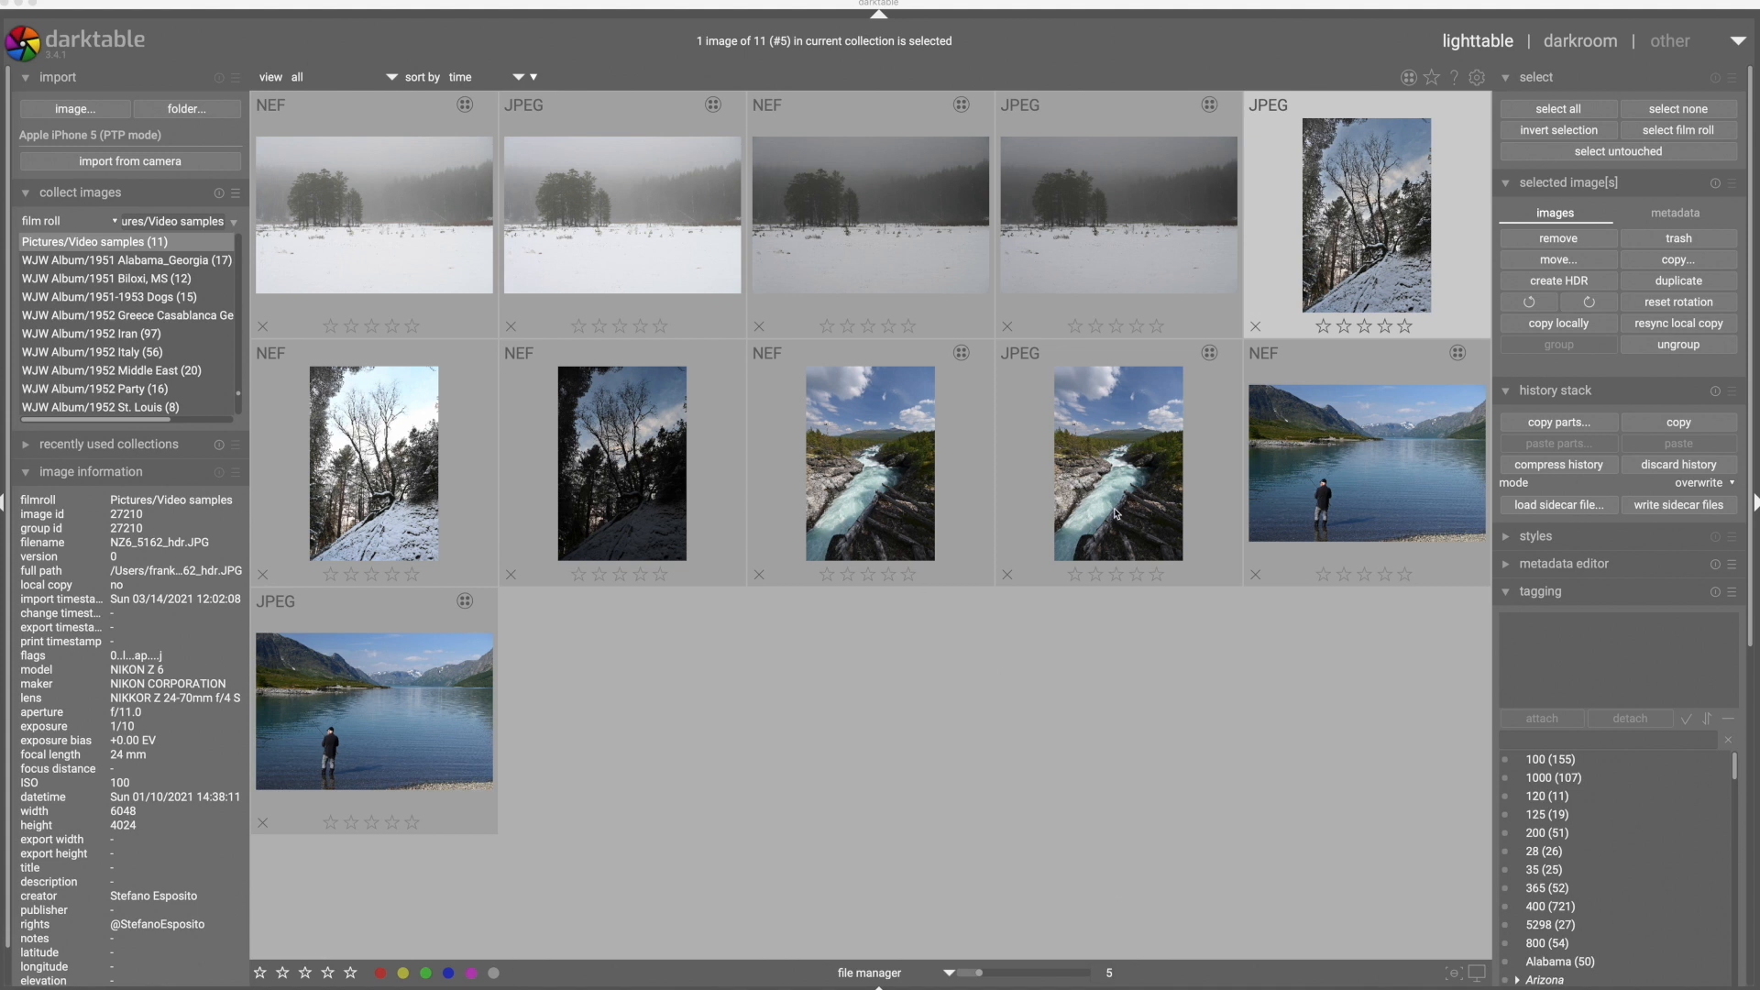
# - Preview the river JPEG at full size, close the preview, and open the matching river NEF in the darkroom
pyautogui.press('w')
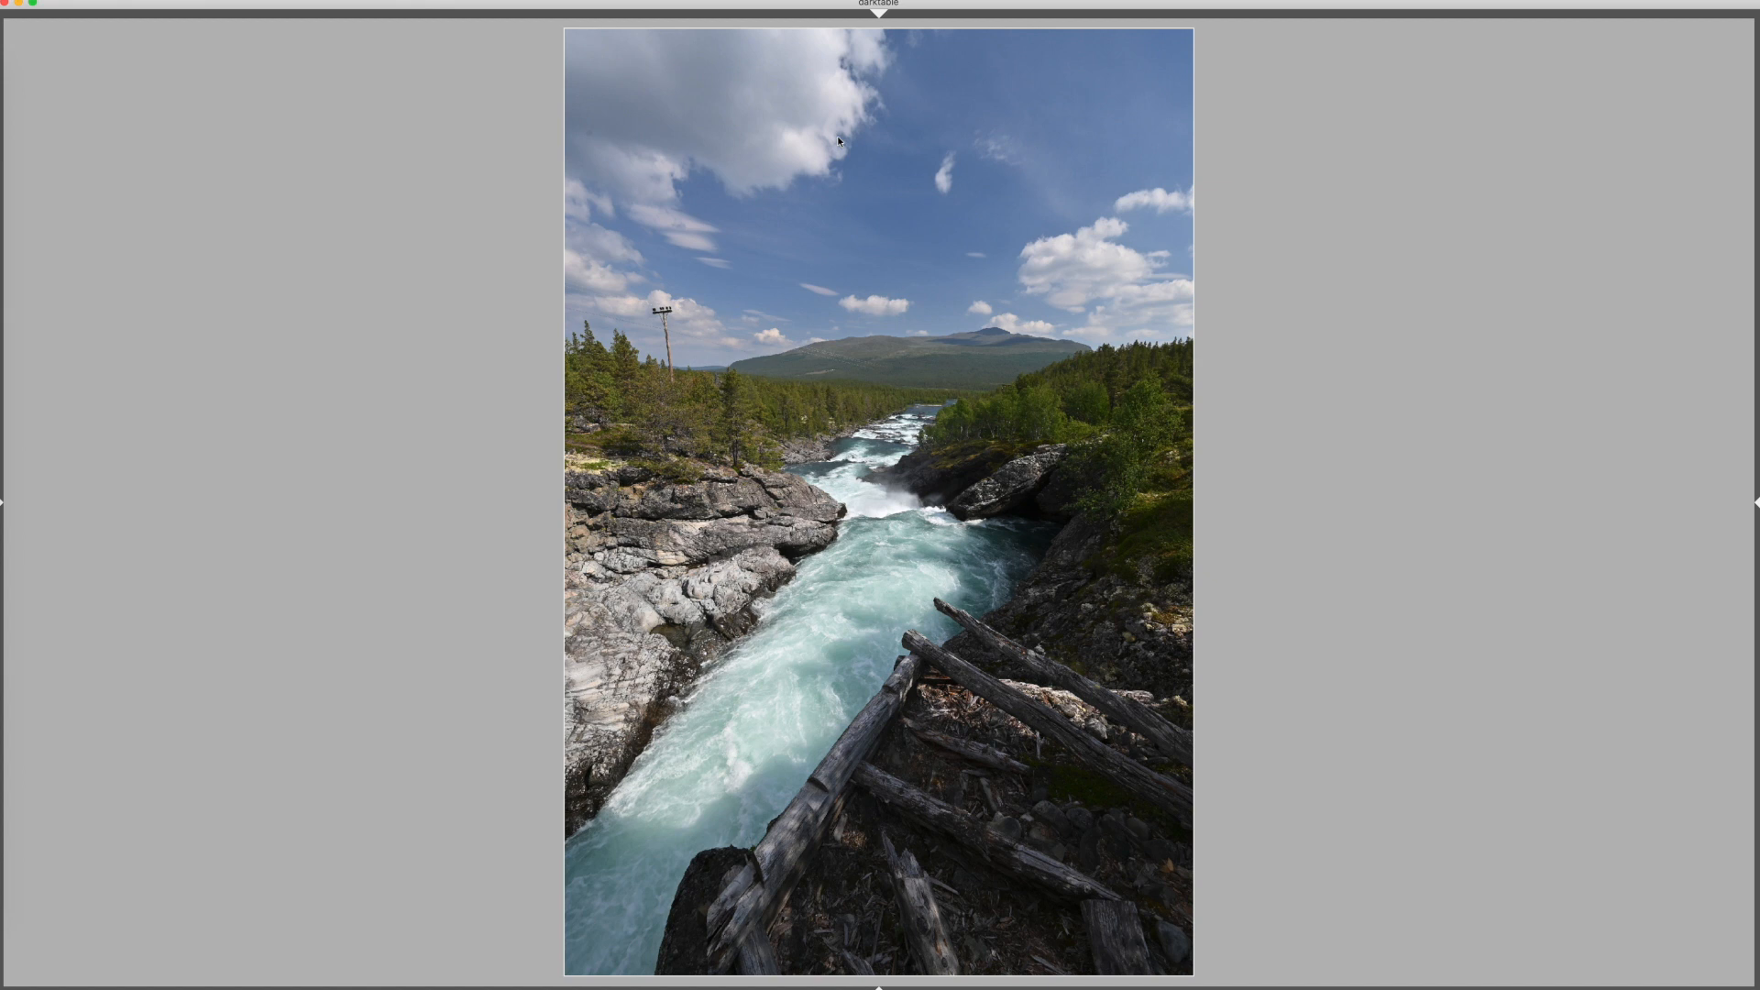
pyautogui.press('w')
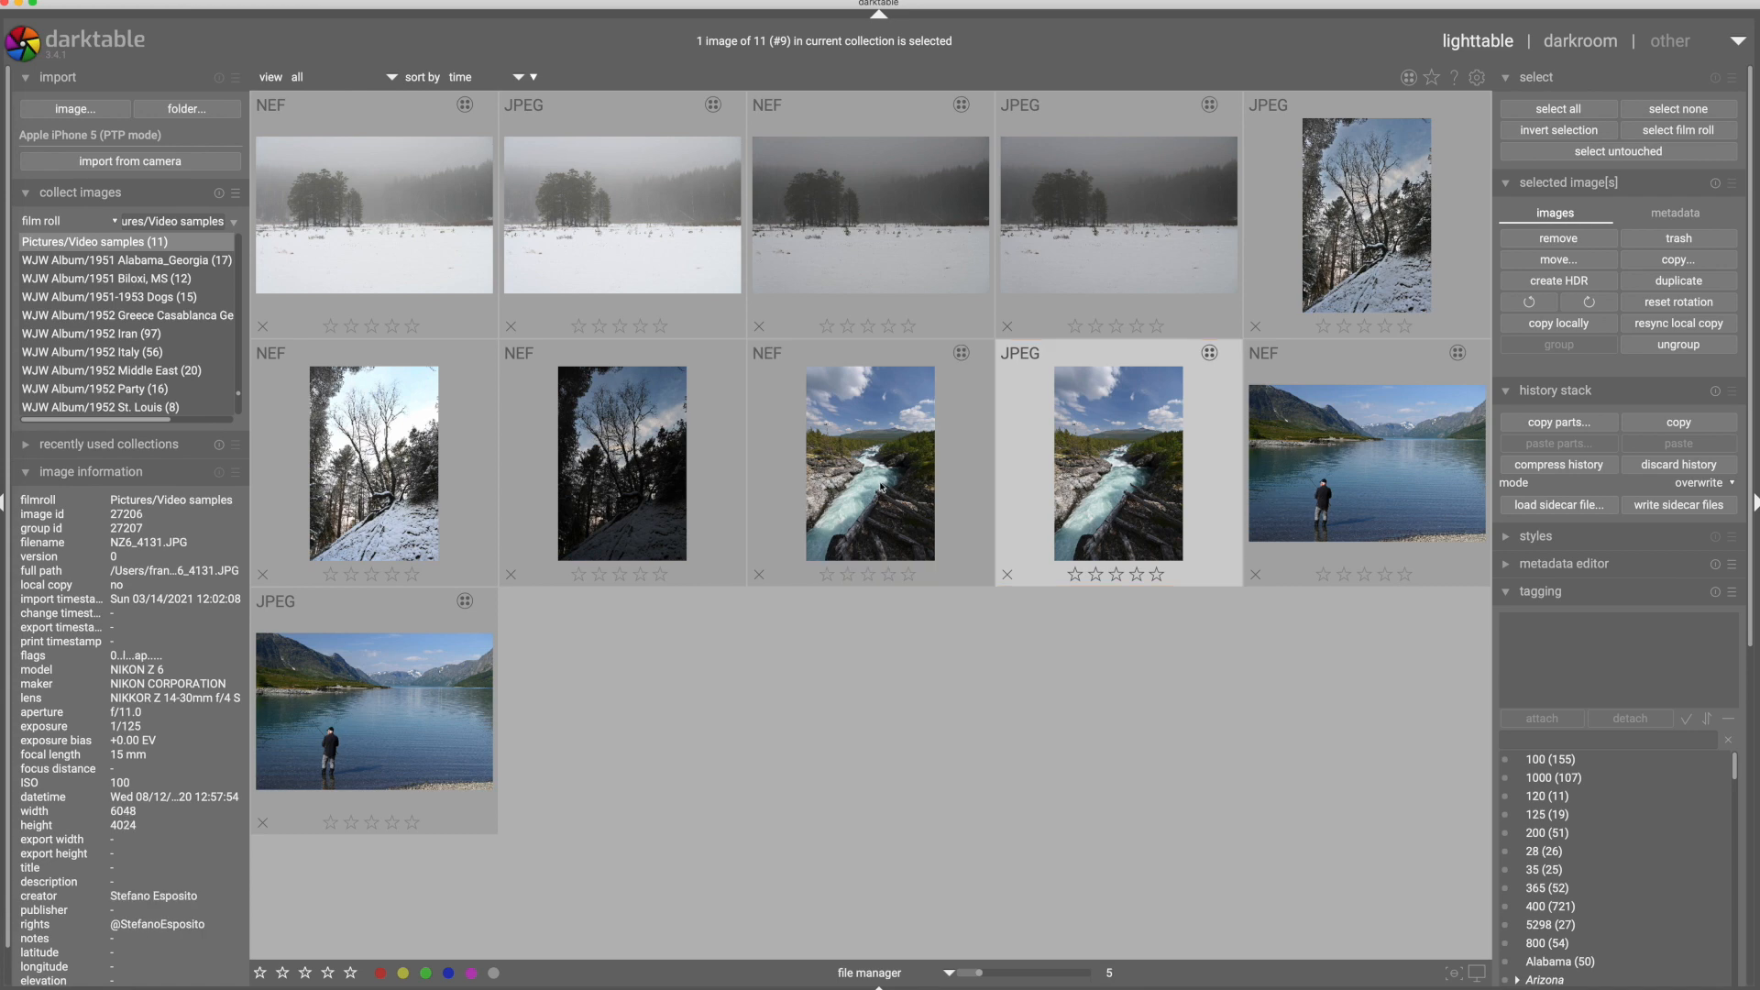
pyautogui.doubleClick(881, 487)
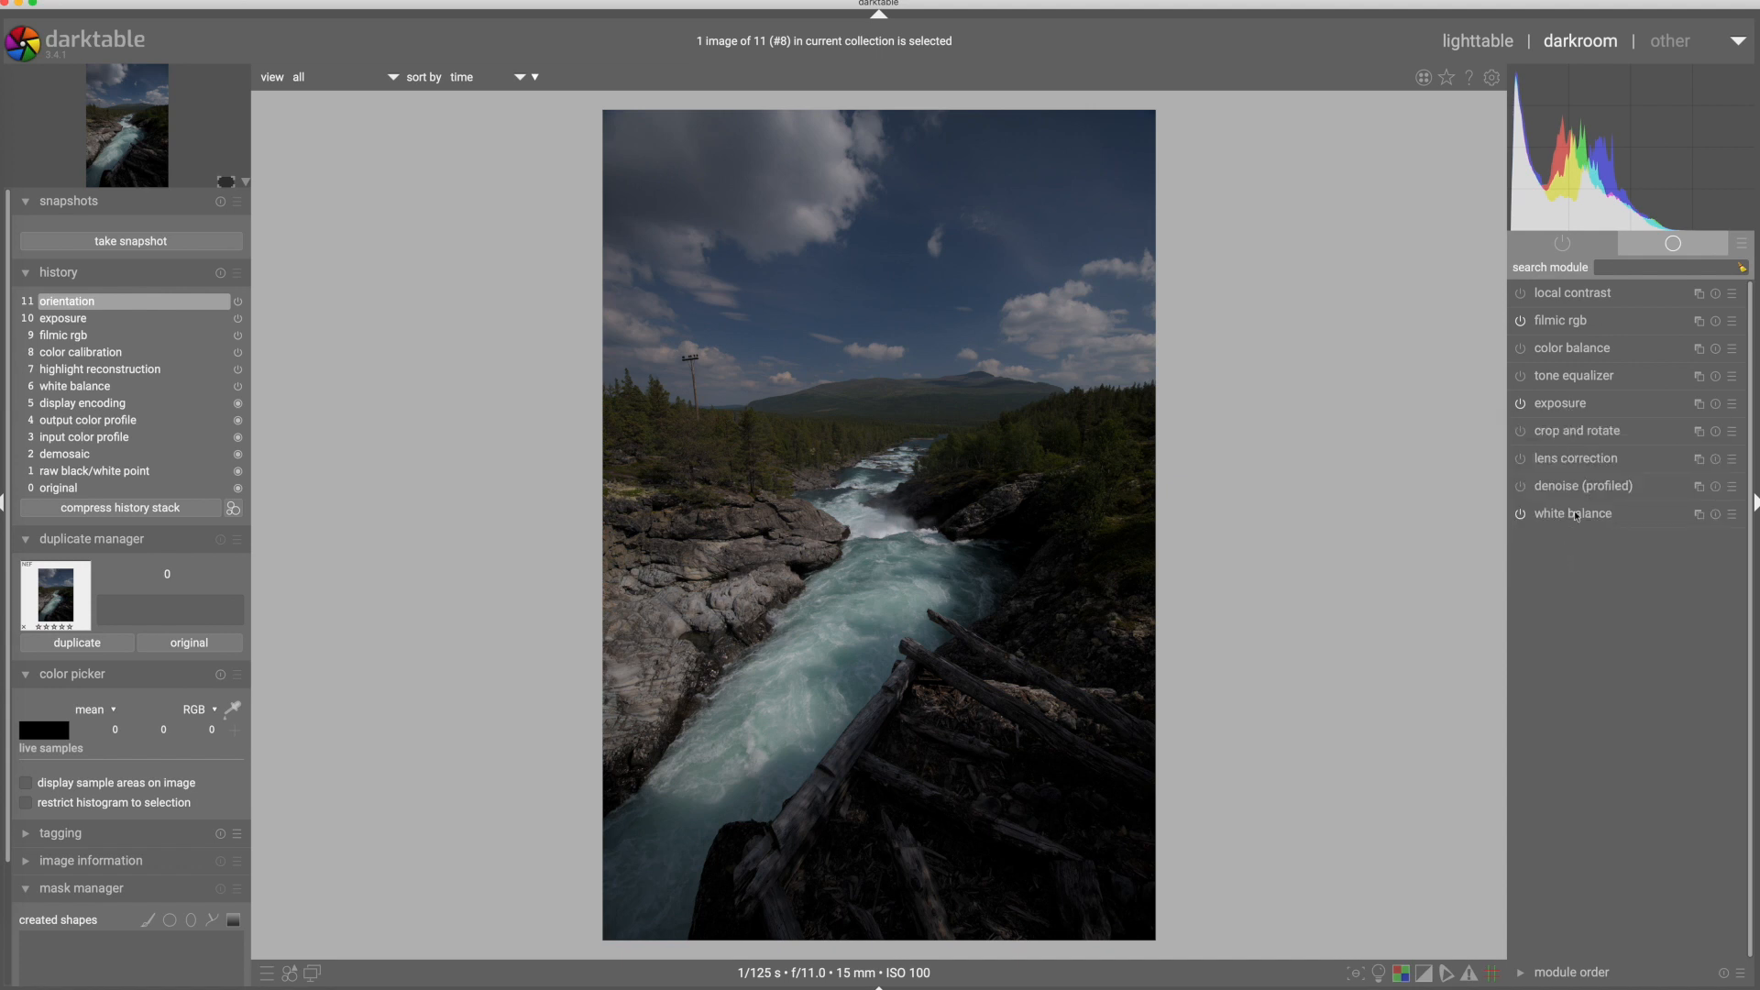
# - Set the photo's exposure to 2.00 EV, keeping the camera exposure compensation on
pyautogui.moveTo(1575, 516)
pyautogui.moveTo(1582, 294)
pyautogui.moveTo(1561, 408)
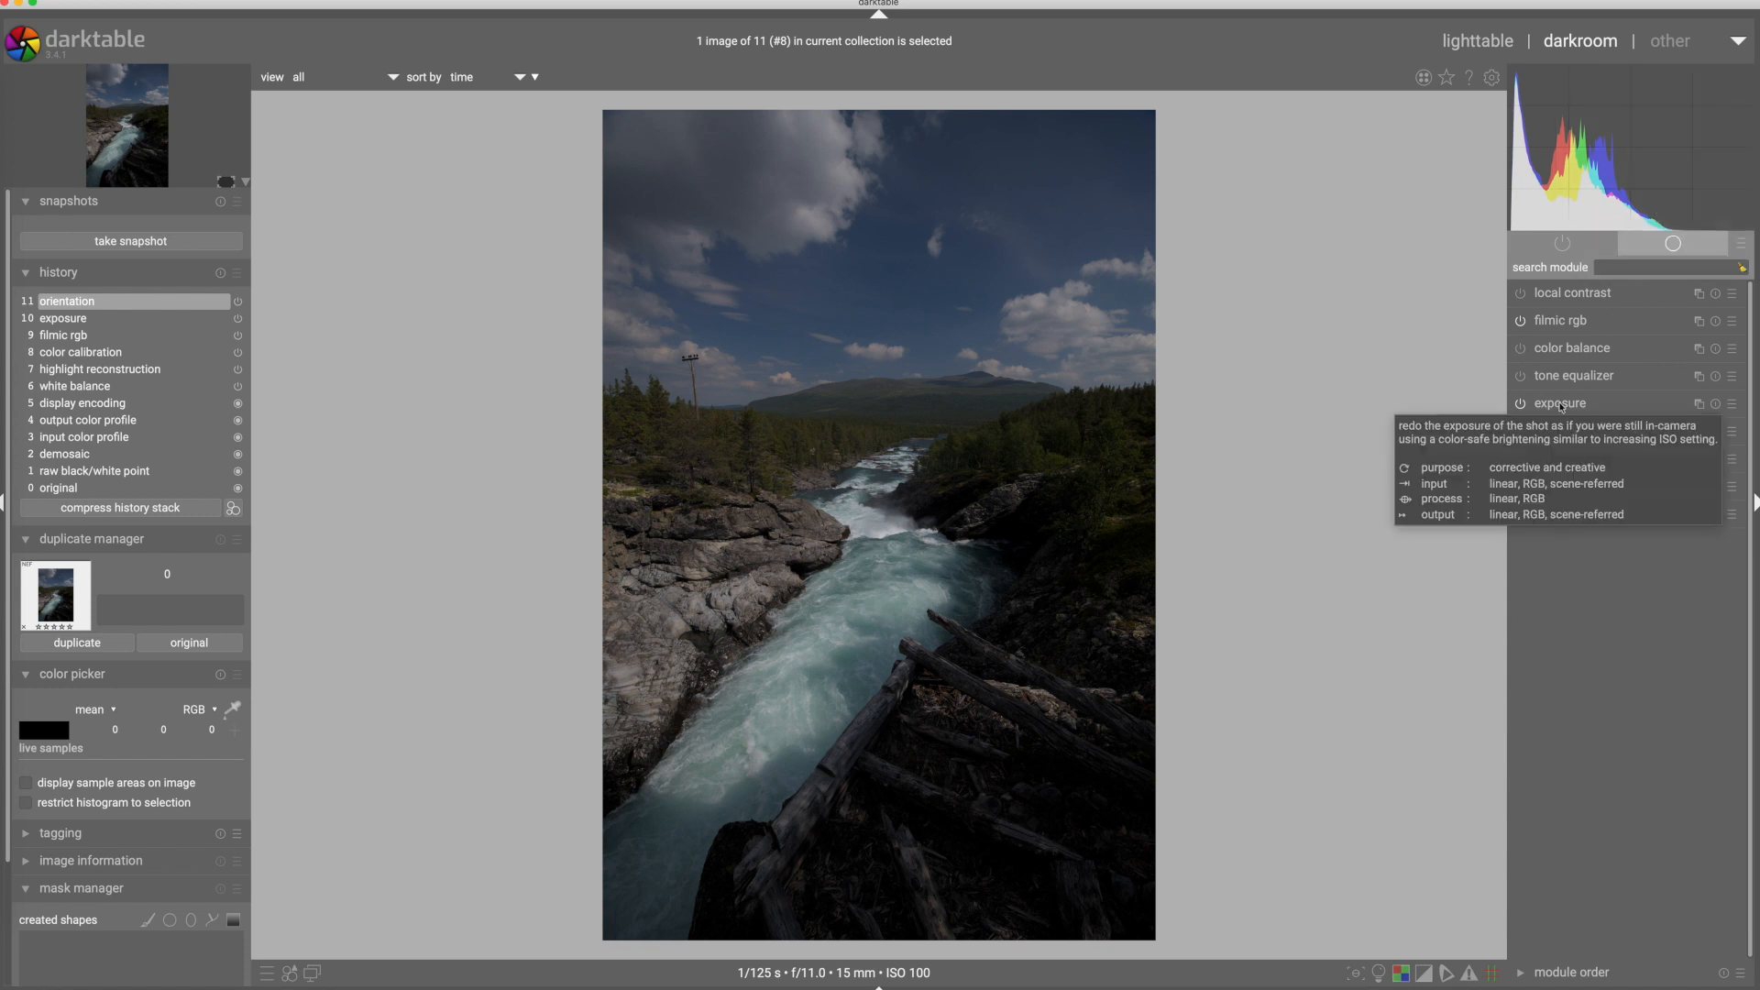
pyautogui.click(1561, 404)
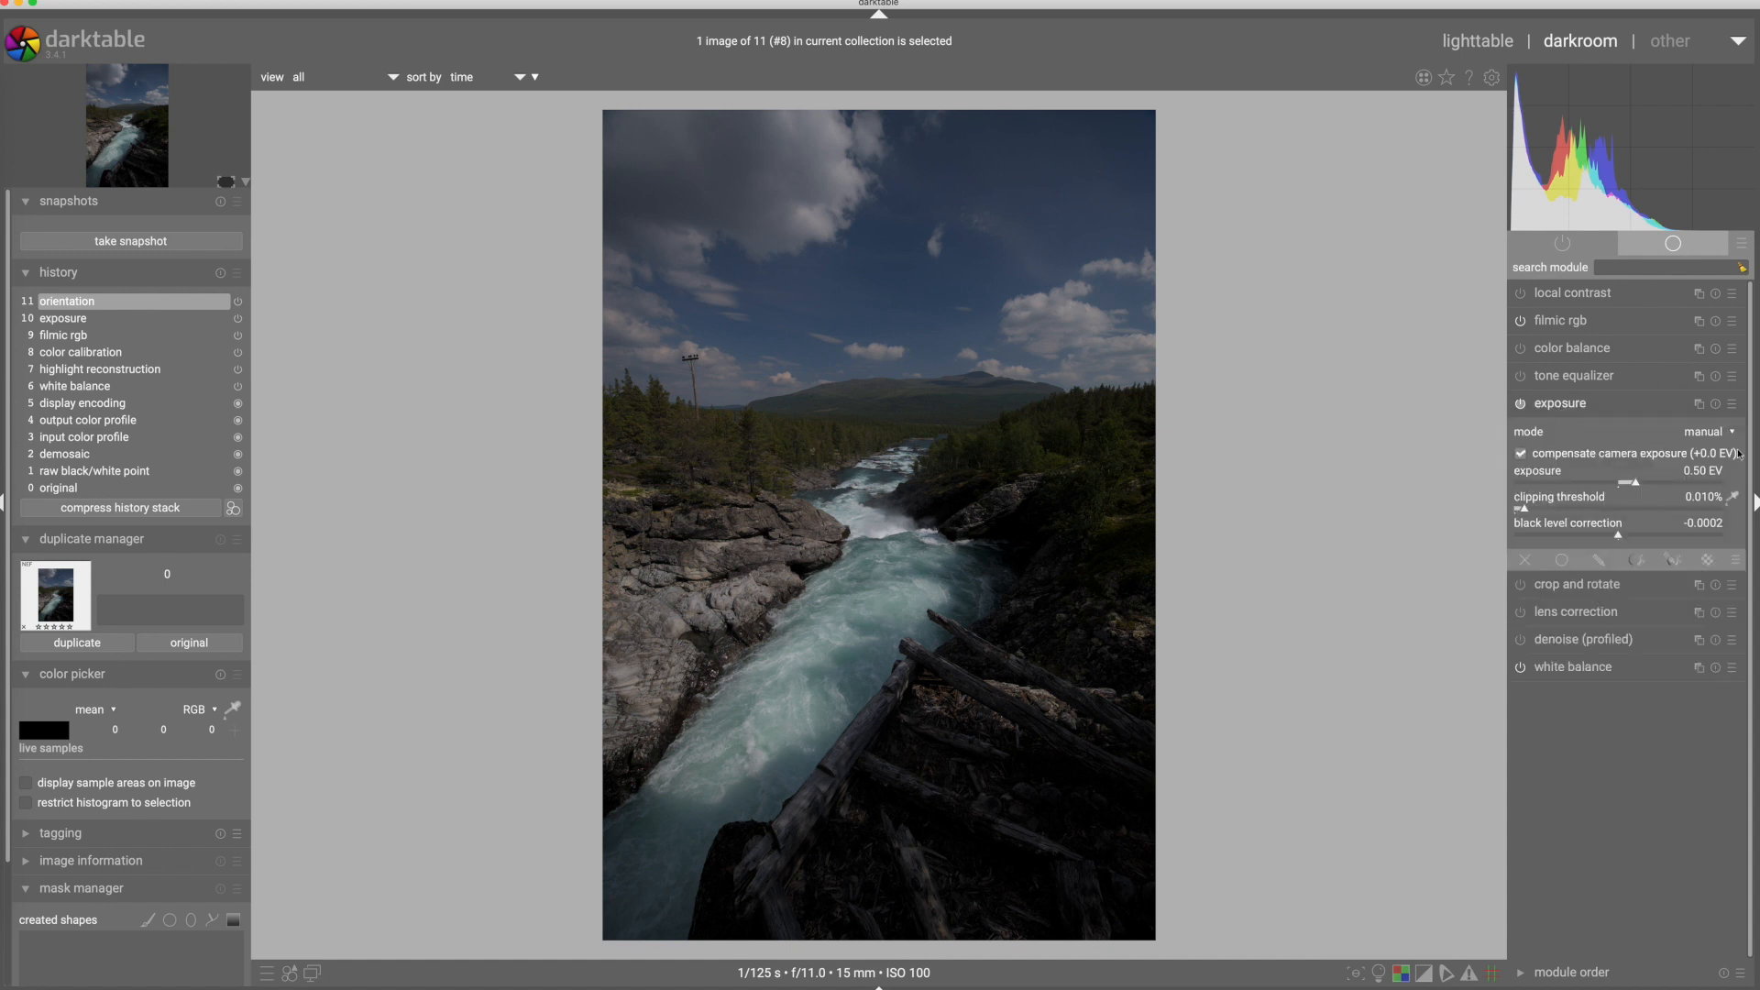
pyautogui.click(1521, 455)
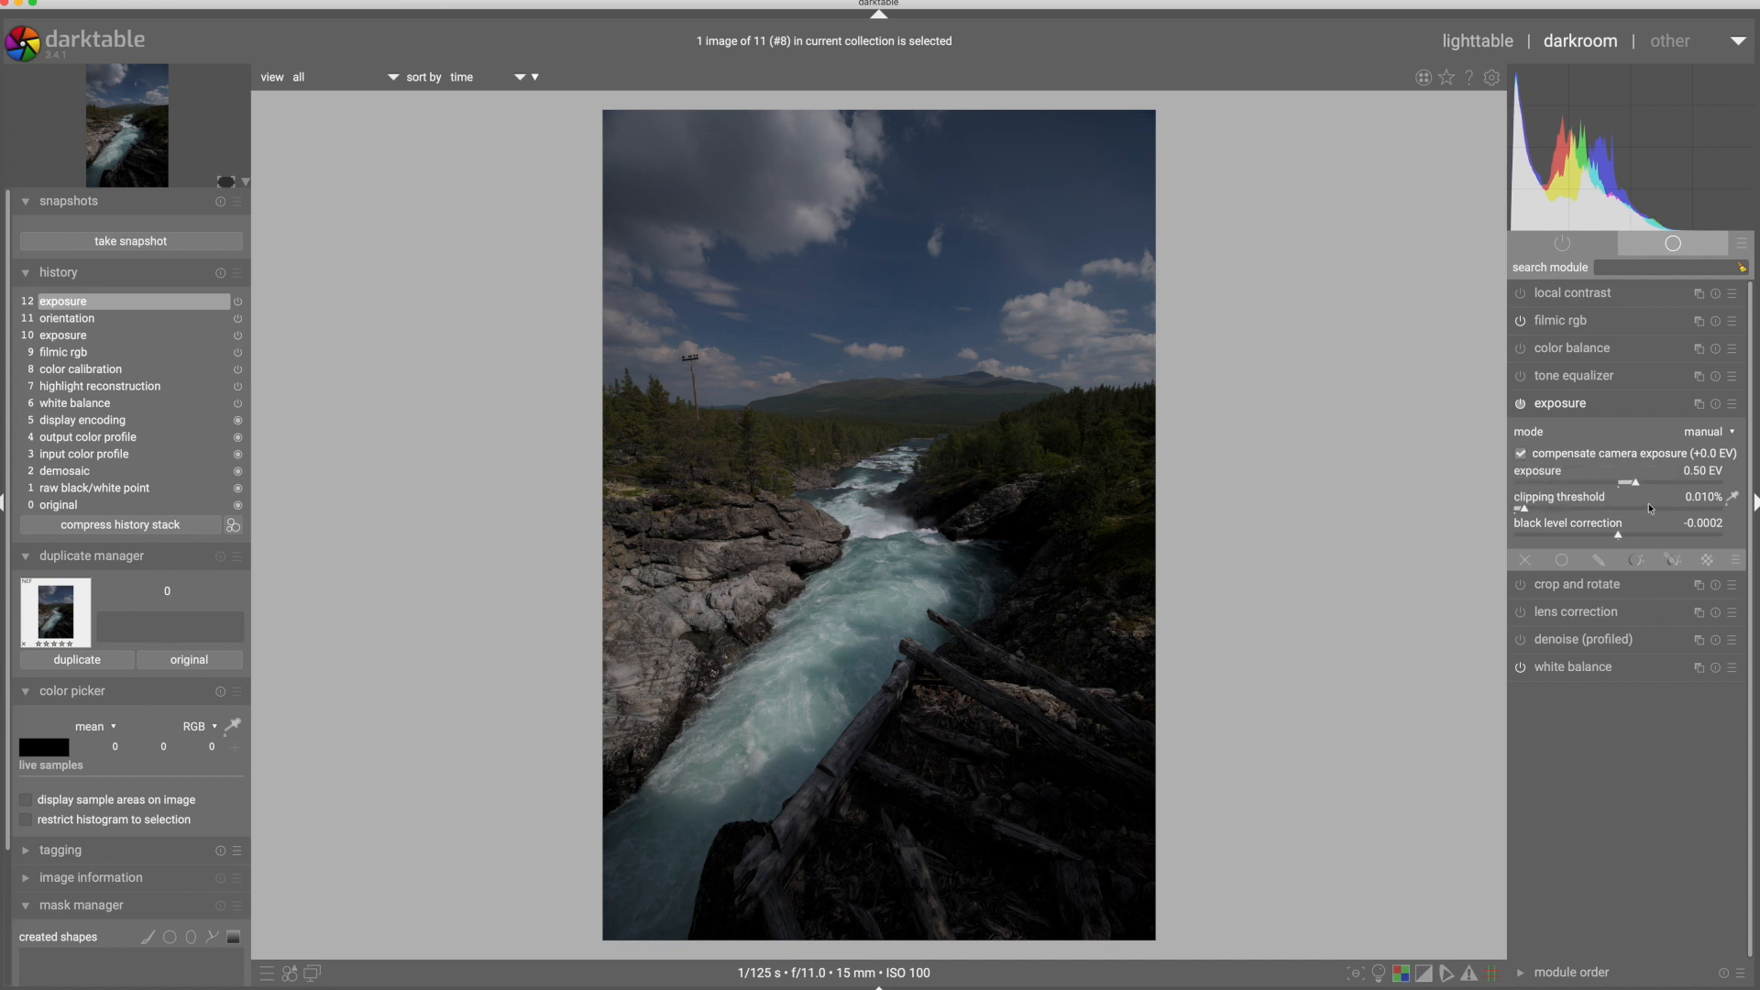
pyautogui.moveTo(1637, 486); pyautogui.dragTo(1693, 485)
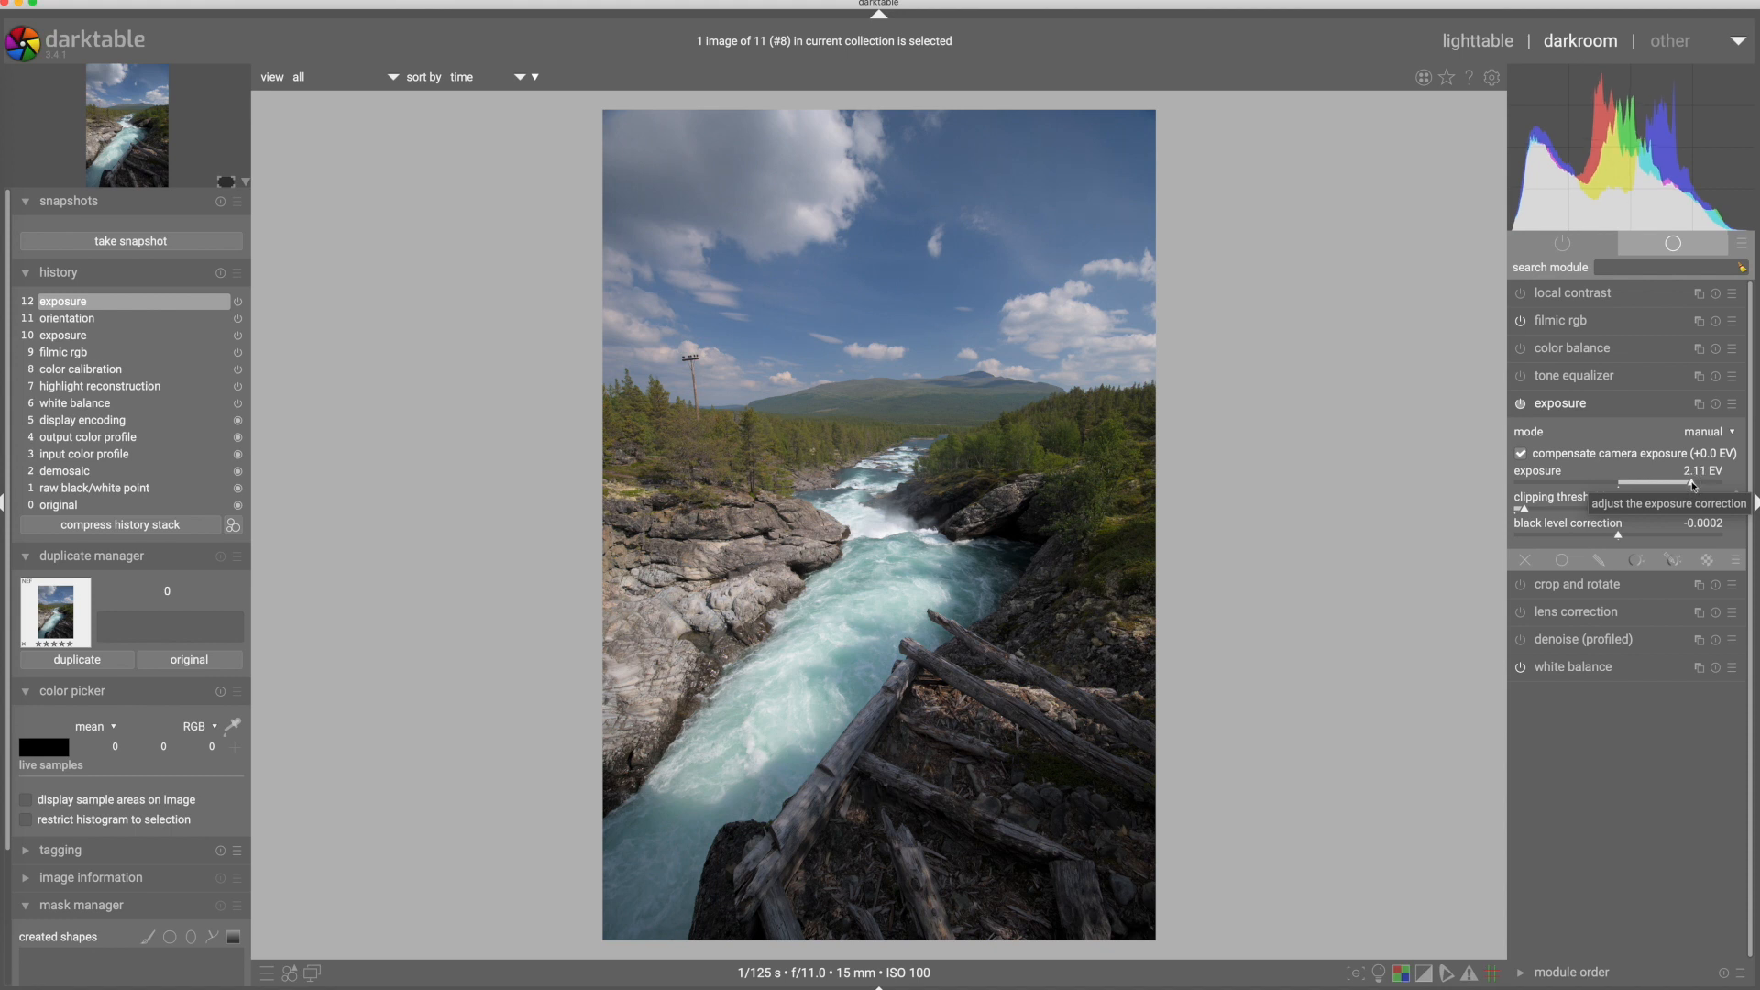
pyautogui.rightClick(1693, 486)
pyautogui.write('2')
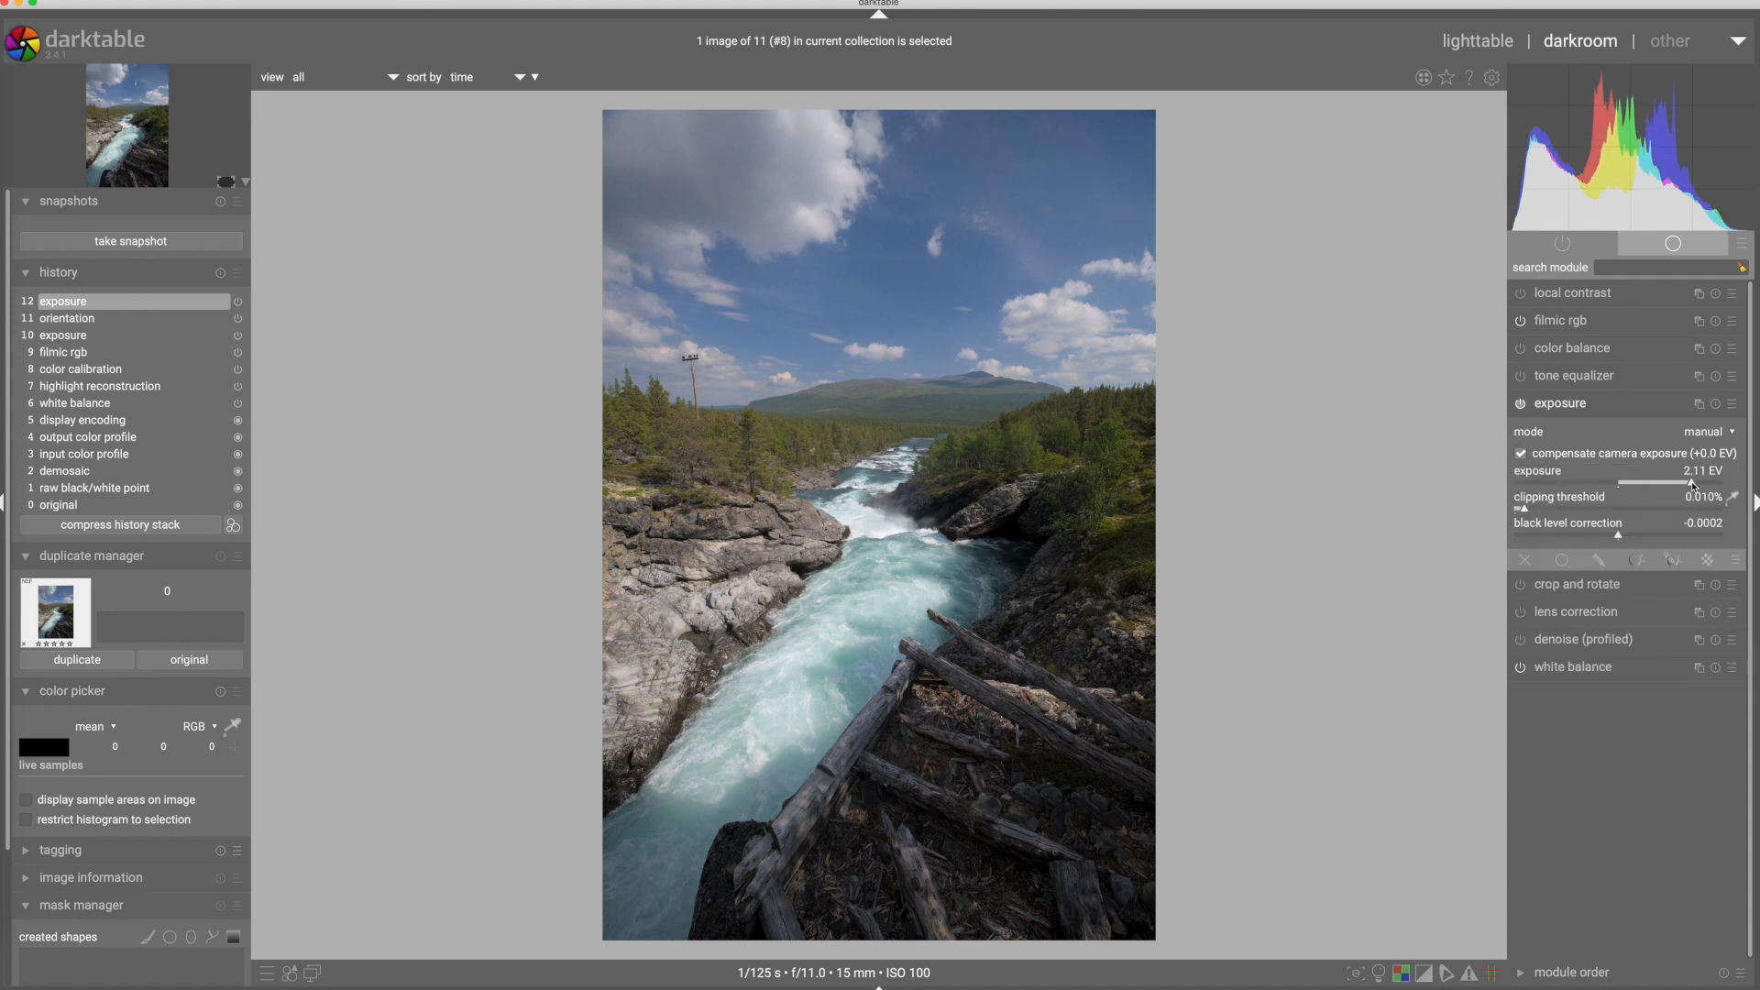
pyautogui.press('Return')
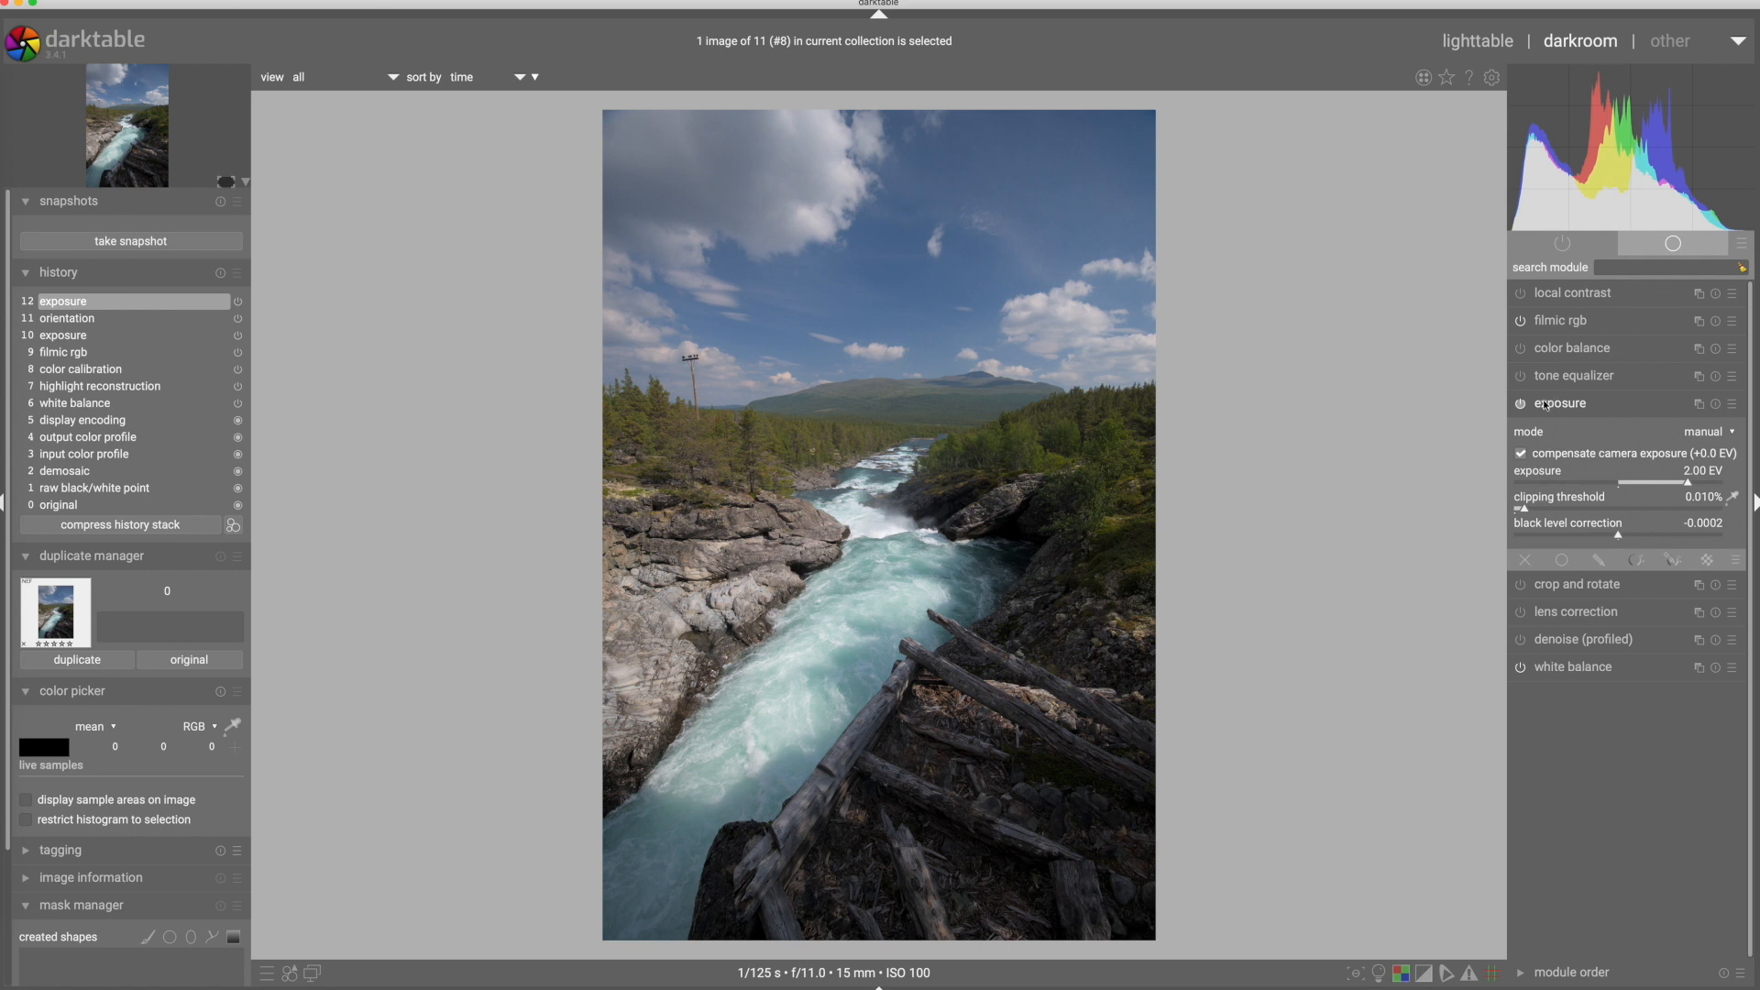
pyautogui.click(1566, 402)
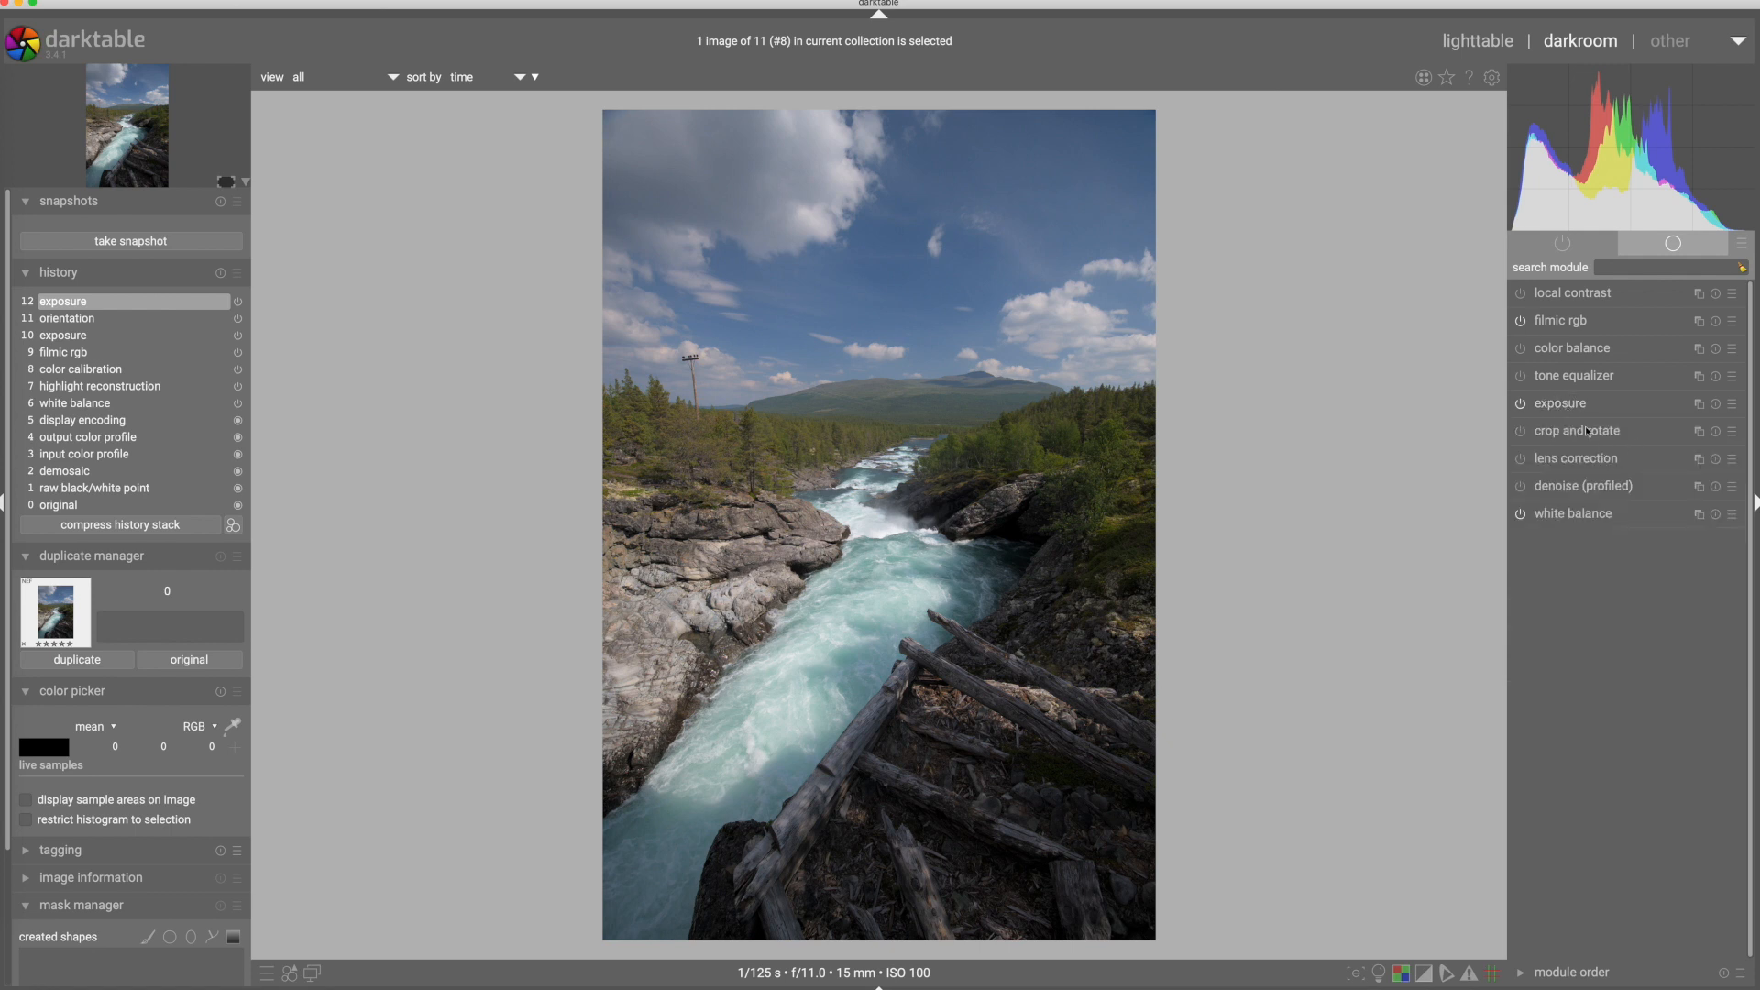
# - Try auto-picking the white and black relative exposure in filmic rgb and reset the module
pyautogui.click(1558, 321)
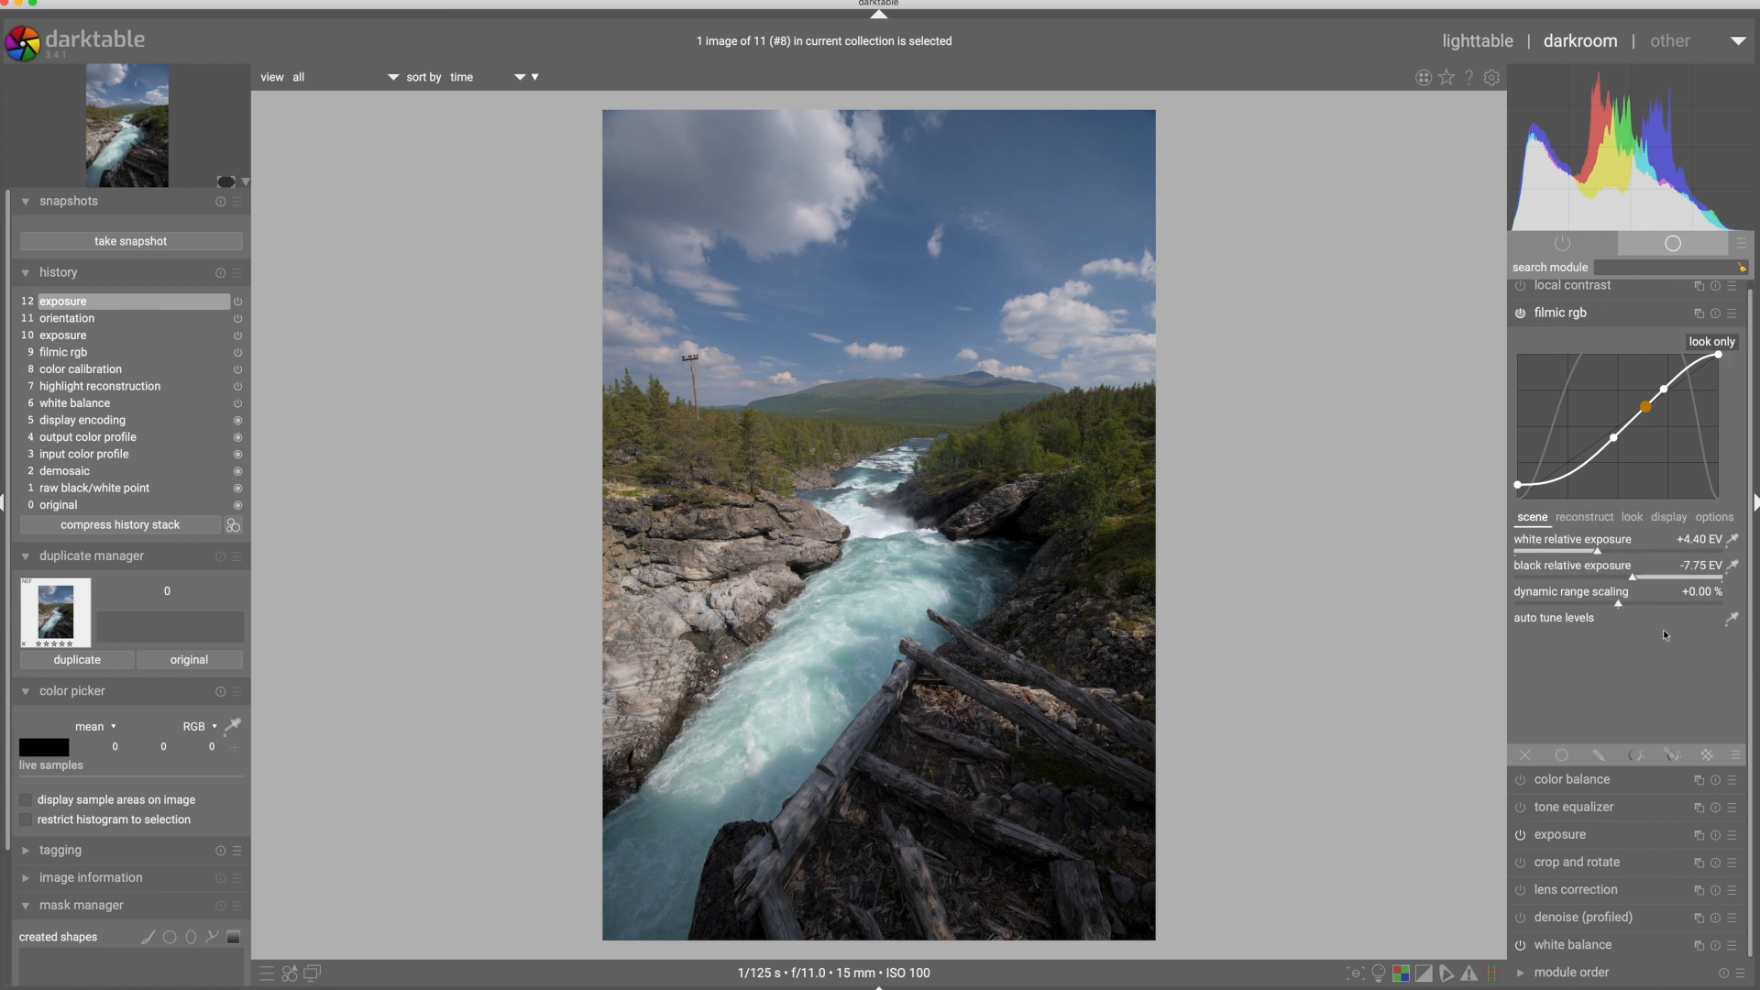
pyautogui.click(1732, 542)
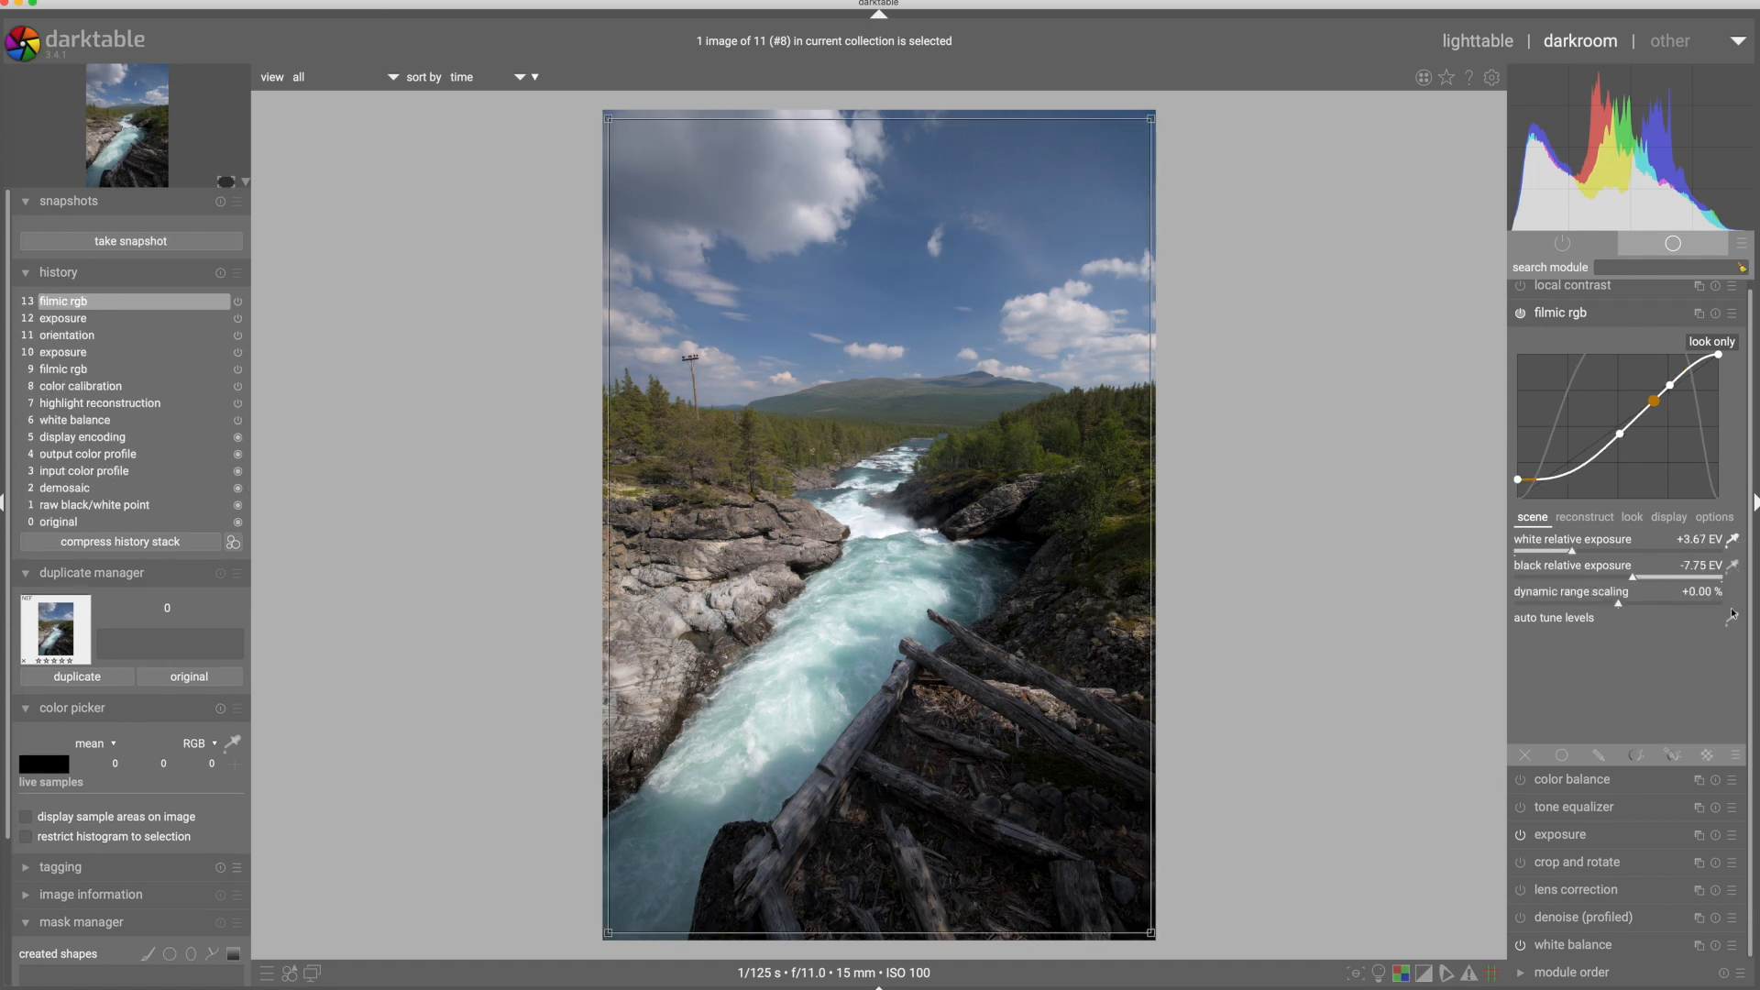
pyautogui.click(1734, 567)
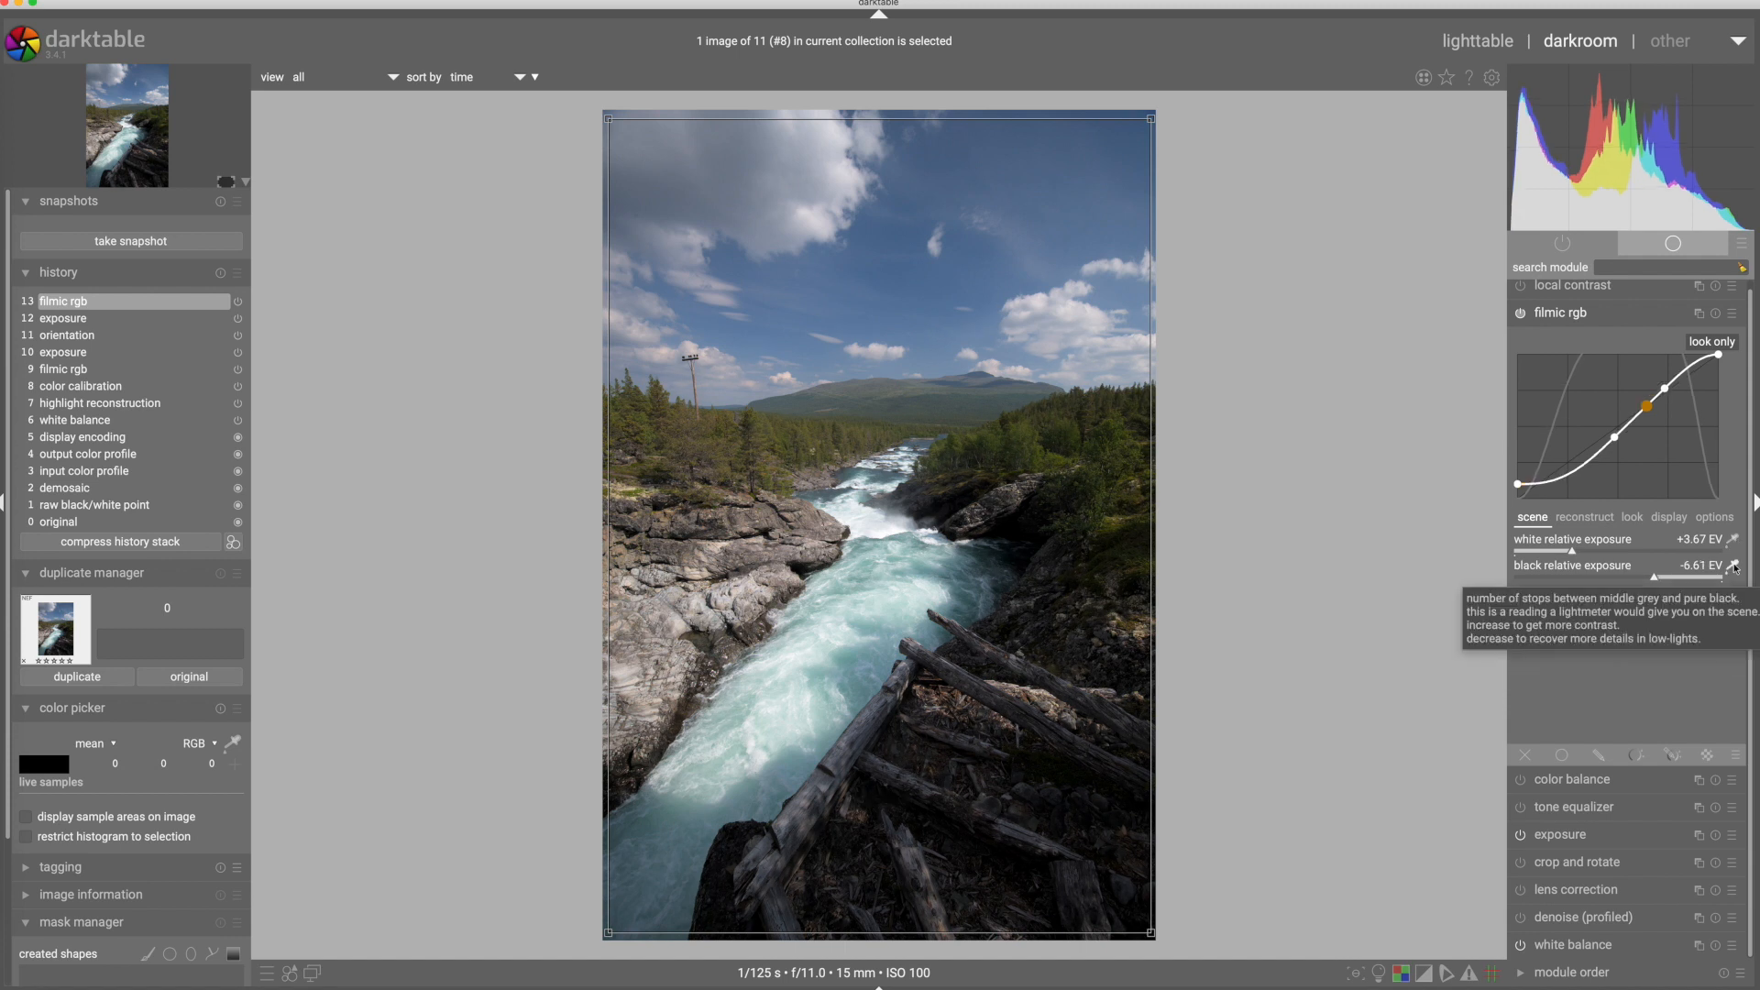
pyautogui.click(1716, 313)
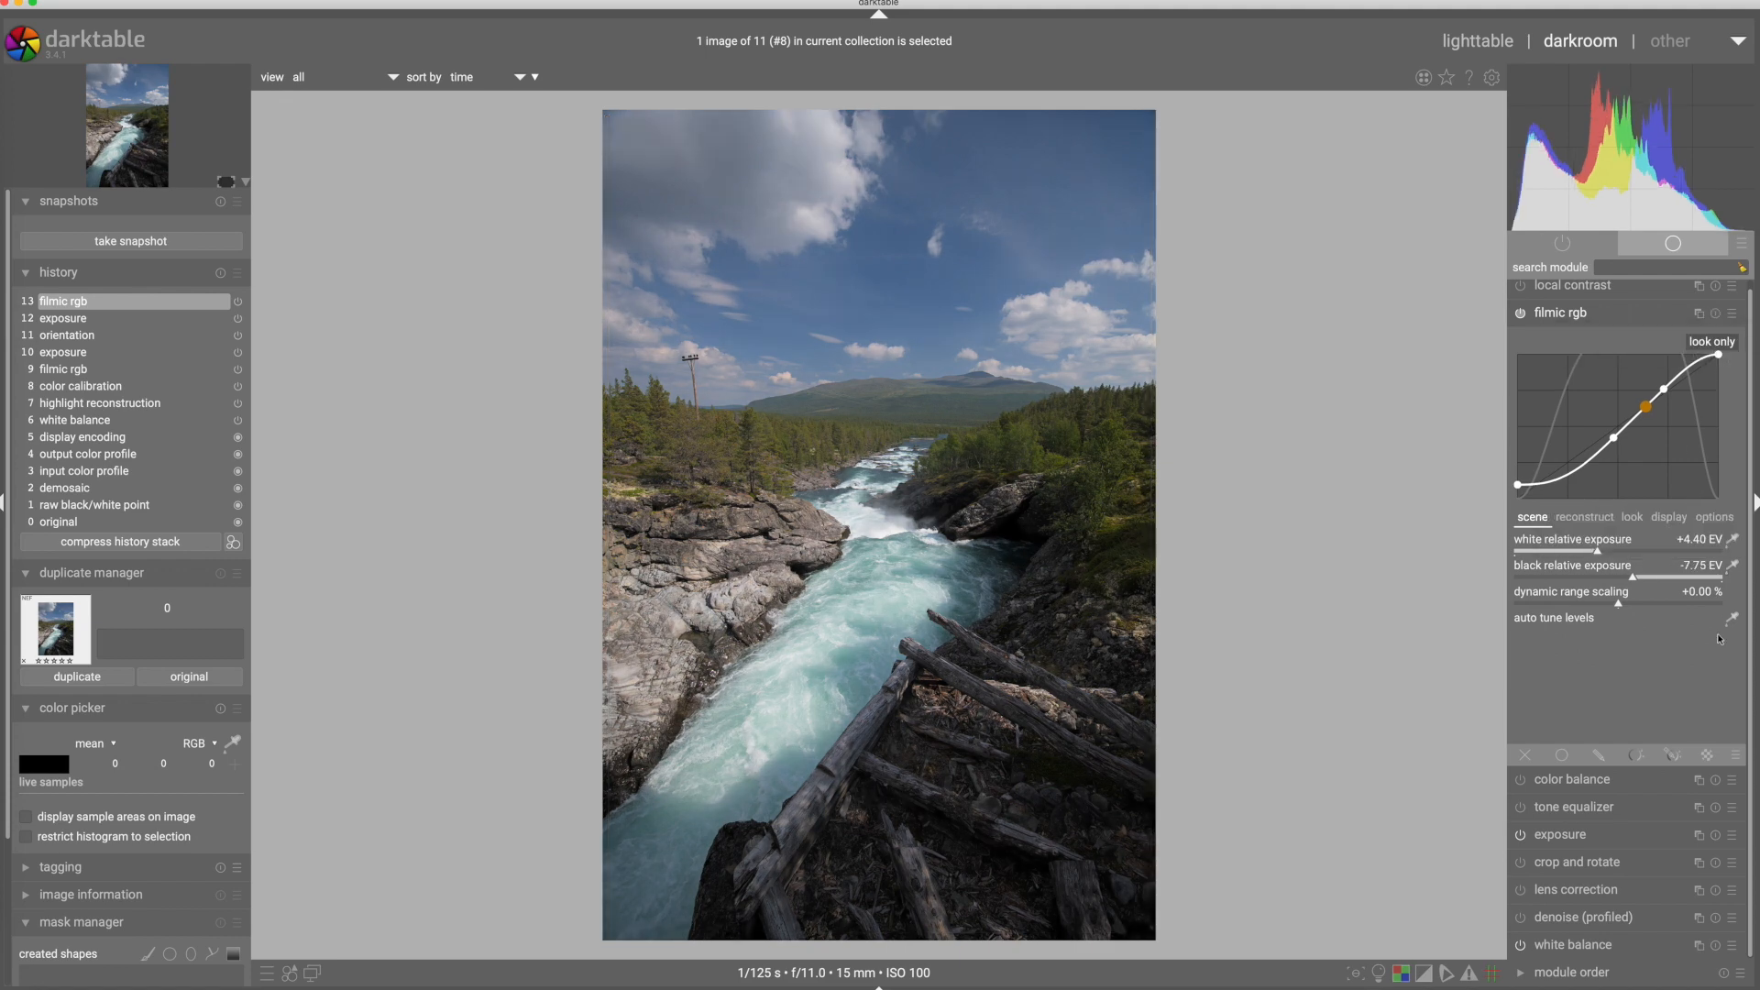
# - Auto-pick filmic rgb's white relative exposure at +3.67 EV and black relative exposure at -6.61 EV from the whole image
pyautogui.click(1734, 540)
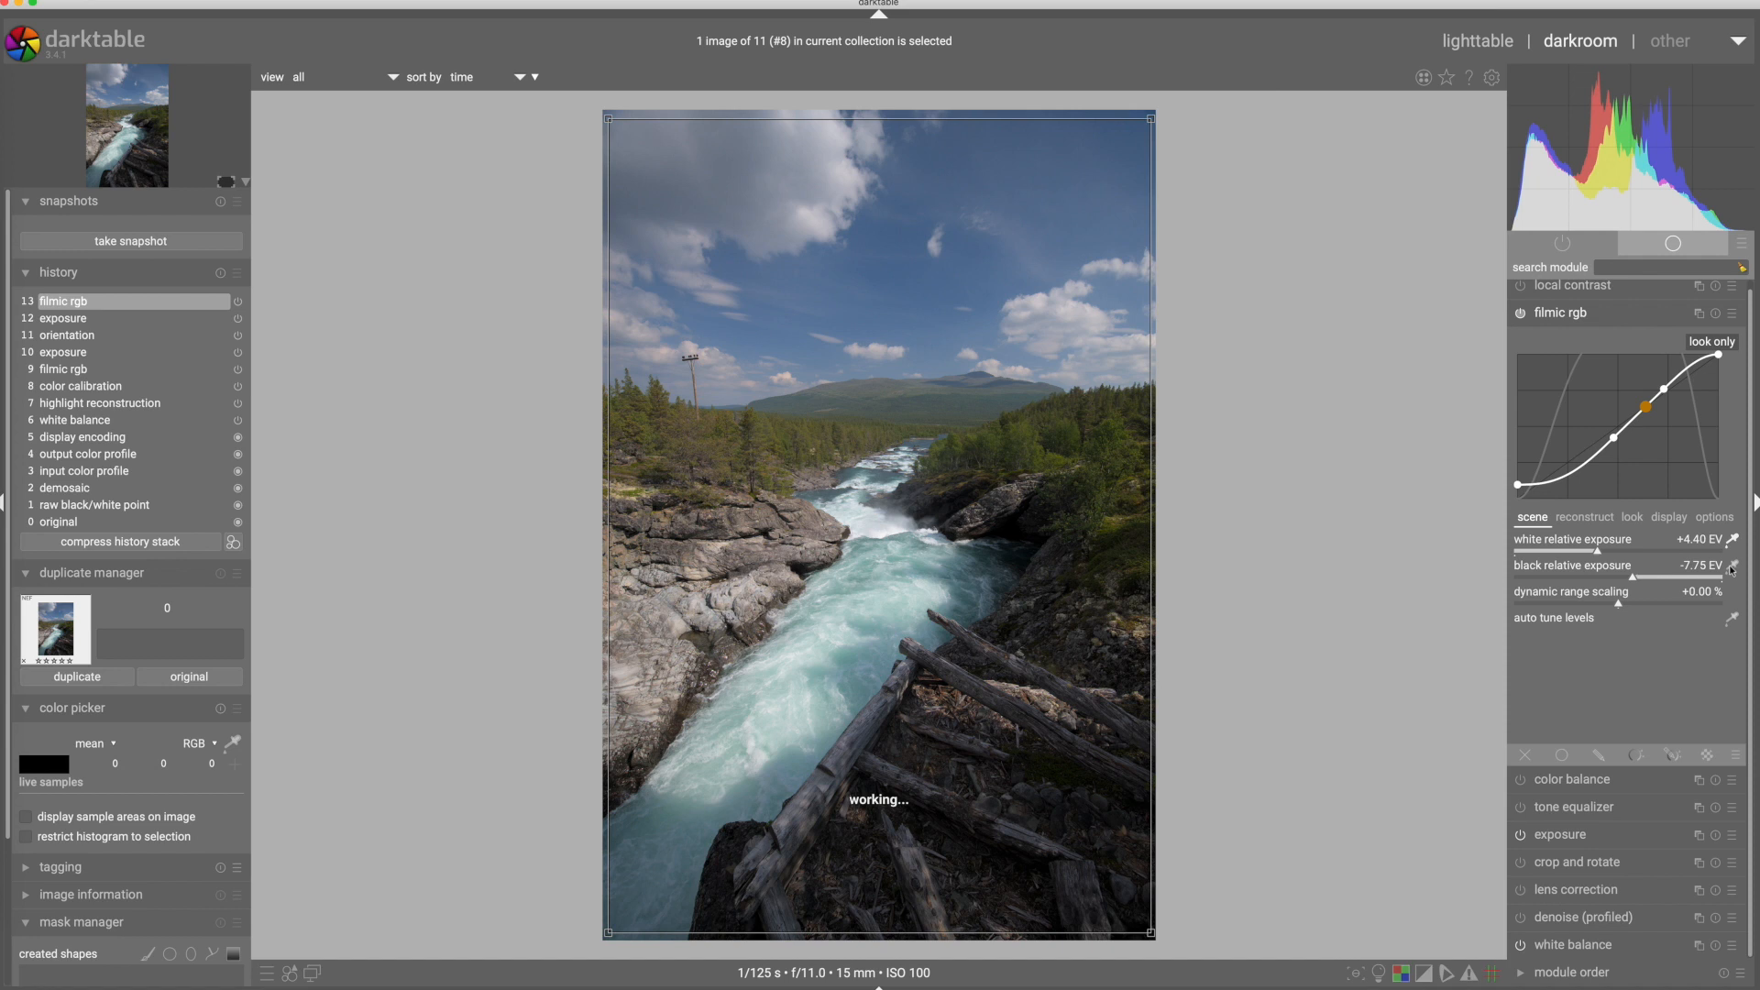
pyautogui.click(1733, 567)
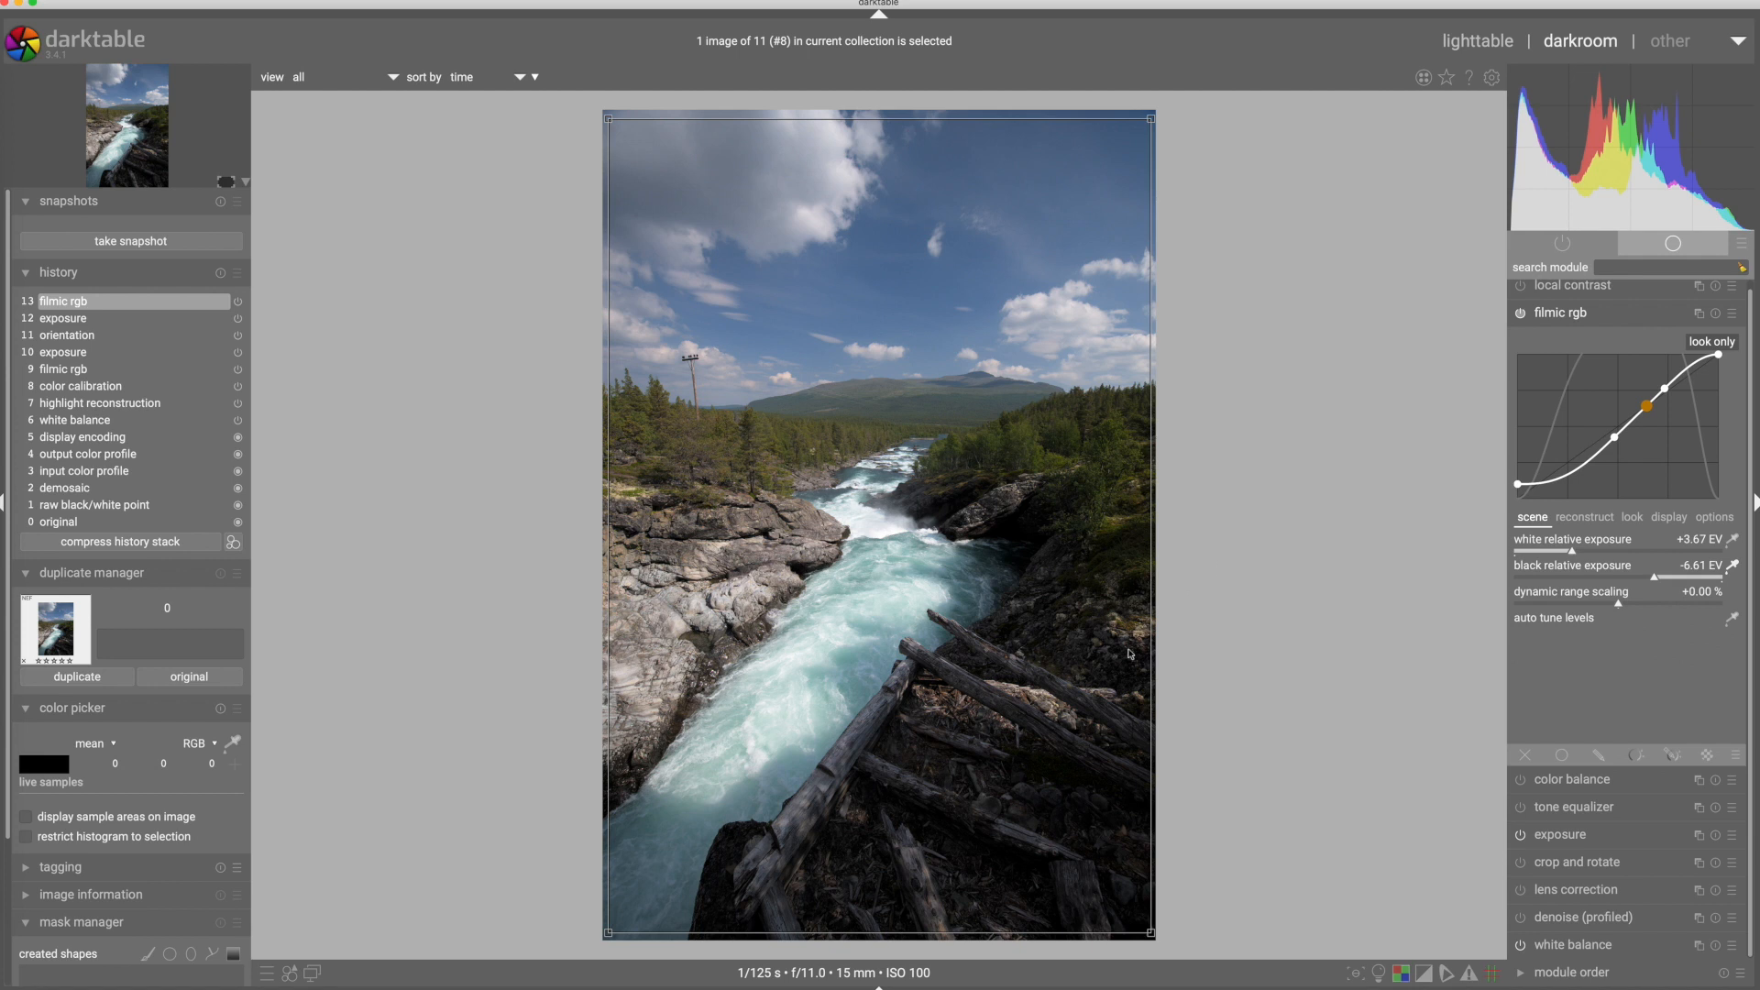
pyautogui.click(1551, 315)
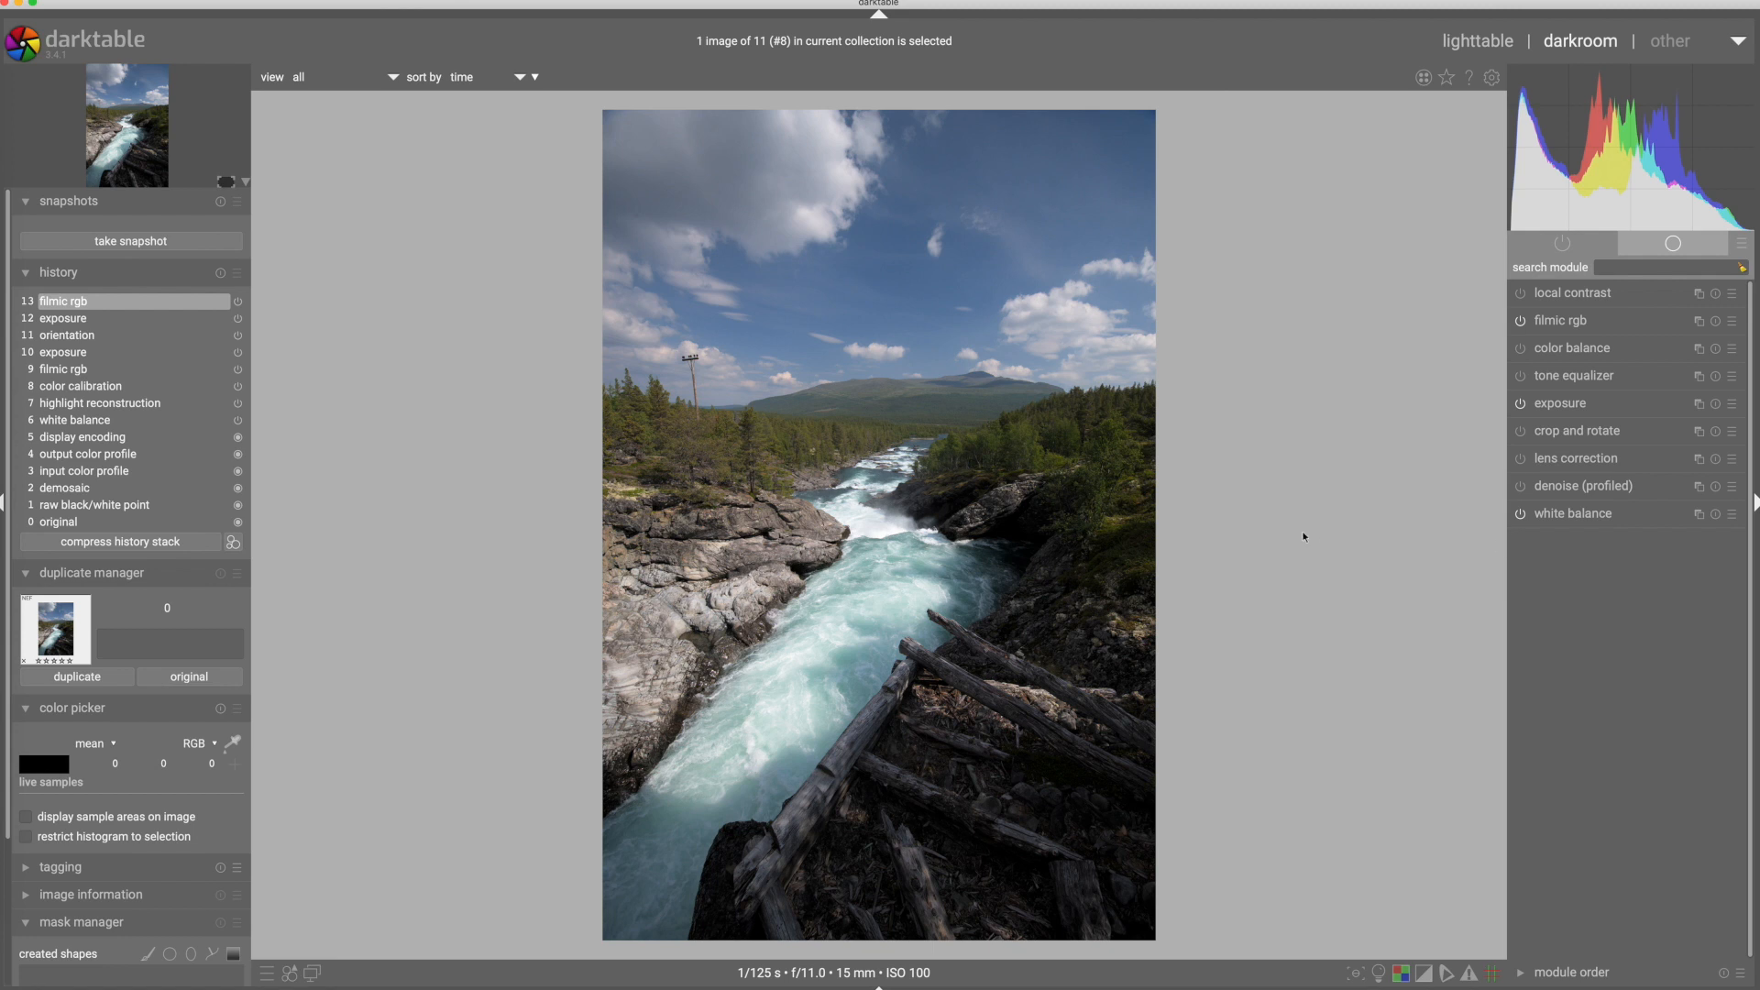
# - Check the white balance settings and turn off the active color calibration module
pyautogui.click(1574, 521)
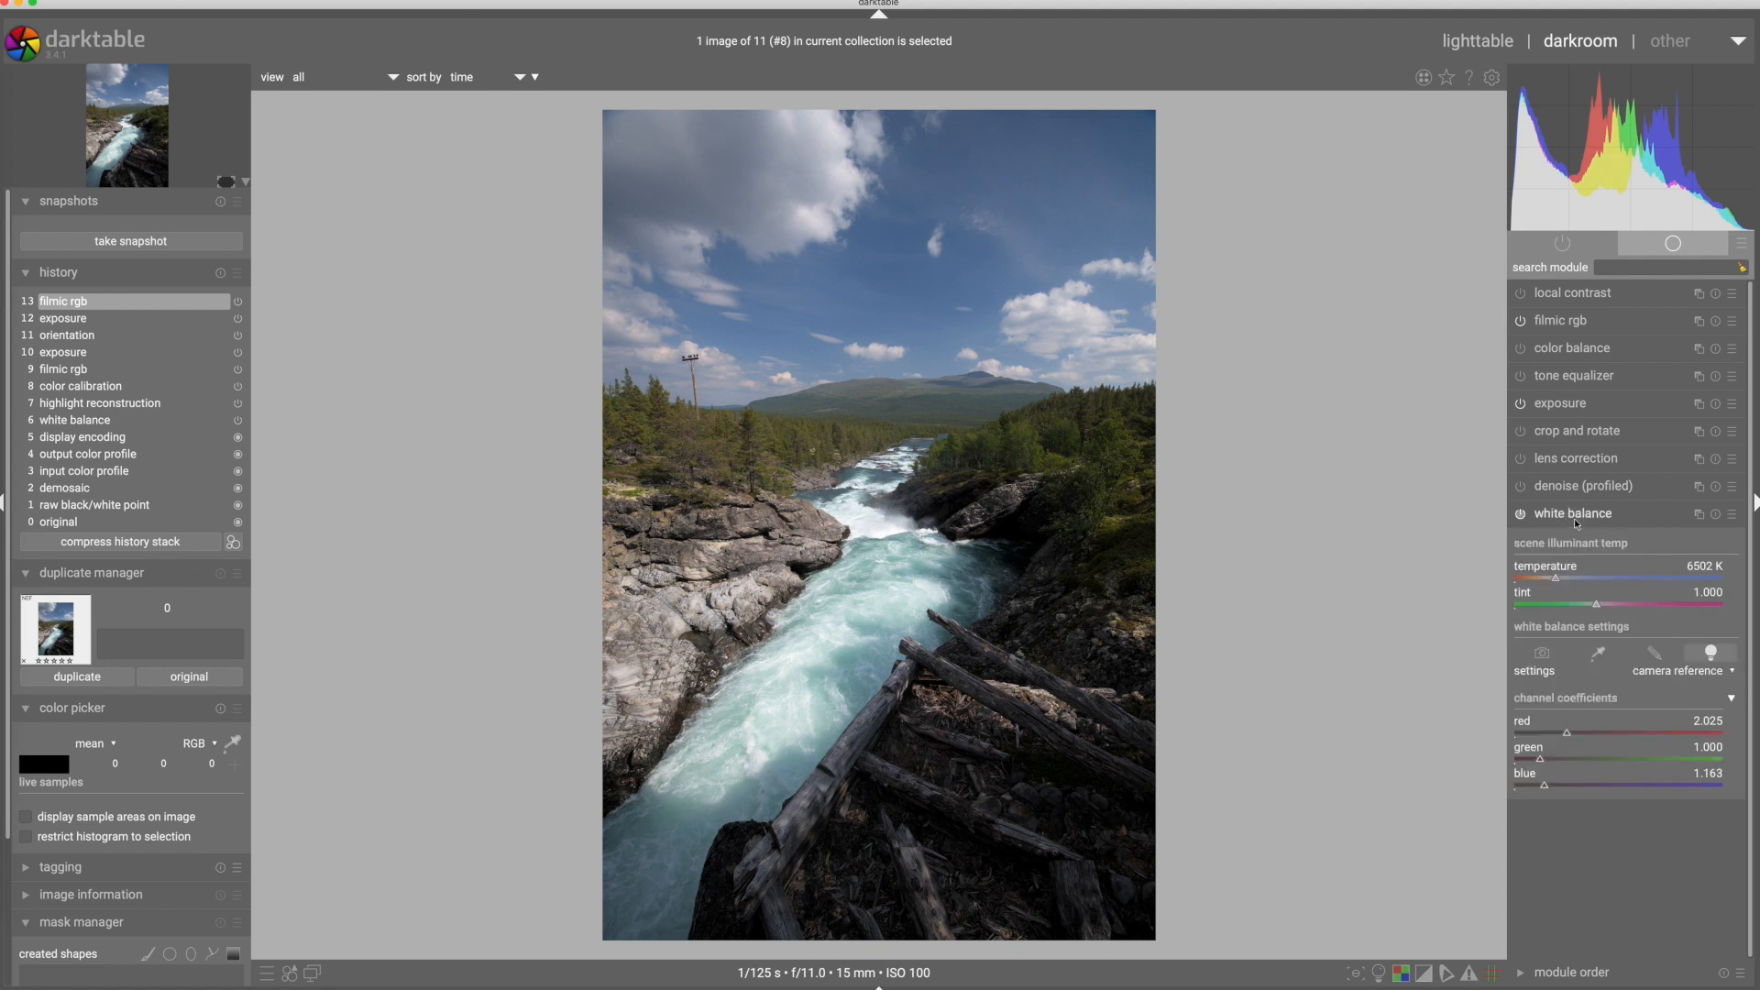
pyautogui.click(1561, 250)
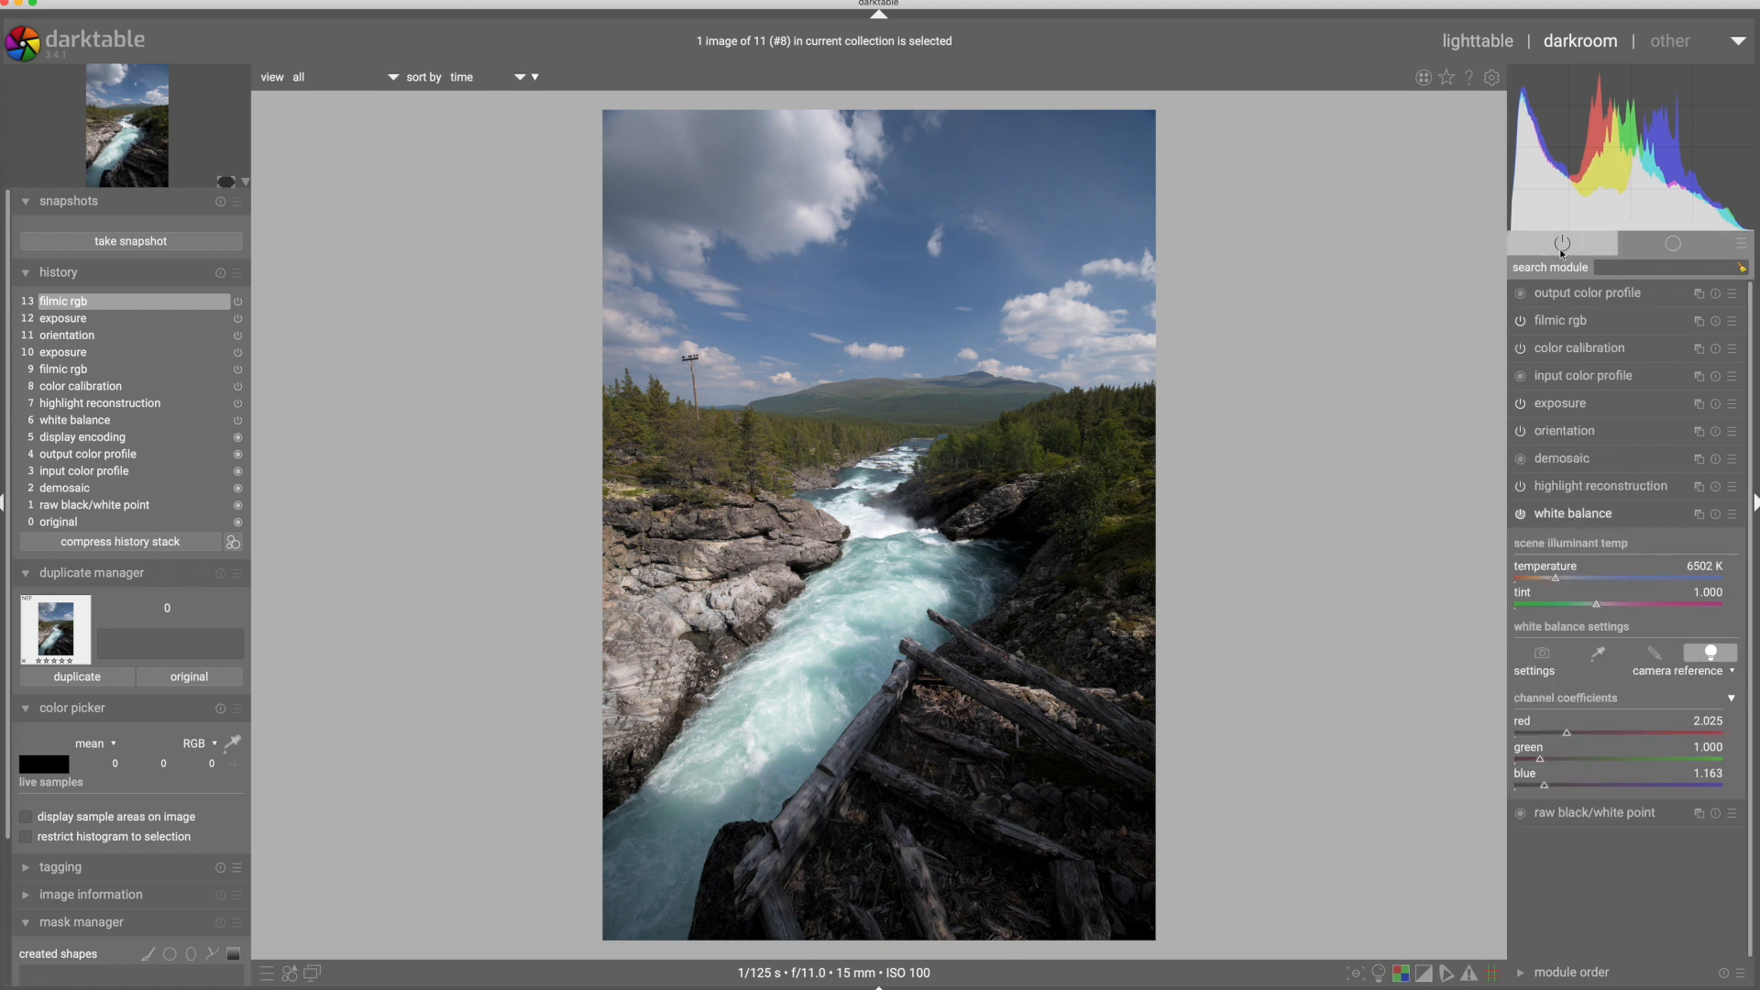
pyautogui.click(1555, 521)
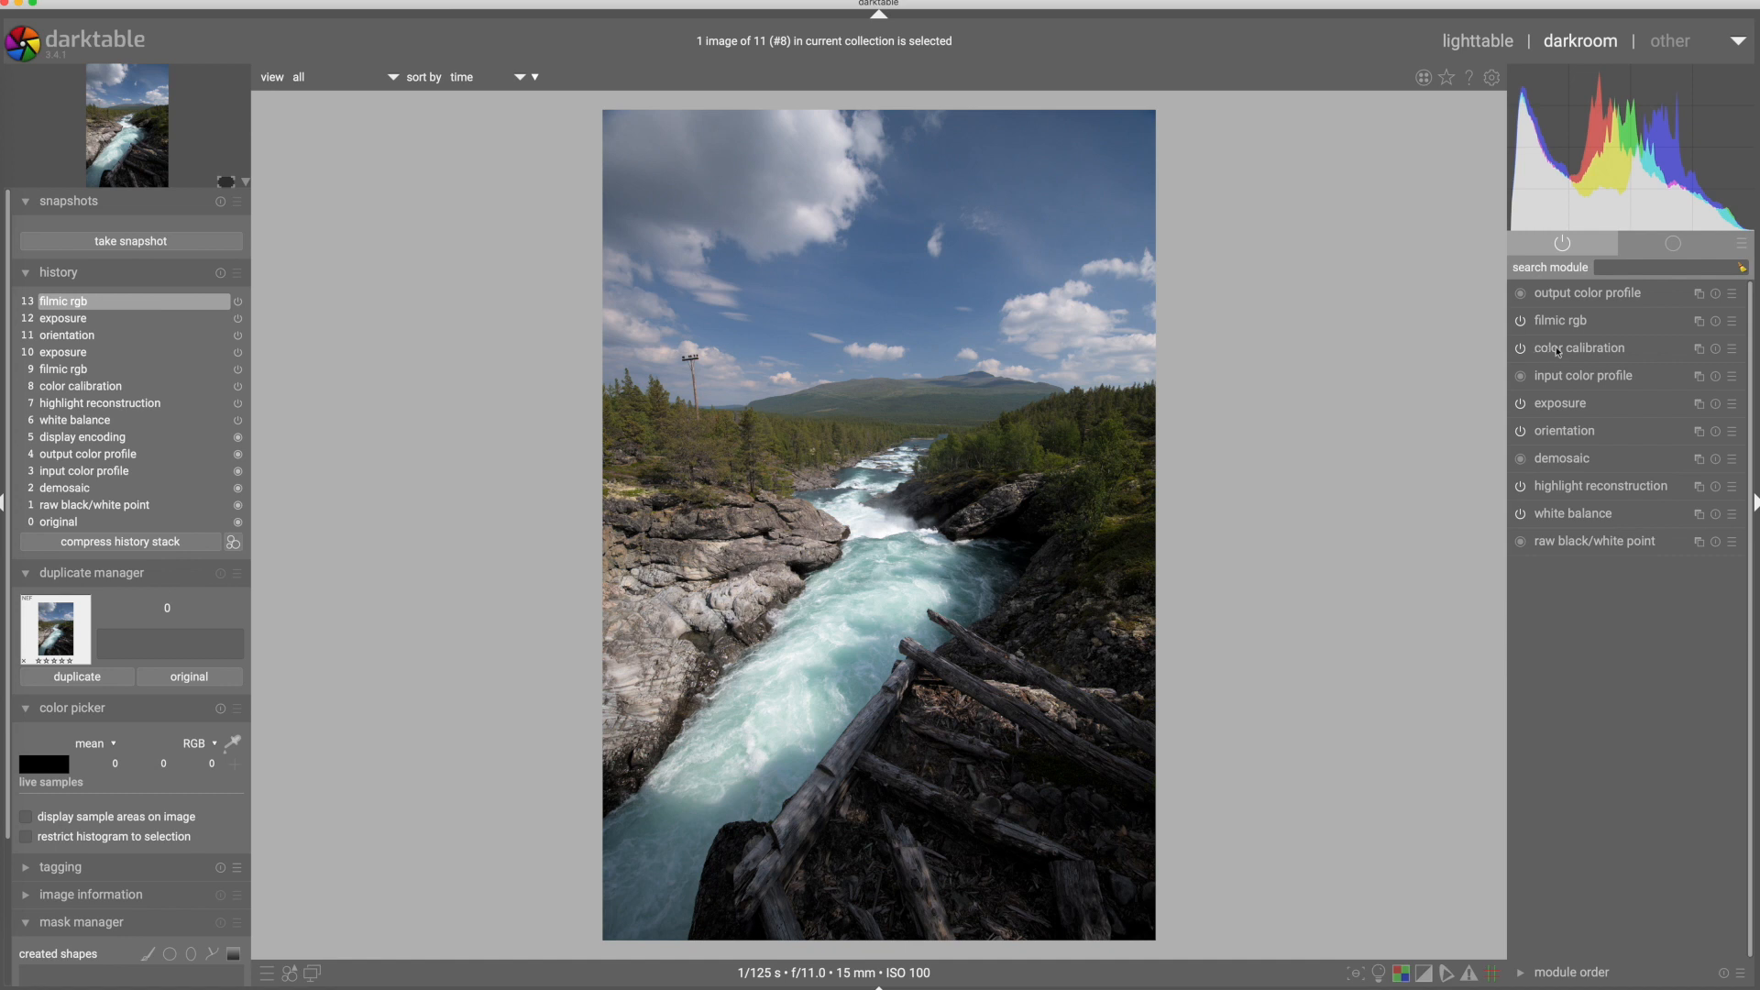
pyautogui.click(1519, 349)
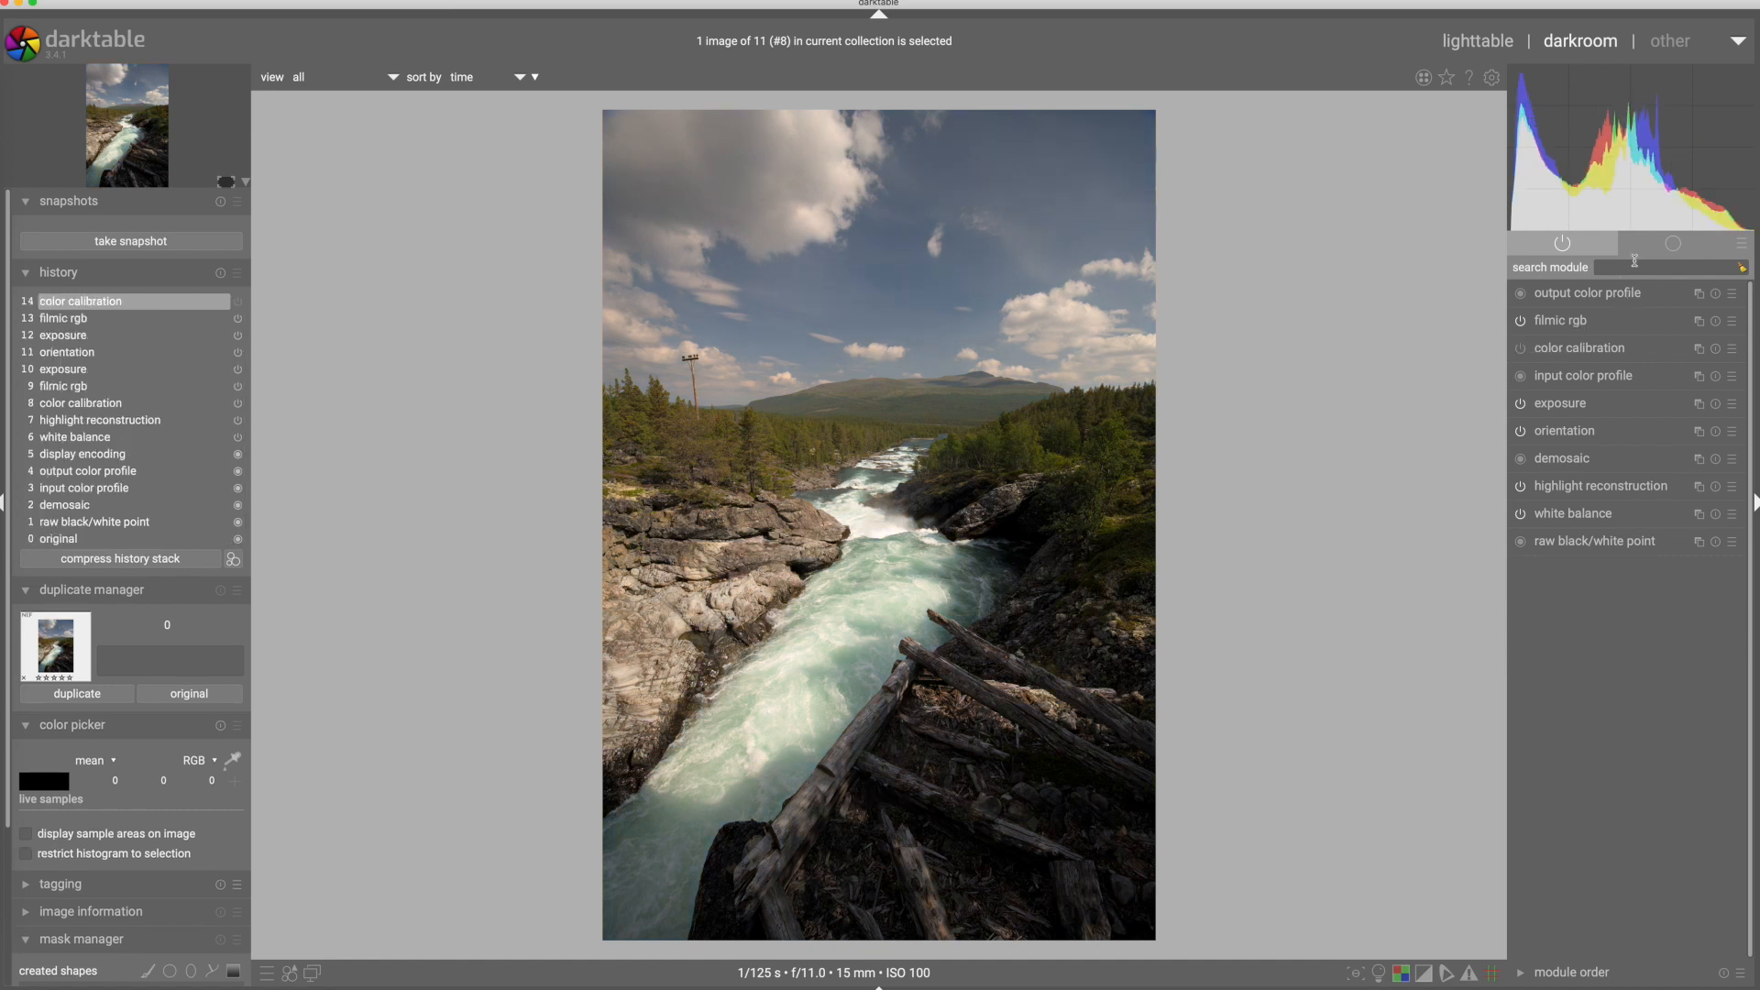
# - Set the white balance to be computed from the image area instead of the camera reference
pyautogui.click(1673, 243)
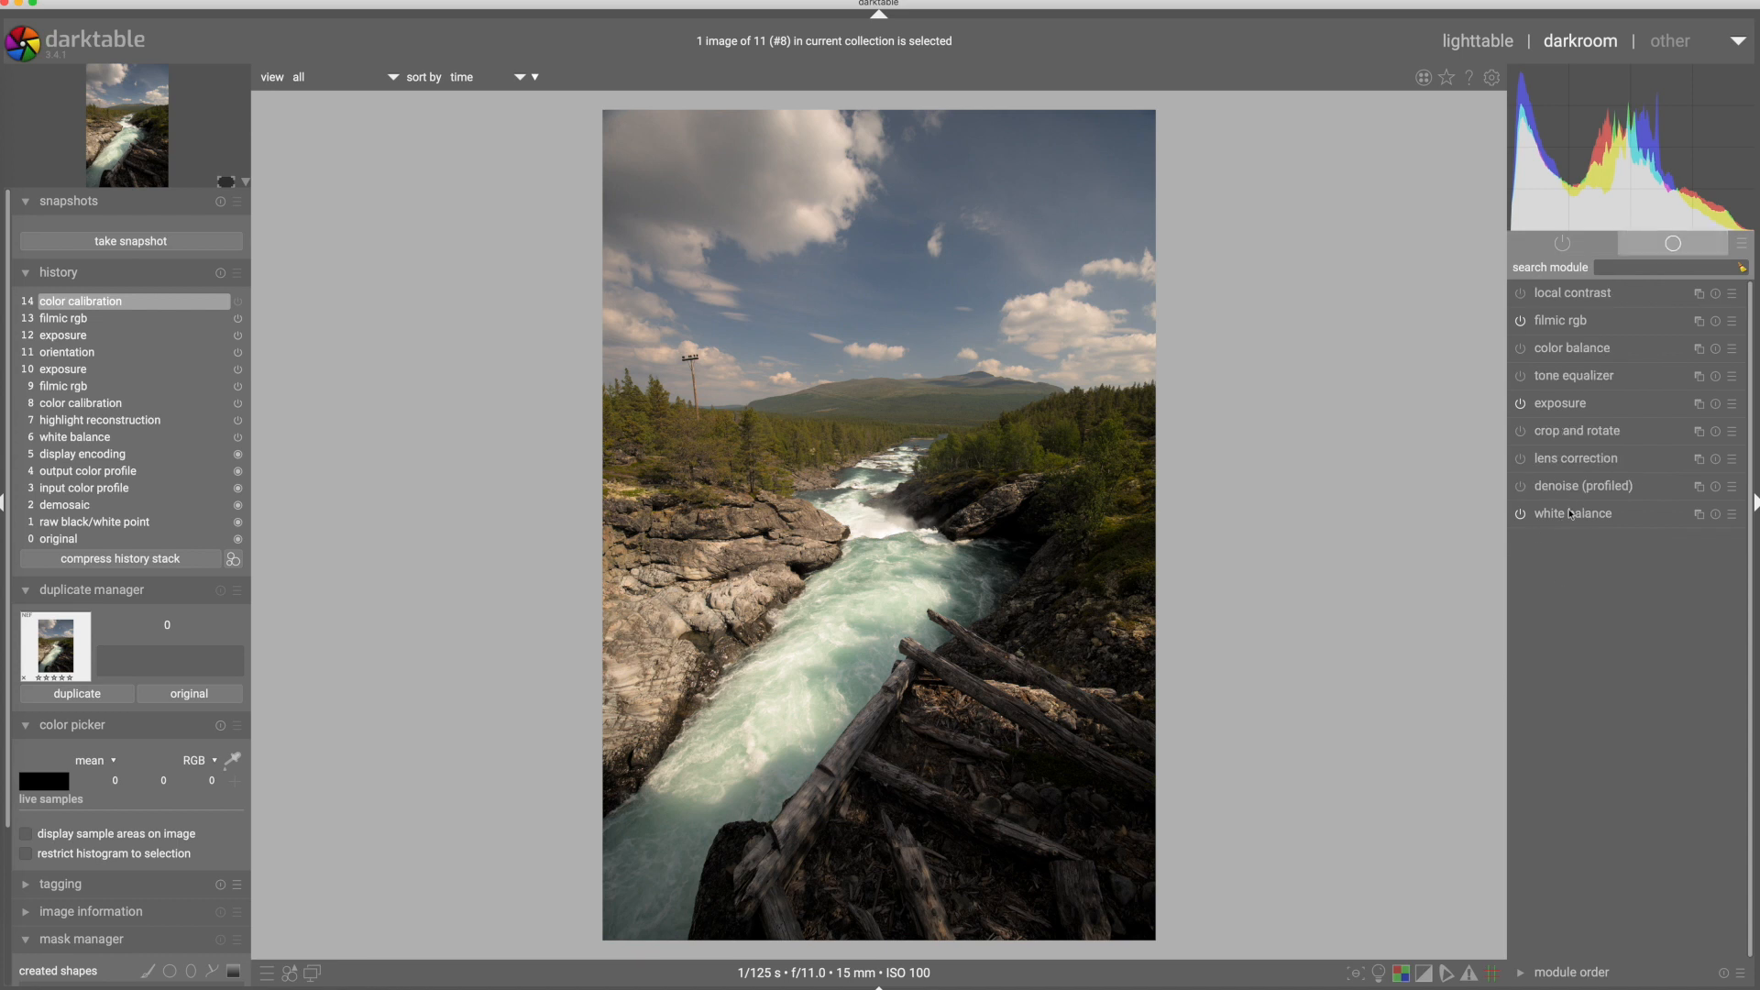
pyautogui.click(1570, 514)
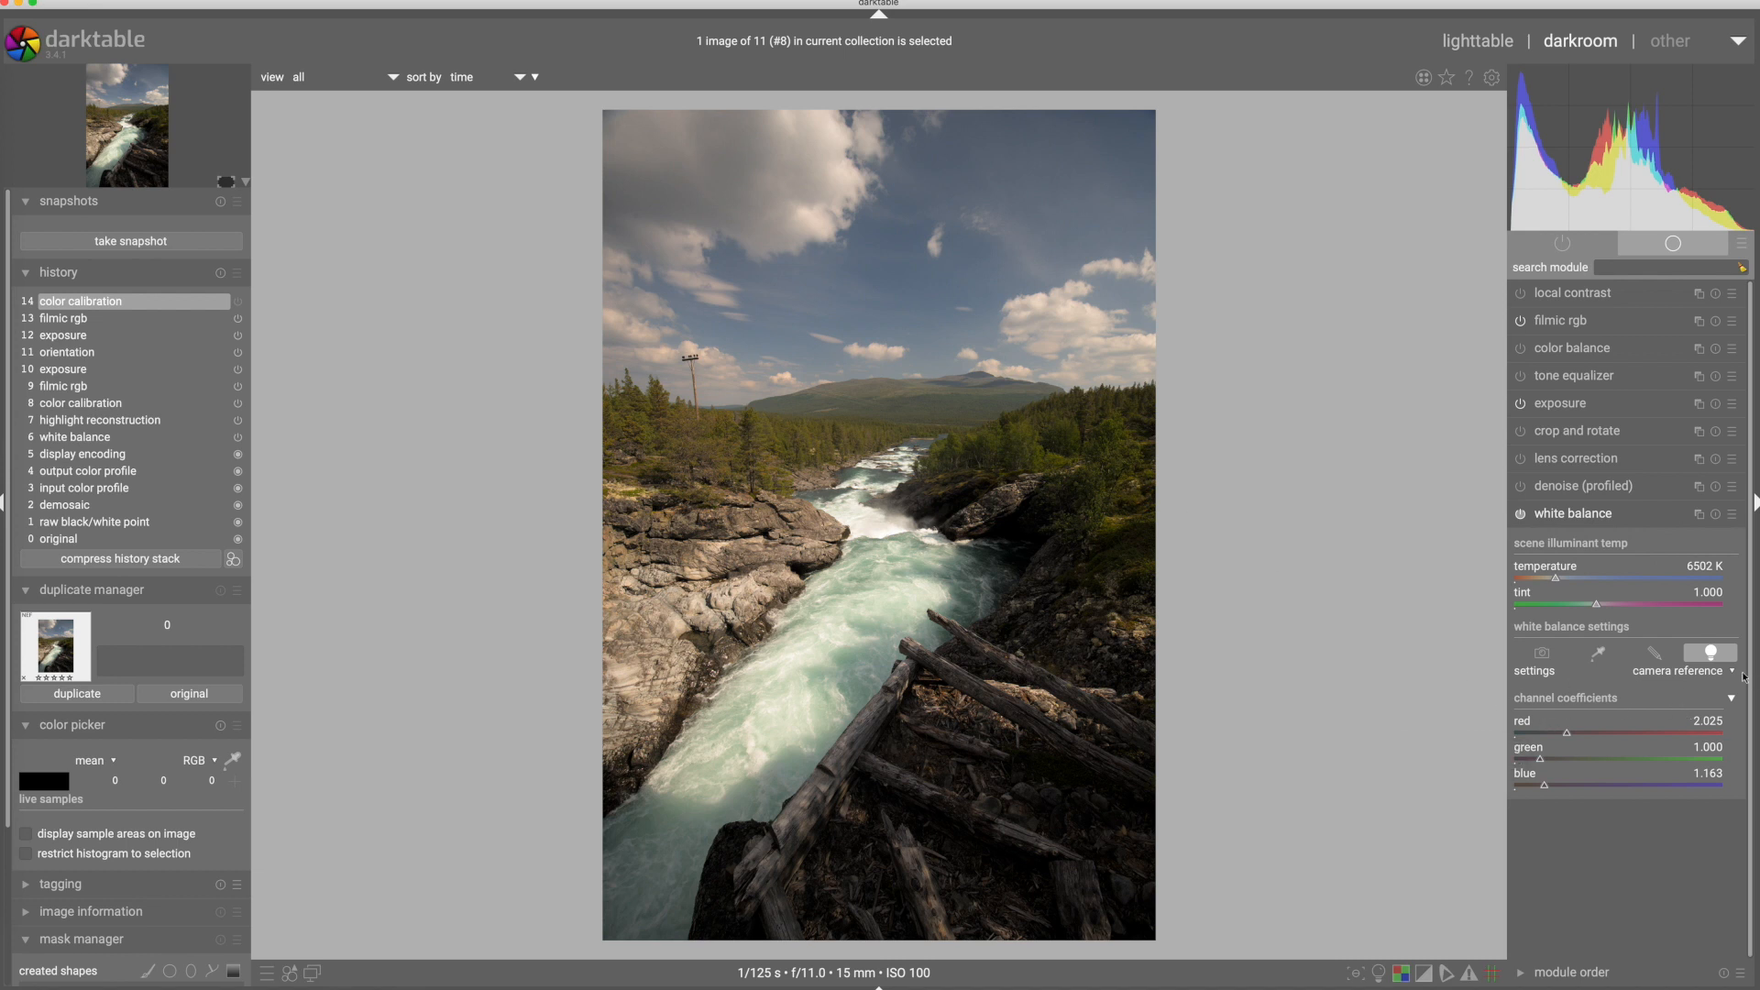
pyautogui.click(1709, 674)
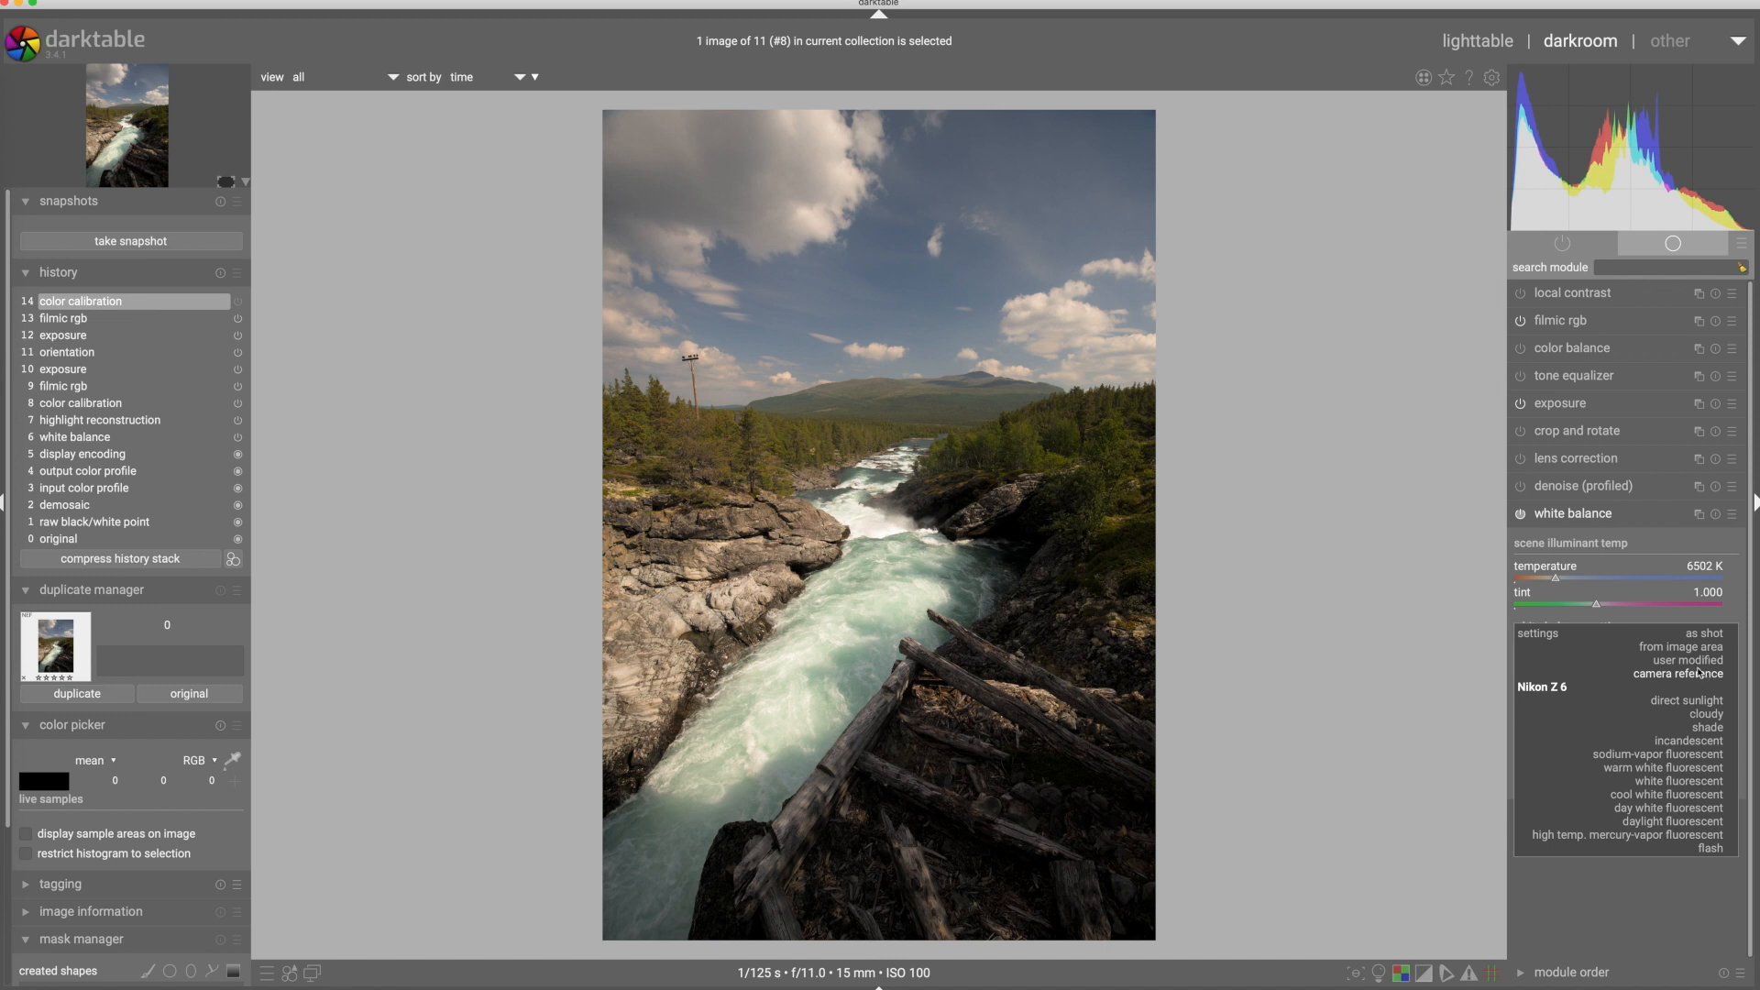
pyautogui.click(1703, 647)
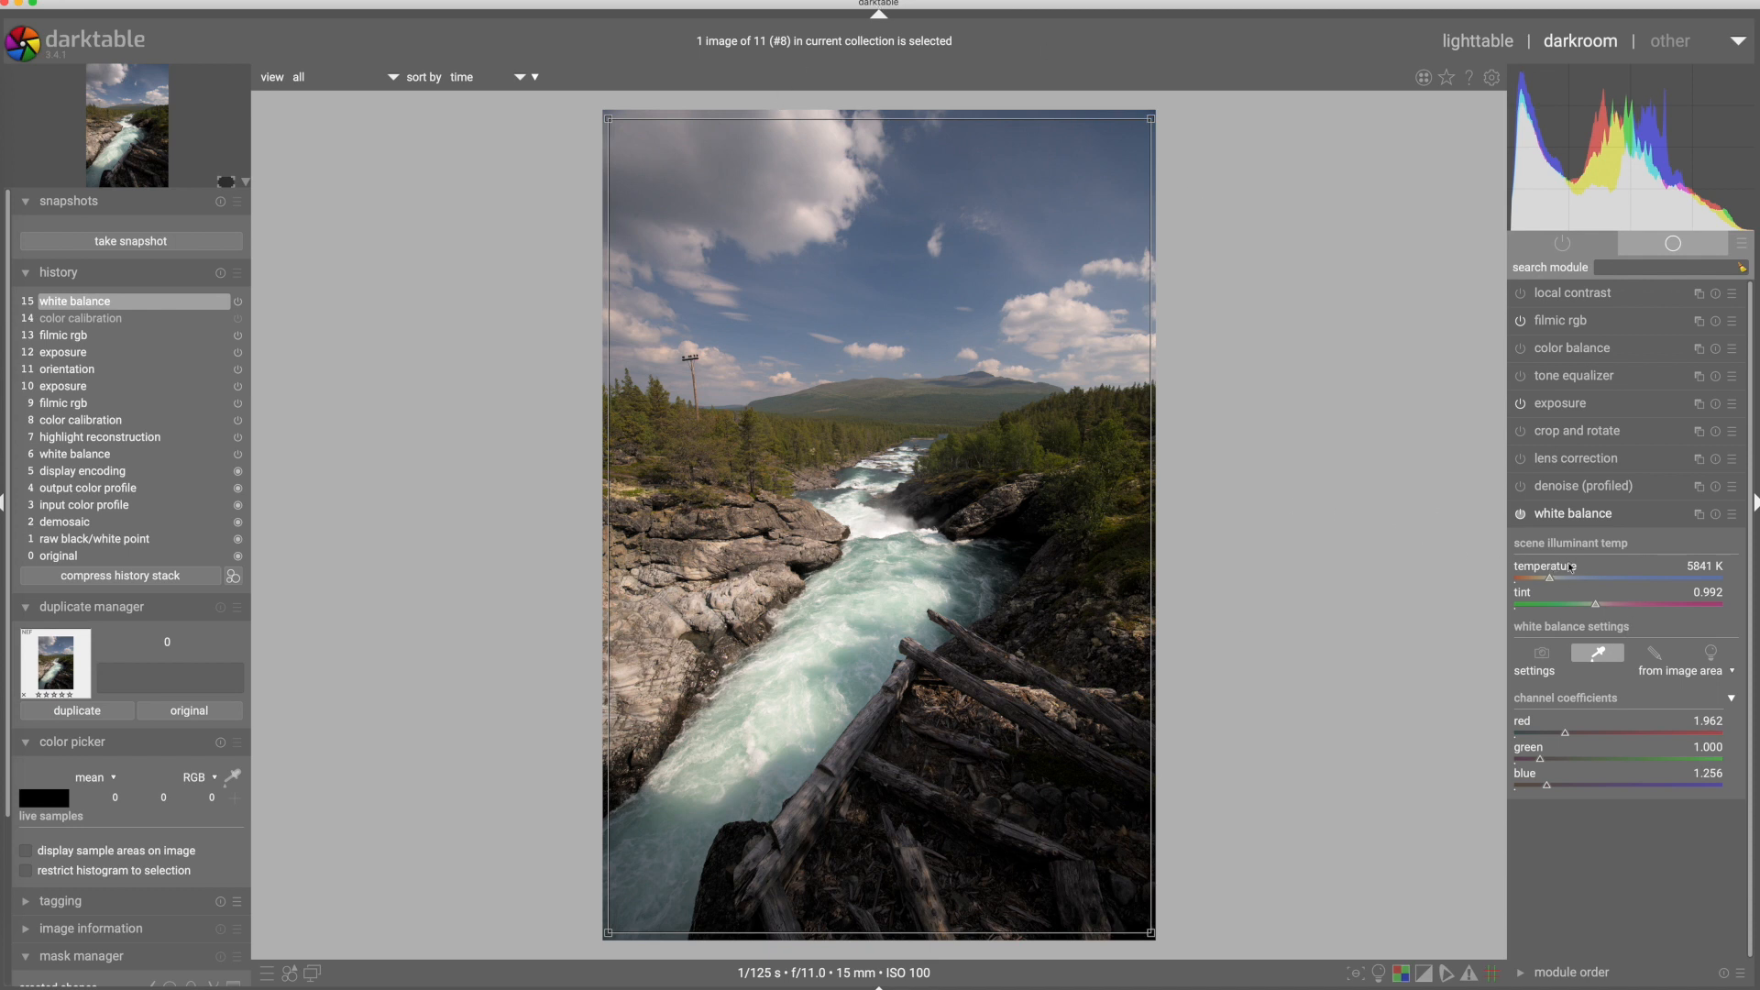
# - Try the direct sunlight white balance preset and return to the setting from image area
pyautogui.click(1705, 672)
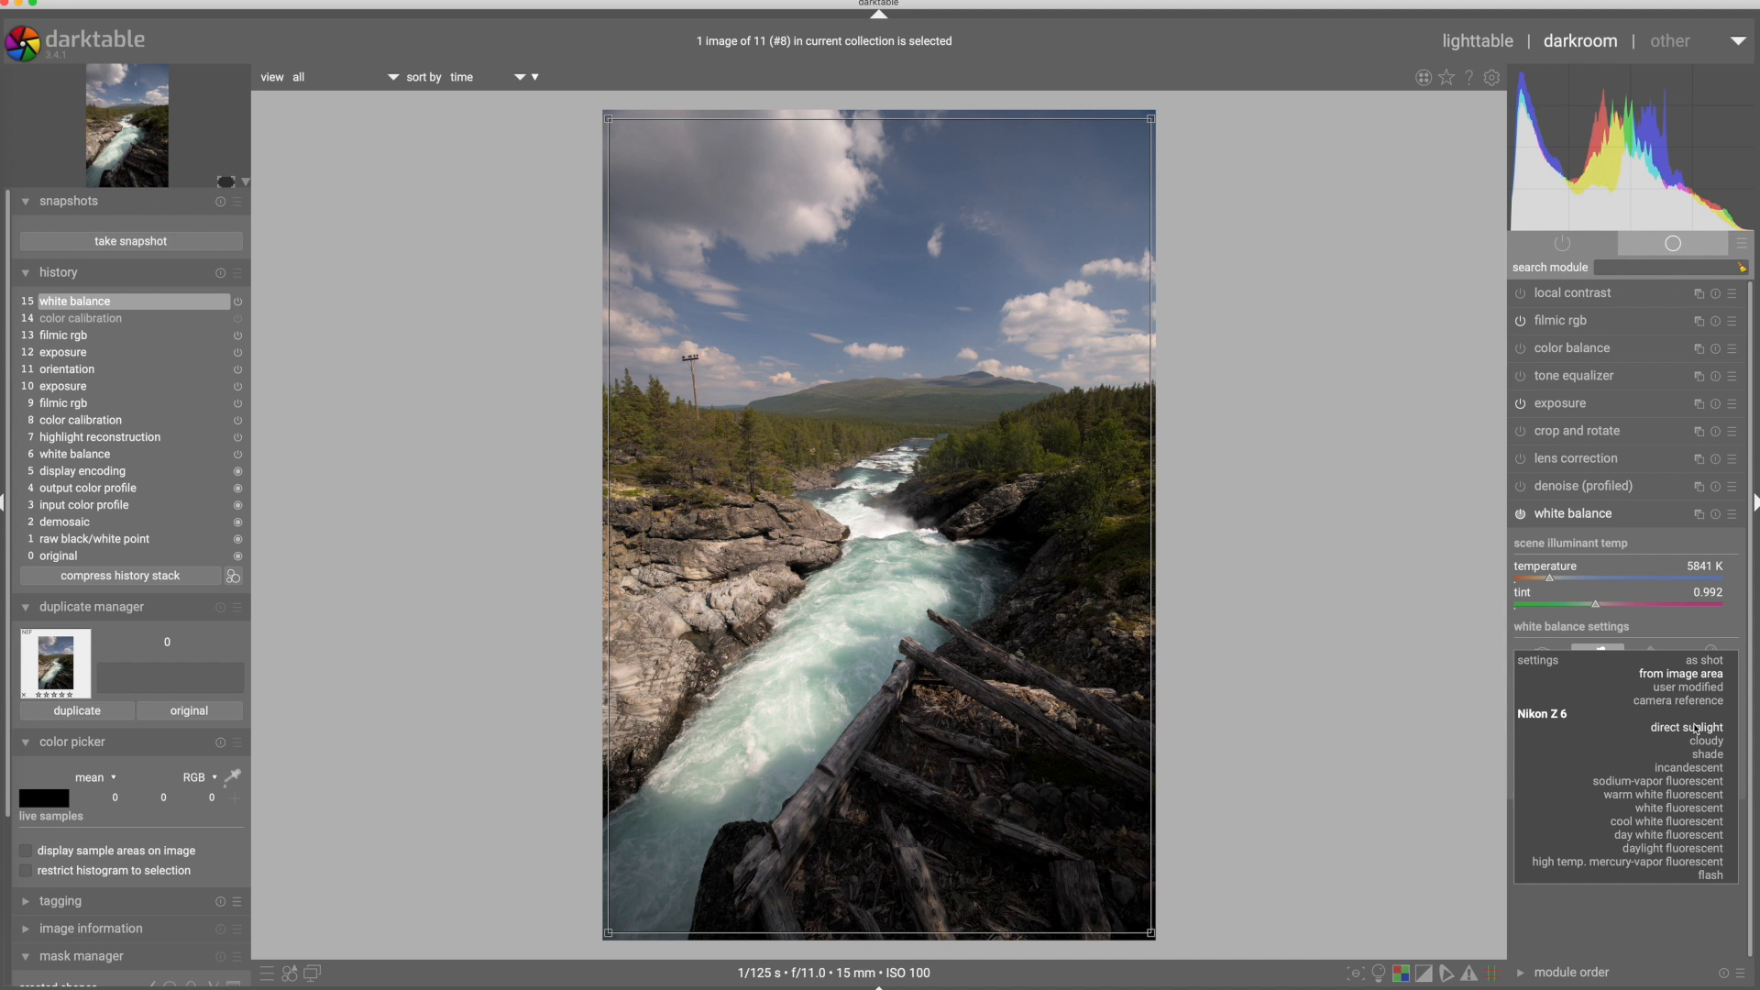
pyautogui.click(1695, 728)
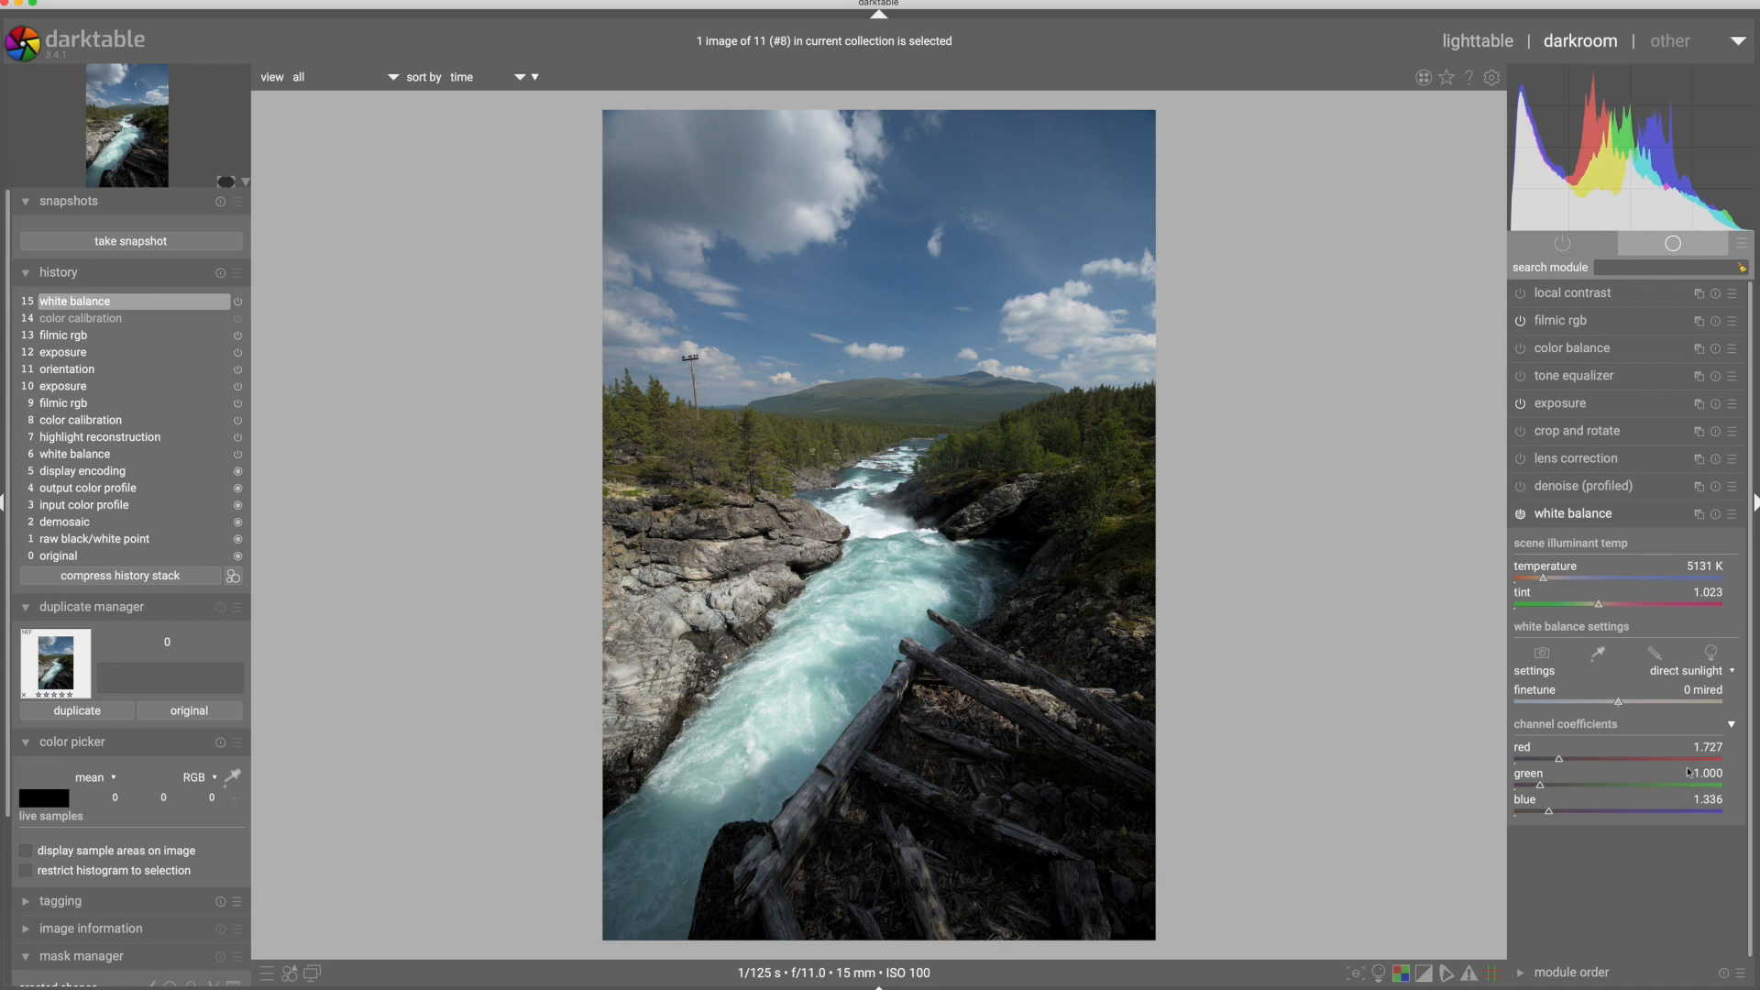
pyautogui.click(1700, 672)
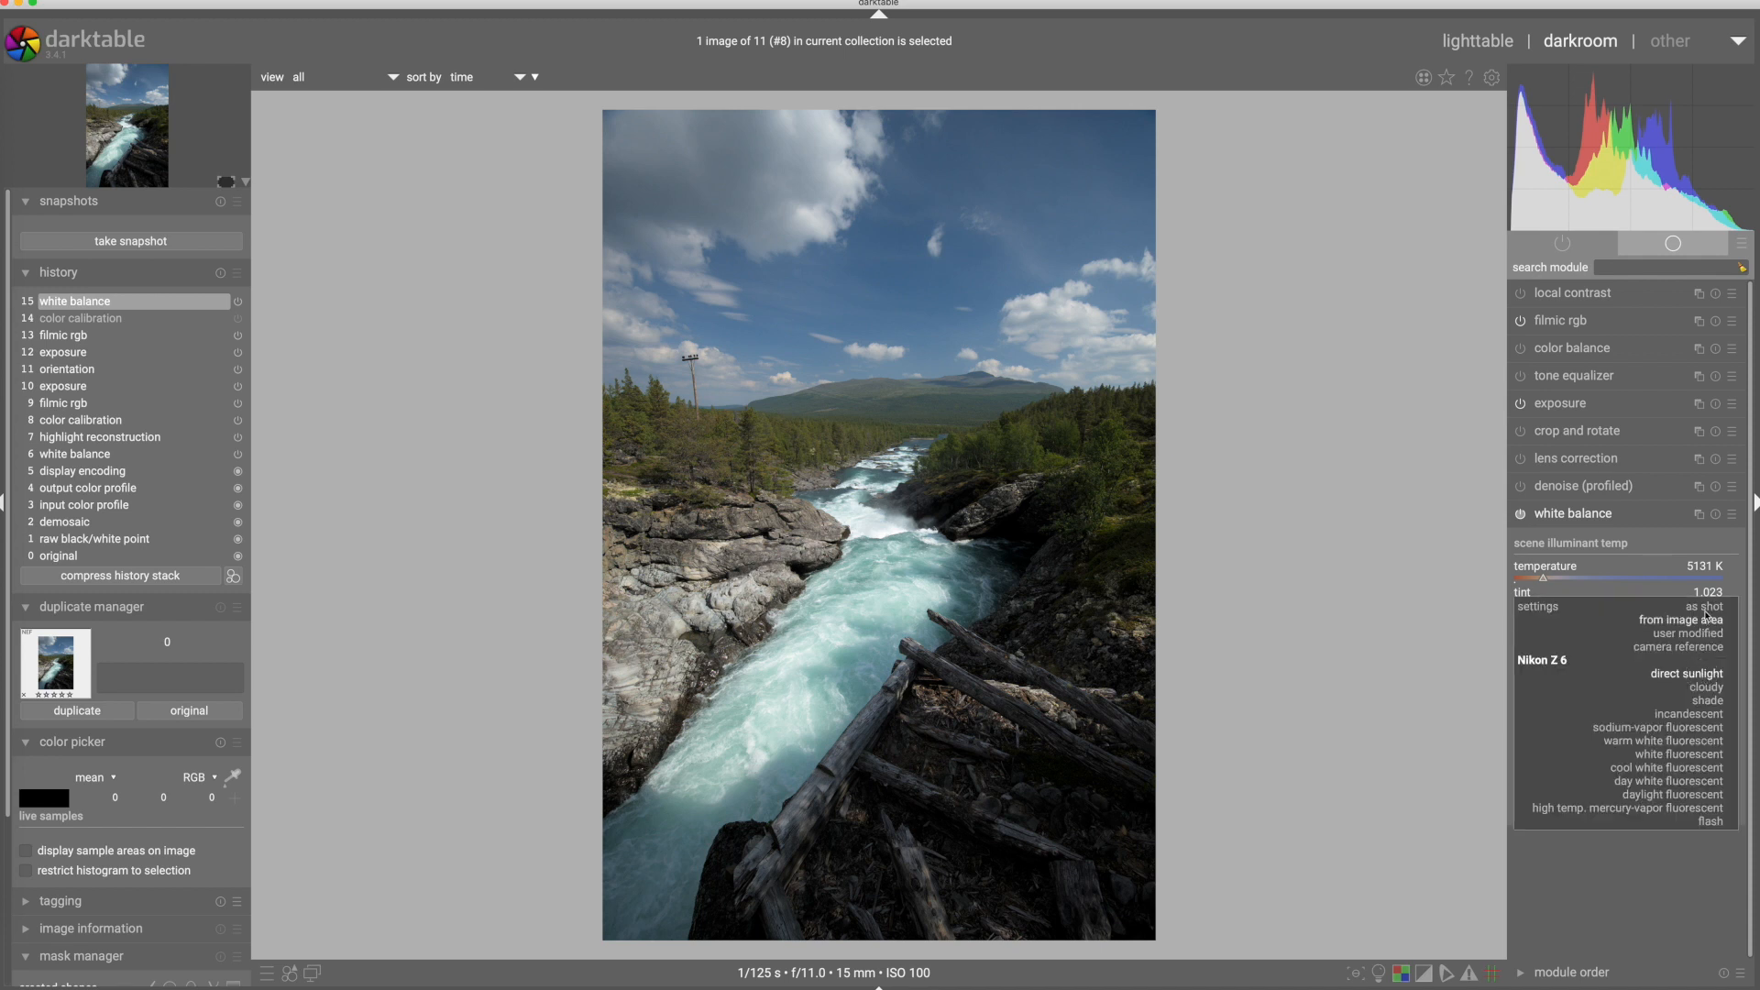
pyautogui.click(1703, 620)
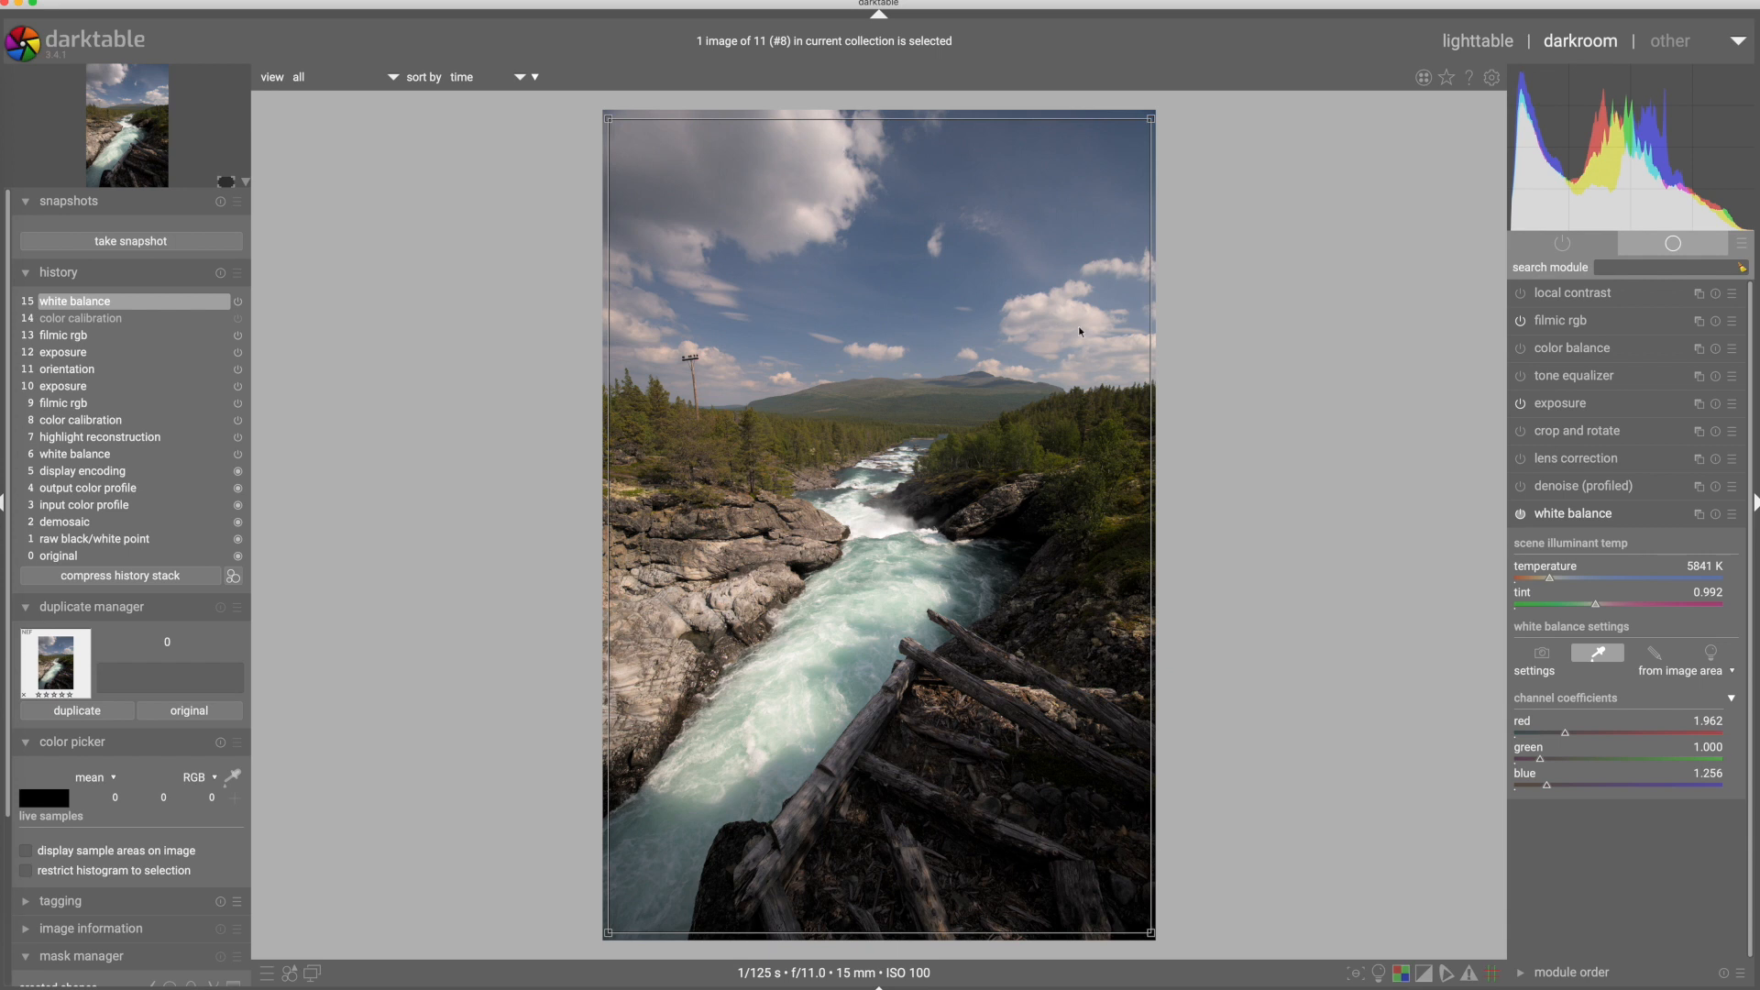
# - Sample the RGB values of several bright and grey cloud areas with the color picker to judge the white balance
pyautogui.click(235, 777)
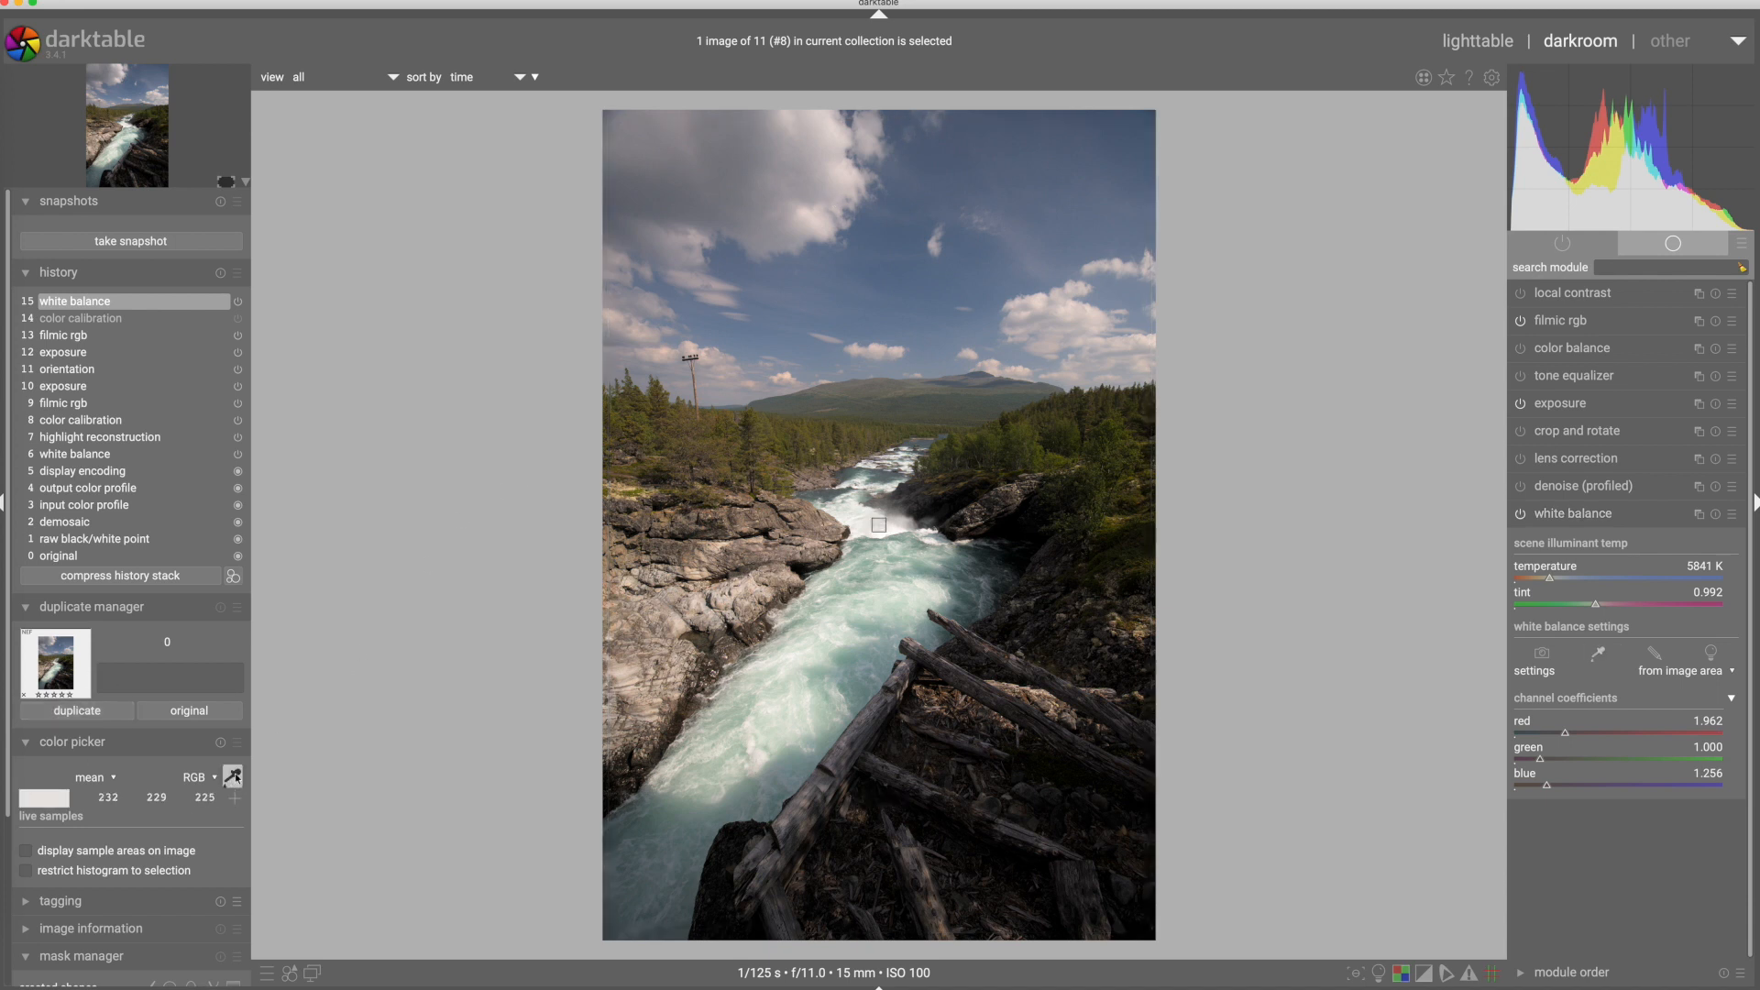
pyautogui.click(848, 180)
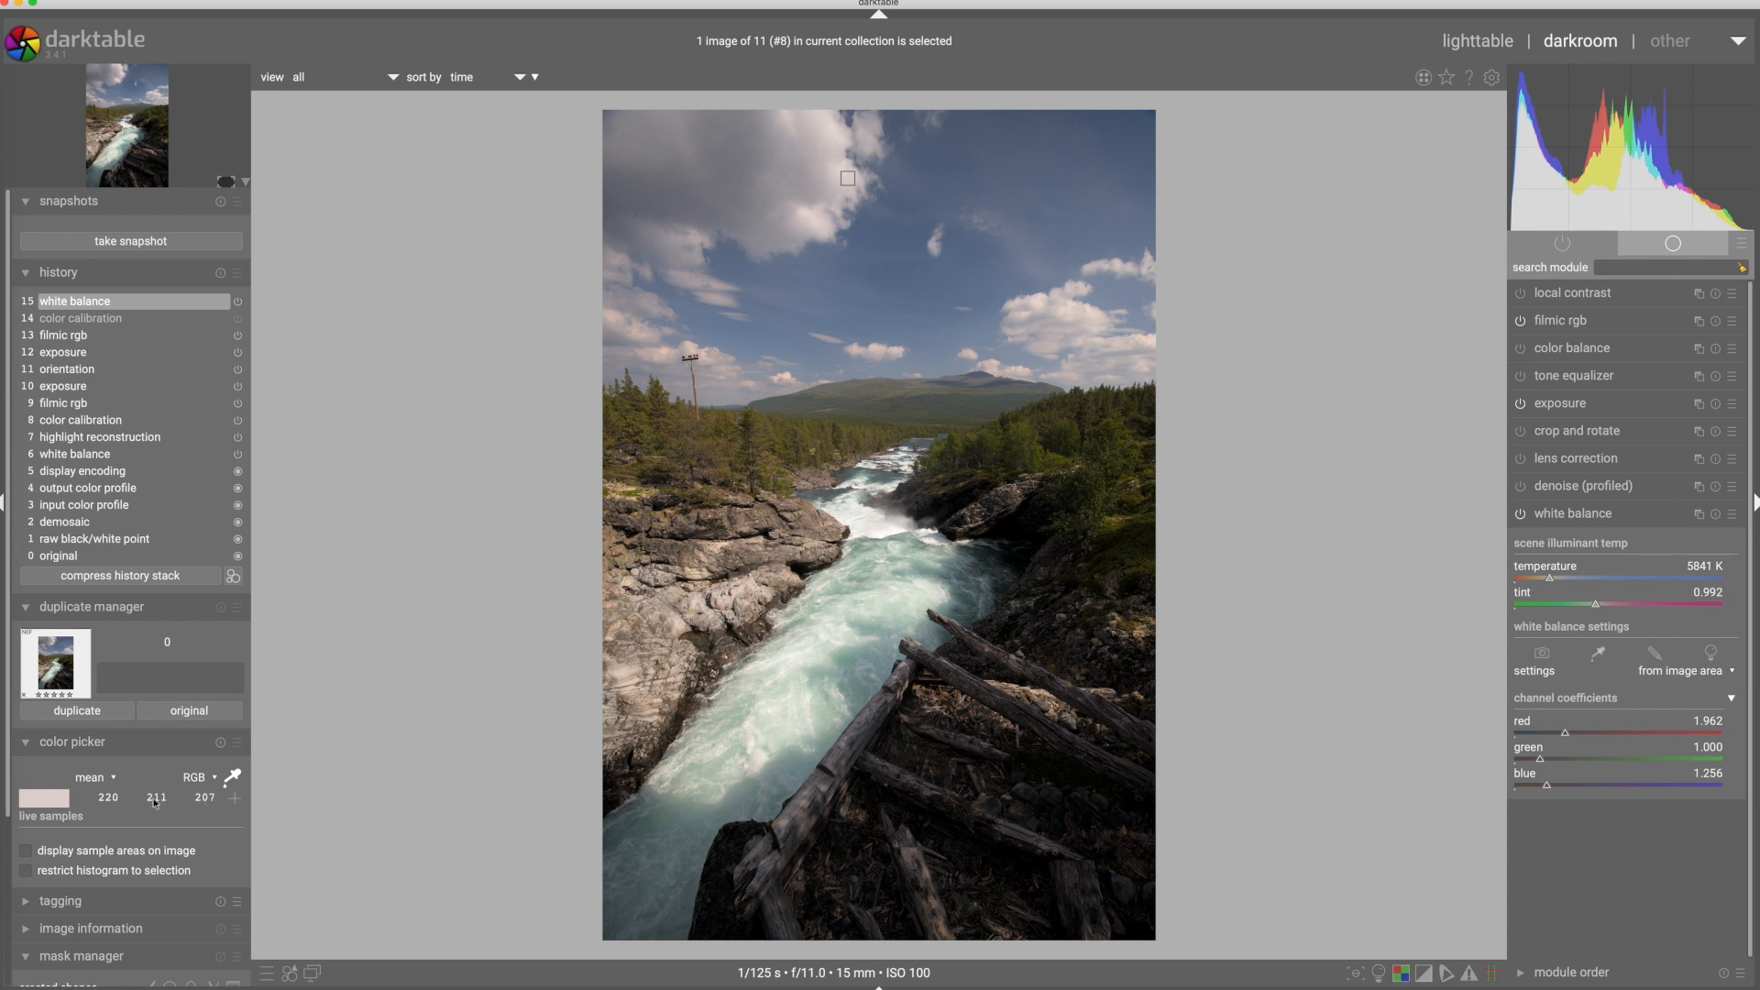
pyautogui.click(1037, 305)
pyautogui.click(735, 152)
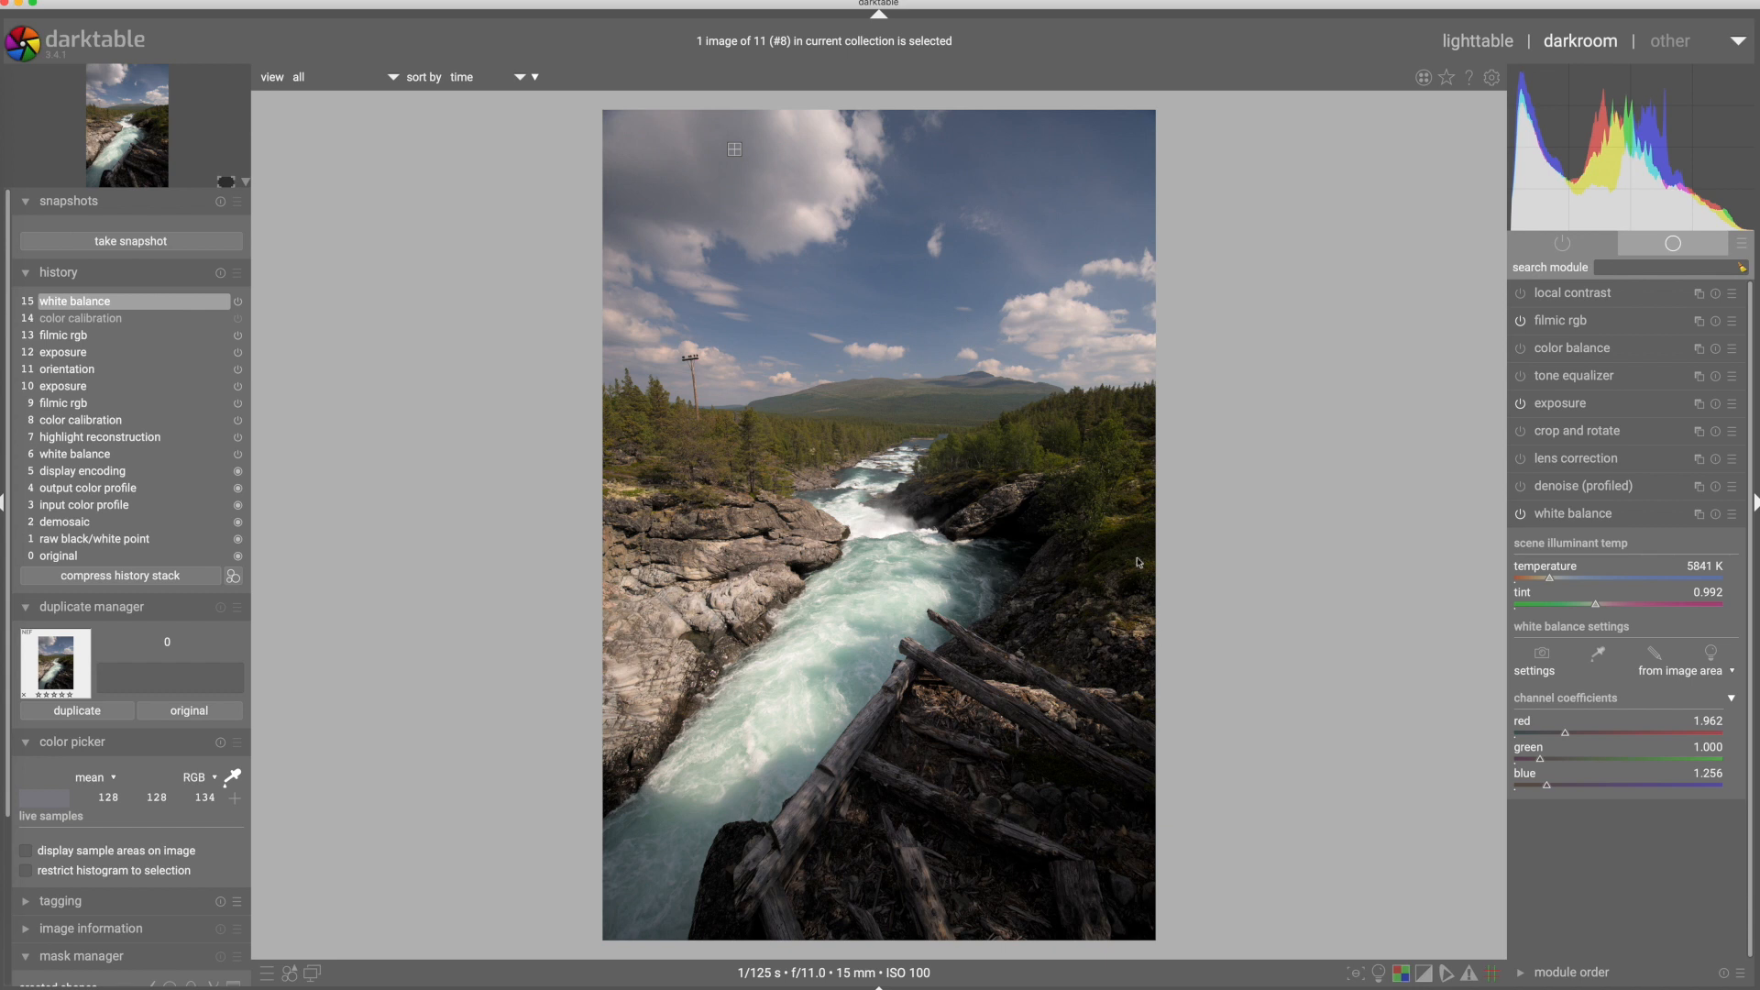
pyautogui.click(1583, 515)
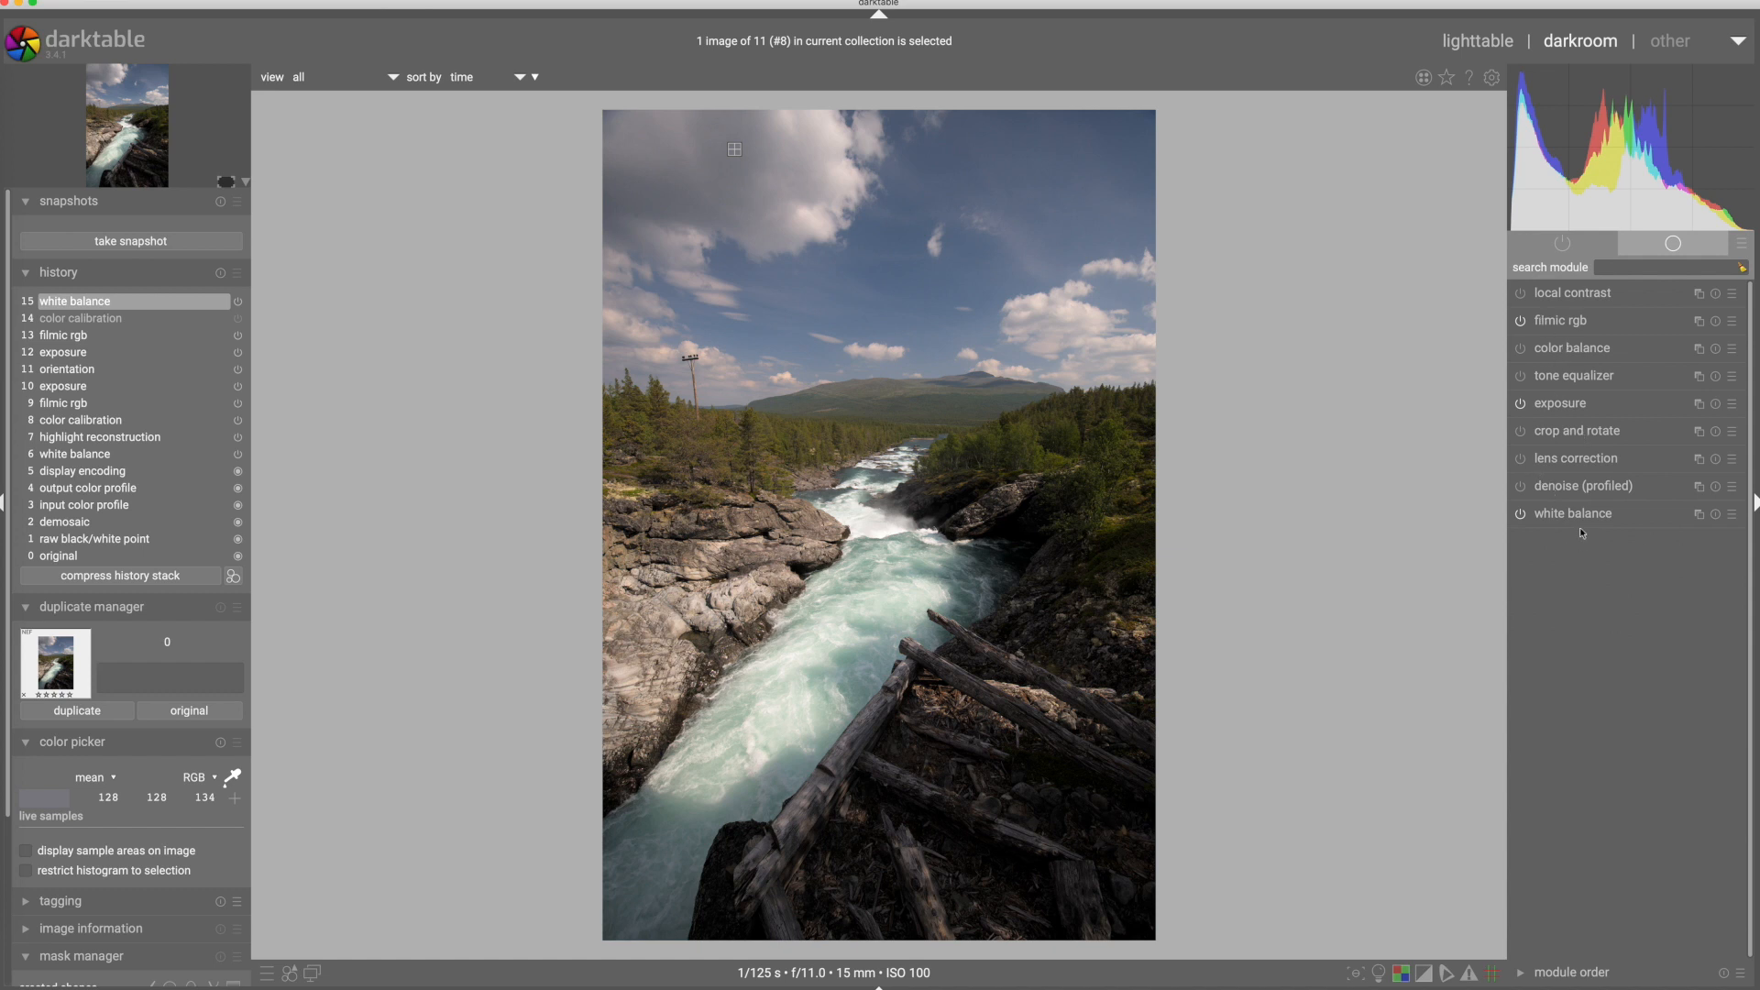
# - Set the dynamic range scaling in filmic rgb to about +12.71 %
pyautogui.click(1554, 323)
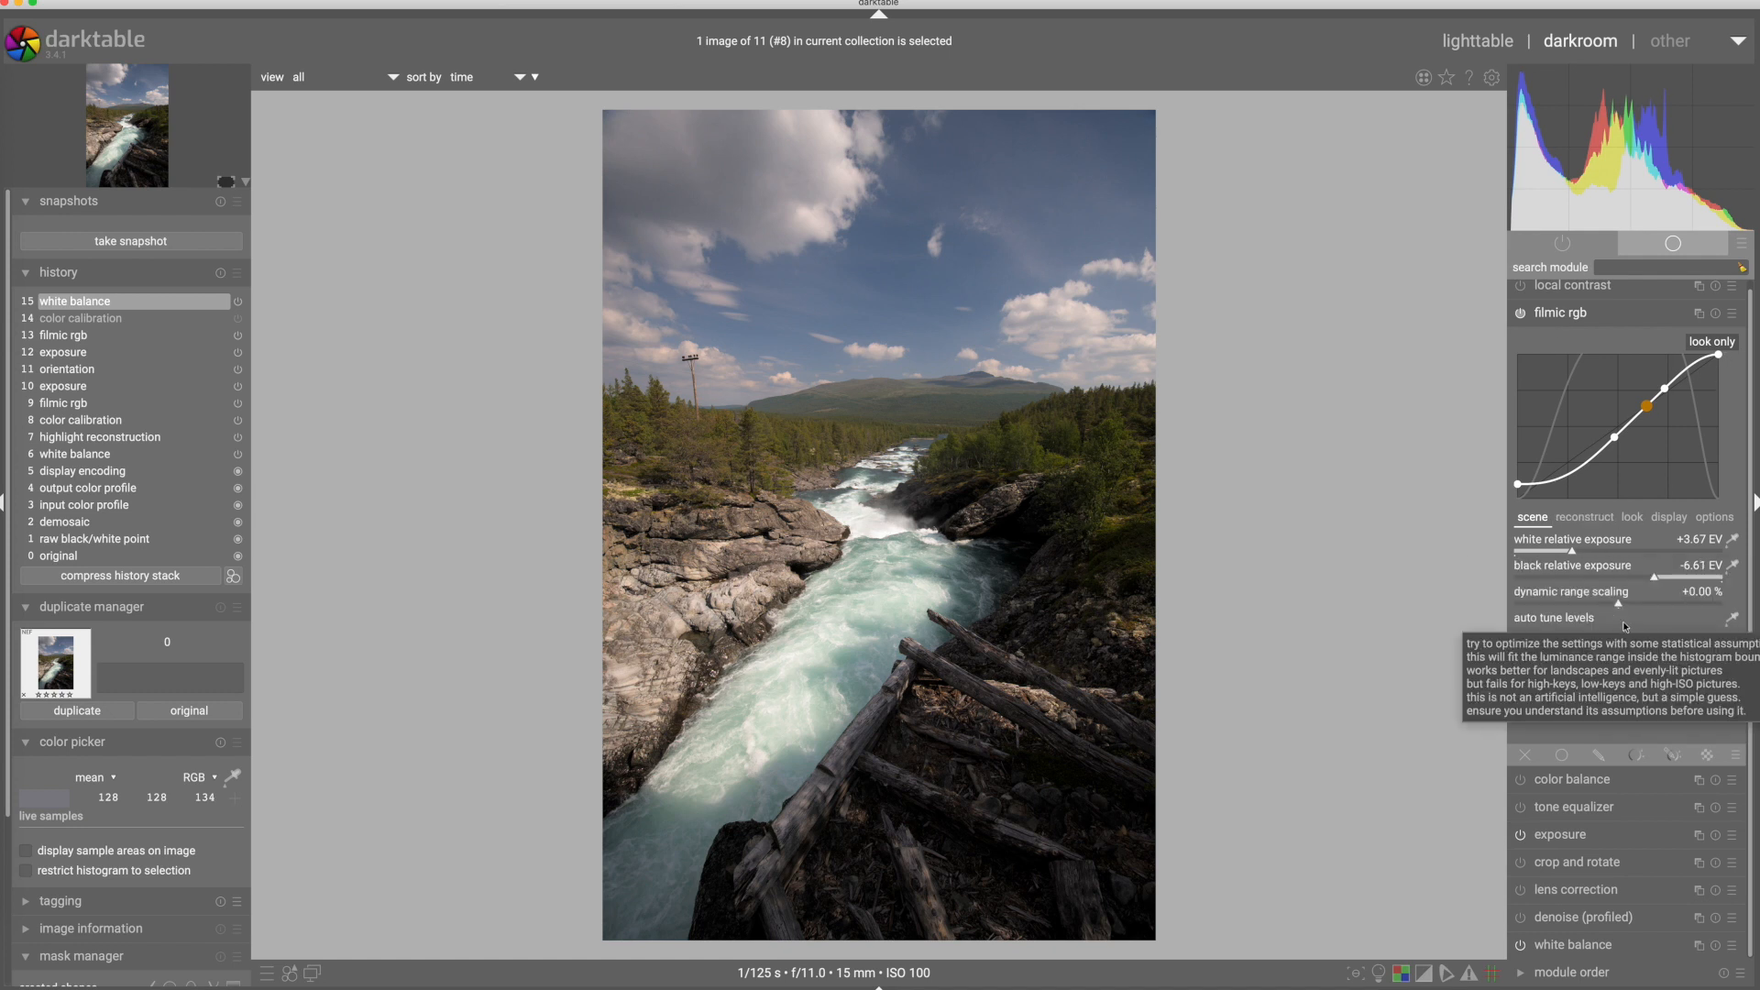
pyautogui.moveTo(1619, 606)
pyautogui.mouseDown()
pyautogui.moveTo(1576, 604)
pyautogui.moveTo(1646, 604)
pyautogui.mouseUp()
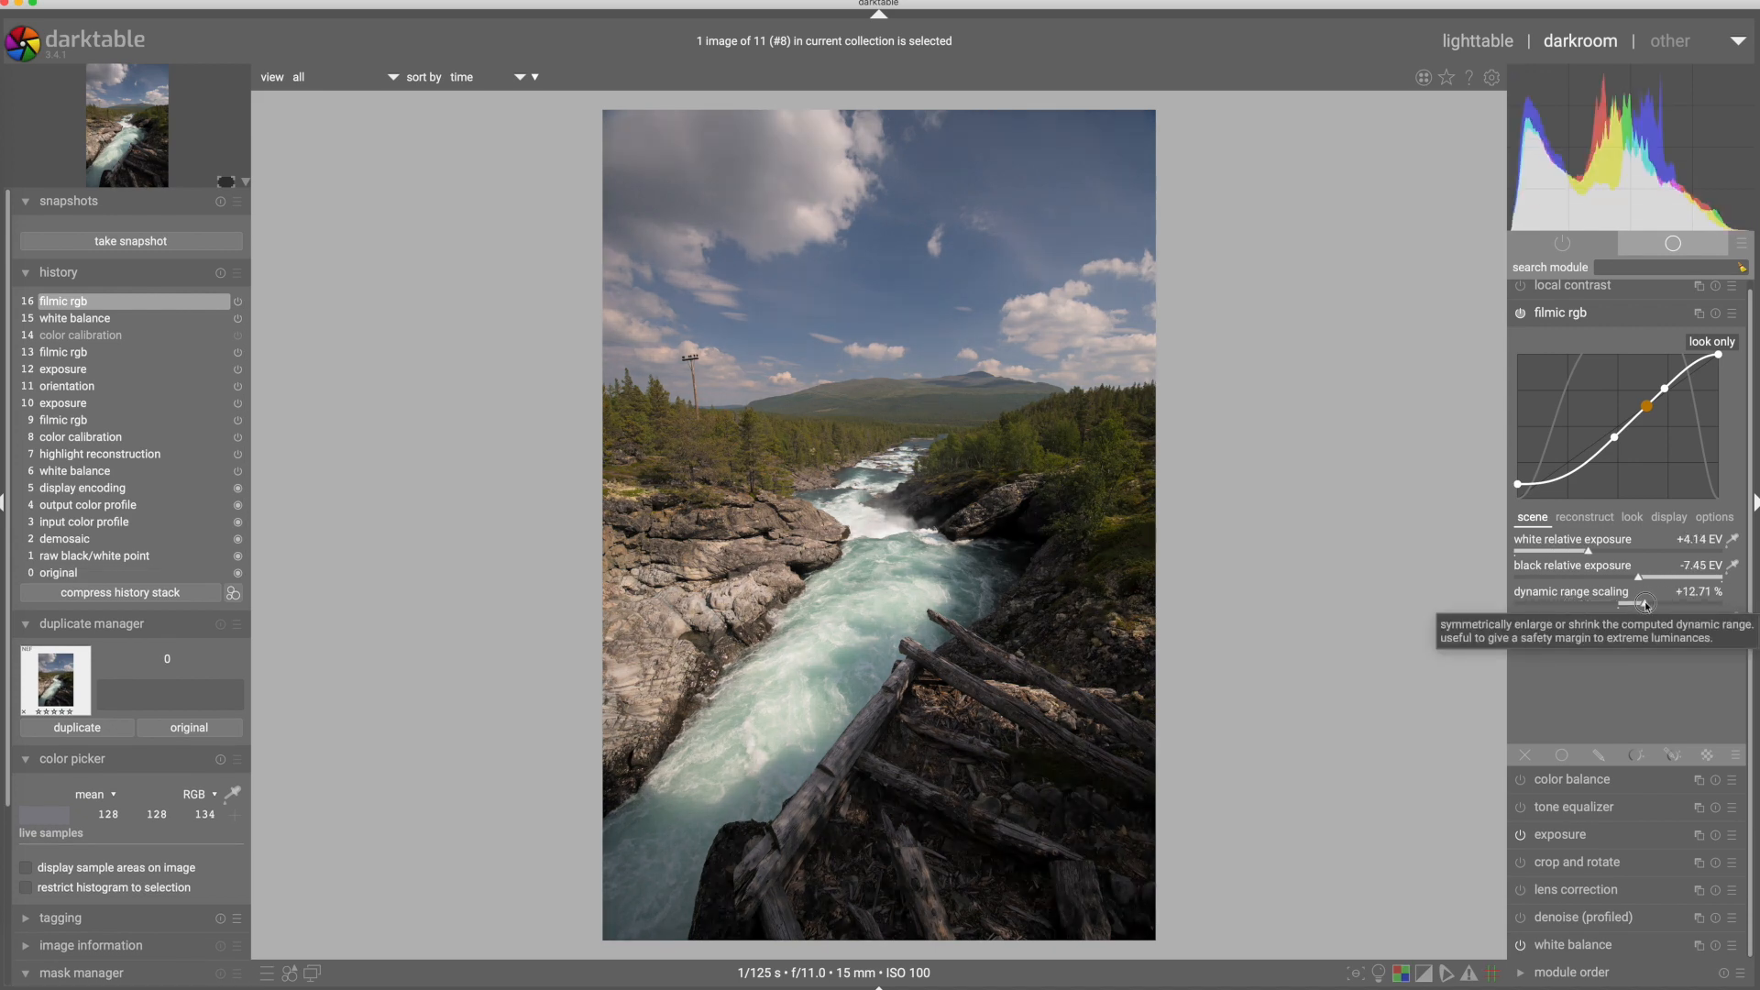
# - Set the filmic rgb dynamic range scaling to about +15.76 % and the white relative exposure to about +3.99 EV
pyautogui.moveTo(1646, 604); pyautogui.dragTo(1652, 605)
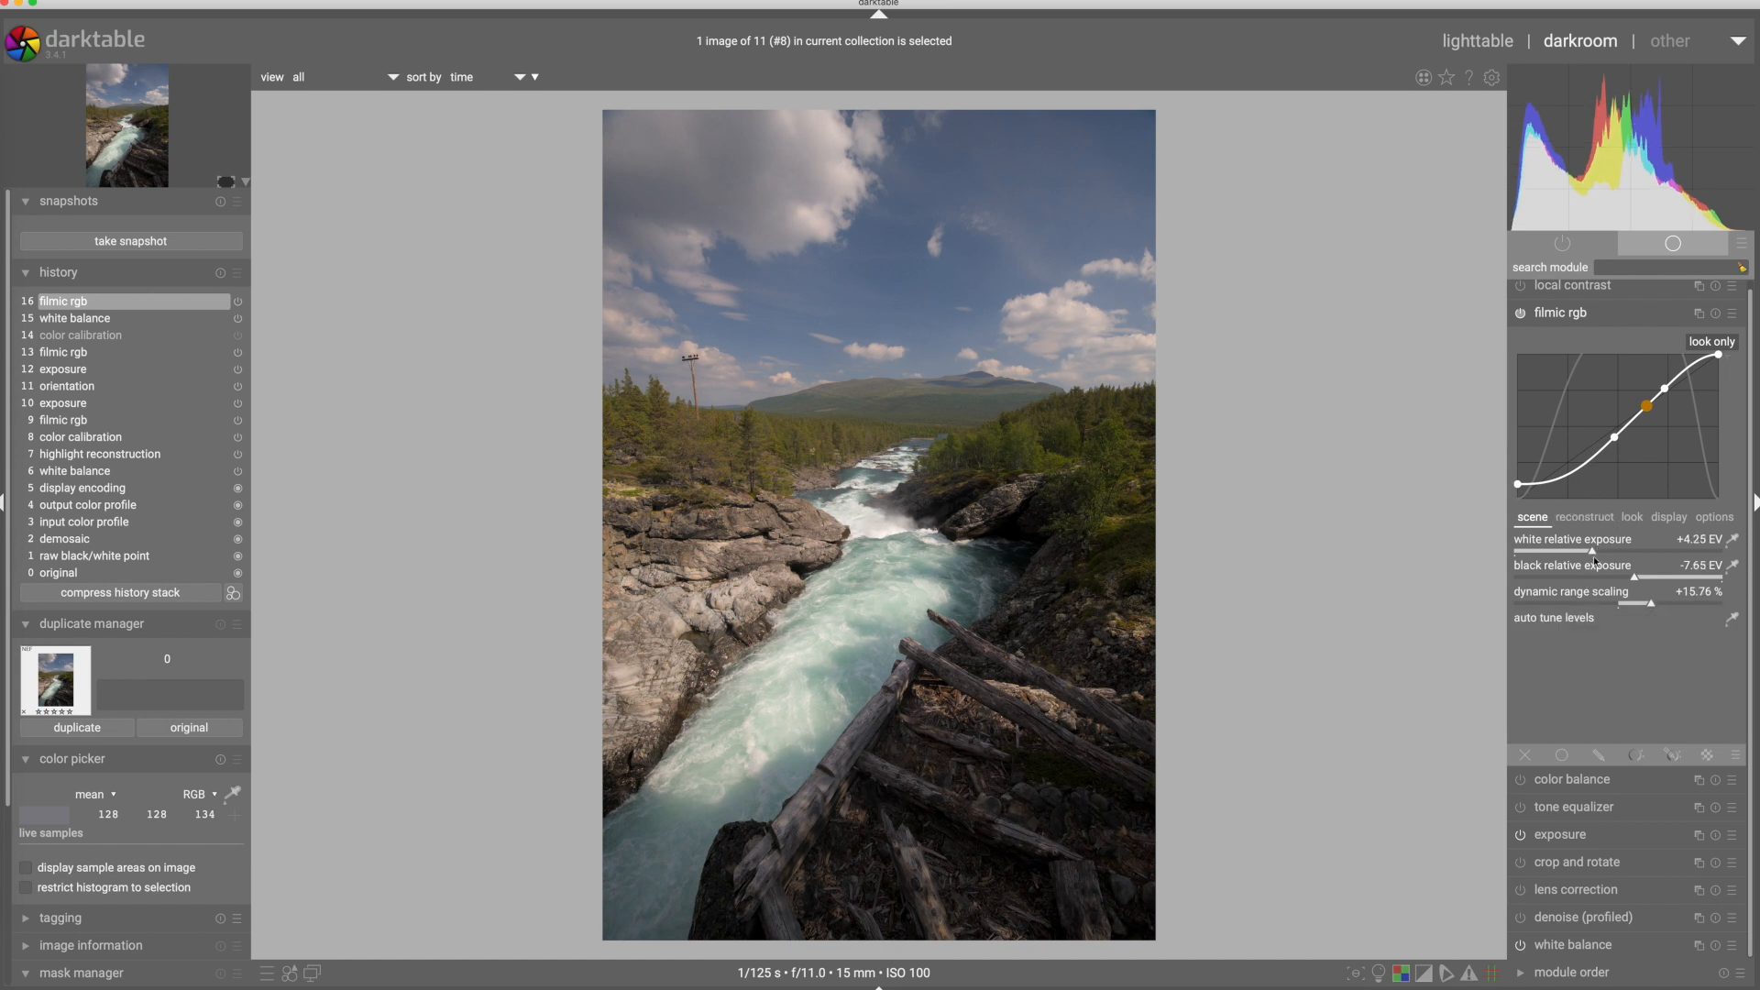
pyautogui.moveTo(1593, 553); pyautogui.dragTo(1545, 555)
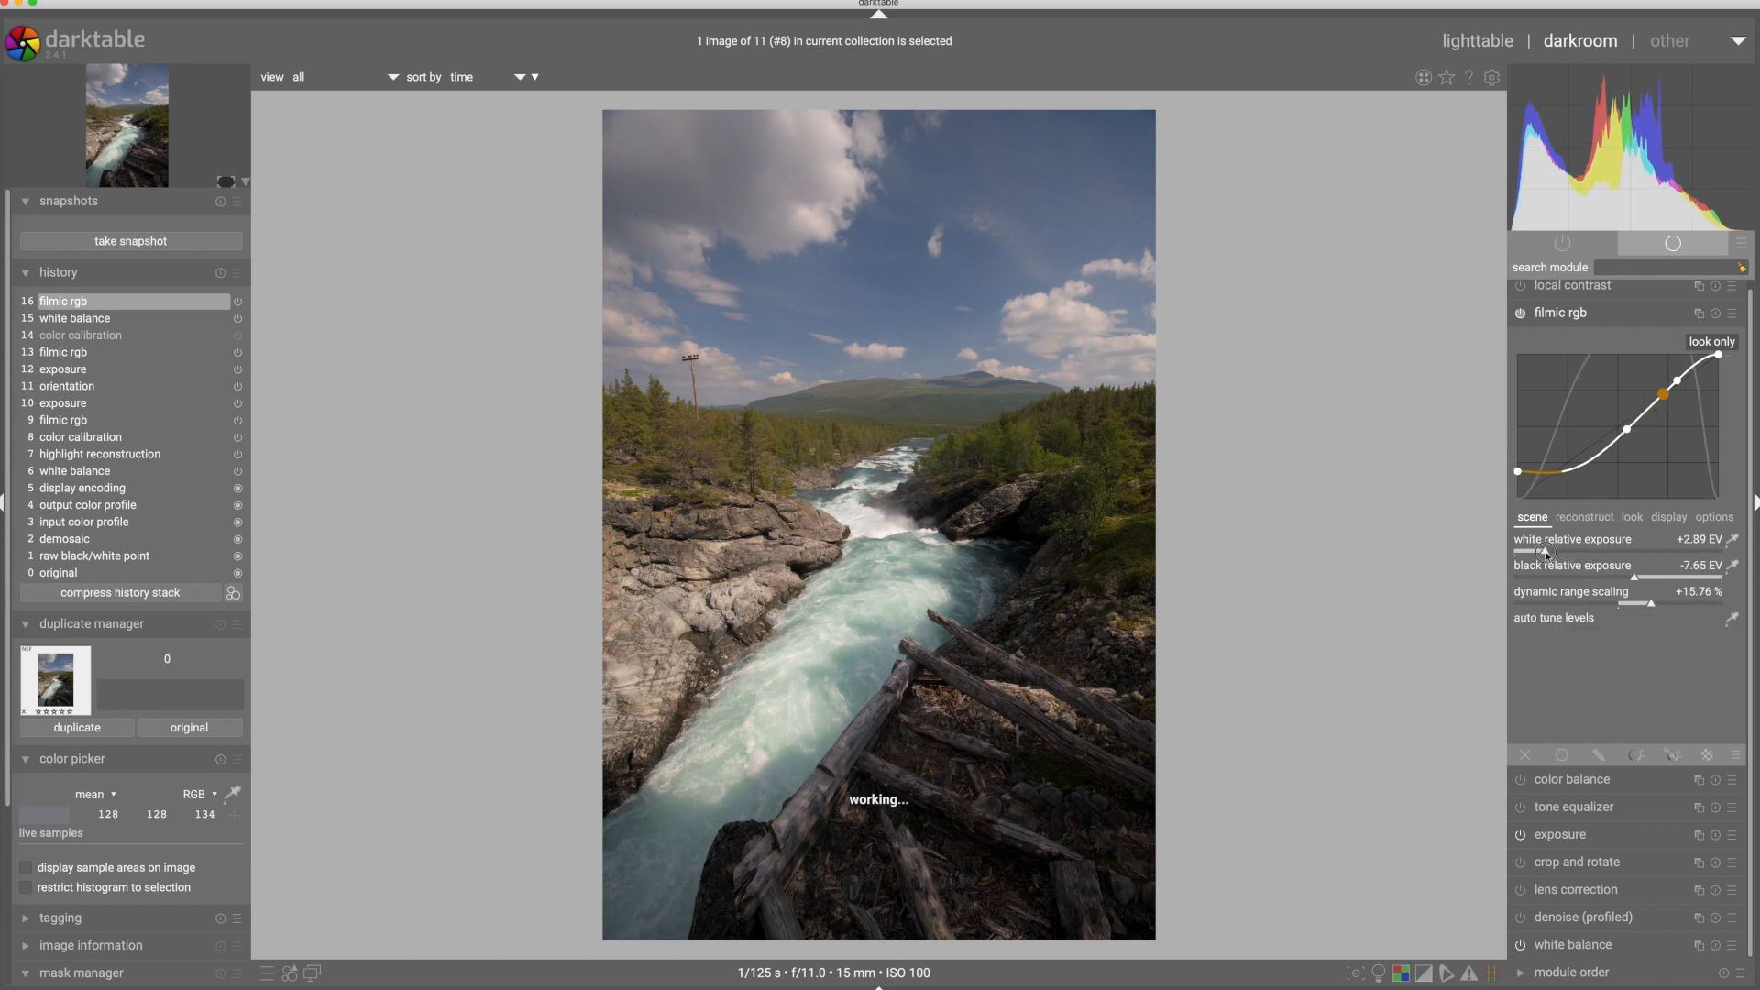
pyautogui.moveTo(1545, 555); pyautogui.dragTo(1570, 552)
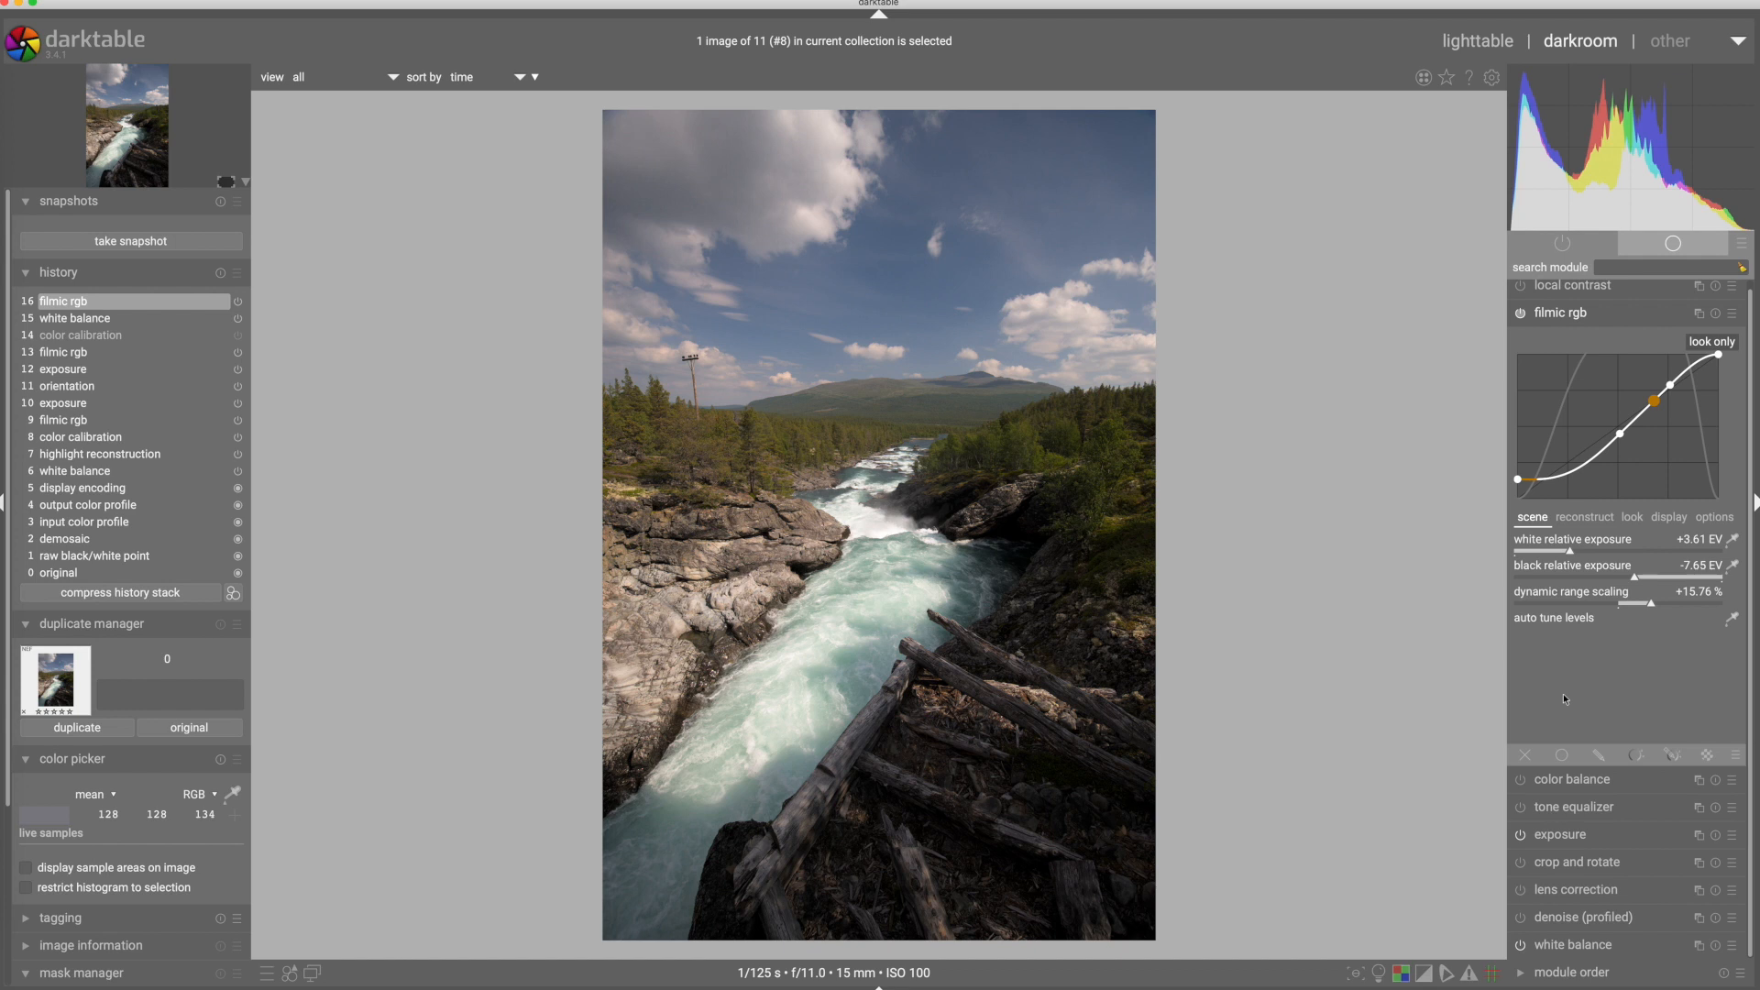
pyautogui.moveTo(1570, 553); pyautogui.dragTo(1586, 553)
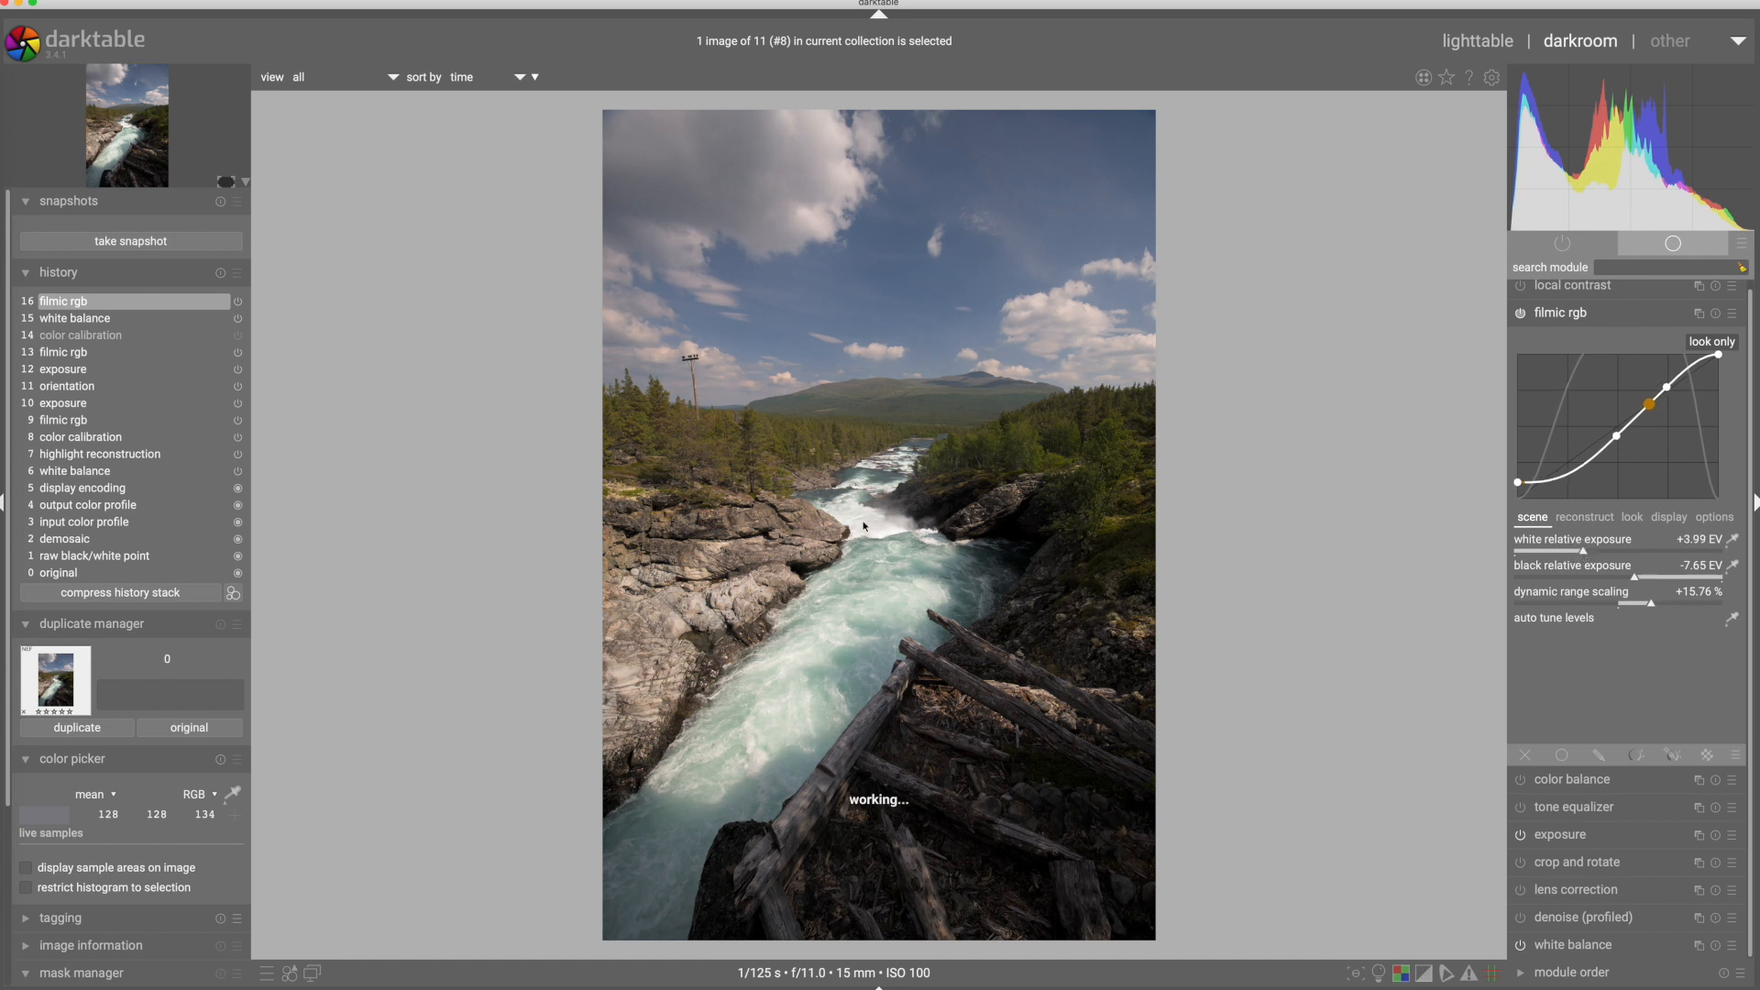
# - Compare the highlights in the rapids at 100 % with filmic rgb switched off and on again
pyautogui.scroll(3, 864, 525)
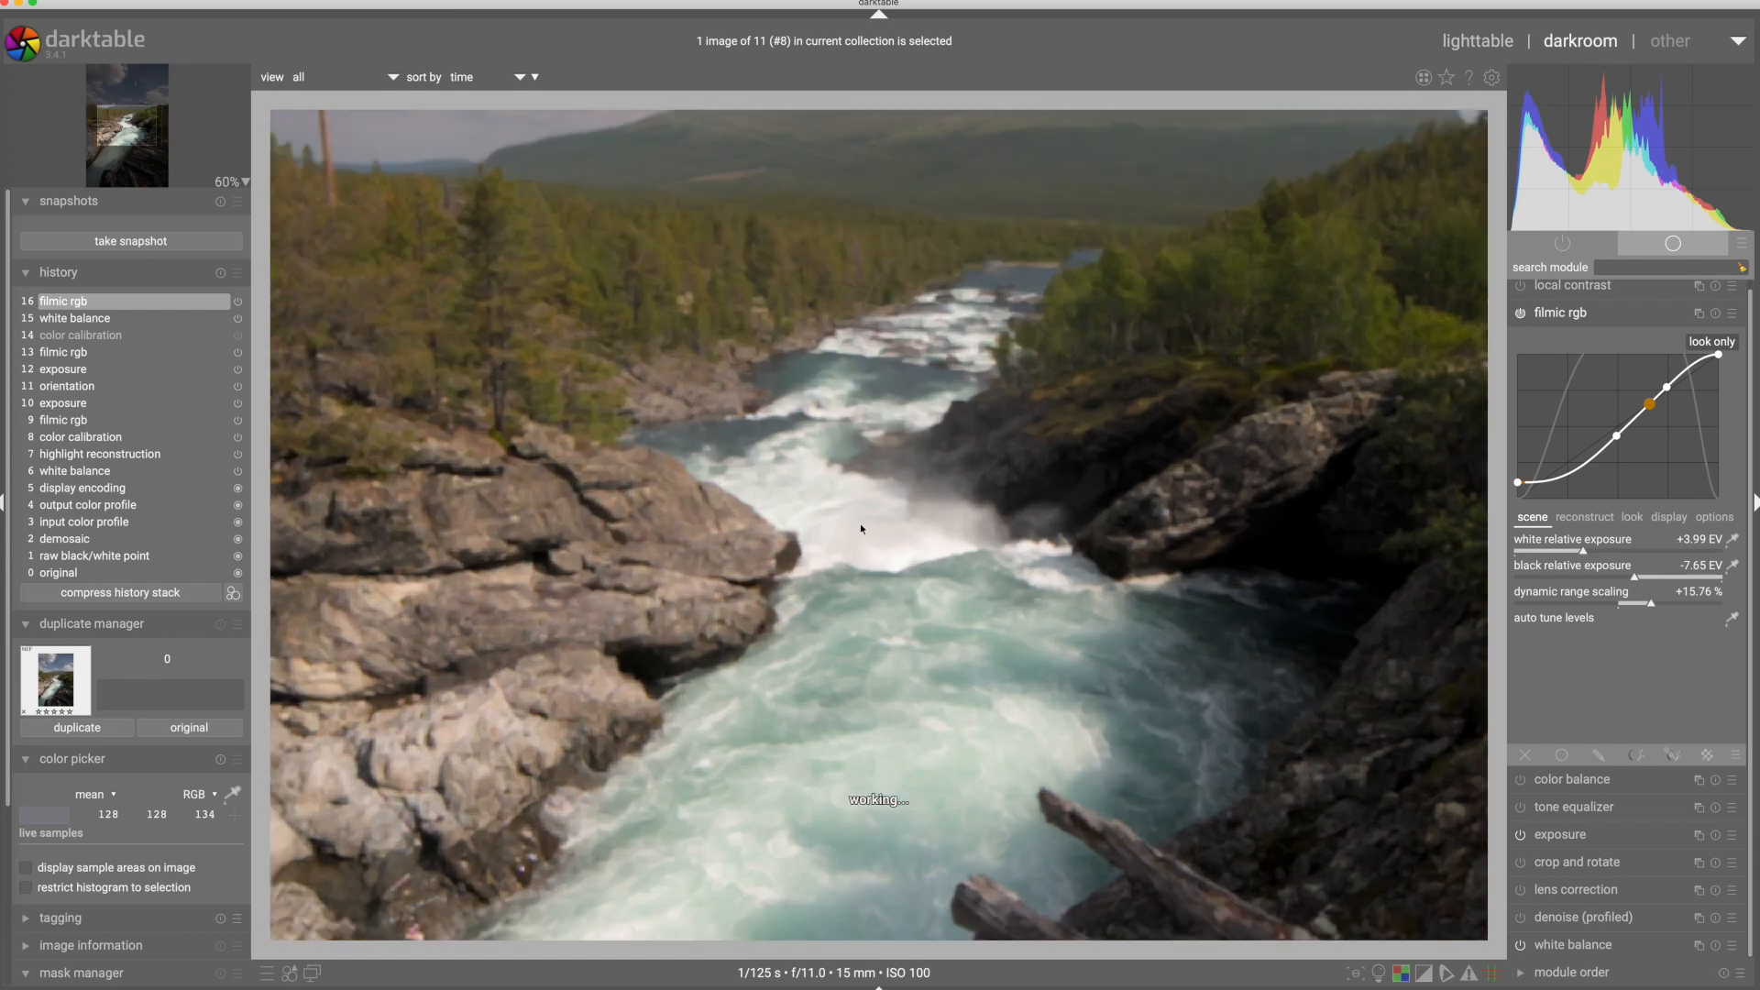
pyautogui.scroll(2, 862, 529)
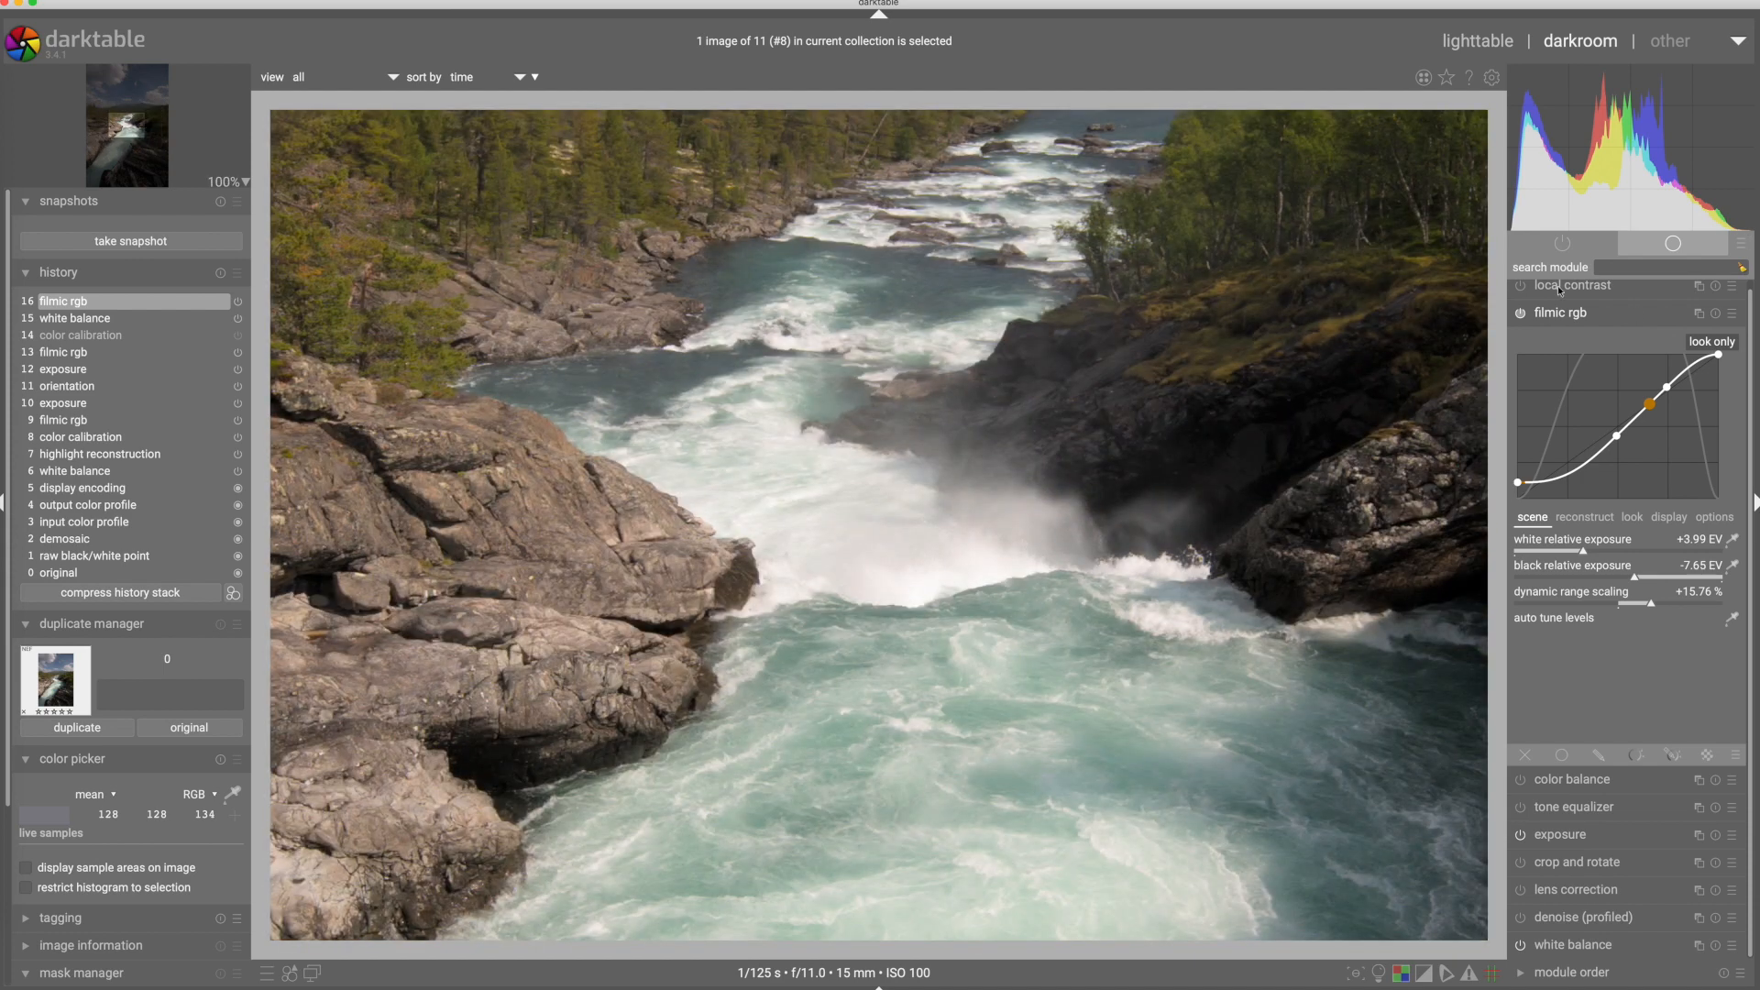
pyautogui.click(1520, 314)
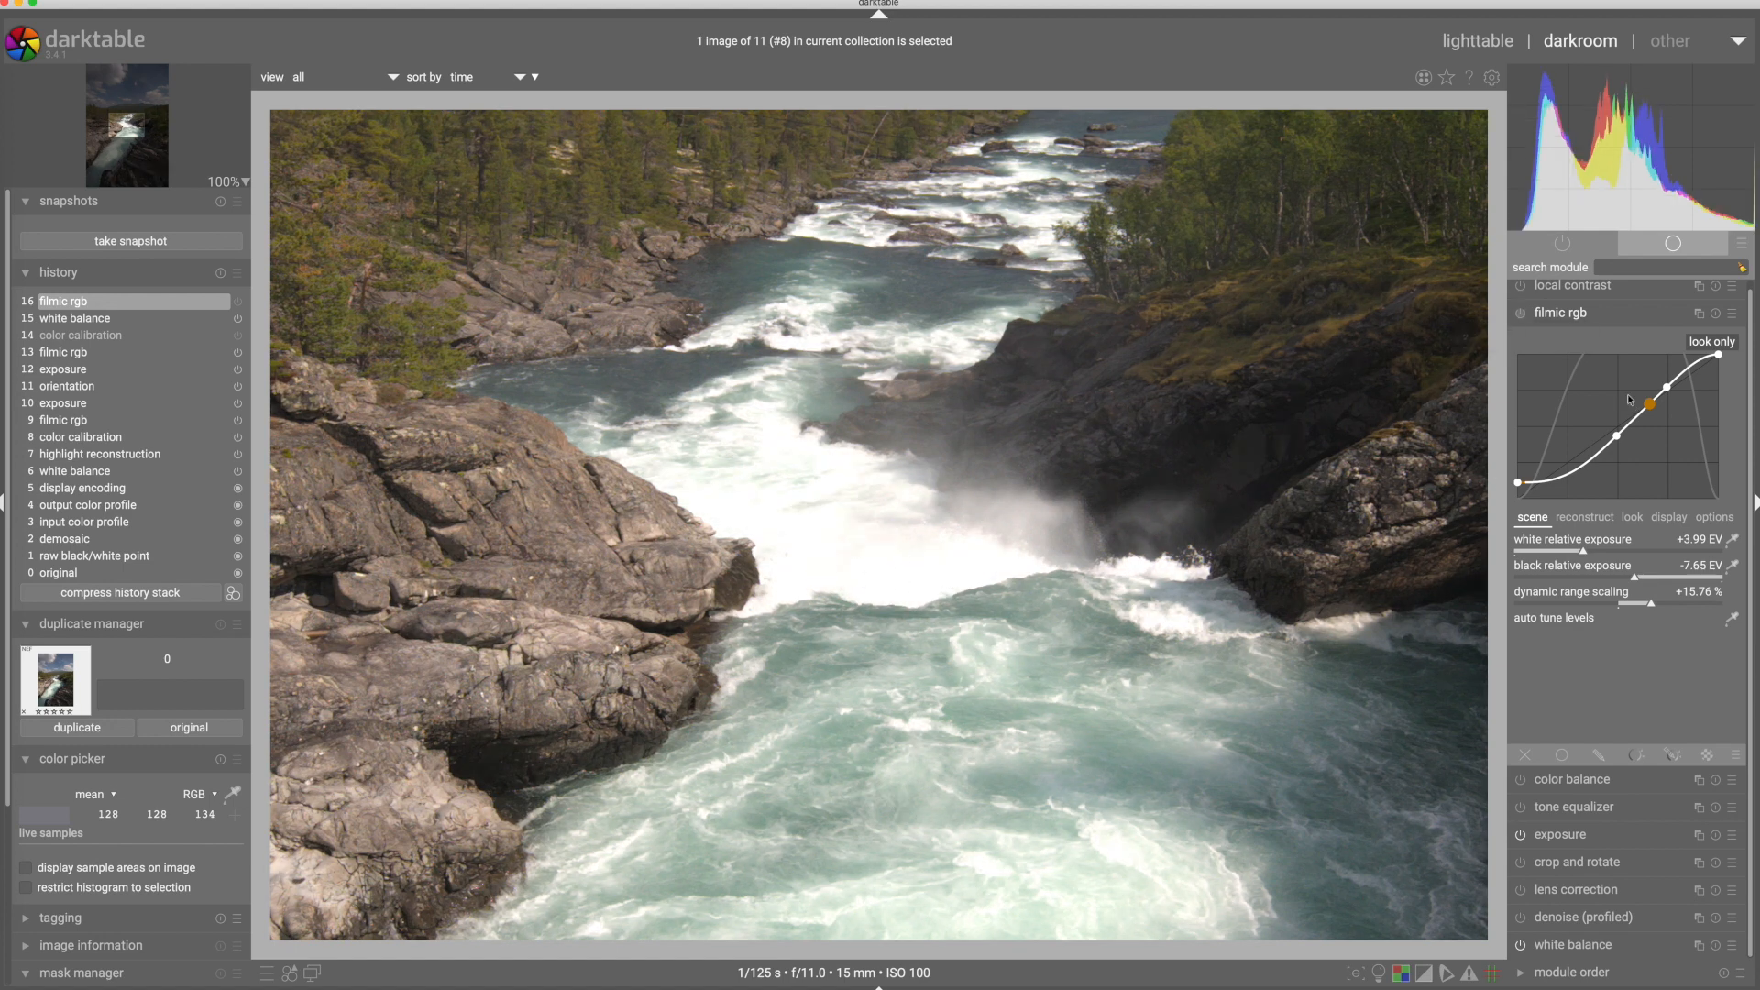
pyautogui.click(1520, 313)
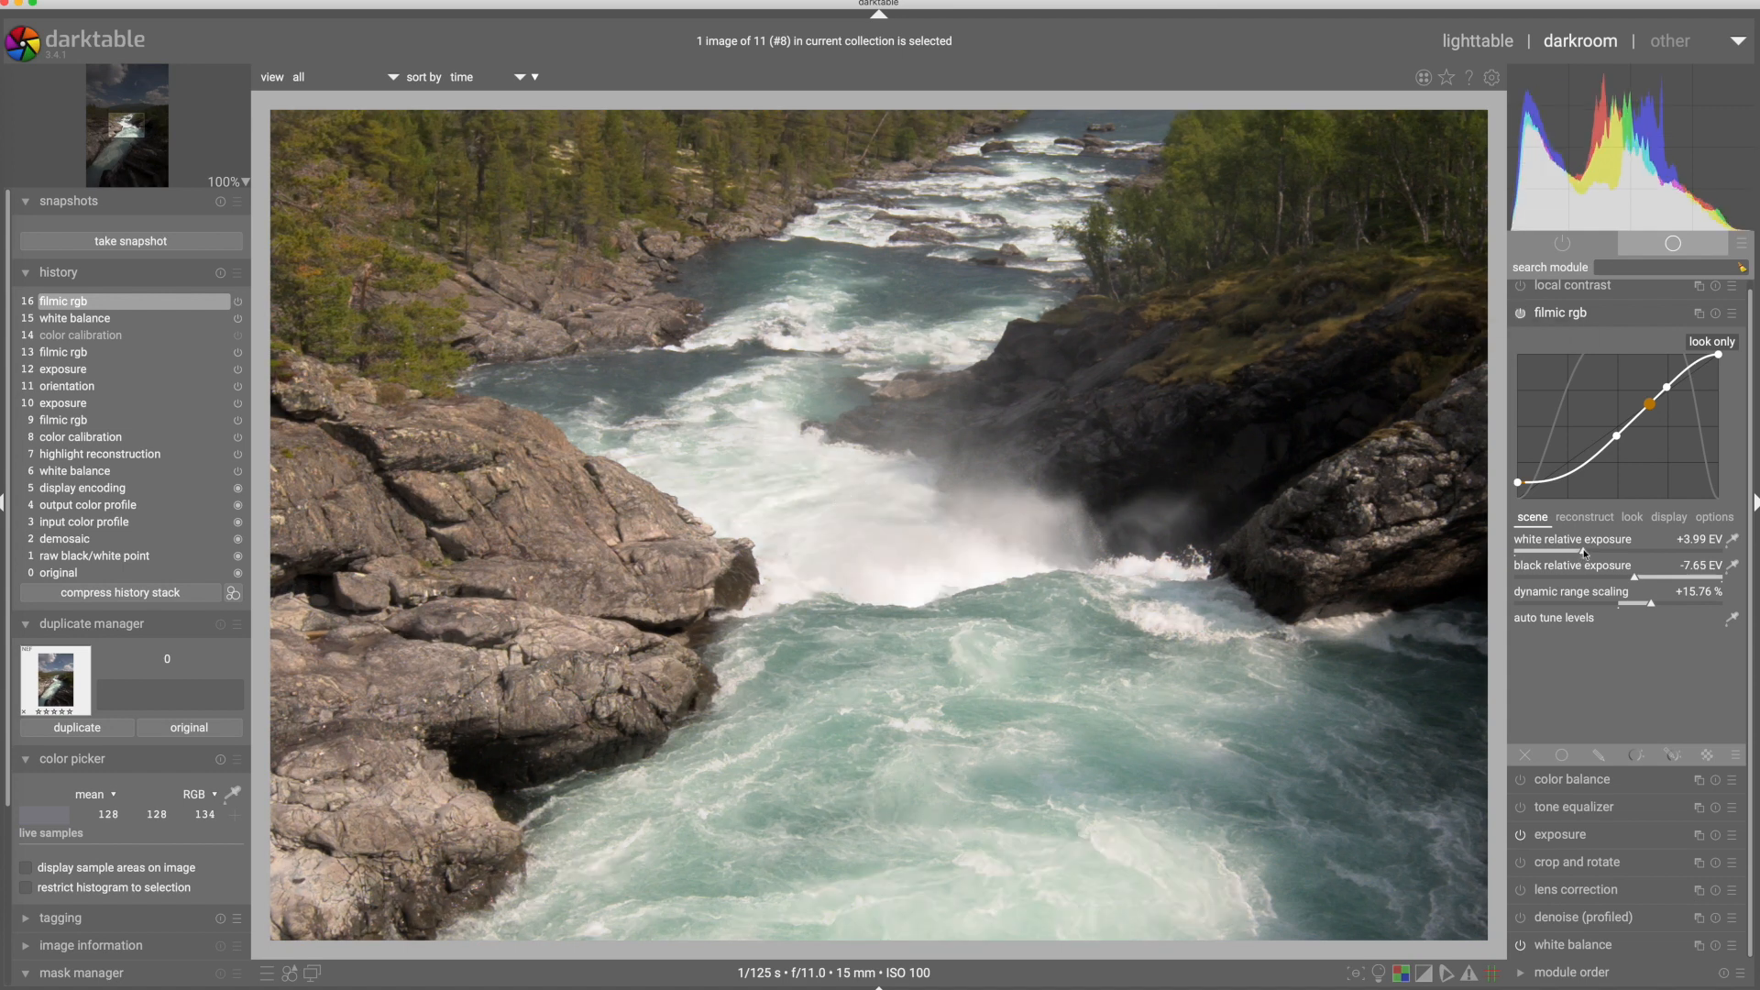
# - Try white relative exposures of about +5.50 and +6.90 EV in filmic rgb, then return to about +4.09 EV
pyautogui.moveTo(1583, 553); pyautogui.dragTo(1637, 553)
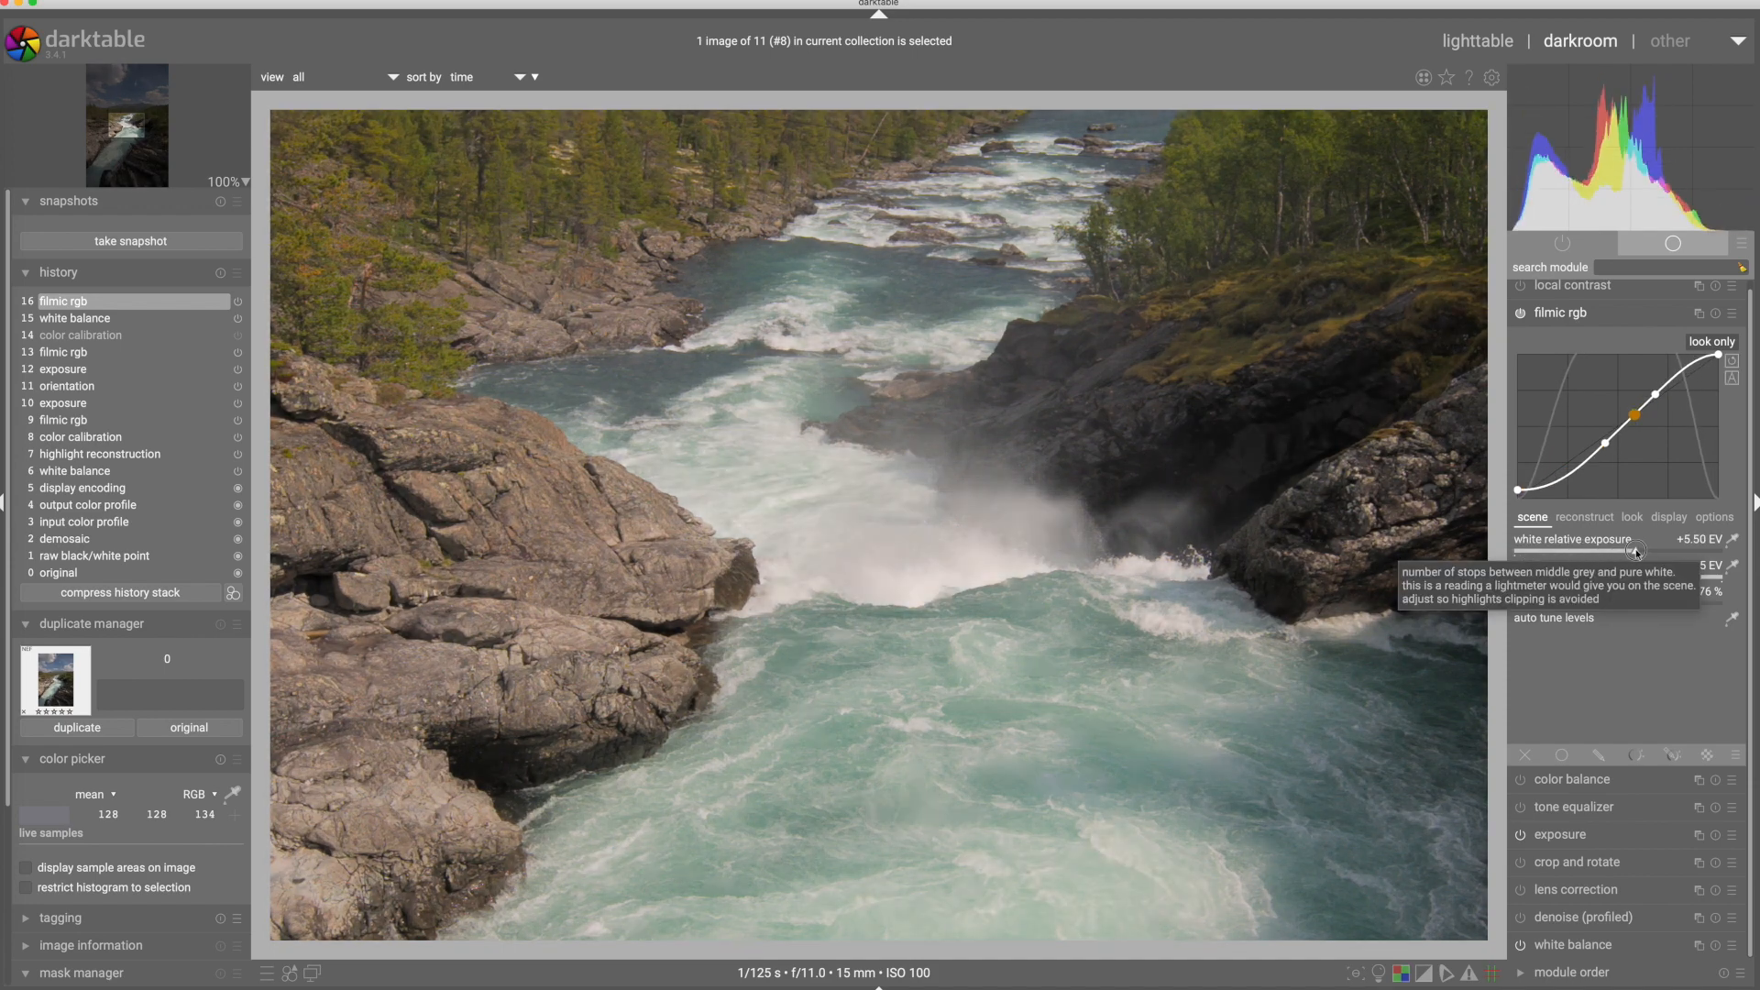
pyautogui.moveTo(1637, 551); pyautogui.dragTo(1685, 554)
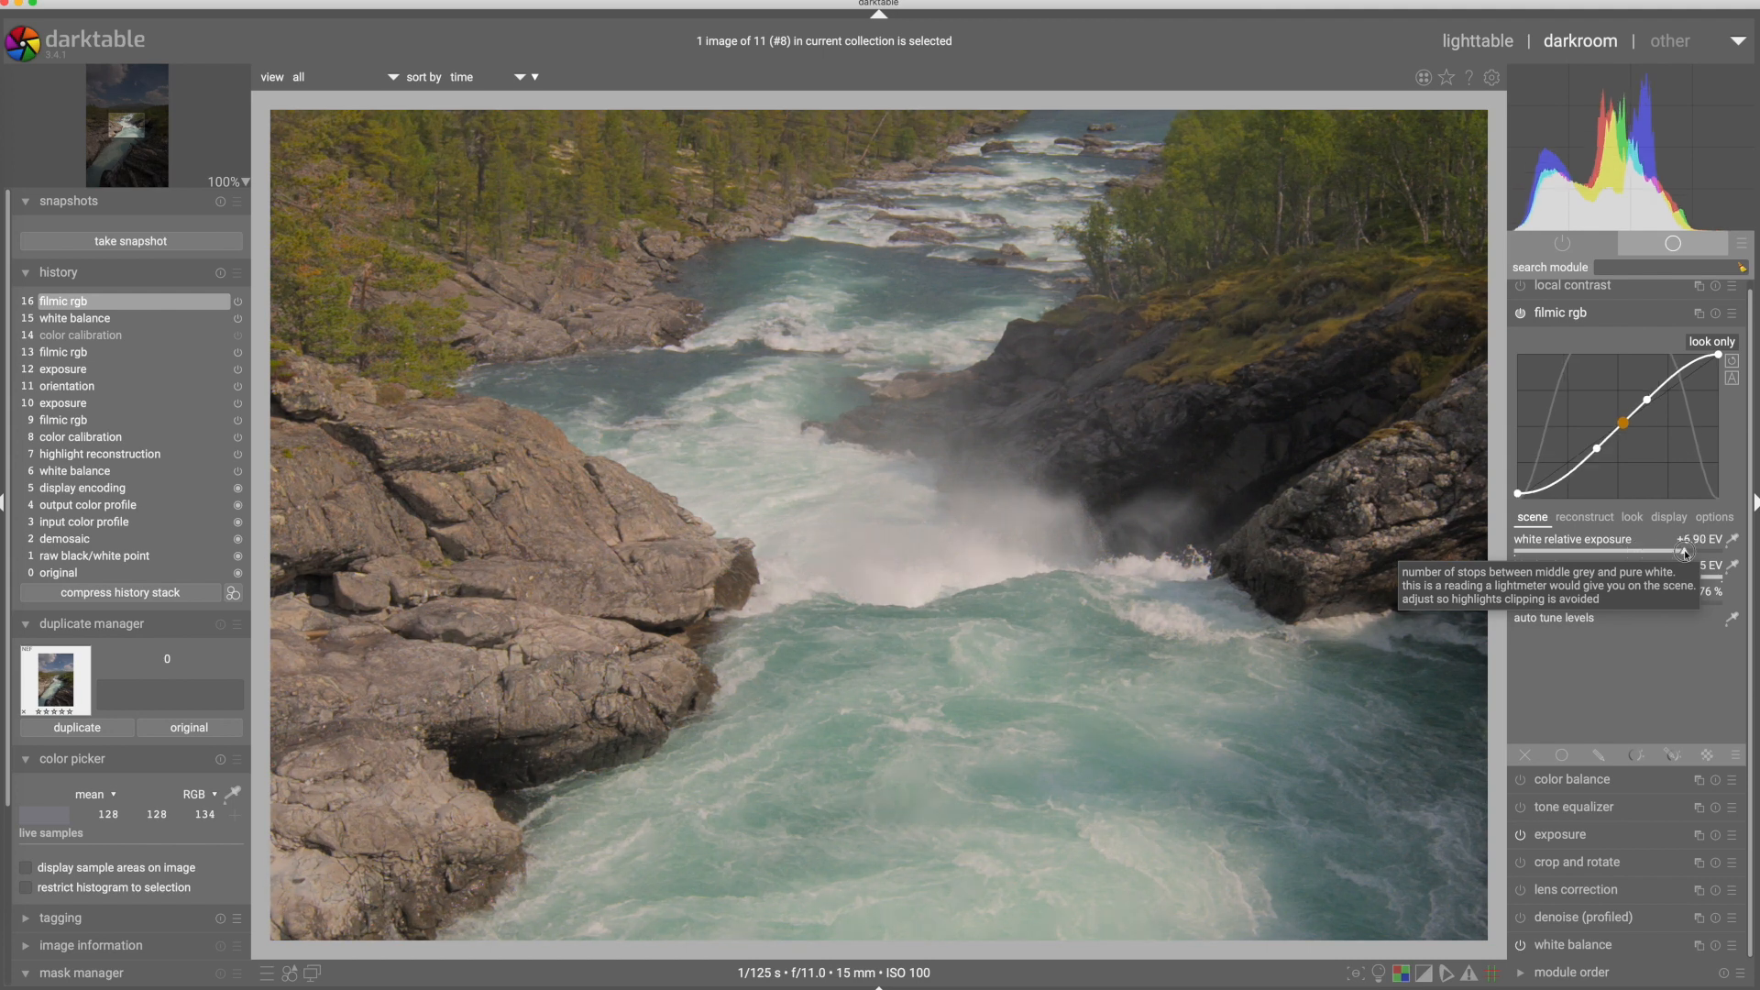
pyautogui.moveTo(1685, 554); pyautogui.dragTo(1702, 553)
pyautogui.moveTo(1702, 552); pyautogui.dragTo(1648, 549)
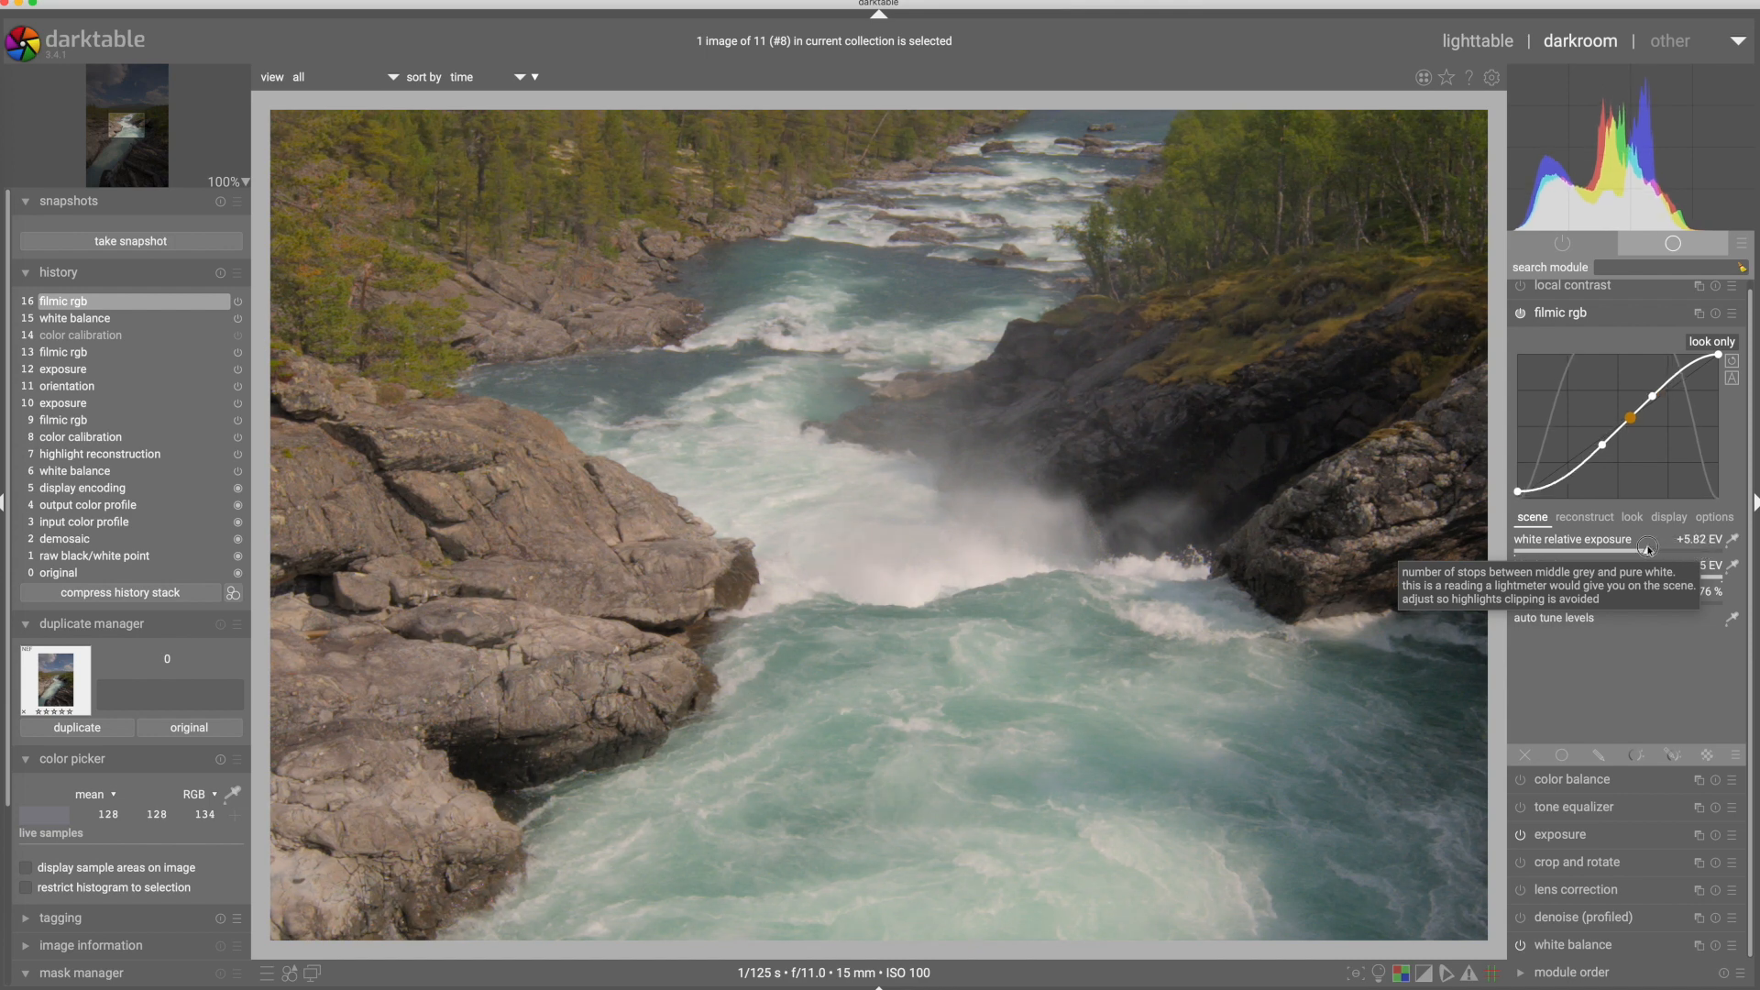
pyautogui.moveTo(1648, 548); pyautogui.dragTo(1587, 548)
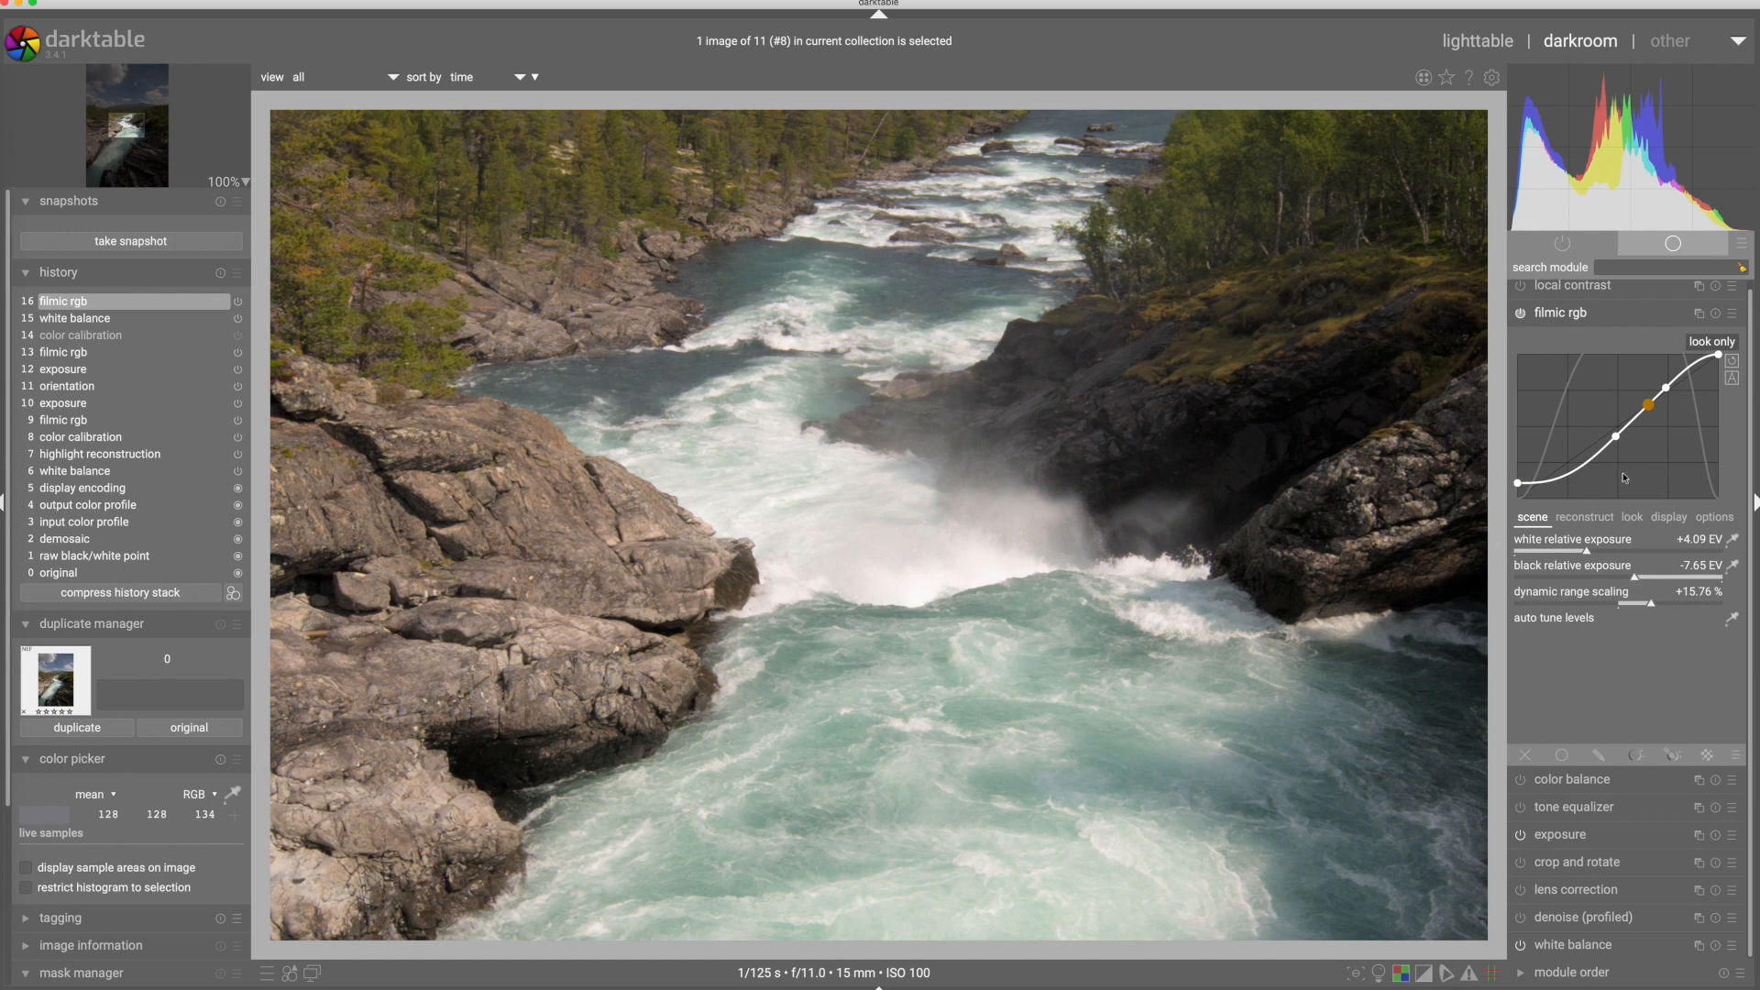
# - Pick the filmic rgb white and black relative exposures from the image, at +4.15 EV and -7.71 EV, and collapse the module
pyautogui.click(1734, 540)
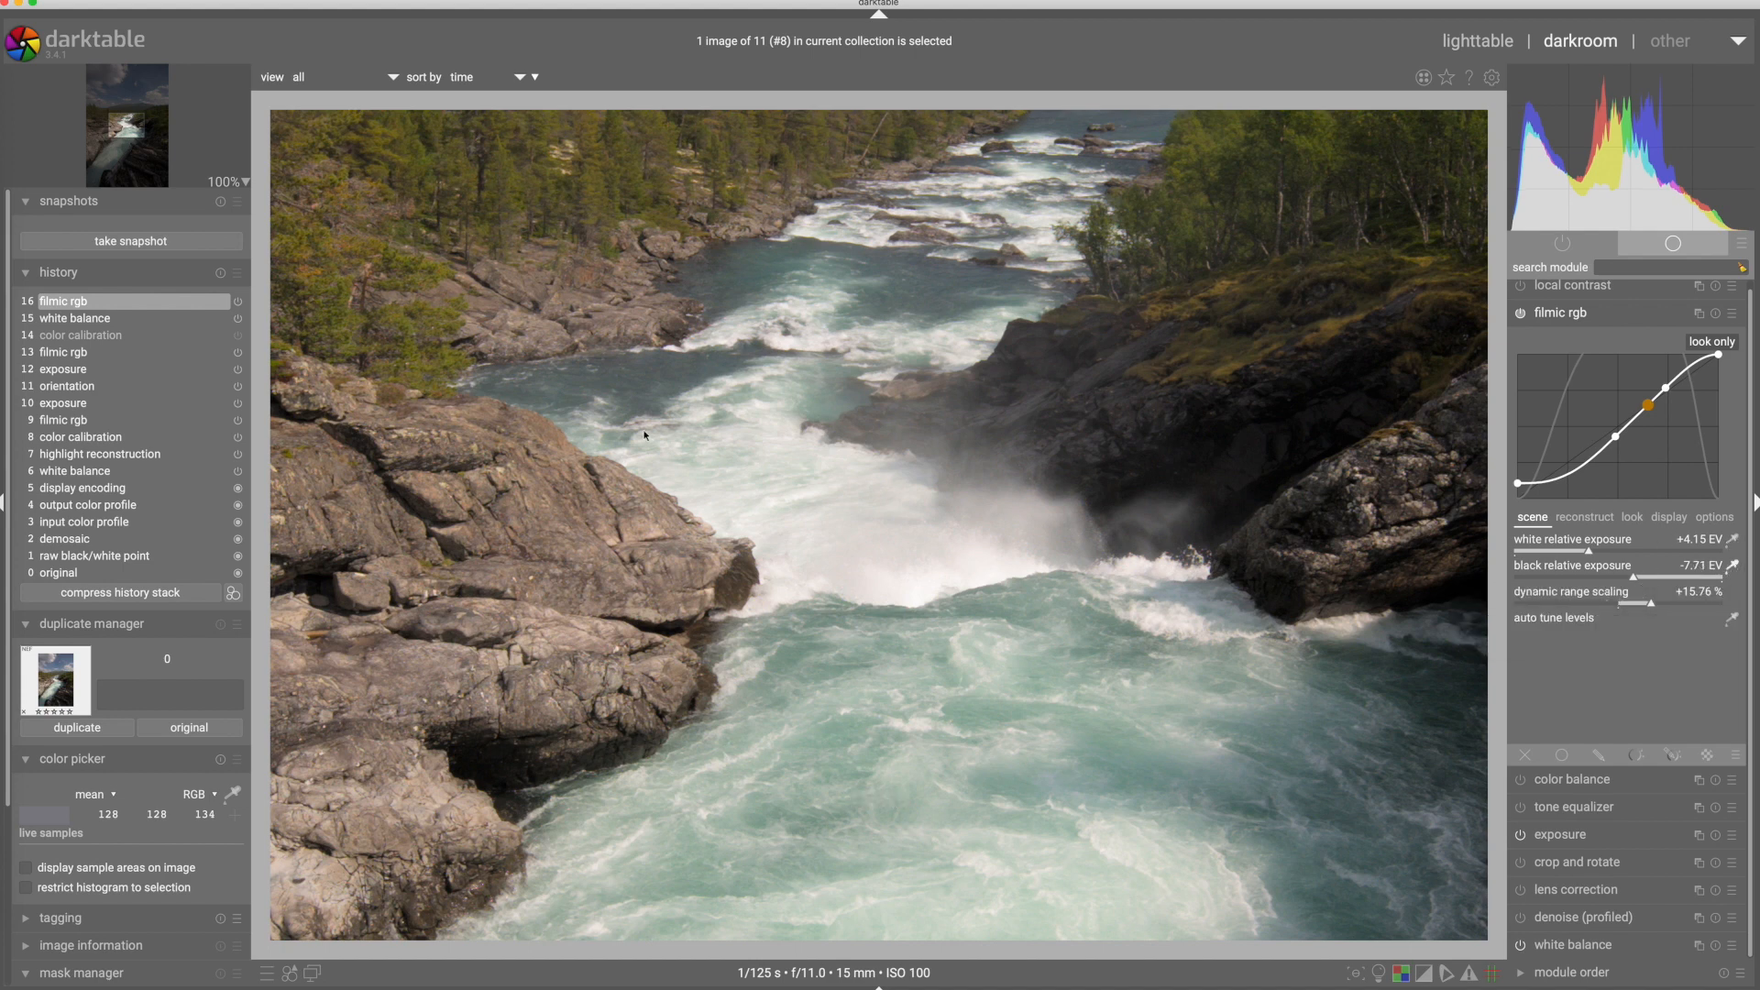
pyautogui.scroll(-5, 793, 555)
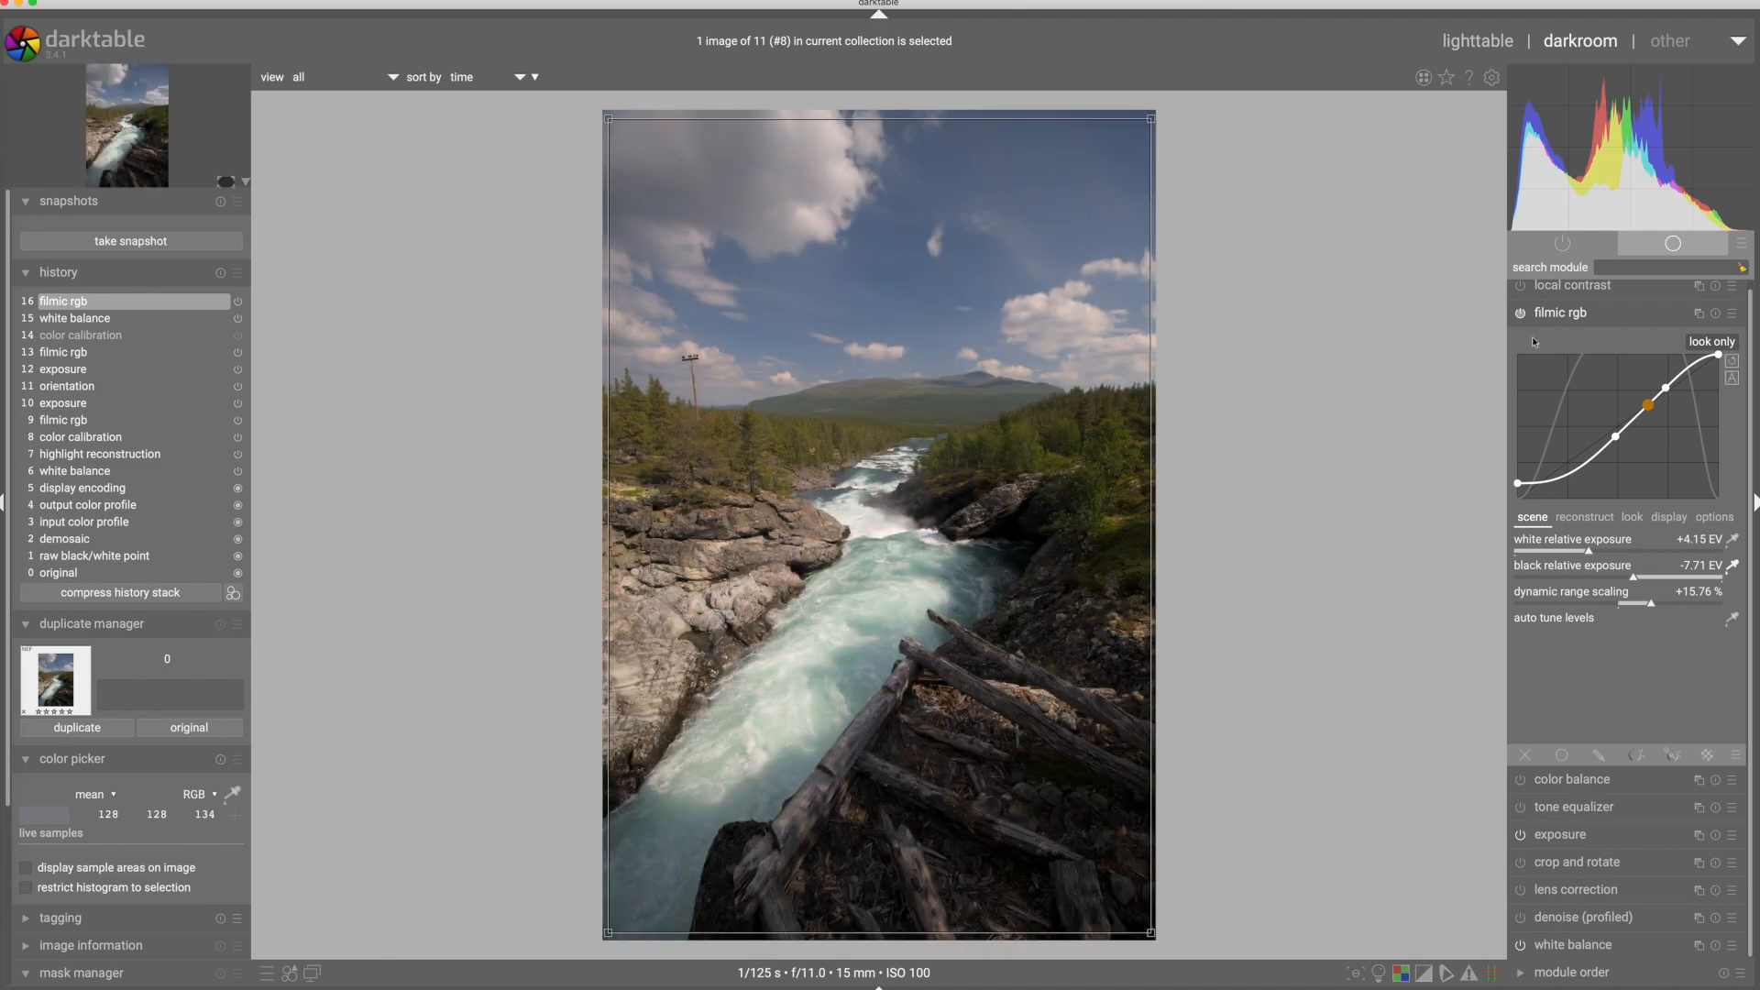
pyautogui.click(1560, 312)
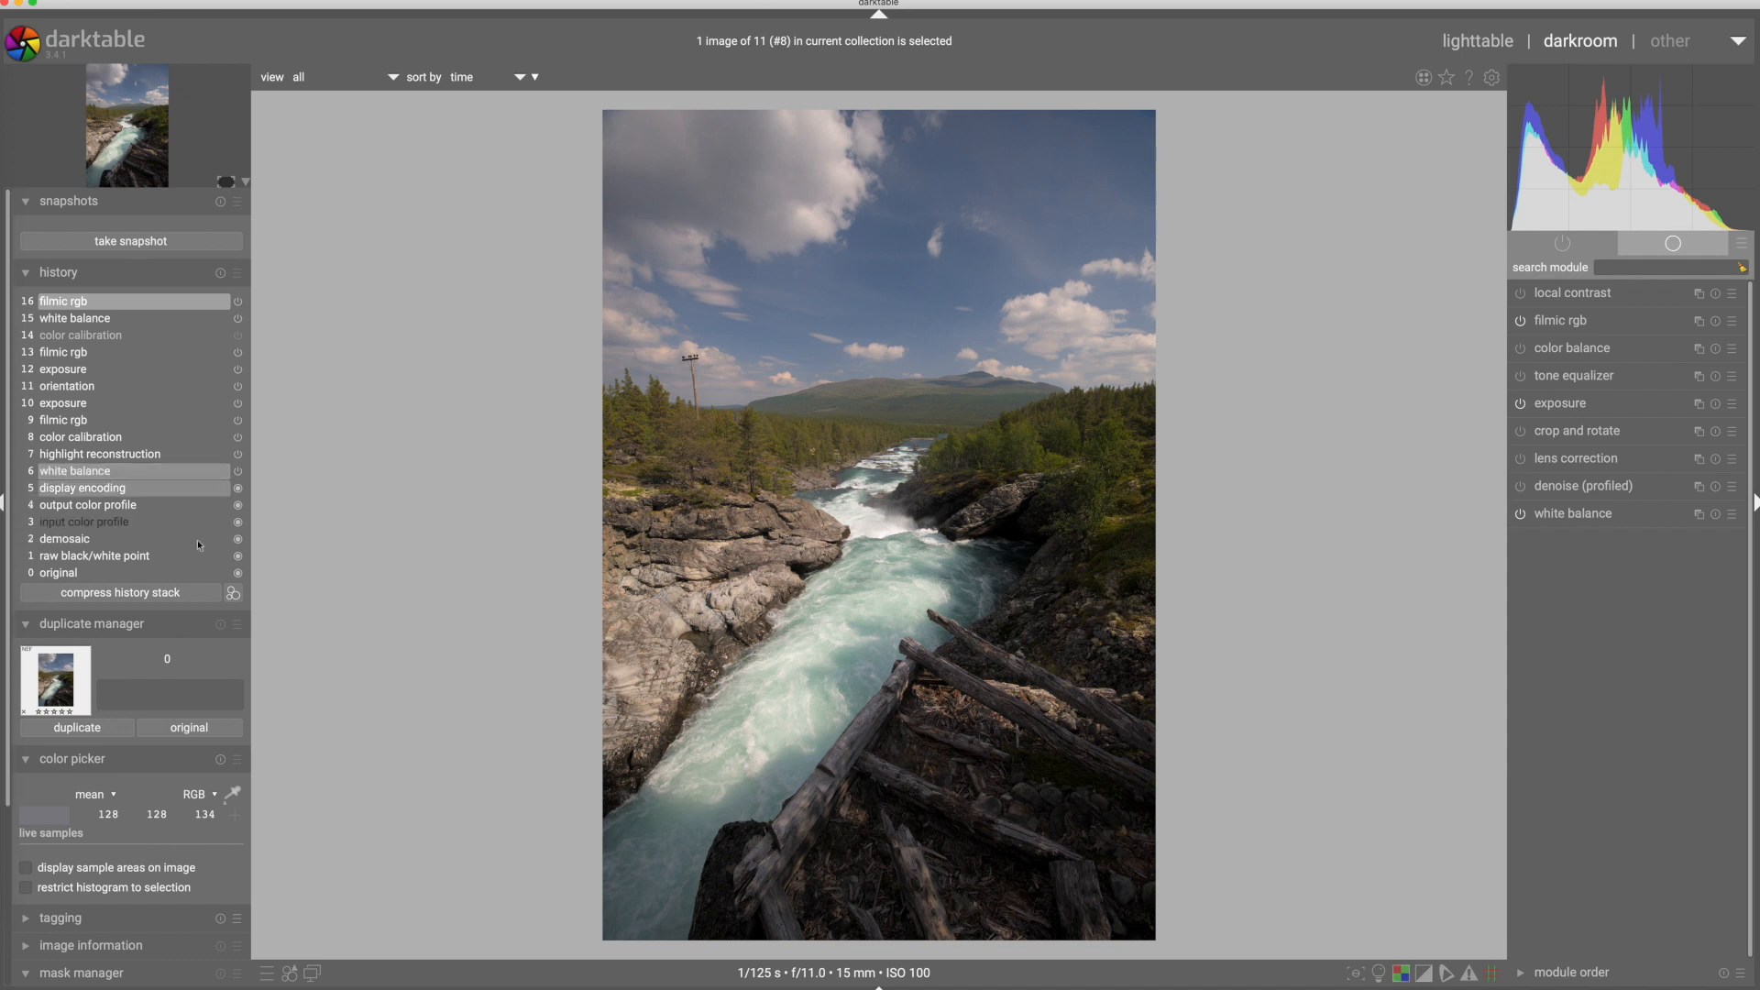
# - Compress the history stack and take a snapshot of the display encoding state, returning to the latest filmic rgb state
pyautogui.click(123, 596)
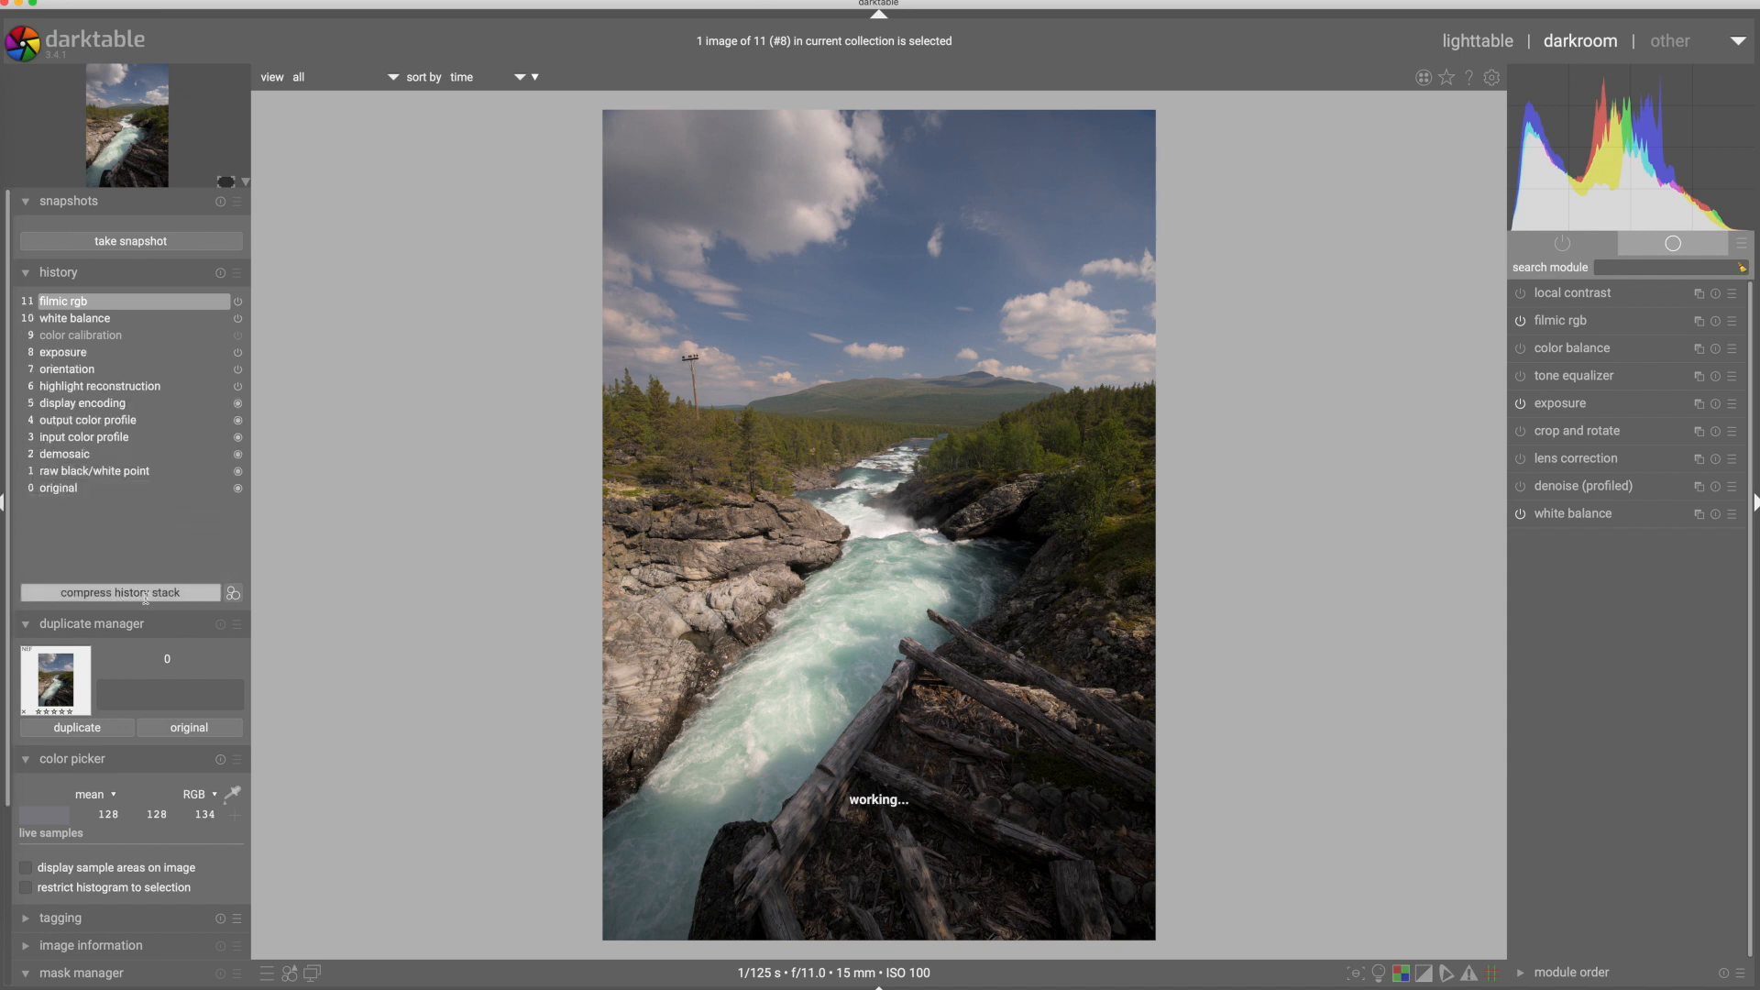
pyautogui.click(53, 404)
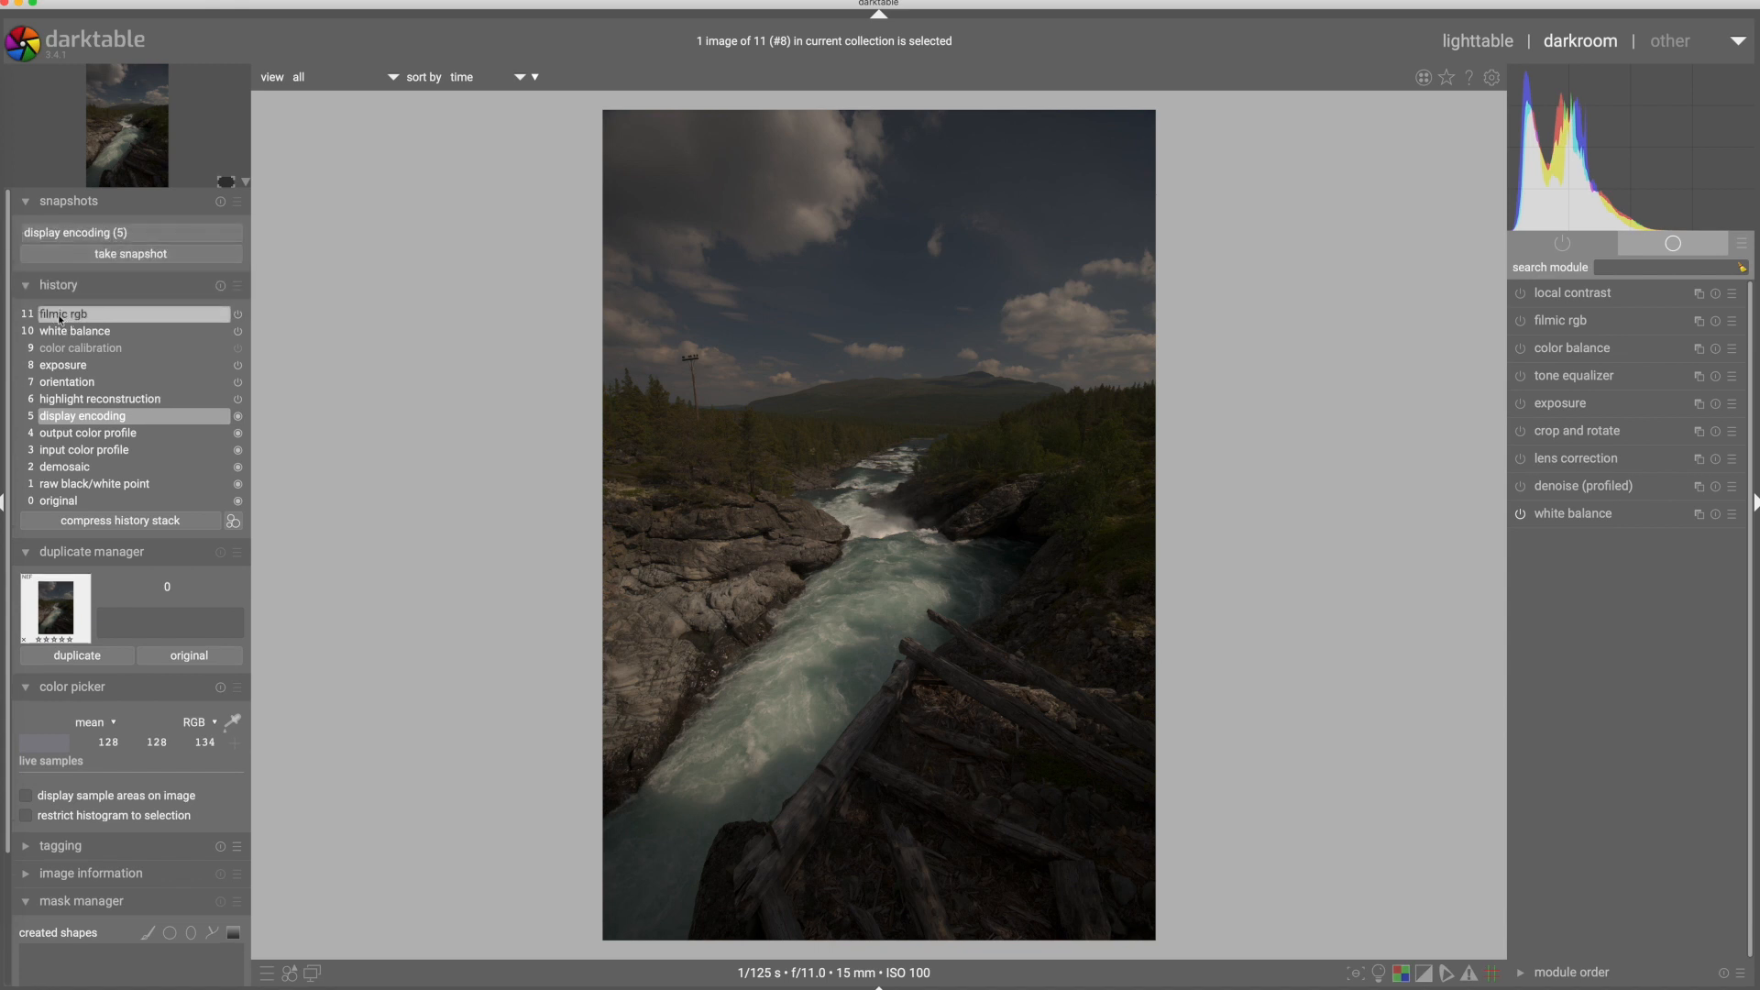
pyautogui.click(59, 317)
# - Compare the display encoding snapshot with the current edit in split view and switch the comparison off
pyautogui.click(62, 232)
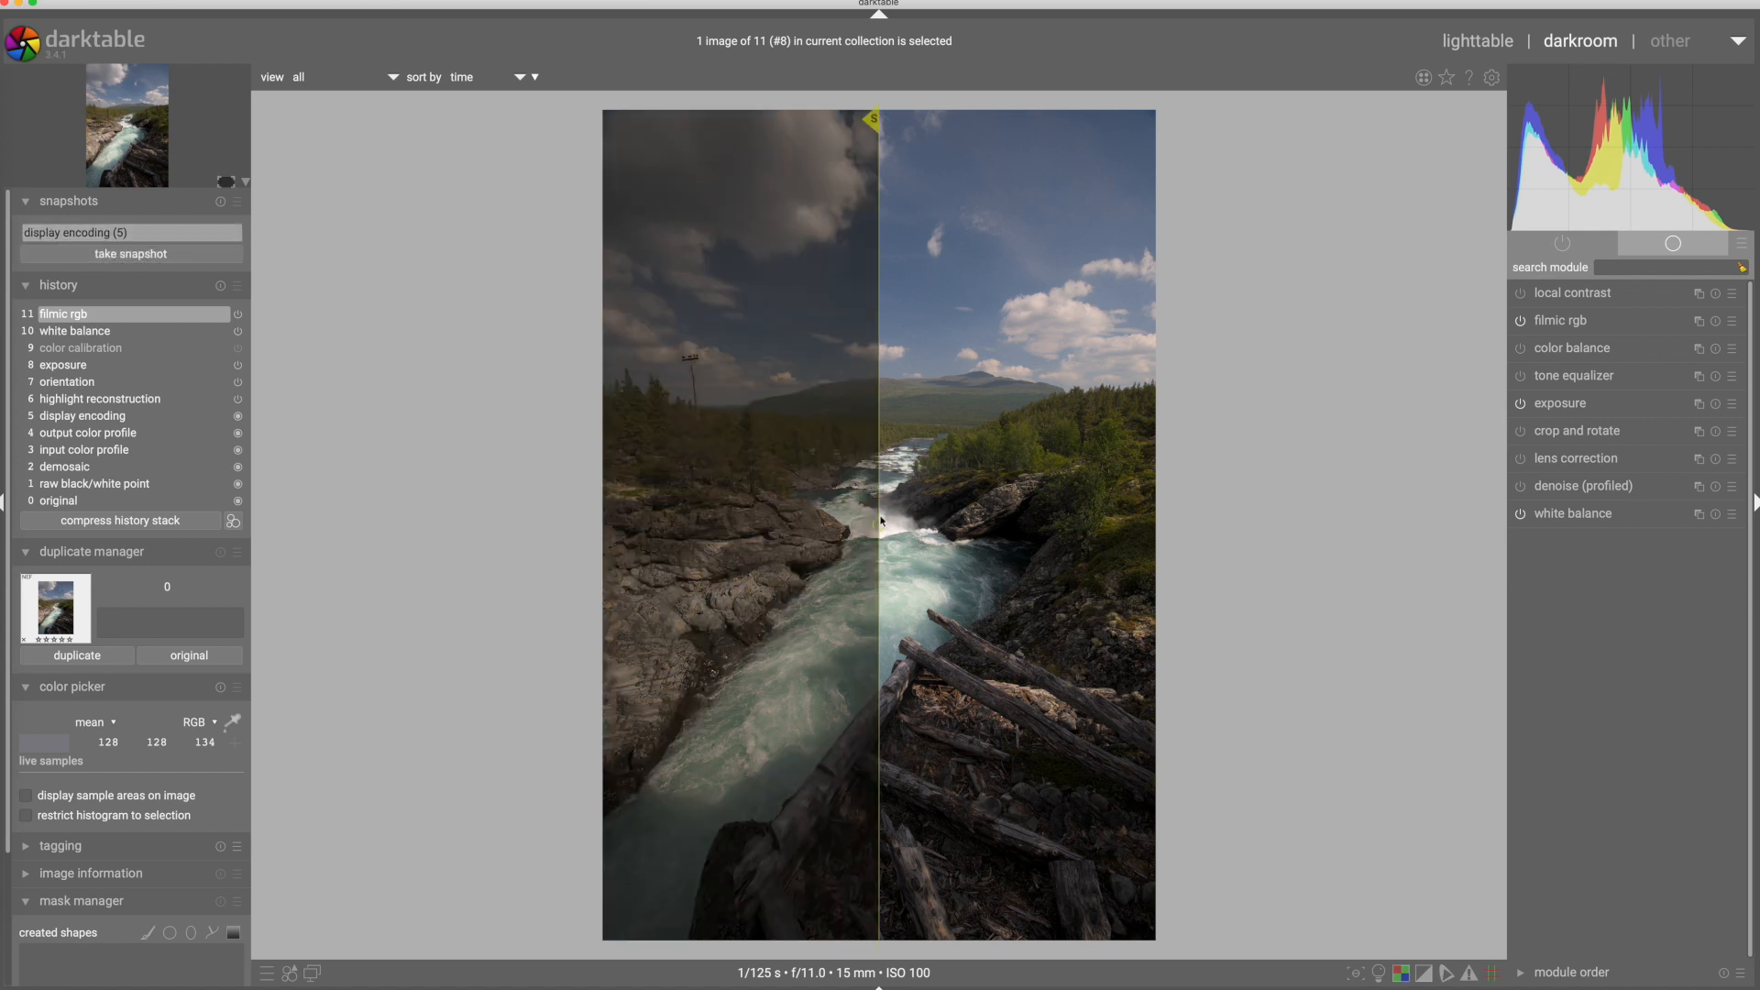
pyautogui.moveTo(881, 490); pyautogui.dragTo(655, 501)
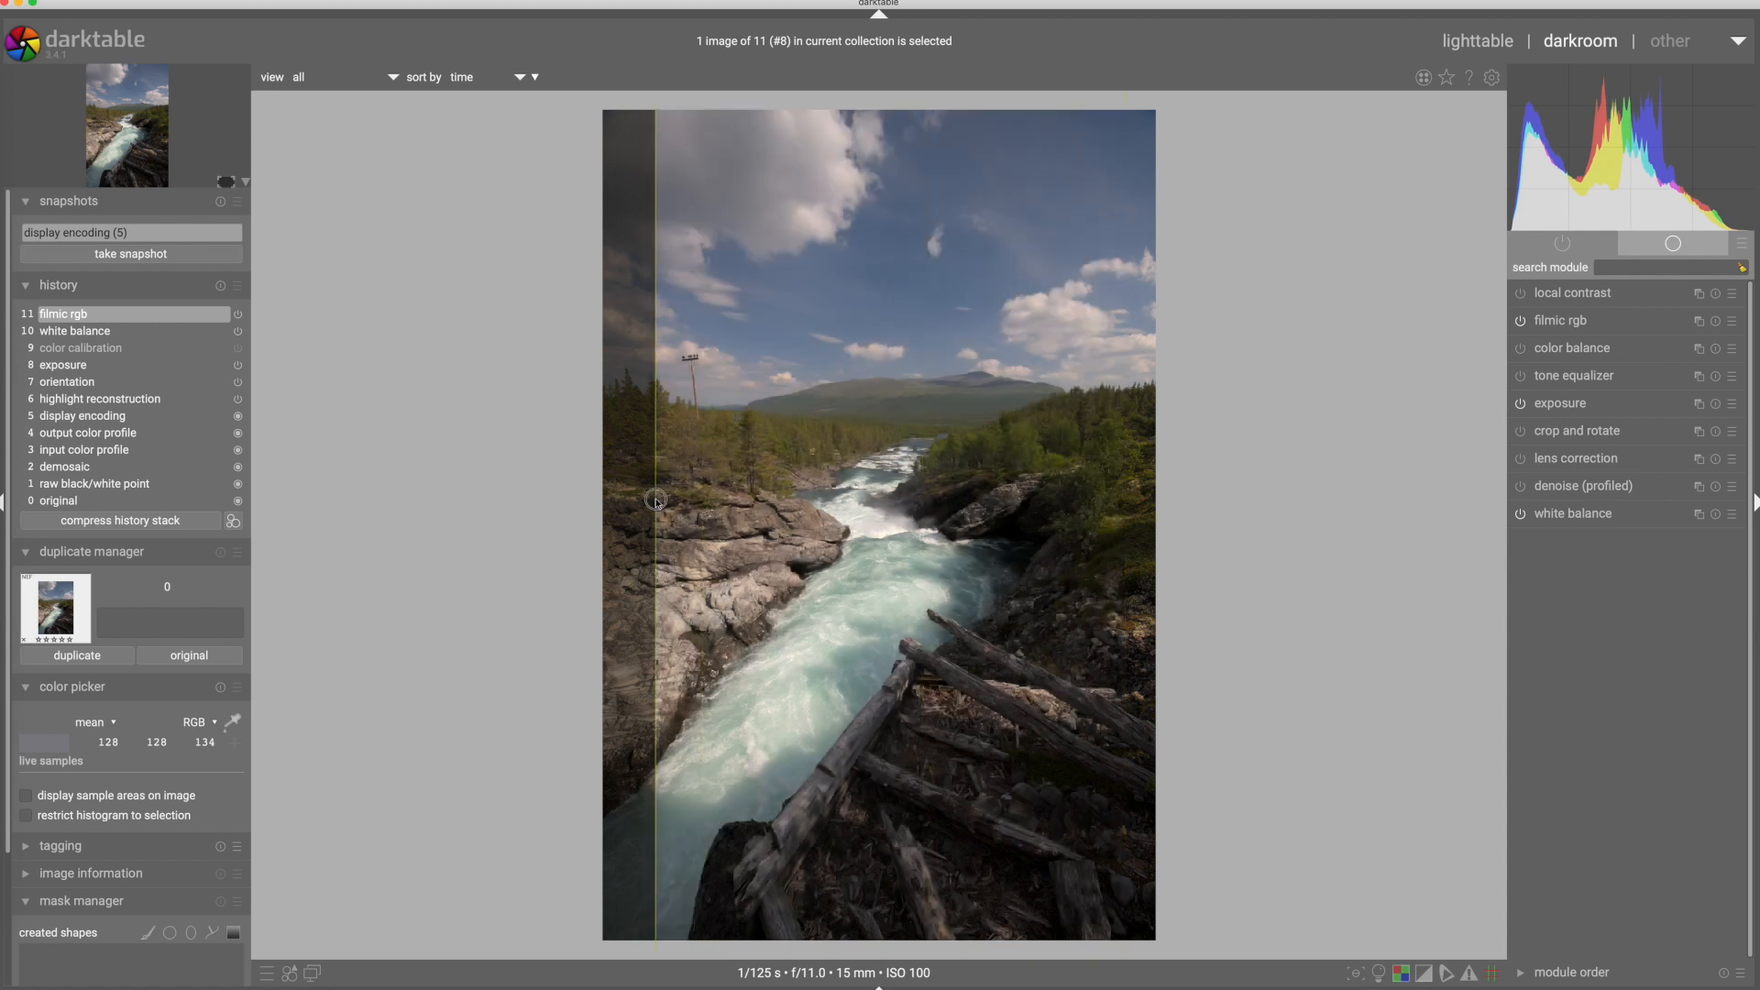
pyautogui.click(170, 231)
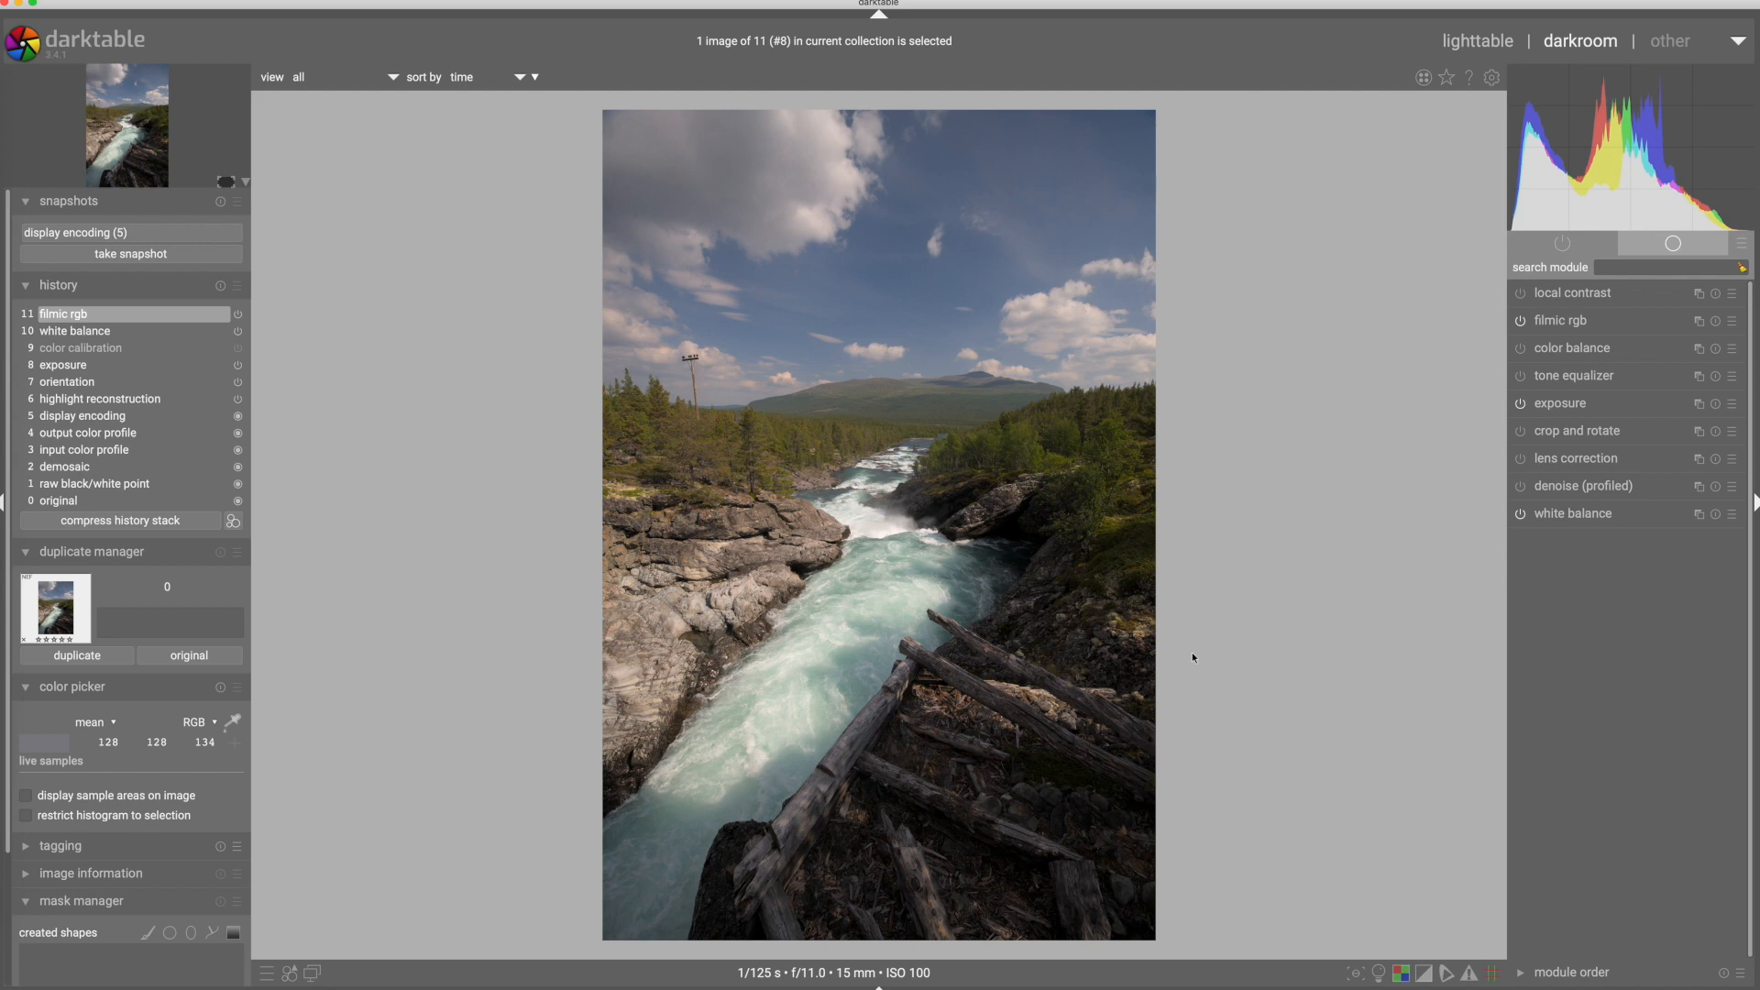
# - Replace the existing snapshot with one of the river JPEG and reopen the river NEF in the darkroom
pyautogui.click(1478, 41)
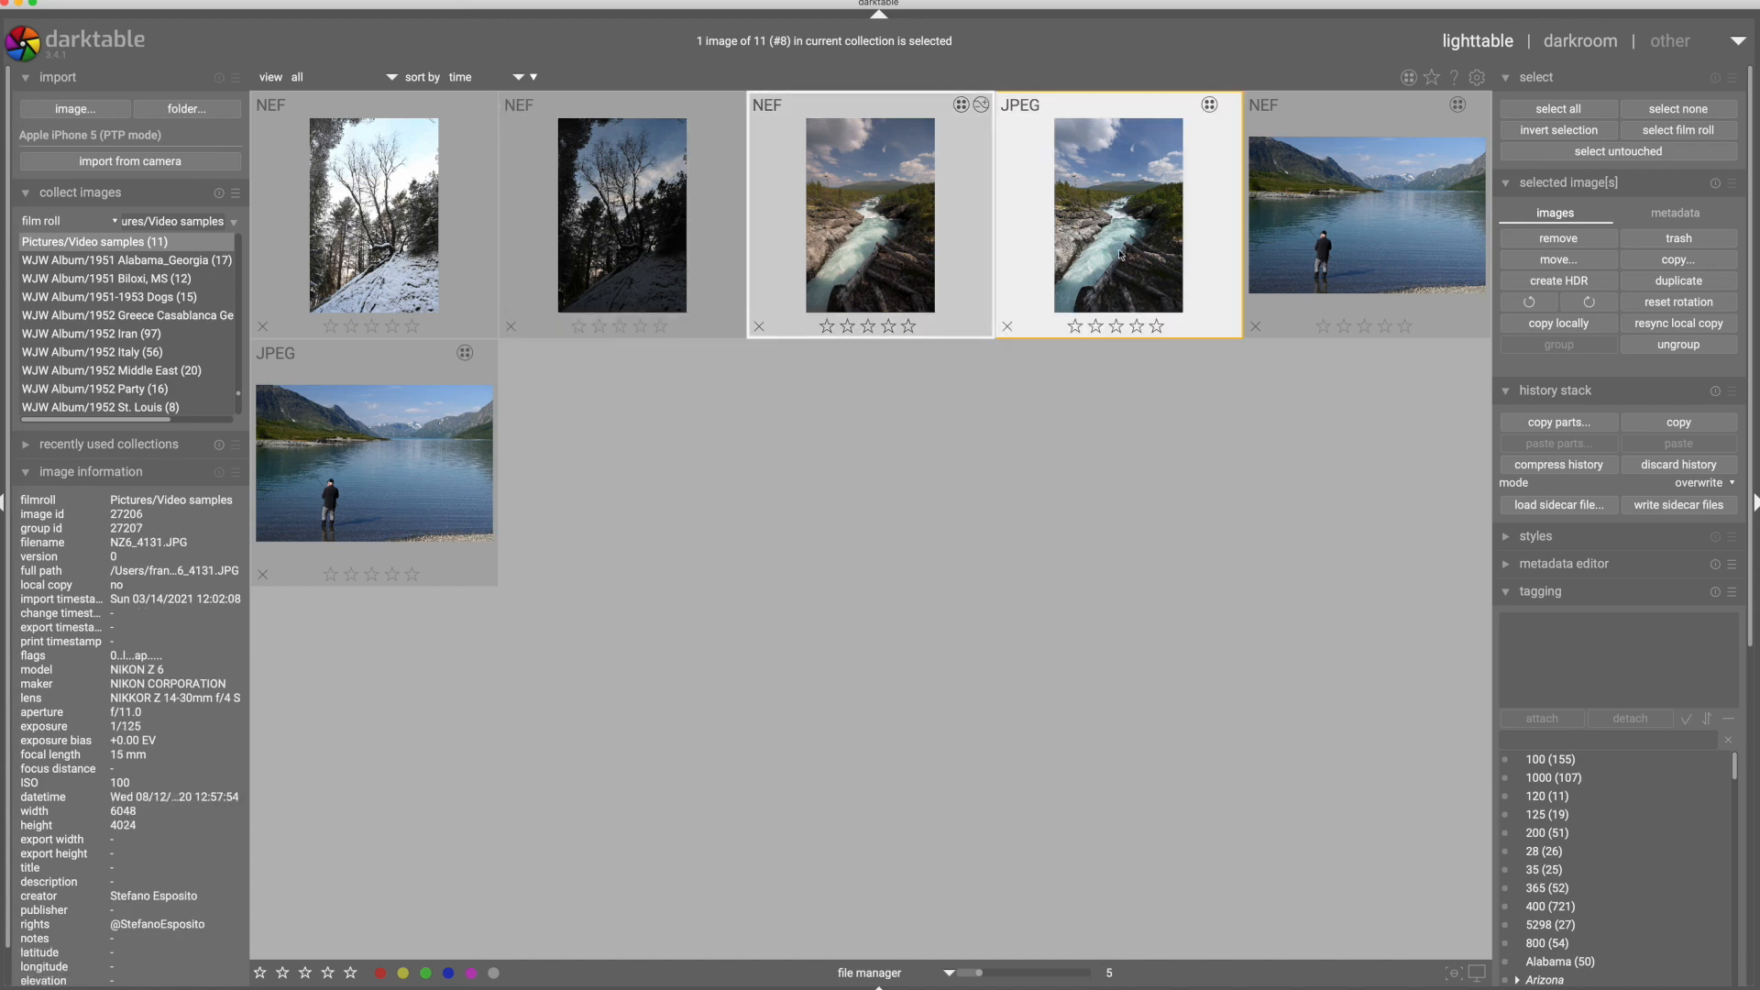
pyautogui.doubleClick(1120, 255)
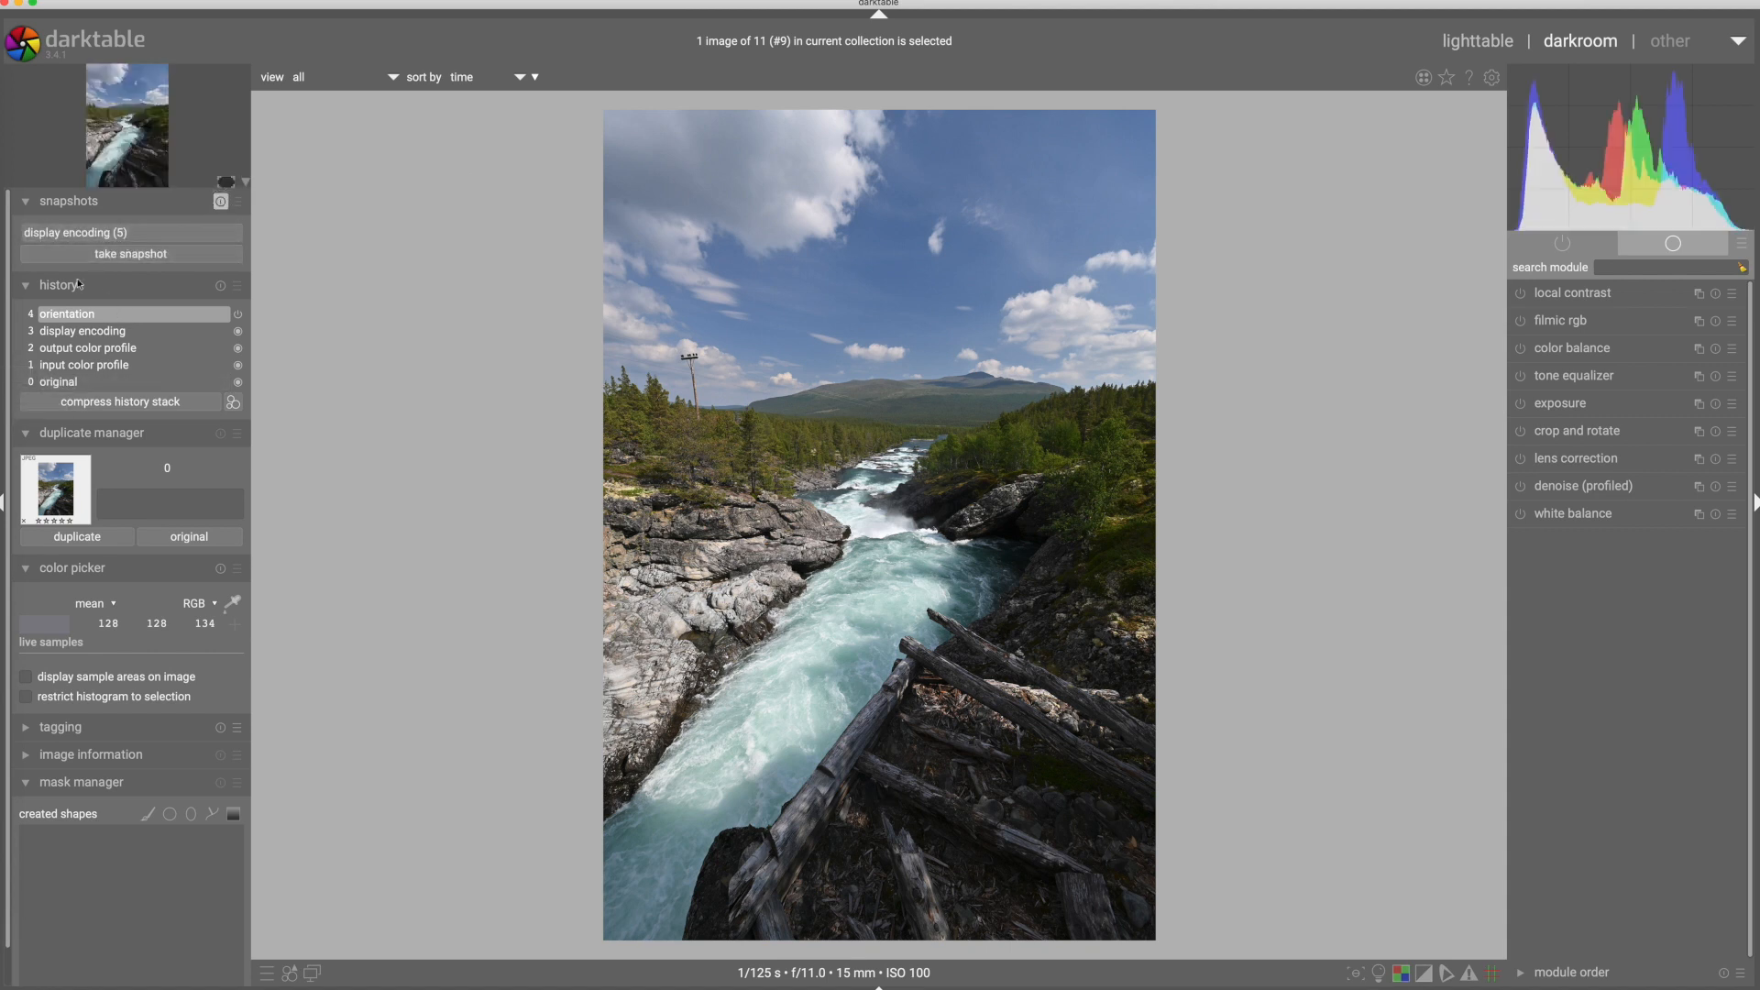
pyautogui.click(137, 253)
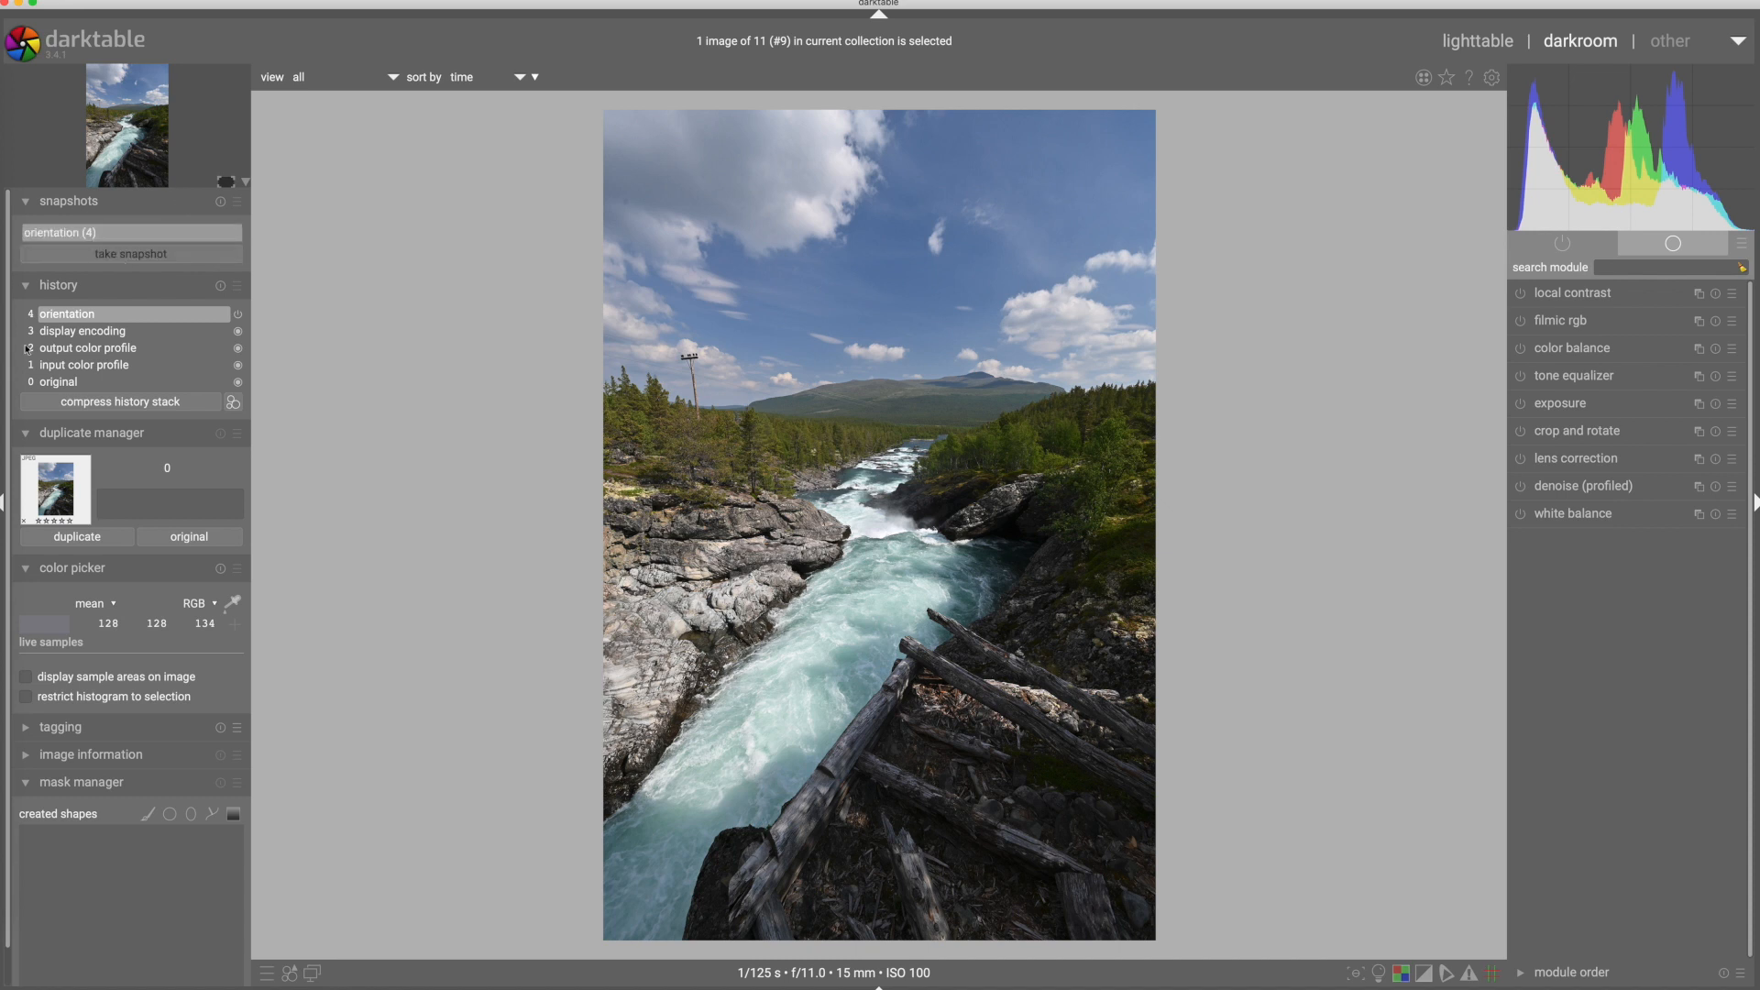
pyautogui.click(1463, 41)
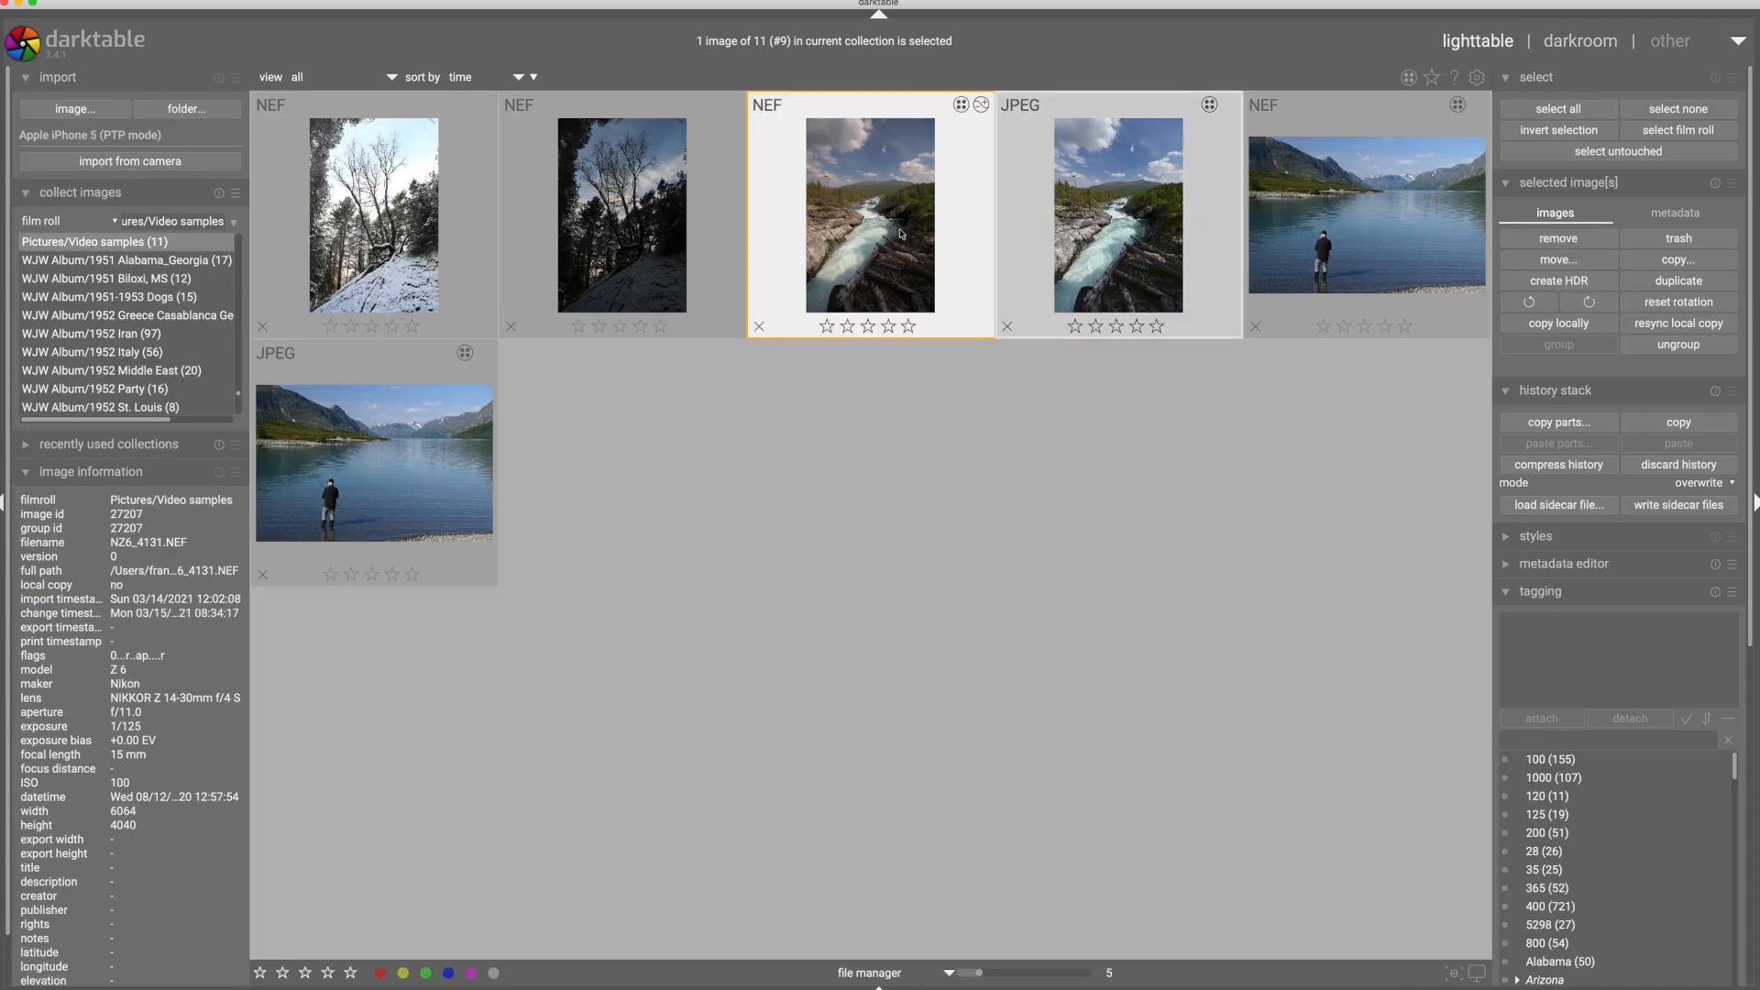
pyautogui.doubleClick(901, 234)
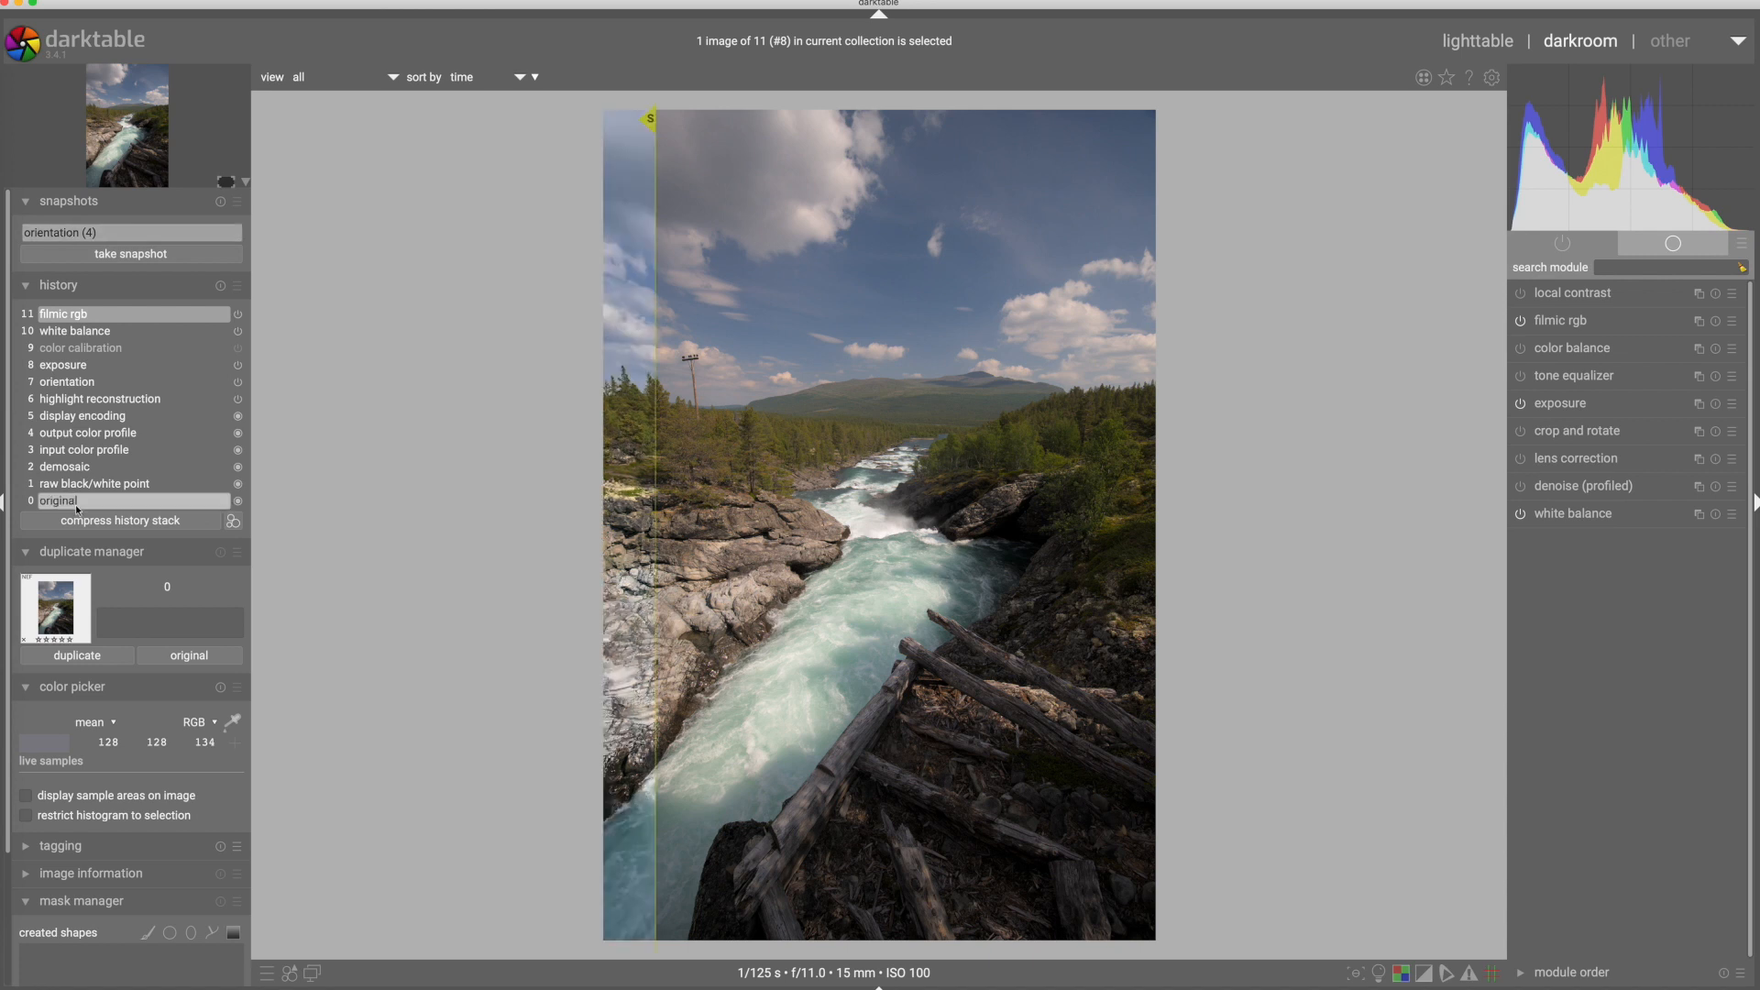
# - Compare the NEF edit with the JPEG snapshot at several split positions across the sky, rocks and river
pyautogui.moveTo(657, 368)
pyautogui.mouseDown()
pyautogui.moveTo(1099, 397)
pyautogui.moveTo(732, 414)
pyautogui.mouseUp()
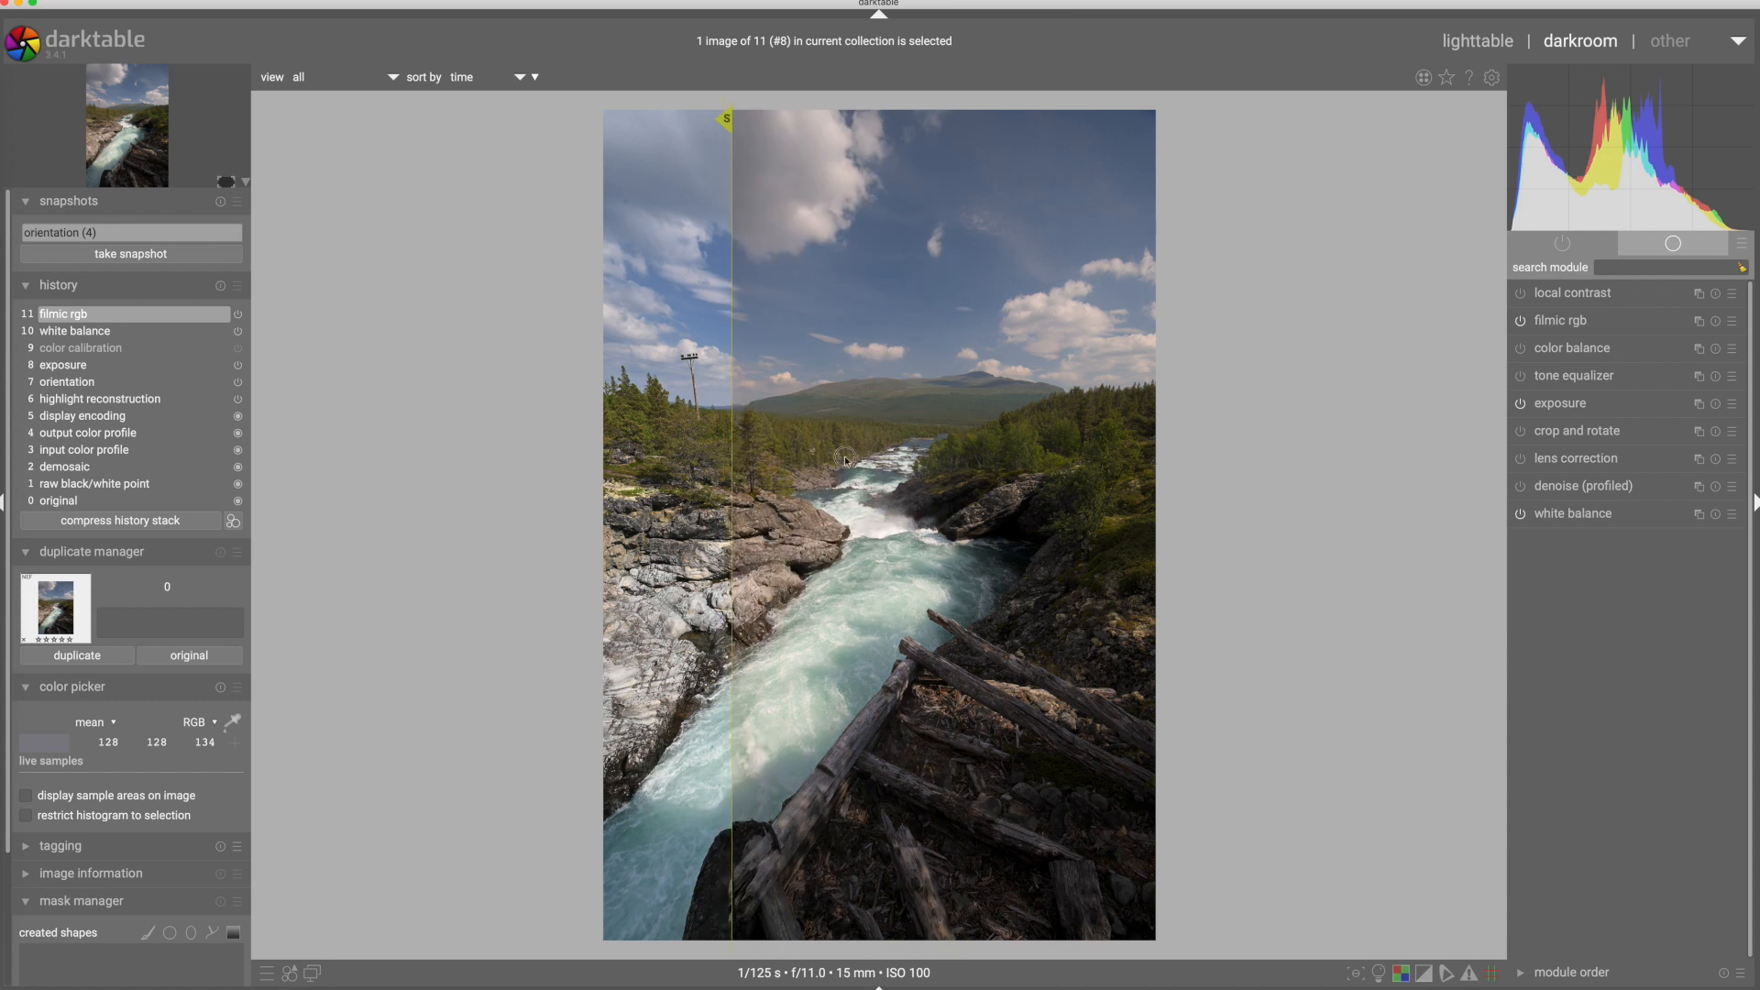
pyautogui.moveTo(953, 464); pyautogui.dragTo(744, 472)
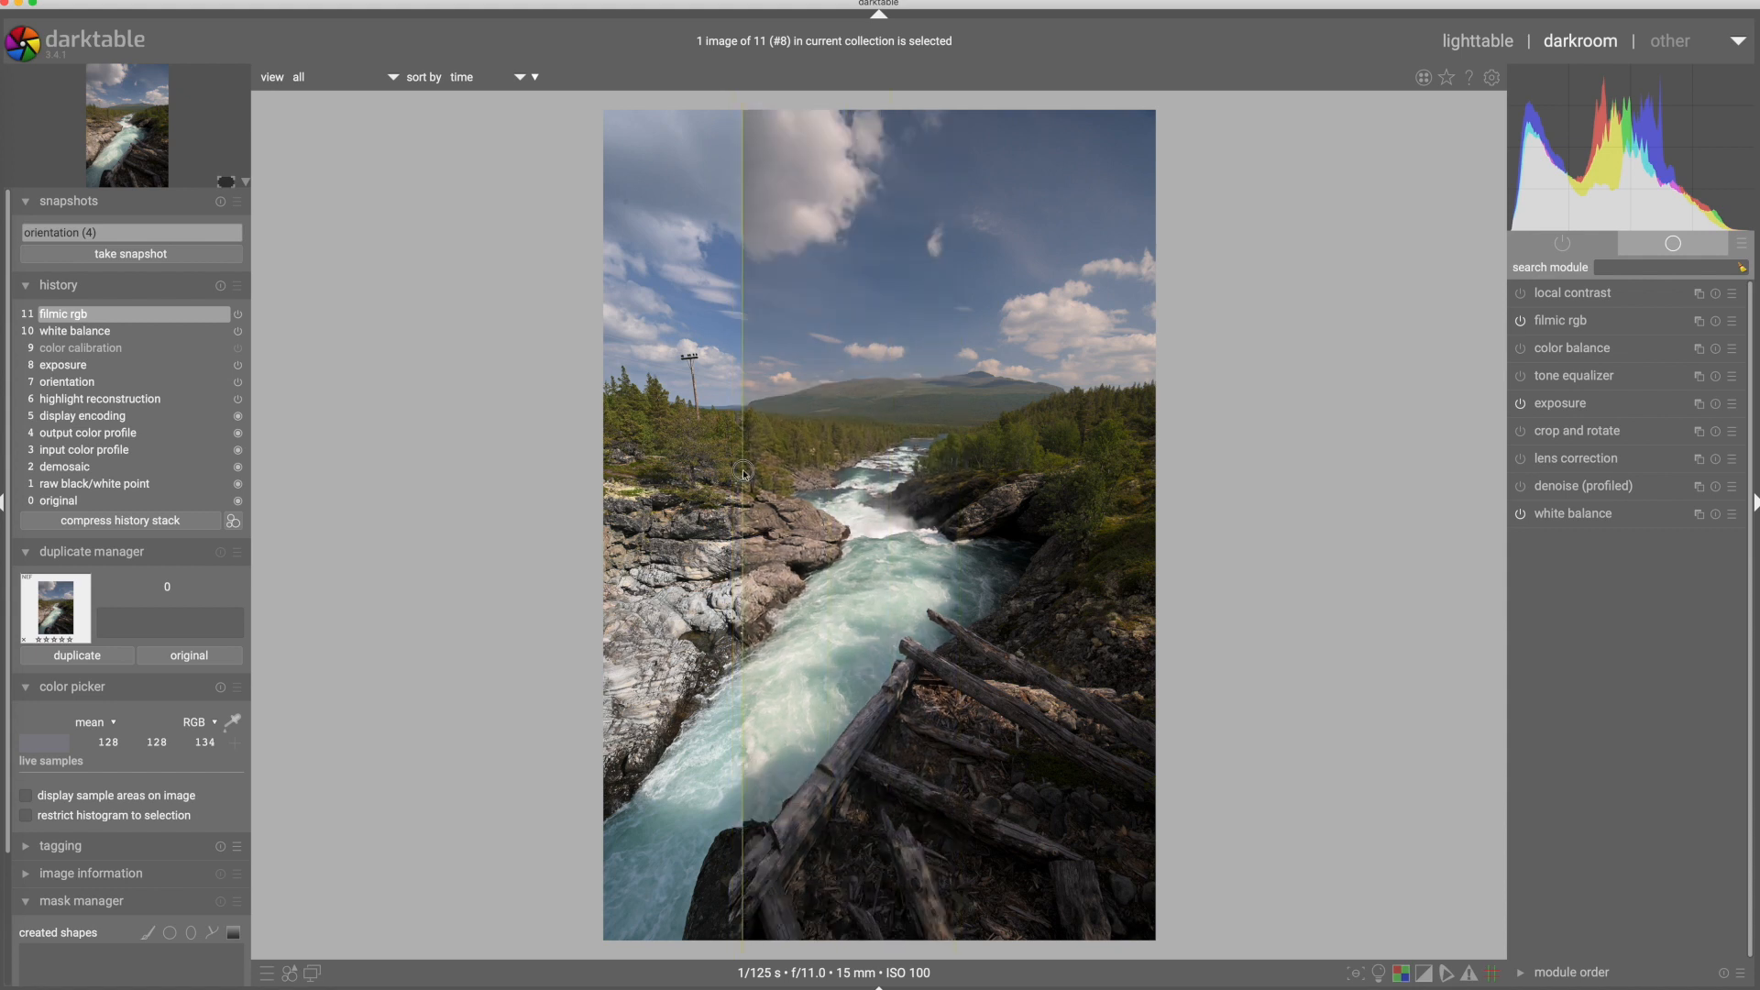
pyautogui.moveTo(743, 471); pyautogui.dragTo(698, 486)
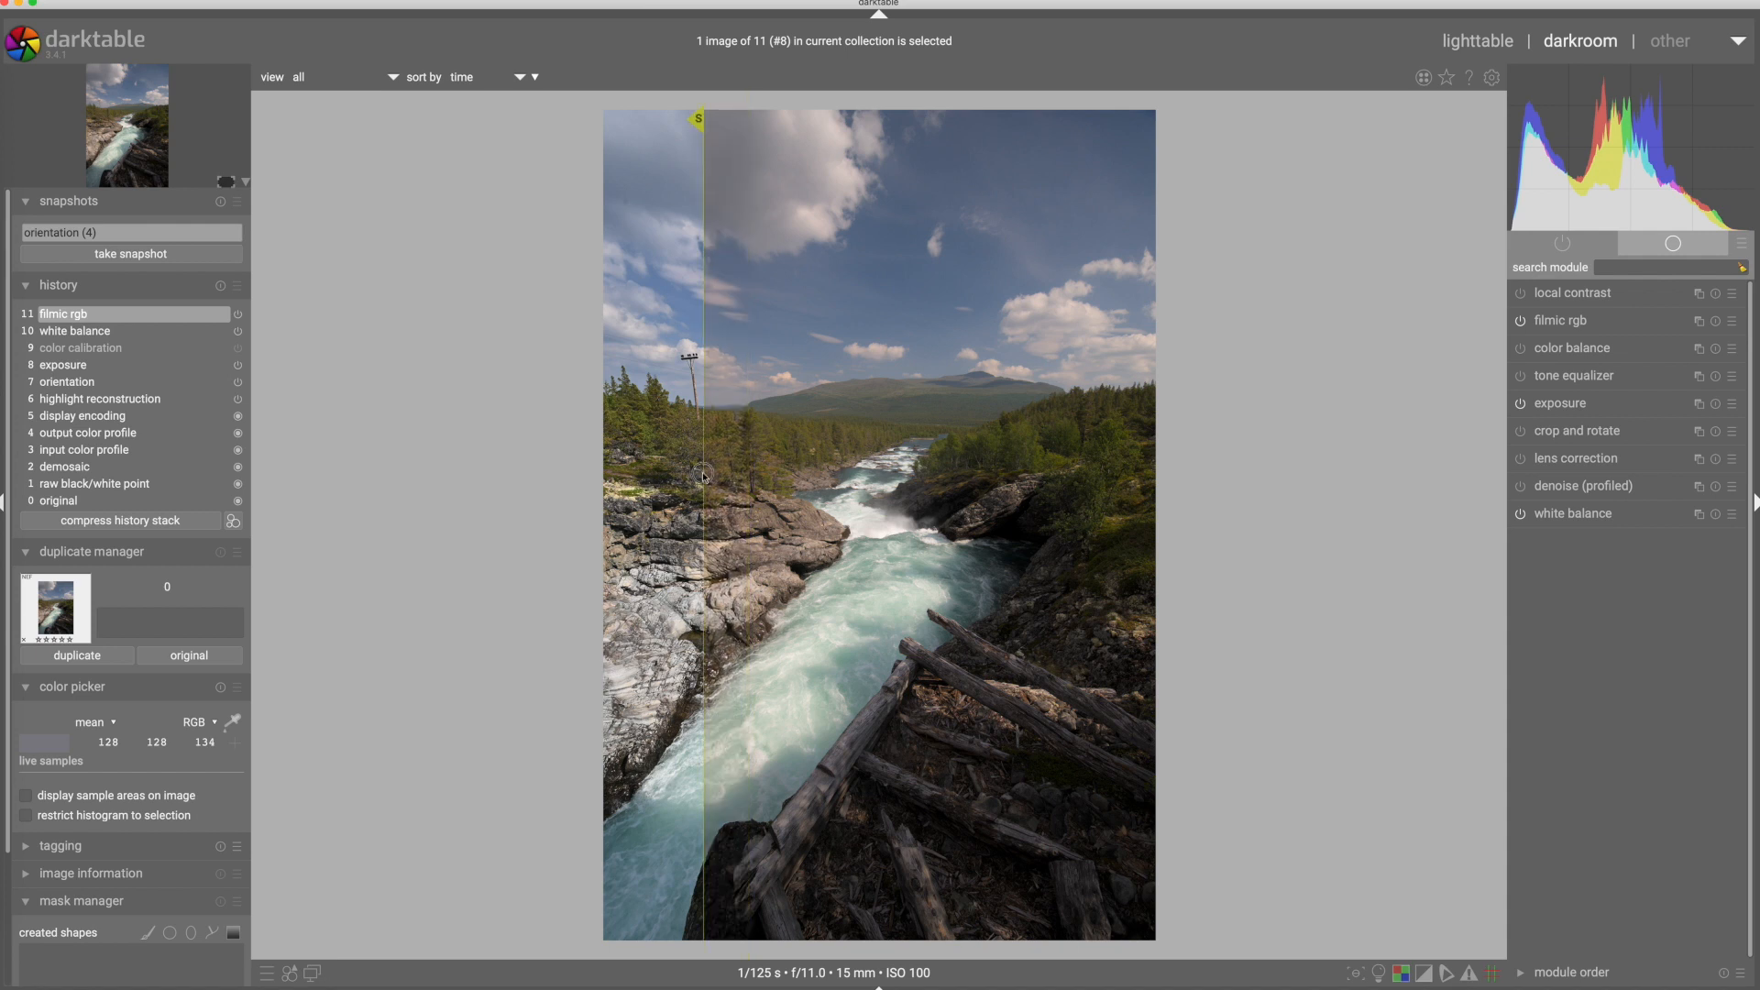
pyautogui.click(891, 479)
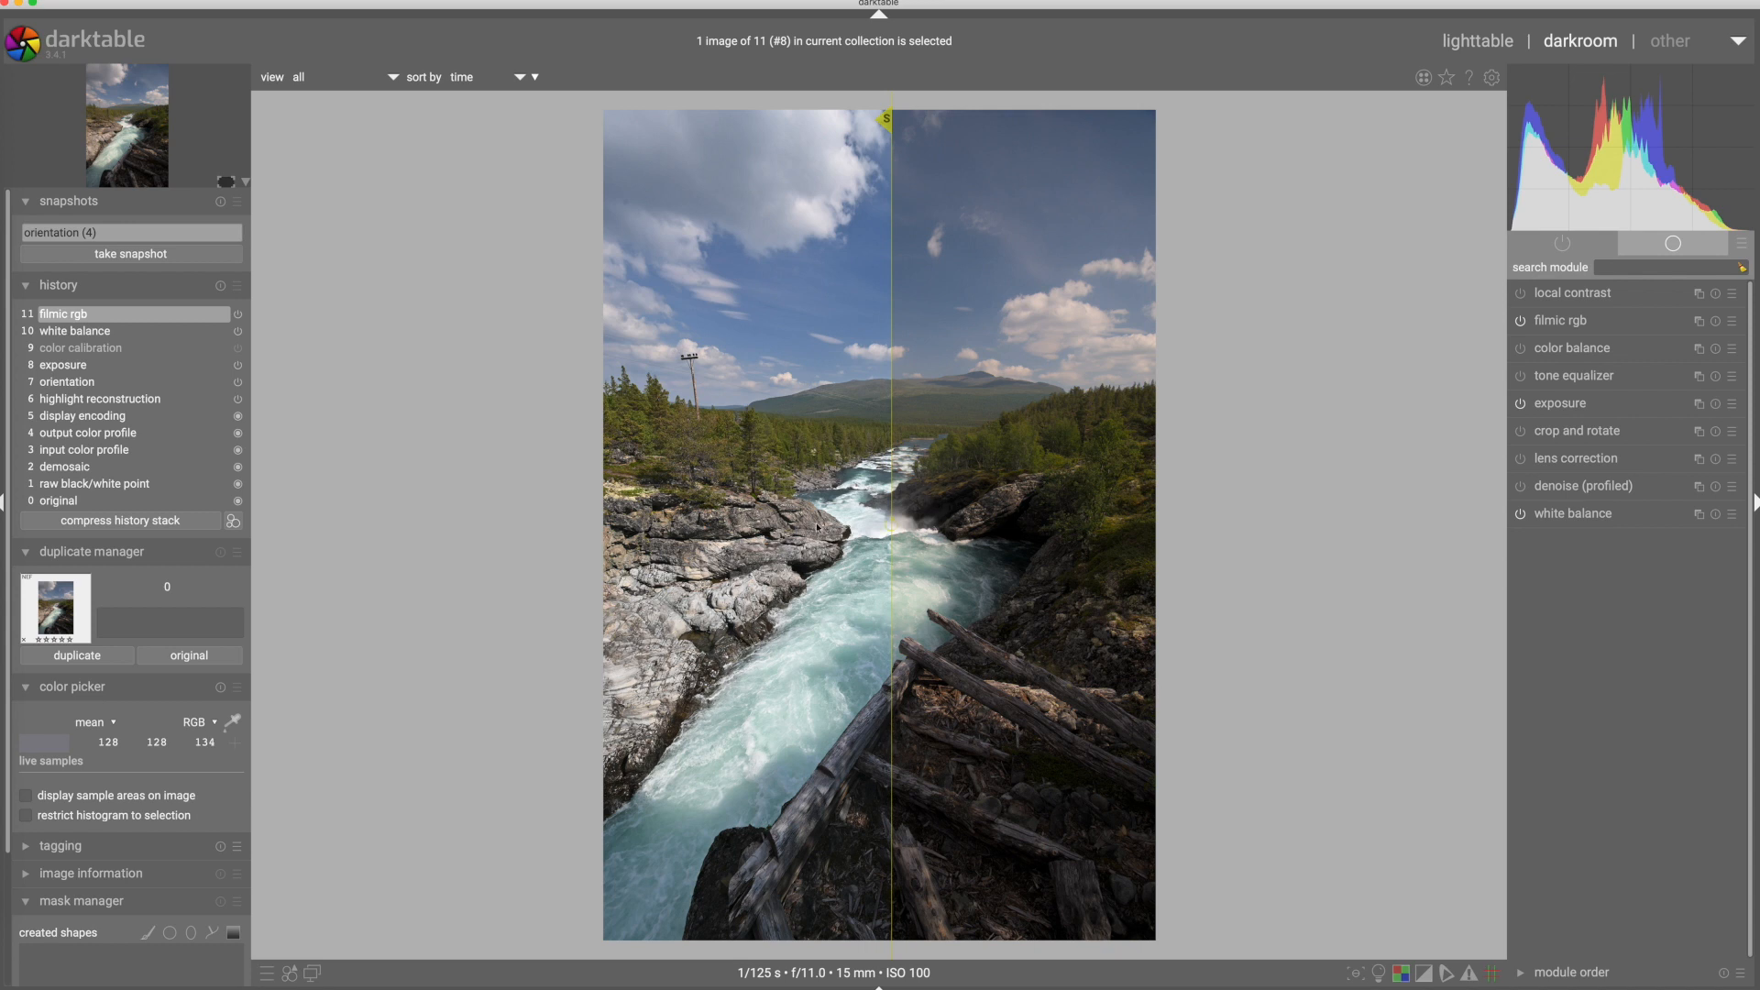
# - Lower the white balance temperature to 4955 K and shift the split line to compare the sky with the JPEG snapshot
pyautogui.click(1581, 516)
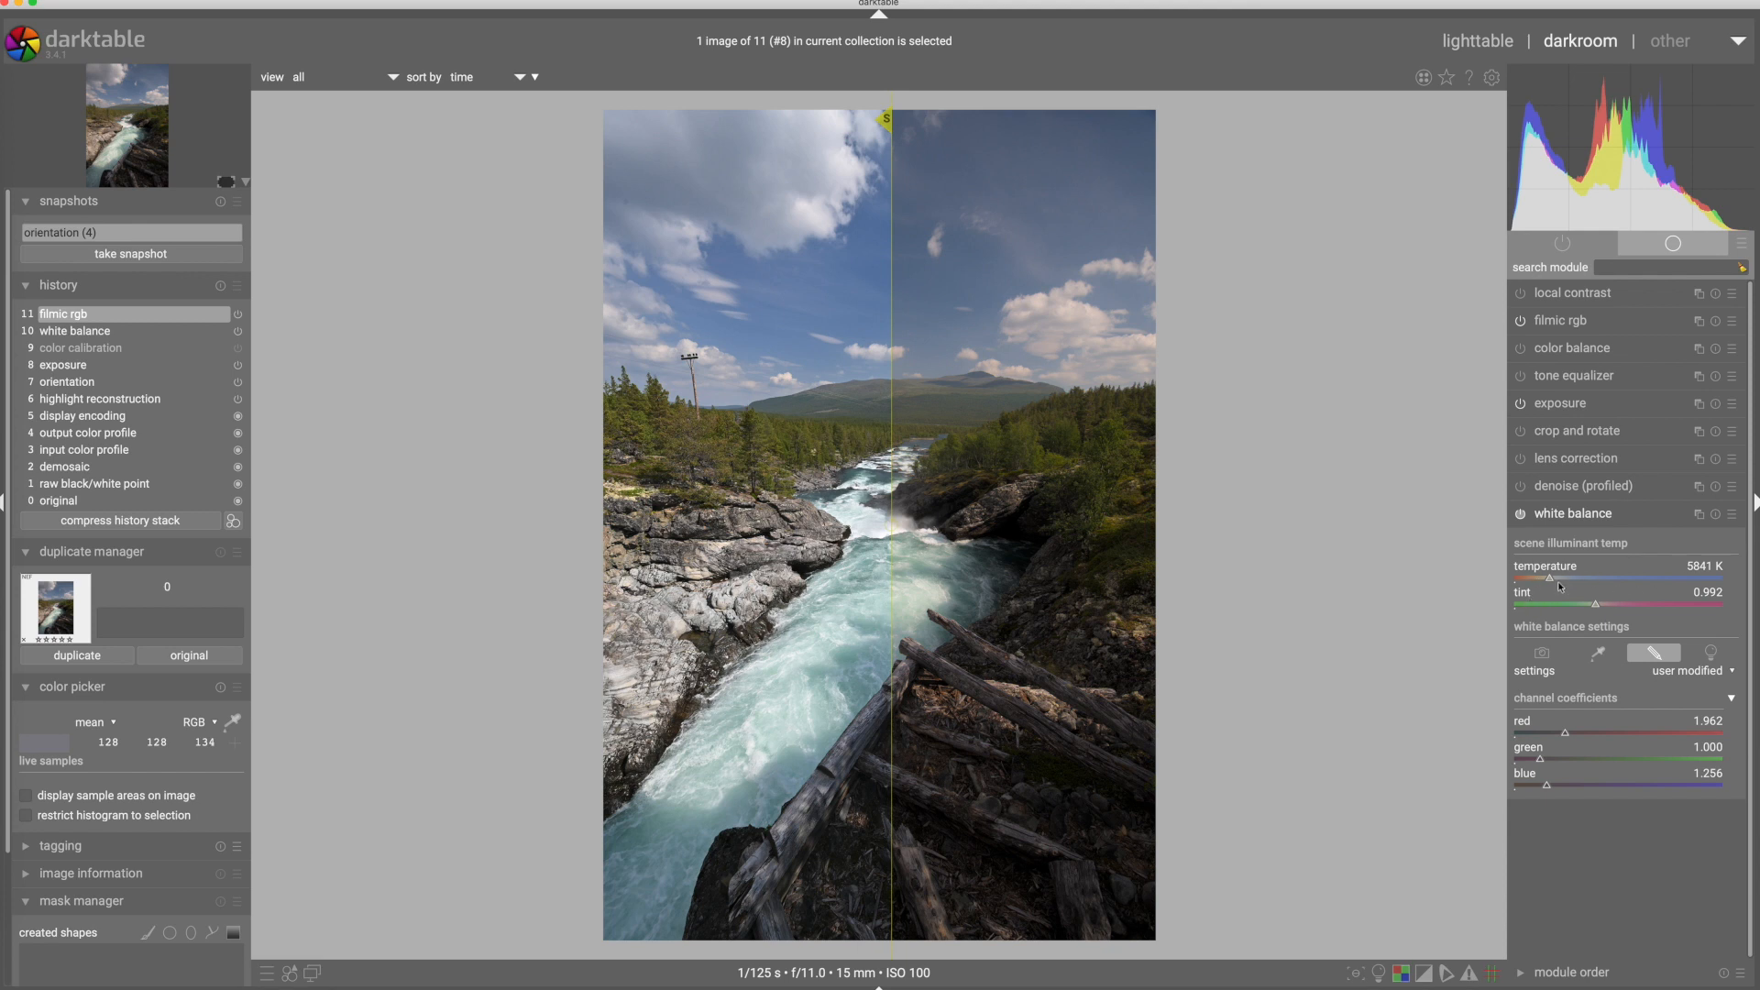
pyautogui.scroll(-5, 1548, 576)
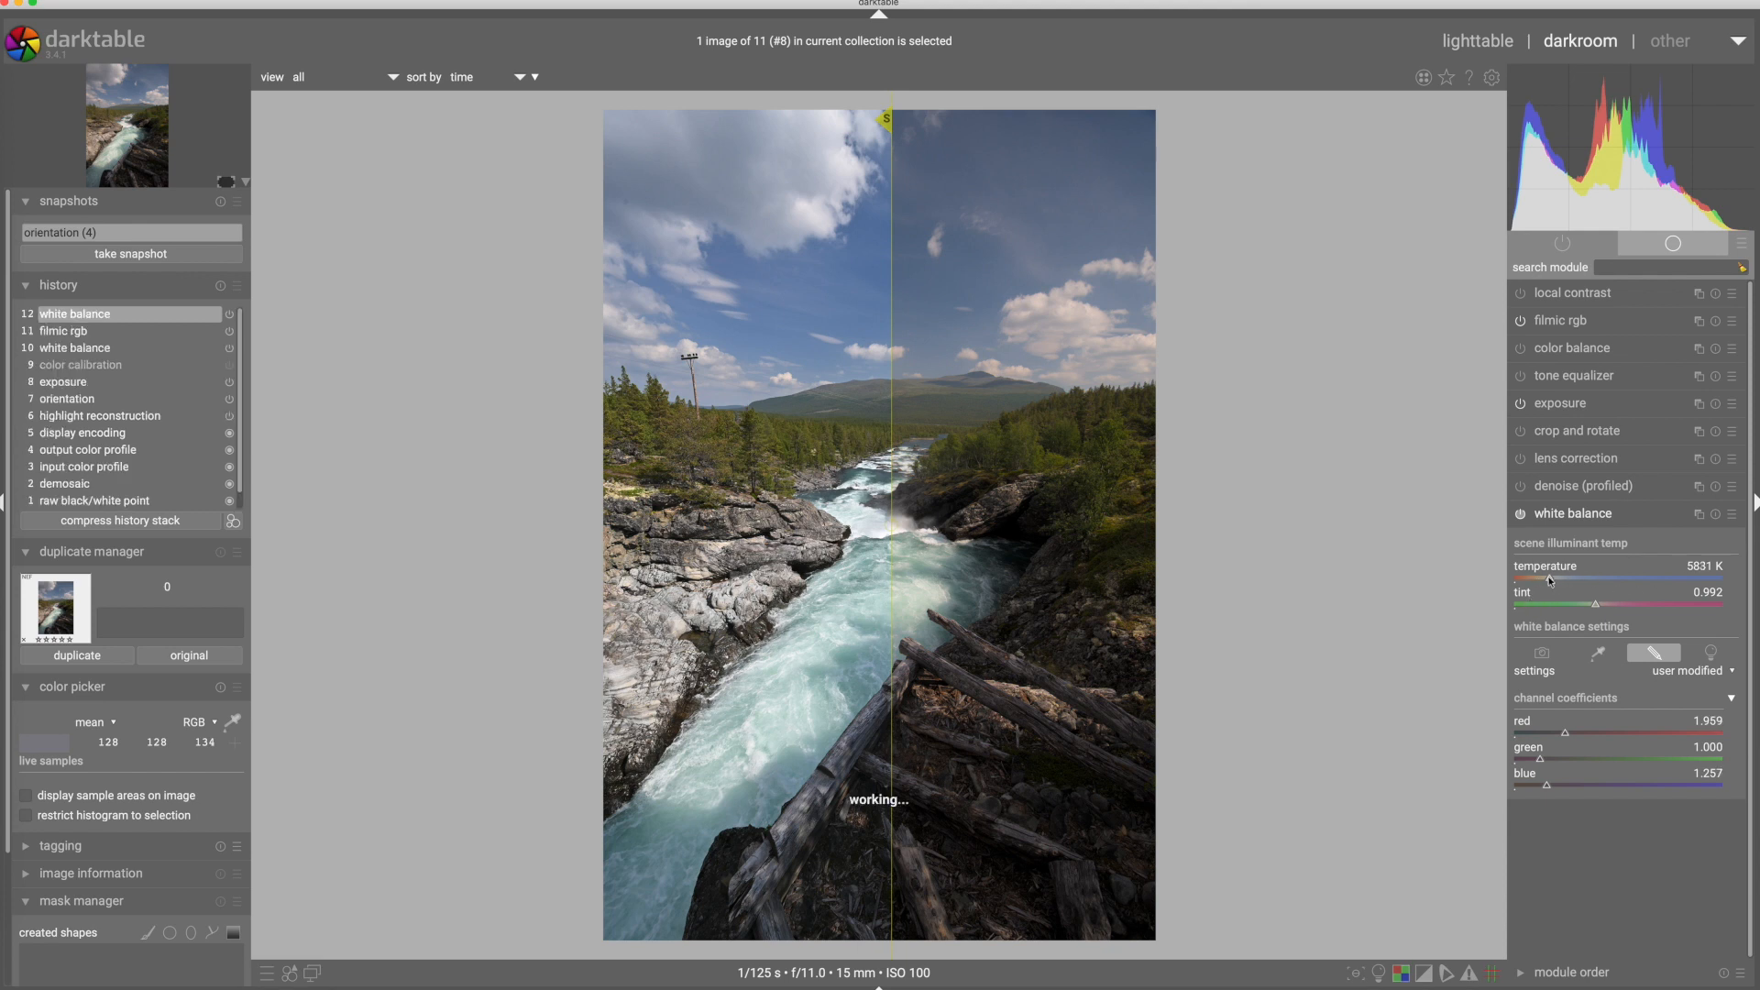
pyautogui.scroll(-1, 1548, 579)
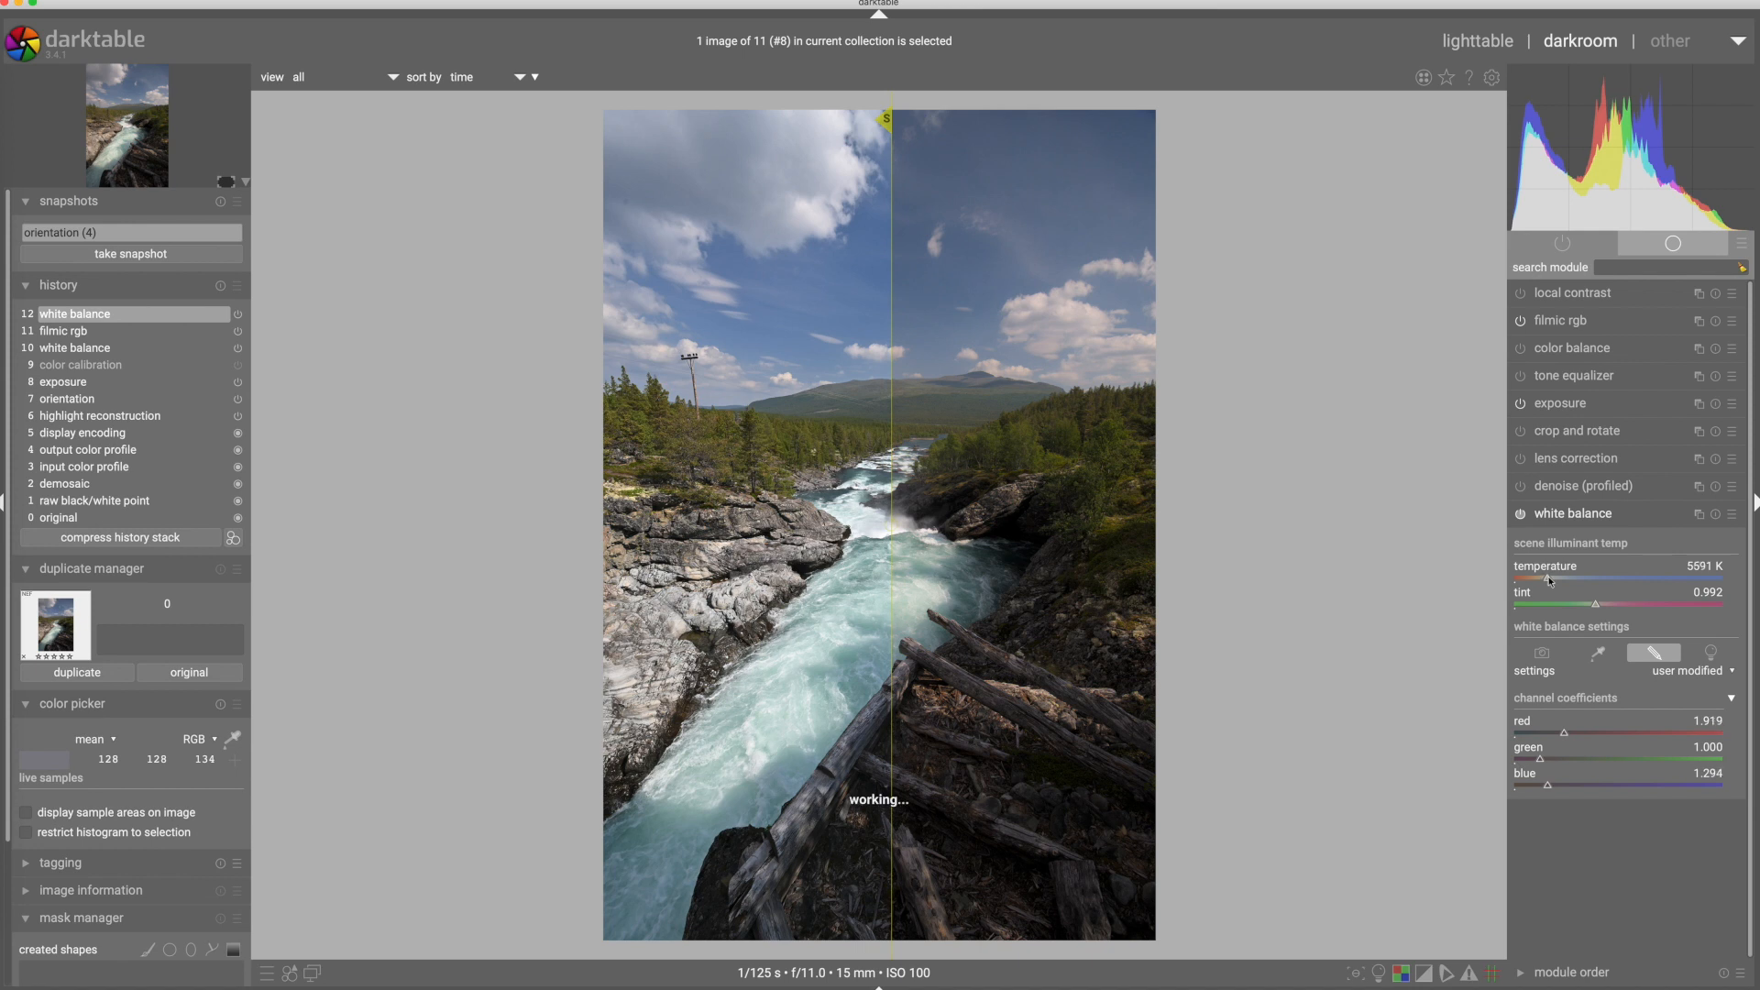
pyautogui.scroll(-4, 1548, 579)
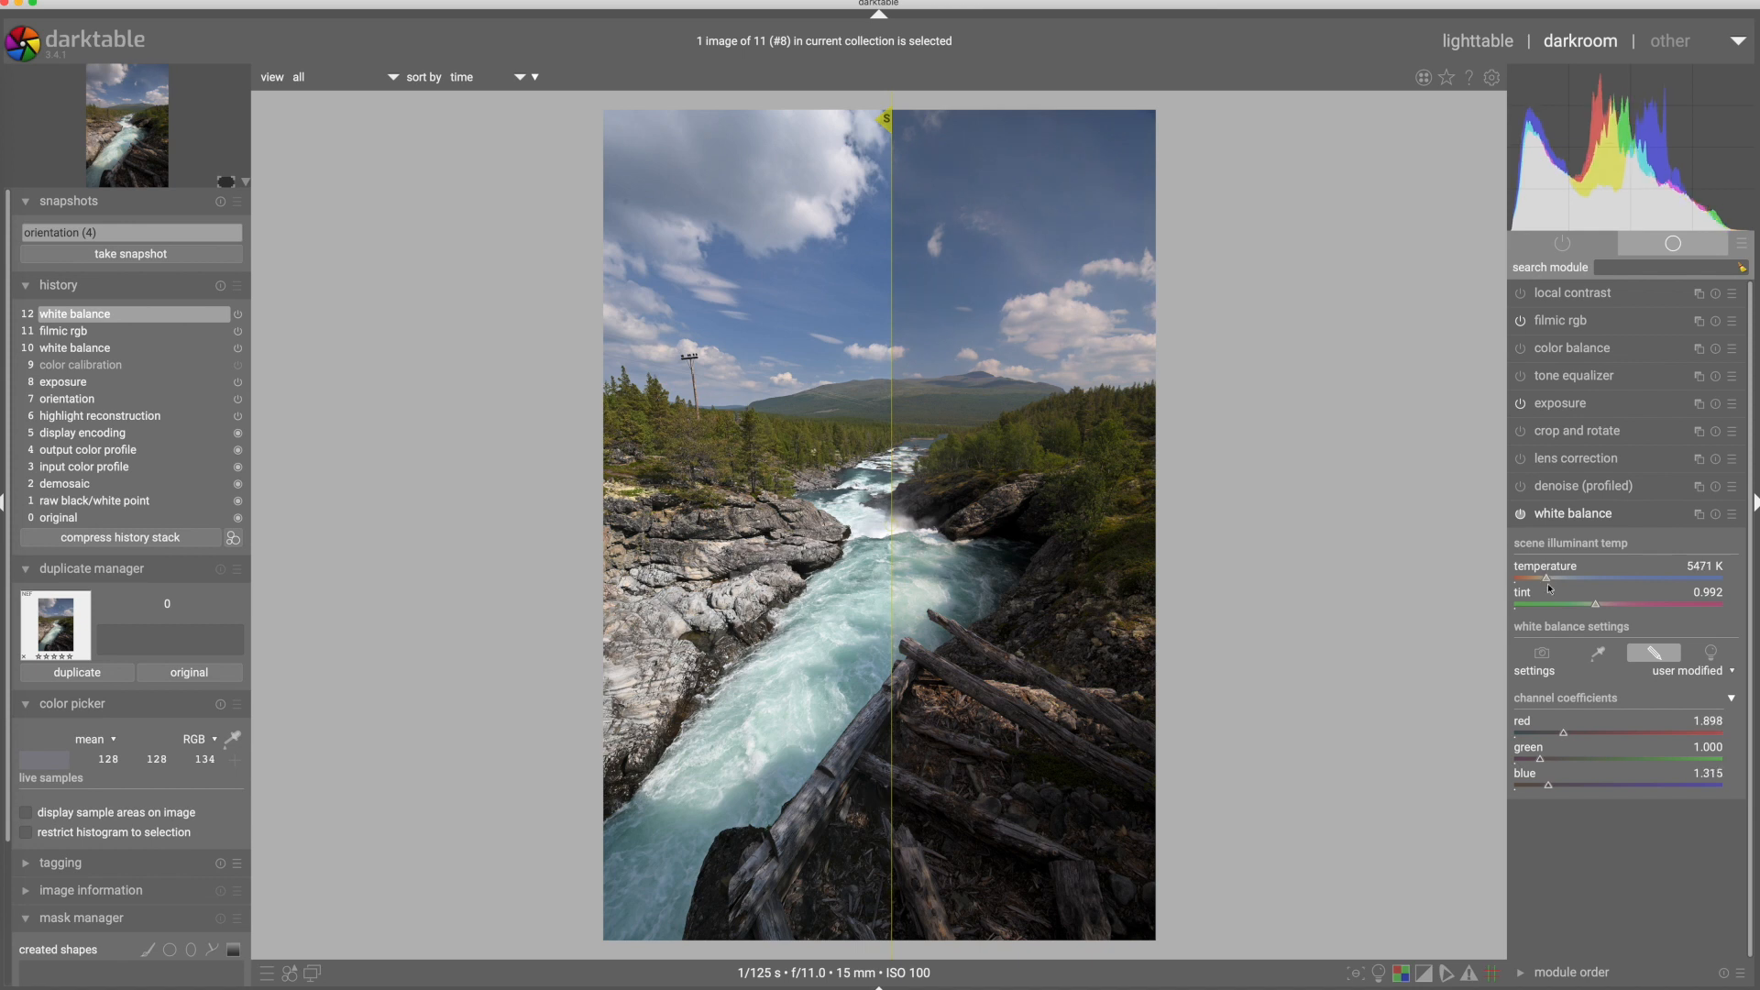
pyautogui.scroll(-12, 1546, 580)
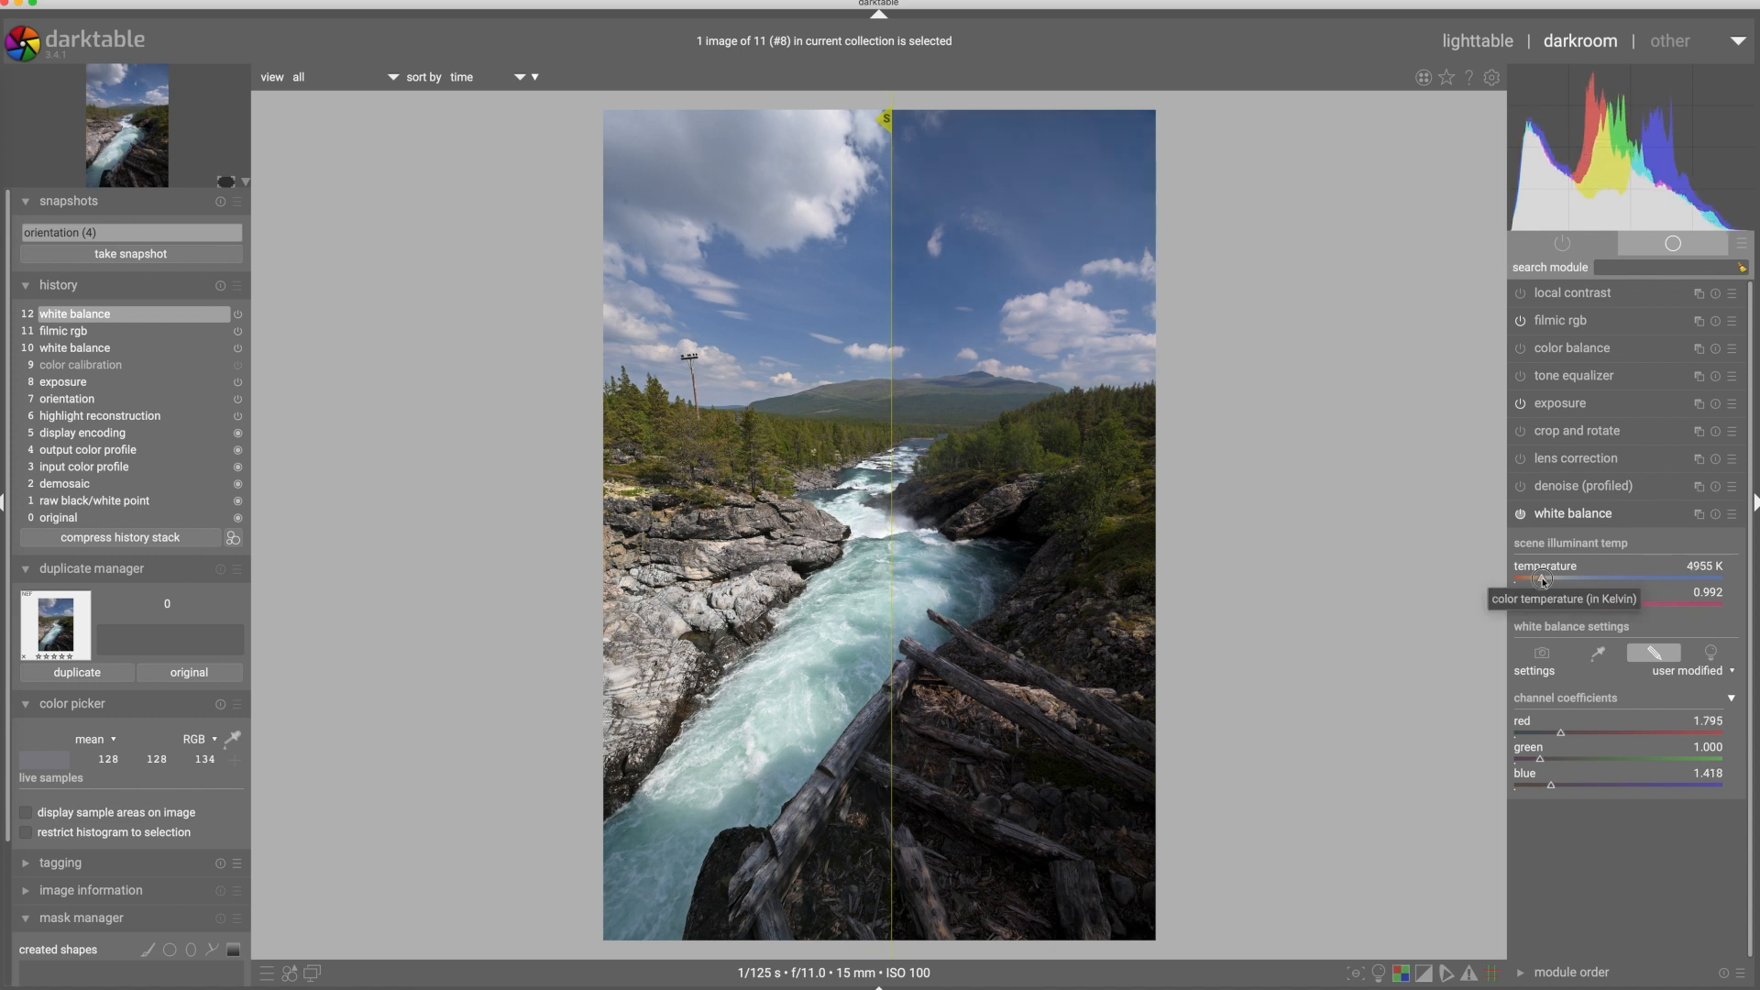
pyautogui.moveTo(894, 437); pyautogui.dragTo(791, 434)
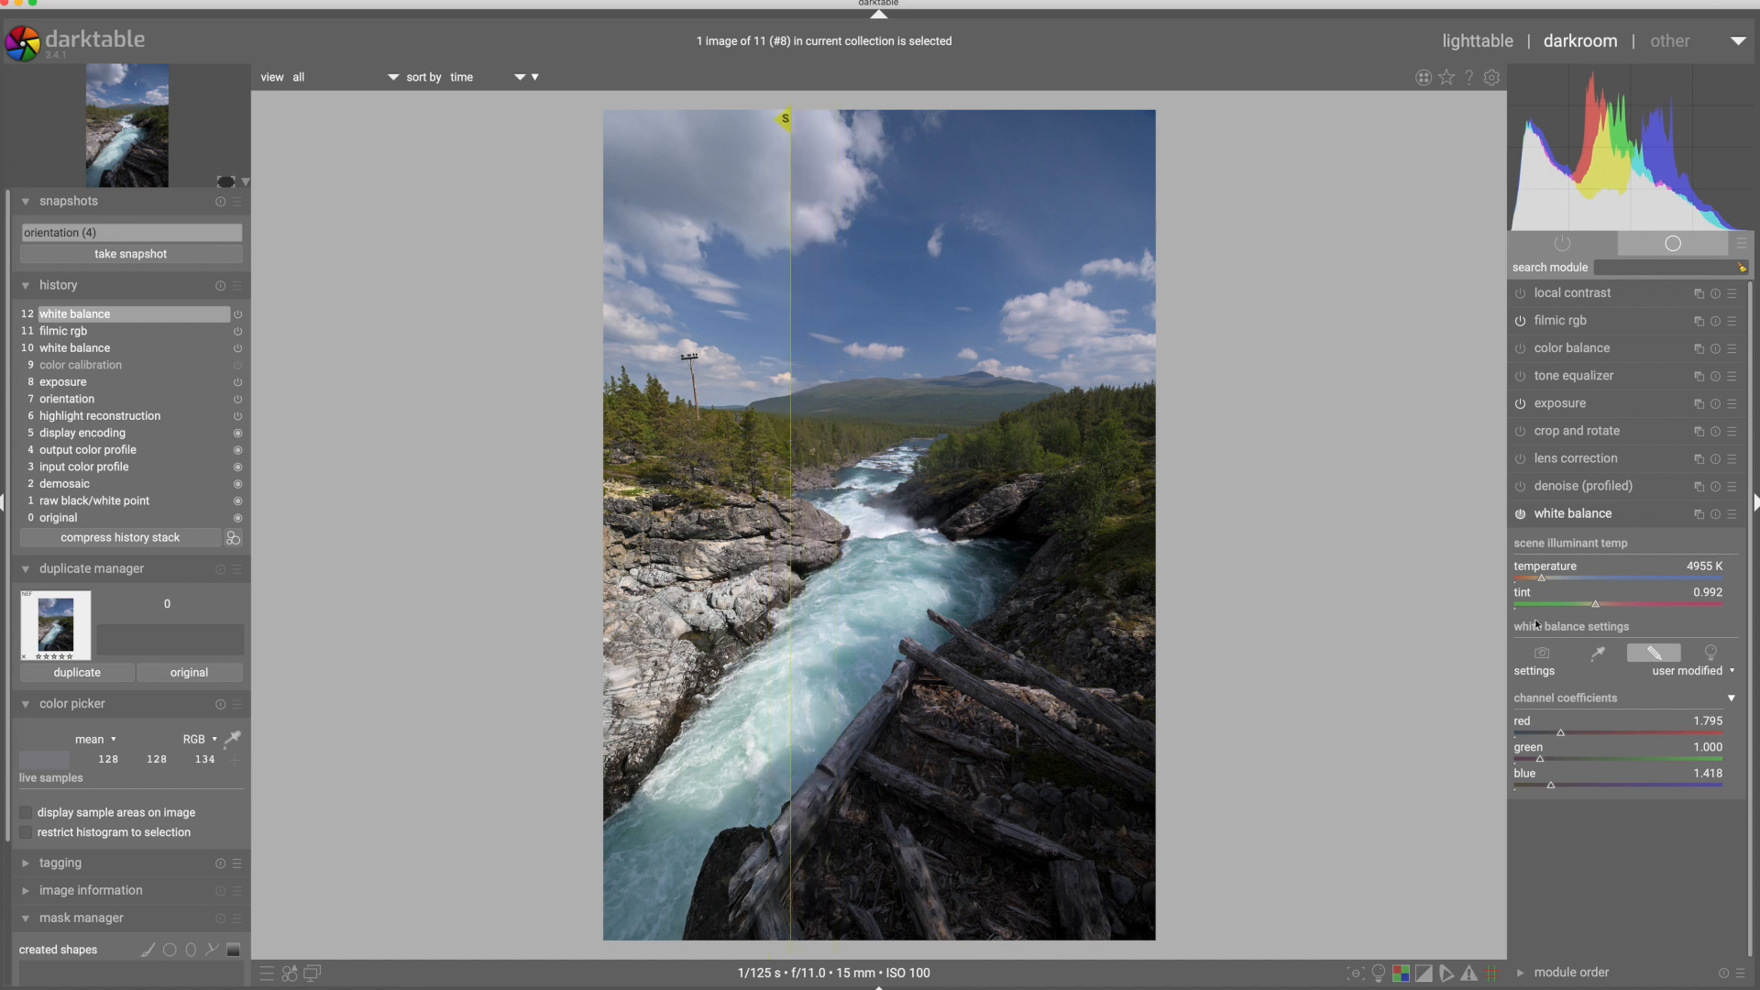
# - Set the white balance temperature to 4642 K and the tint to 1.022
pyautogui.moveTo(1542, 580); pyautogui.dragTo(1539, 577)
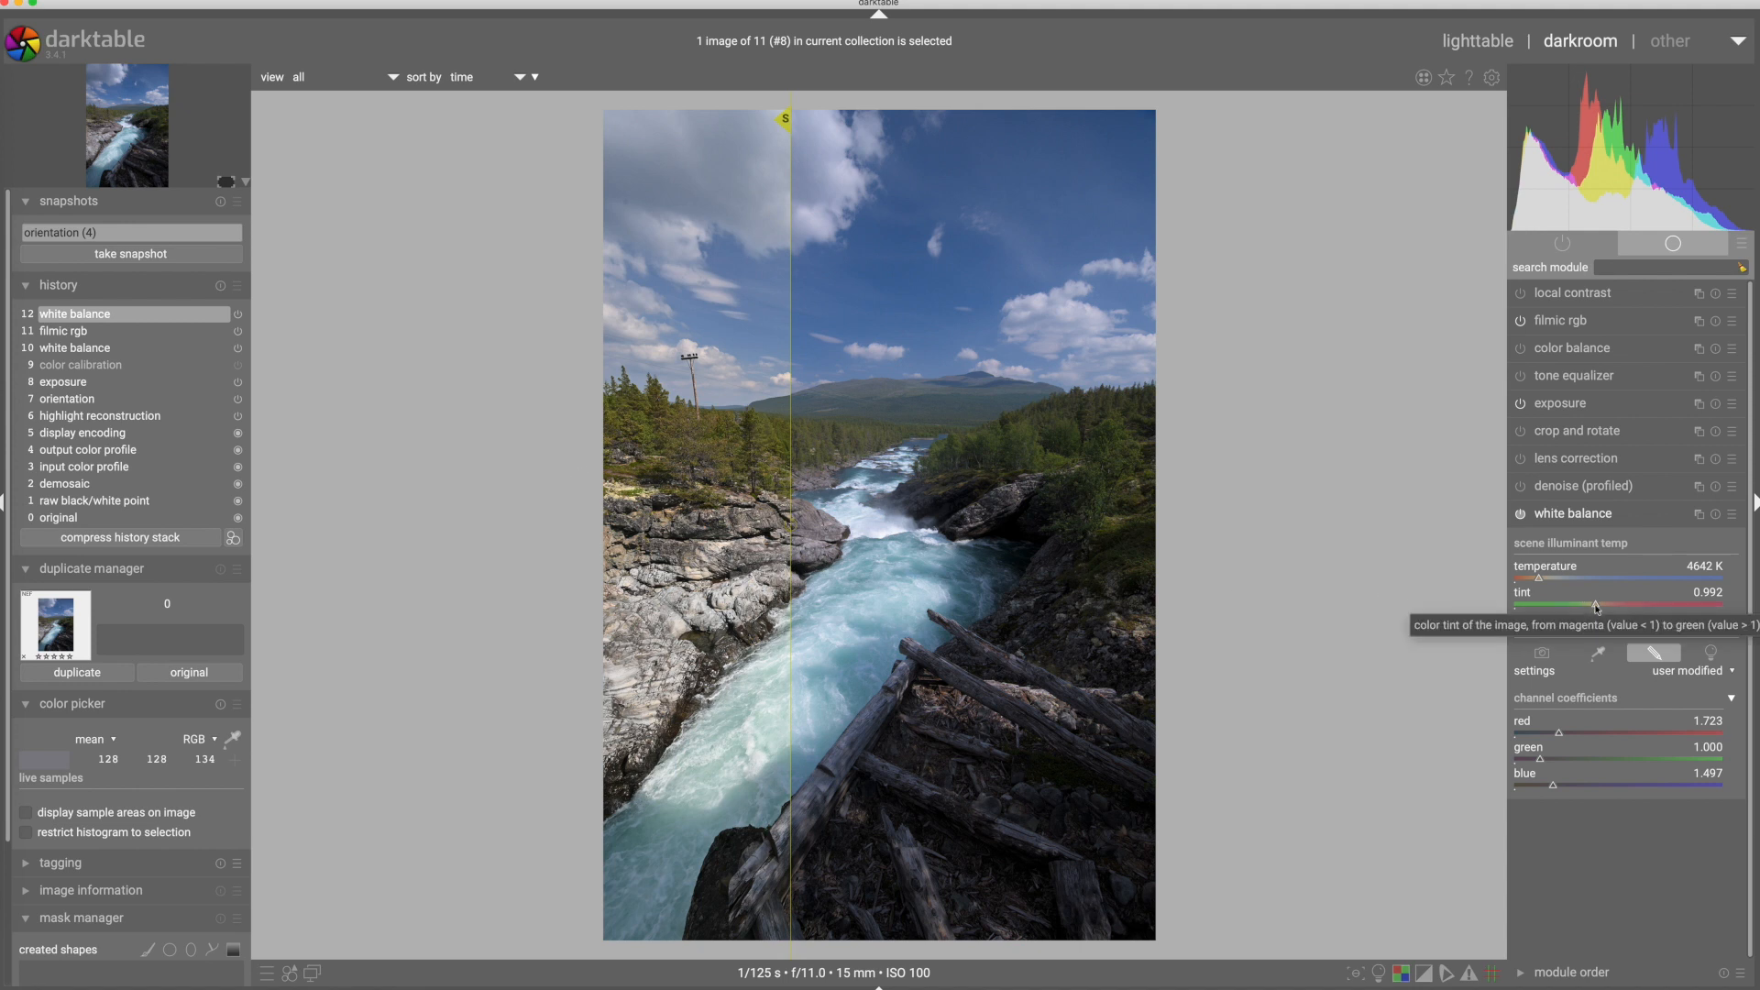
pyautogui.scroll(-1, 1596, 607)
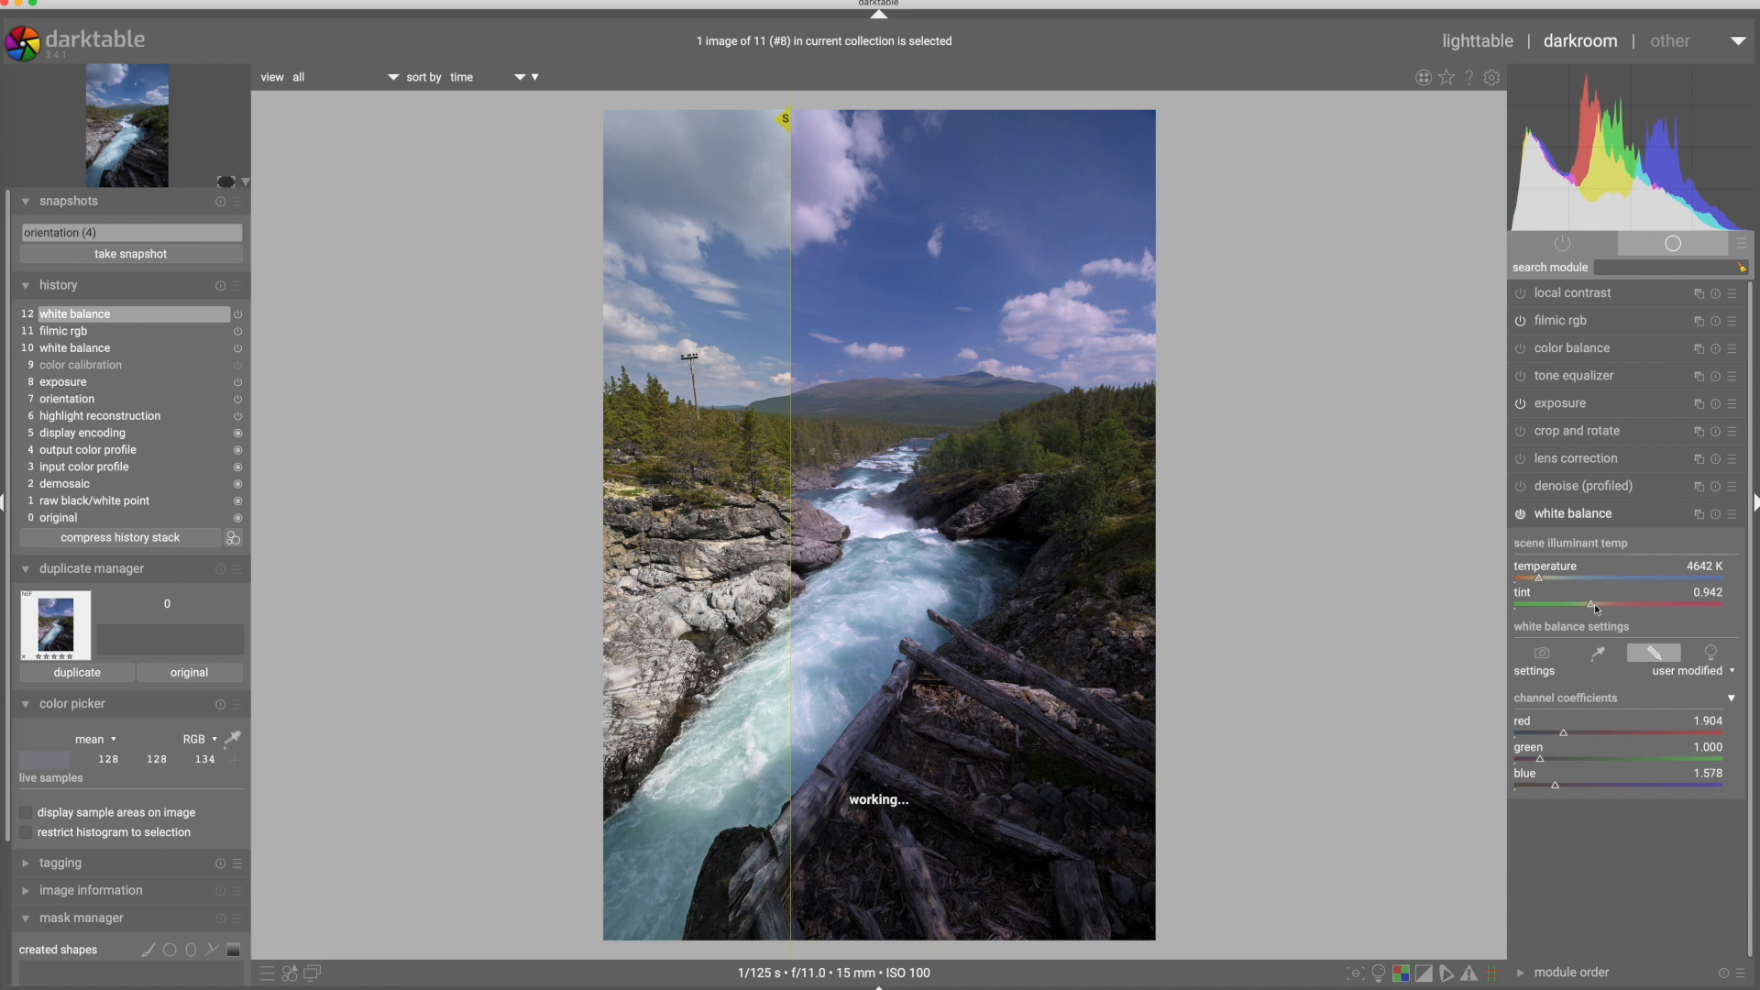
pyautogui.scroll(3, 1593, 603)
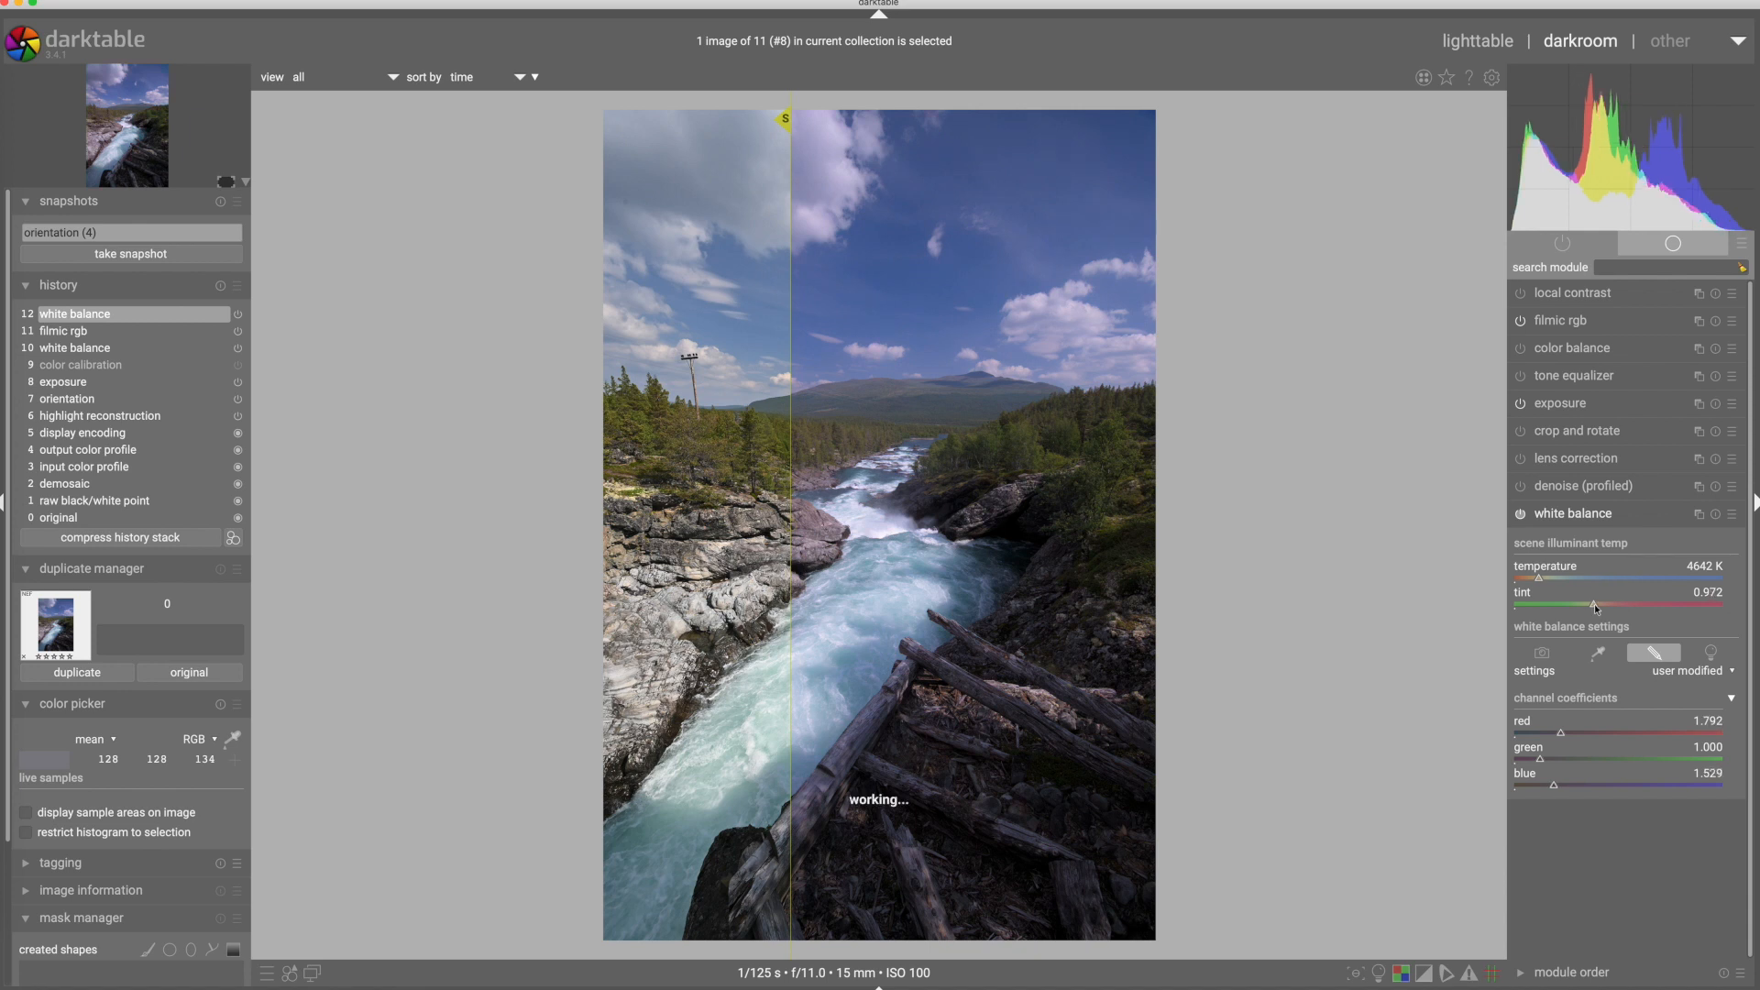
pyautogui.scroll(3, 1594, 603)
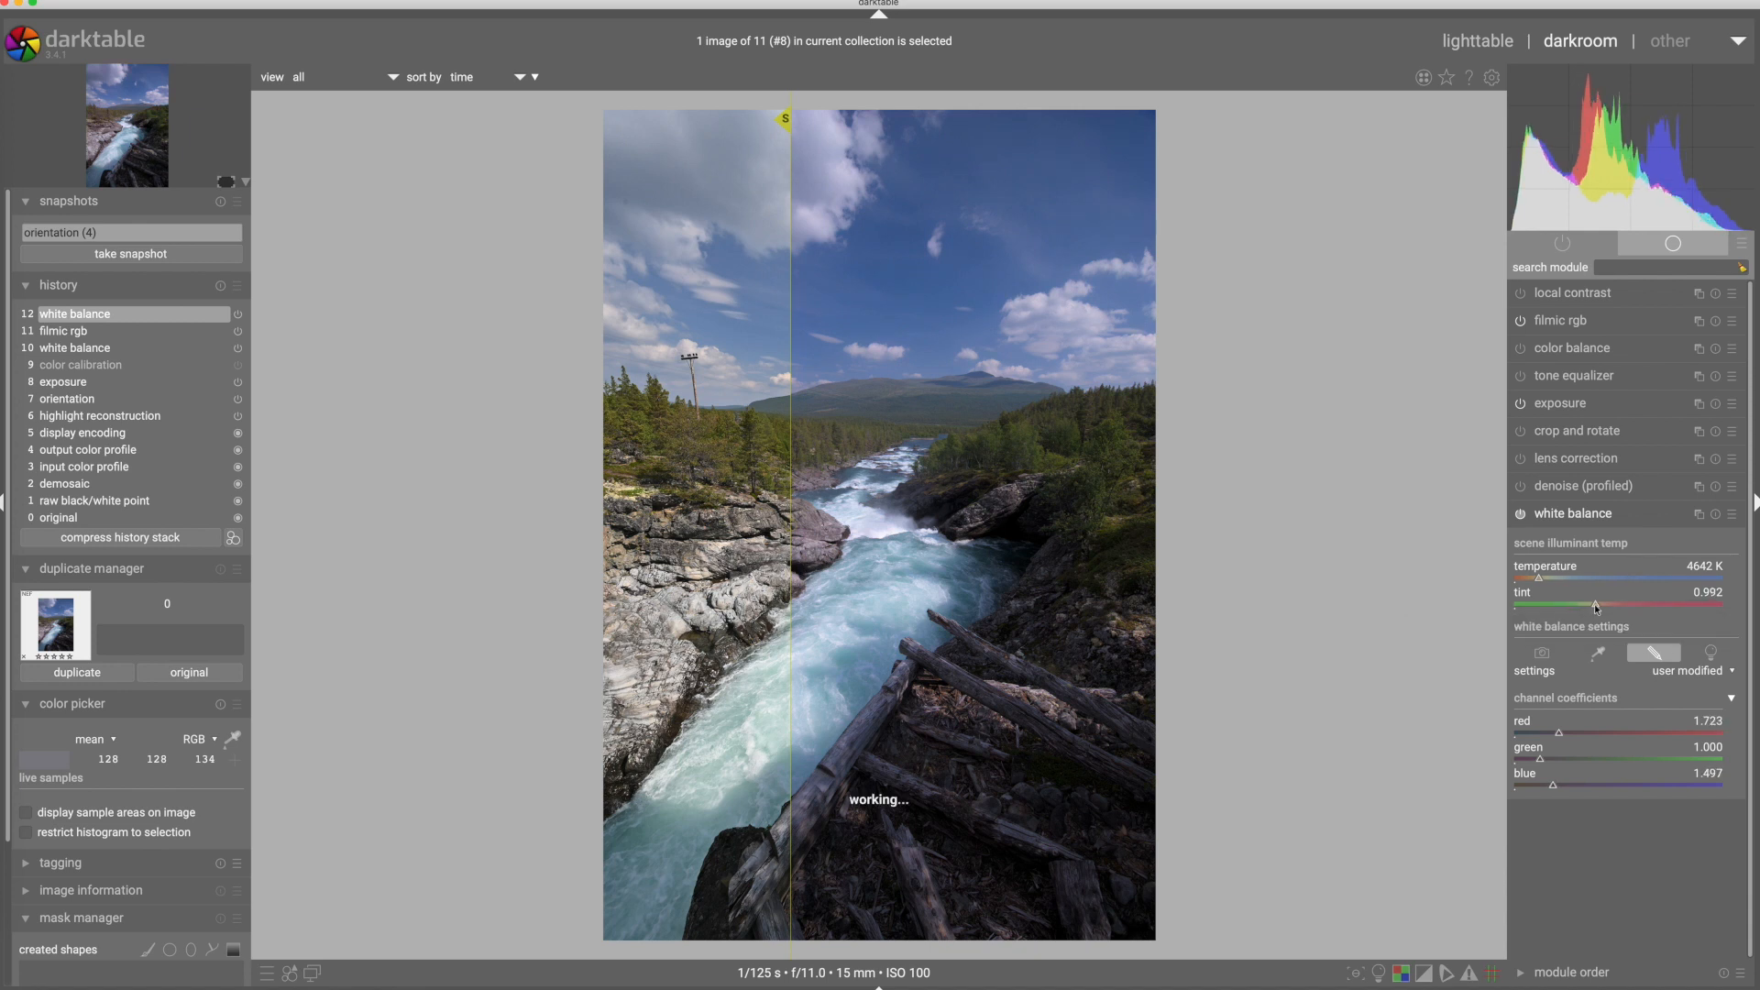
pyautogui.scroll(1, 1593, 603)
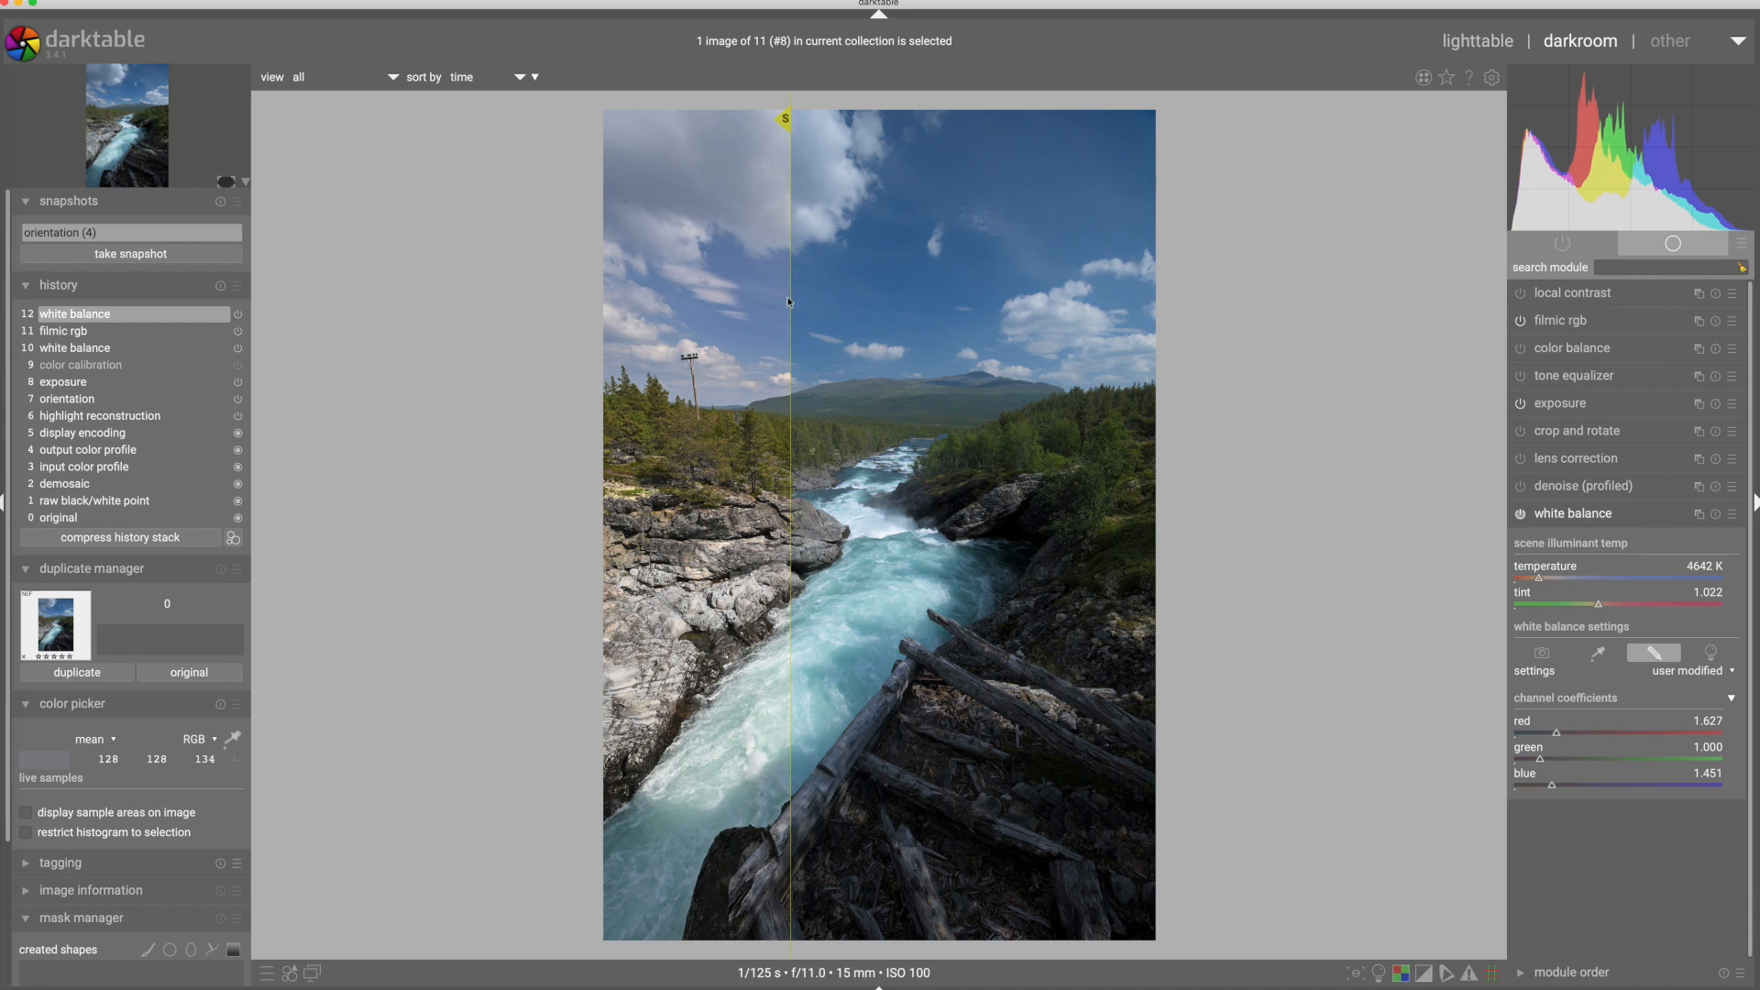
# - Compare the white-balanced NEF with the JPEG snapshot at several split positions across the sky, river and logs, and collapse white balance
pyautogui.moveTo(791, 303)
pyautogui.mouseDown()
pyautogui.moveTo(937, 303)
pyautogui.moveTo(798, 299)
pyautogui.mouseUp()
pyautogui.moveTo(922, 300); pyautogui.dragTo(871, 307)
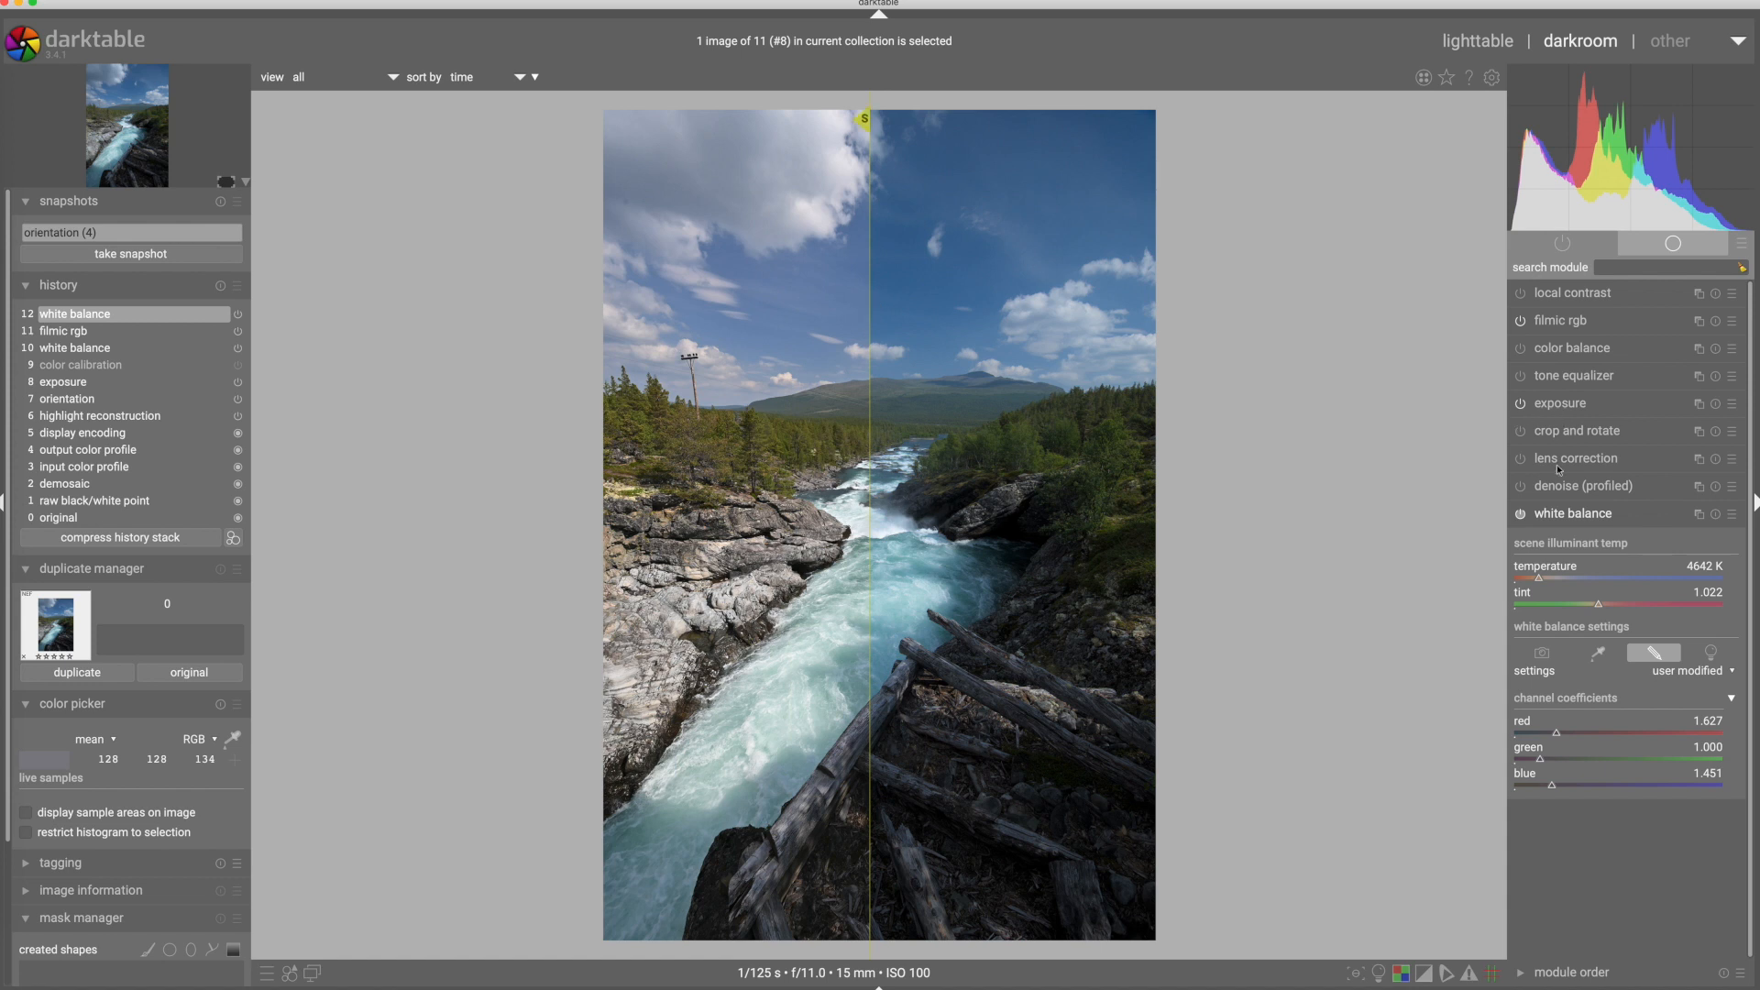
pyautogui.click(1583, 515)
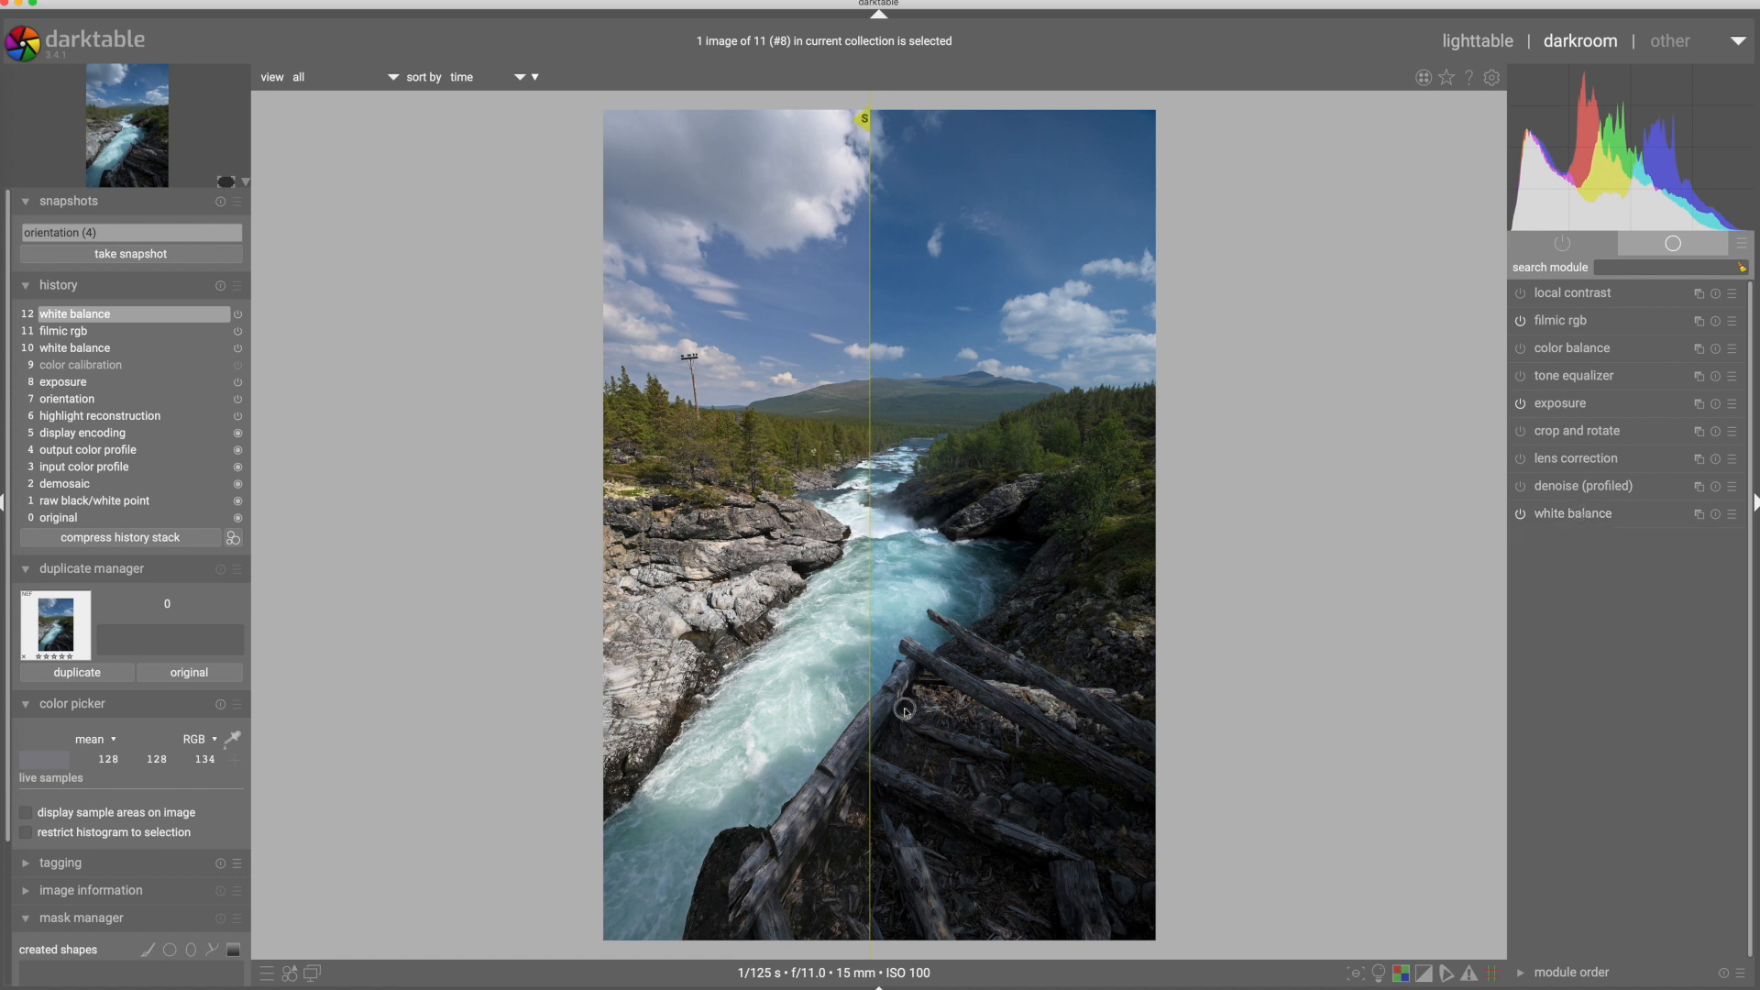
pyautogui.moveTo(874, 712); pyautogui.dragTo(1040, 719)
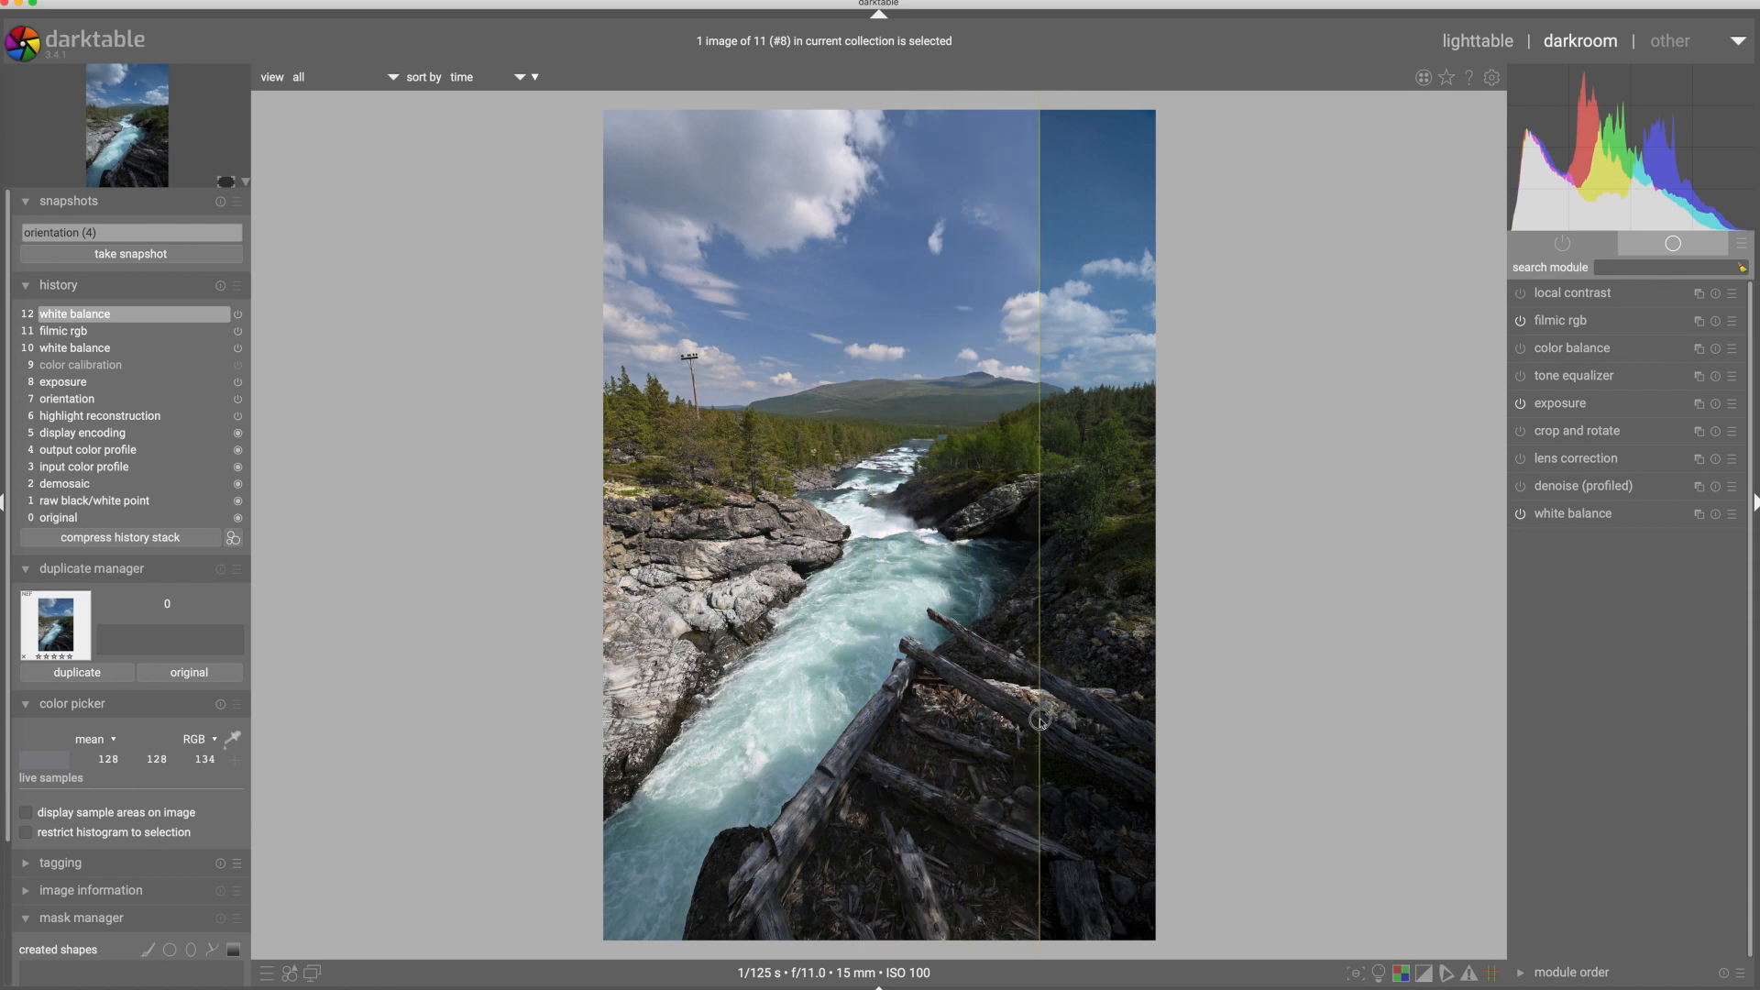
pyautogui.moveTo(1041, 720); pyautogui.dragTo(986, 720)
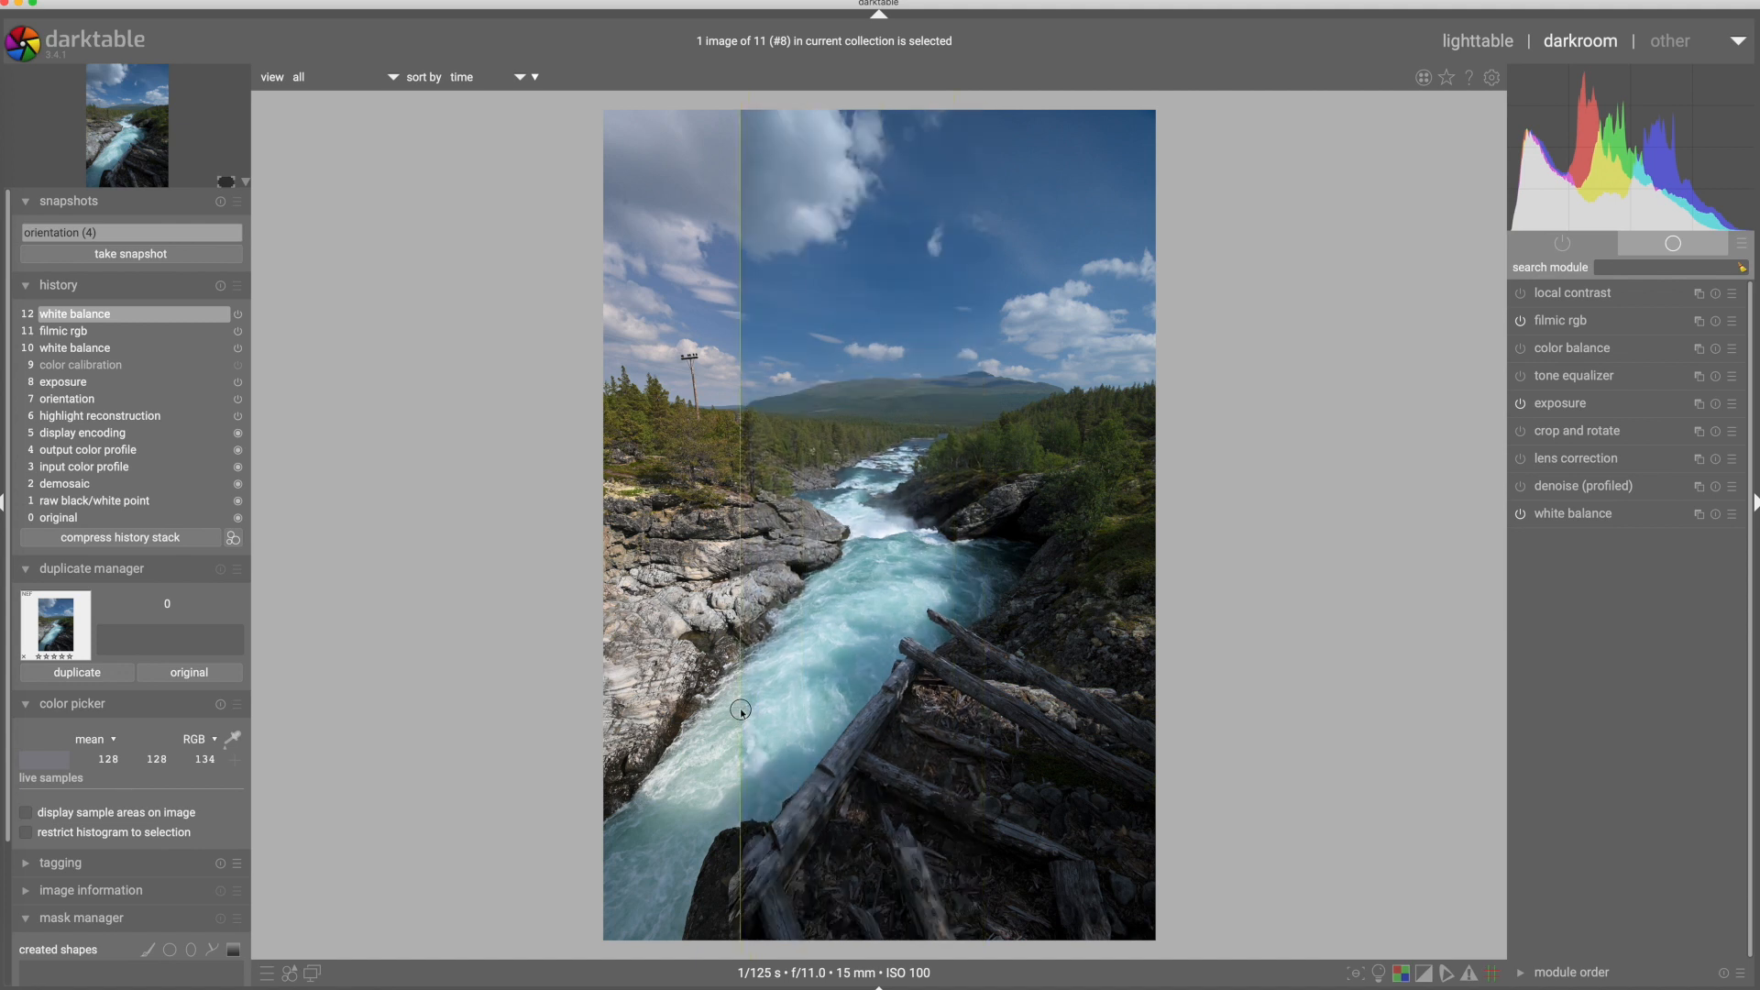
pyautogui.moveTo(741, 710); pyautogui.dragTo(768, 709)
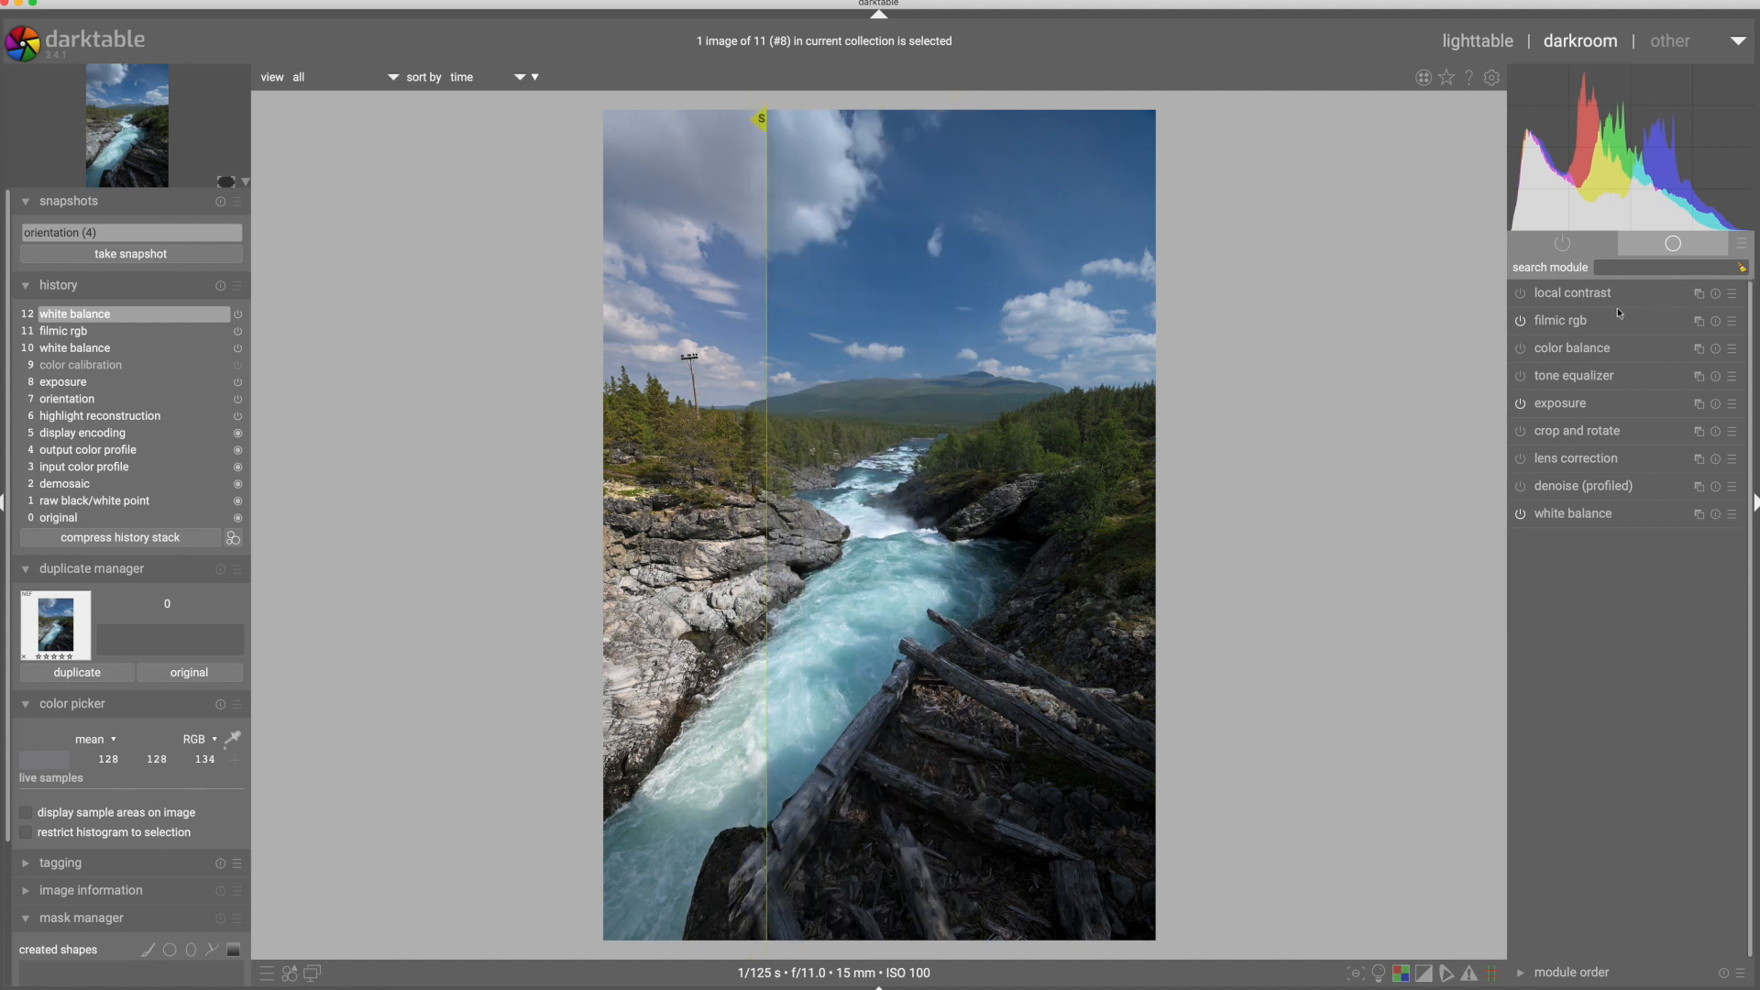
# - Set the exposure to 2.25 EV, check it against the JPEG snapshot at a shifted split line, and collapse the module
pyautogui.click(1556, 405)
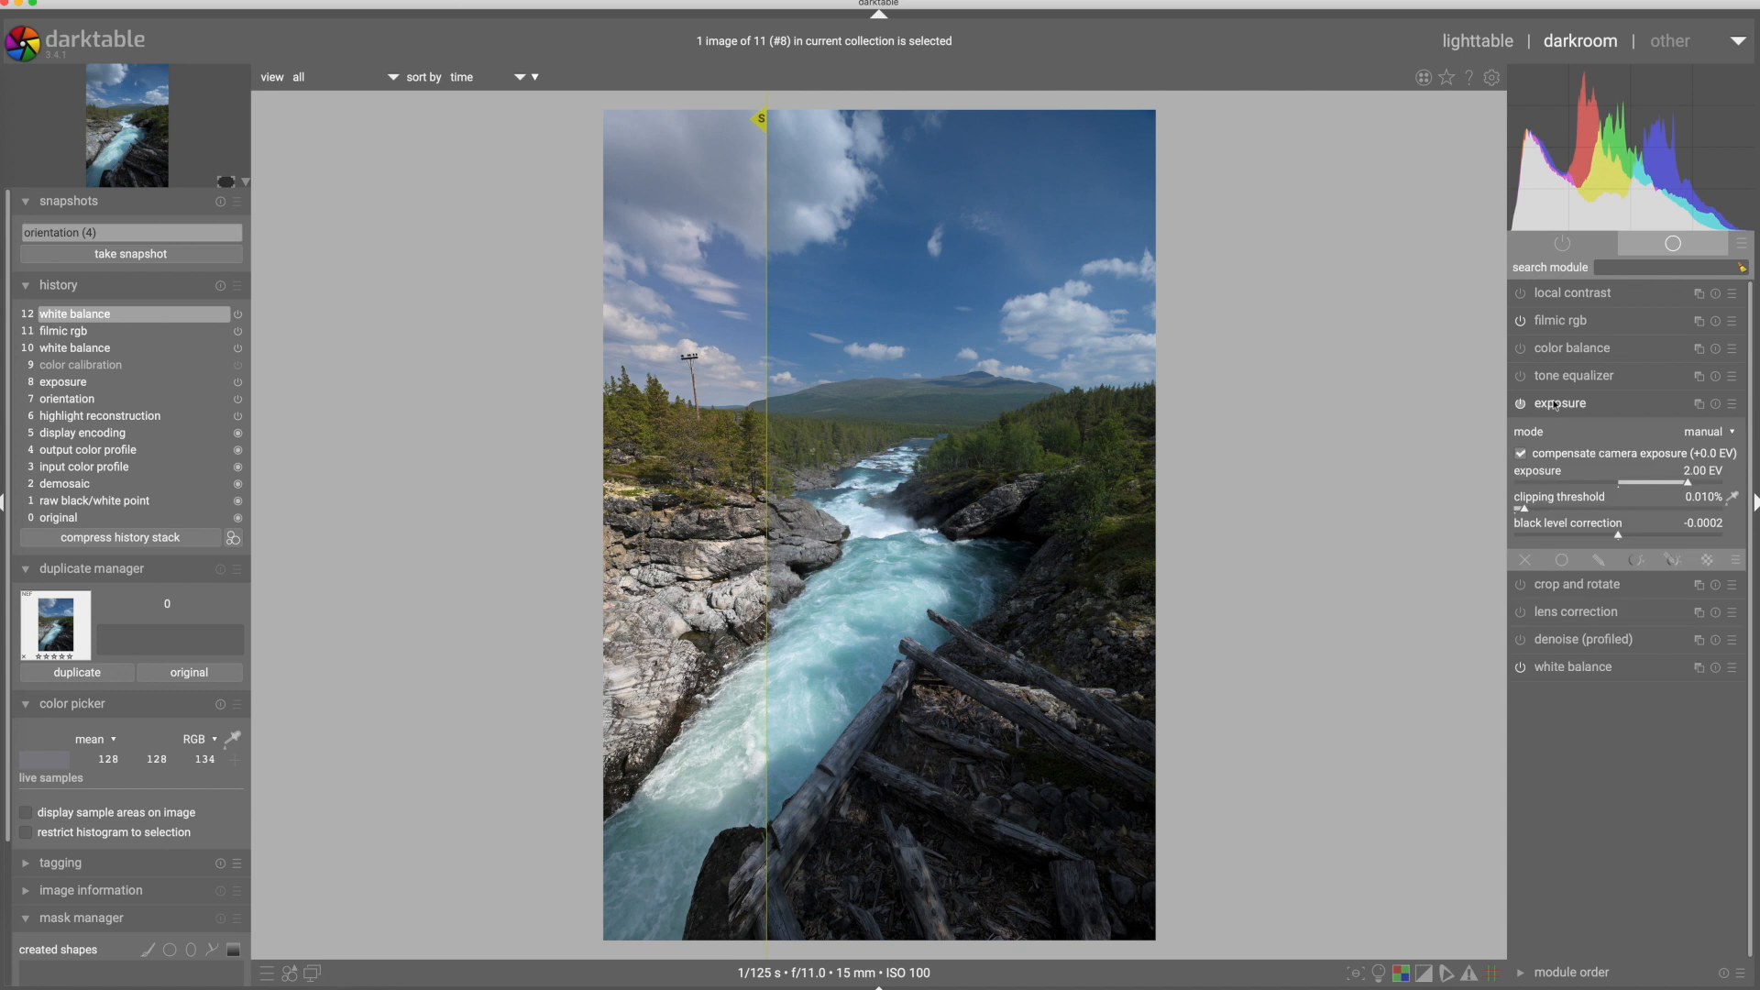
pyautogui.scroll(5, 1677, 486)
pyautogui.scroll(-2, 1669, 486)
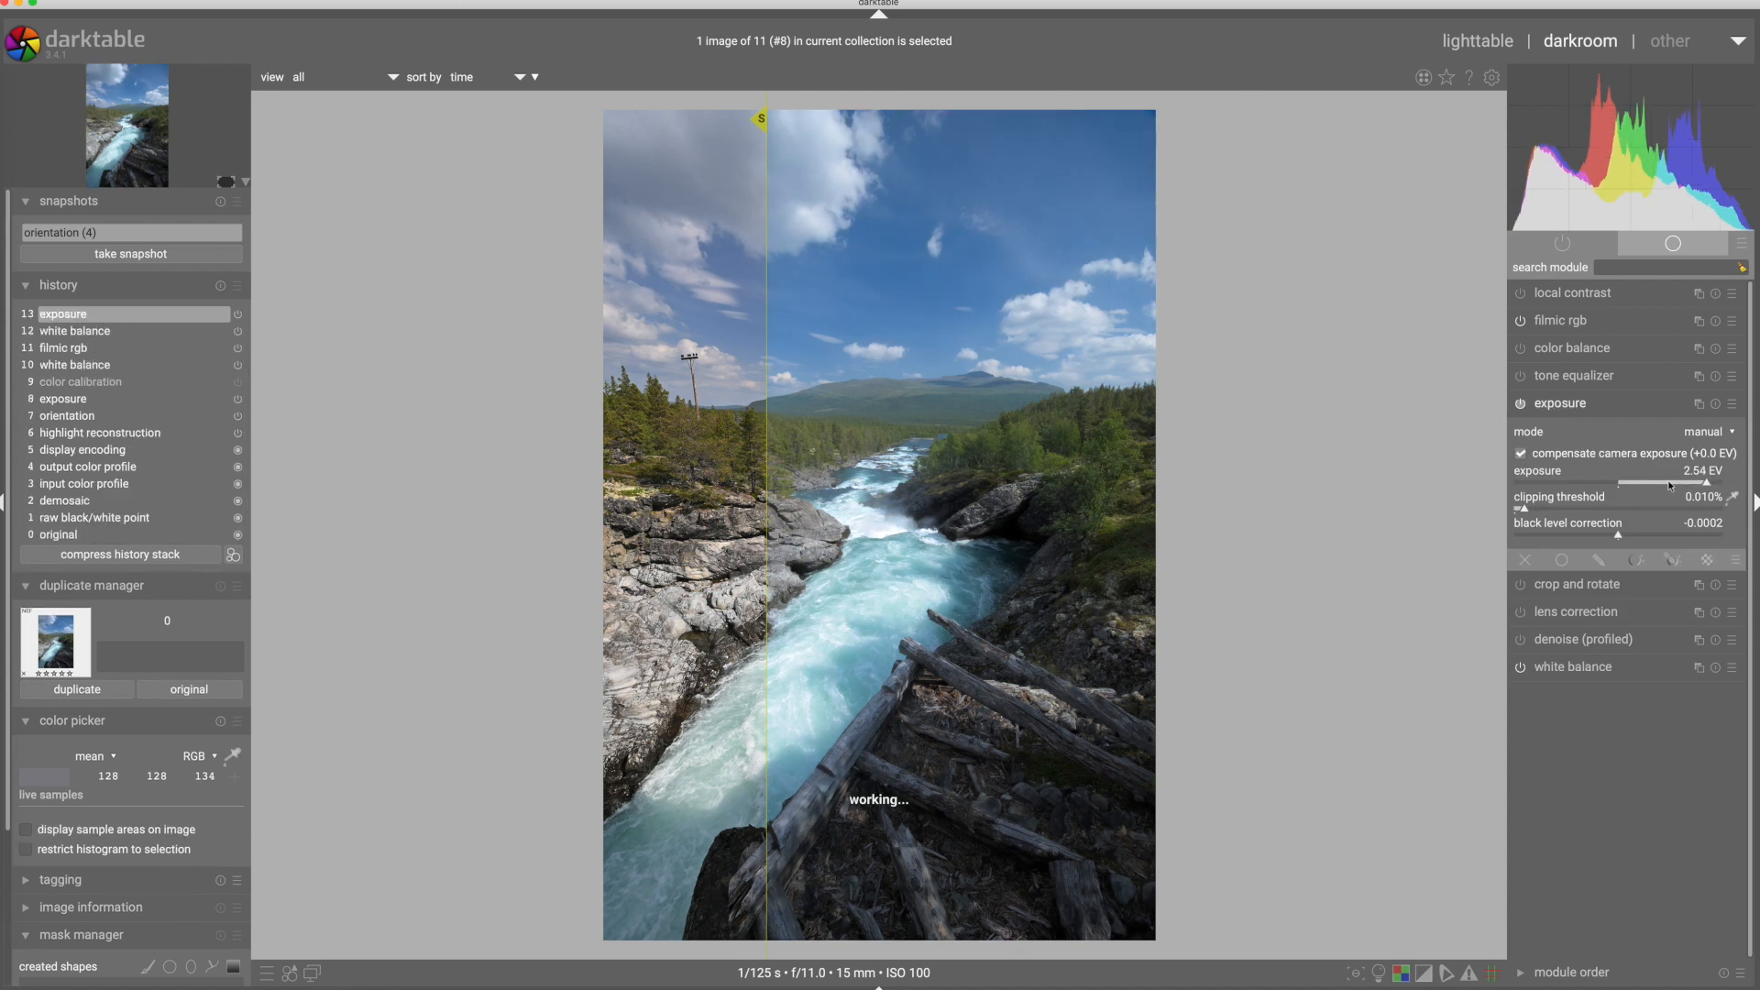
pyautogui.click(1669, 486)
pyautogui.rightClick(1669, 484)
pyautogui.write('2.25')
pyautogui.press('Return')
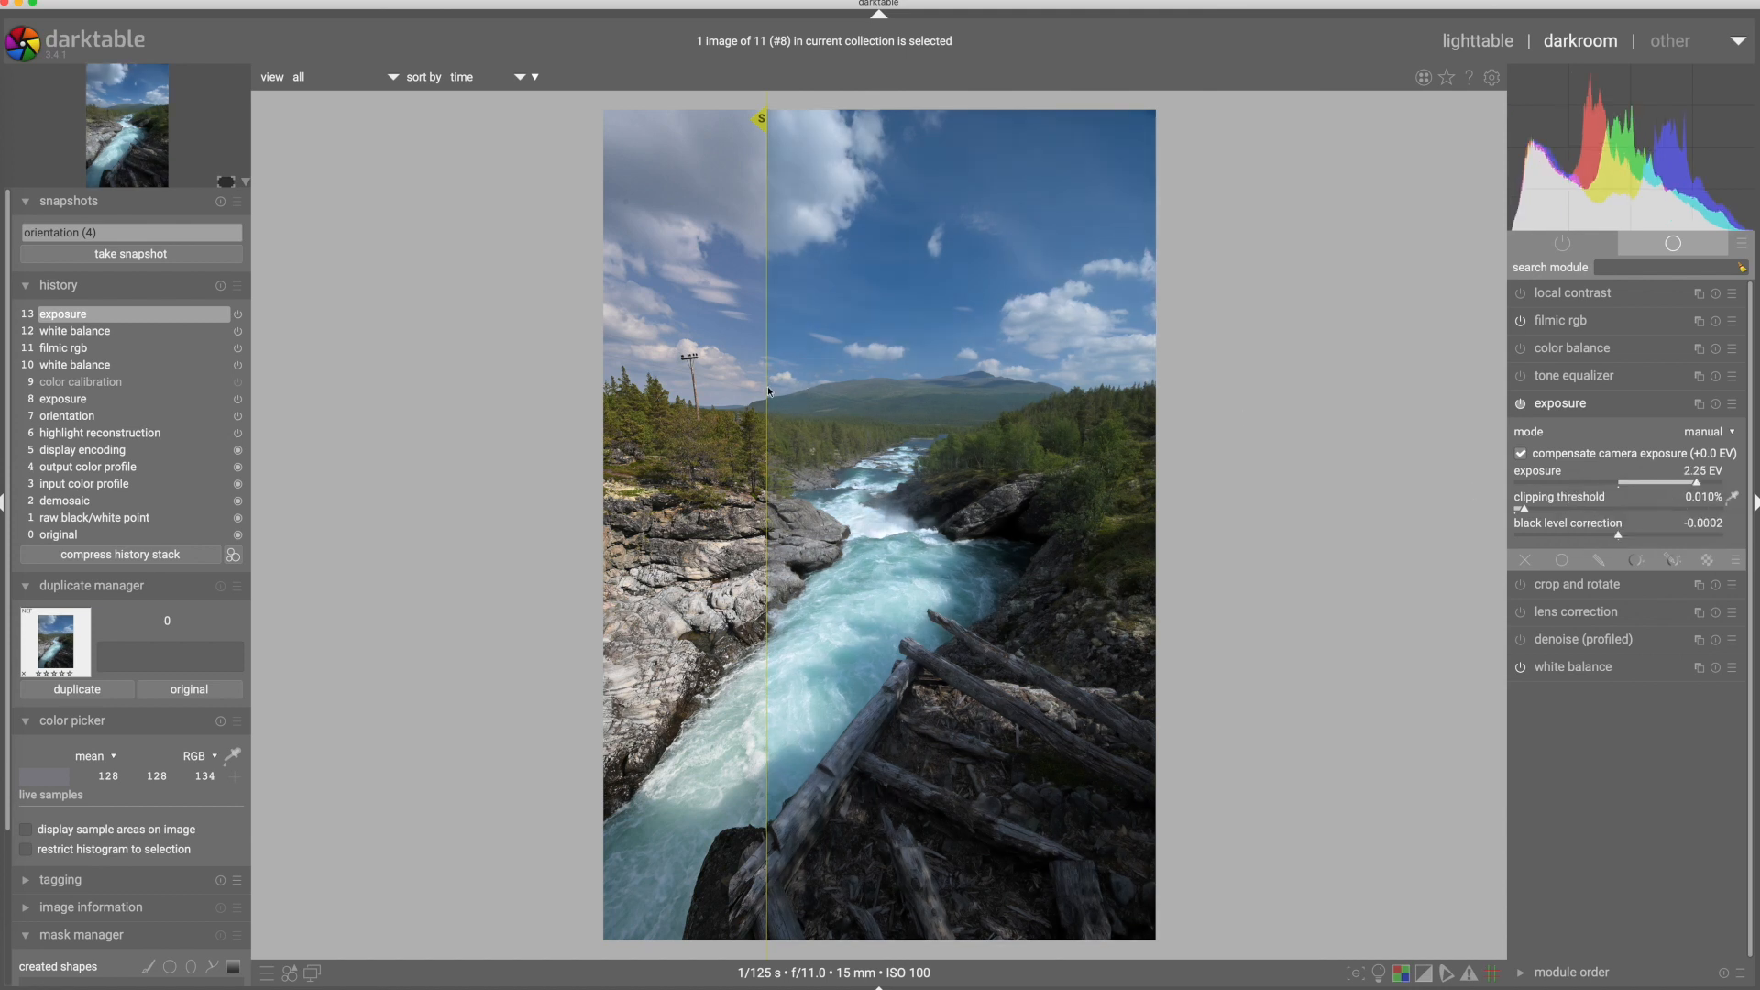
pyautogui.moveTo(768, 388)
pyautogui.mouseDown()
pyautogui.moveTo(947, 383)
pyautogui.moveTo(819, 377)
pyautogui.mouseUp()
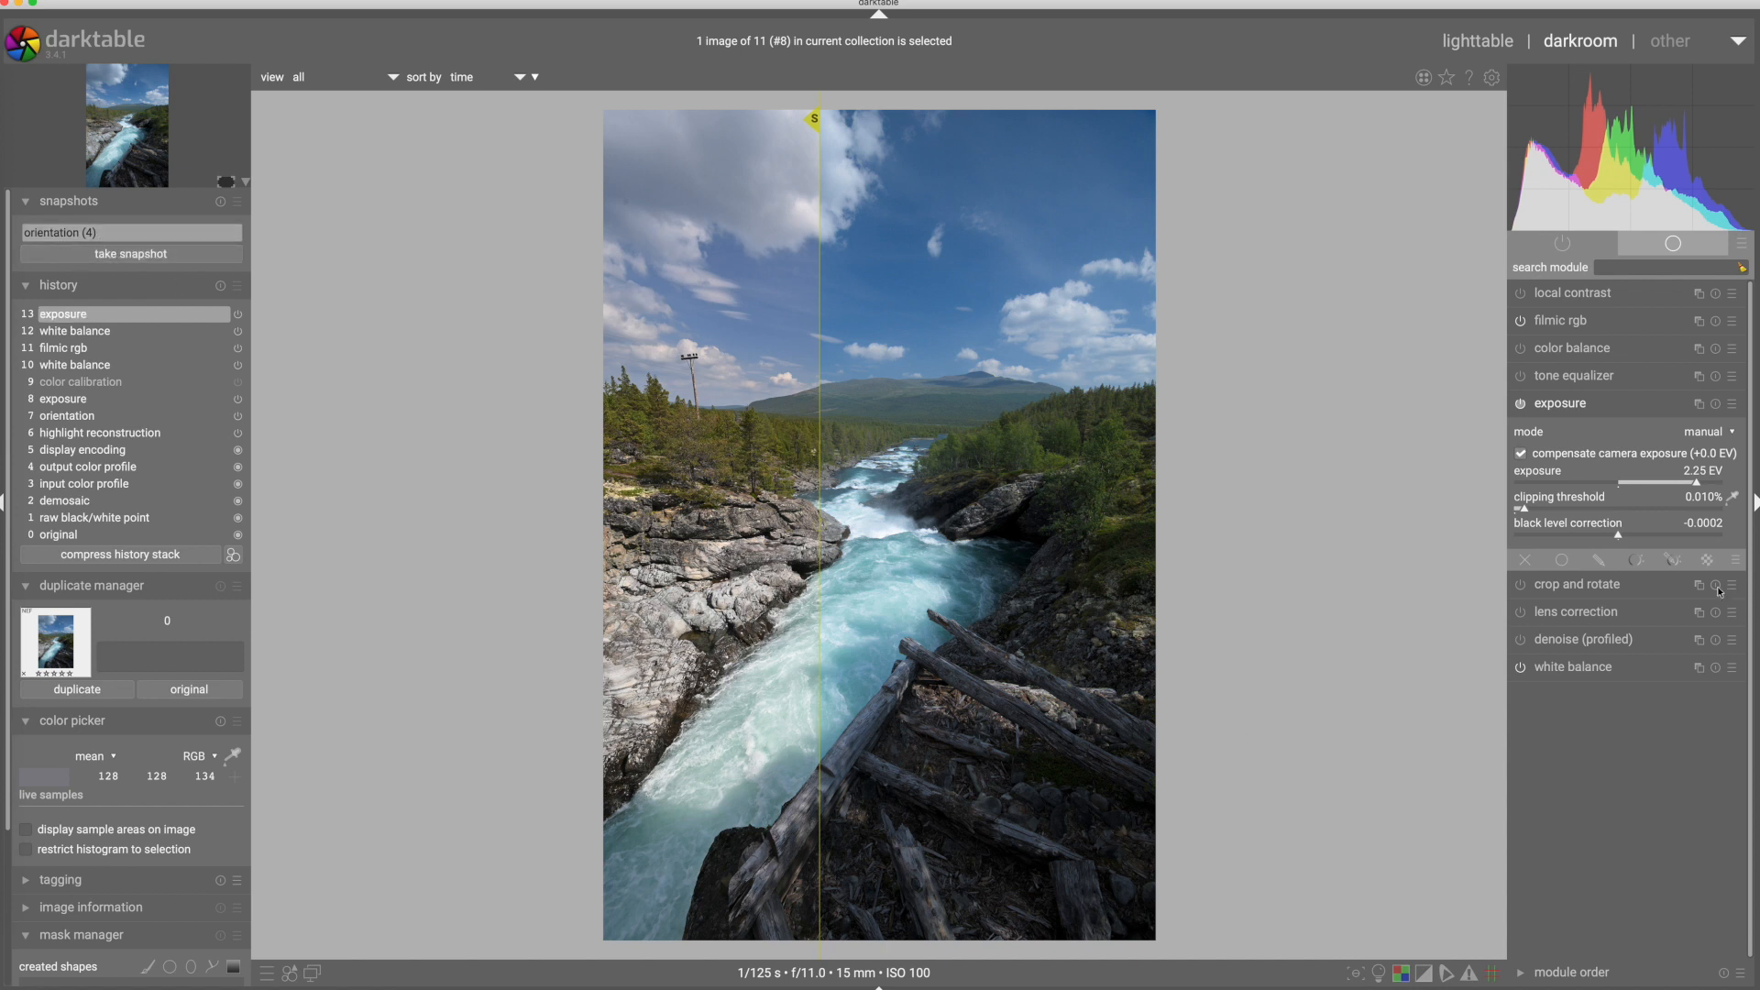
pyautogui.click(1549, 402)
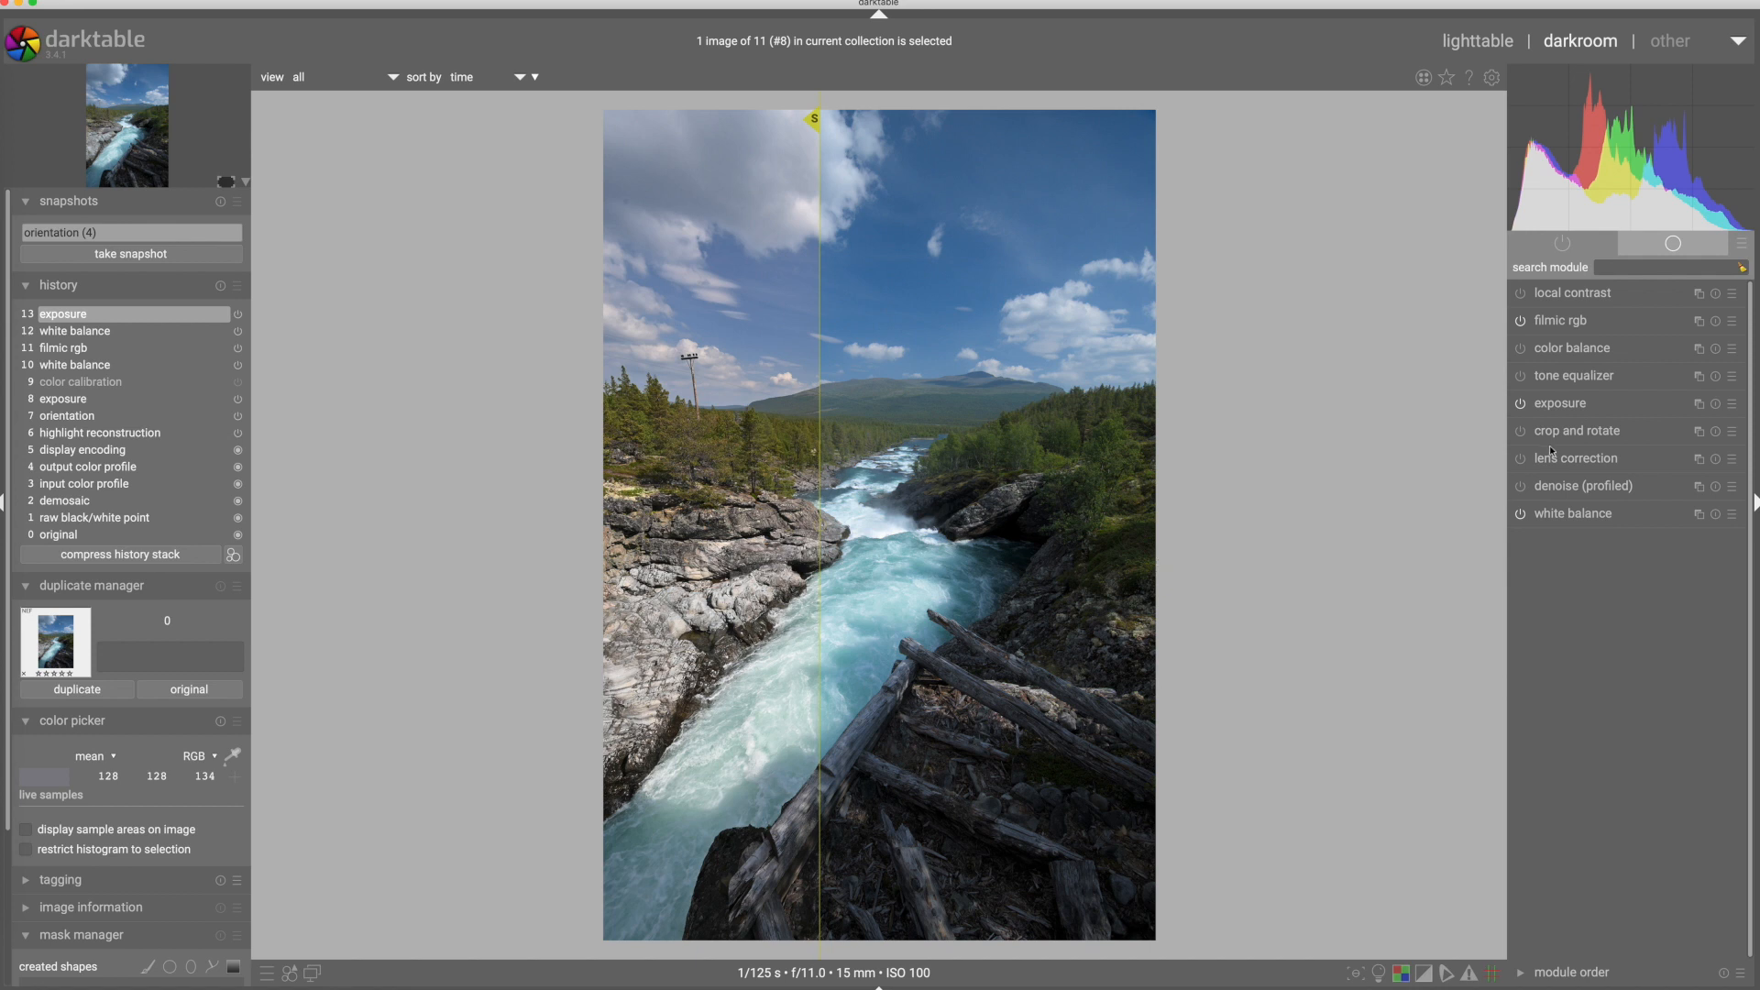
# - In color balance, raise the shadows lift factor to 1.34 % and shift the split line to compare with the snapshot
pyautogui.click(1576, 348)
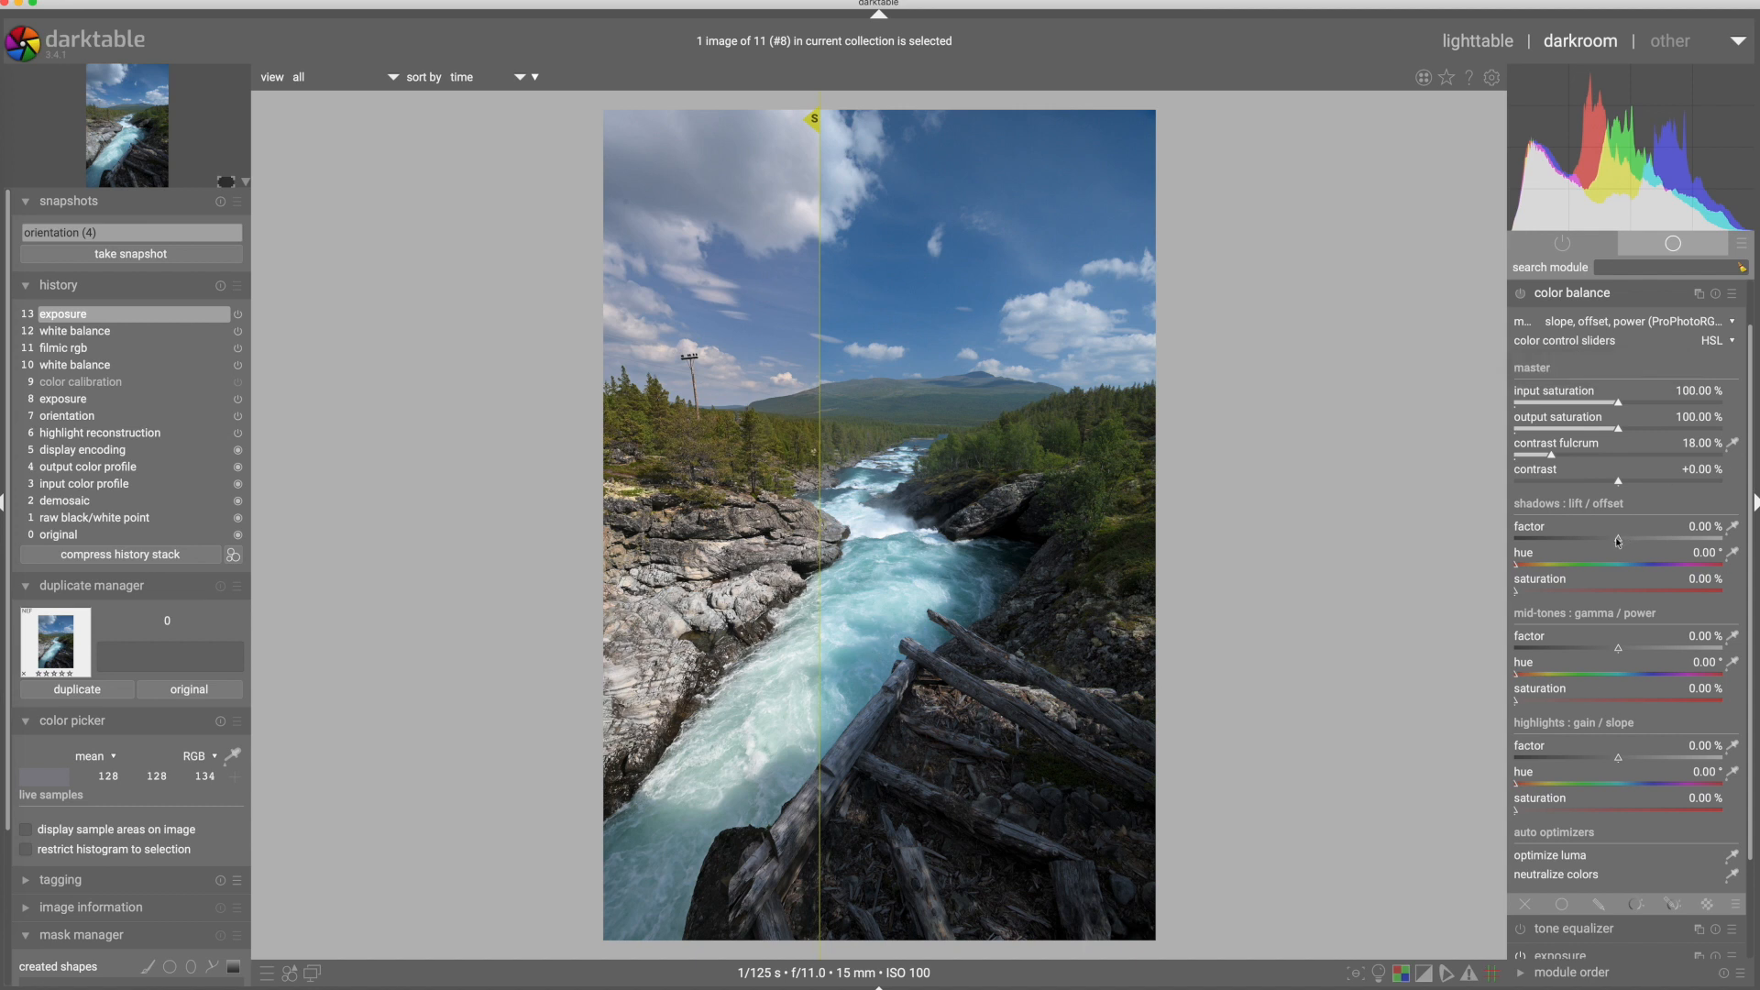
pyautogui.moveTo(1618, 541); pyautogui.dragTo(1641, 540)
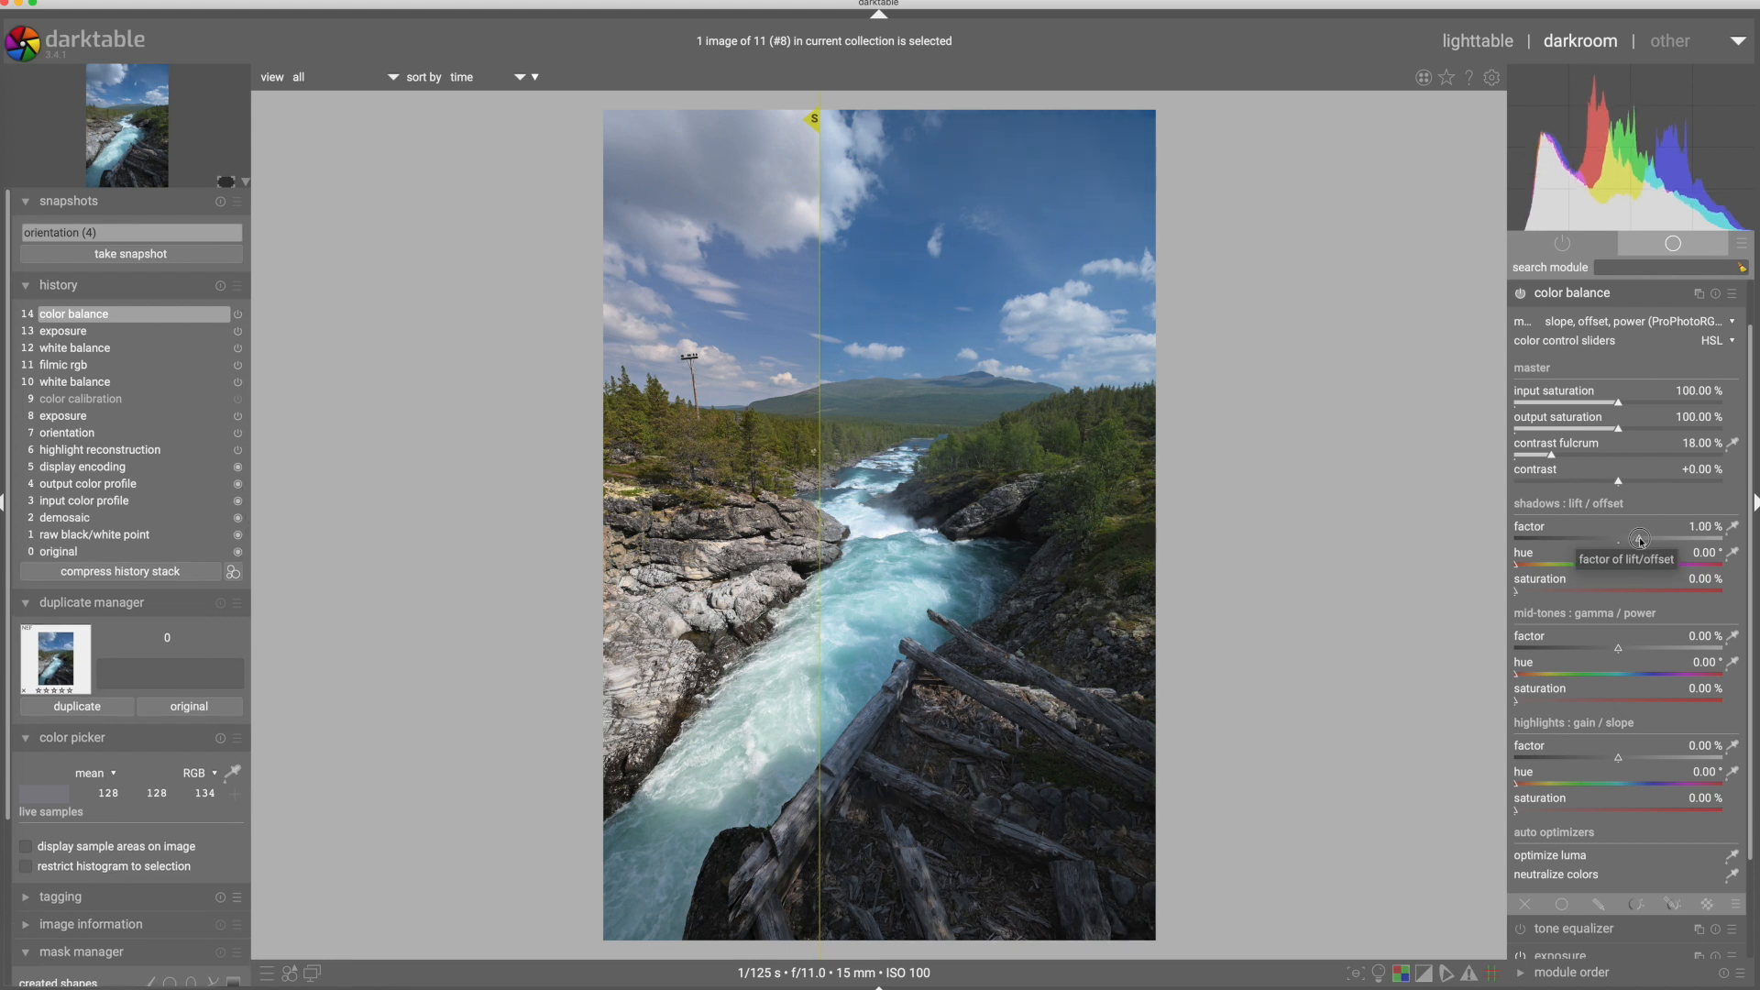
pyautogui.moveTo(1642, 541); pyautogui.dragTo(1647, 540)
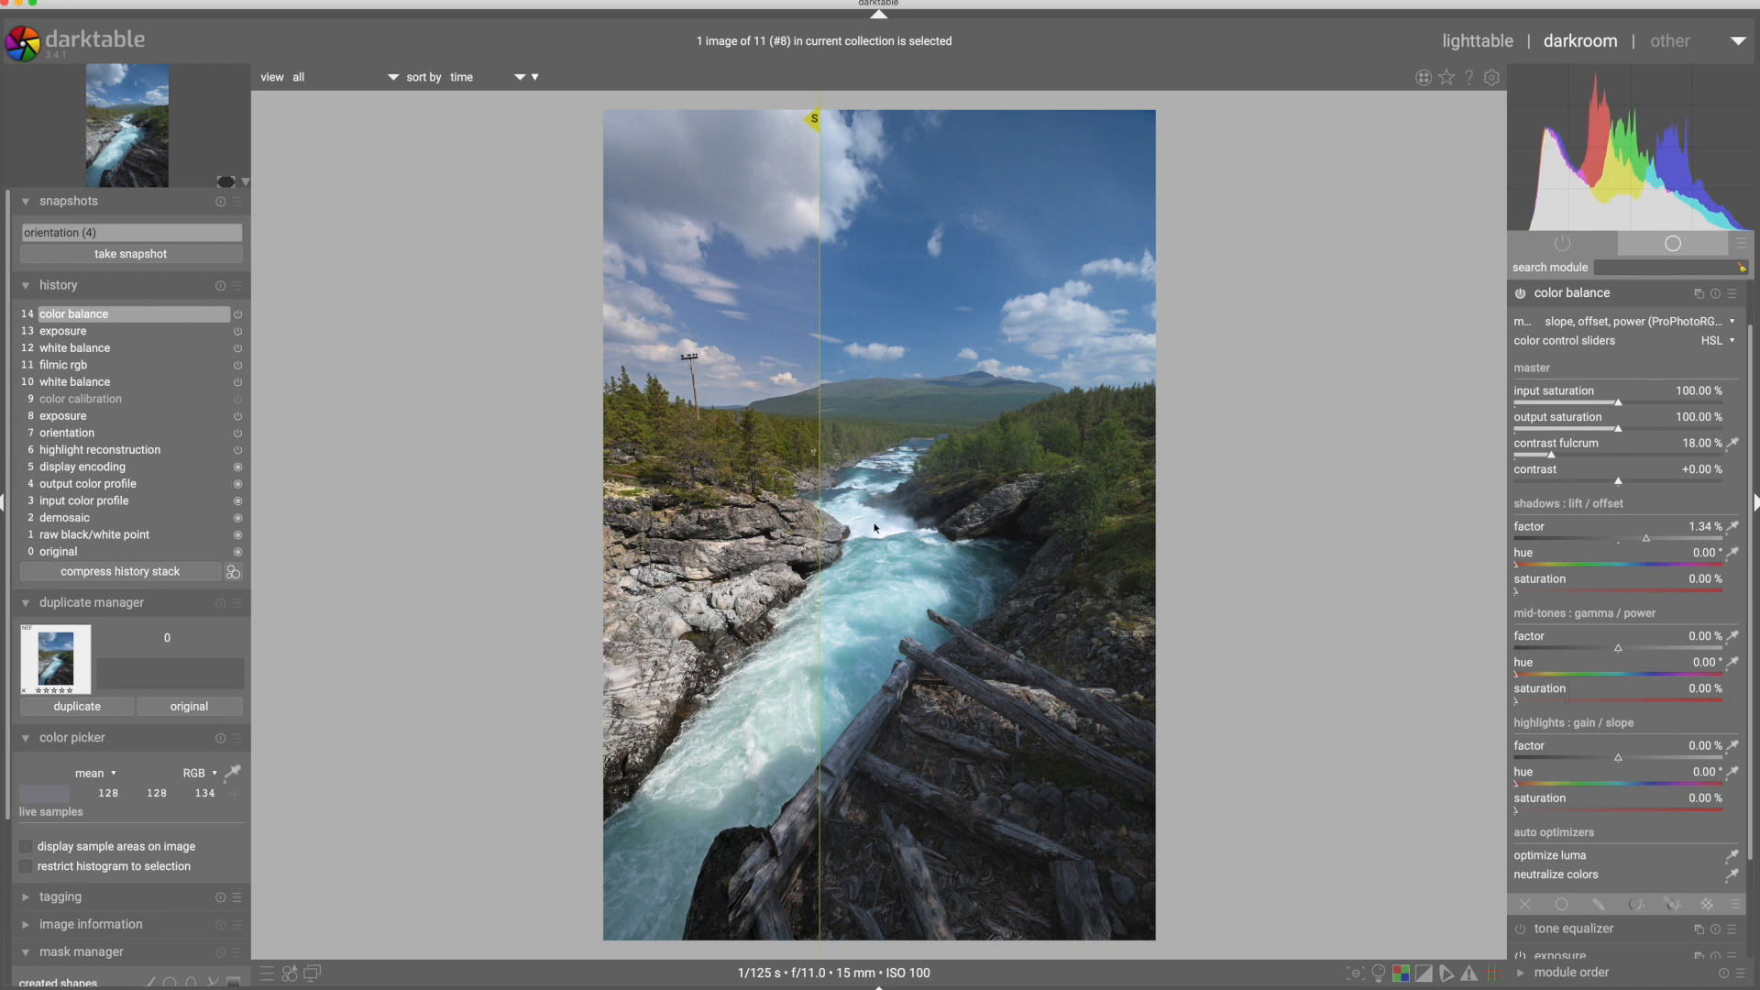
pyautogui.moveTo(896, 404); pyautogui.dragTo(869, 403)
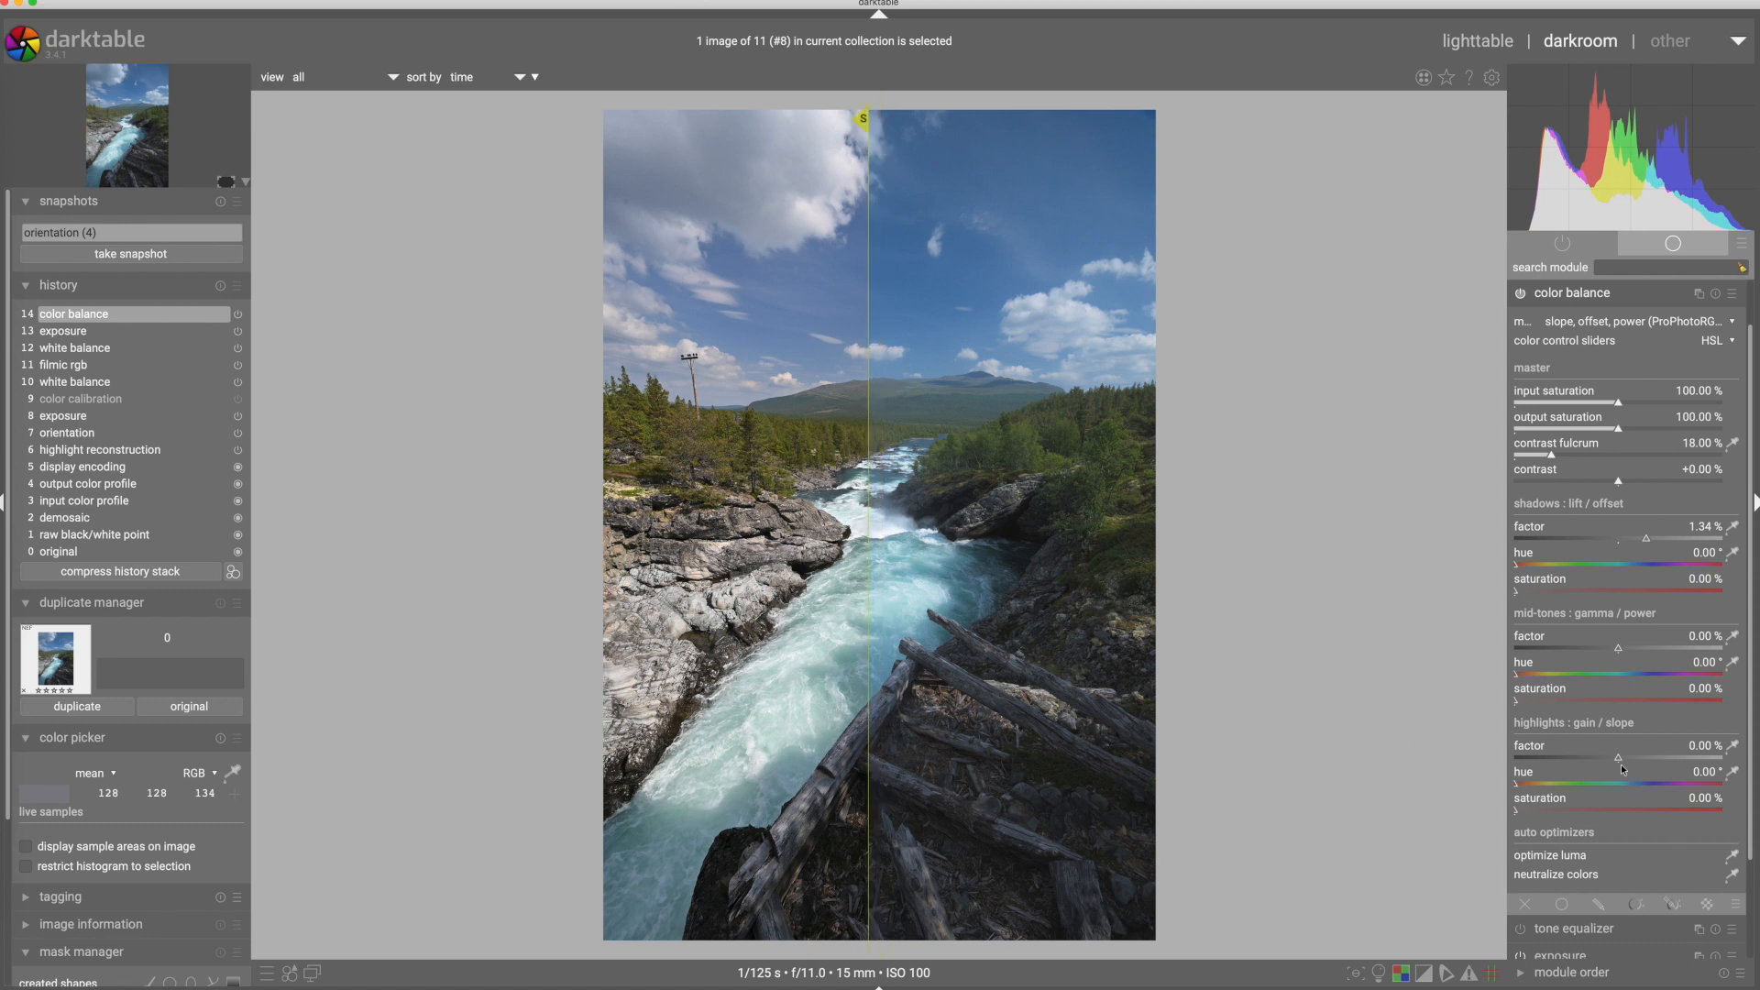
# - Set the color balance factors to -4.24 % for highlights, 4.24 % for mid-tones and 0.97 % for shadows
pyautogui.moveTo(1617, 756); pyautogui.dragTo(1611, 760)
pyautogui.moveTo(1619, 649); pyautogui.dragTo(1631, 649)
pyautogui.click(1640, 540)
pyautogui.scroll(-3, 1640, 540)
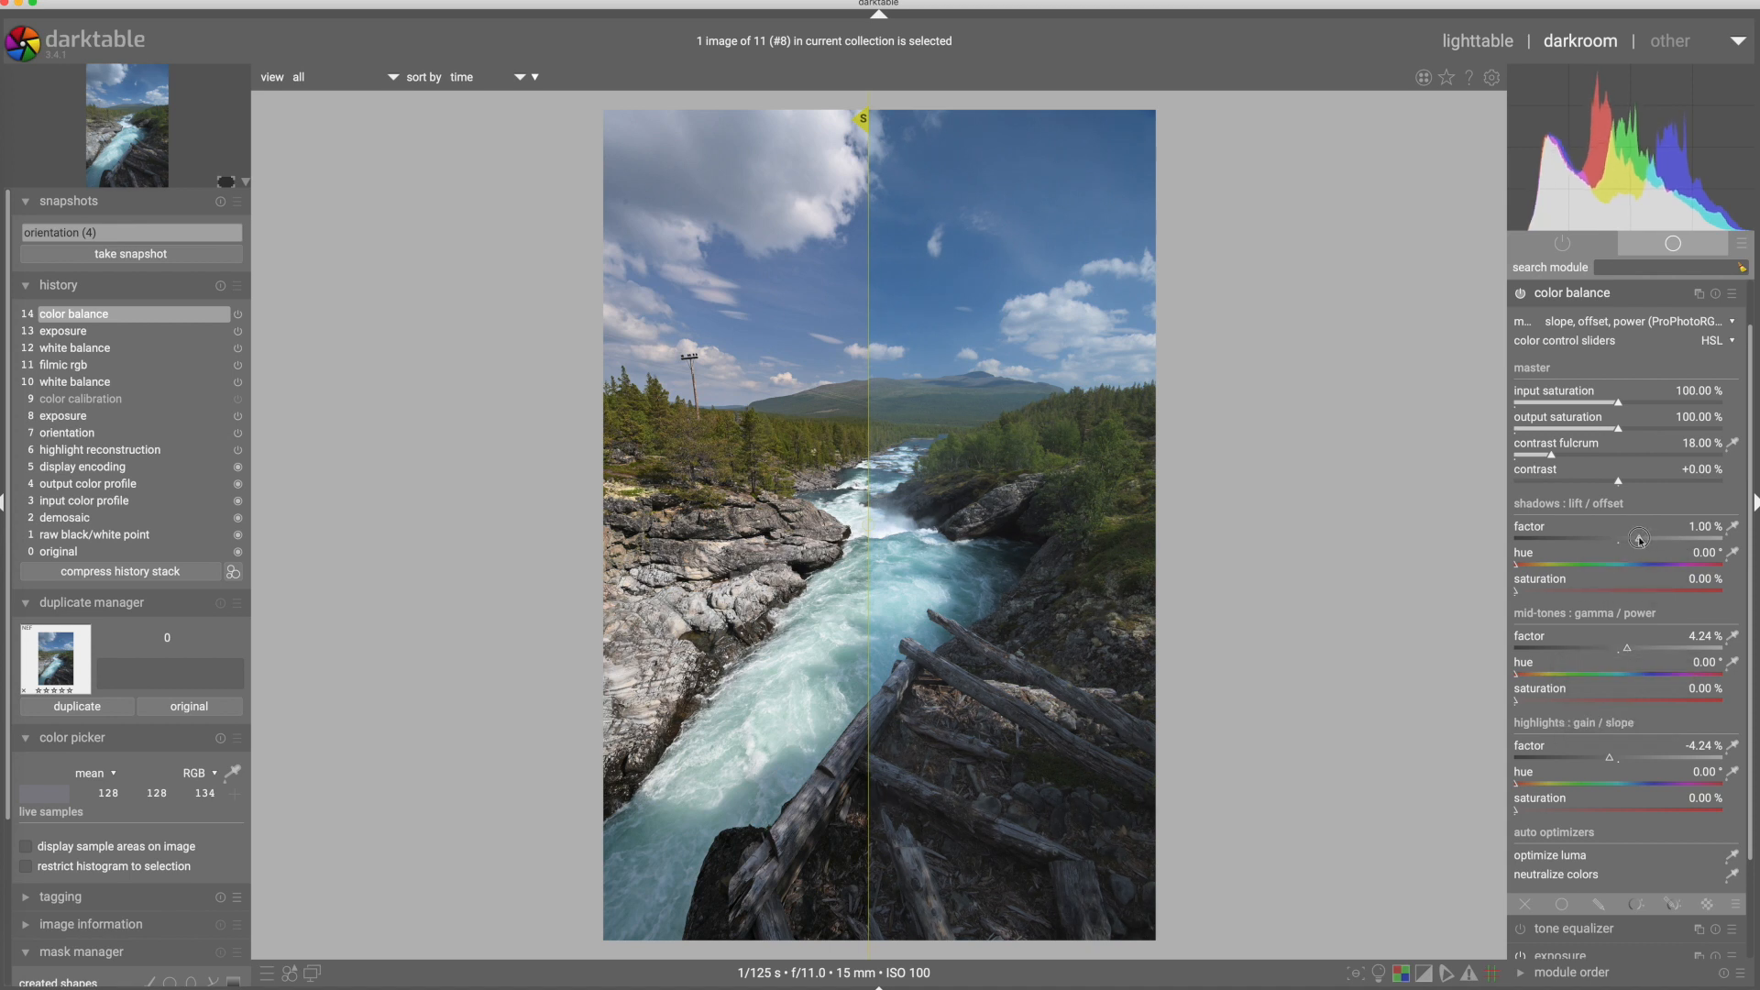
# - Lower the shadows lift factor to 0.56 % while comparing the logs and trees with the snapshot at different split positions
pyautogui.moveTo(857, 702); pyautogui.dragTo(997, 704)
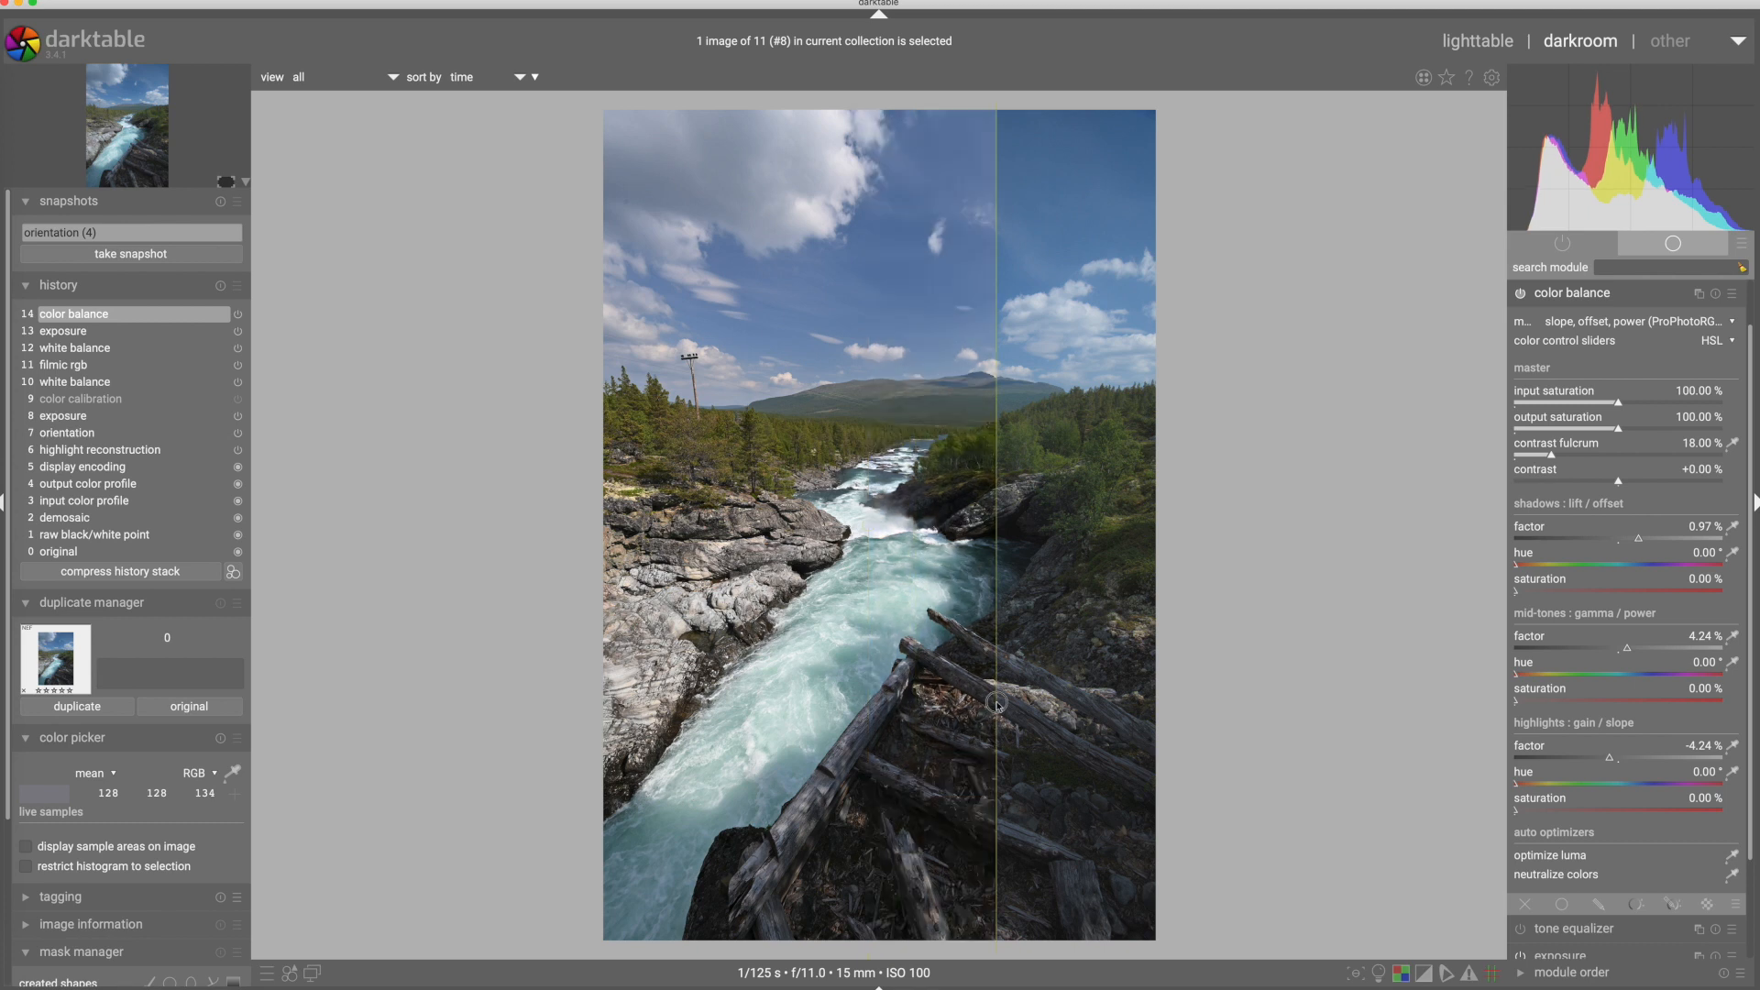
pyautogui.click(865, 694)
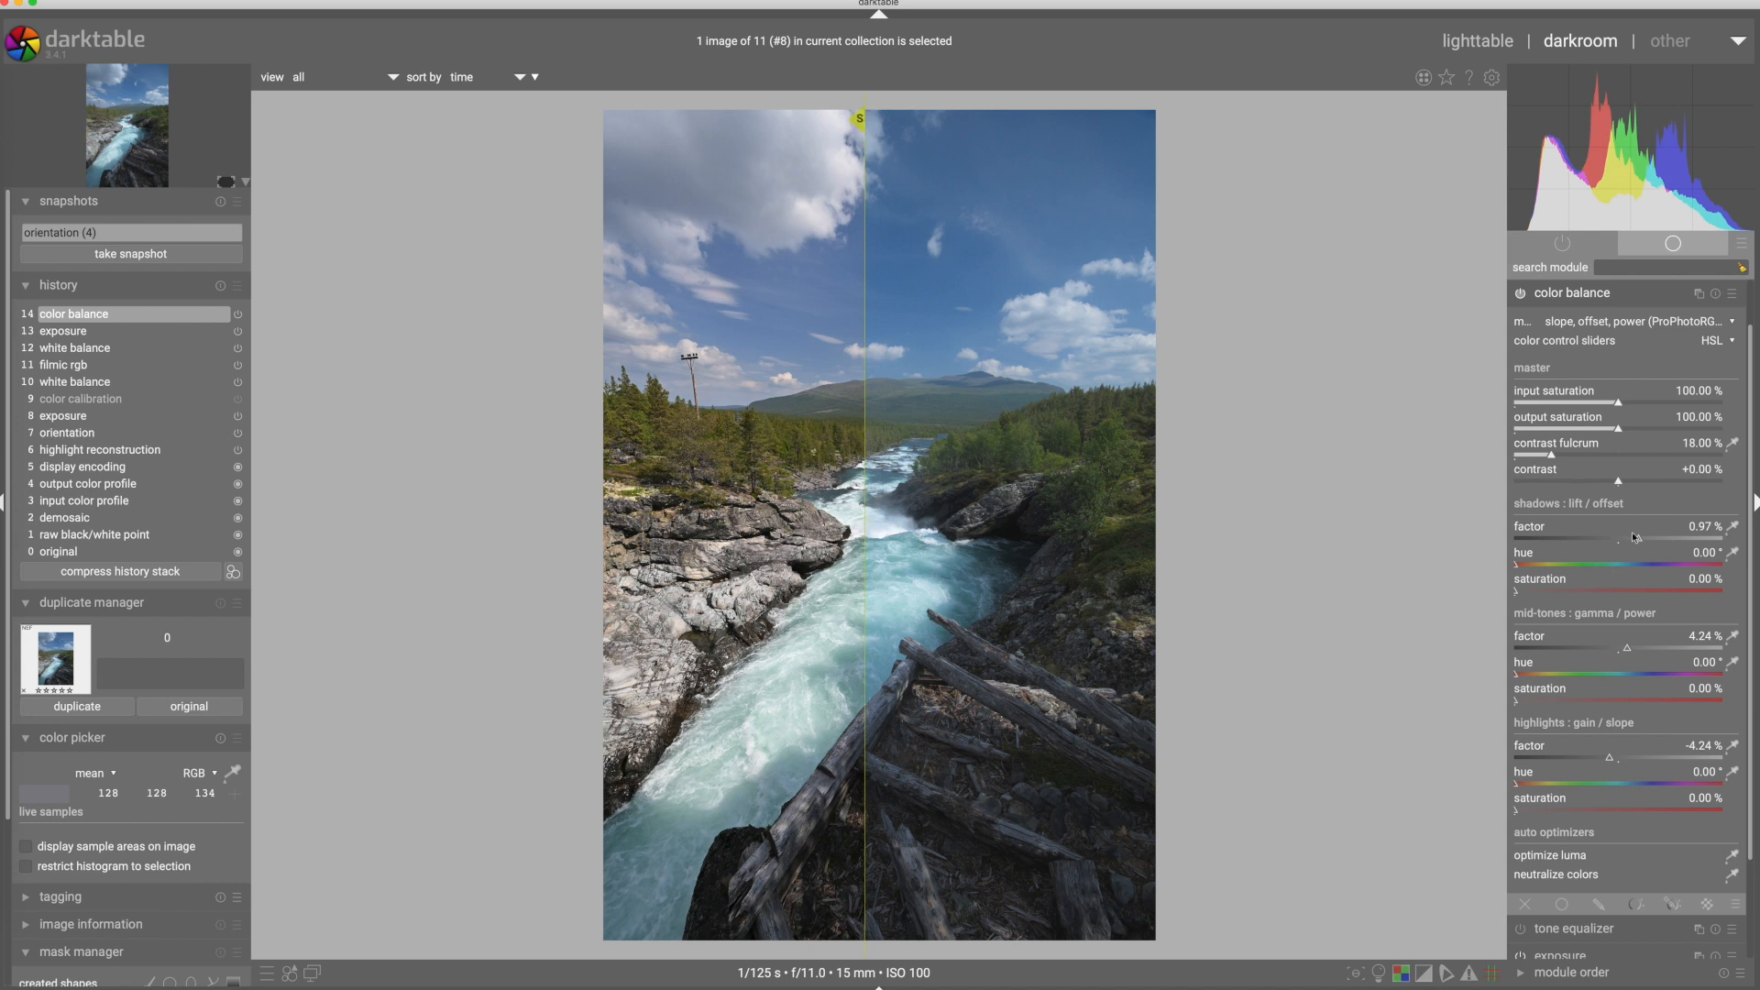
pyautogui.moveTo(1637, 540); pyautogui.dragTo(1630, 540)
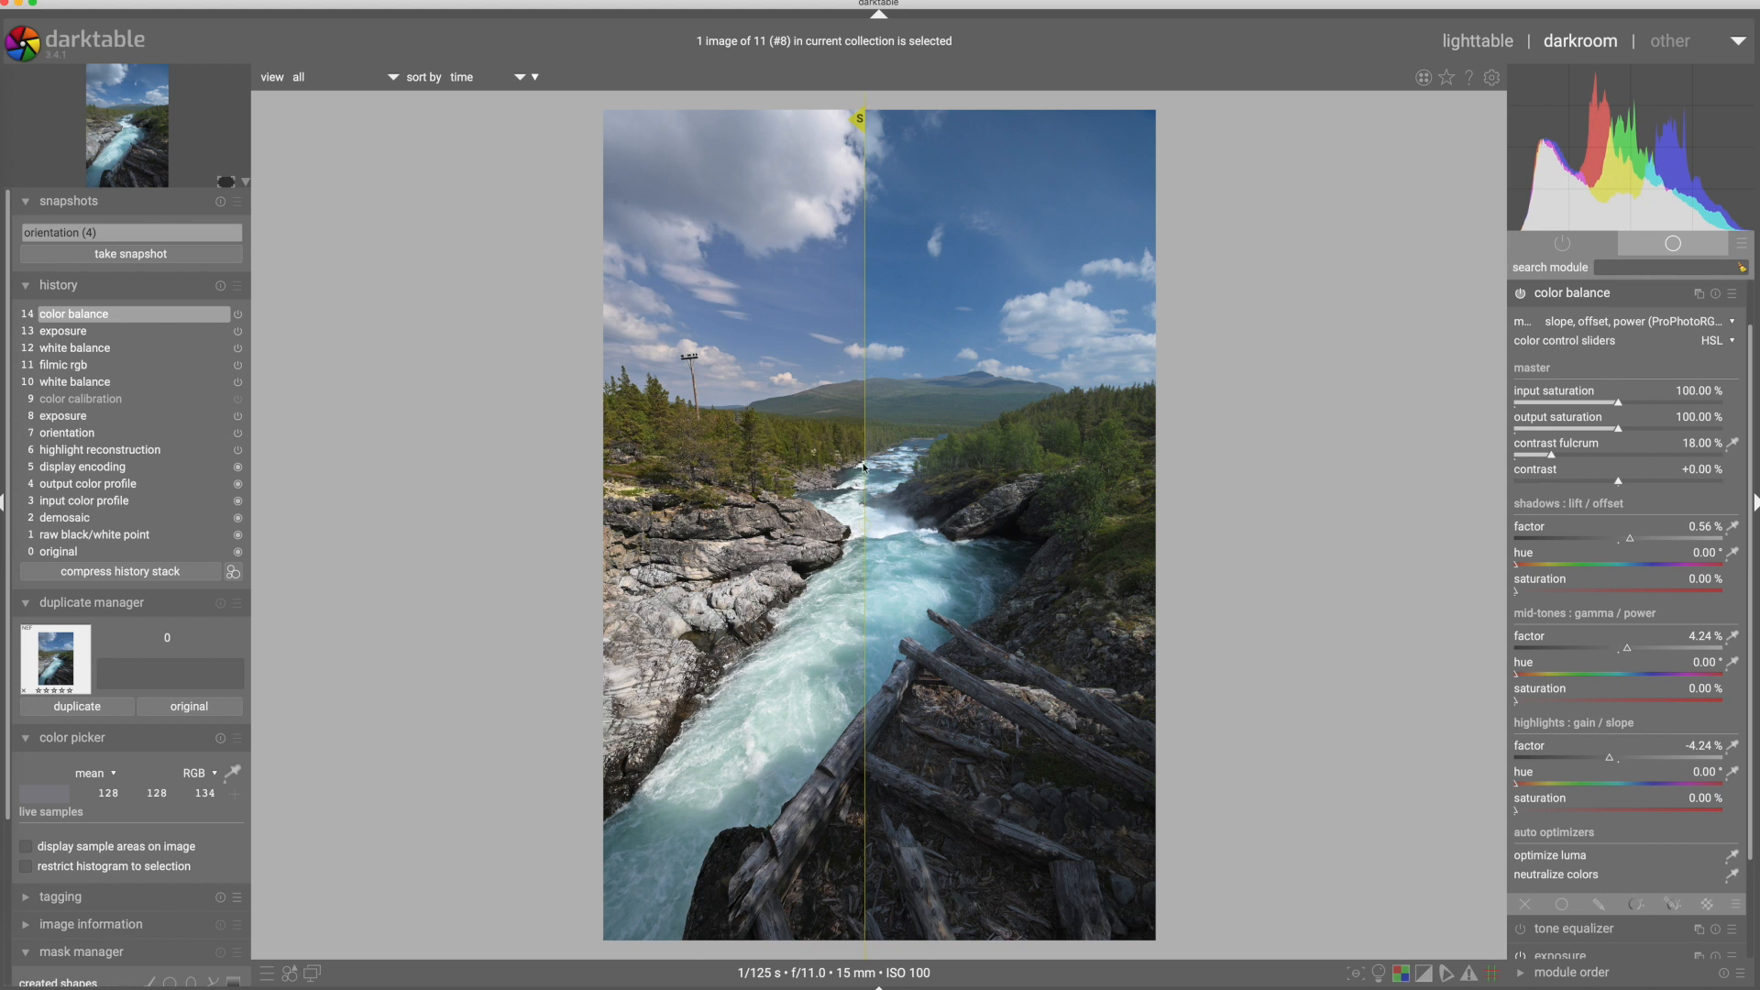
pyautogui.moveTo(865, 465); pyautogui.dragTo(1062, 458)
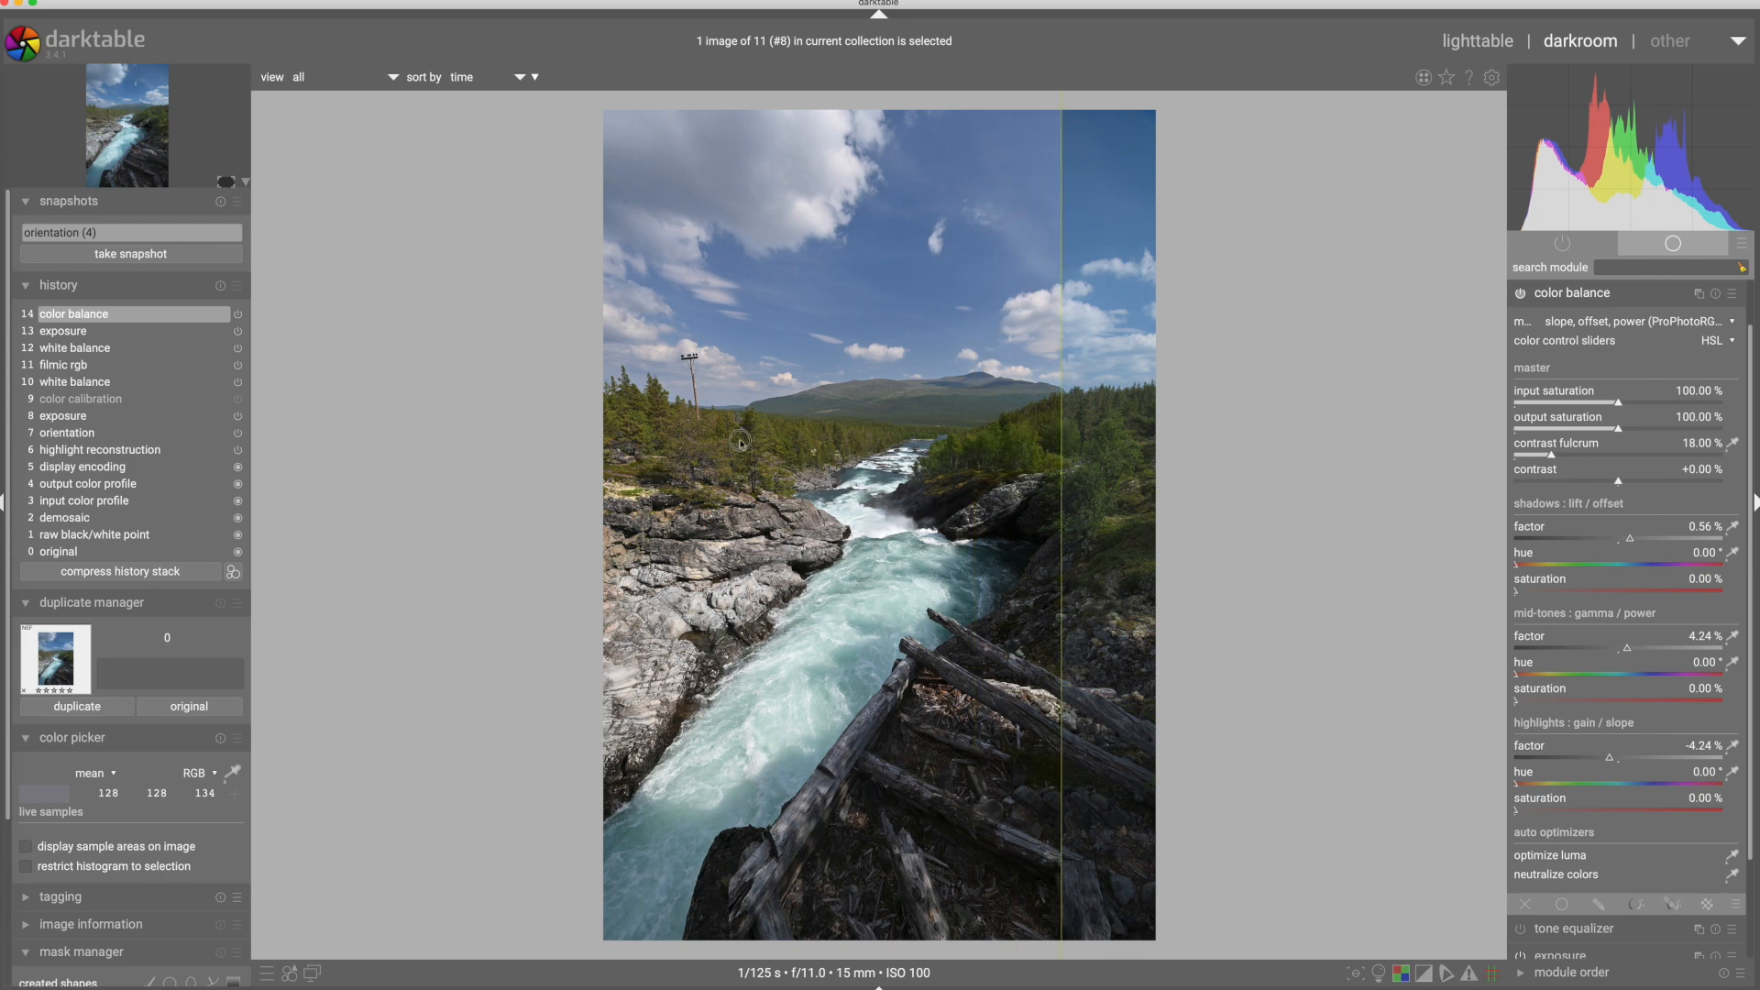
pyautogui.moveTo(729, 440); pyautogui.dragTo(945, 467)
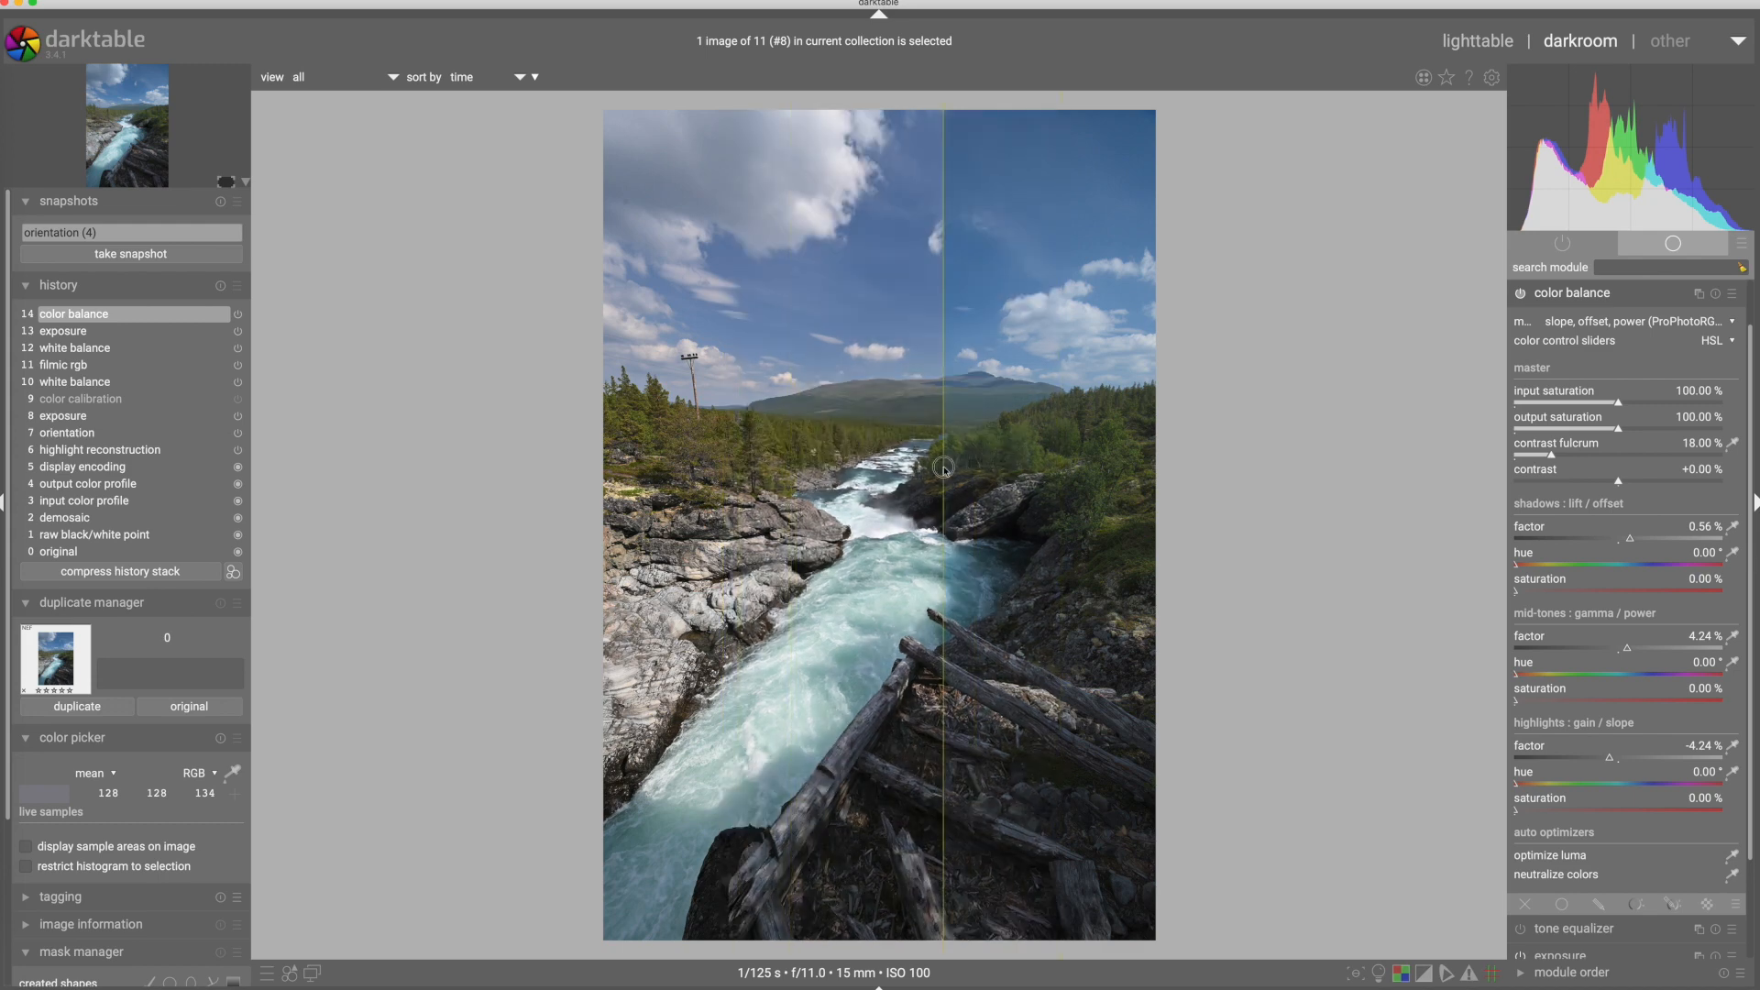
# - Sample the contrast fulcrum from the image as 16.56 % and raise the color balance contrast to +17.80 %, checking against the snapshot
pyautogui.click(1733, 444)
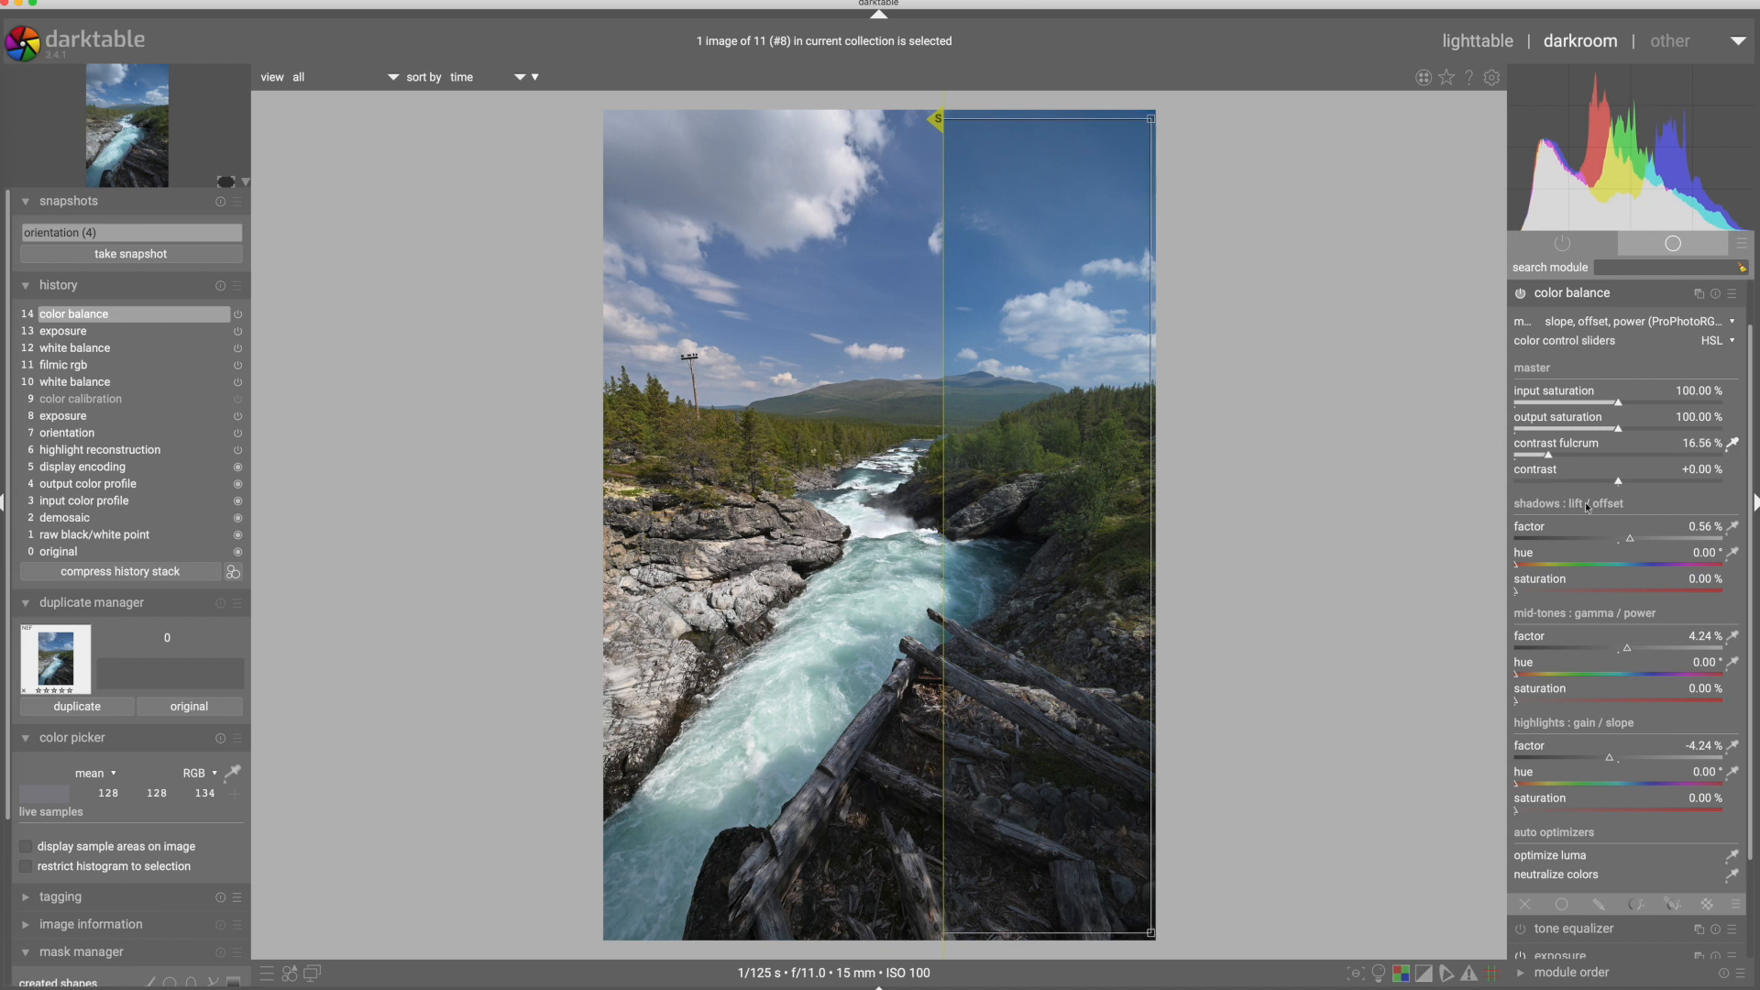
pyautogui.moveTo(1622, 483); pyautogui.dragTo(1628, 483)
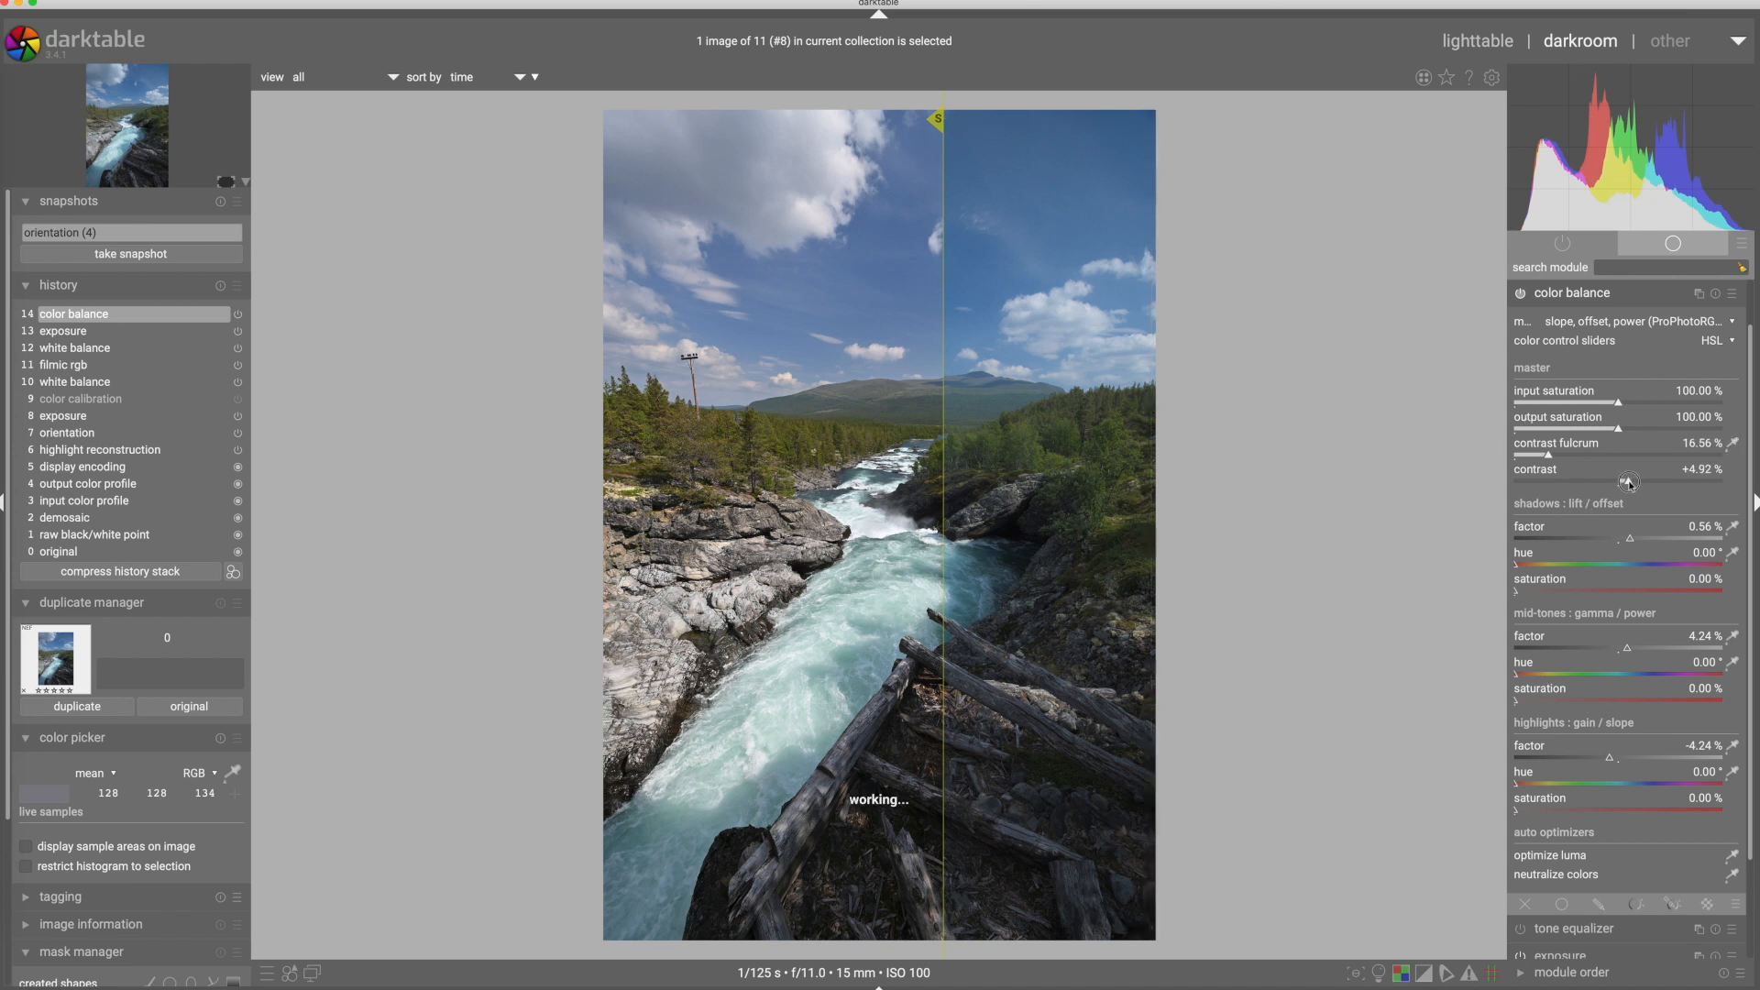
pyautogui.moveTo(1628, 484); pyautogui.dragTo(1647, 483)
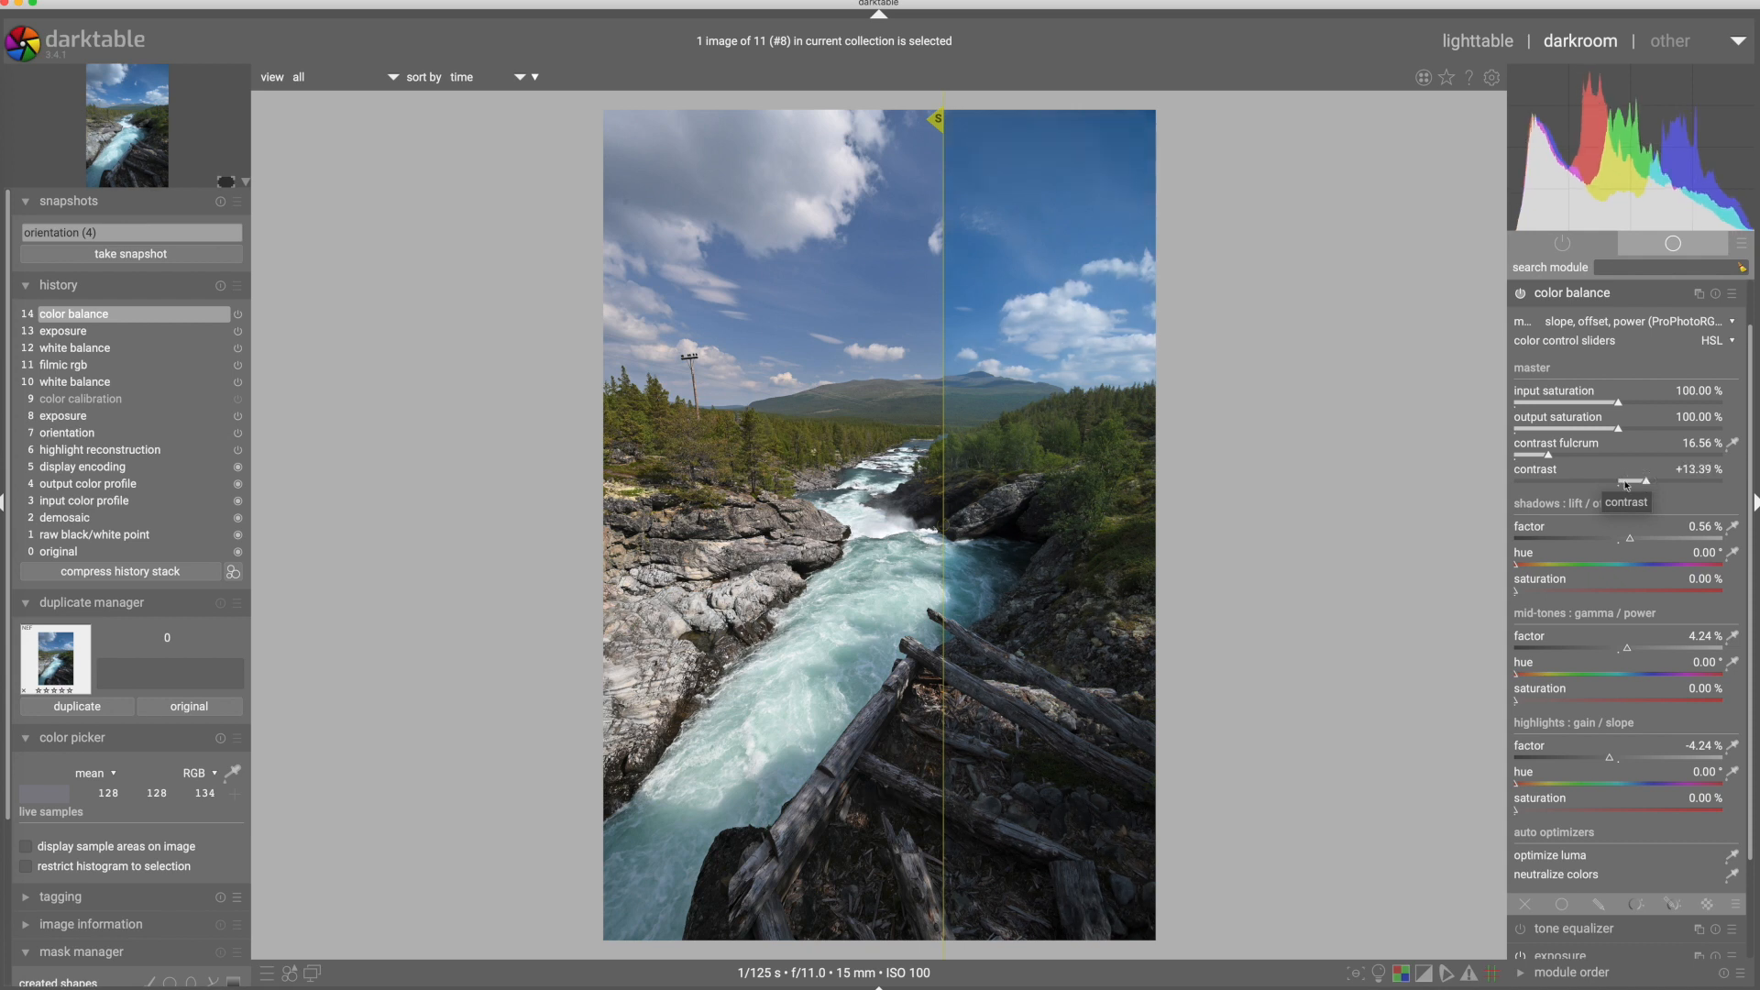
pyautogui.moveTo(943, 481); pyautogui.dragTo(766, 481)
pyautogui.click(904, 478)
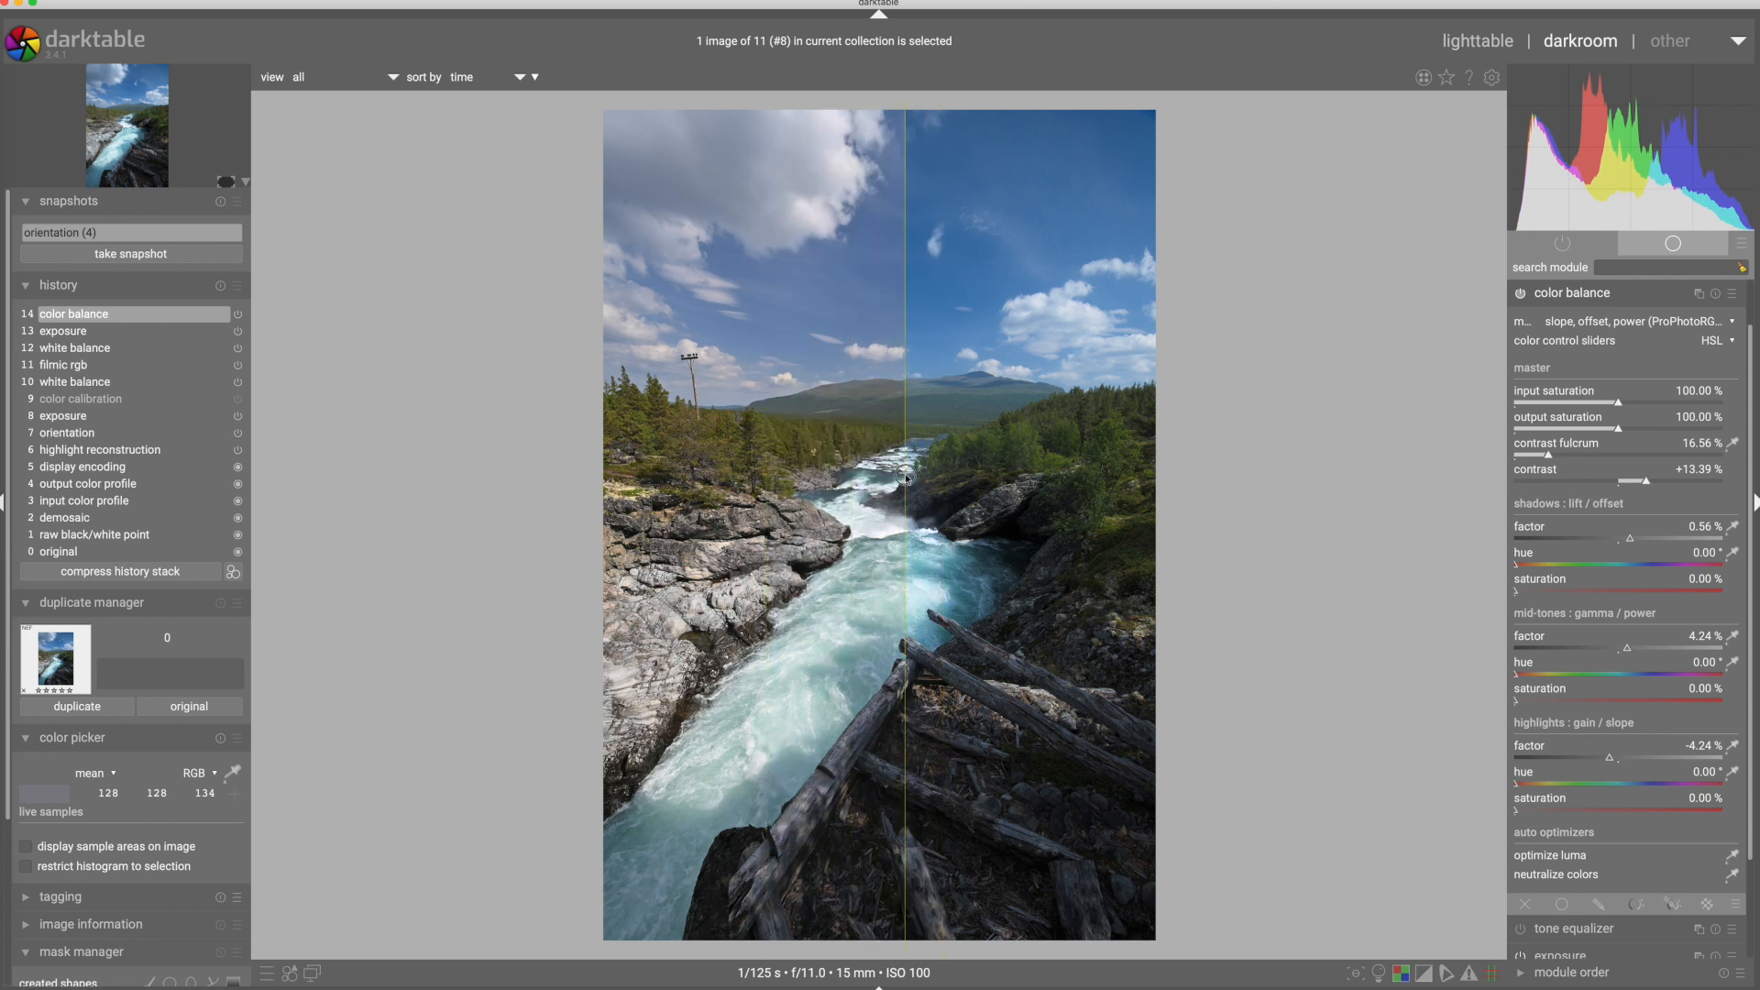
pyautogui.moveTo(1650, 487); pyautogui.dragTo(1655, 483)
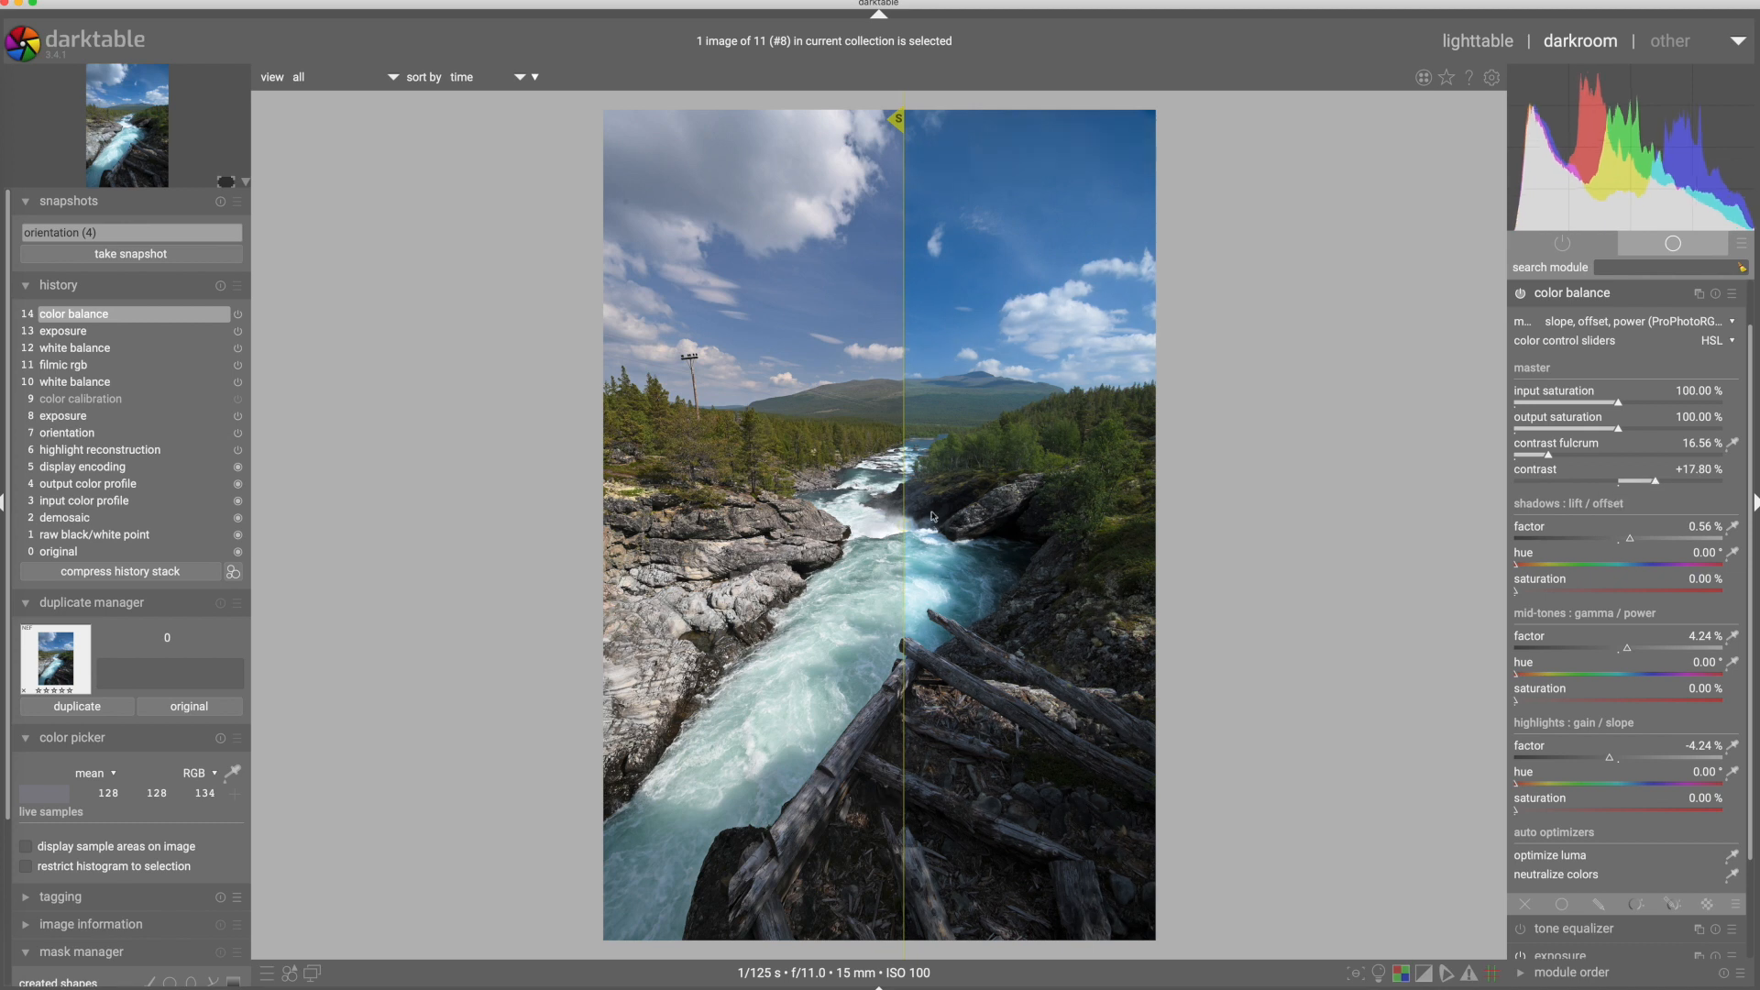
# - Compare the contrast edit with the JPEG snapshot by rotating and shifting the split line, and collapse color balance
pyautogui.click(886, 523)
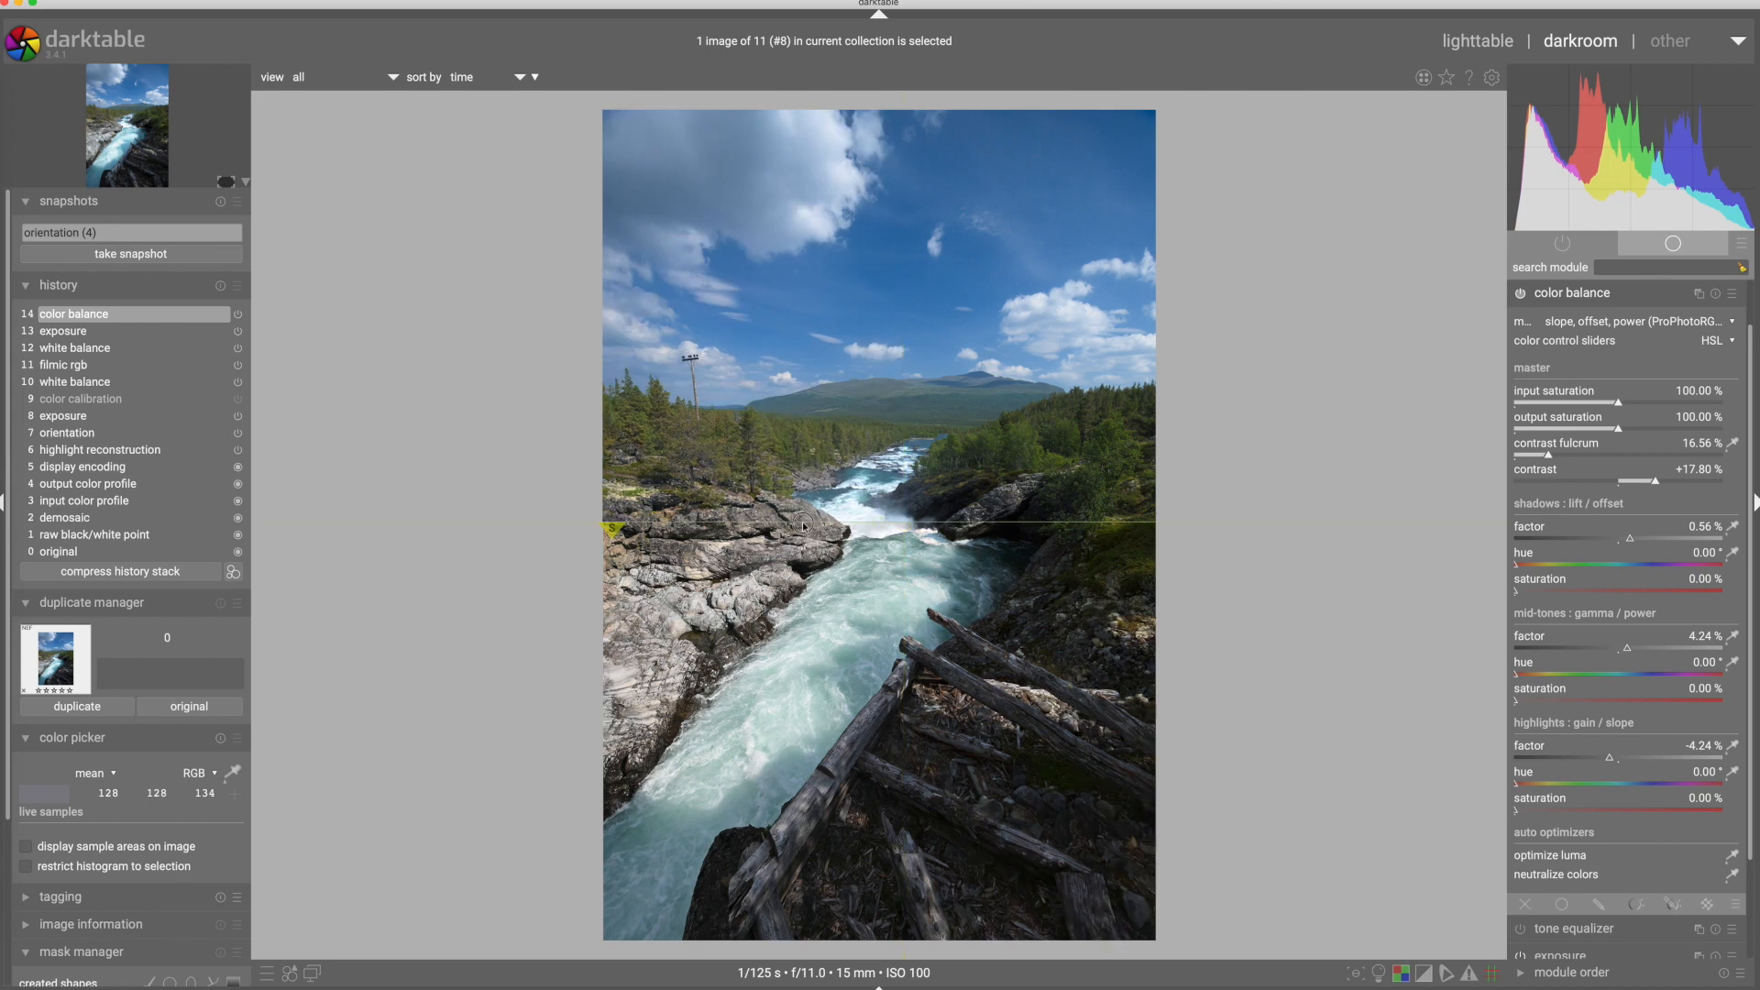
pyautogui.click(879, 524)
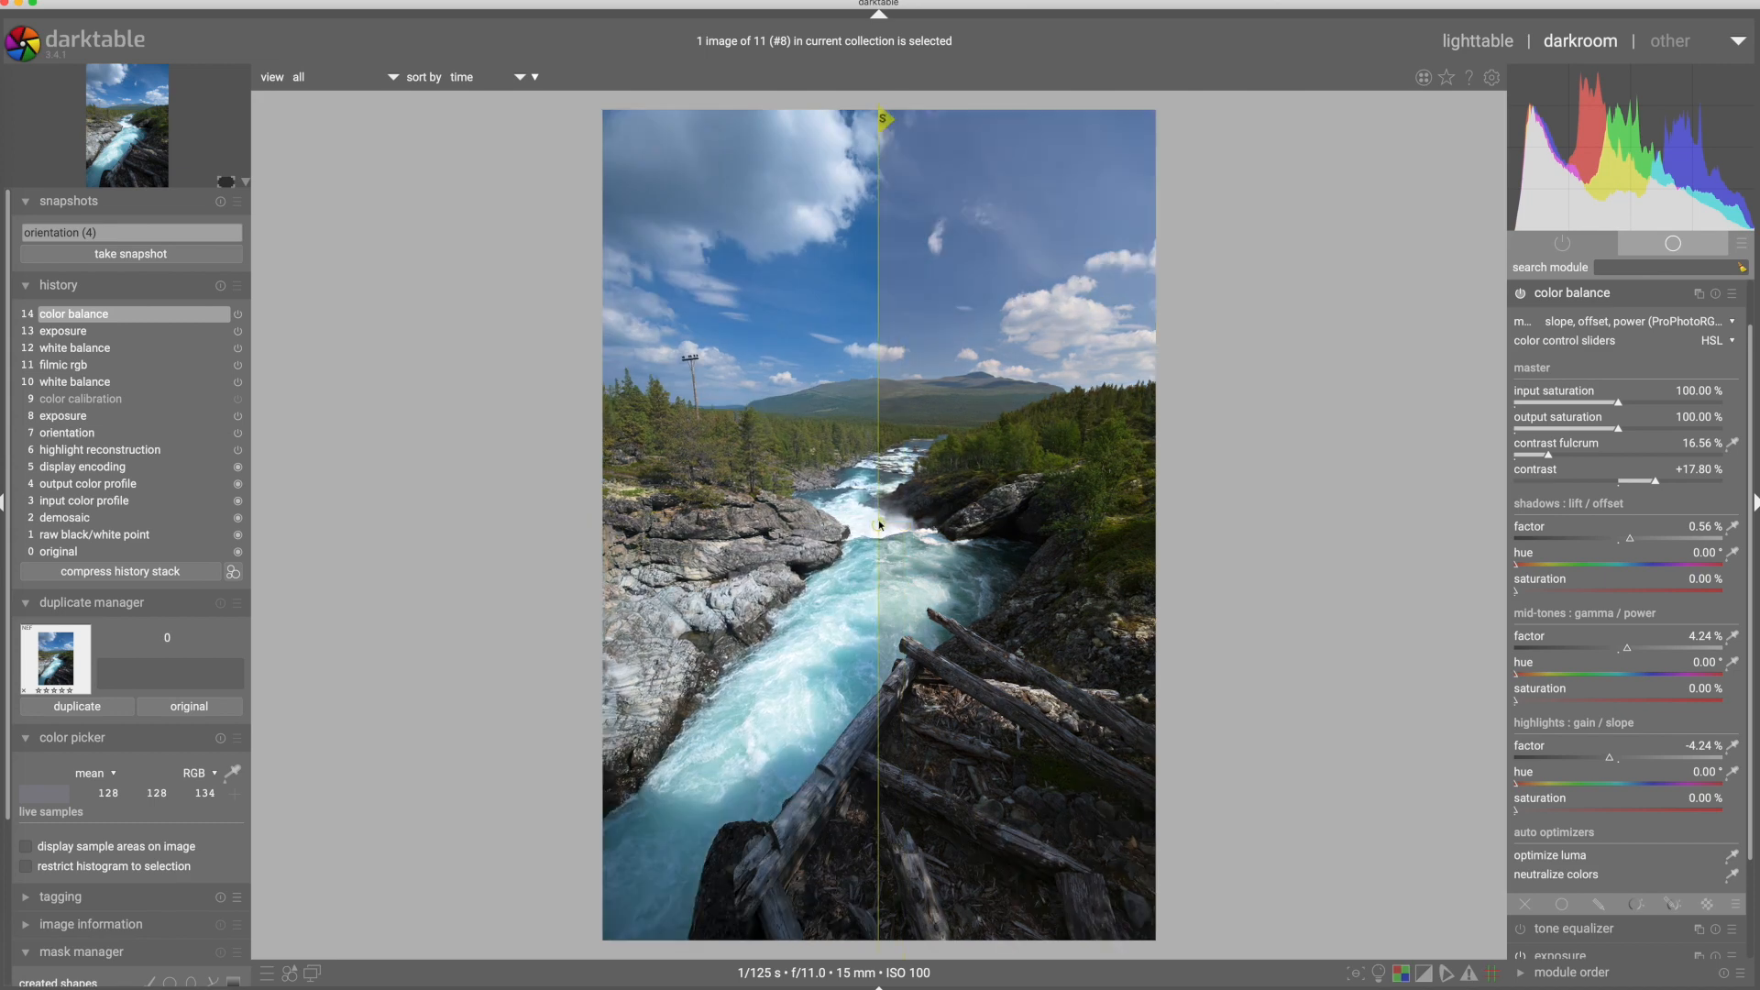
pyautogui.click(879, 524)
pyautogui.click(879, 525)
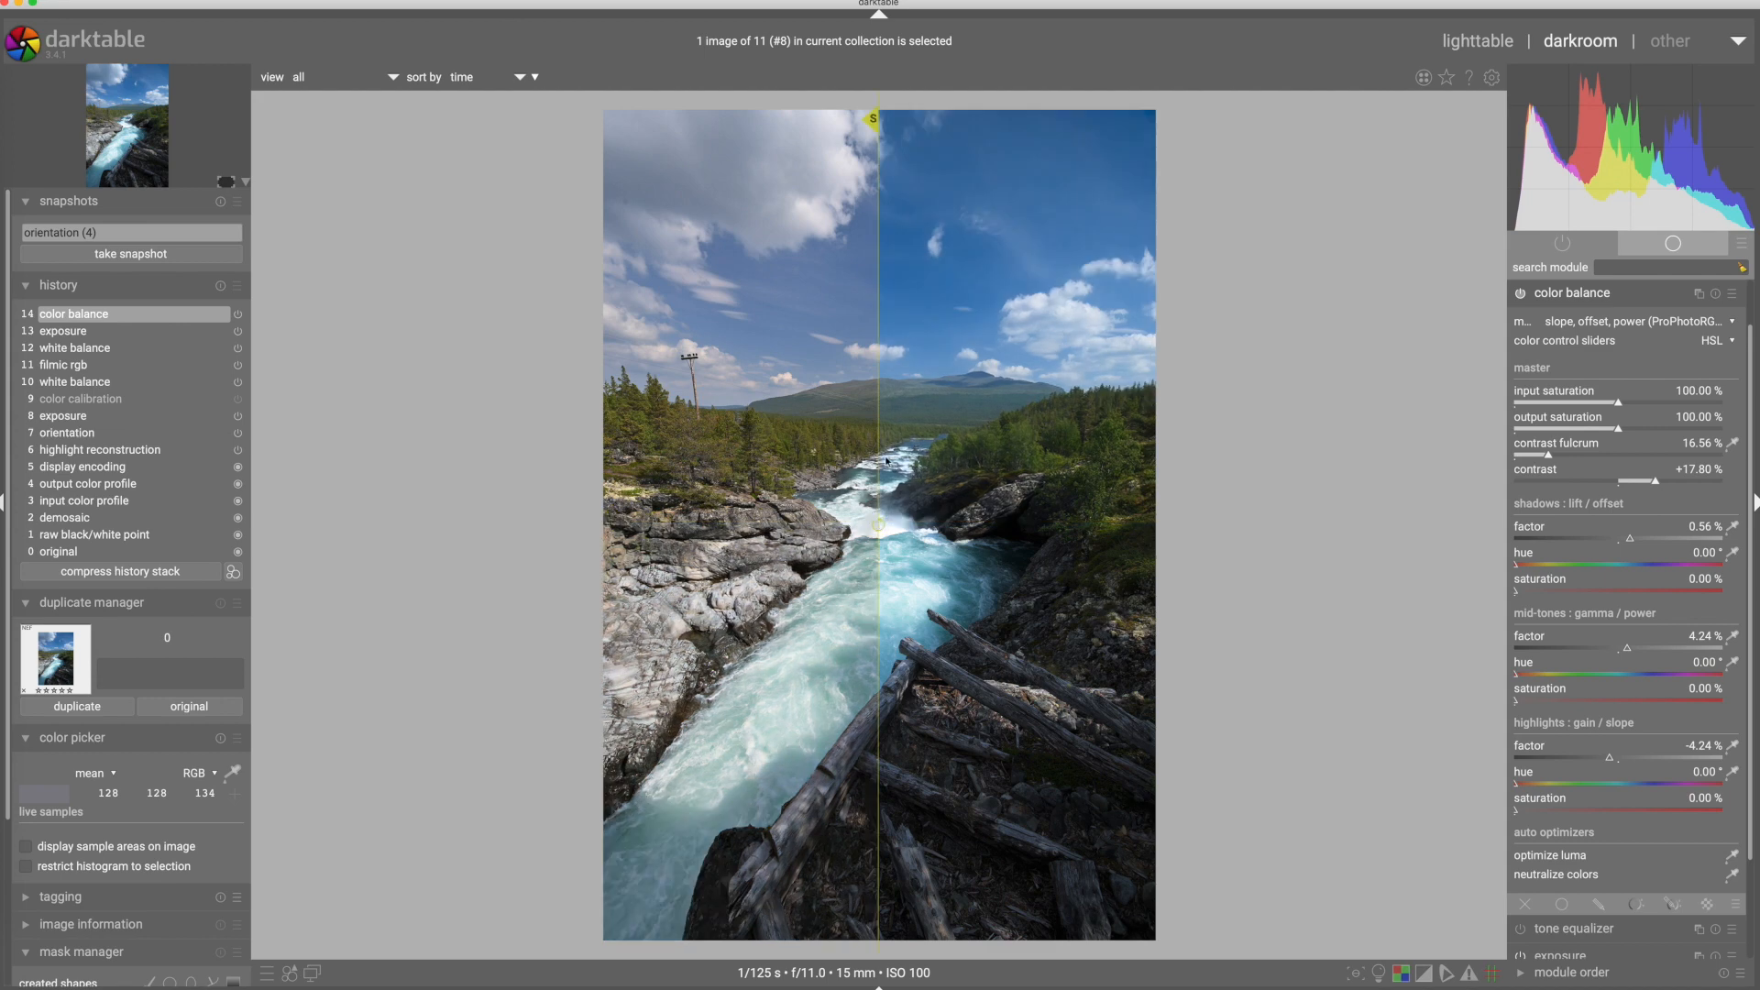
pyautogui.moveTo(879, 460)
pyautogui.mouseDown()
pyautogui.moveTo(966, 466)
pyautogui.moveTo(779, 462)
pyautogui.moveTo(803, 466)
pyautogui.mouseUp()
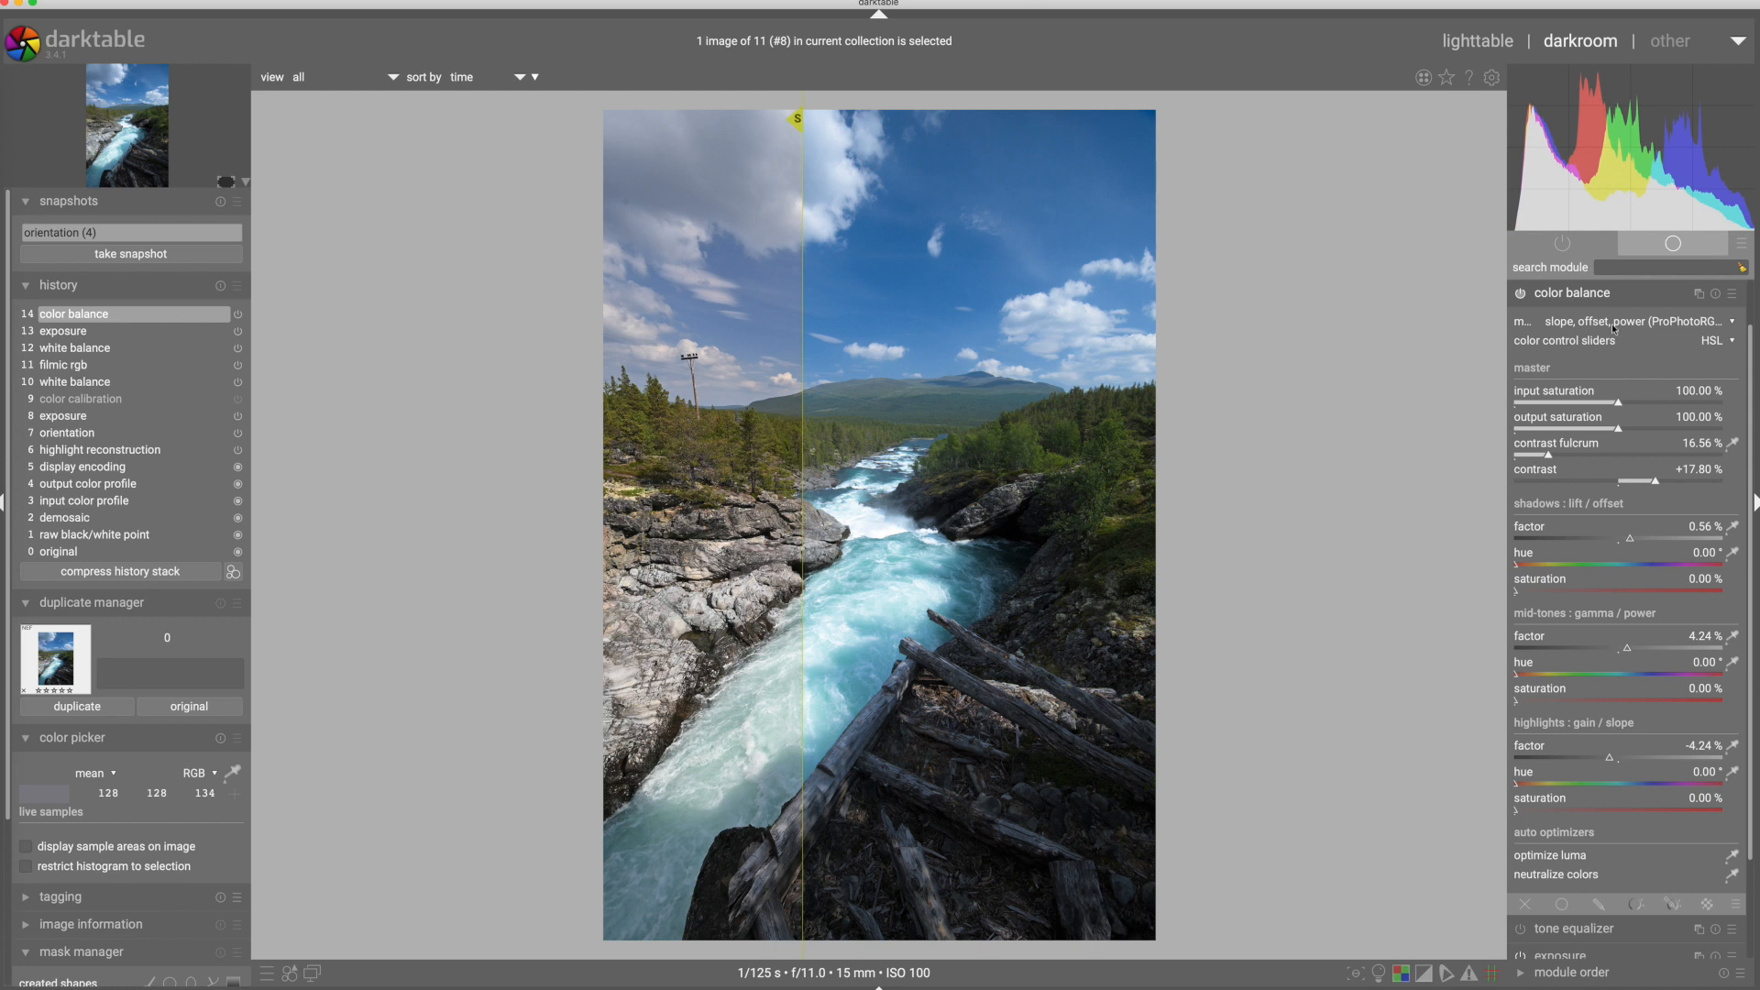
pyautogui.click(1587, 298)
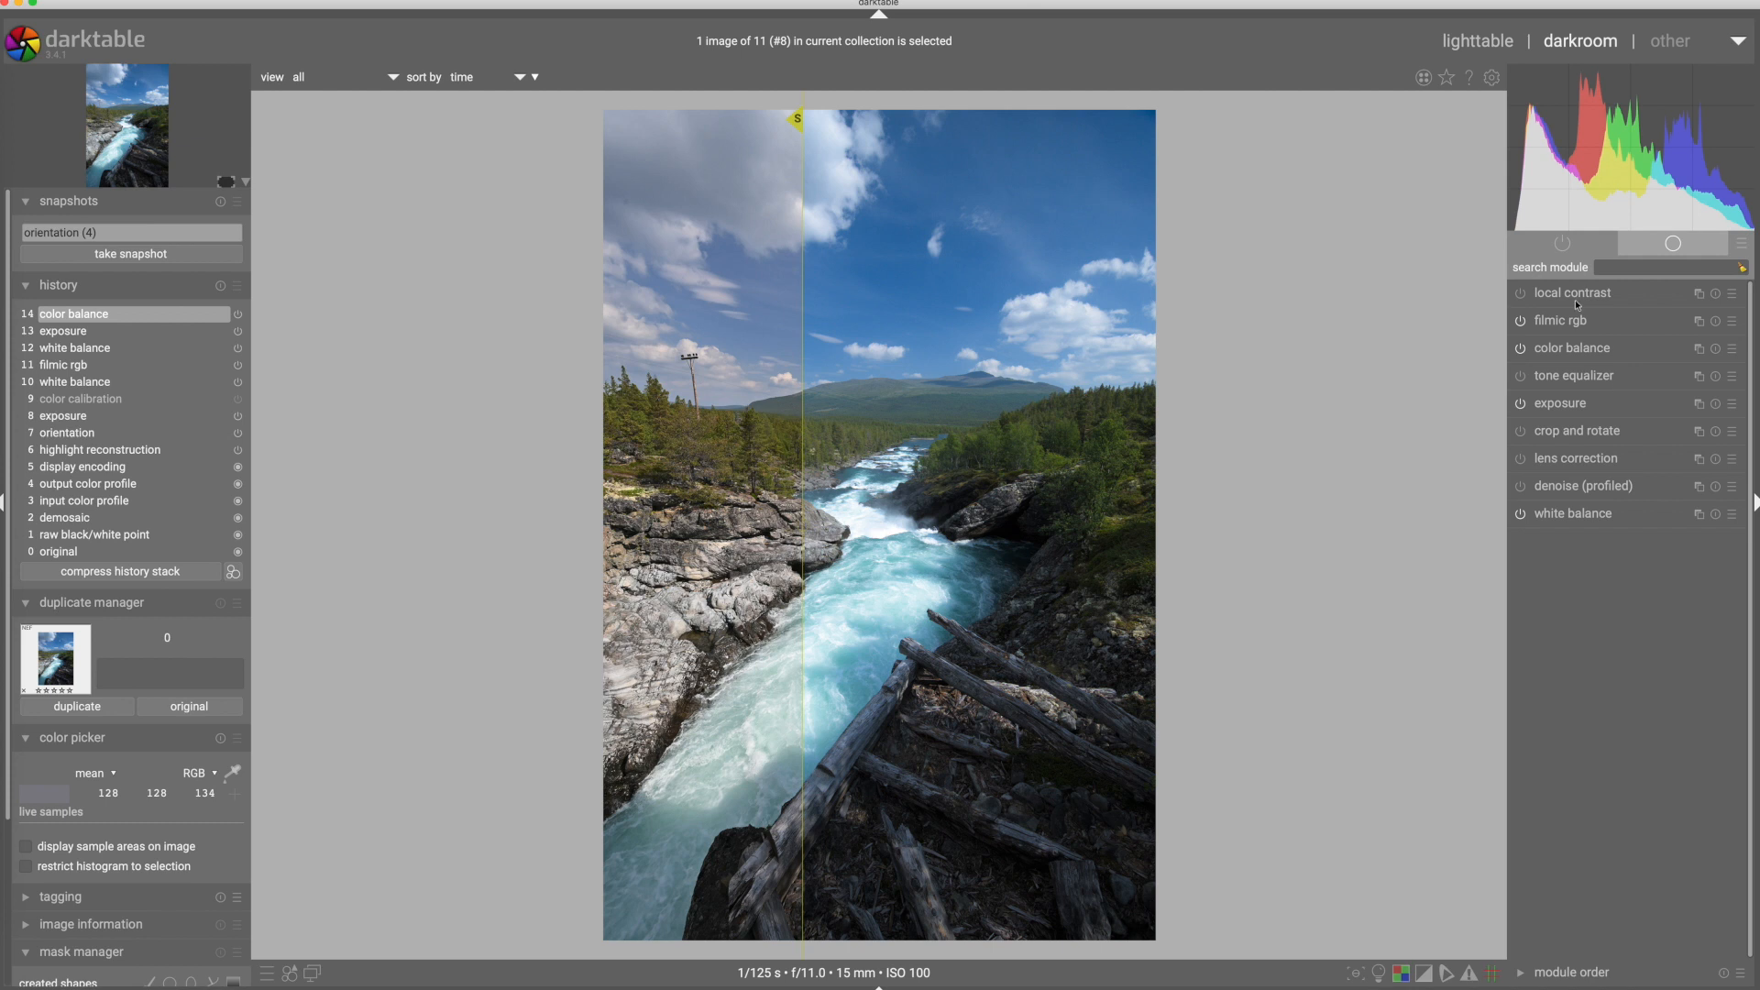
# - Switch on local contrast with detail at 146 % and check the result against the snapshot around the rocks and river
pyautogui.click(1573, 294)
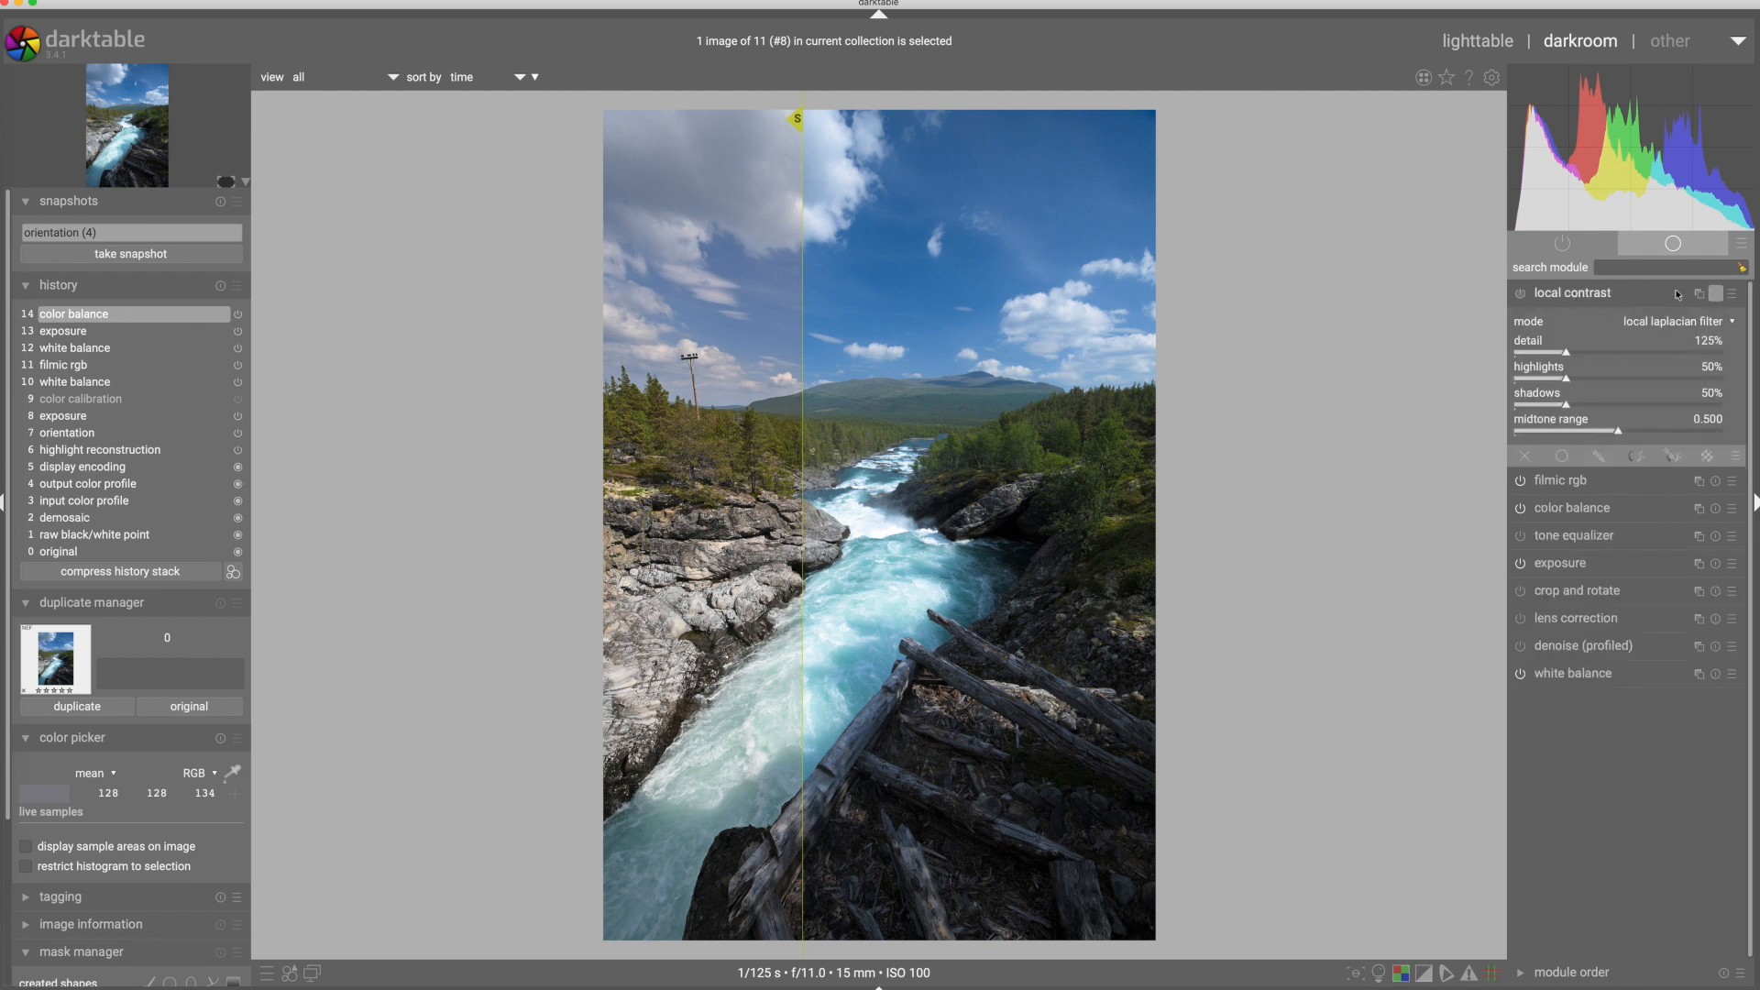
pyautogui.click(1520, 295)
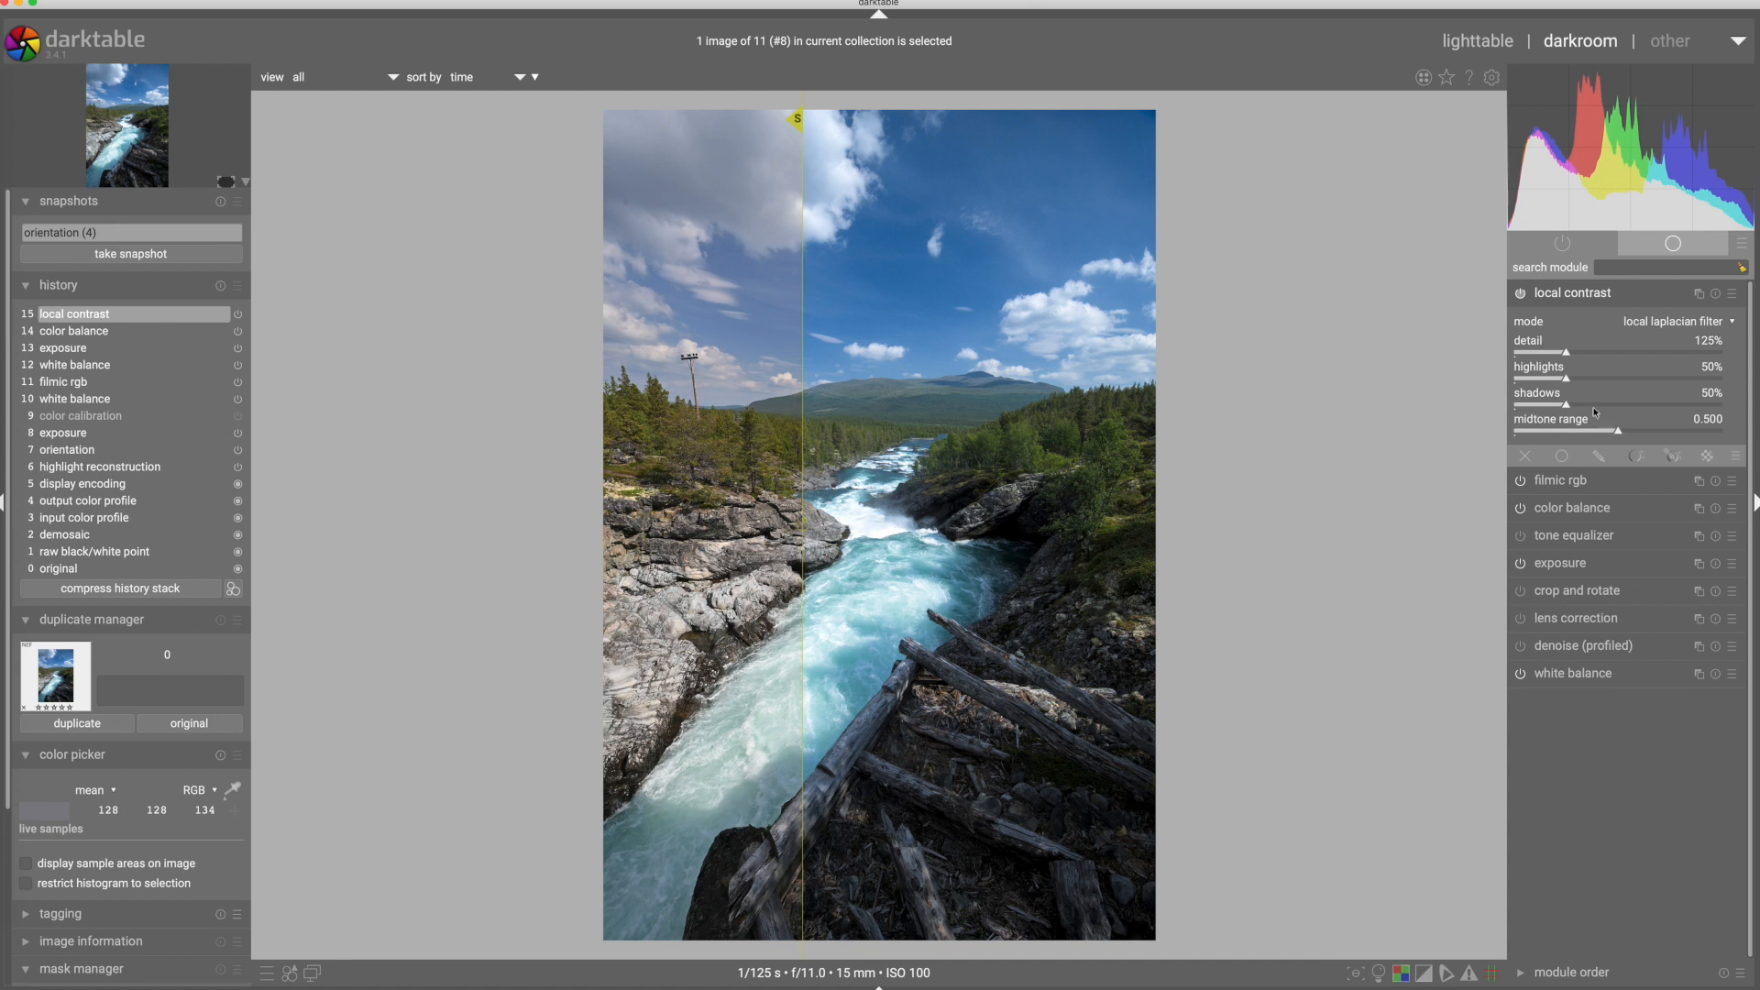
pyautogui.moveTo(1567, 354); pyautogui.dragTo(1577, 353)
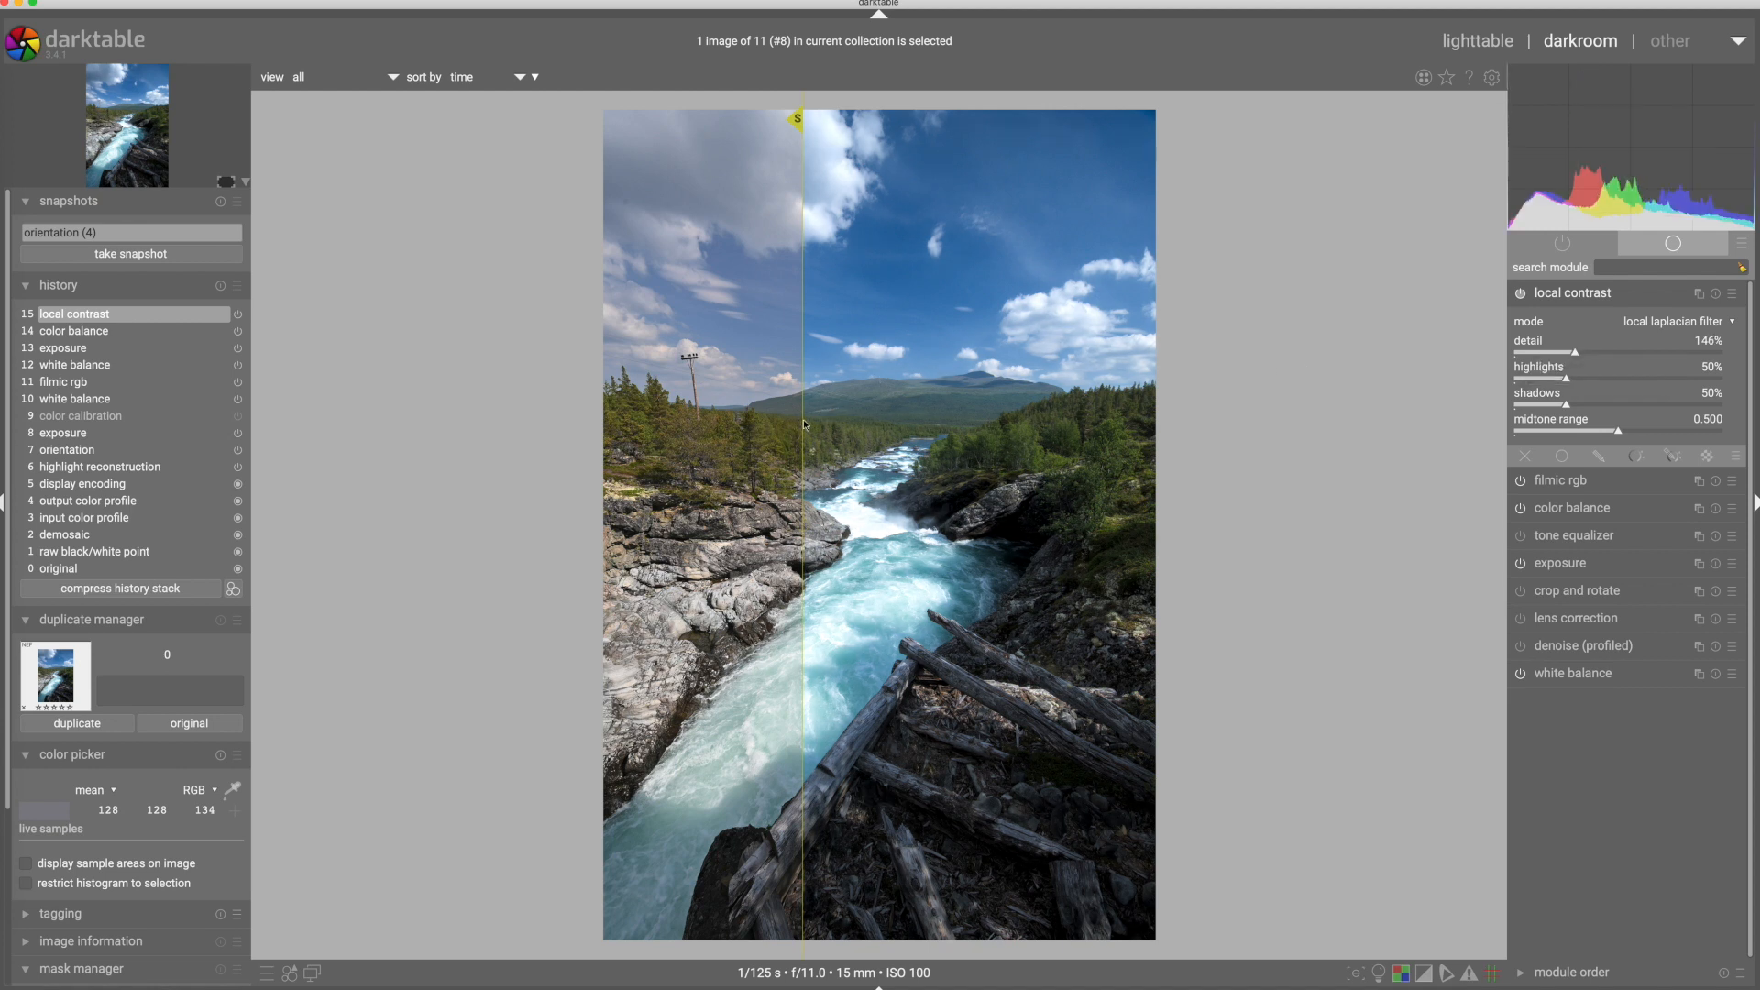
pyautogui.moveTo(796, 423); pyautogui.dragTo(775, 495)
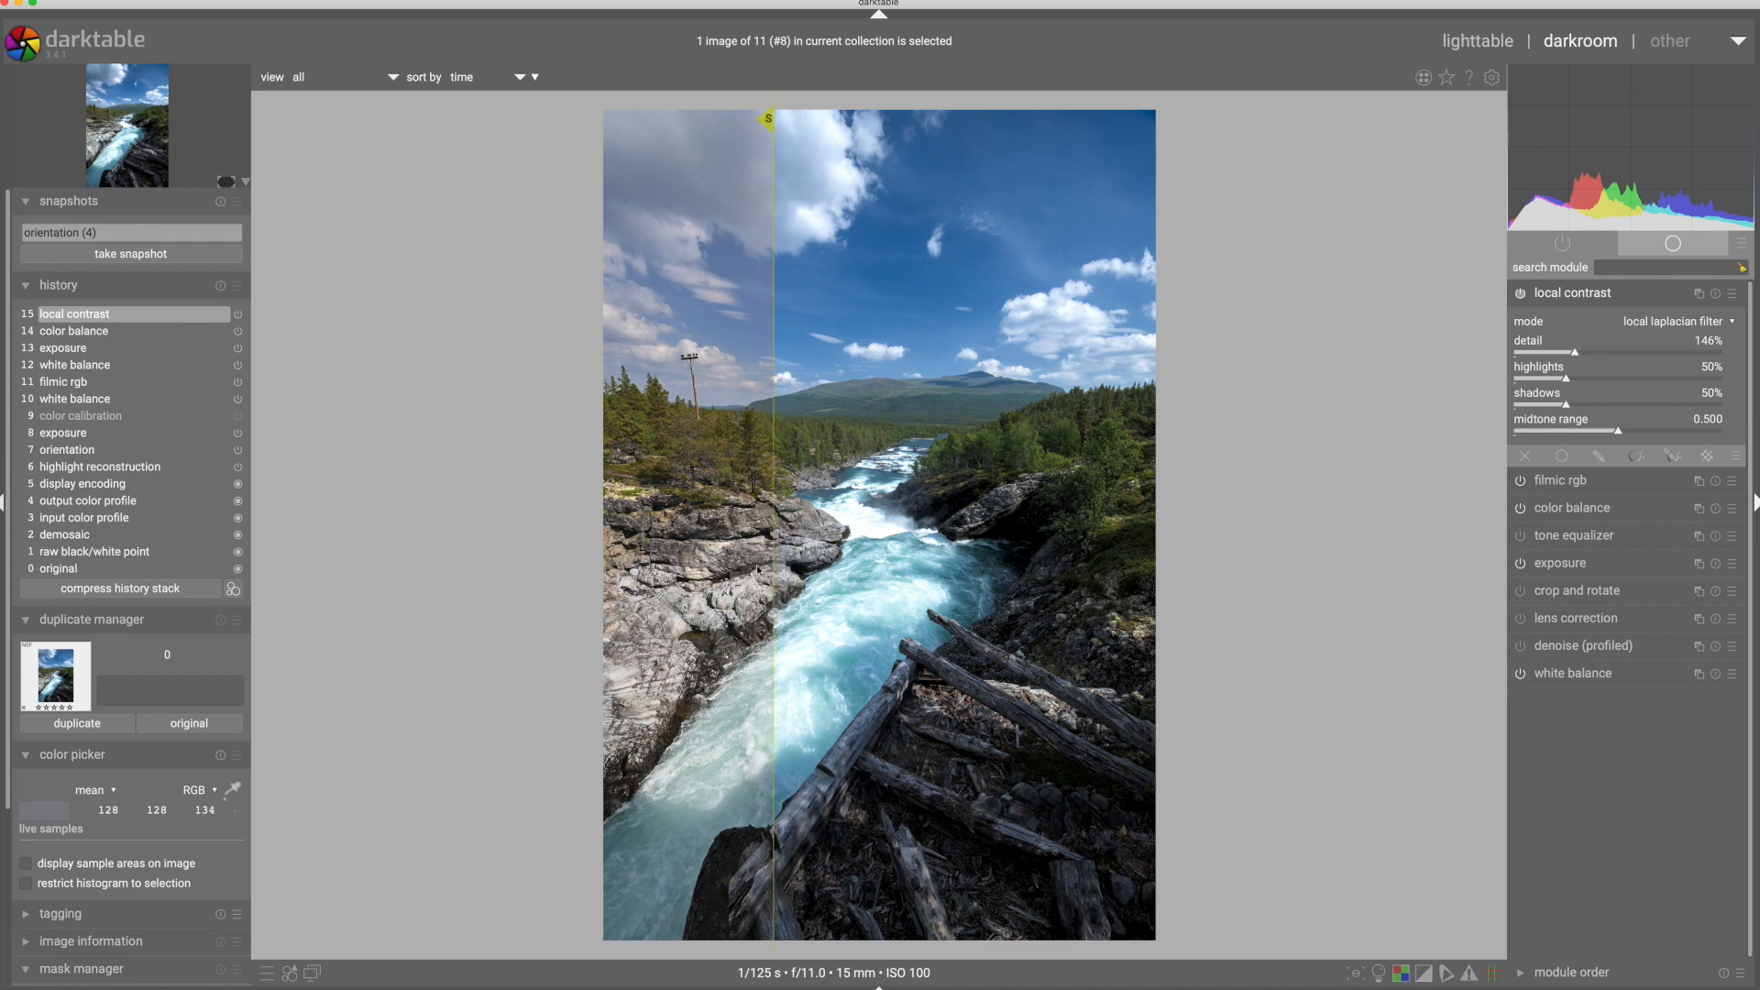
pyautogui.scroll(5, 757, 570)
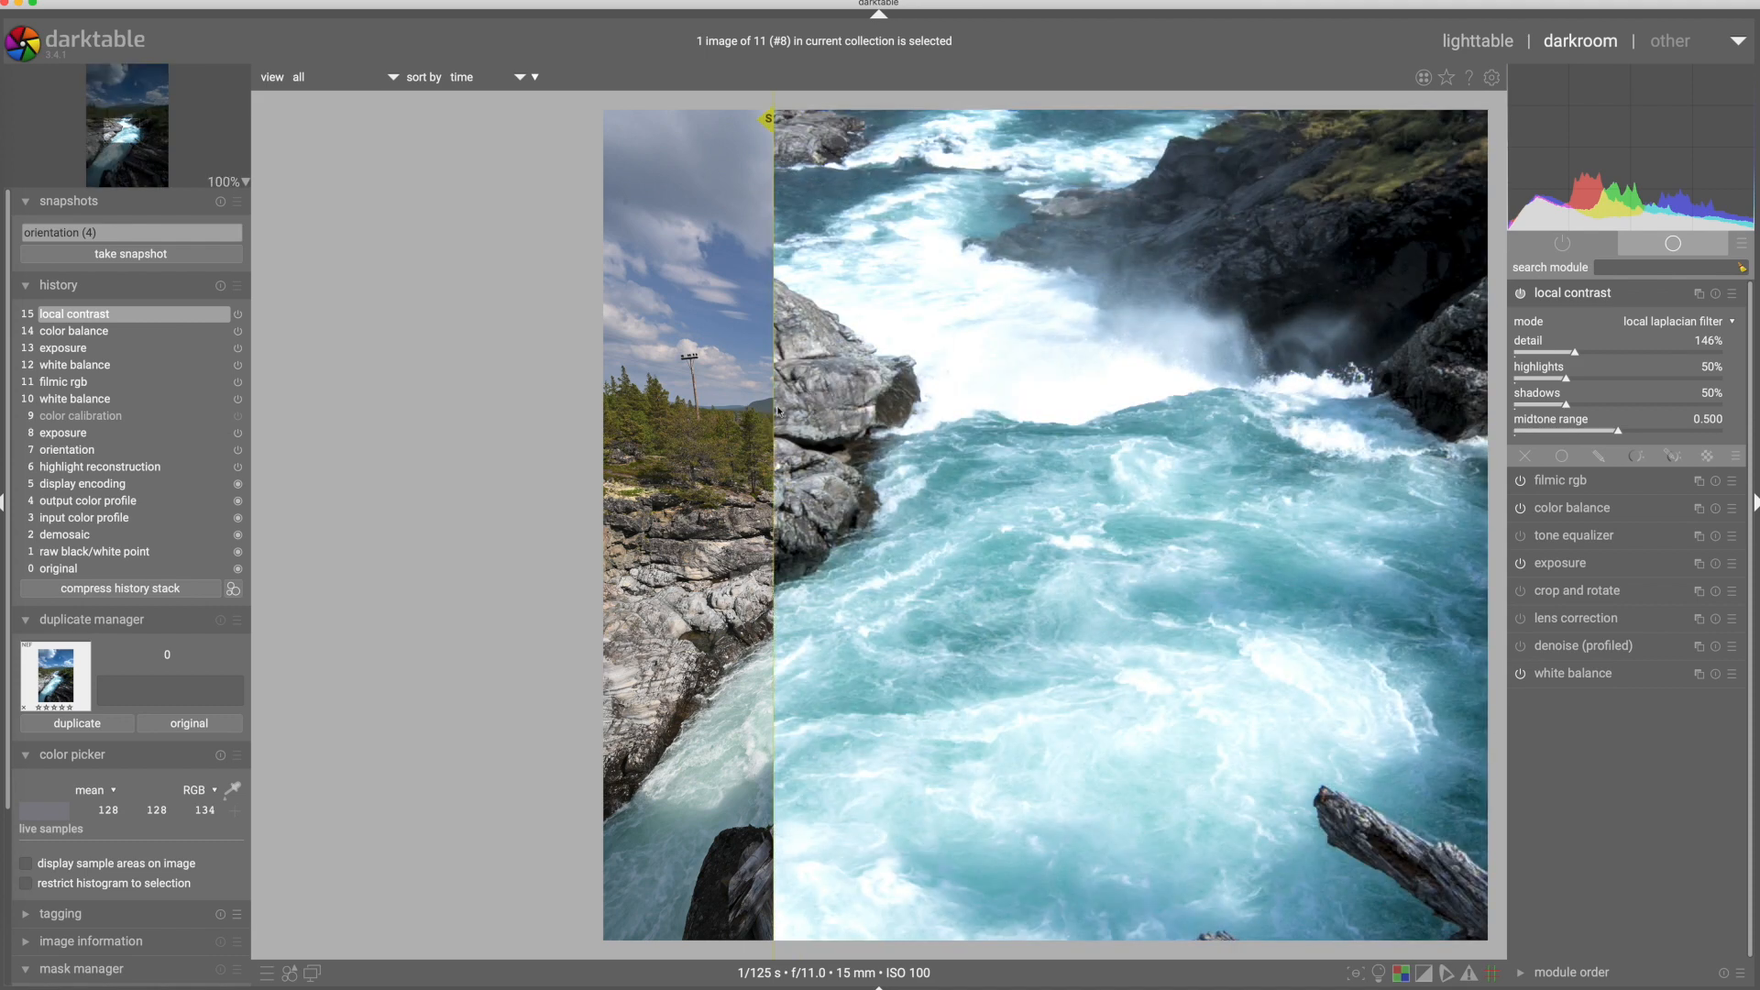
pyautogui.scroll(-5, 779, 411)
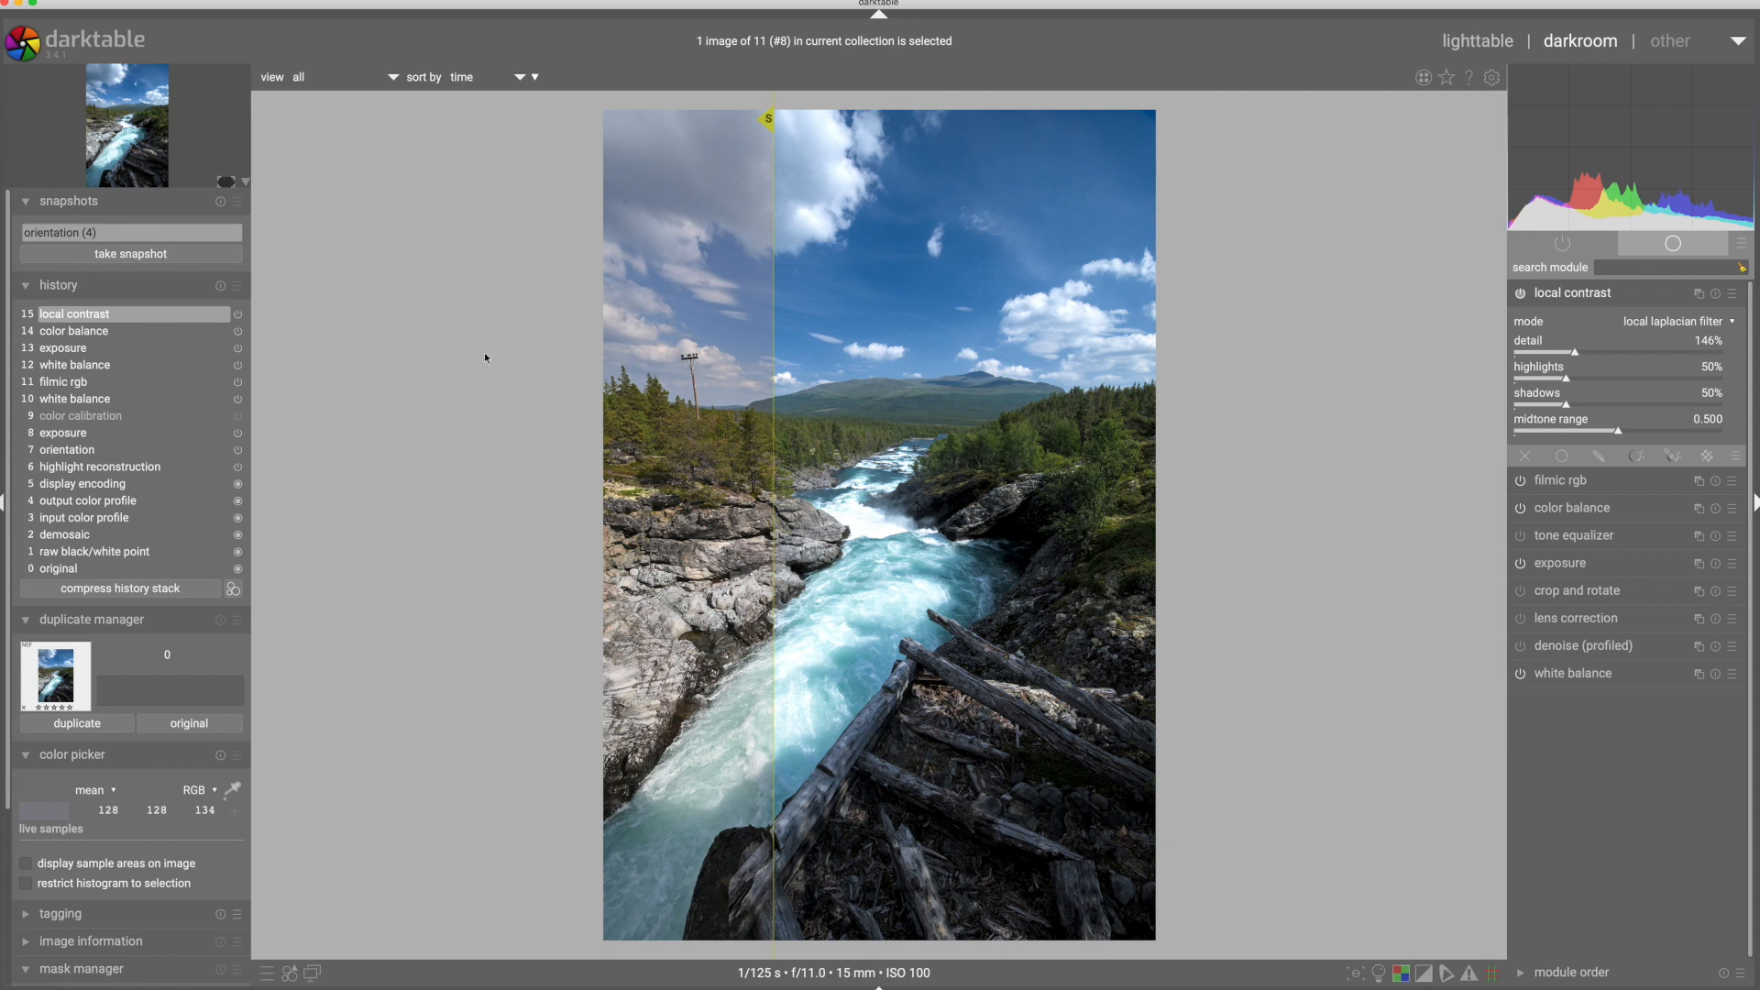
# - Hide the snapshot and compare the rapids at 100 % with local contrast off and on
pyautogui.click(151, 232)
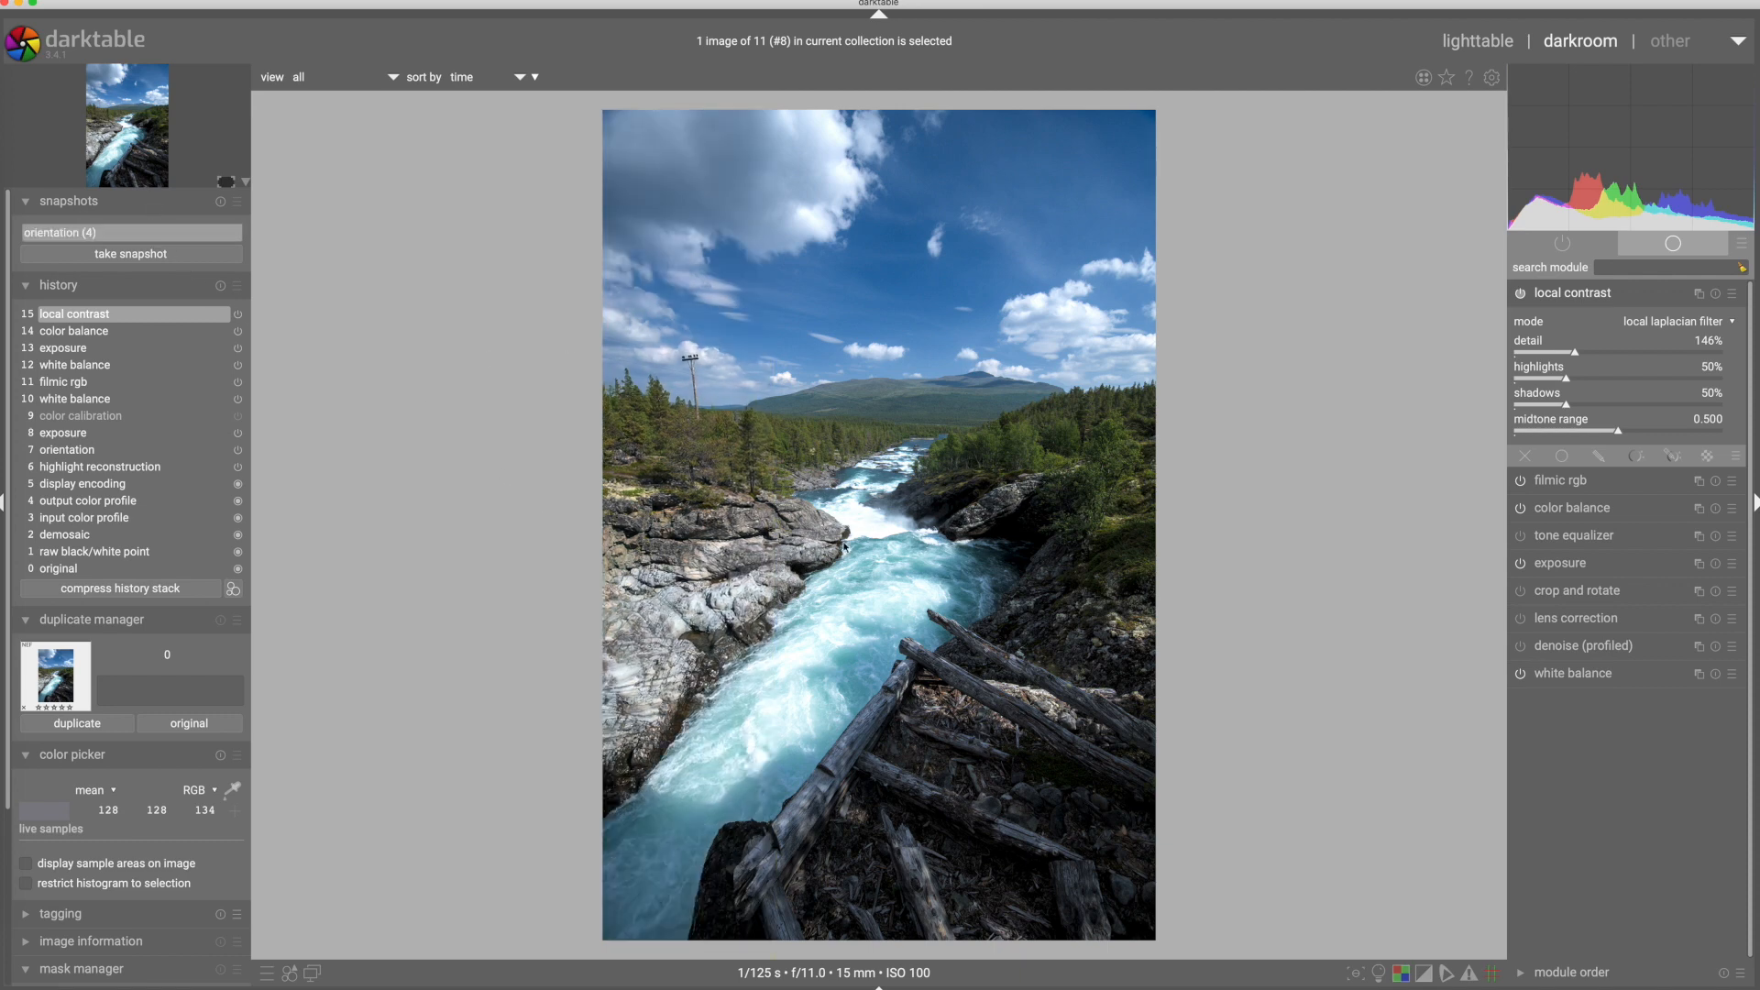
pyautogui.scroll(3, 863, 514)
pyautogui.scroll(1, 864, 514)
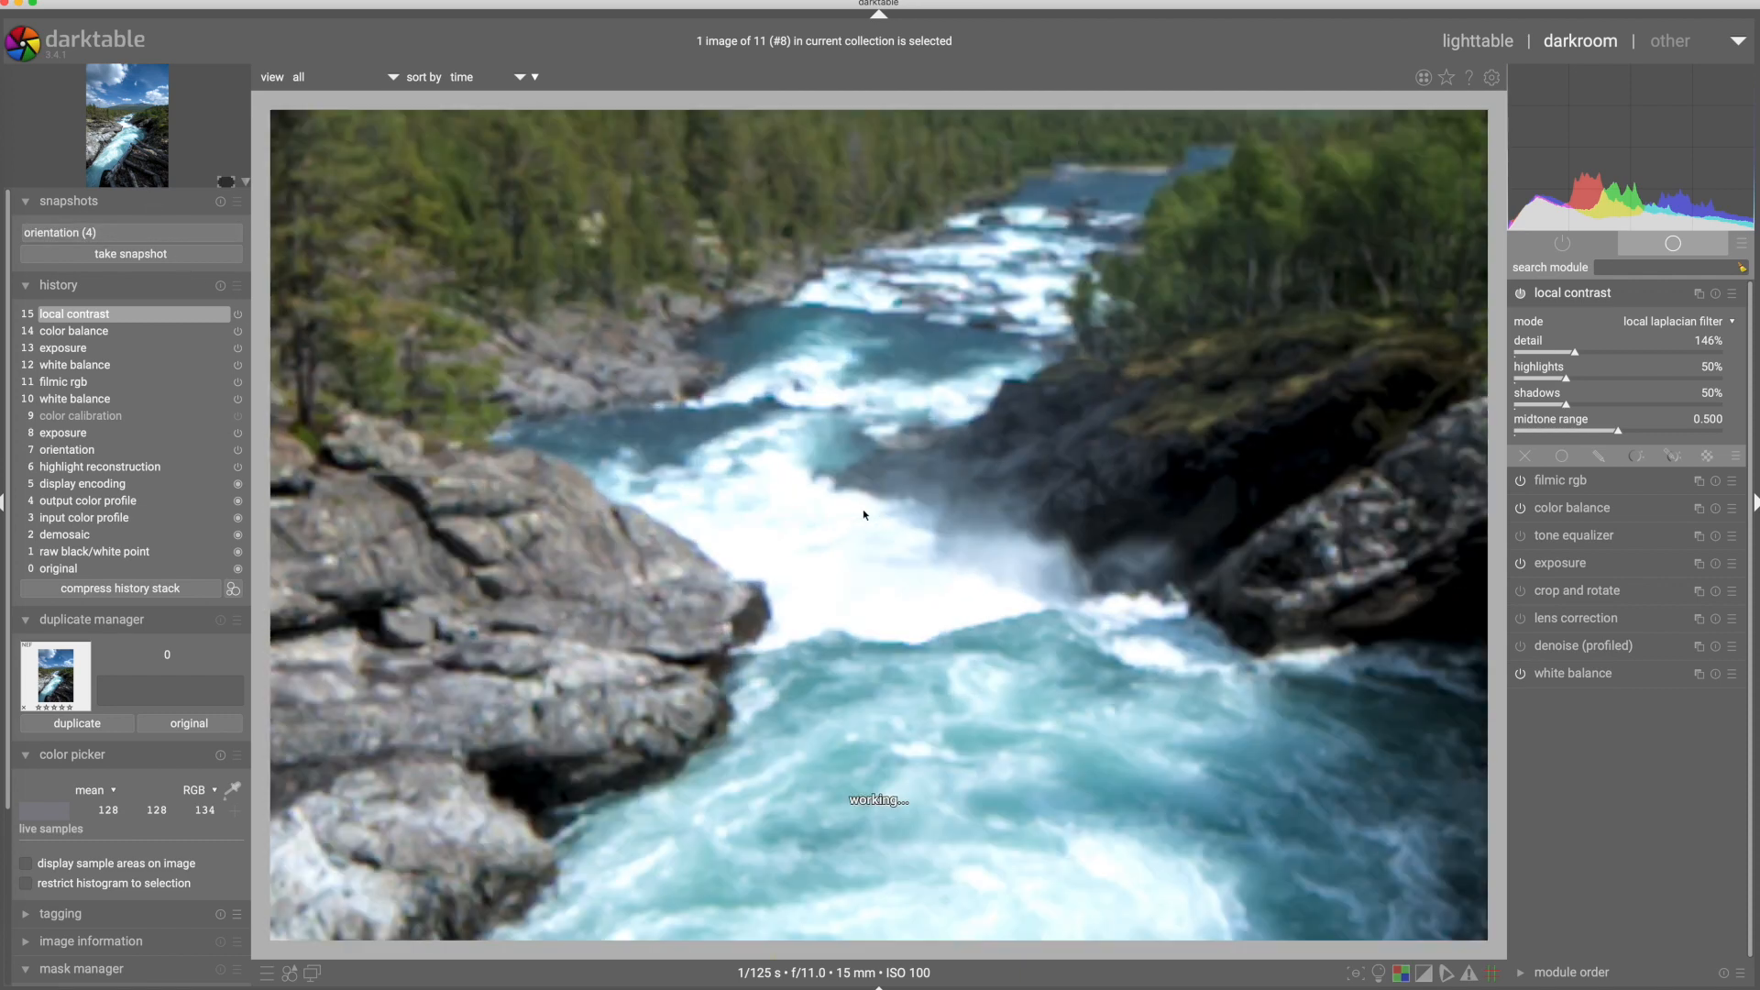
pyautogui.click(1521, 293)
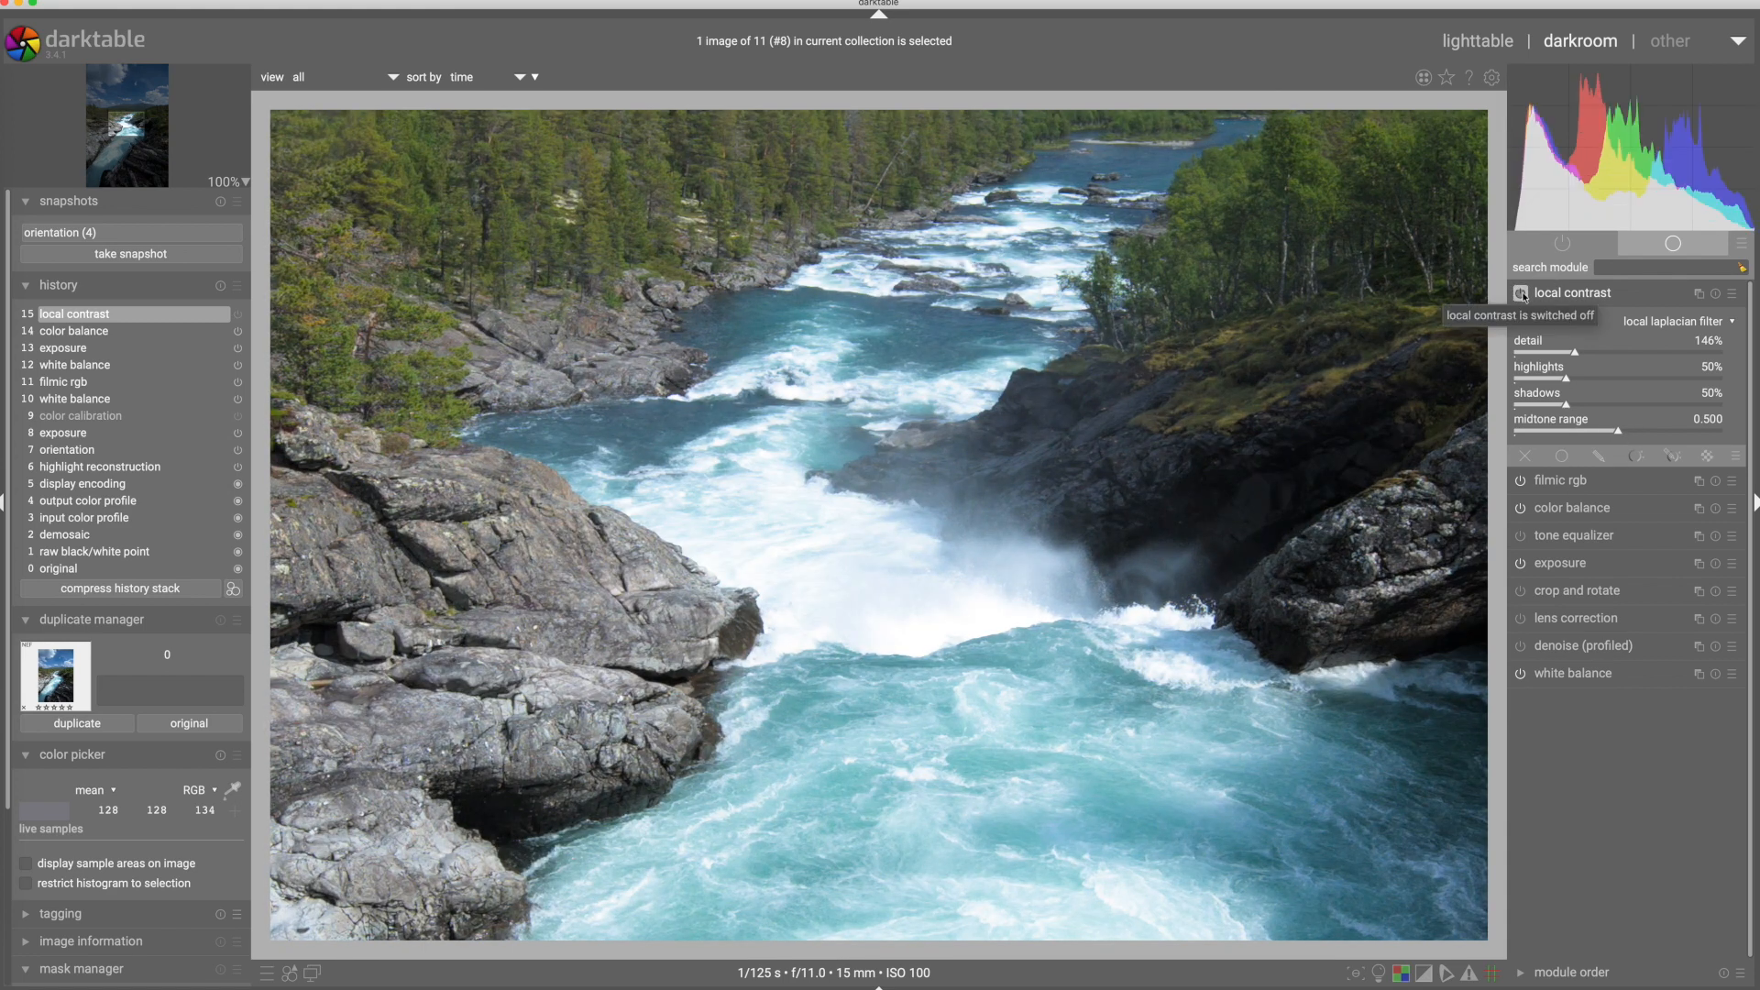
pyautogui.click(1521, 294)
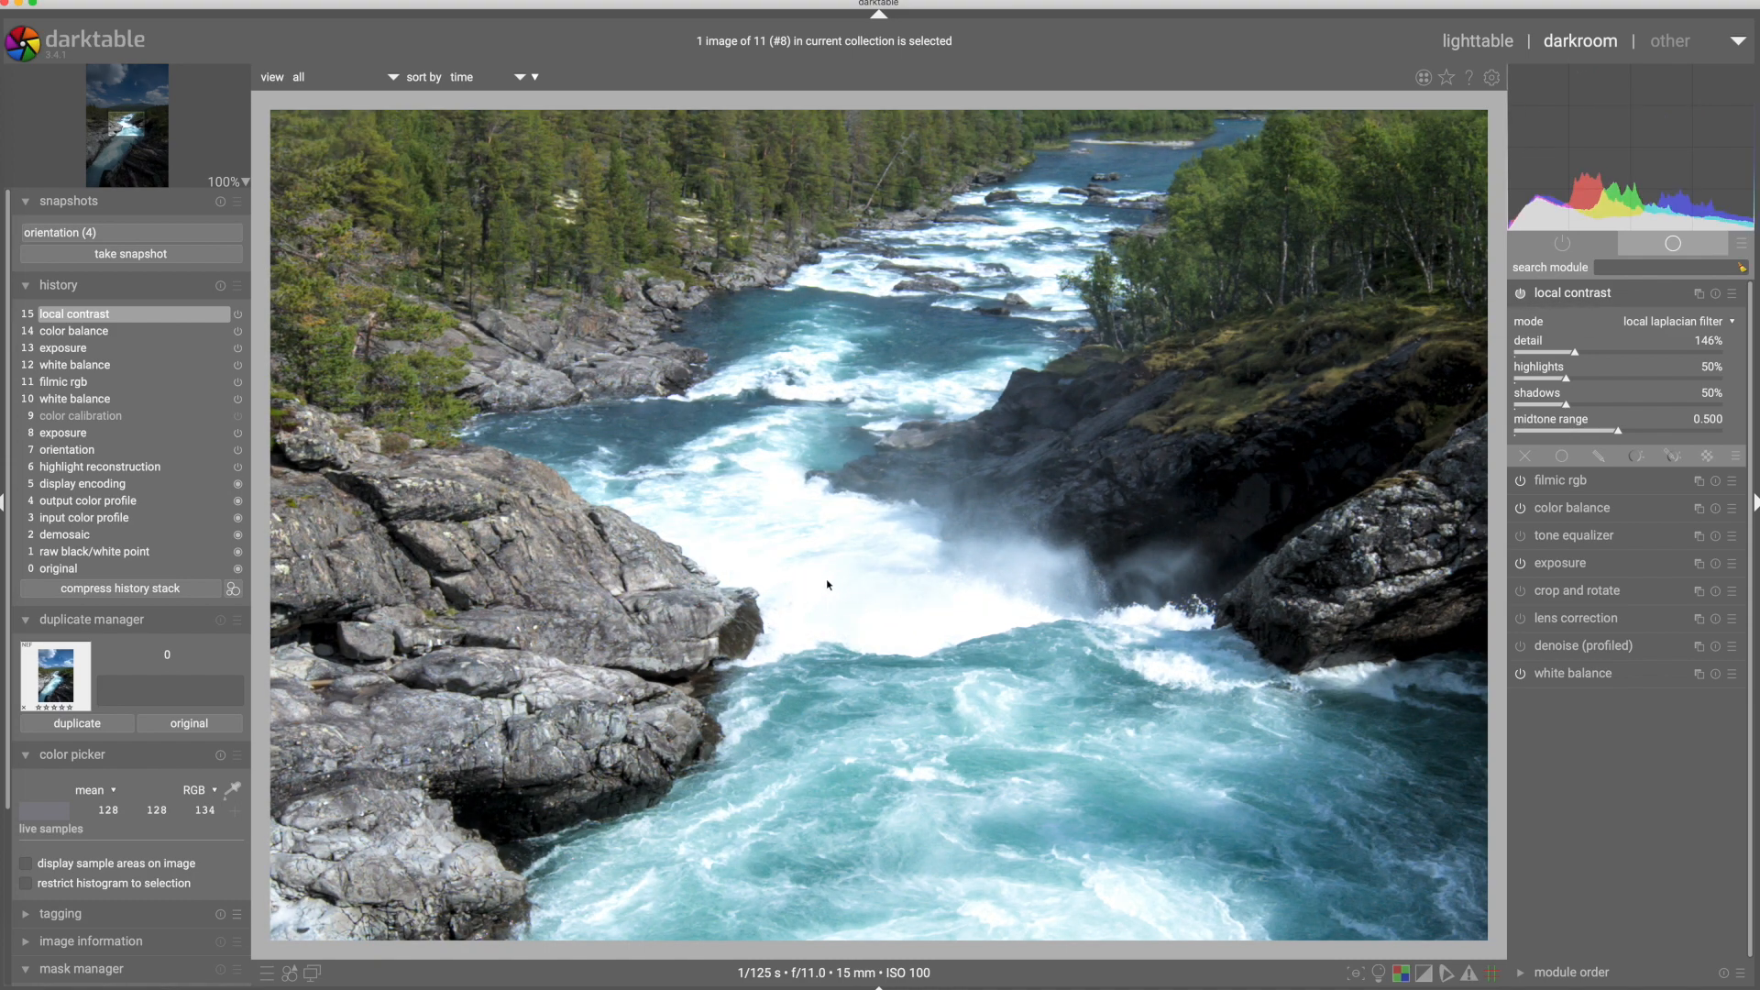
# - Set the local contrast highlights to 0 % and compare the rapids with the module off and on
pyautogui.scroll(-1, 1569, 382)
pyautogui.click(1512, 379)
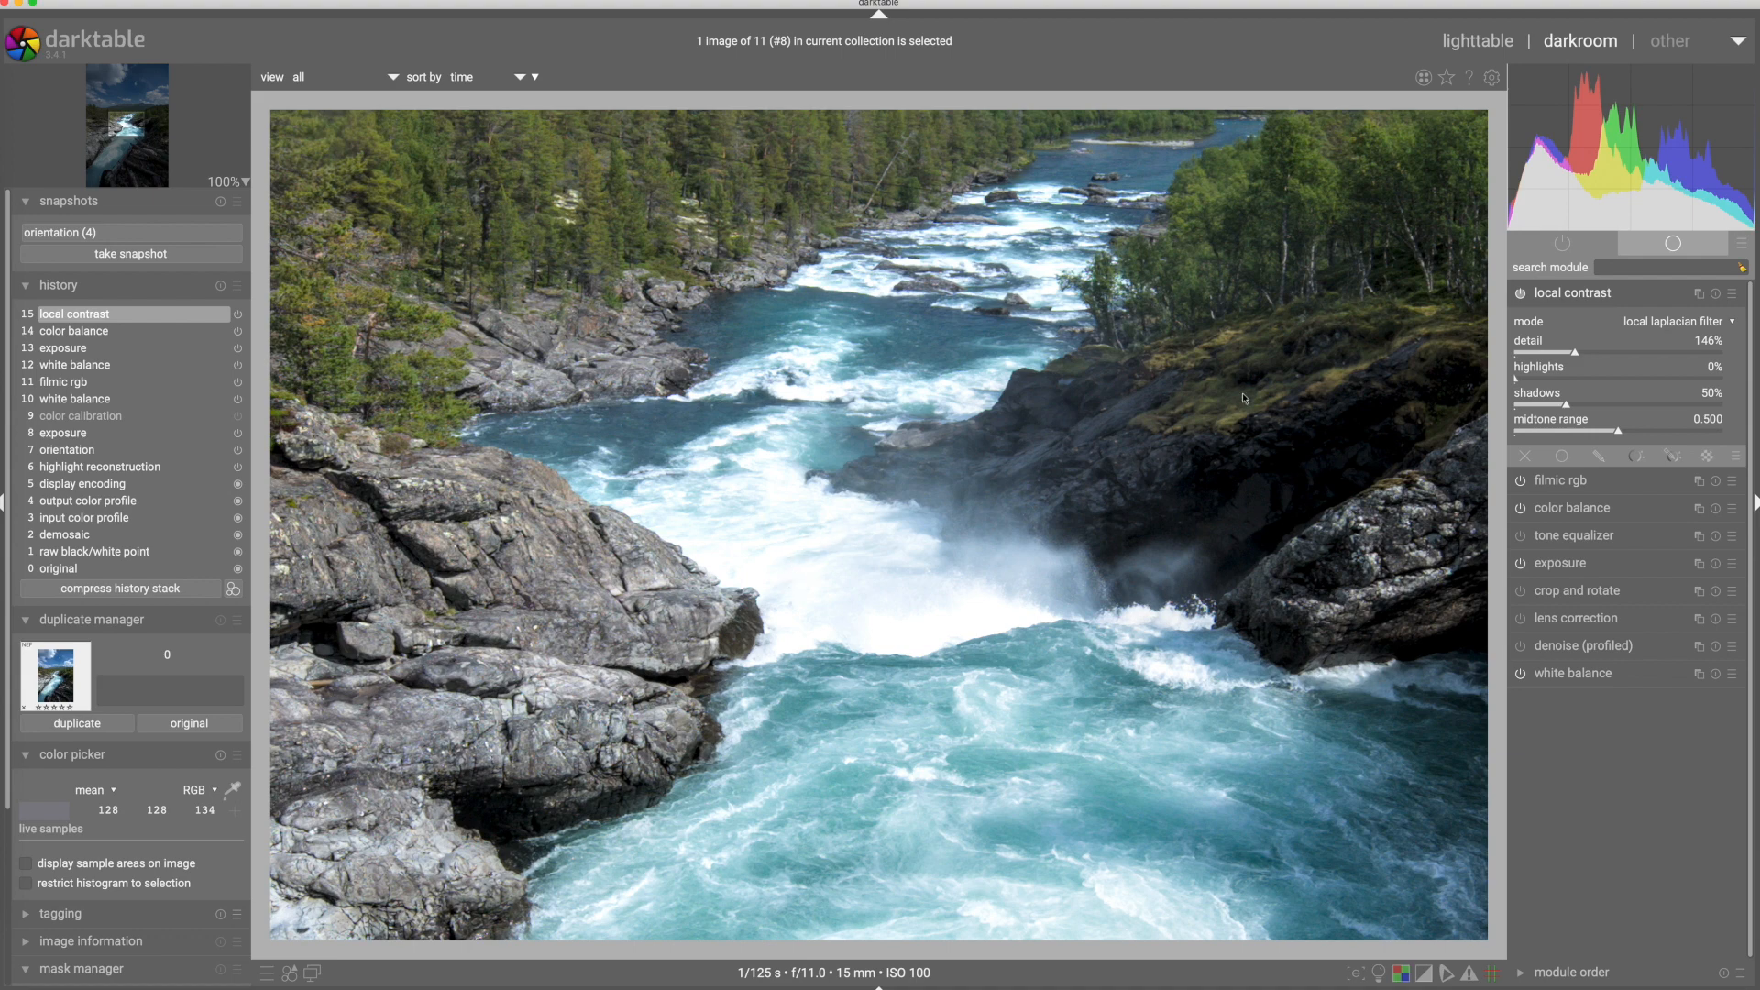
pyautogui.click(1521, 295)
pyautogui.click(1521, 295)
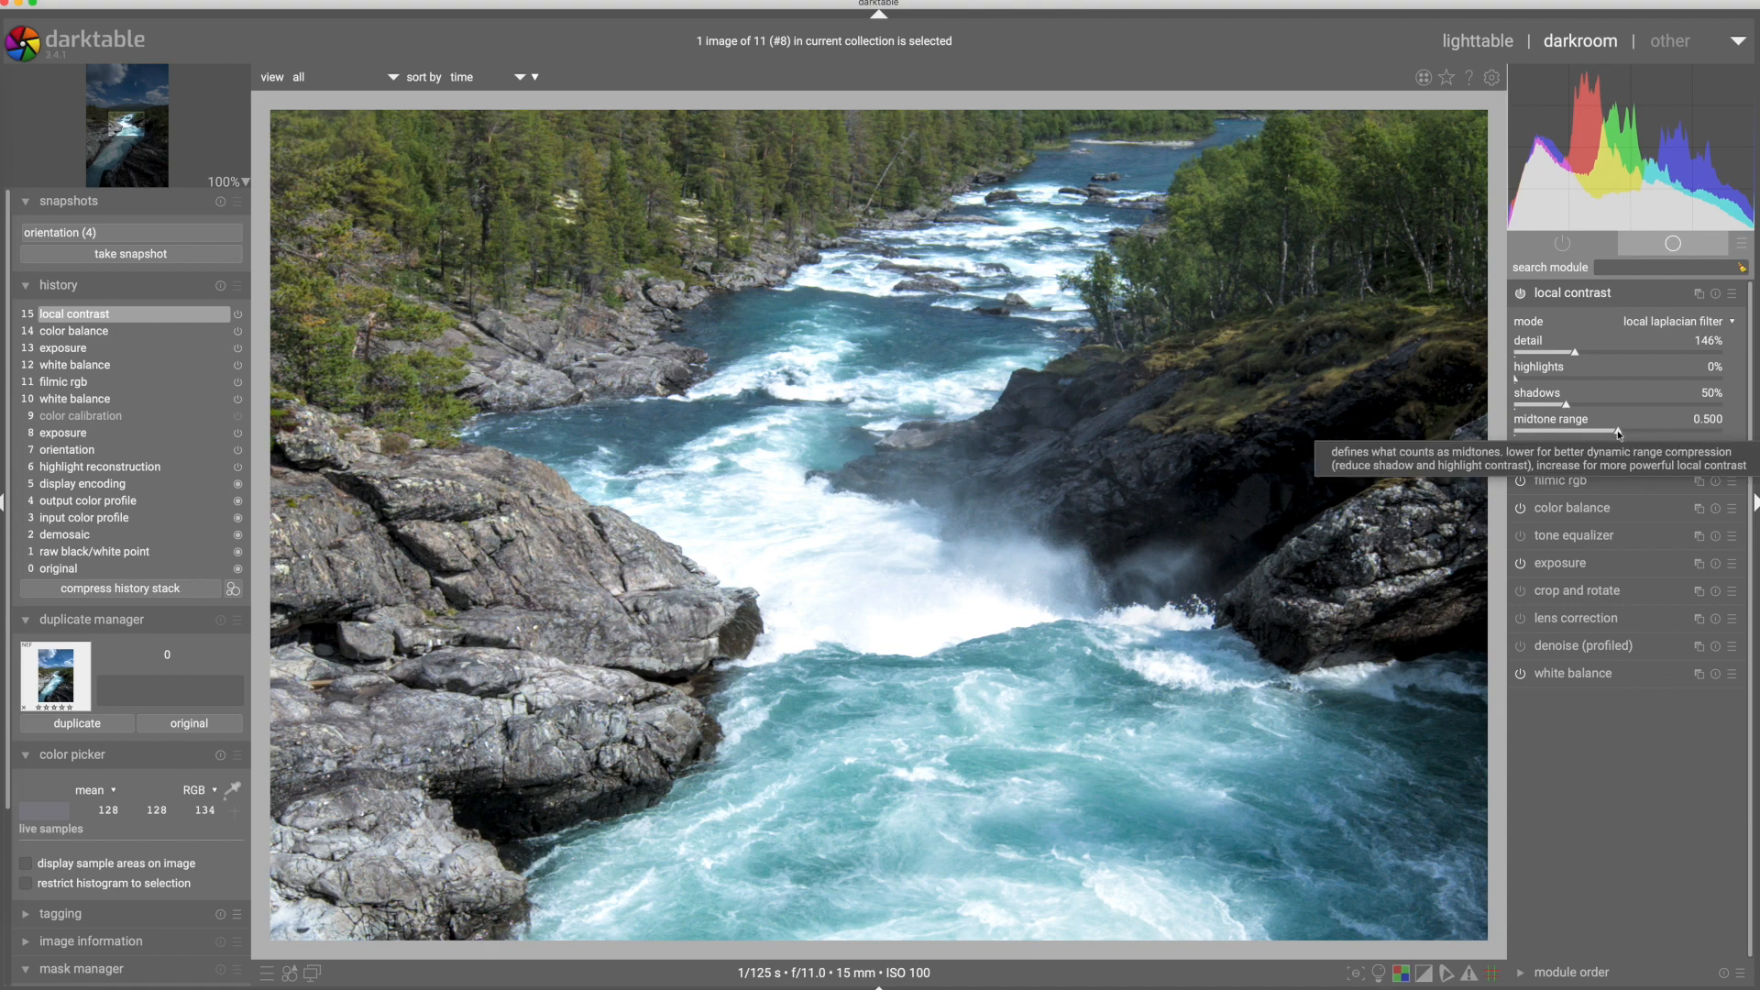
# - Lower the local contrast midtone range to 0.353 and raise its shadows to 52 %
pyautogui.moveTo(1618, 435); pyautogui.dragTo(1600, 433)
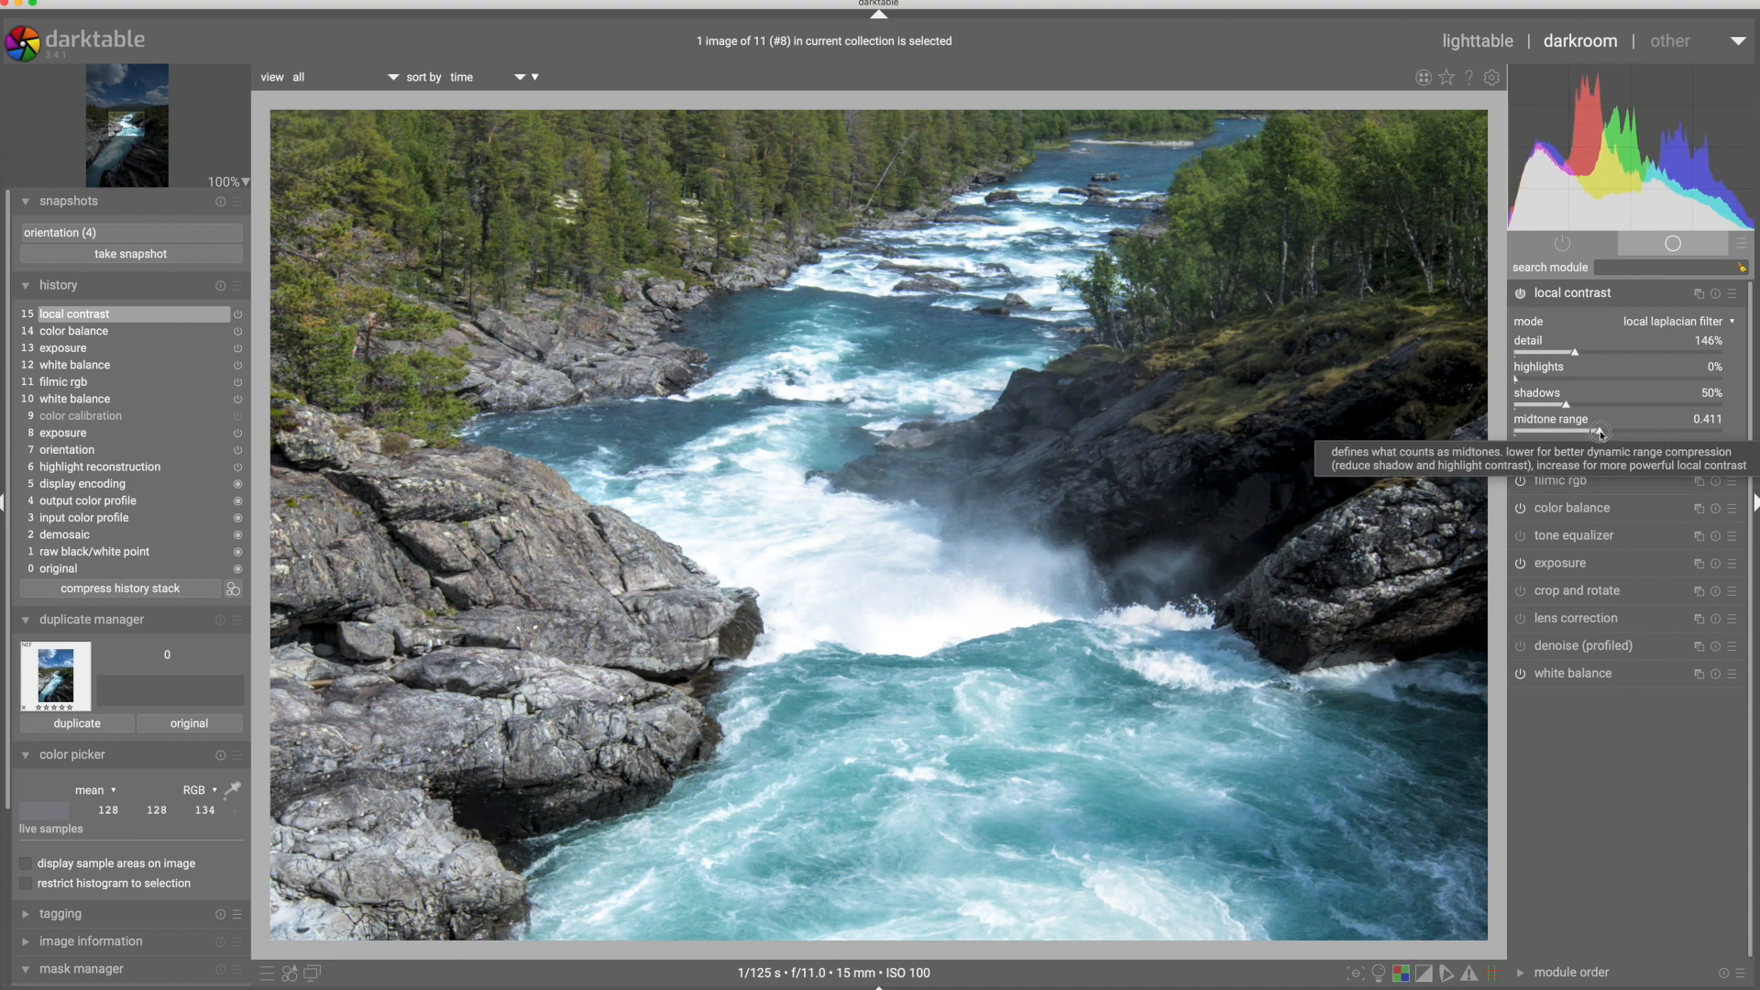
pyautogui.moveTo(1601, 433); pyautogui.dragTo(1589, 433)
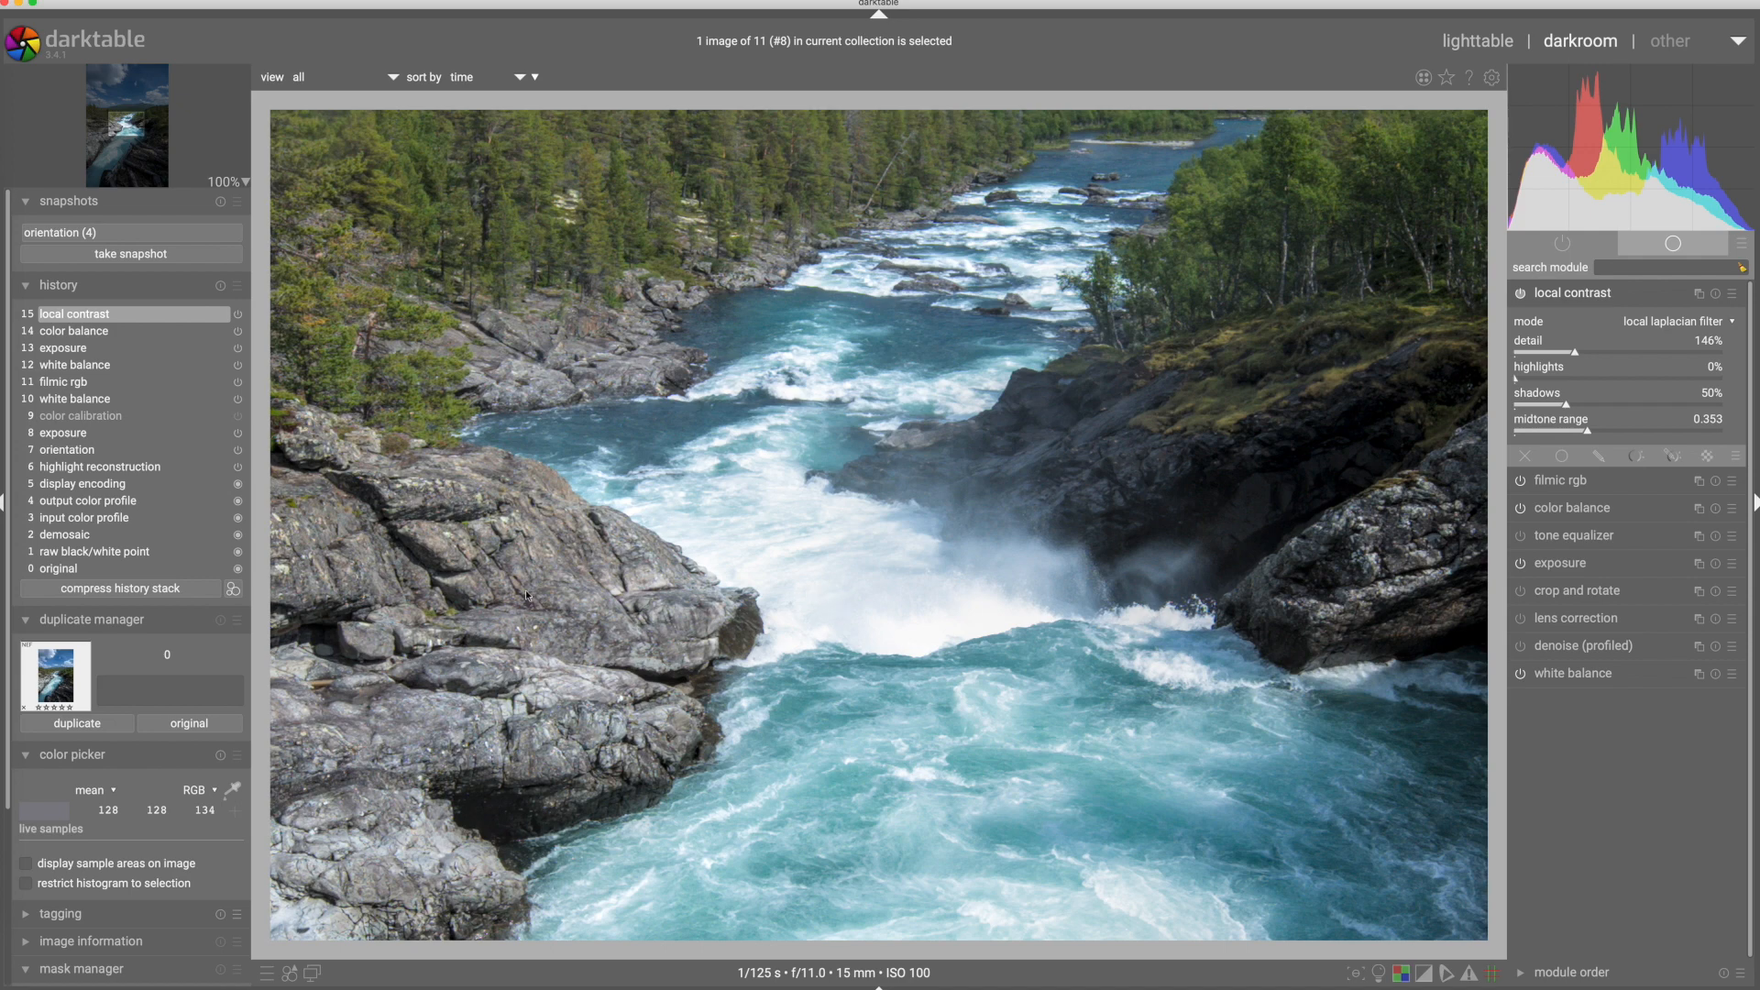
pyautogui.moveTo(1558, 403)
pyautogui.mouseDown()
pyautogui.moveTo(1517, 403)
pyautogui.moveTo(1570, 407)
pyautogui.mouseUp()
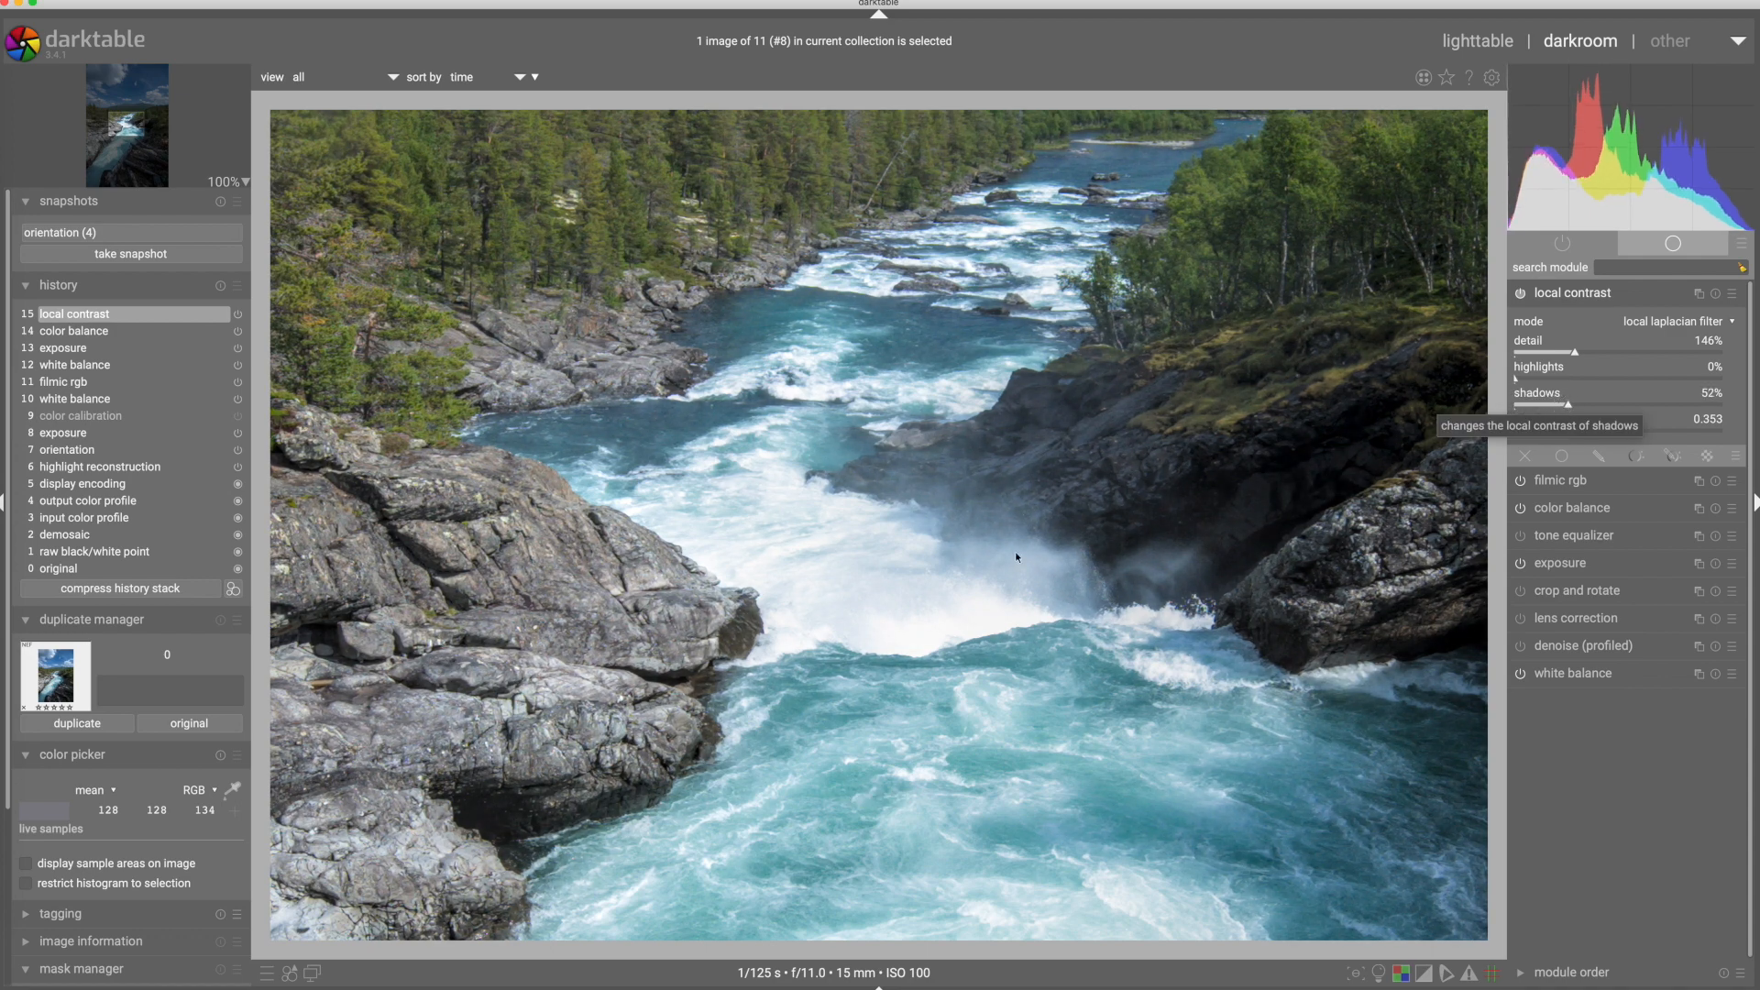
# - Compare the whole image with the JPEG snapshot at several split positions, then hide the snapshot
pyautogui.scroll(-1, 954, 537)
pyautogui.scroll(-2, 954, 542)
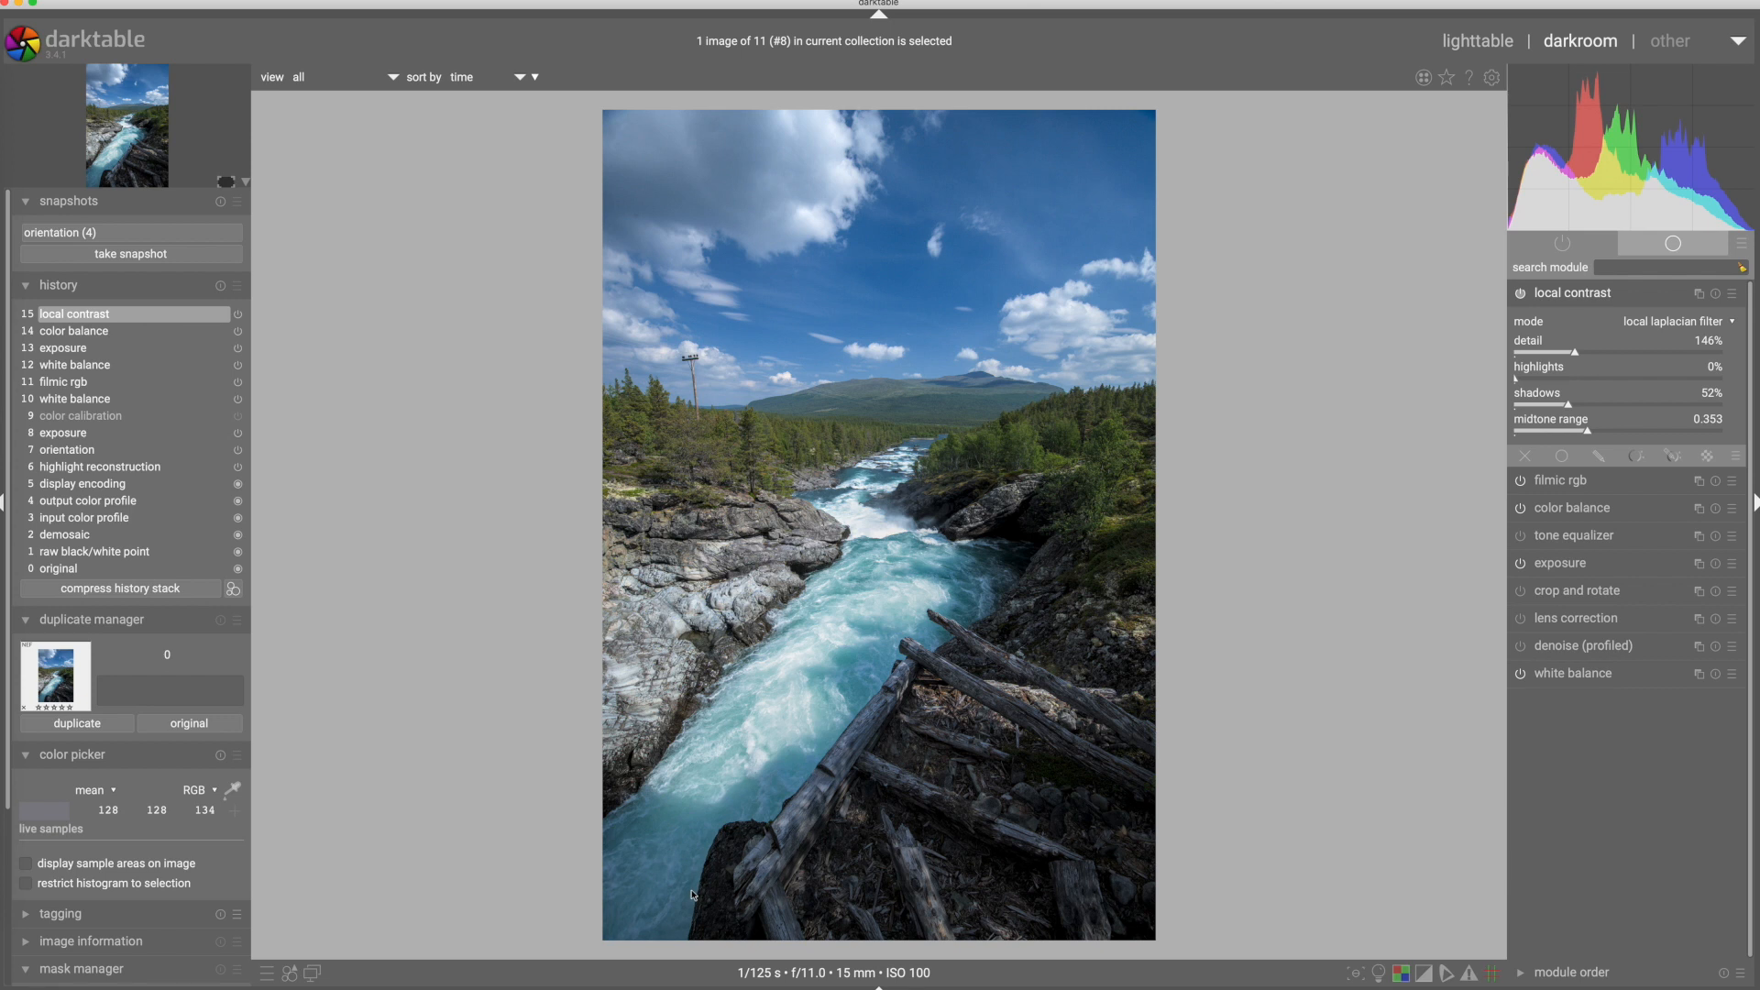
pyautogui.click(125, 241)
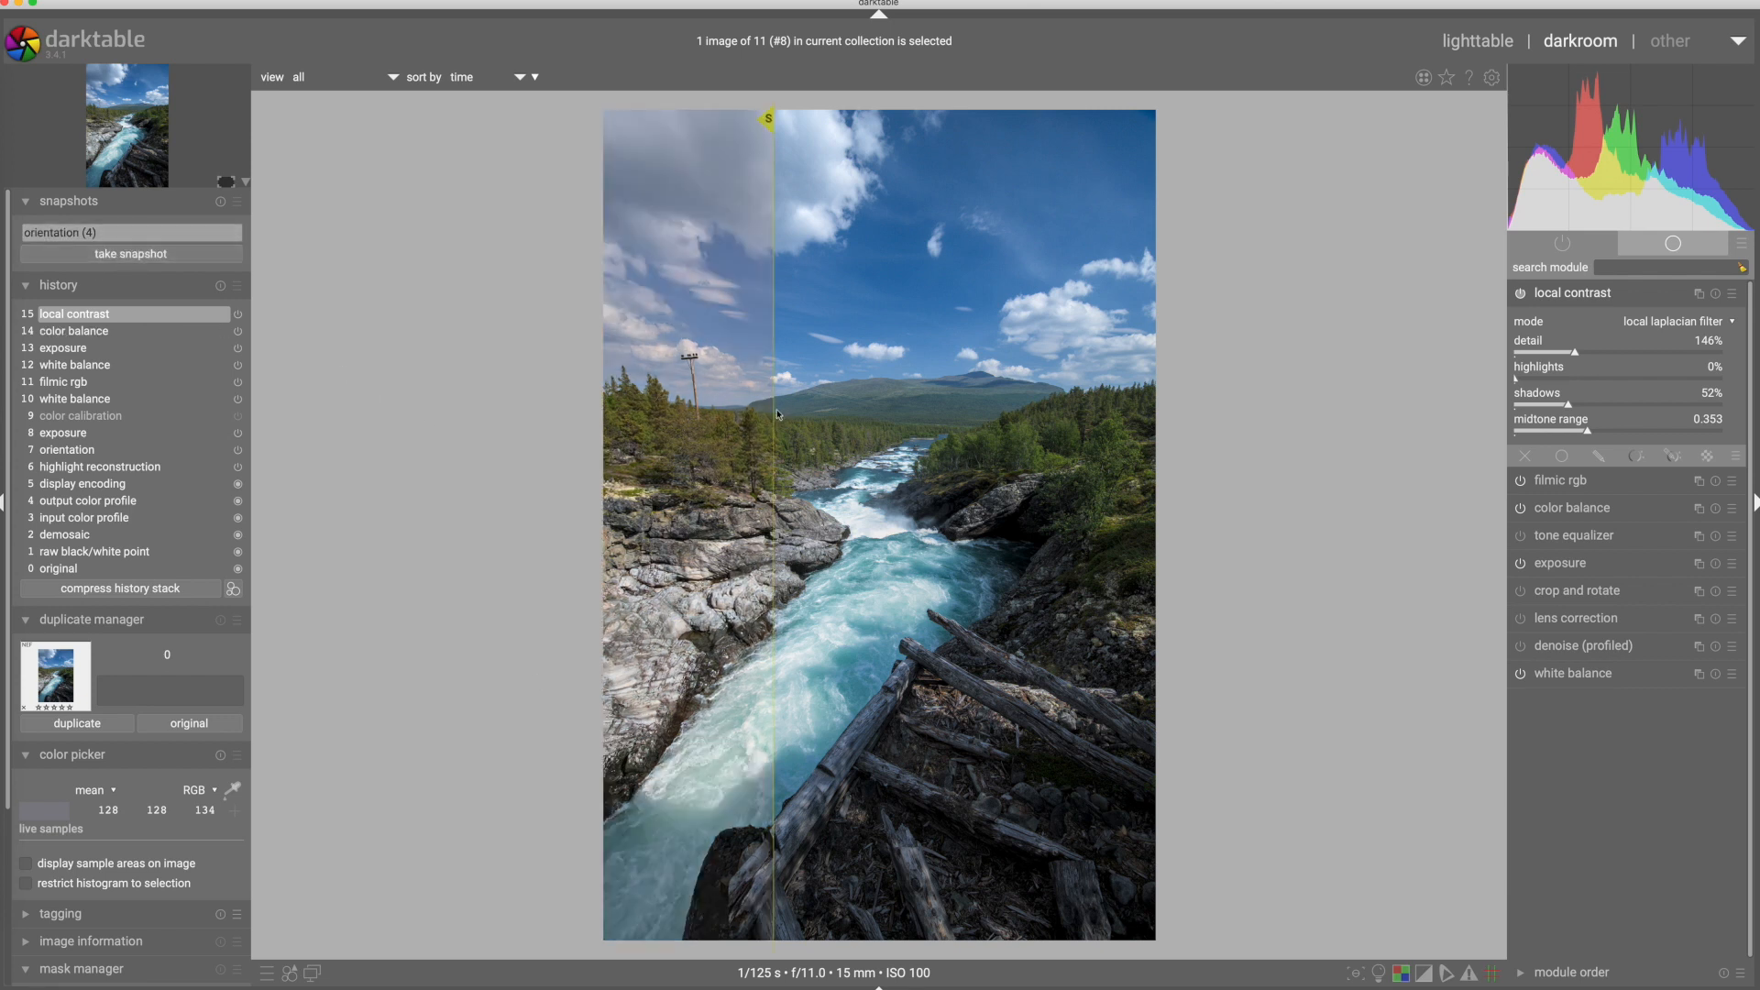
pyautogui.moveTo(778, 415); pyautogui.dragTo(945, 421)
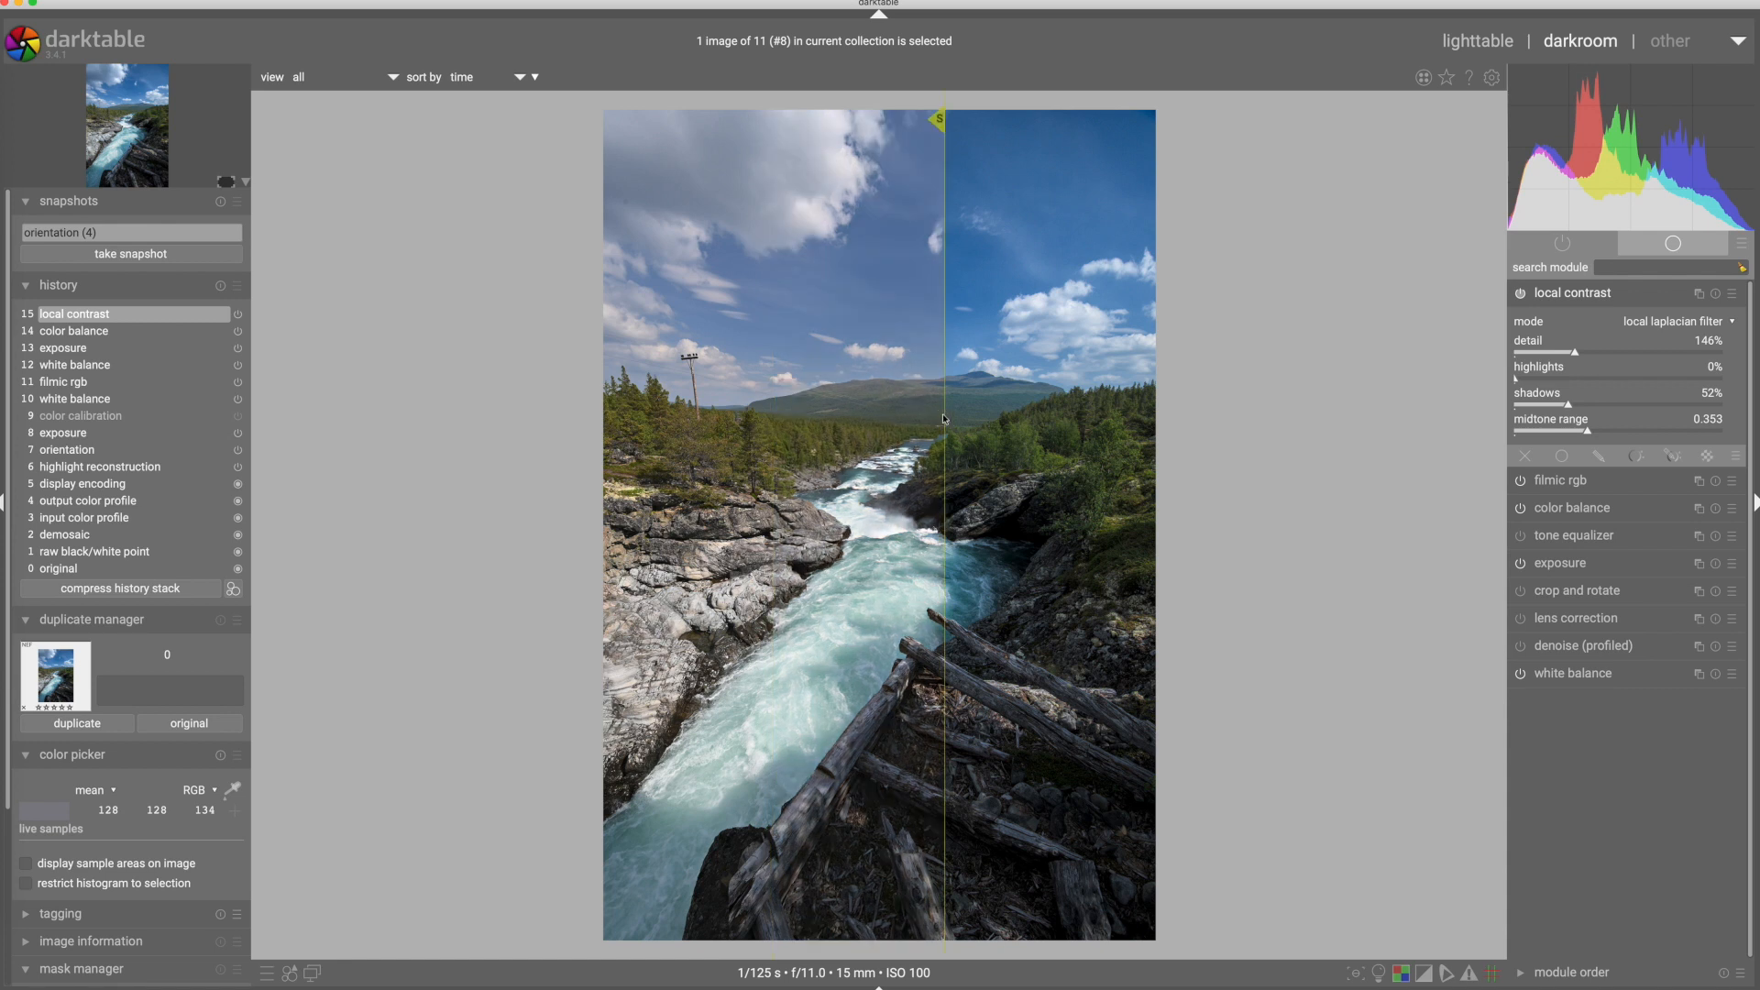
pyautogui.click(875, 418)
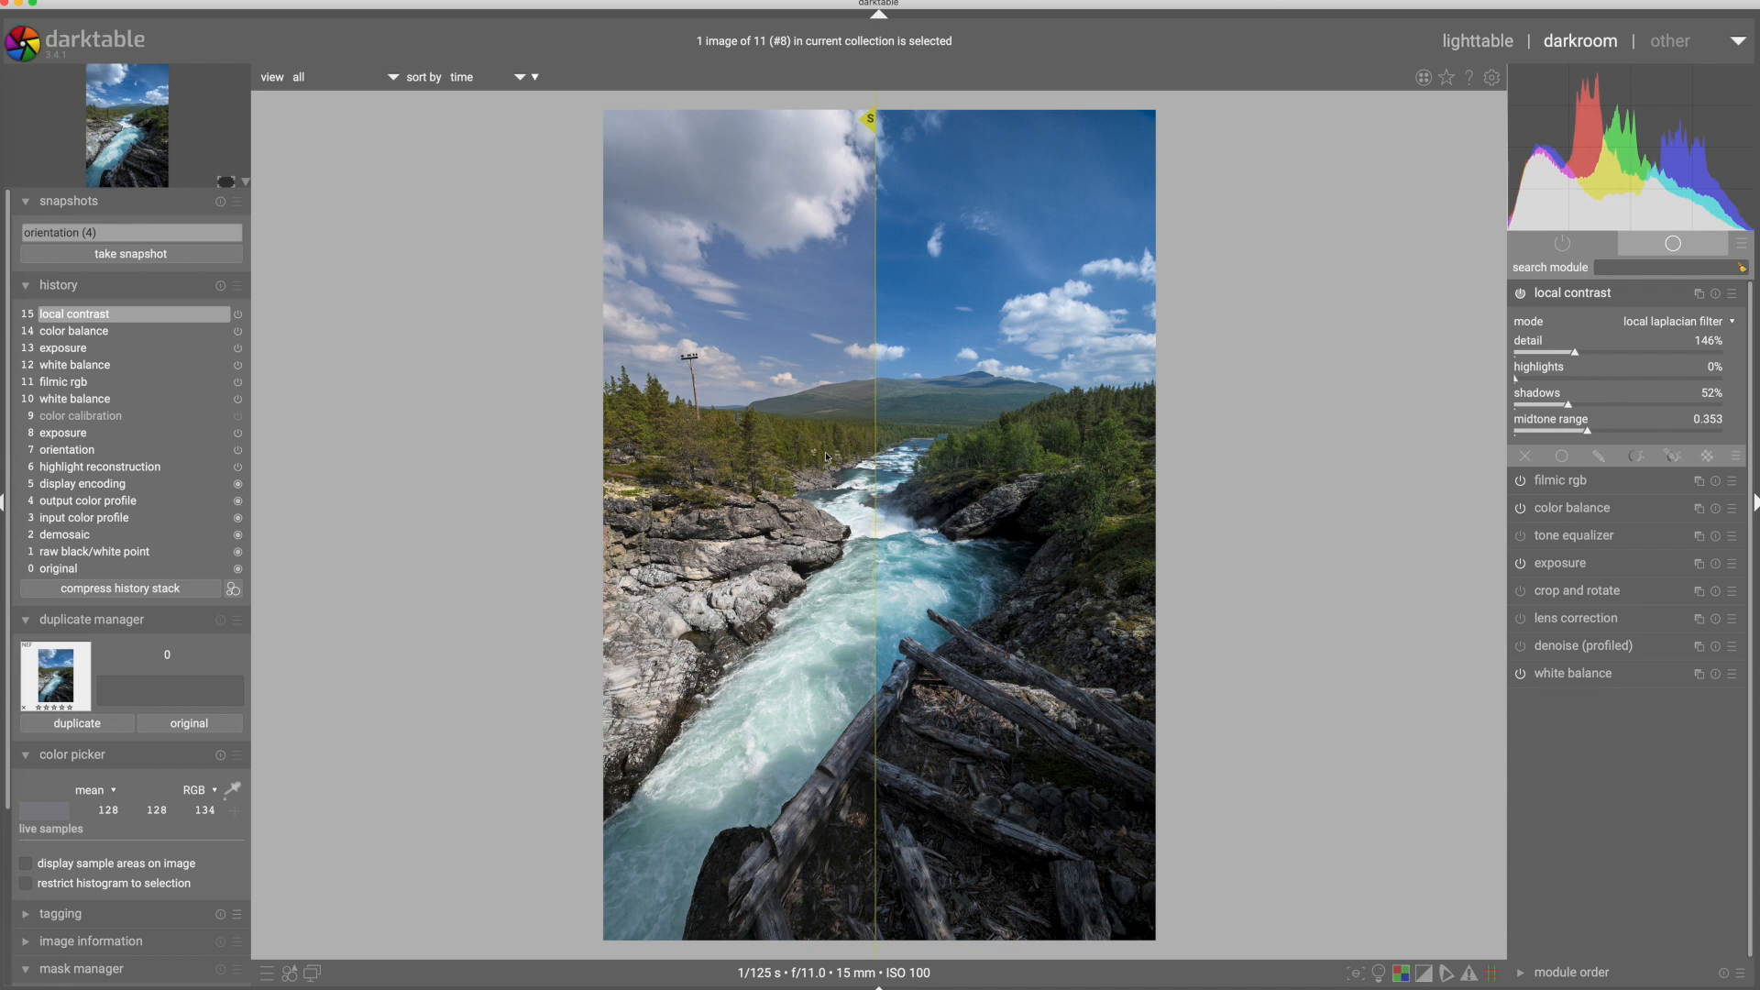
pyautogui.moveTo(875, 451); pyautogui.dragTo(746, 451)
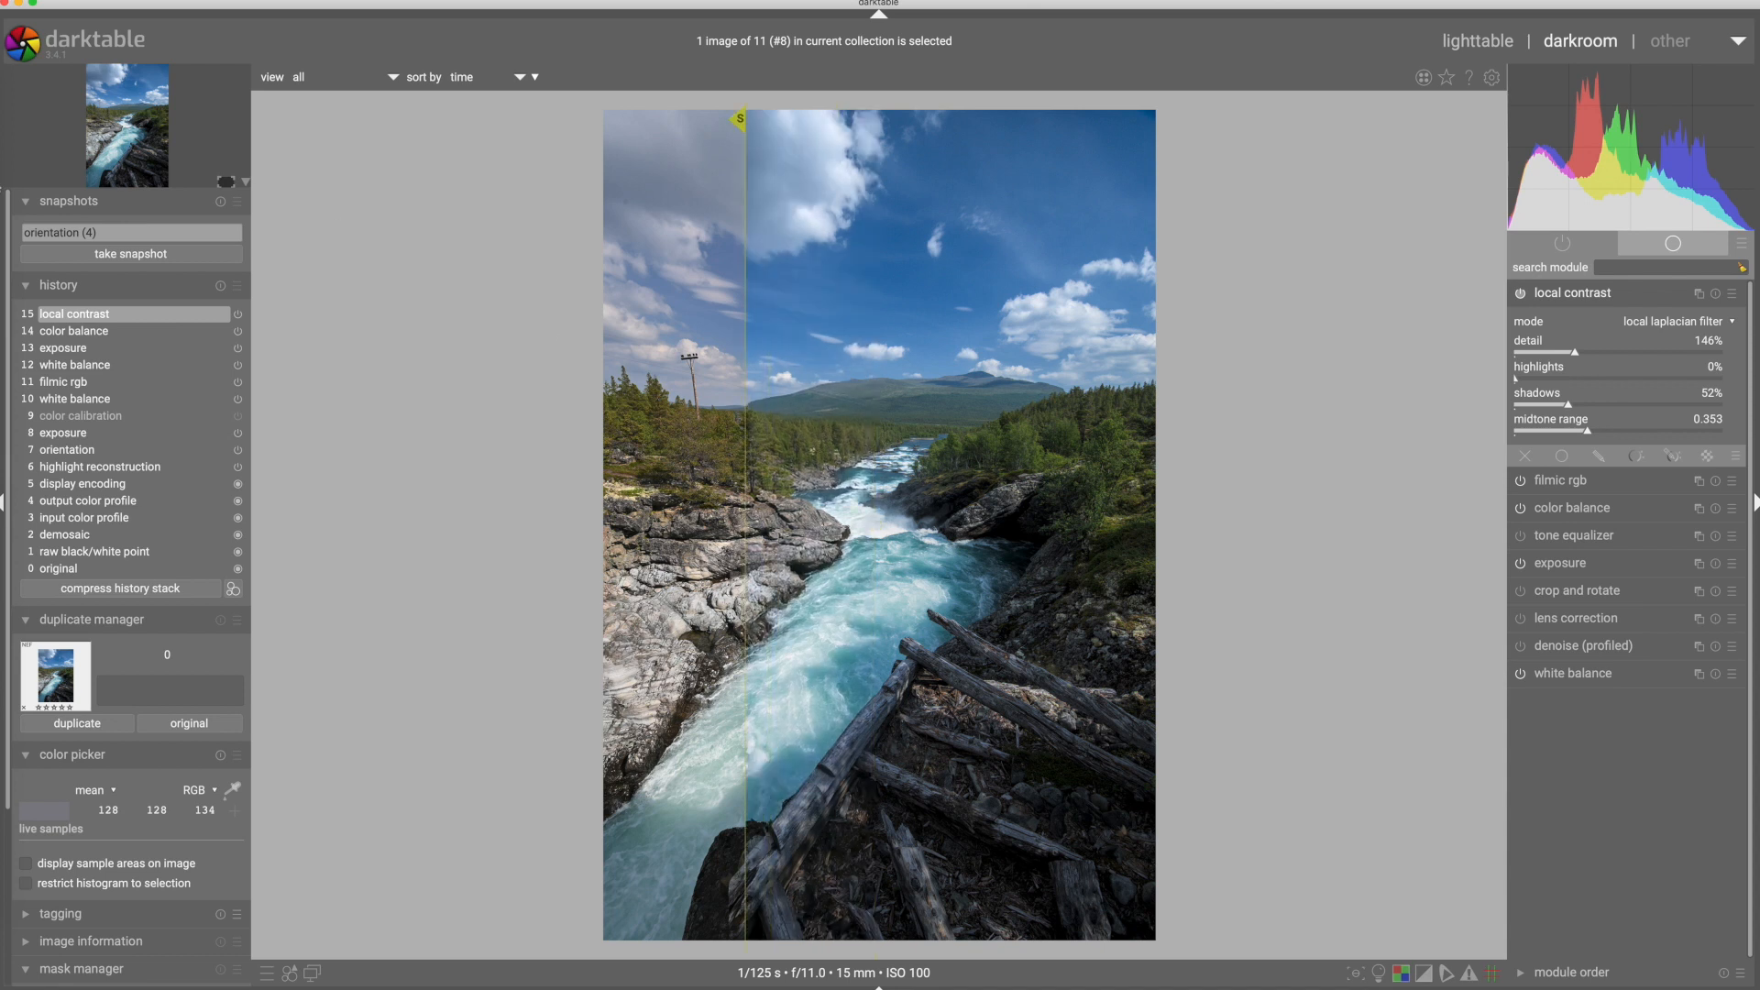
pyautogui.click(139, 242)
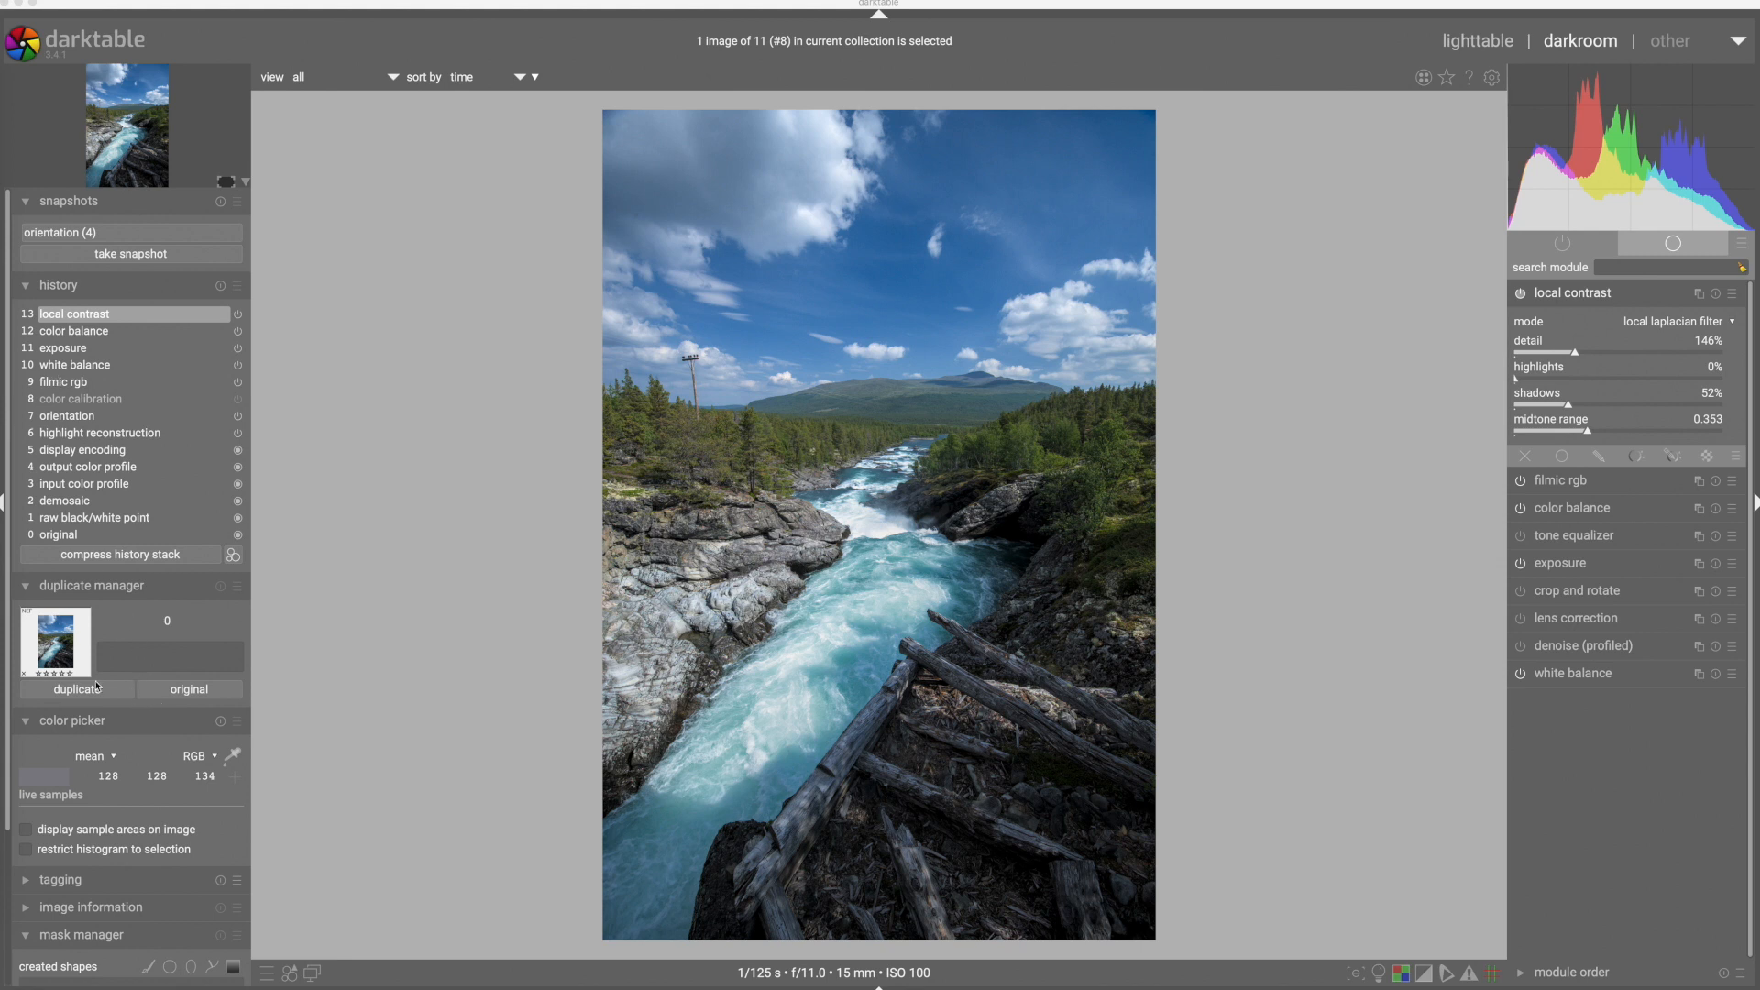
# - Create an unedited duplicate of the image, roll its history back to highlight reconstruction and compress the history stack
pyautogui.click(192, 693)
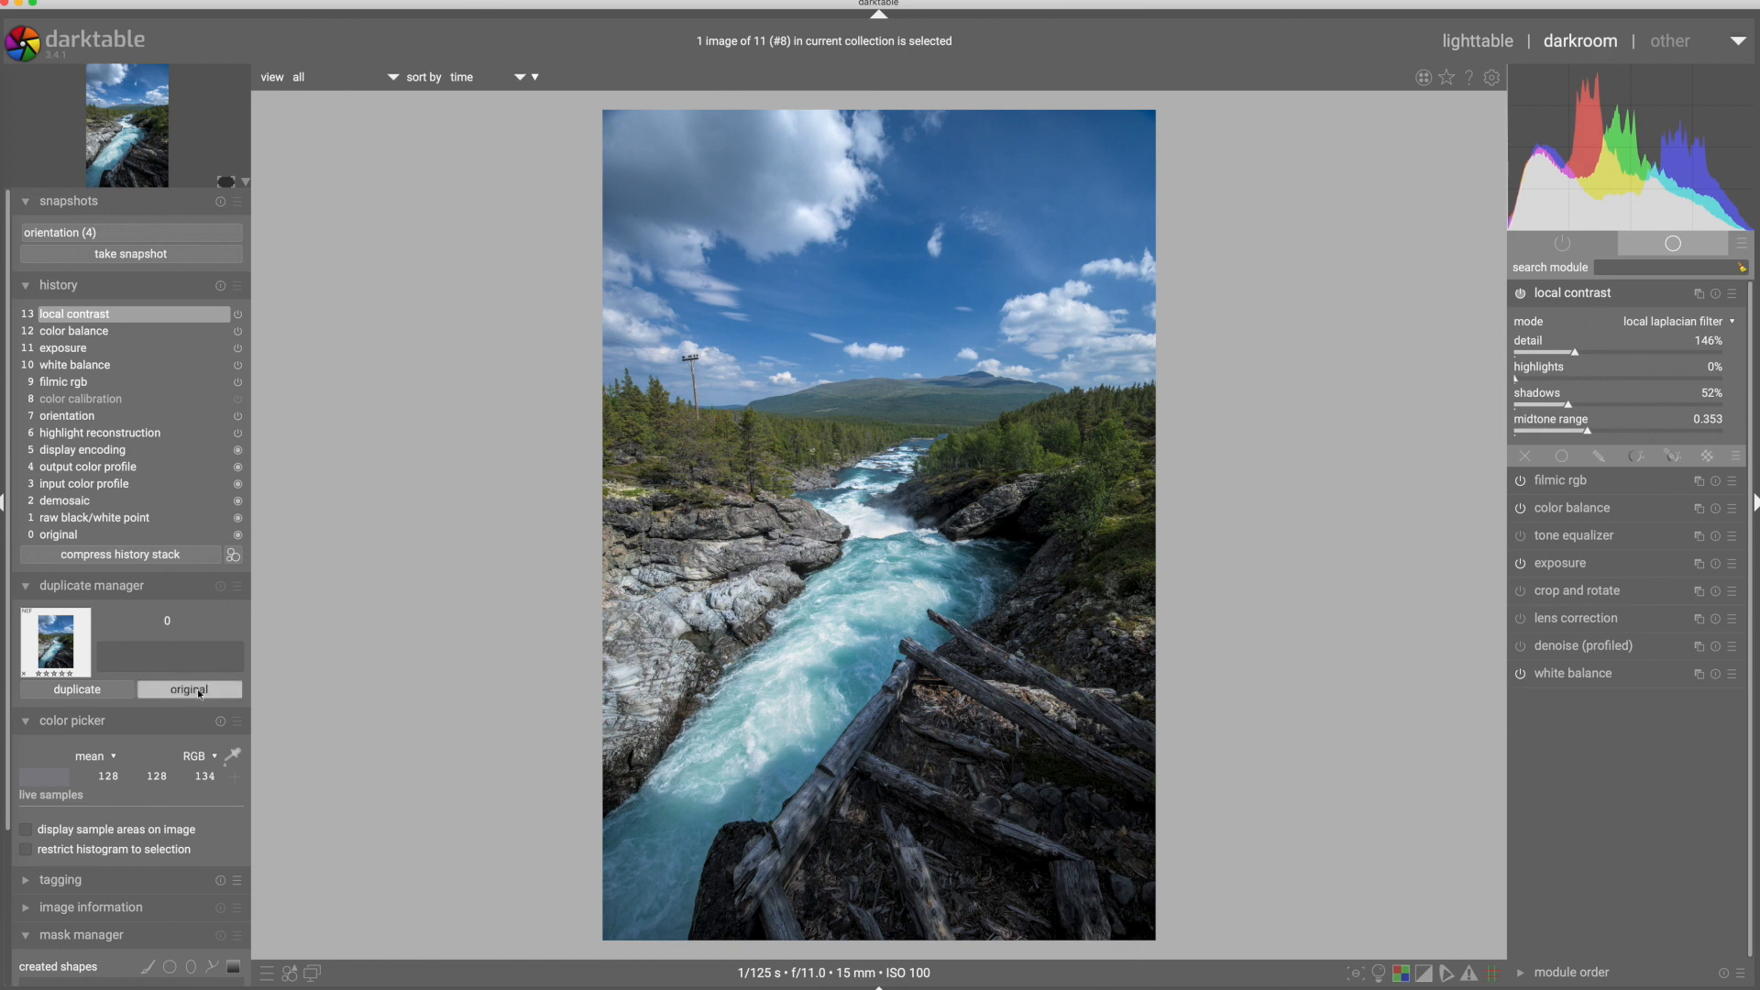
pyautogui.click(197, 689)
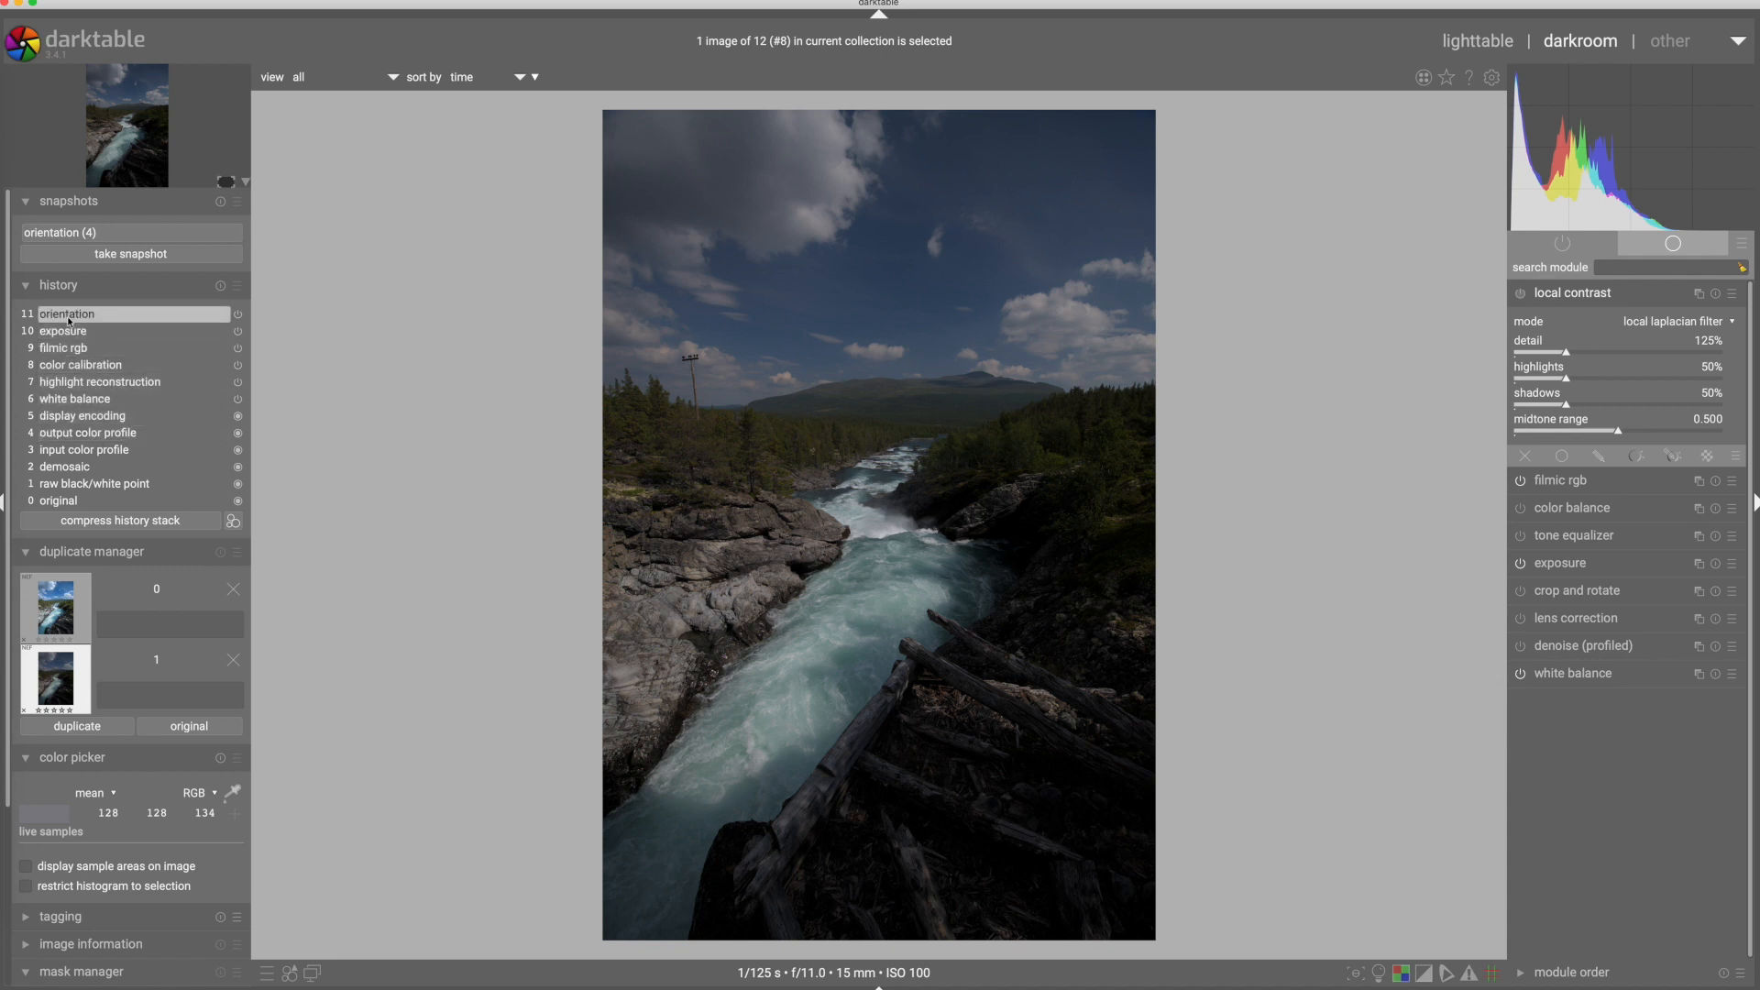
pyautogui.click(62, 382)
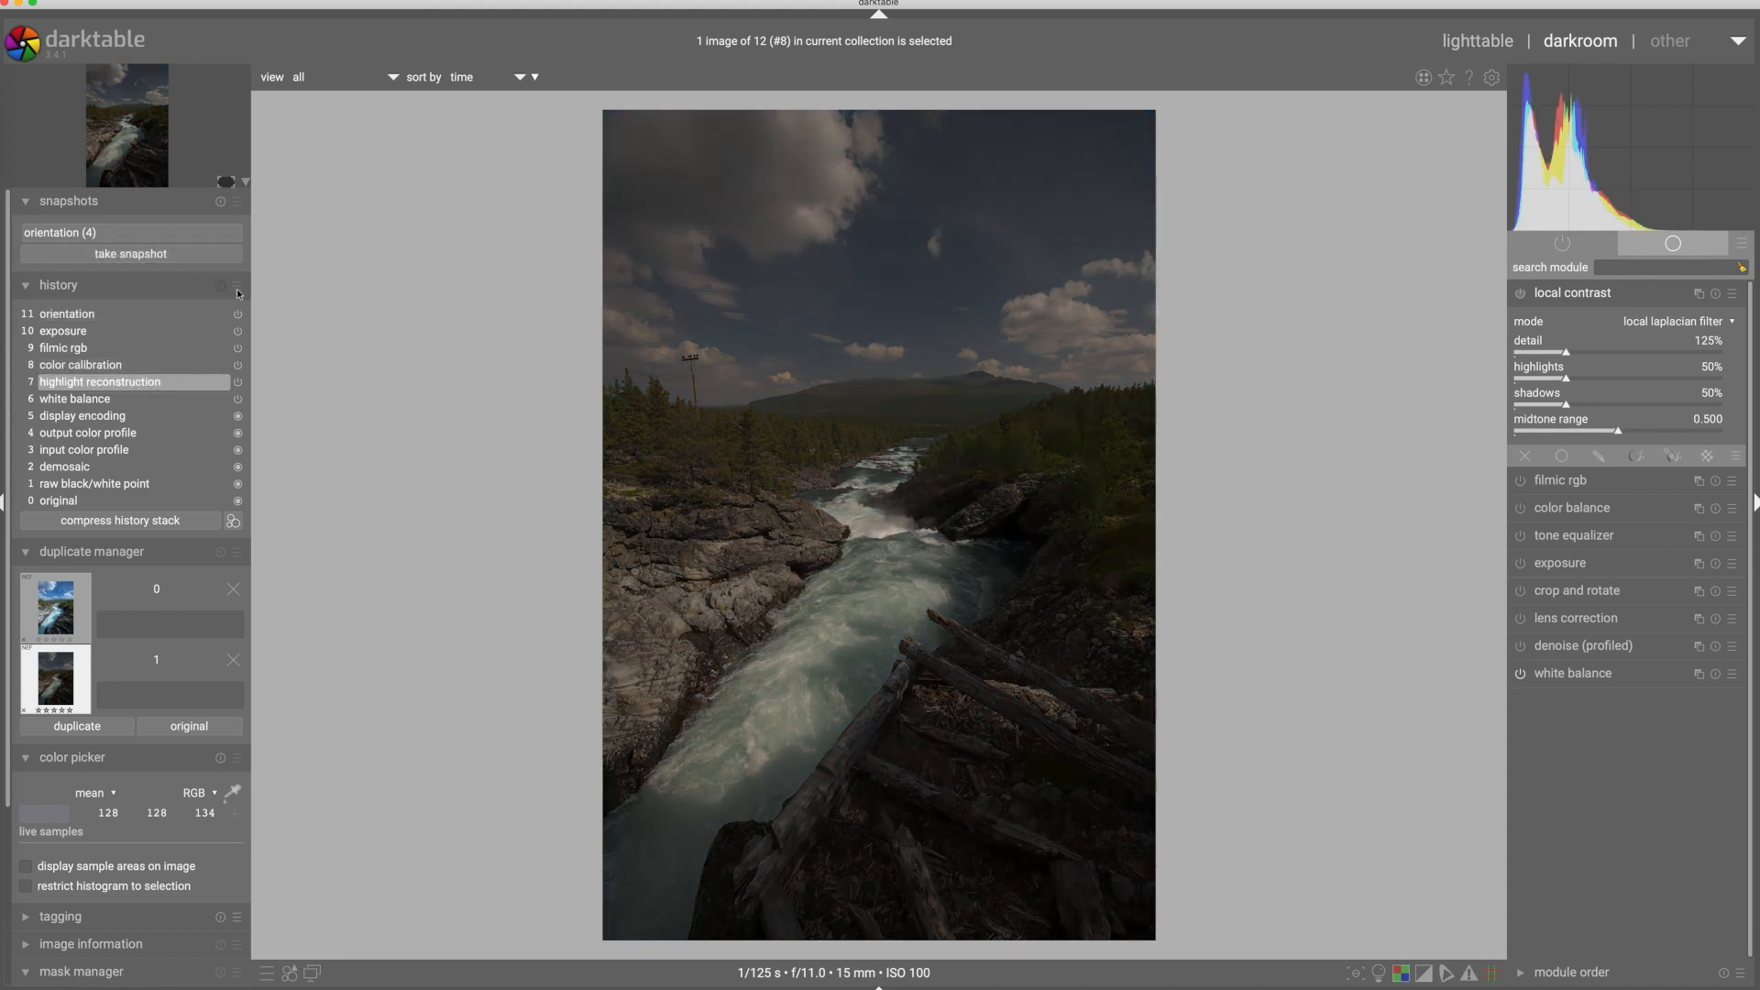
pyautogui.click(142, 520)
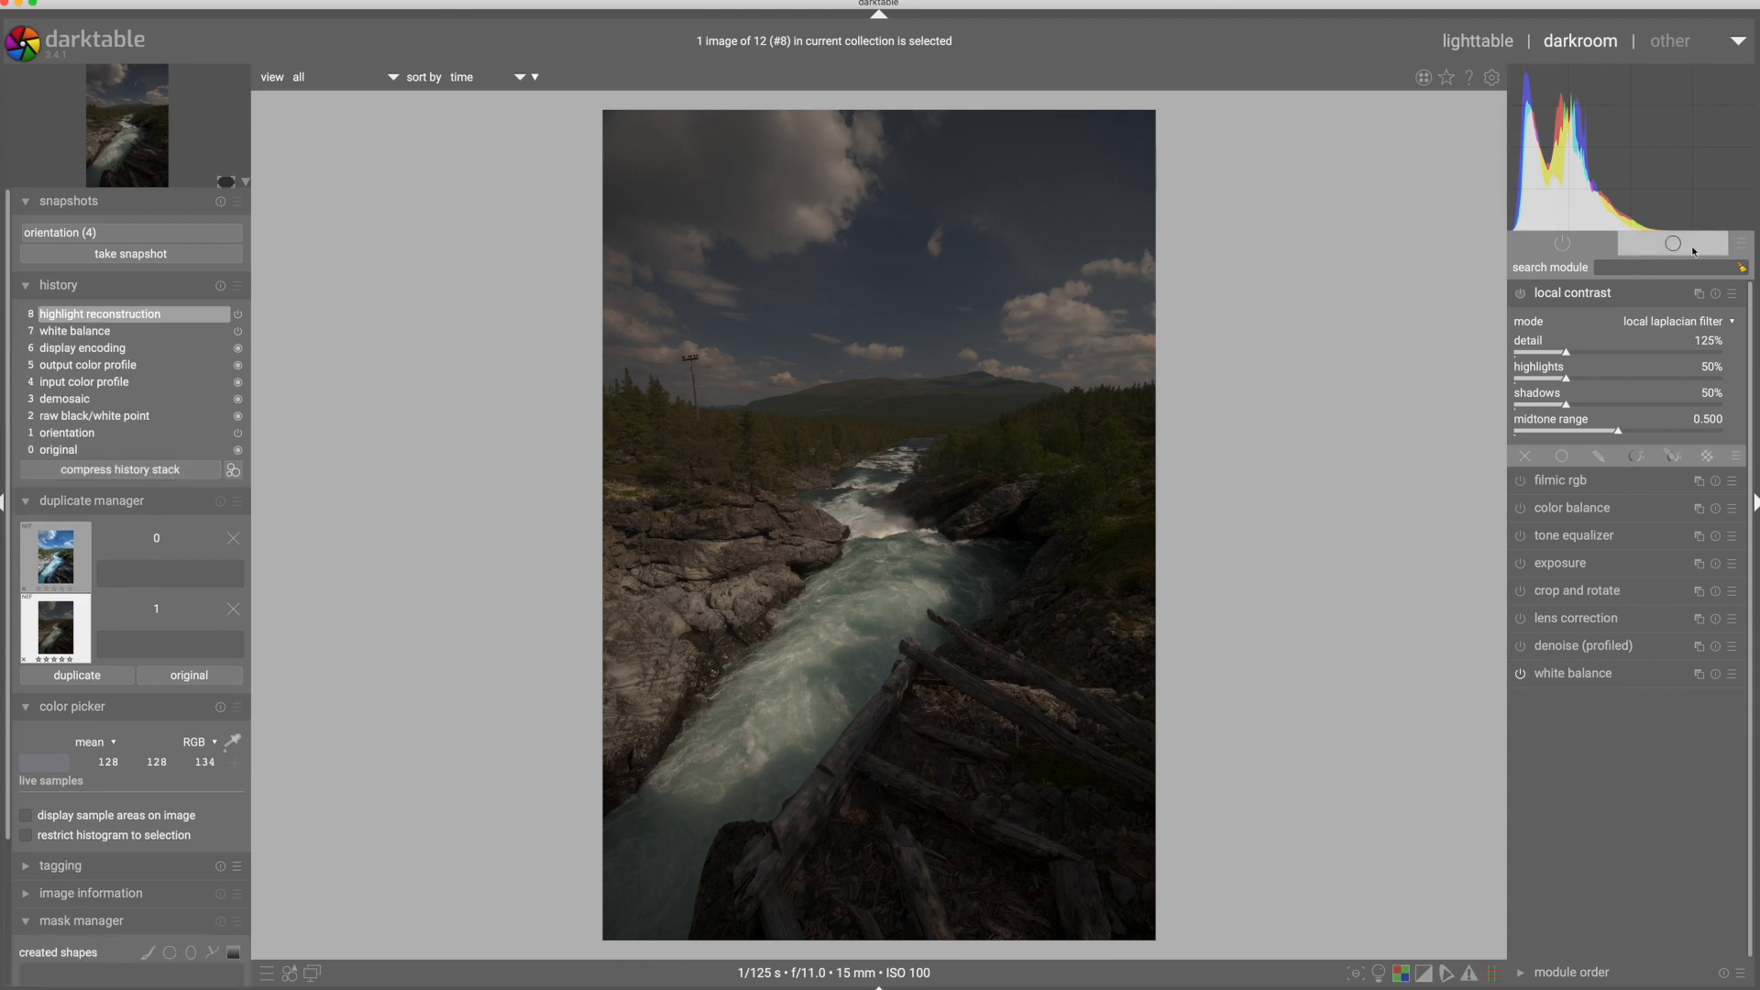
# - Load the module layout preset Demo: display-referred_MIN and collapse the local contrast module
pyautogui.click(1741, 243)
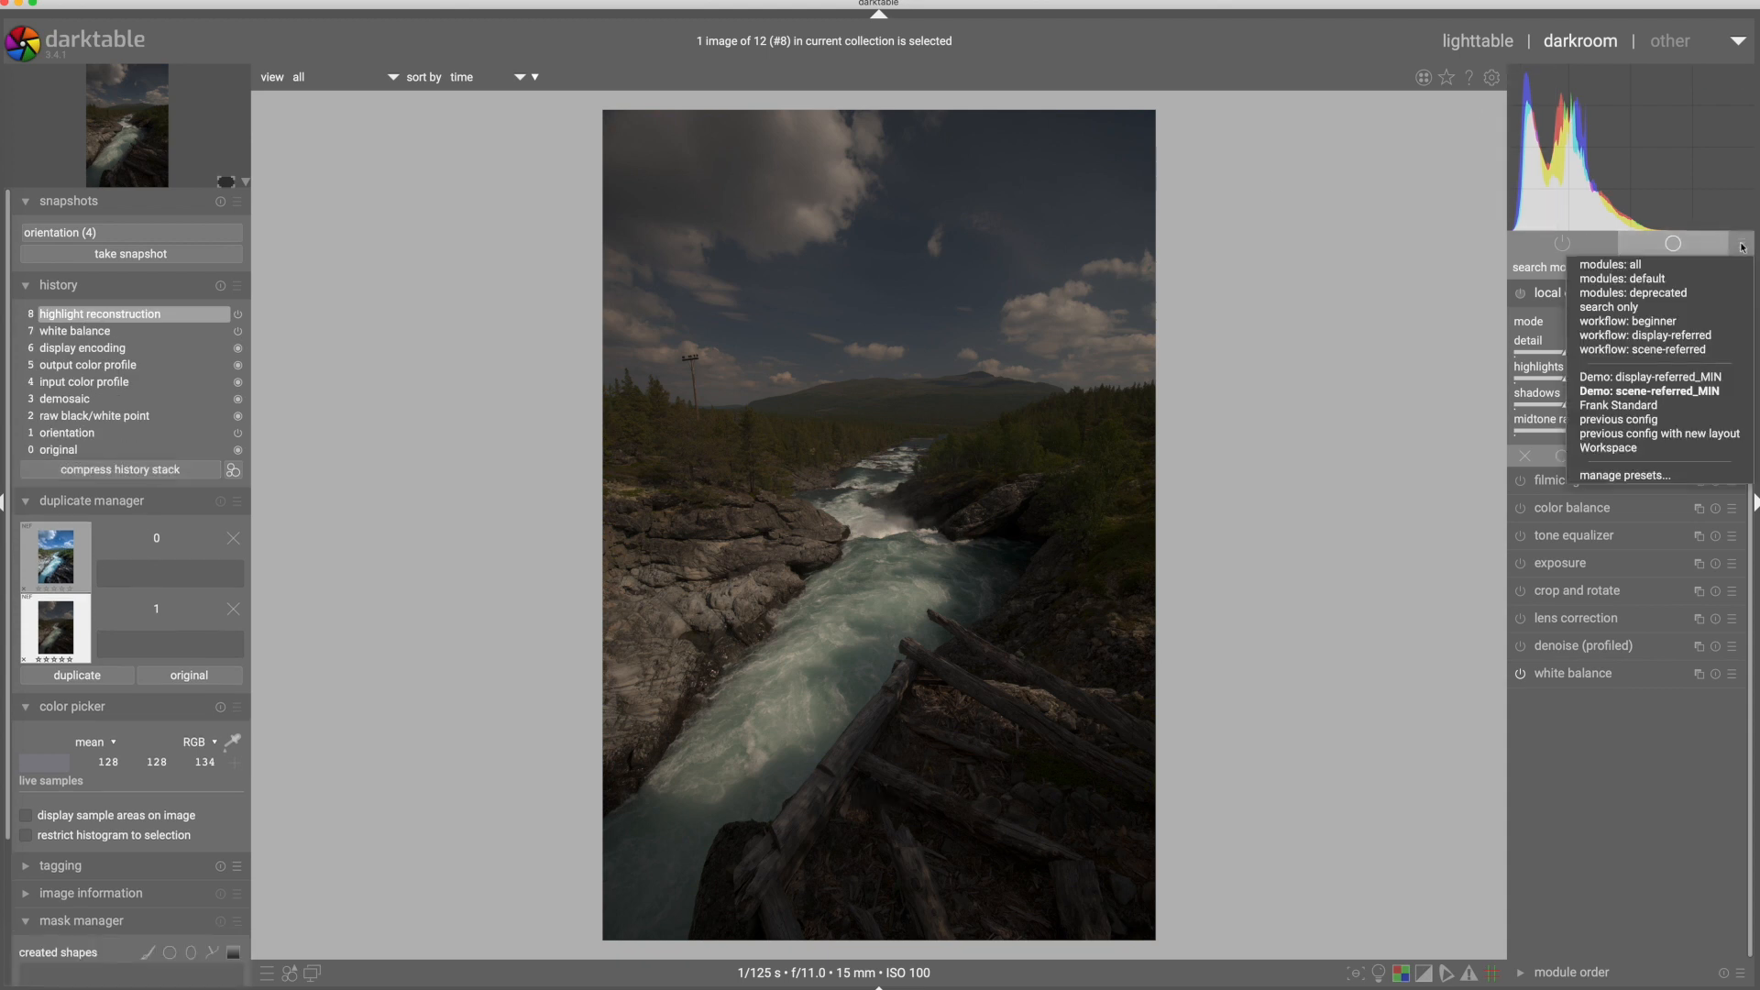
pyautogui.click(1641, 378)
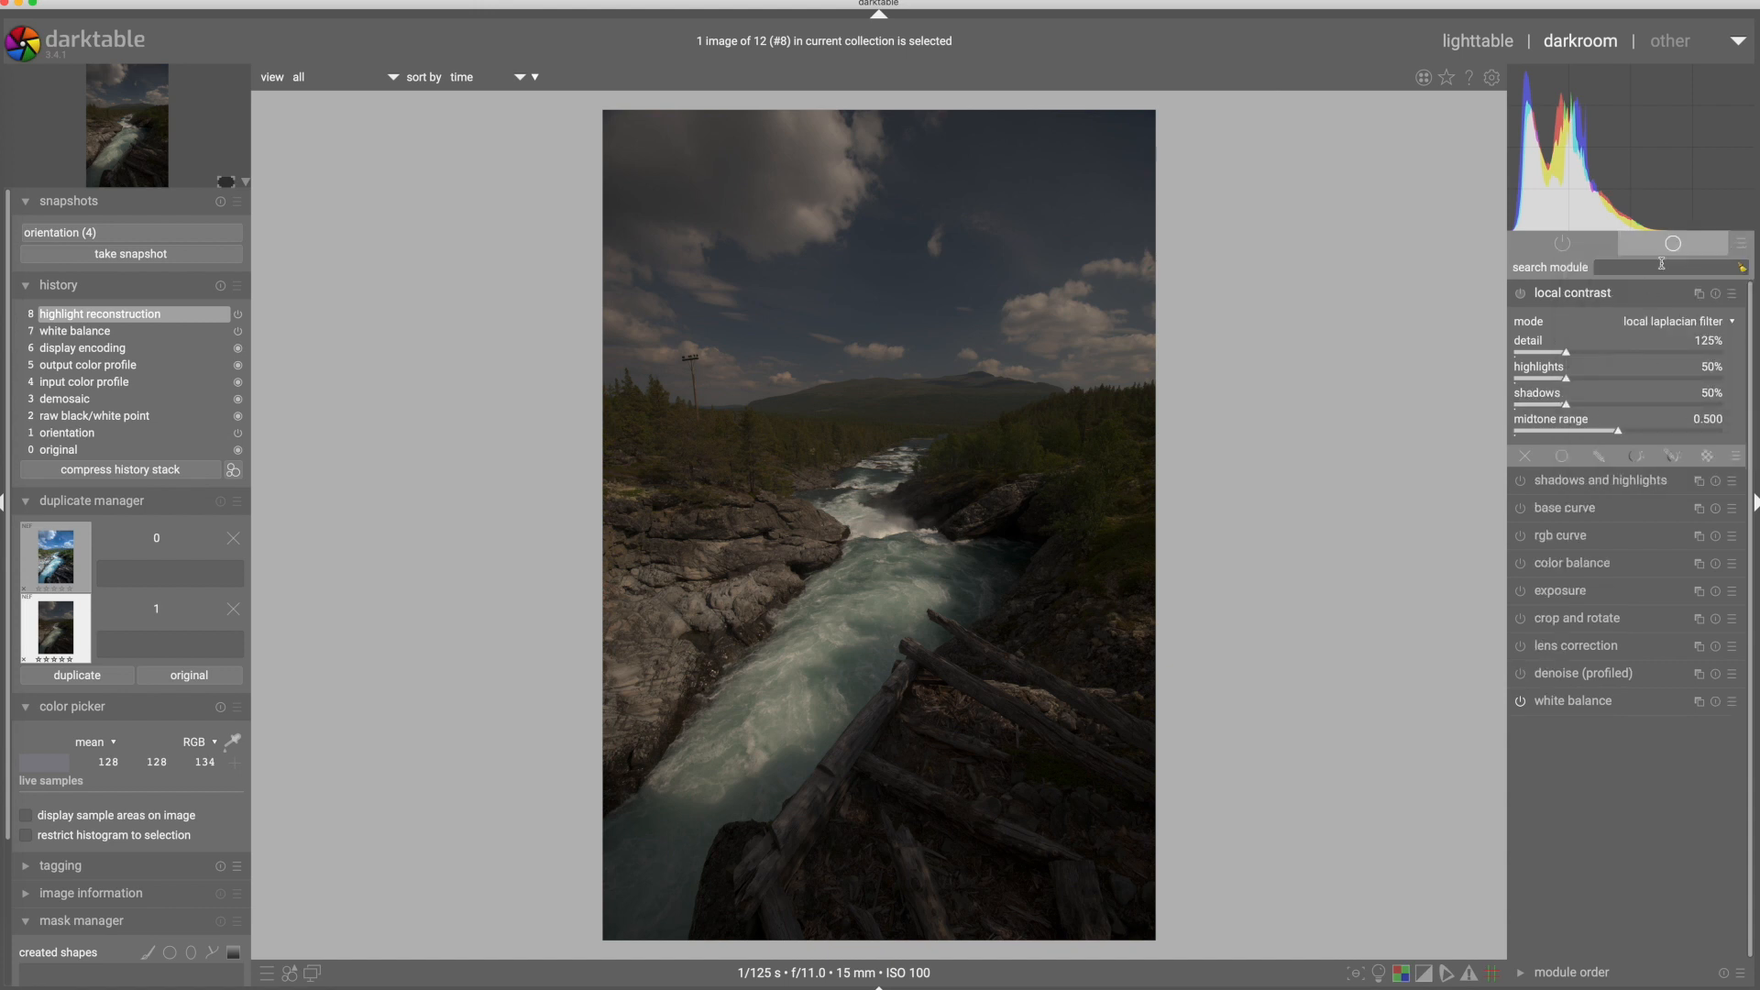
pyautogui.click(1572, 295)
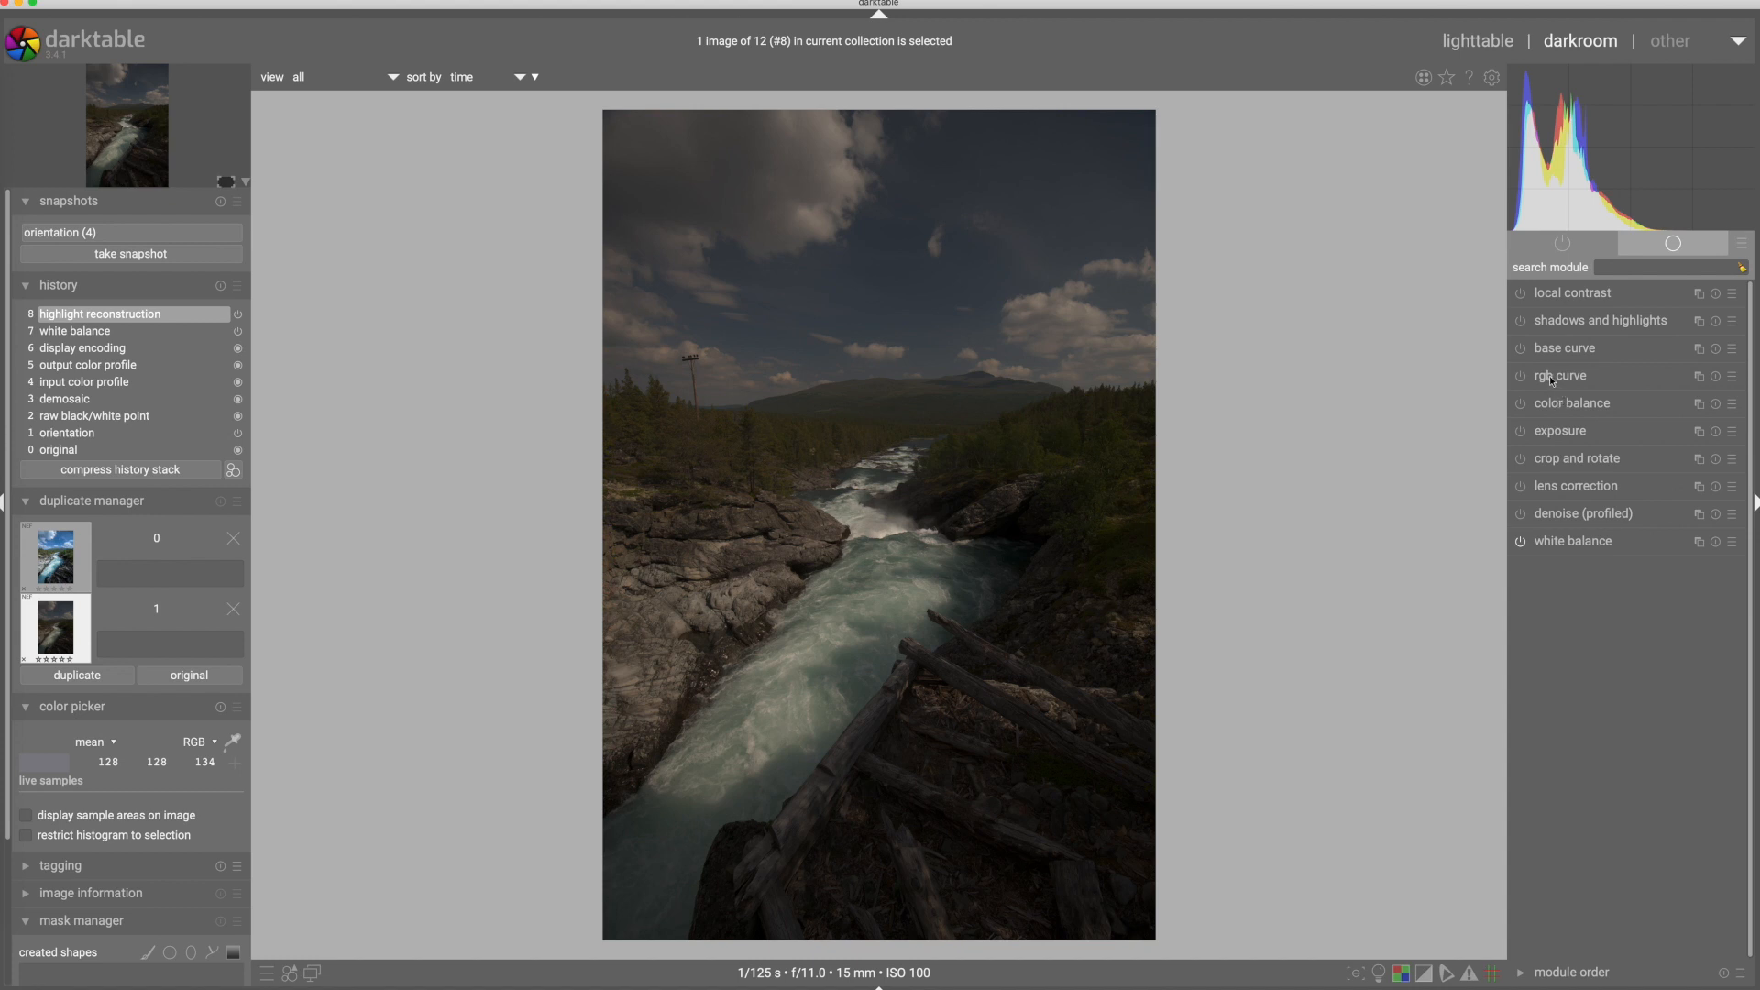
# - Switch on base curve for the duplicate and apply its nikon like preset
pyautogui.click(1520, 347)
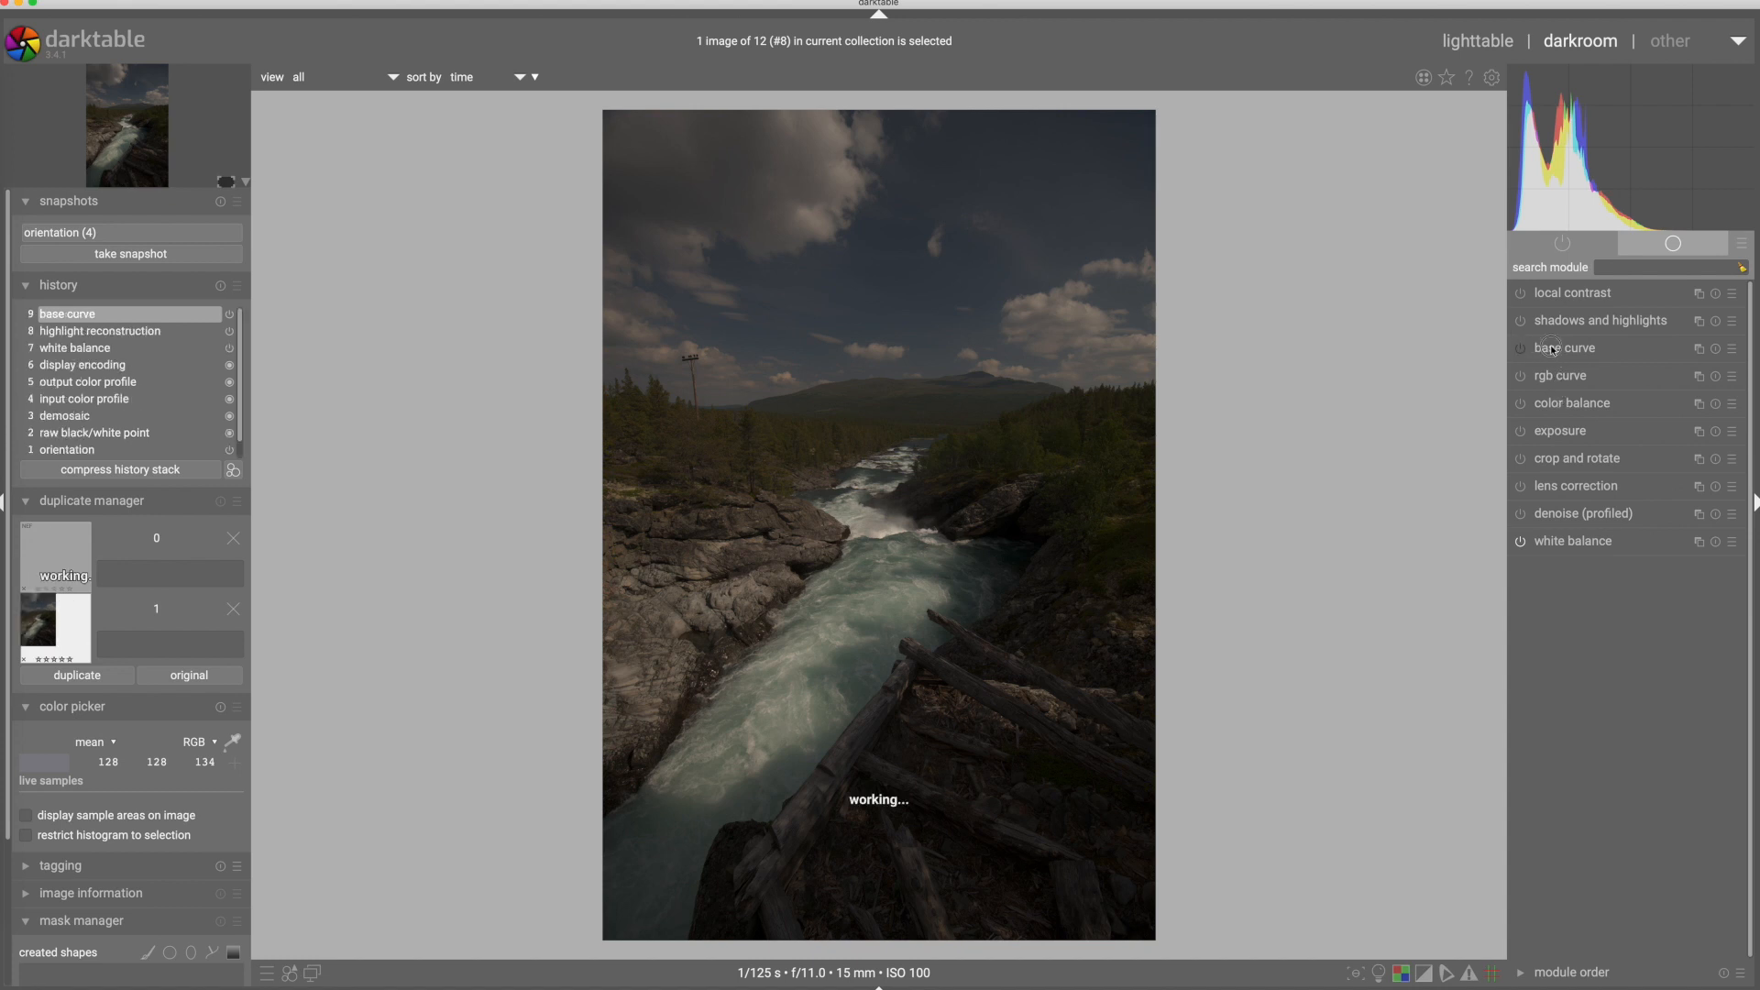
pyautogui.click(1563, 350)
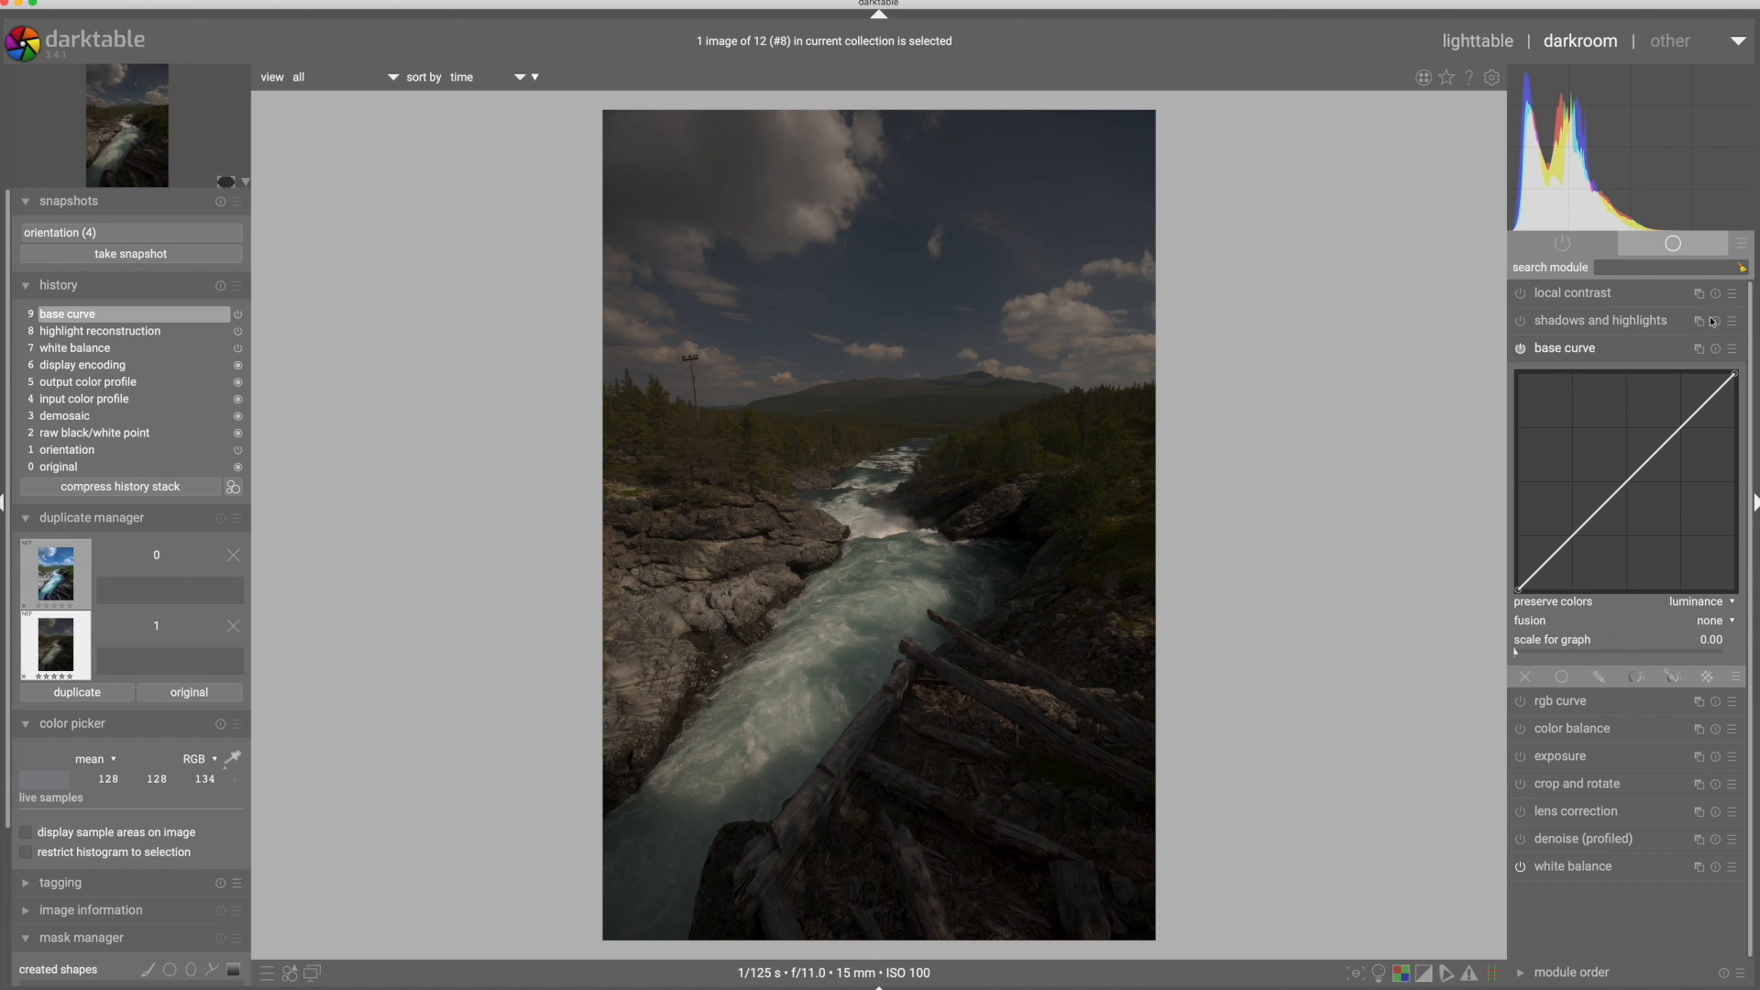
pyautogui.click(1732, 349)
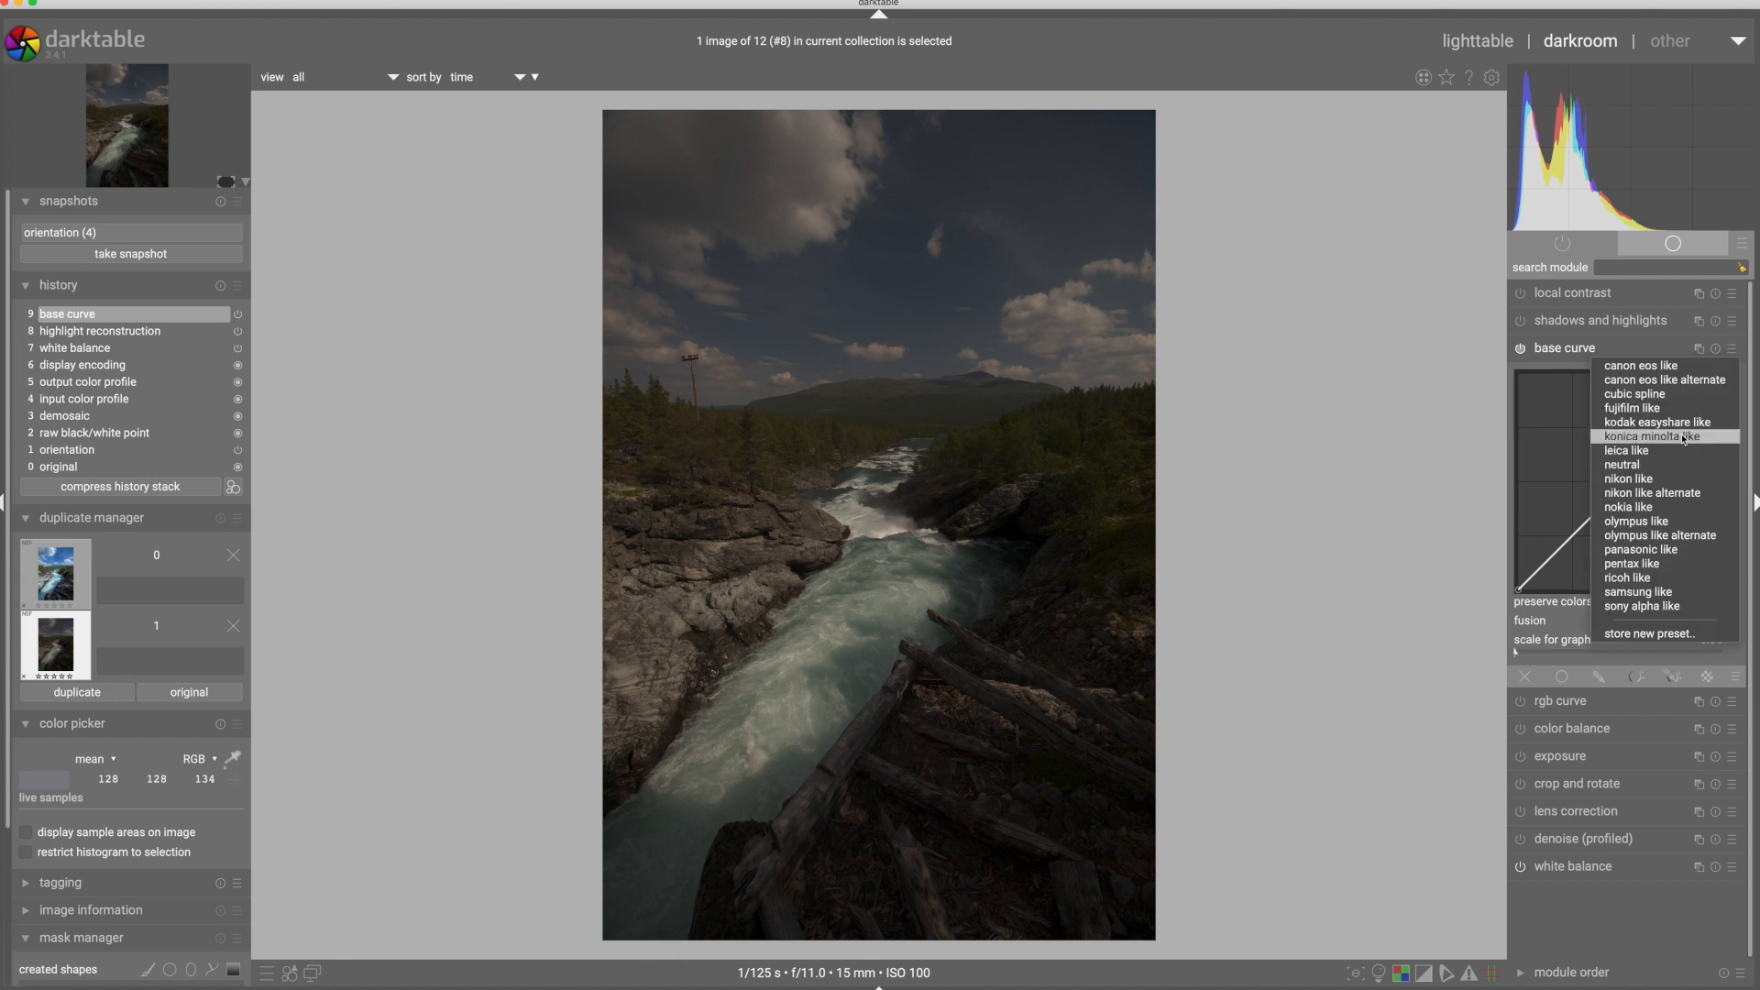
pyautogui.click(1637, 479)
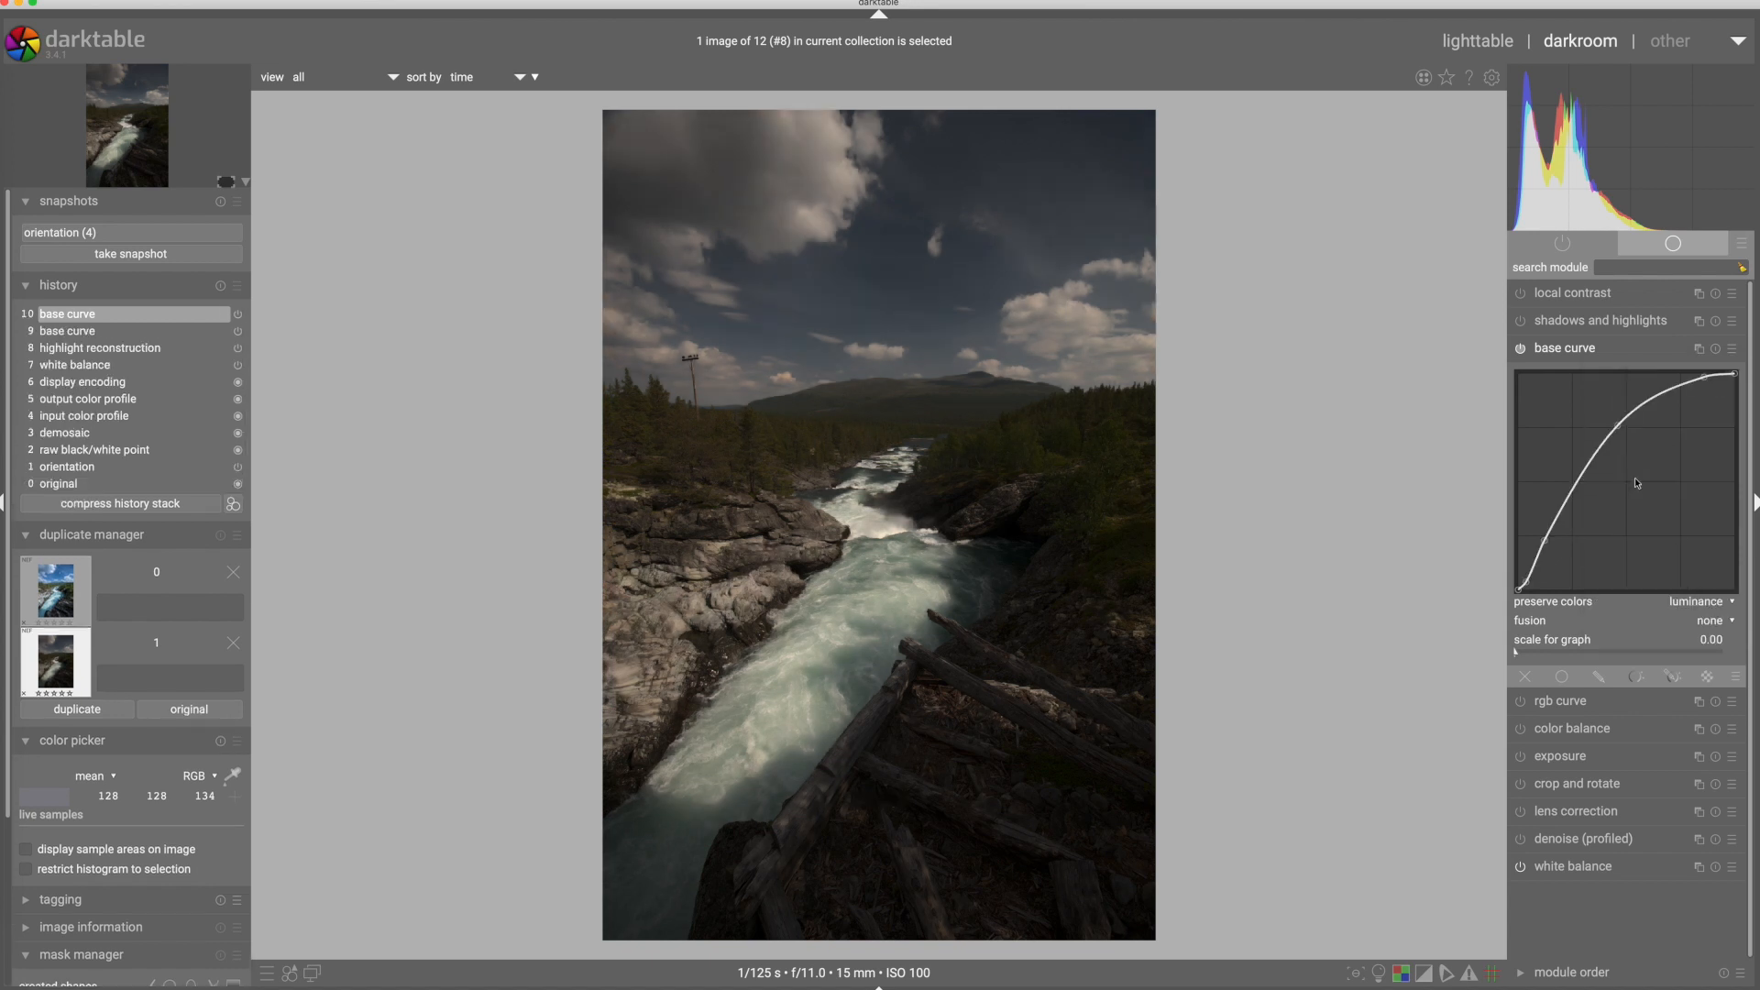
# - Change the base curve preset to nikon like alternate and lower the curve's midtone and upper nodes for a gentler bend
pyautogui.click(1732, 350)
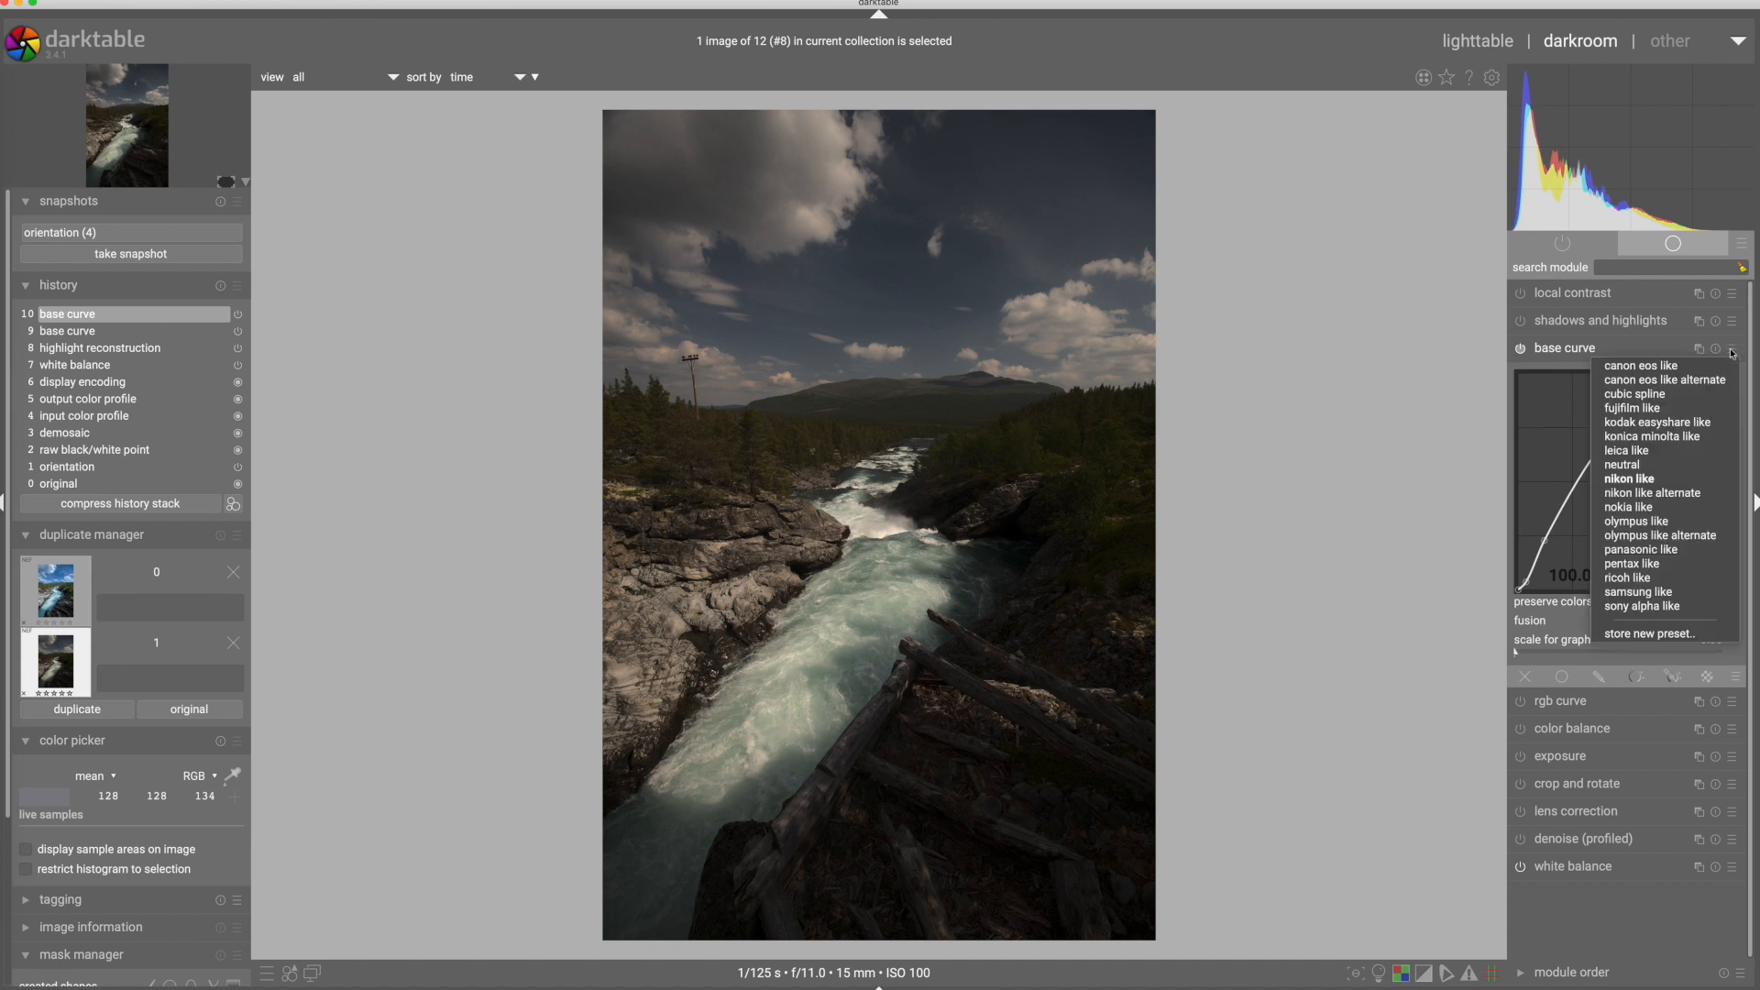
pyautogui.click(1639, 494)
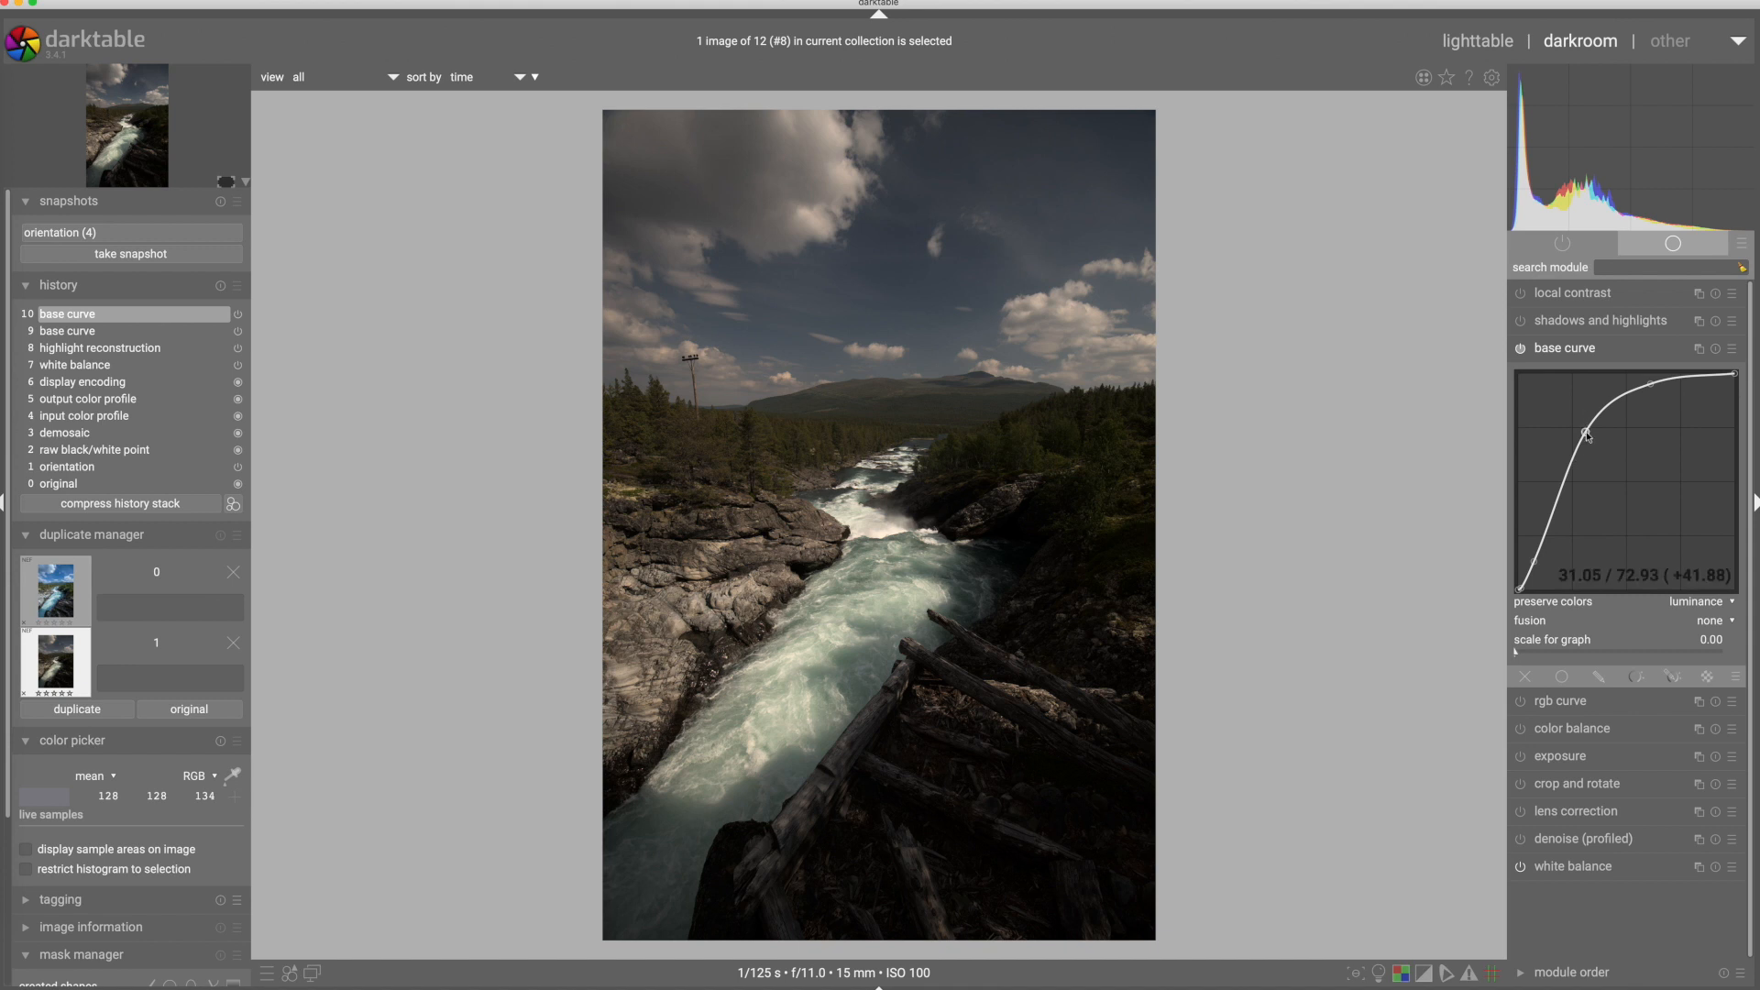
pyautogui.moveTo(1651, 384); pyautogui.dragTo(1596, 449)
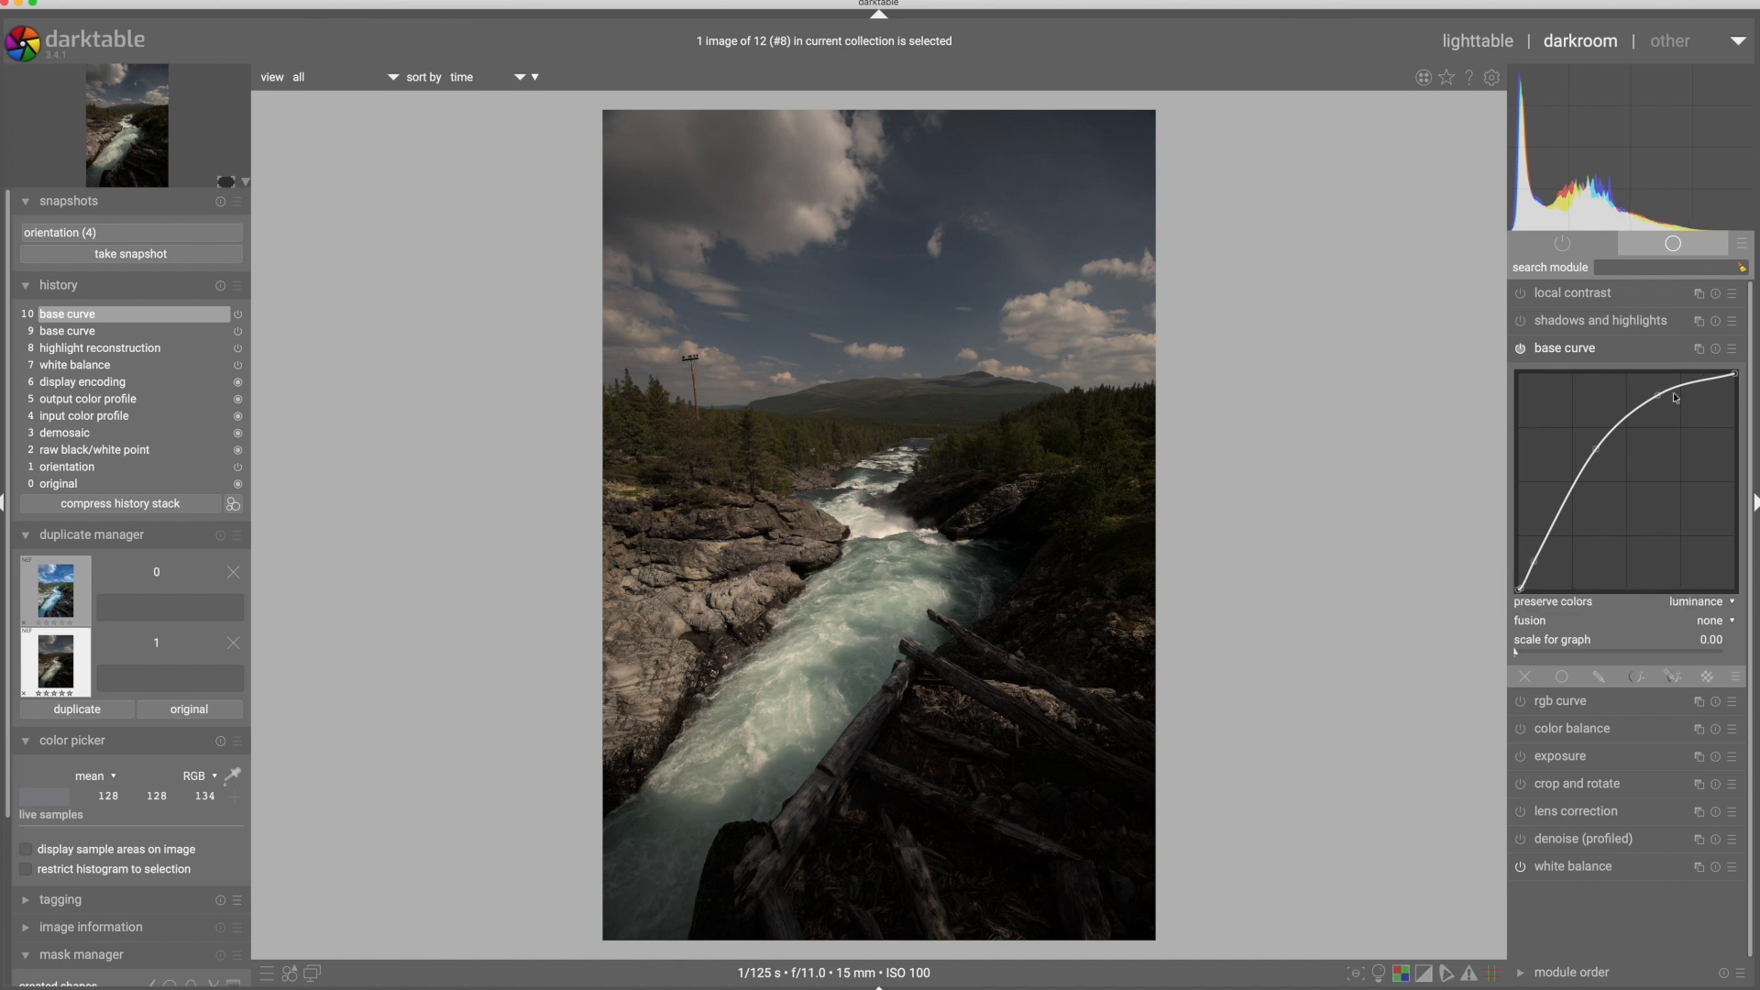
# - Try lifting the base curve's shadow node, and a cubic spline preset with its midpoint raised into a gentle arch
pyautogui.moveTo(1535, 561); pyautogui.dragTo(1535, 524)
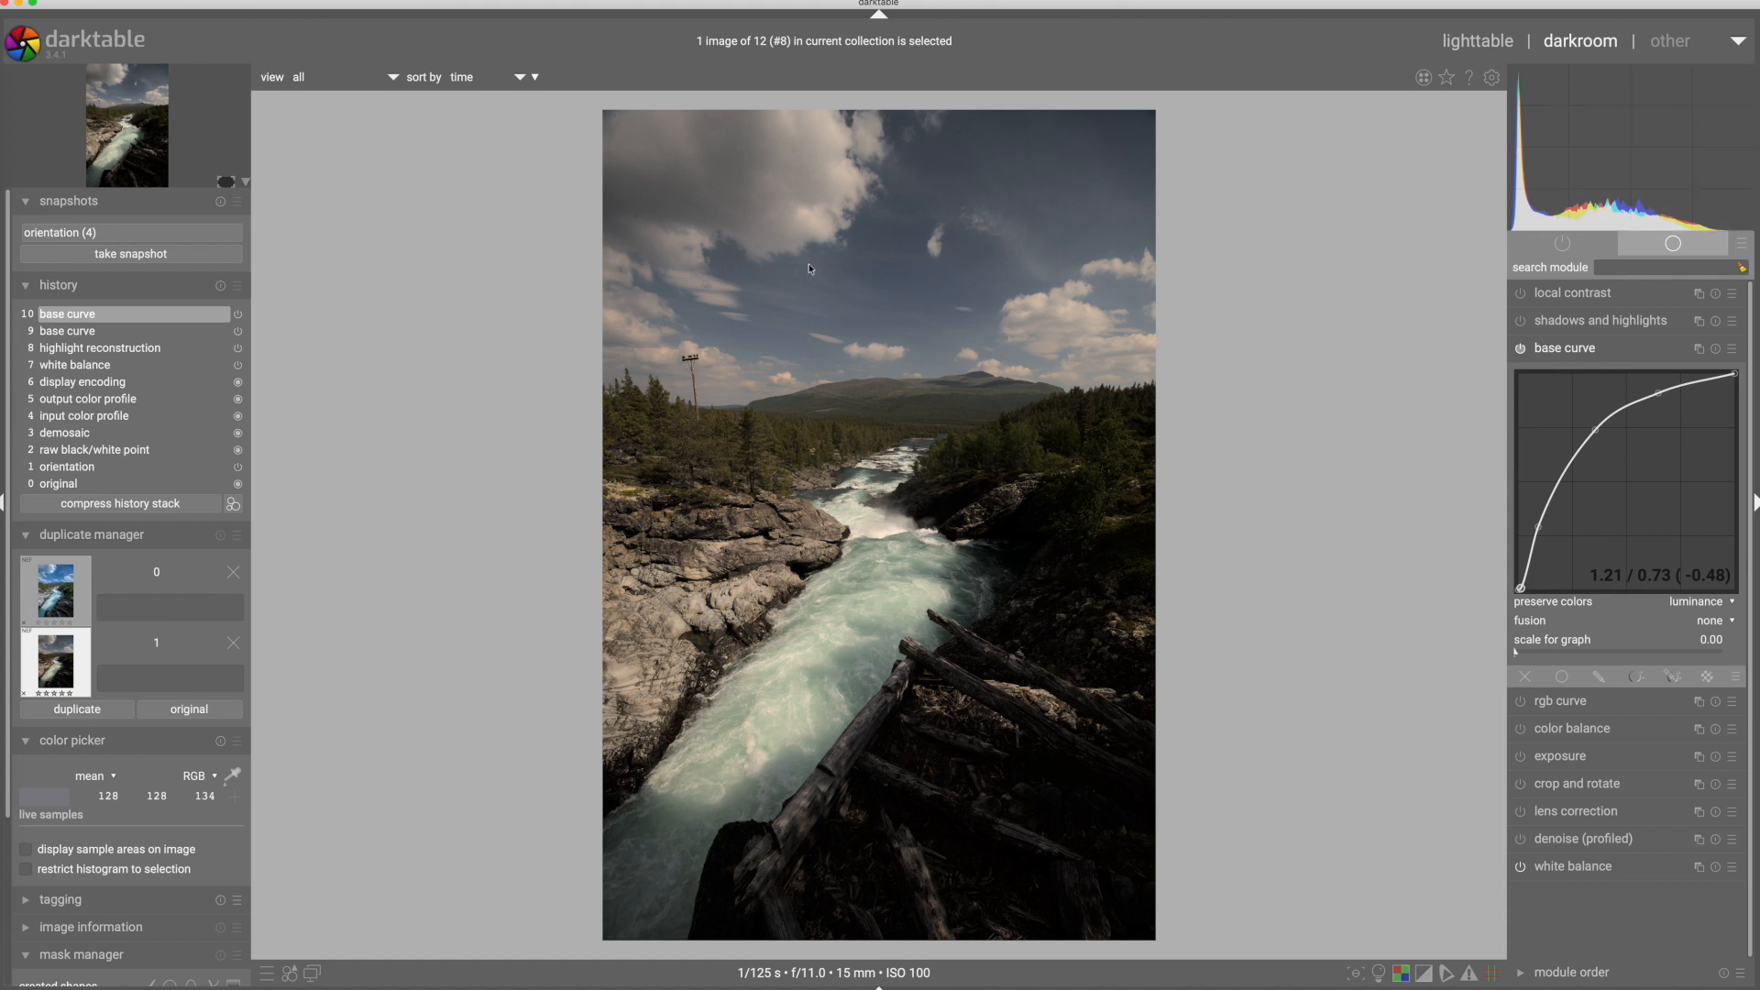
pyautogui.click(1730, 350)
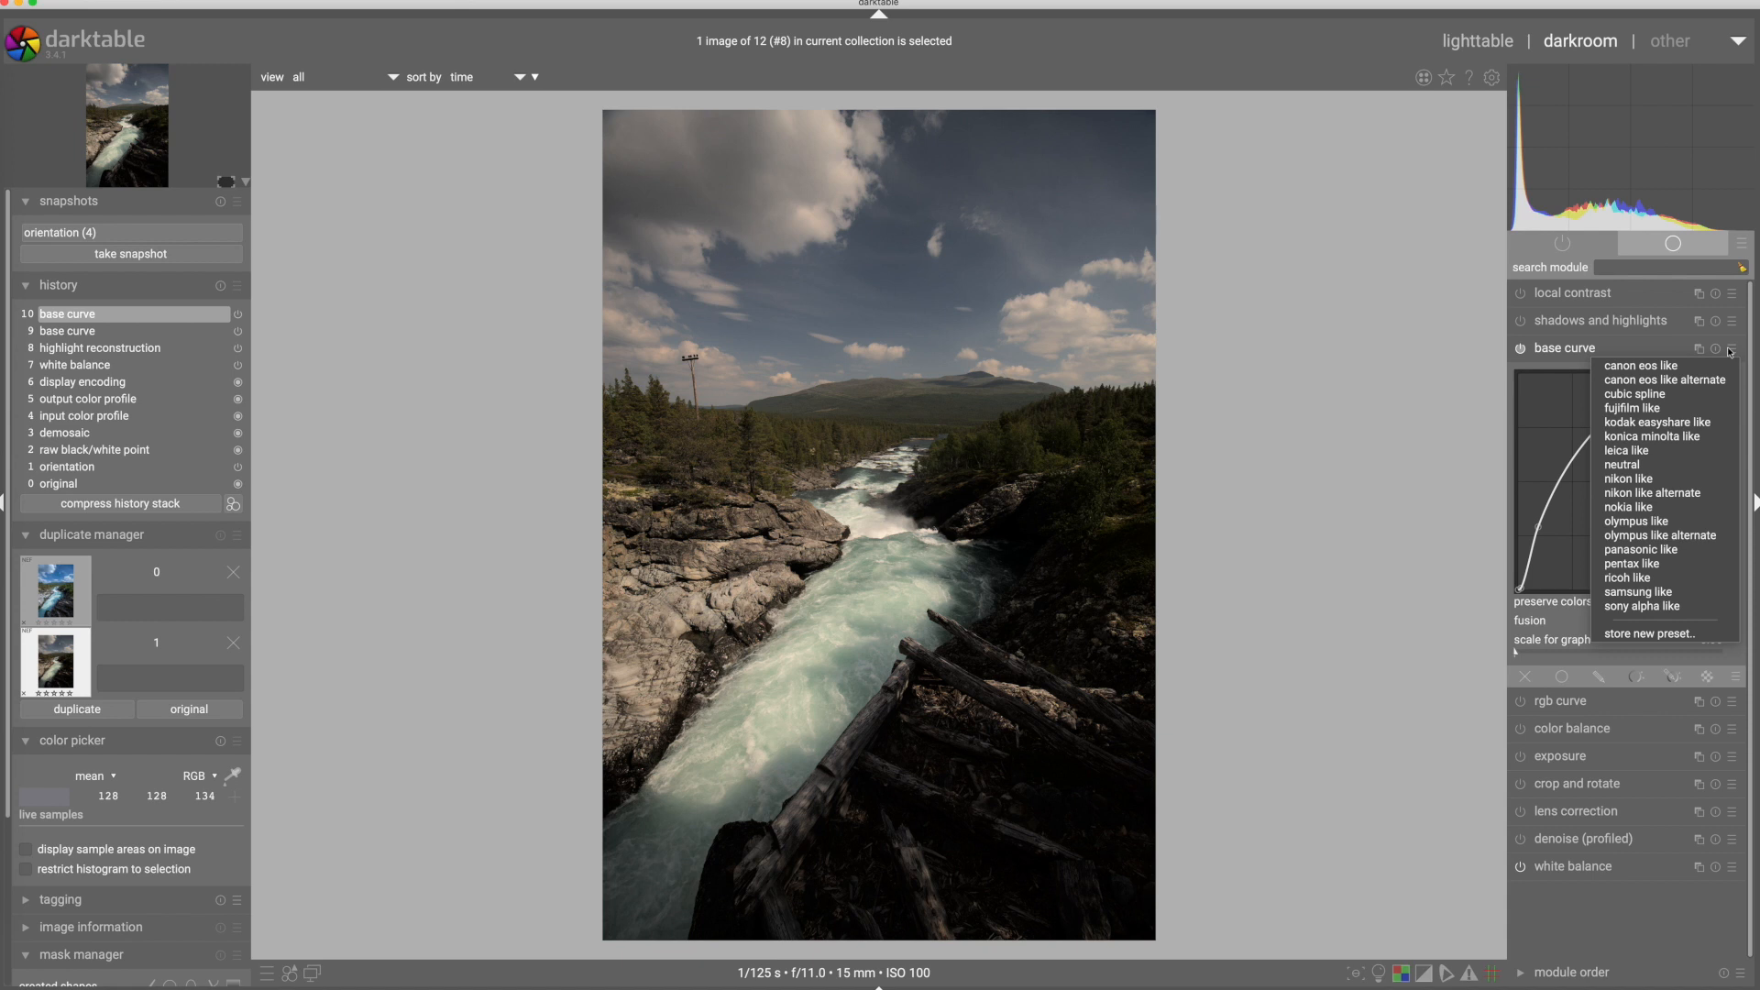
pyautogui.click(1643, 396)
pyautogui.click(1715, 349)
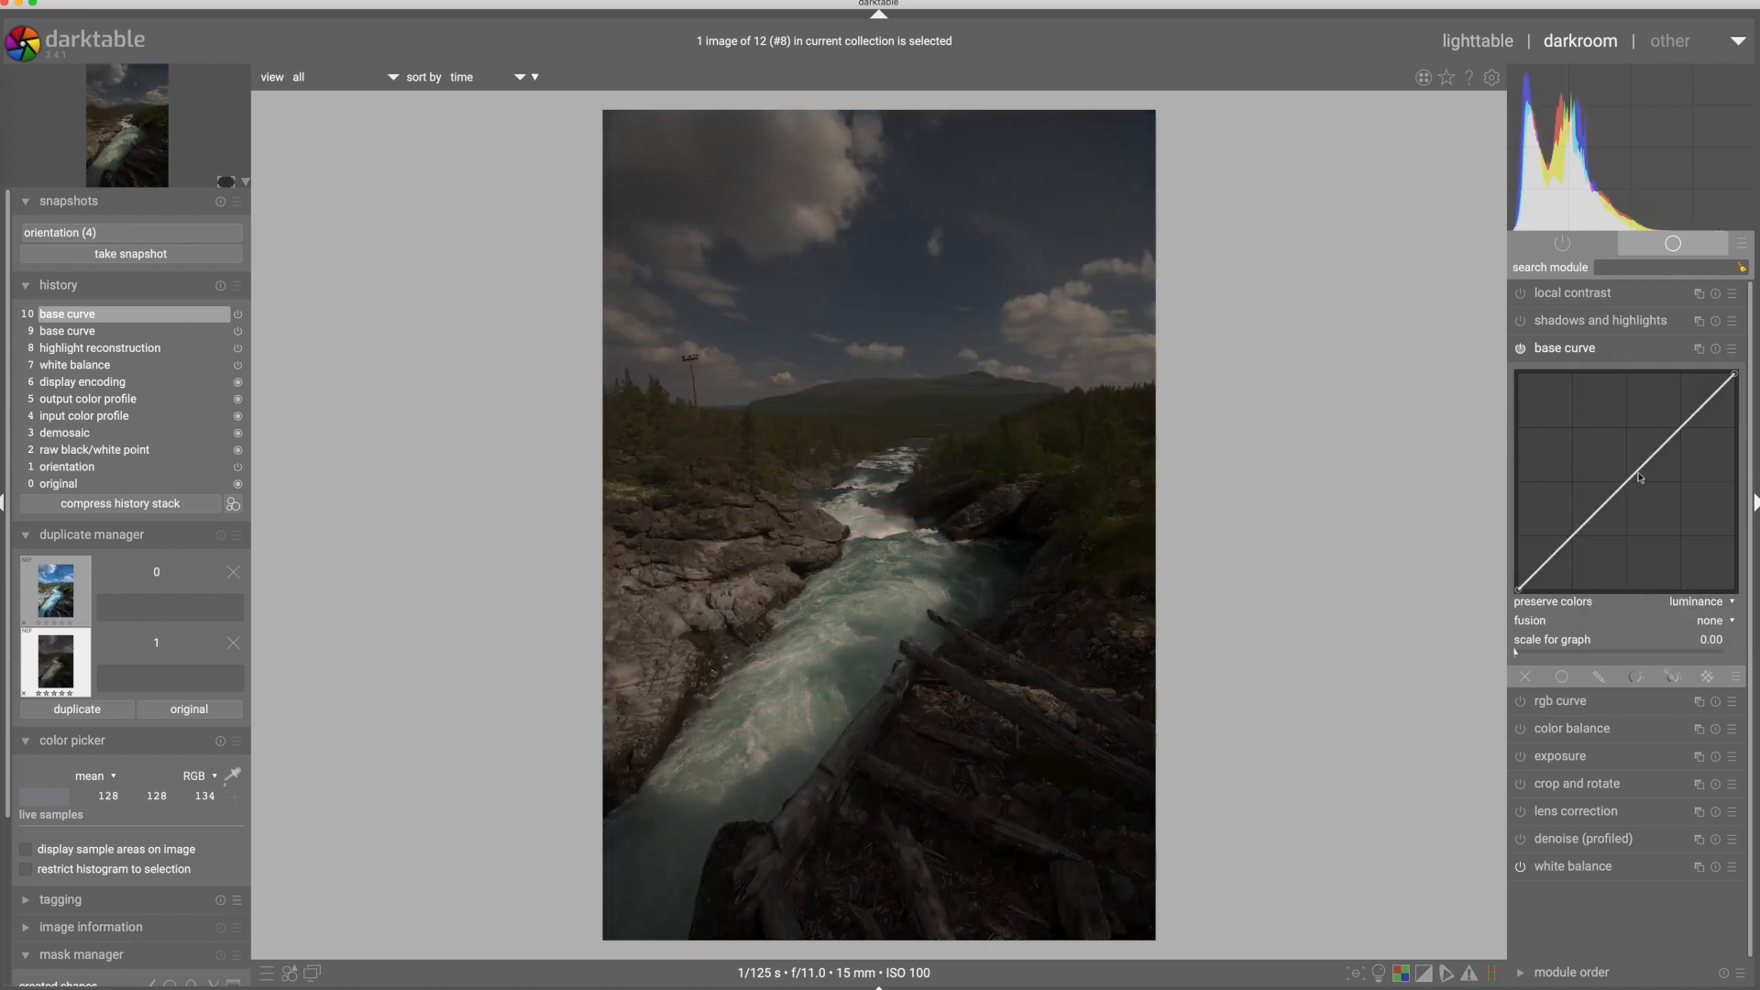
pyautogui.moveTo(1630, 477); pyautogui.dragTo(1600, 434)
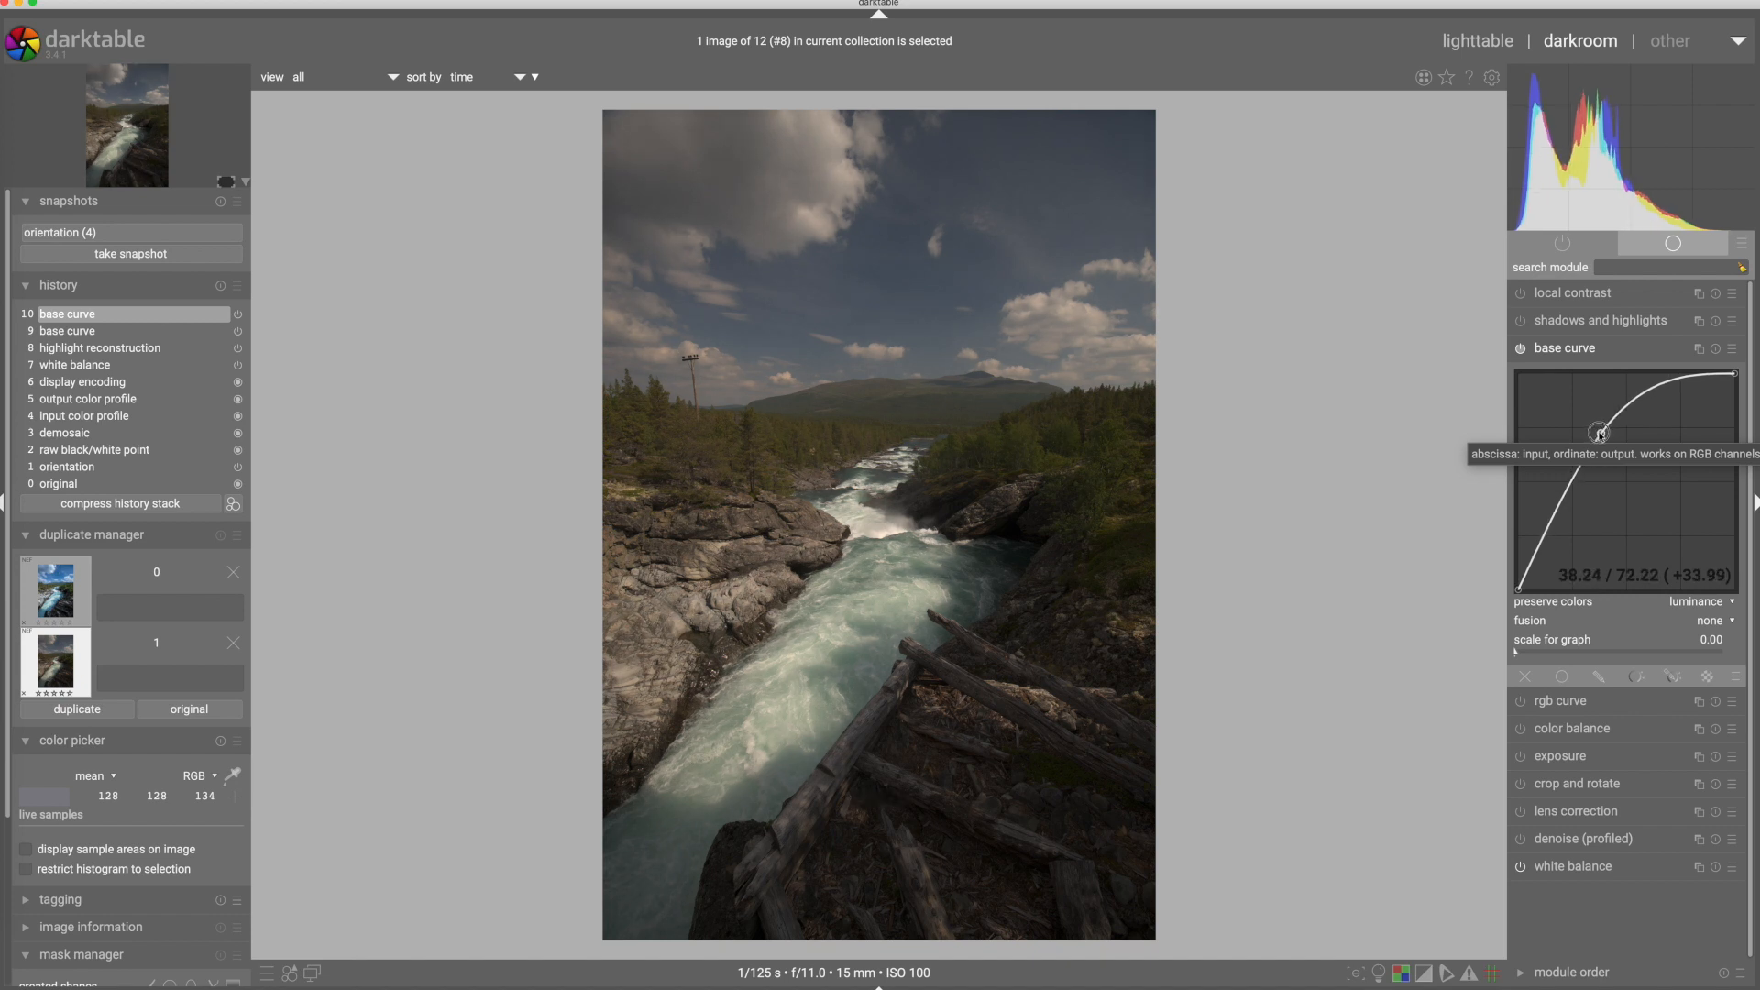
pyautogui.moveTo(1600, 434); pyautogui.dragTo(1620, 446)
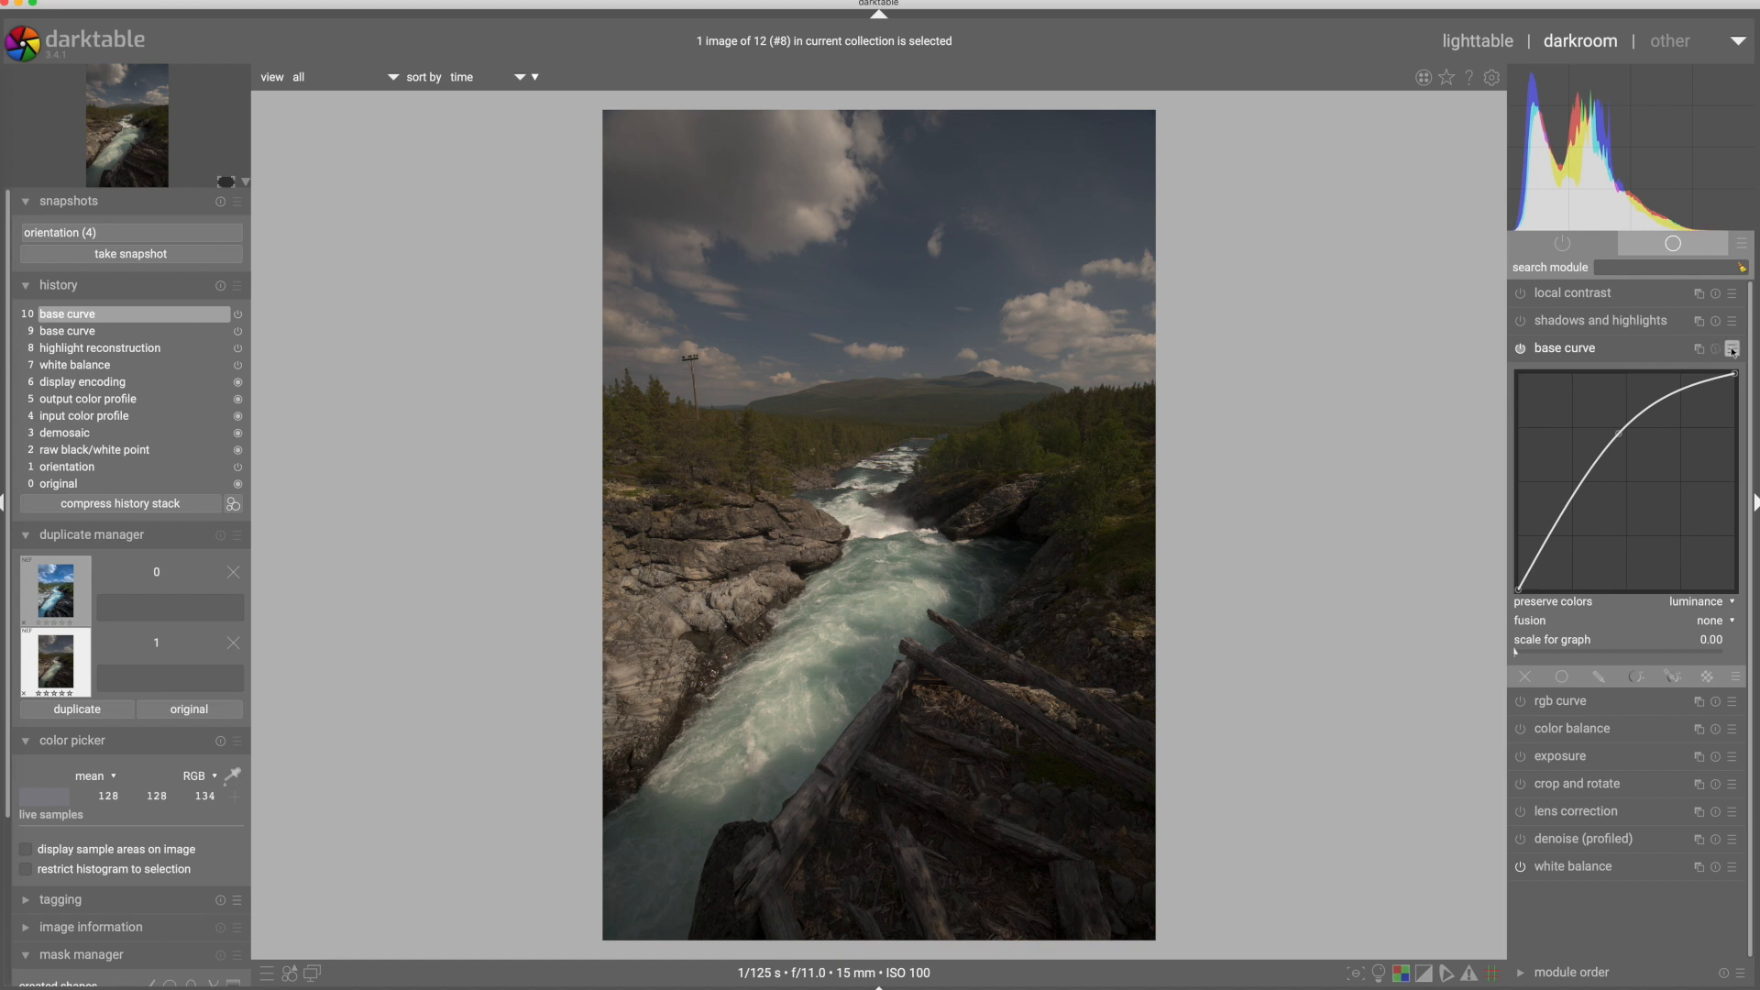
# - Try the nikon like alternate base curve preset, apply nikon like instead, and collapse the base curve module
pyautogui.click(1734, 350)
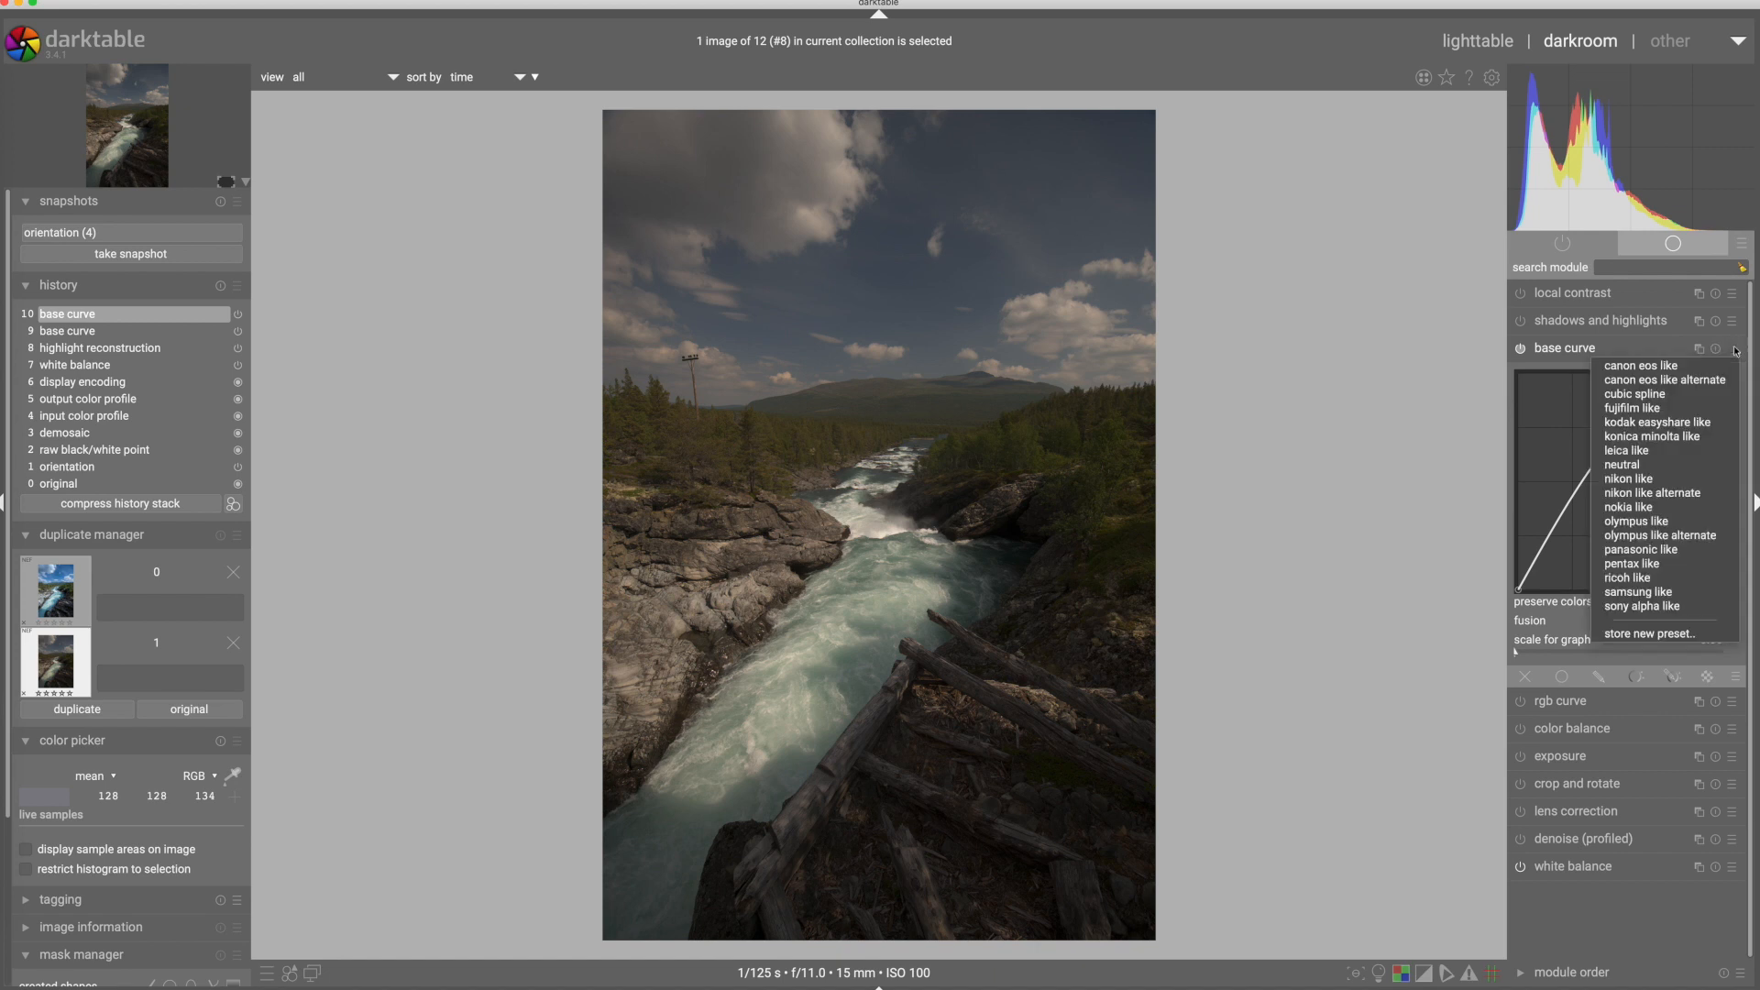
pyautogui.click(1618, 495)
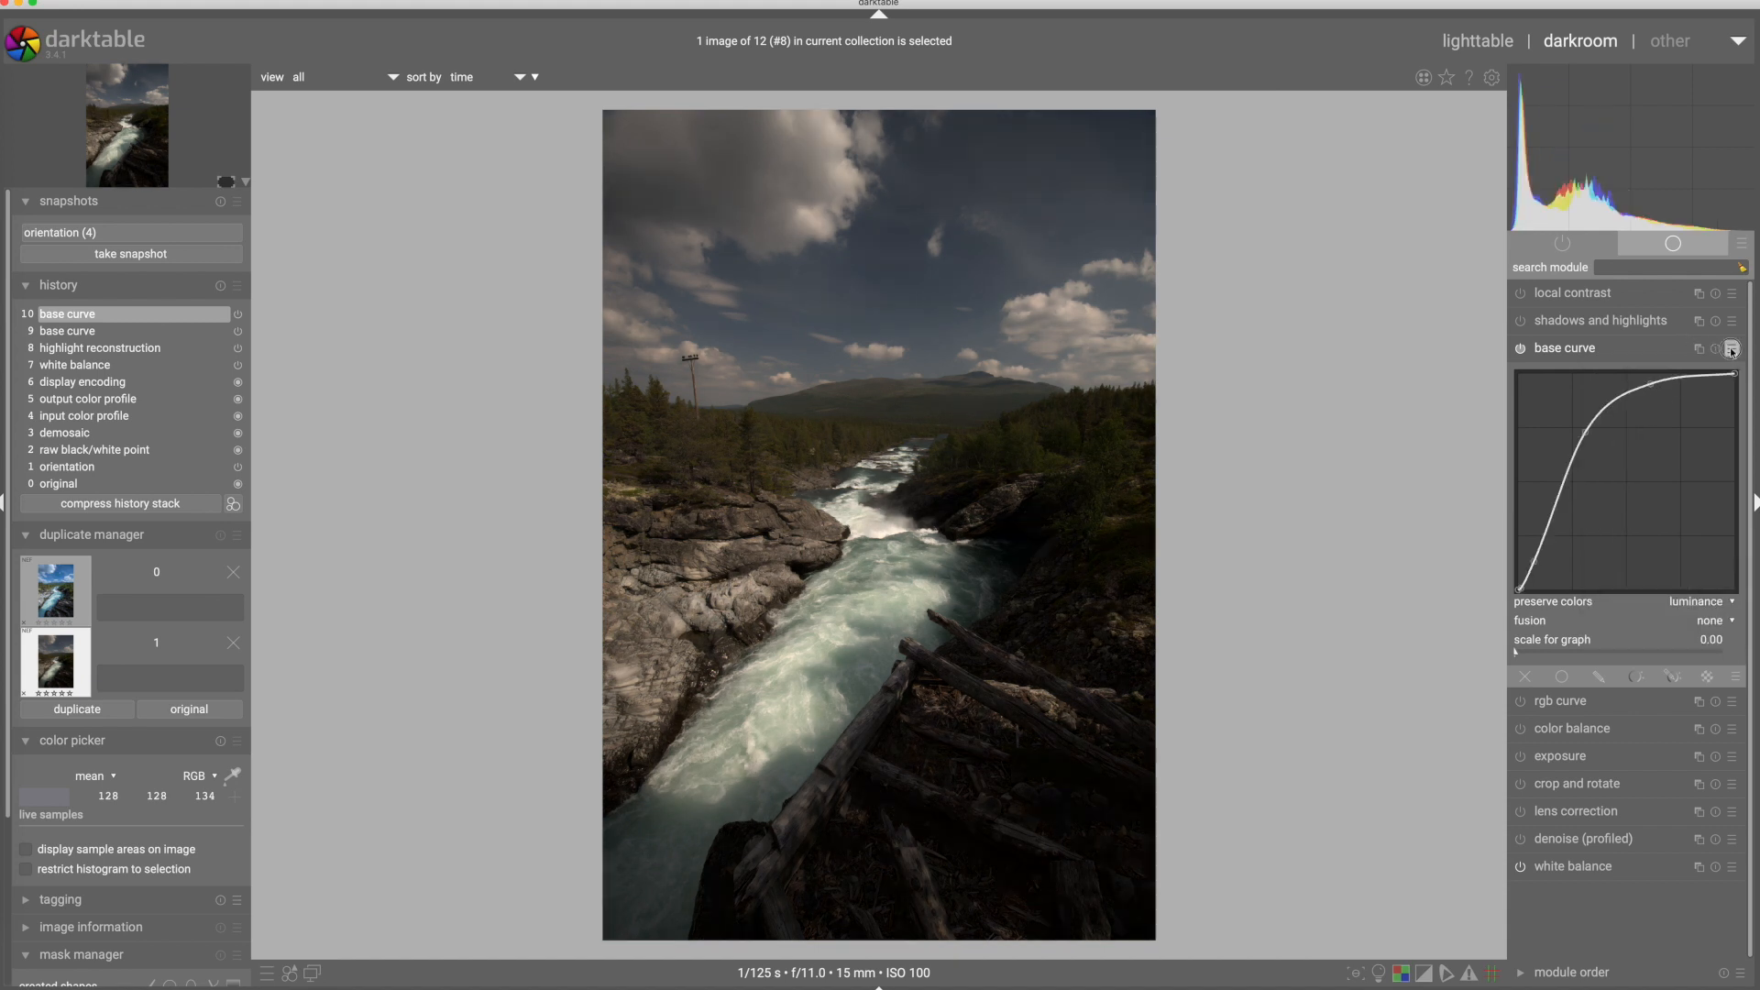
pyautogui.click(1731, 348)
pyautogui.click(1638, 481)
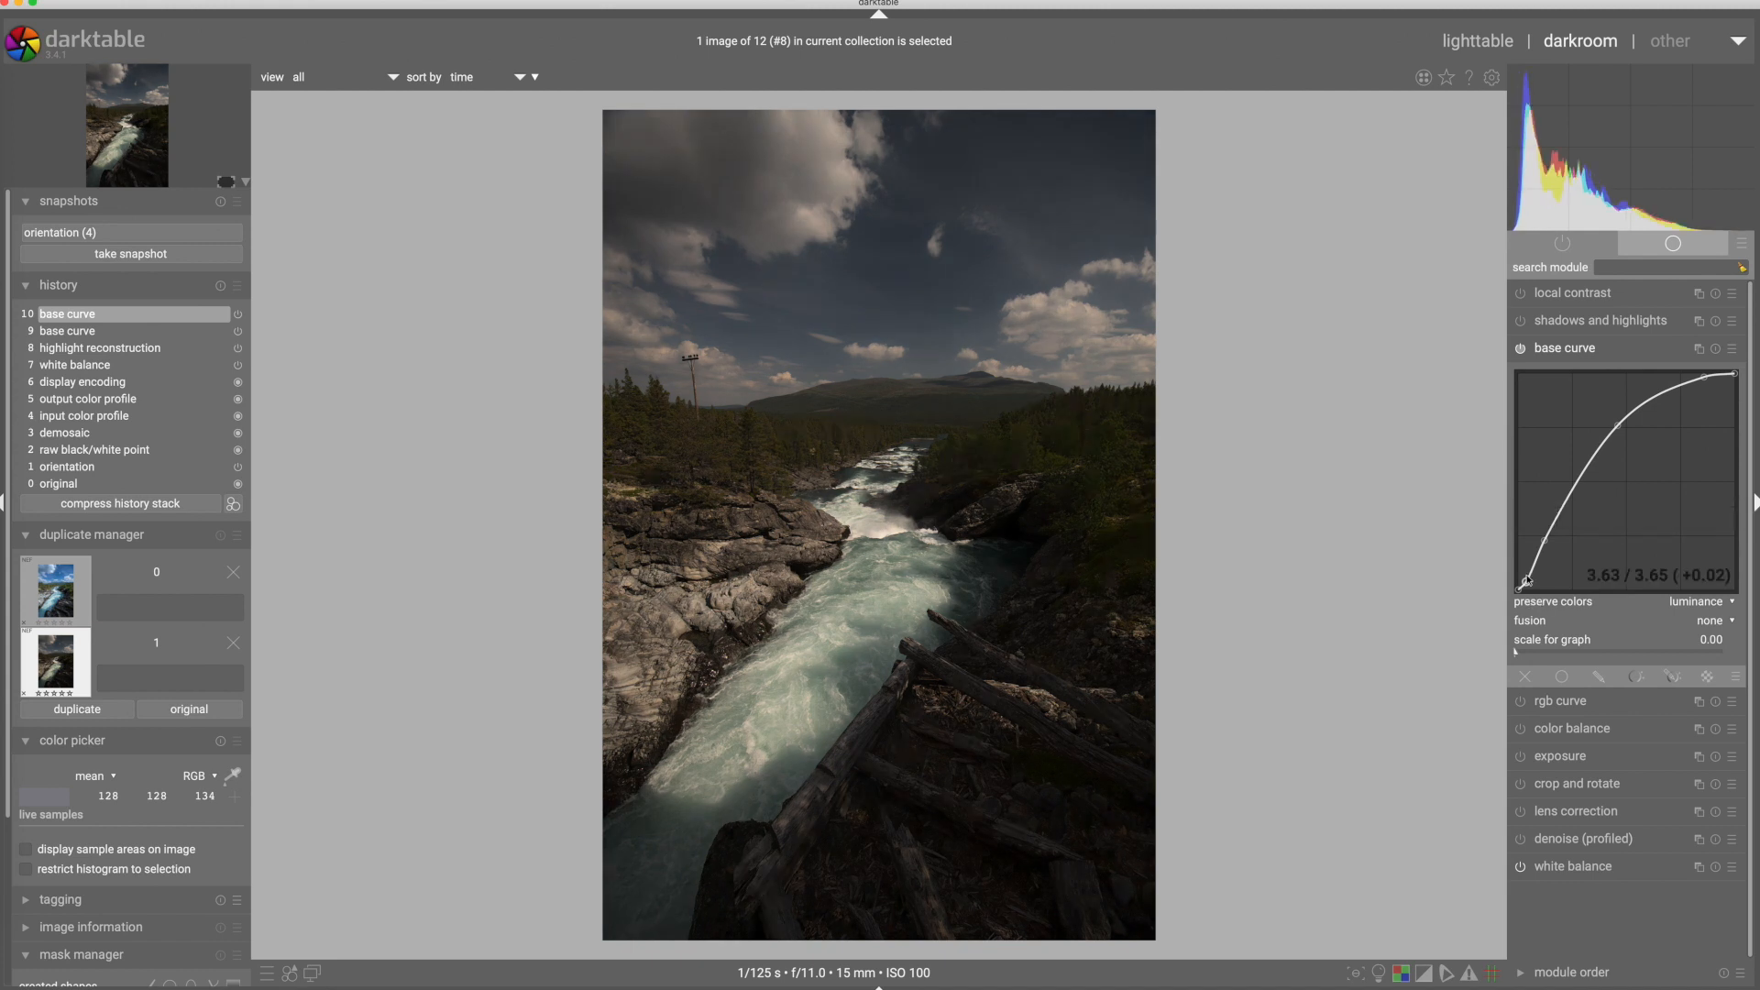
pyautogui.click(1560, 360)
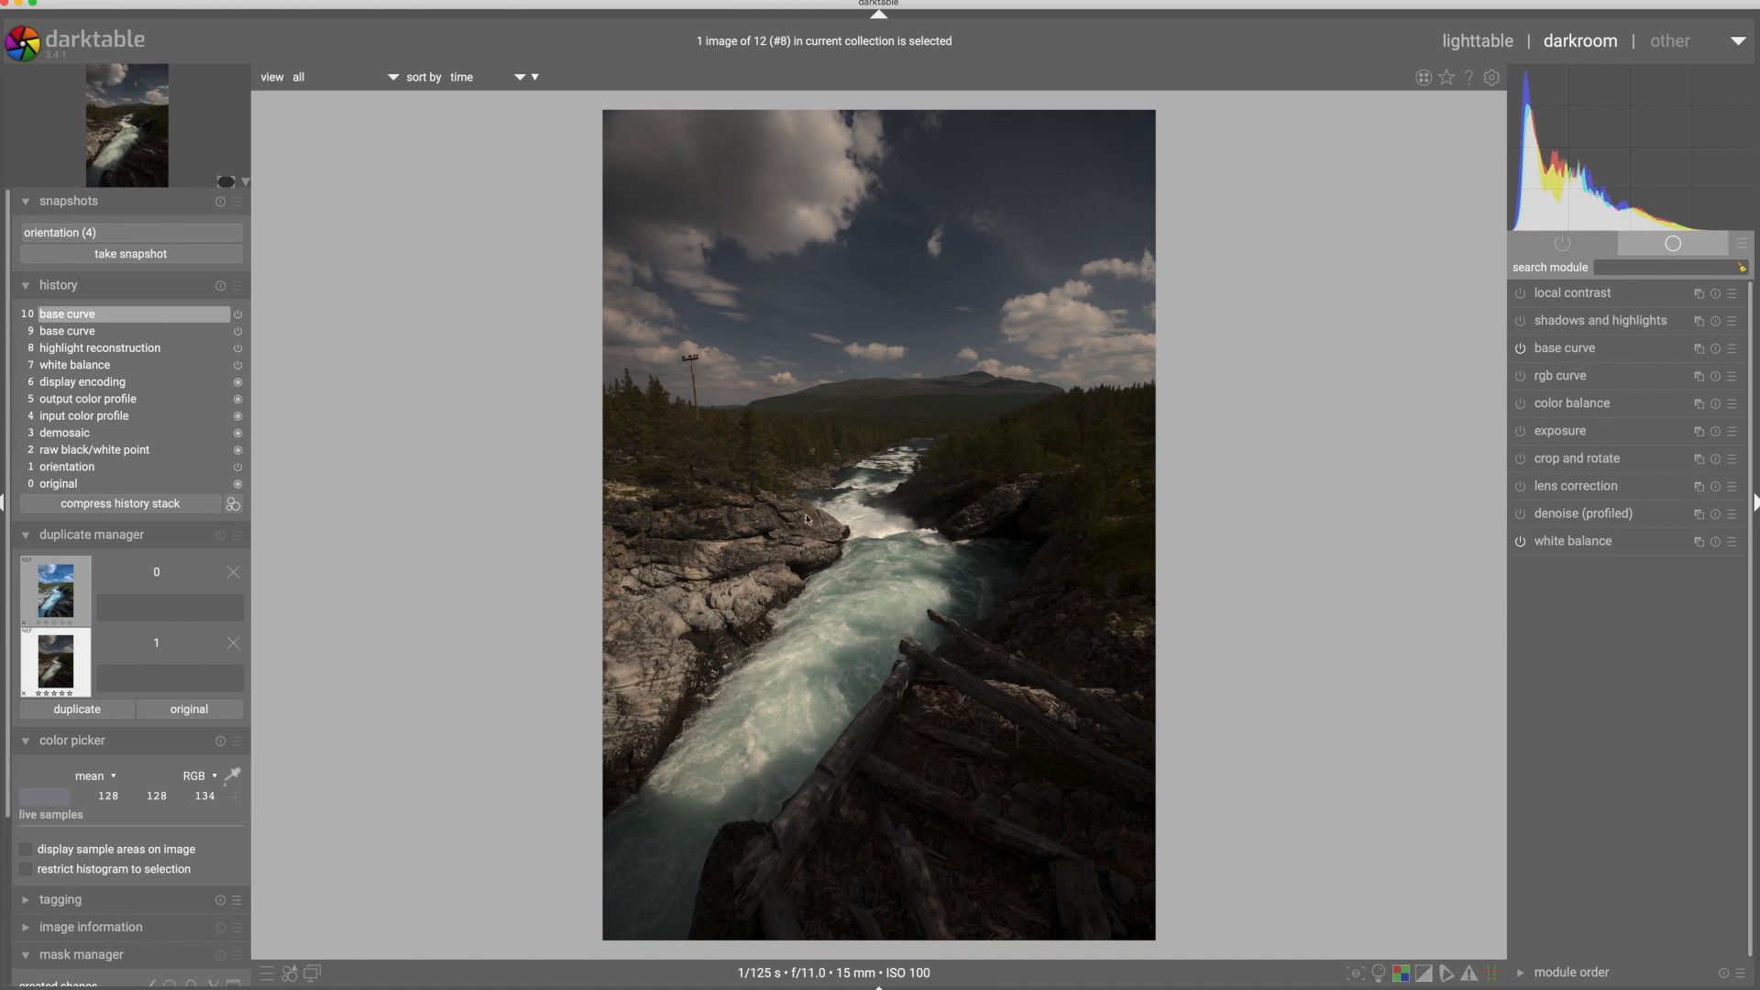
# - Raise the duplicate's exposure to 1.01 EV and collapse the exposure module
pyautogui.click(1562, 431)
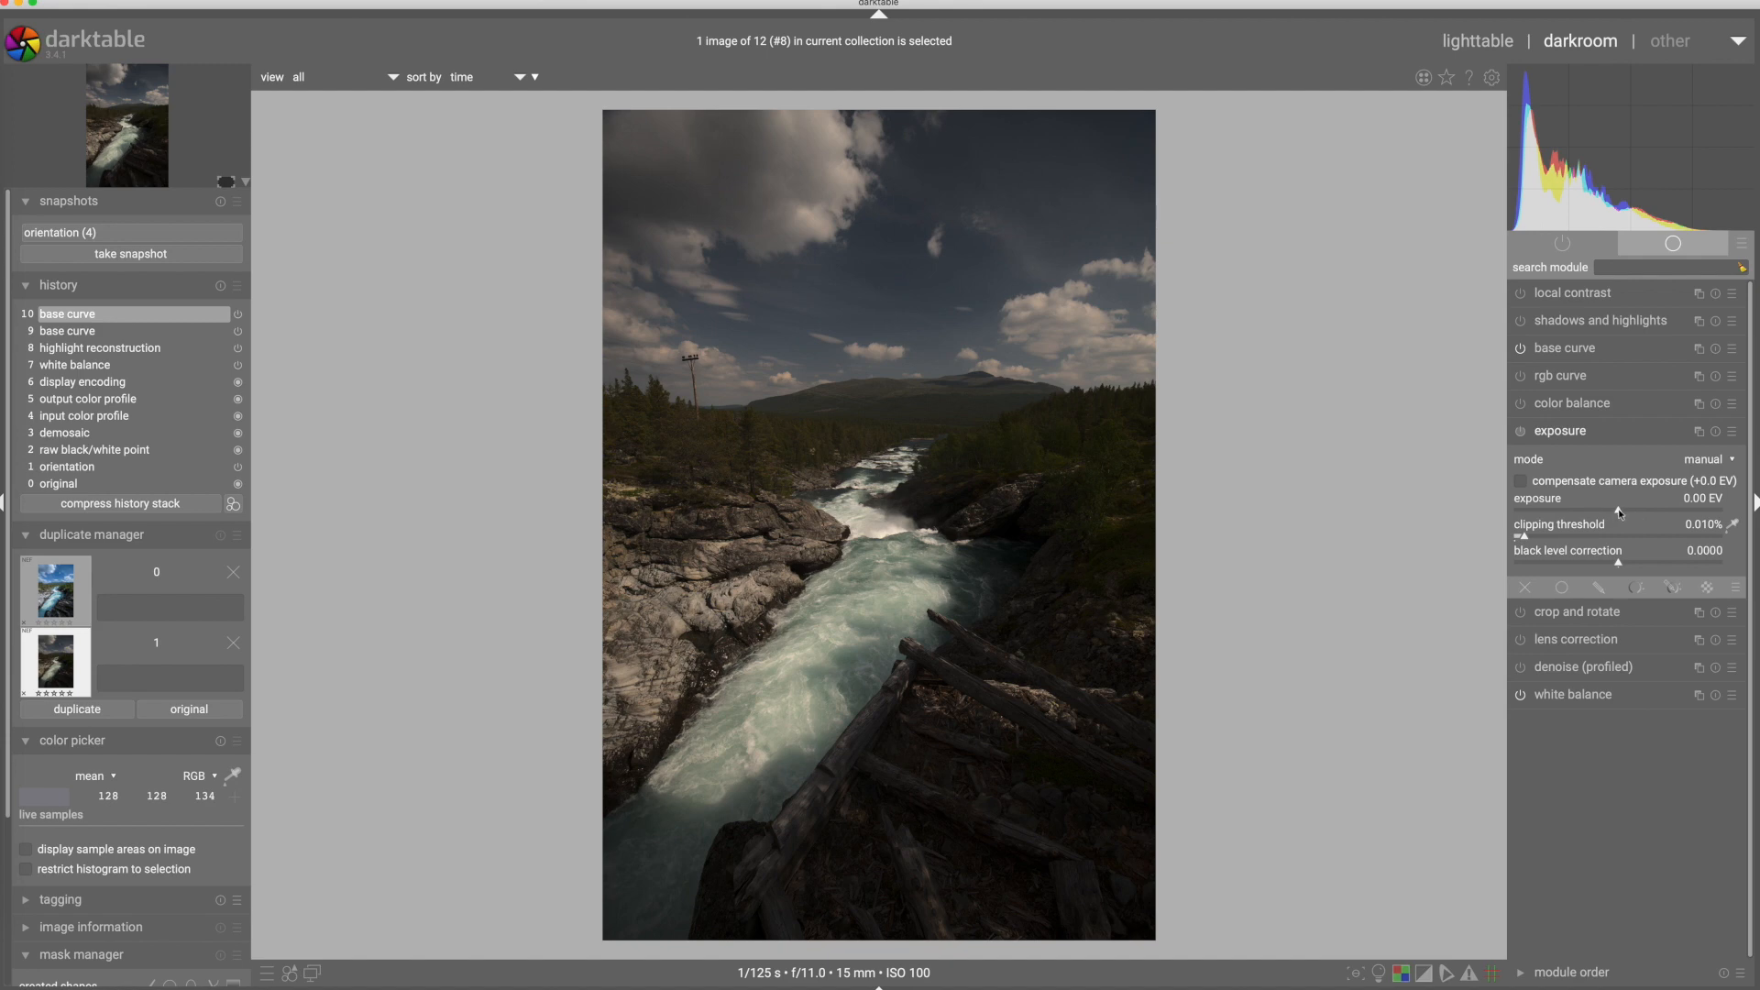
pyautogui.moveTo(1618, 513); pyautogui.dragTo(1655, 513)
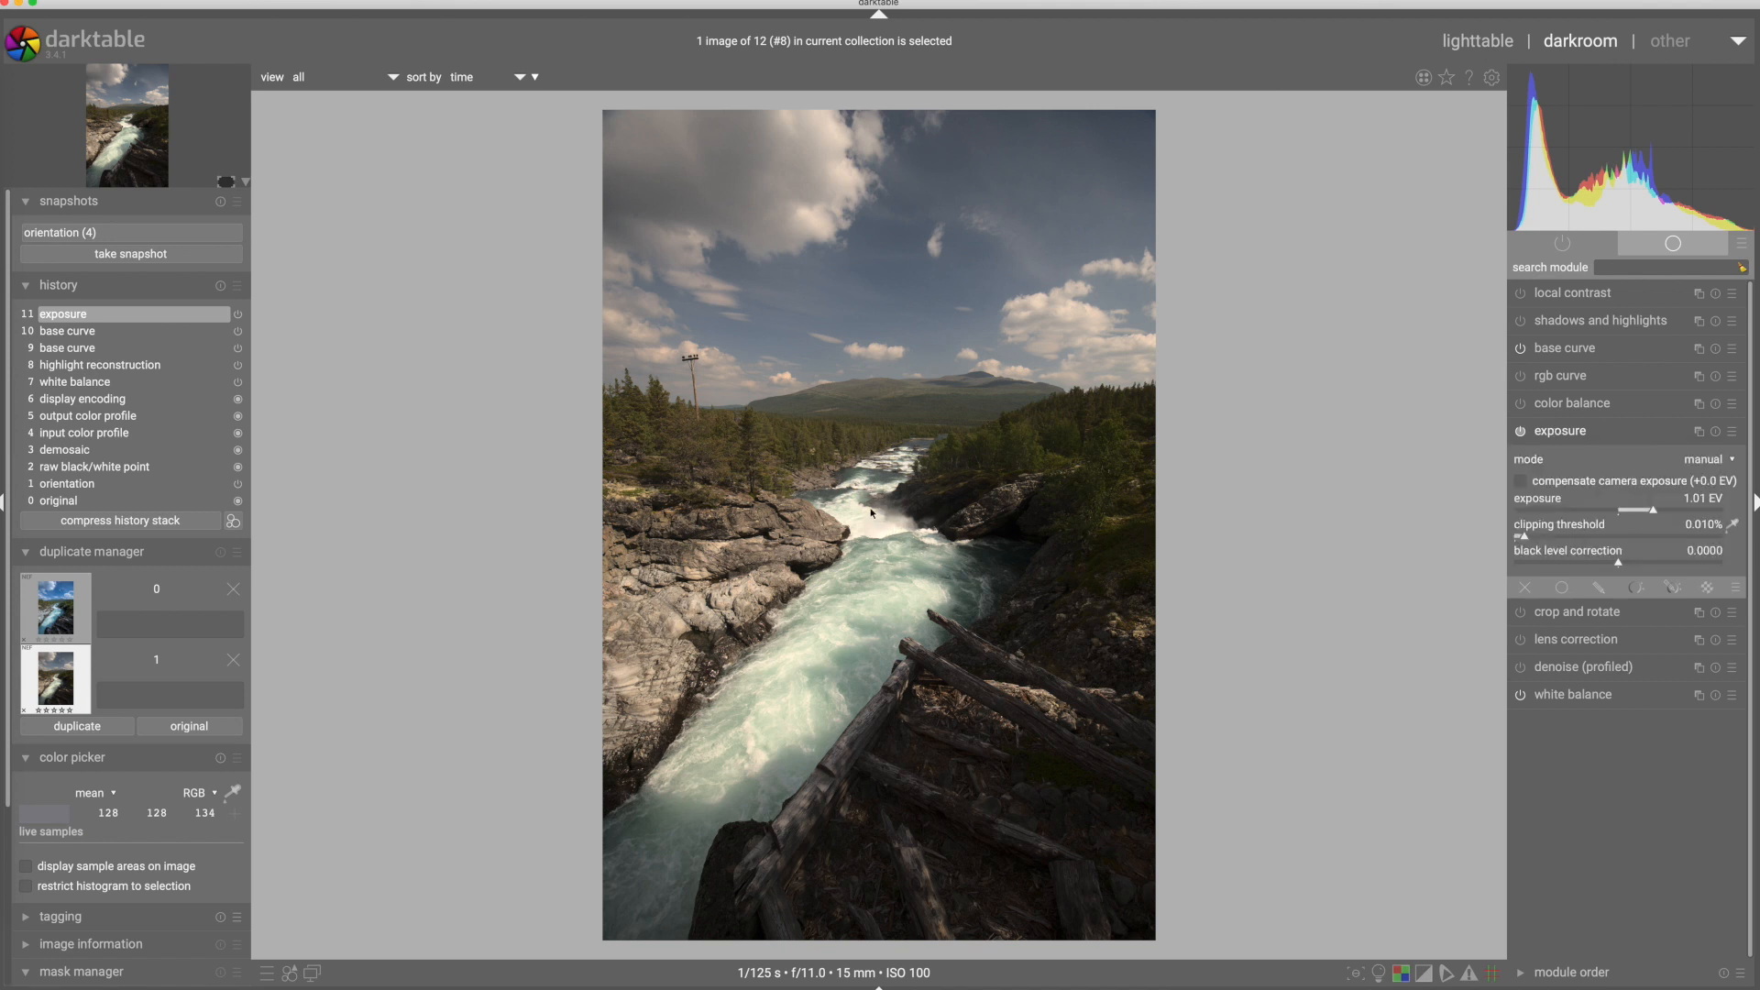
pyautogui.click(1565, 435)
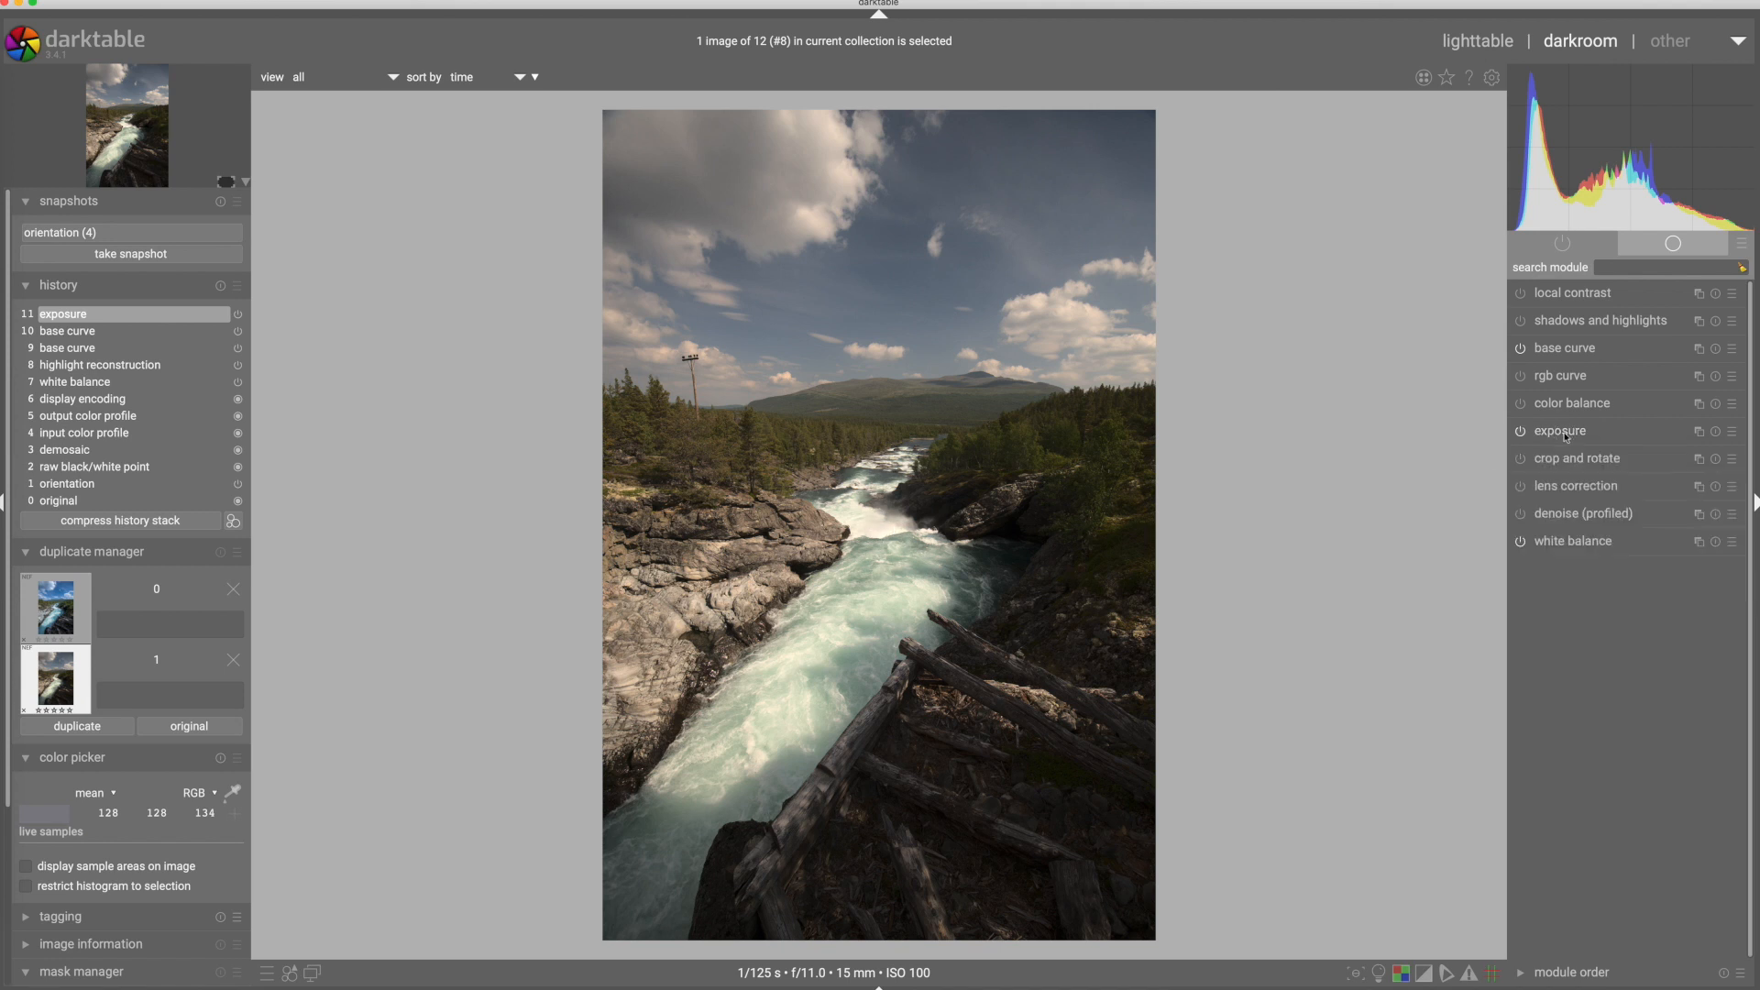
# - Enable shadows and highlights with its default settings and check the rapids at 100% before returning to the full image
pyautogui.click(1602, 321)
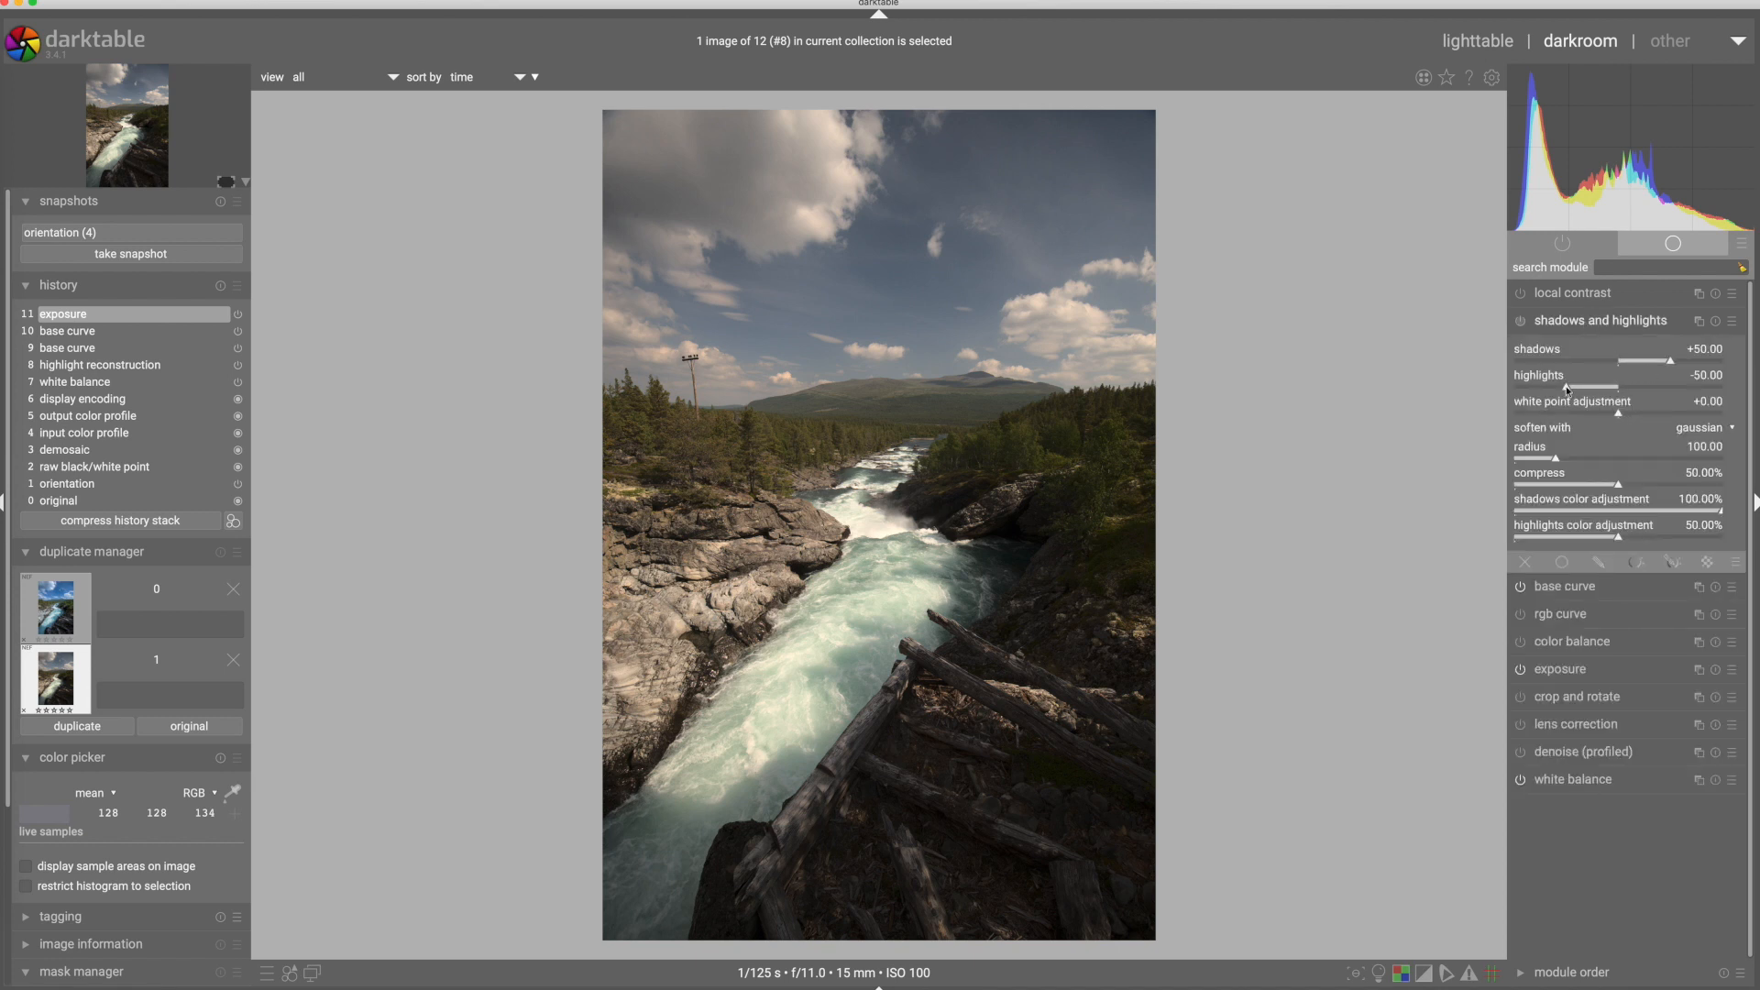
pyautogui.click(1520, 323)
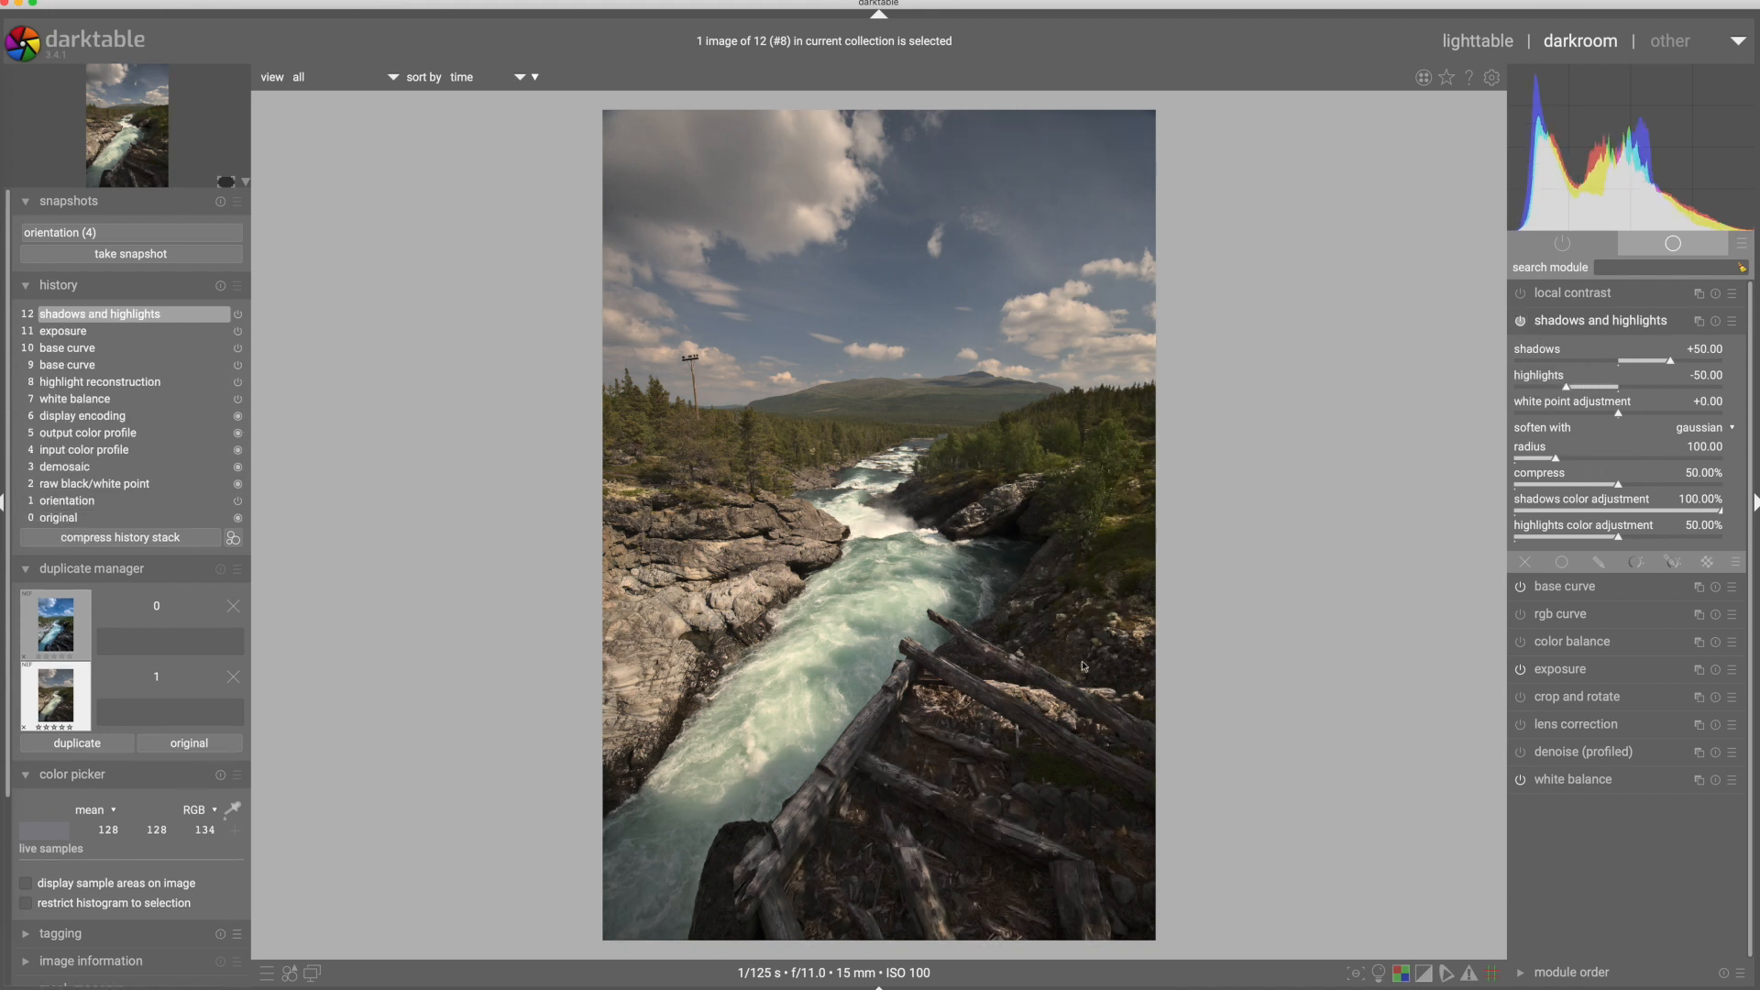
pyautogui.middleClick(873, 537)
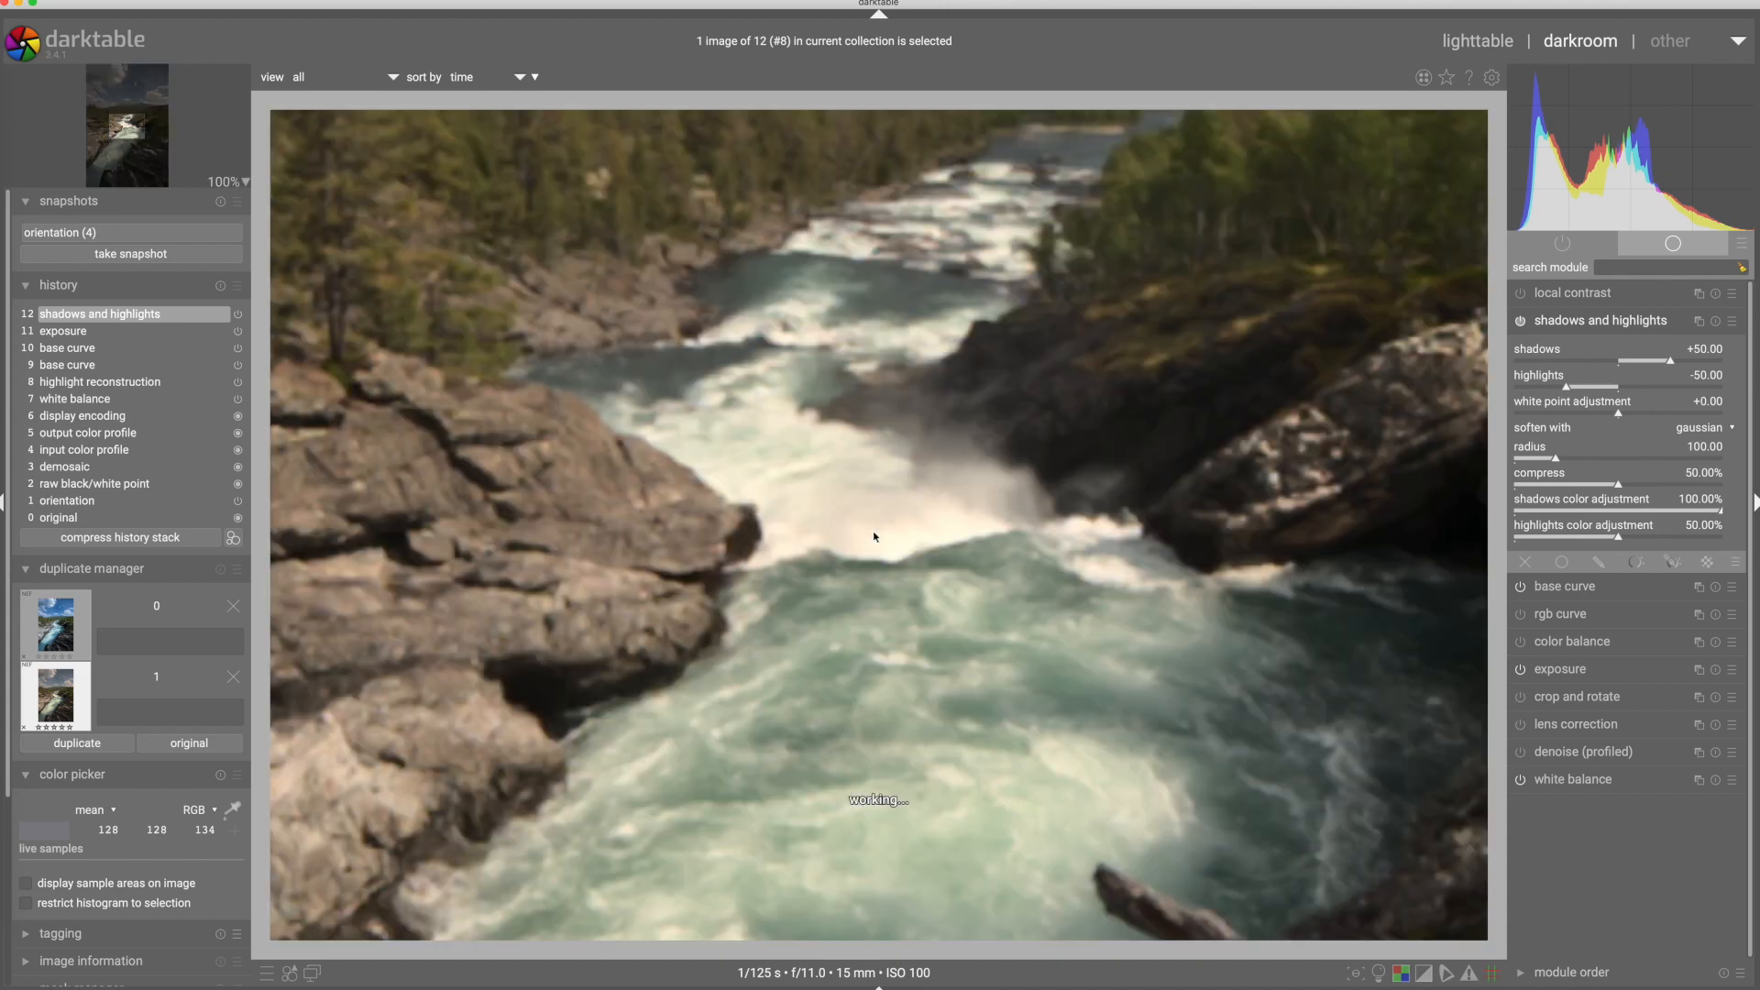
pyautogui.scroll(-5, 1082, 646)
pyautogui.scroll(-3, 1085, 651)
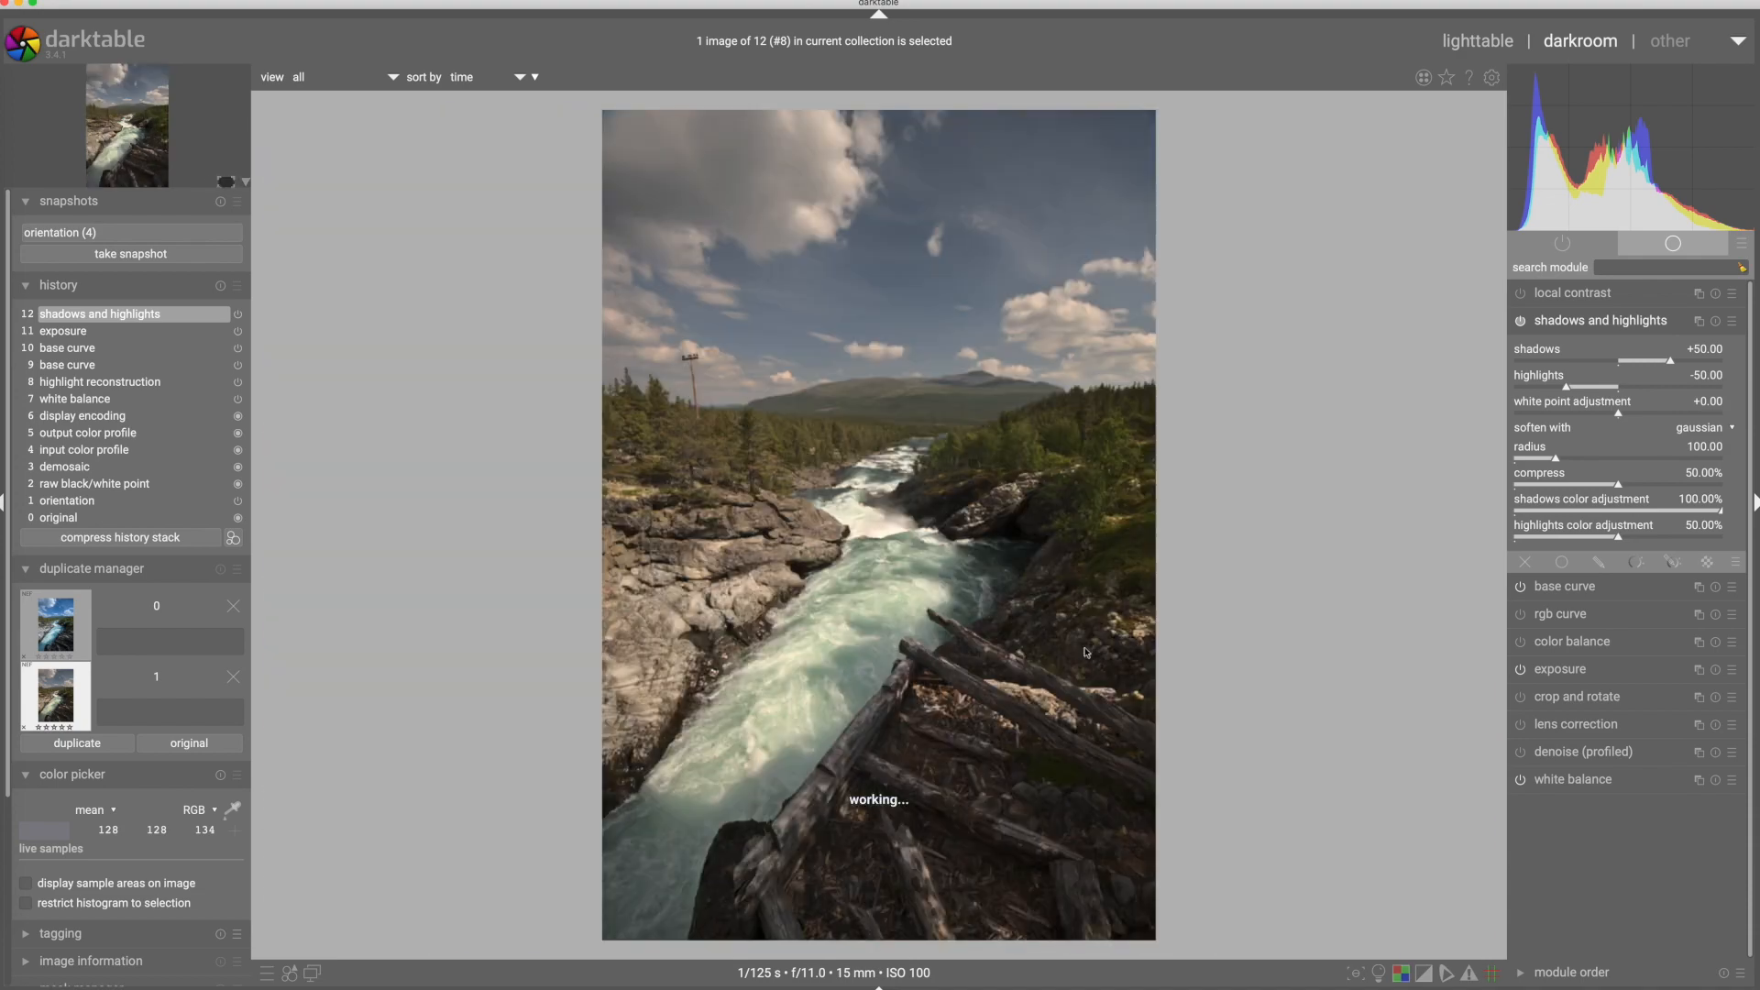
# - Try the as shot white balance, switch it to from image area over the whole picture, and collapse the module
pyautogui.click(1571, 581)
pyautogui.click(1563, 541)
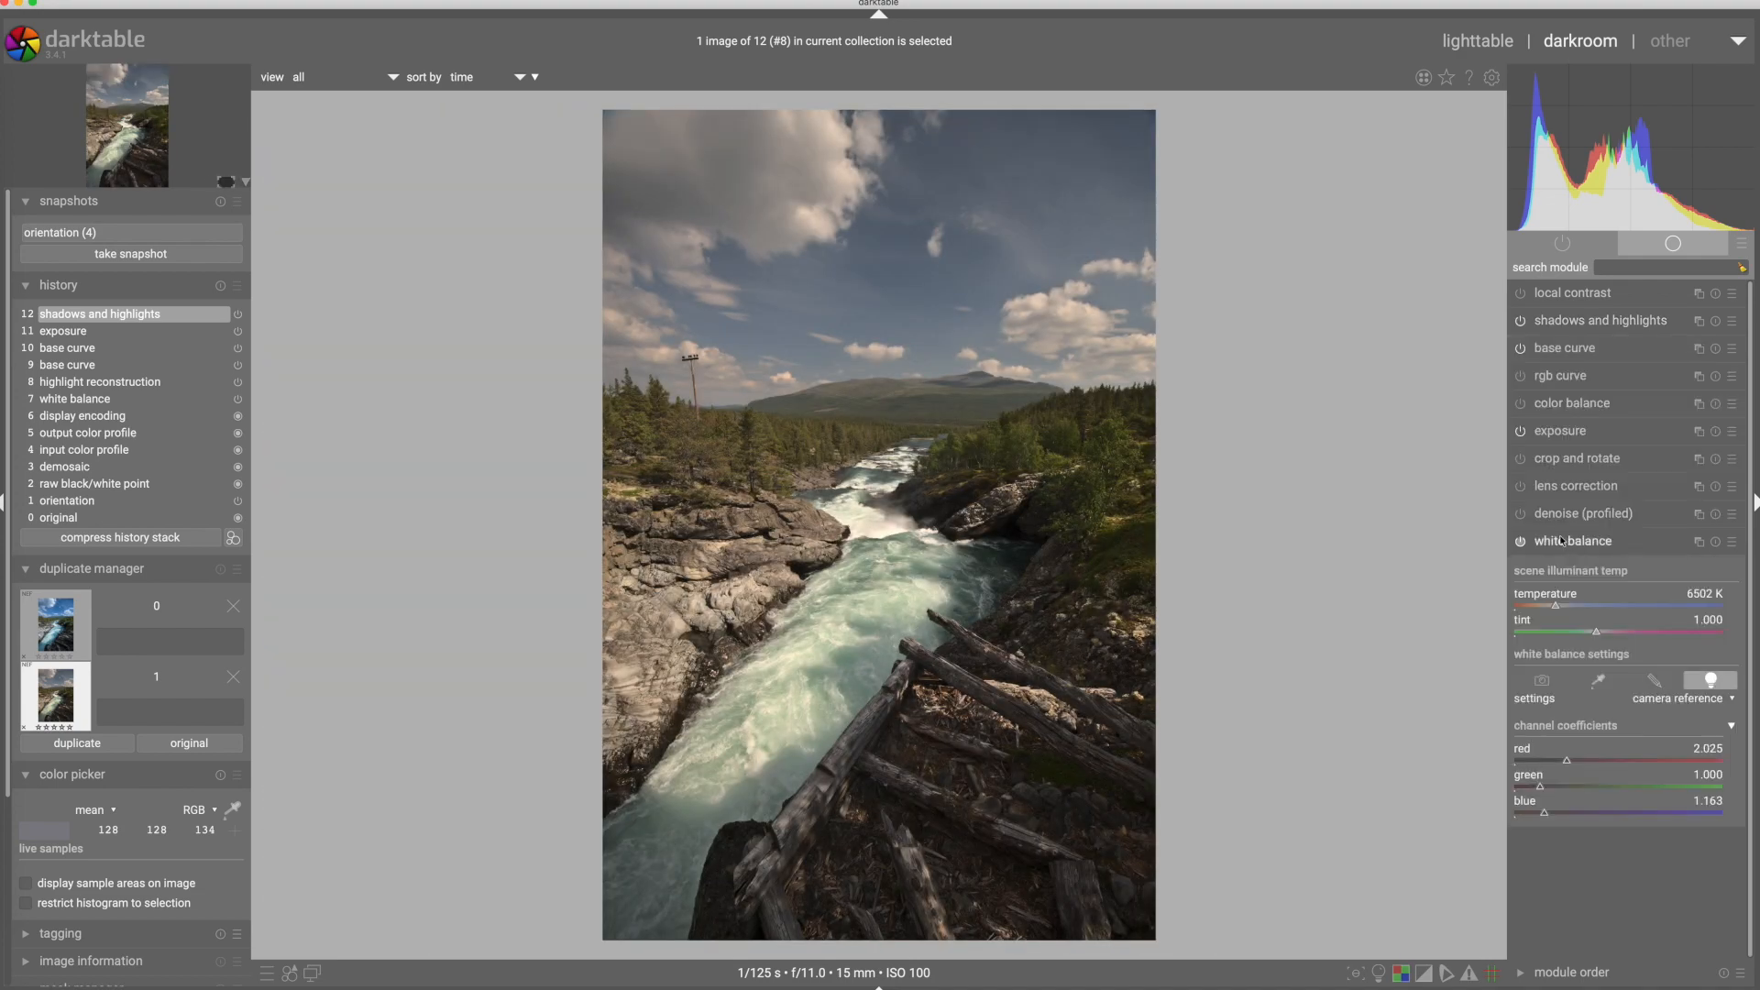
pyautogui.click(1710, 702)
pyautogui.click(1708, 662)
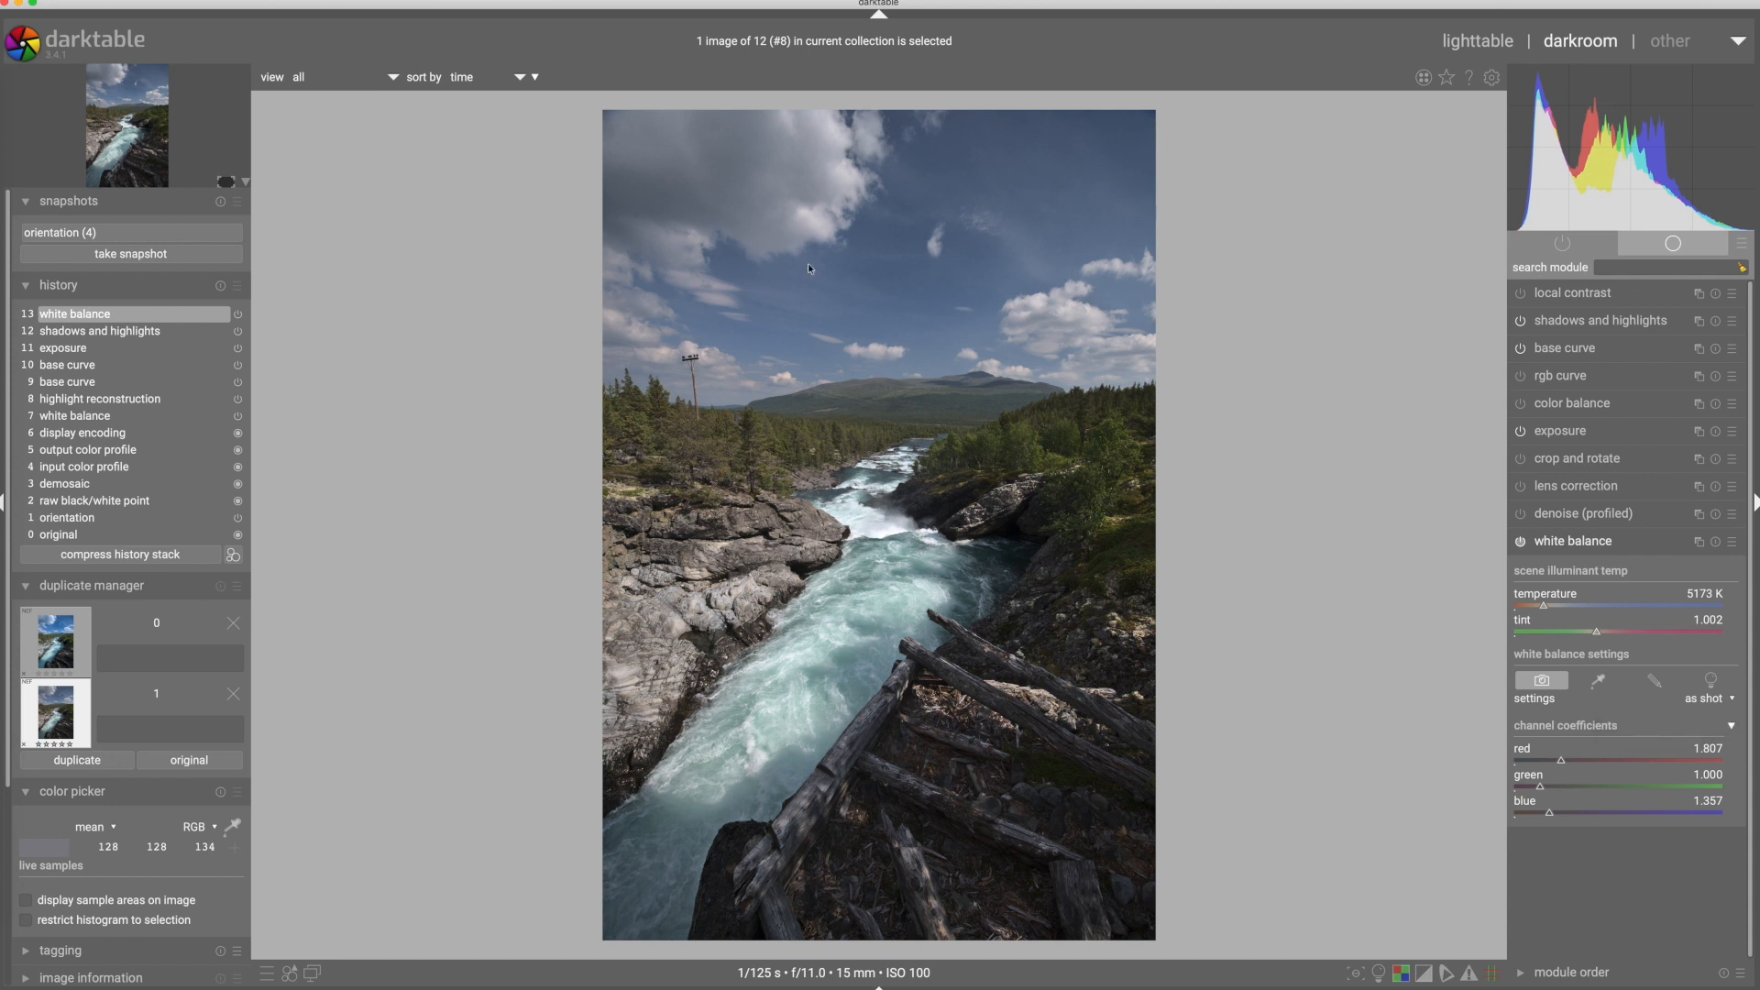
pyautogui.click(1707, 704)
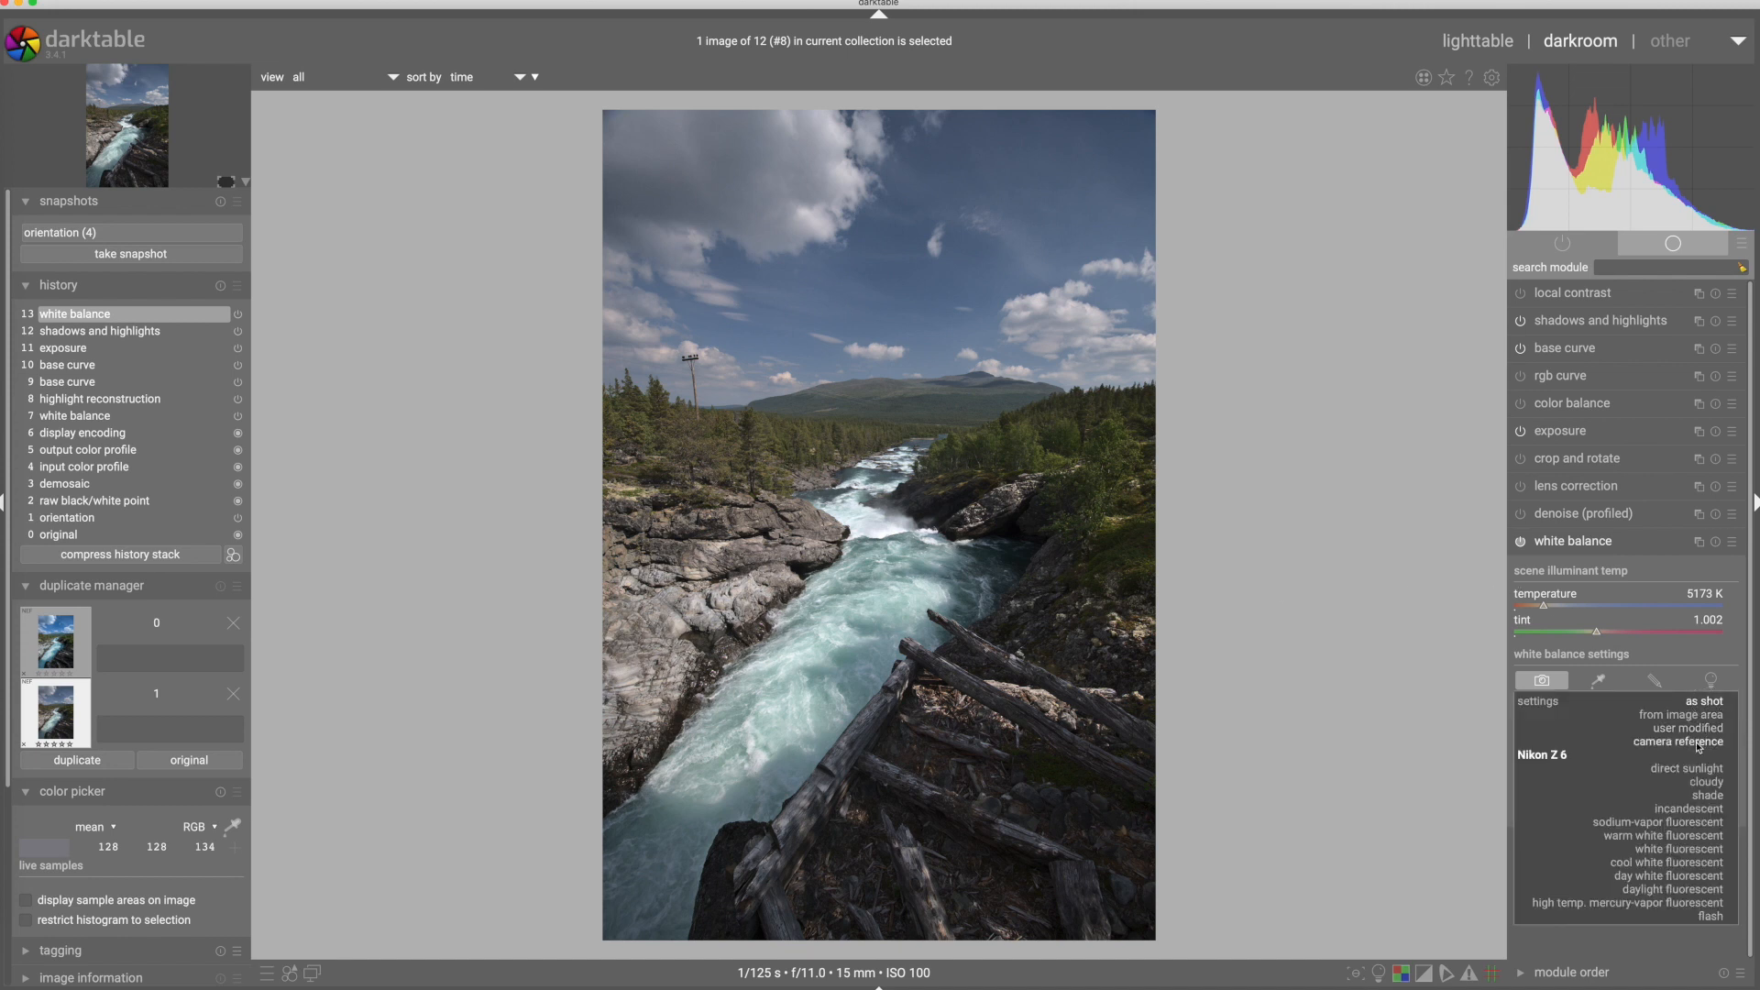
pyautogui.click(1707, 715)
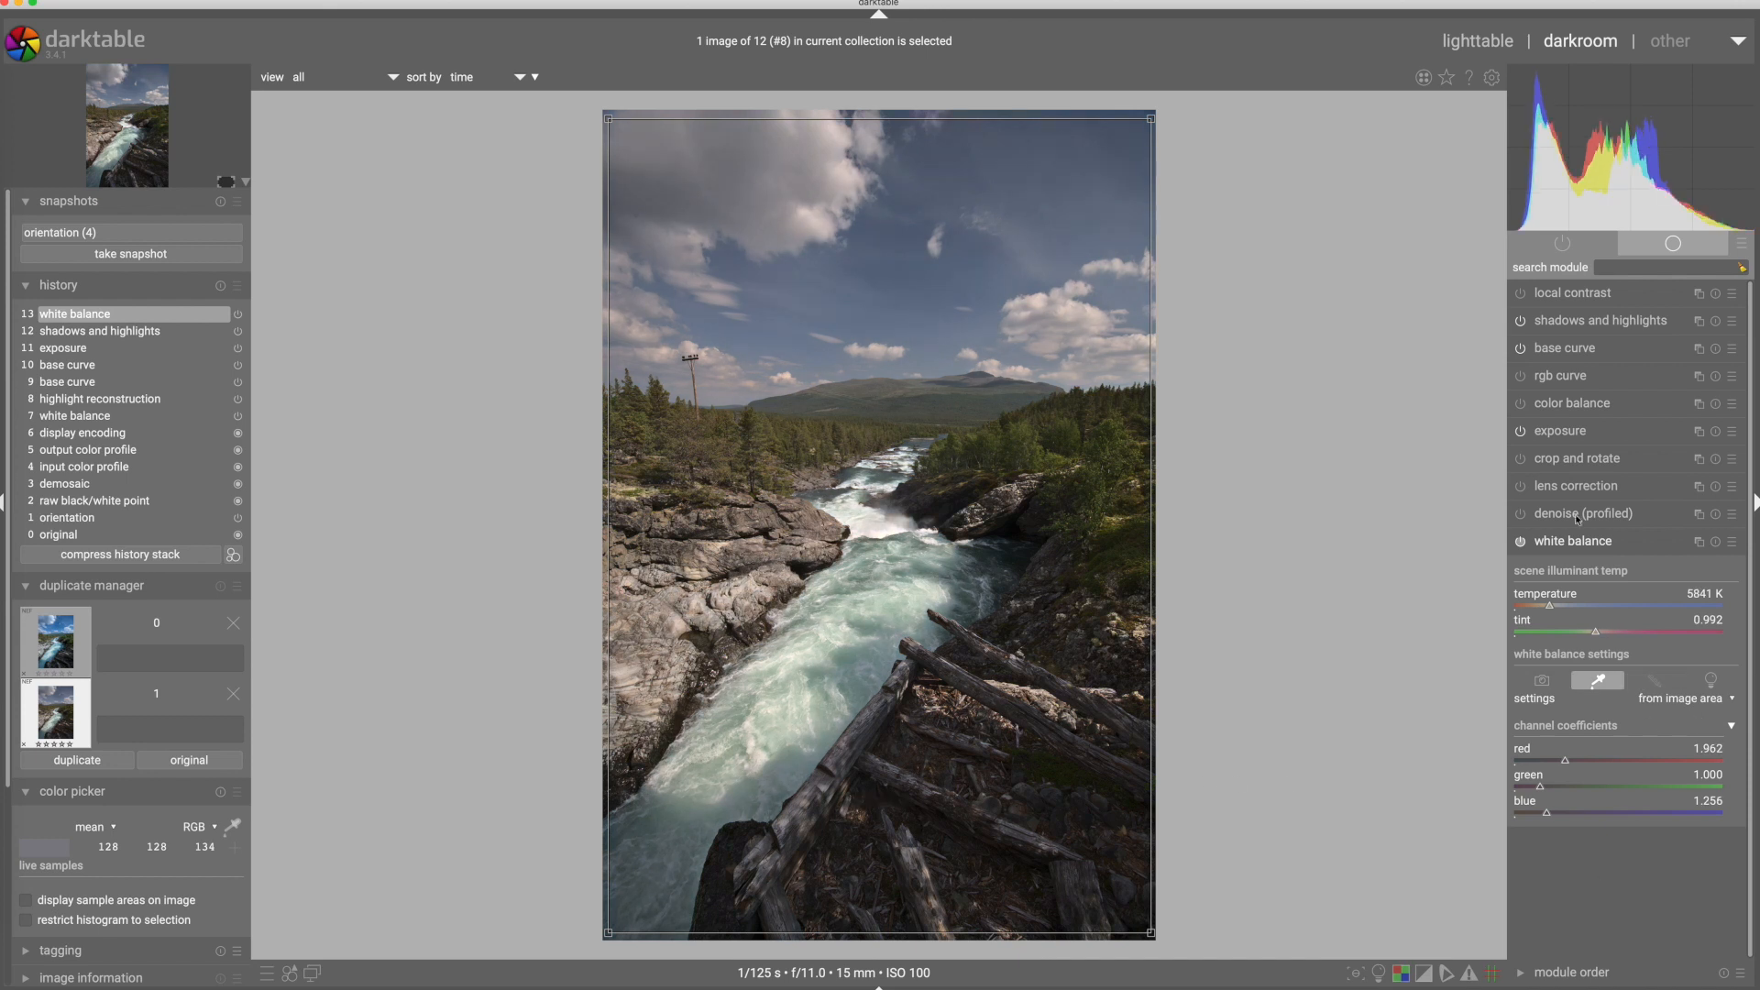
pyautogui.click(1570, 547)
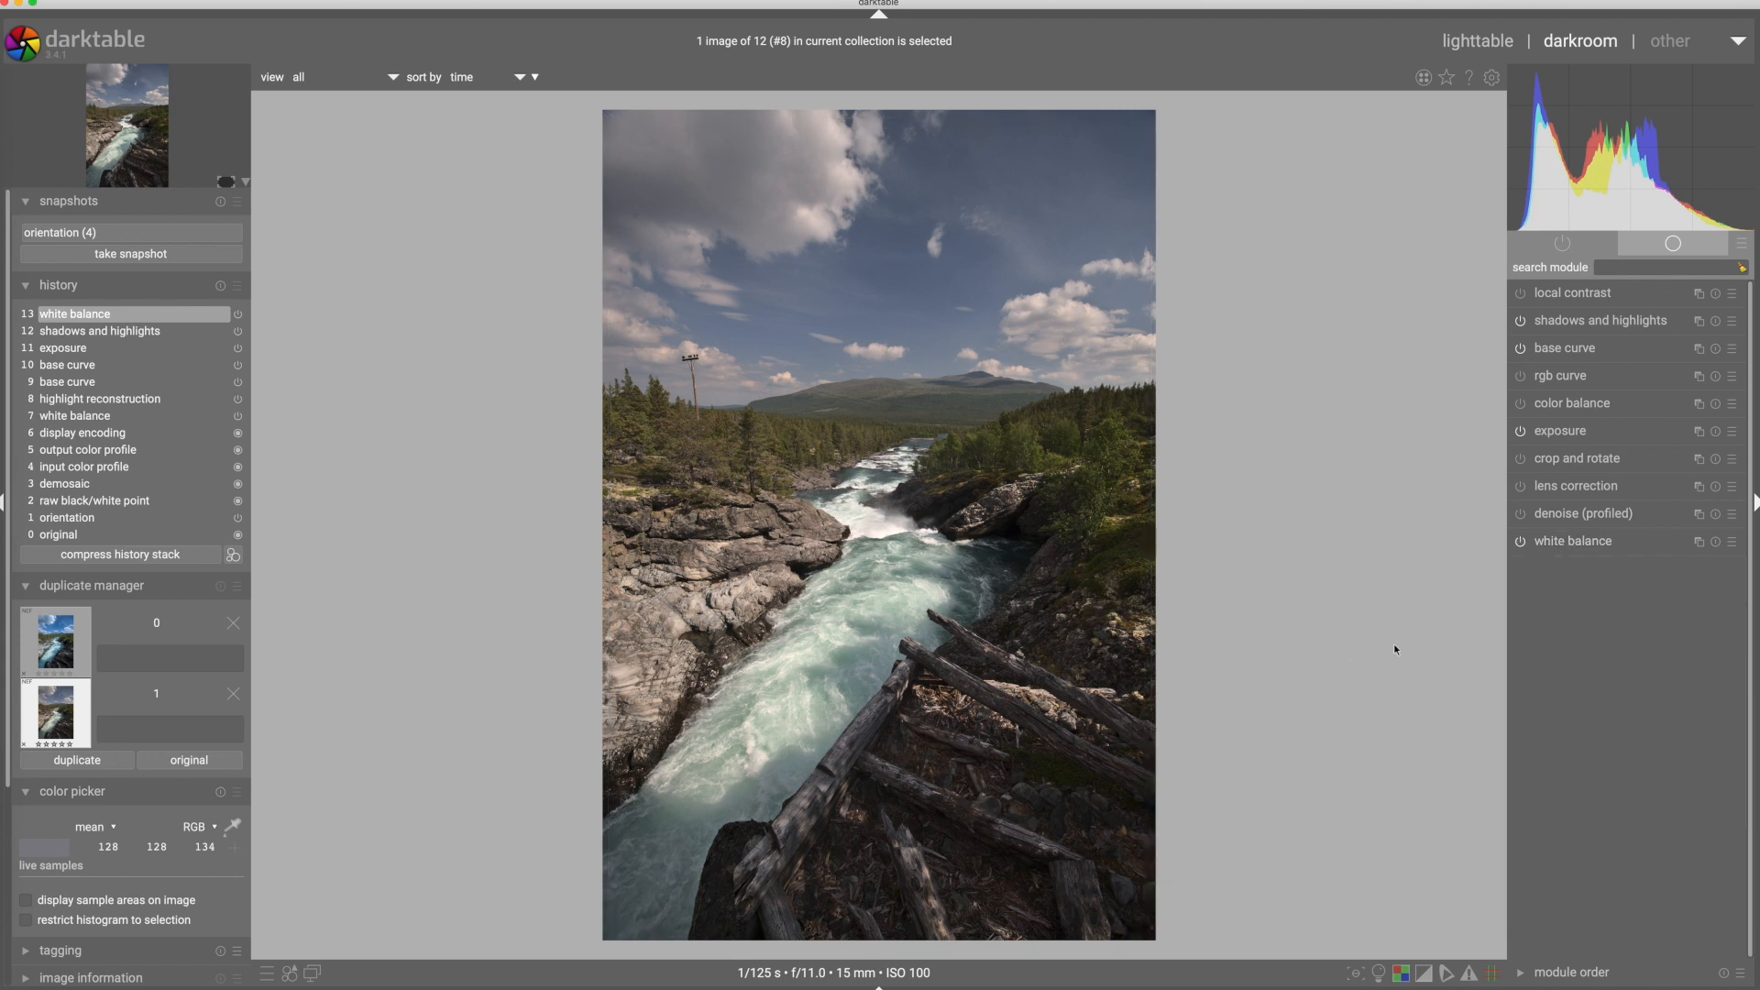
# - Enable local contrast with detail at 147% and highlights at 1%, and lower its midtone range
pyautogui.click(1572, 293)
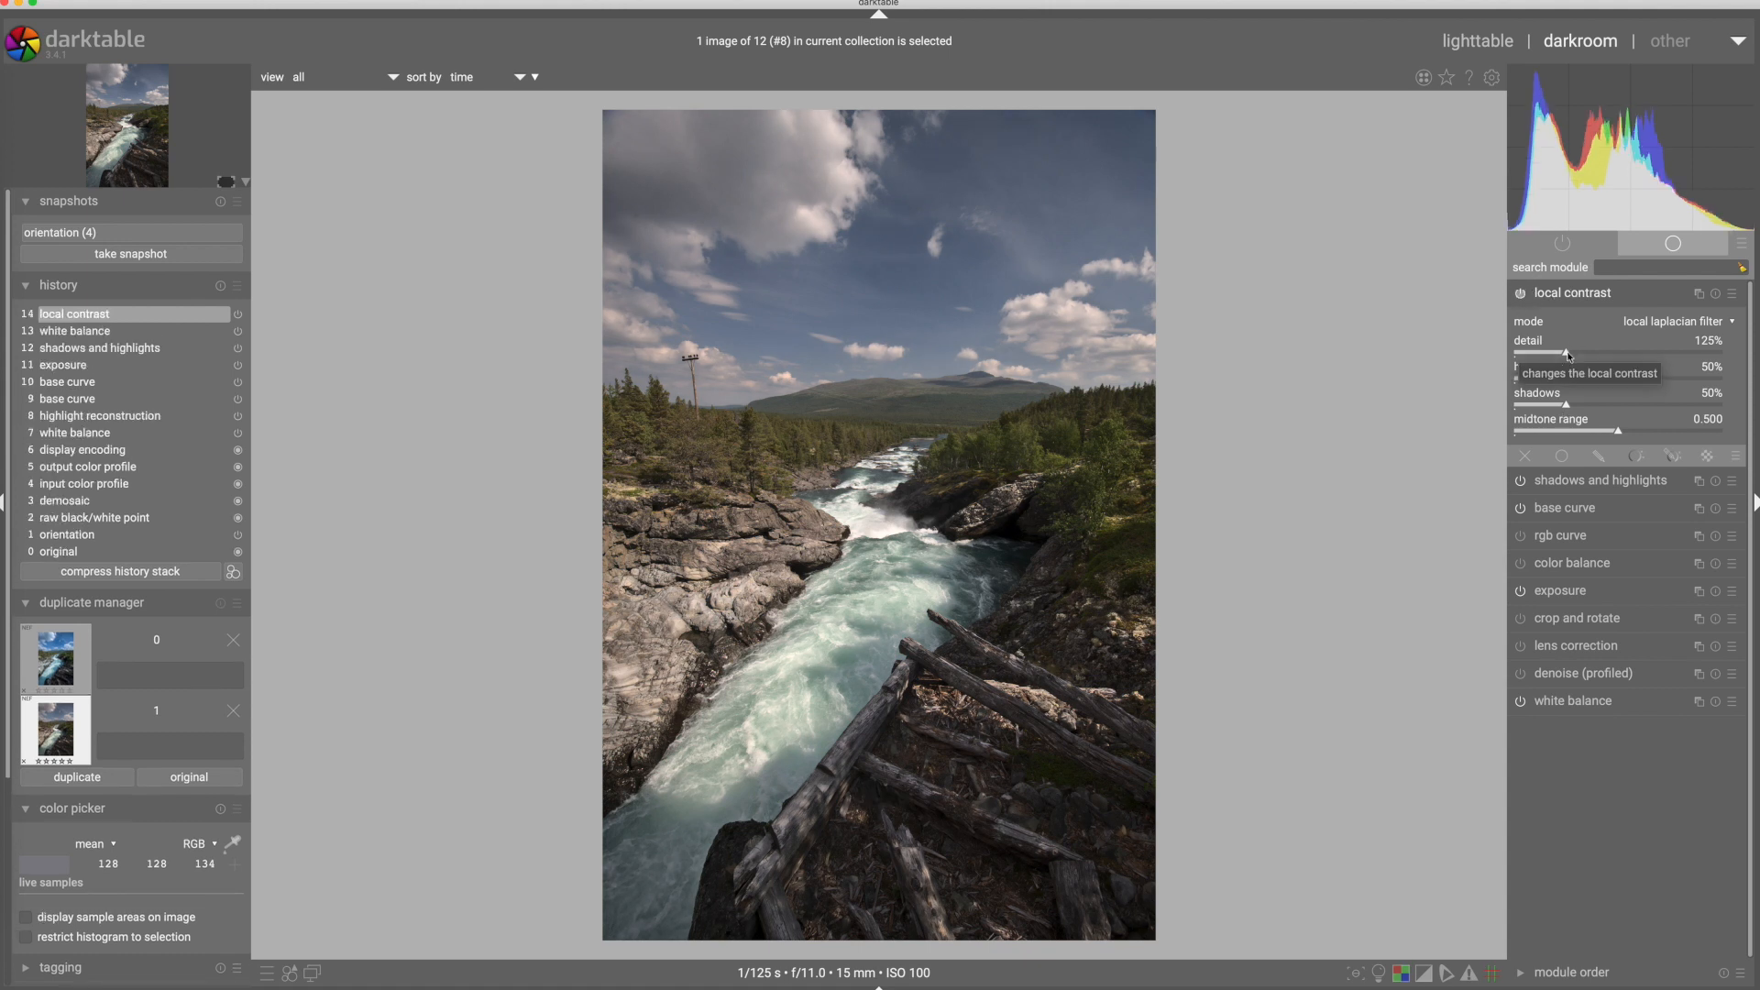
pyautogui.scroll(11, 1567, 353)
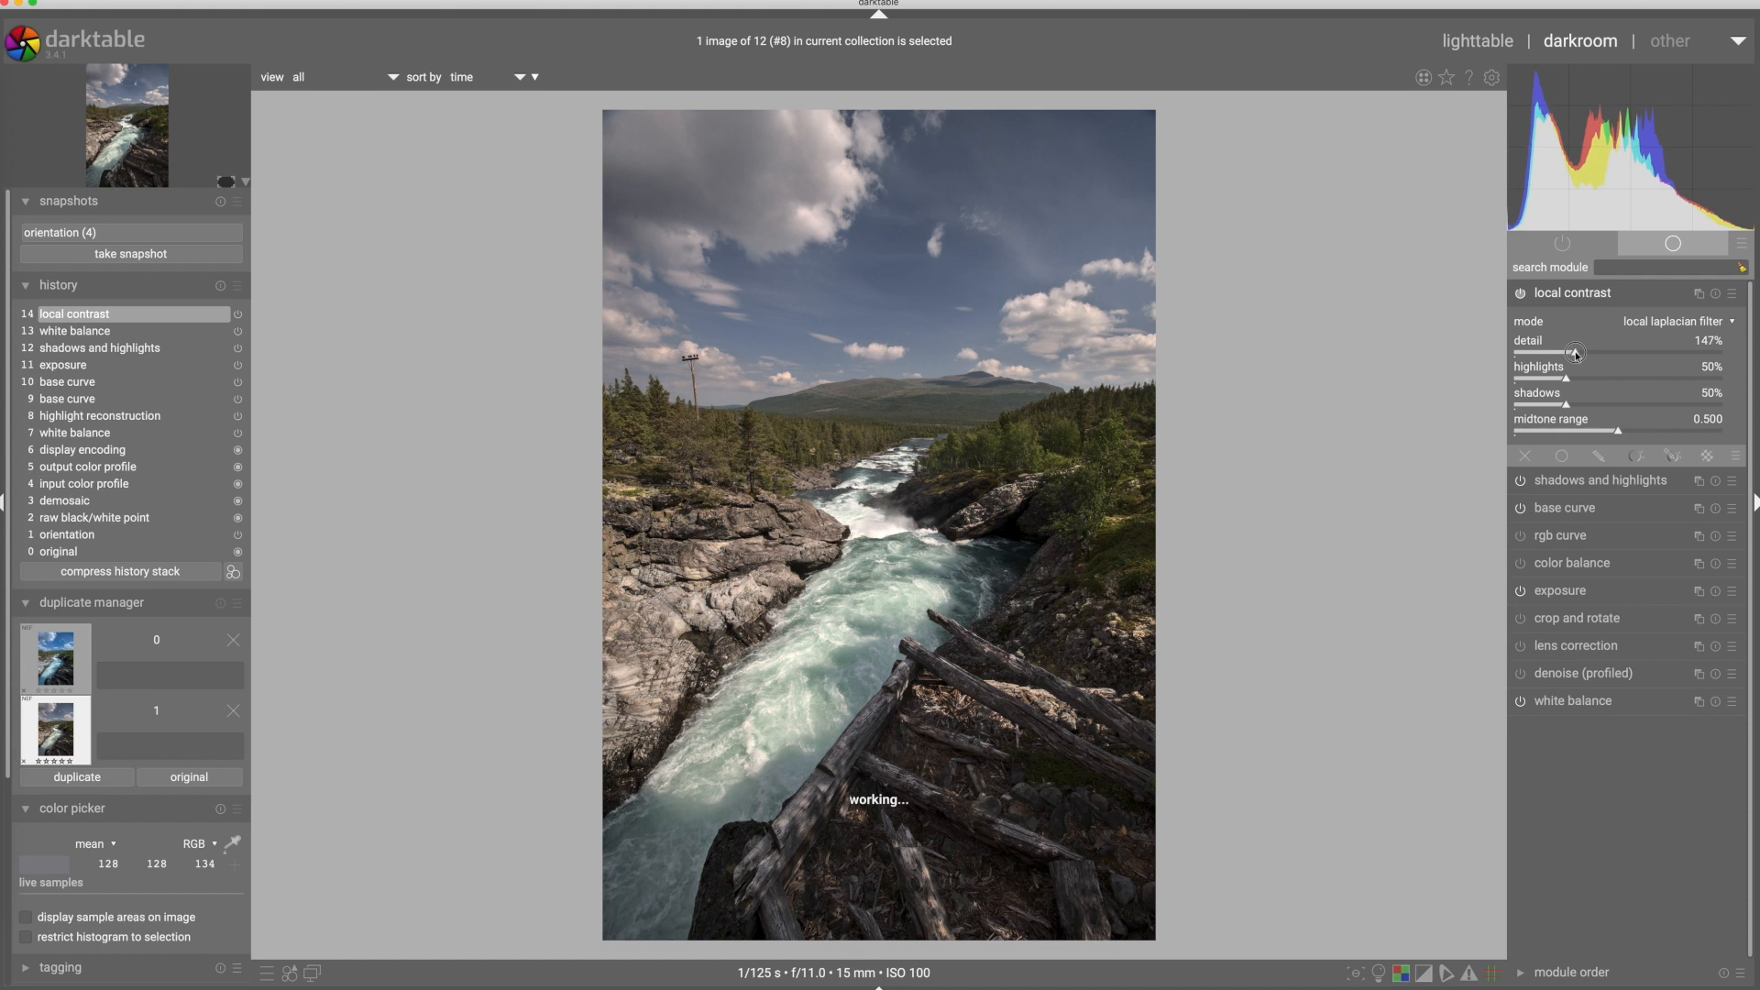
pyautogui.click(1519, 377)
pyautogui.scroll(-2, 1519, 377)
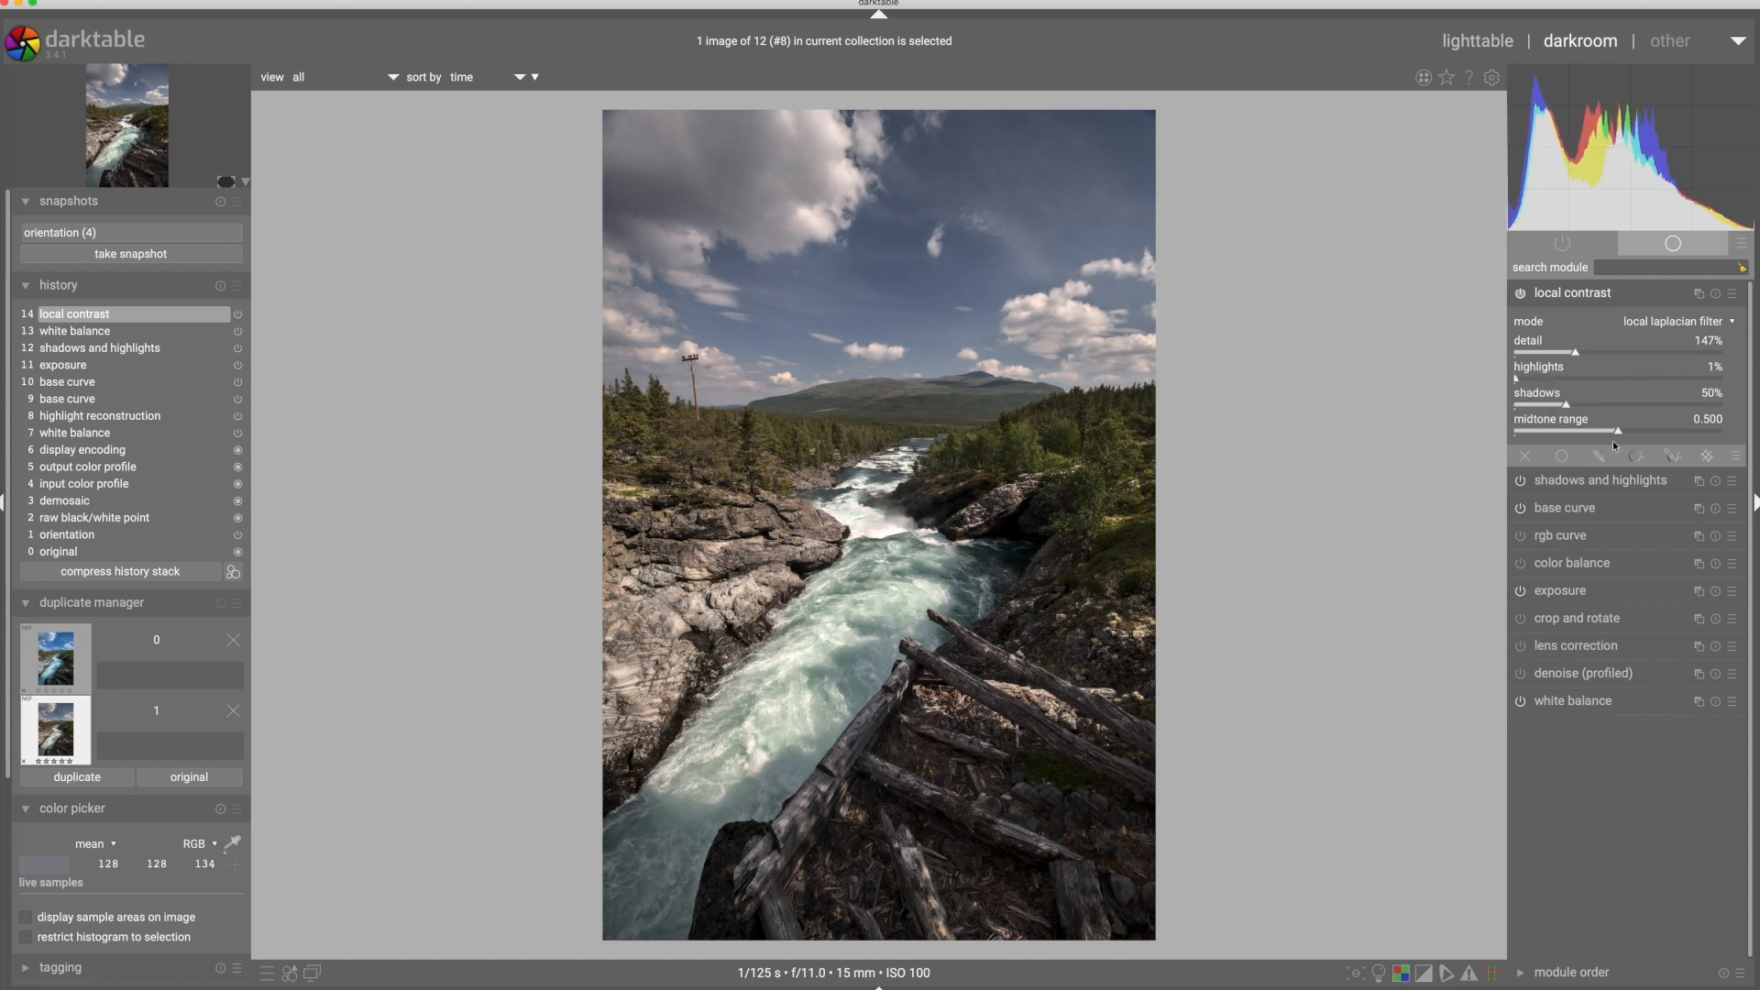
pyautogui.moveTo(1618, 434); pyautogui.dragTo(1589, 432)
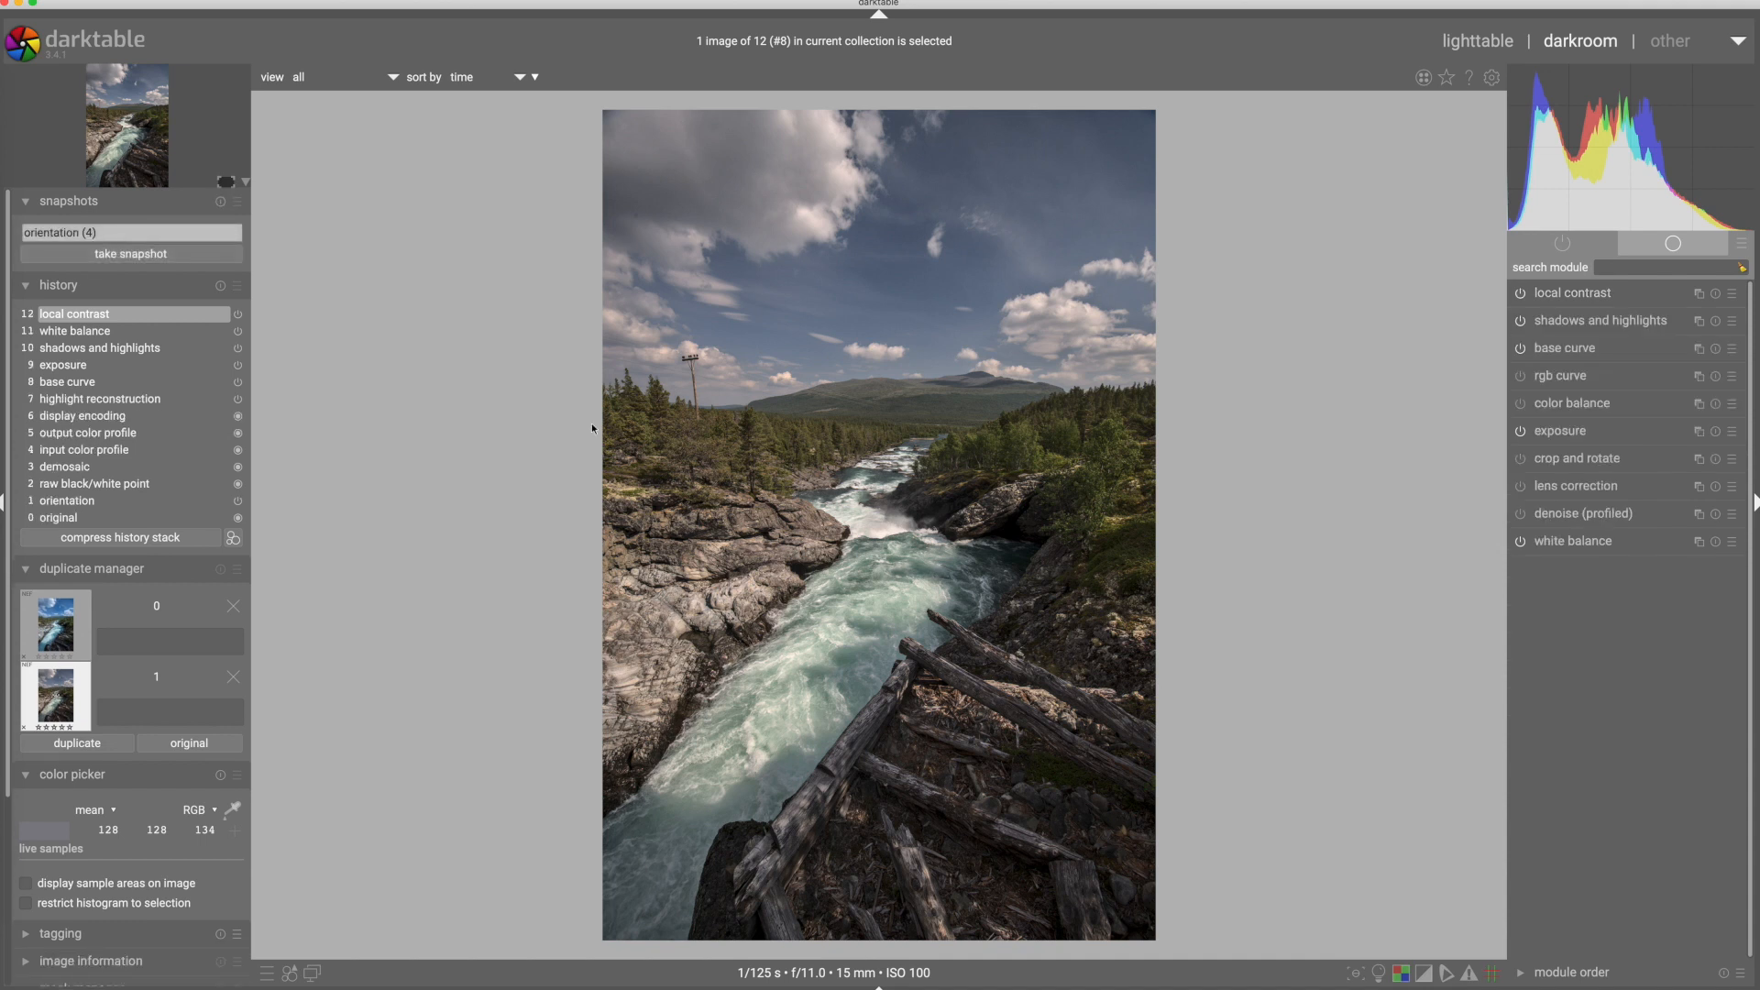
# - Compare the edit with the orientation snapshot using the split line and set the white balance to as shot
pyautogui.moveTo(747, 401); pyautogui.dragTo(827, 402)
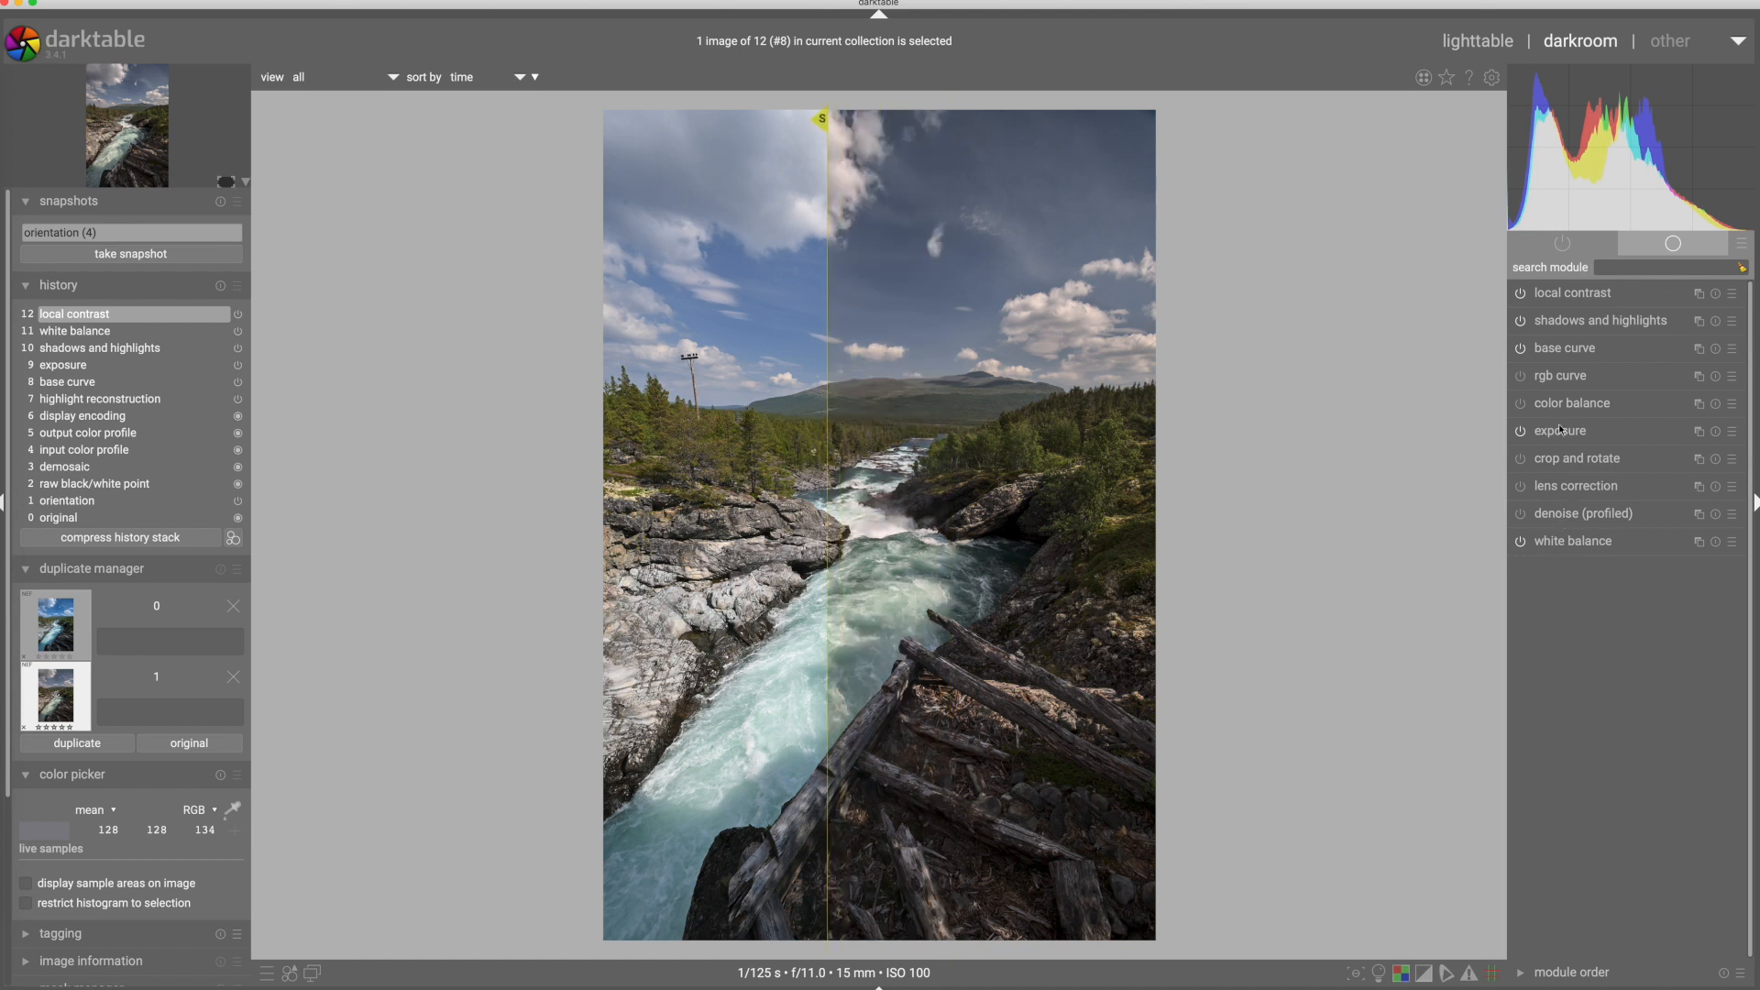
pyautogui.click(1558, 541)
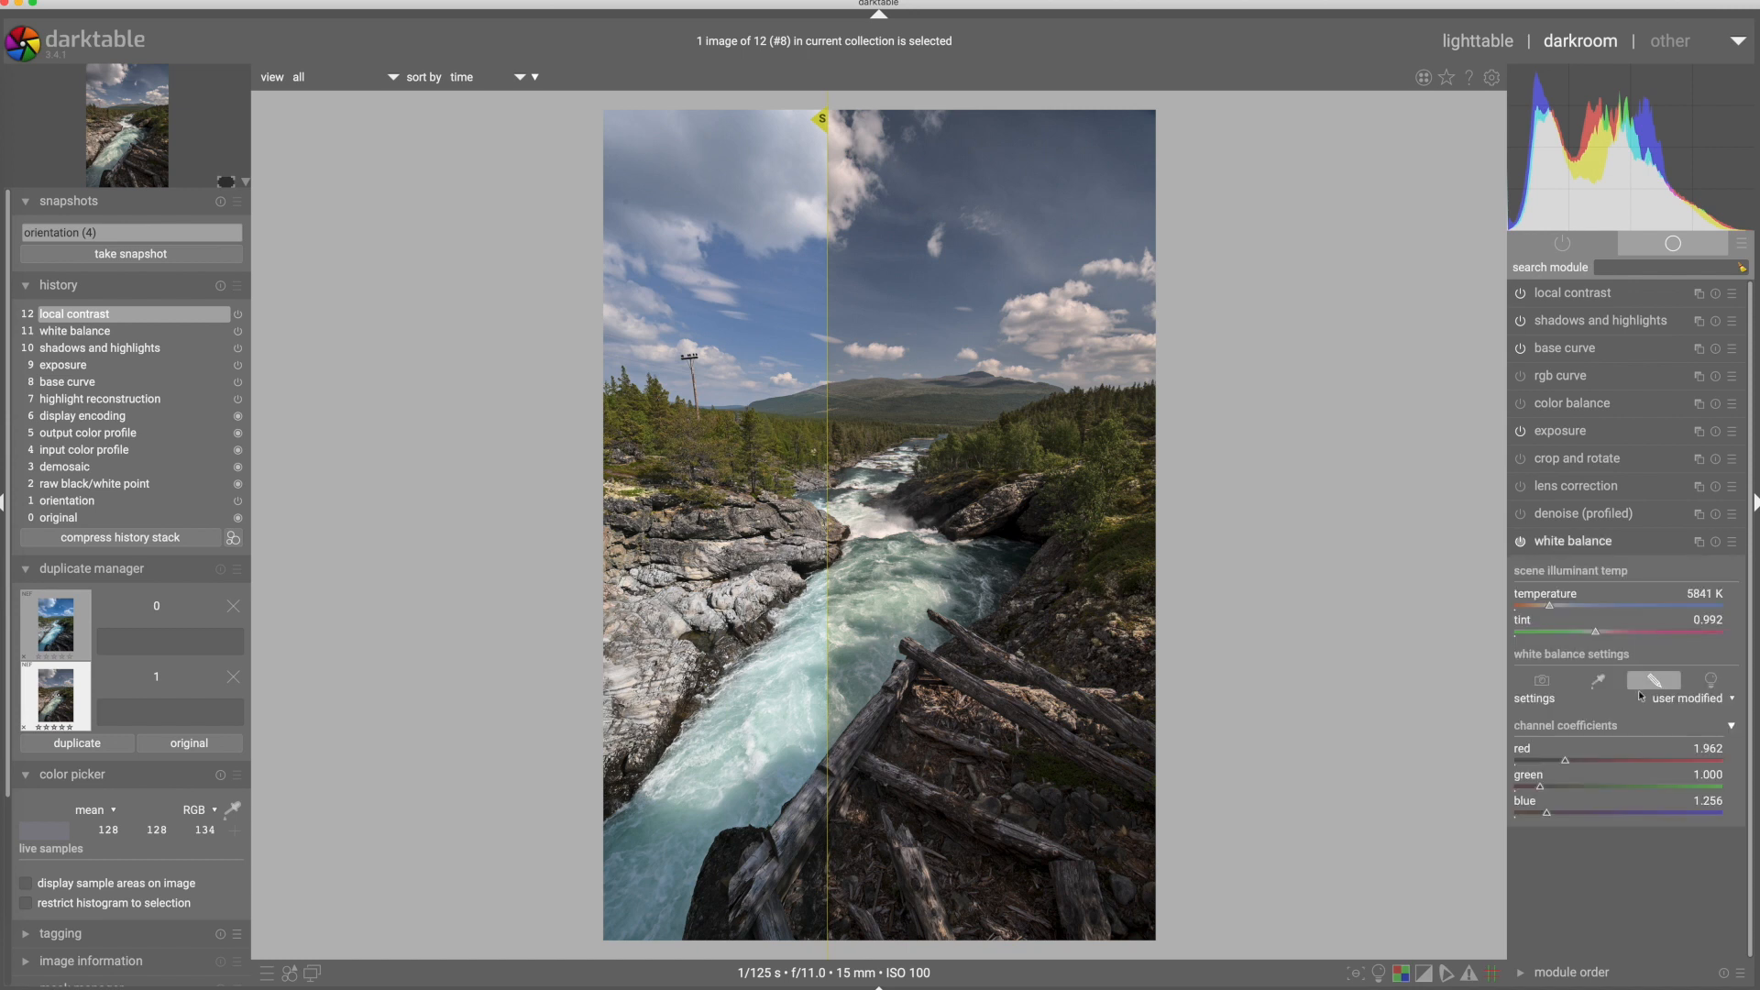
pyautogui.click(1696, 703)
pyautogui.click(1703, 676)
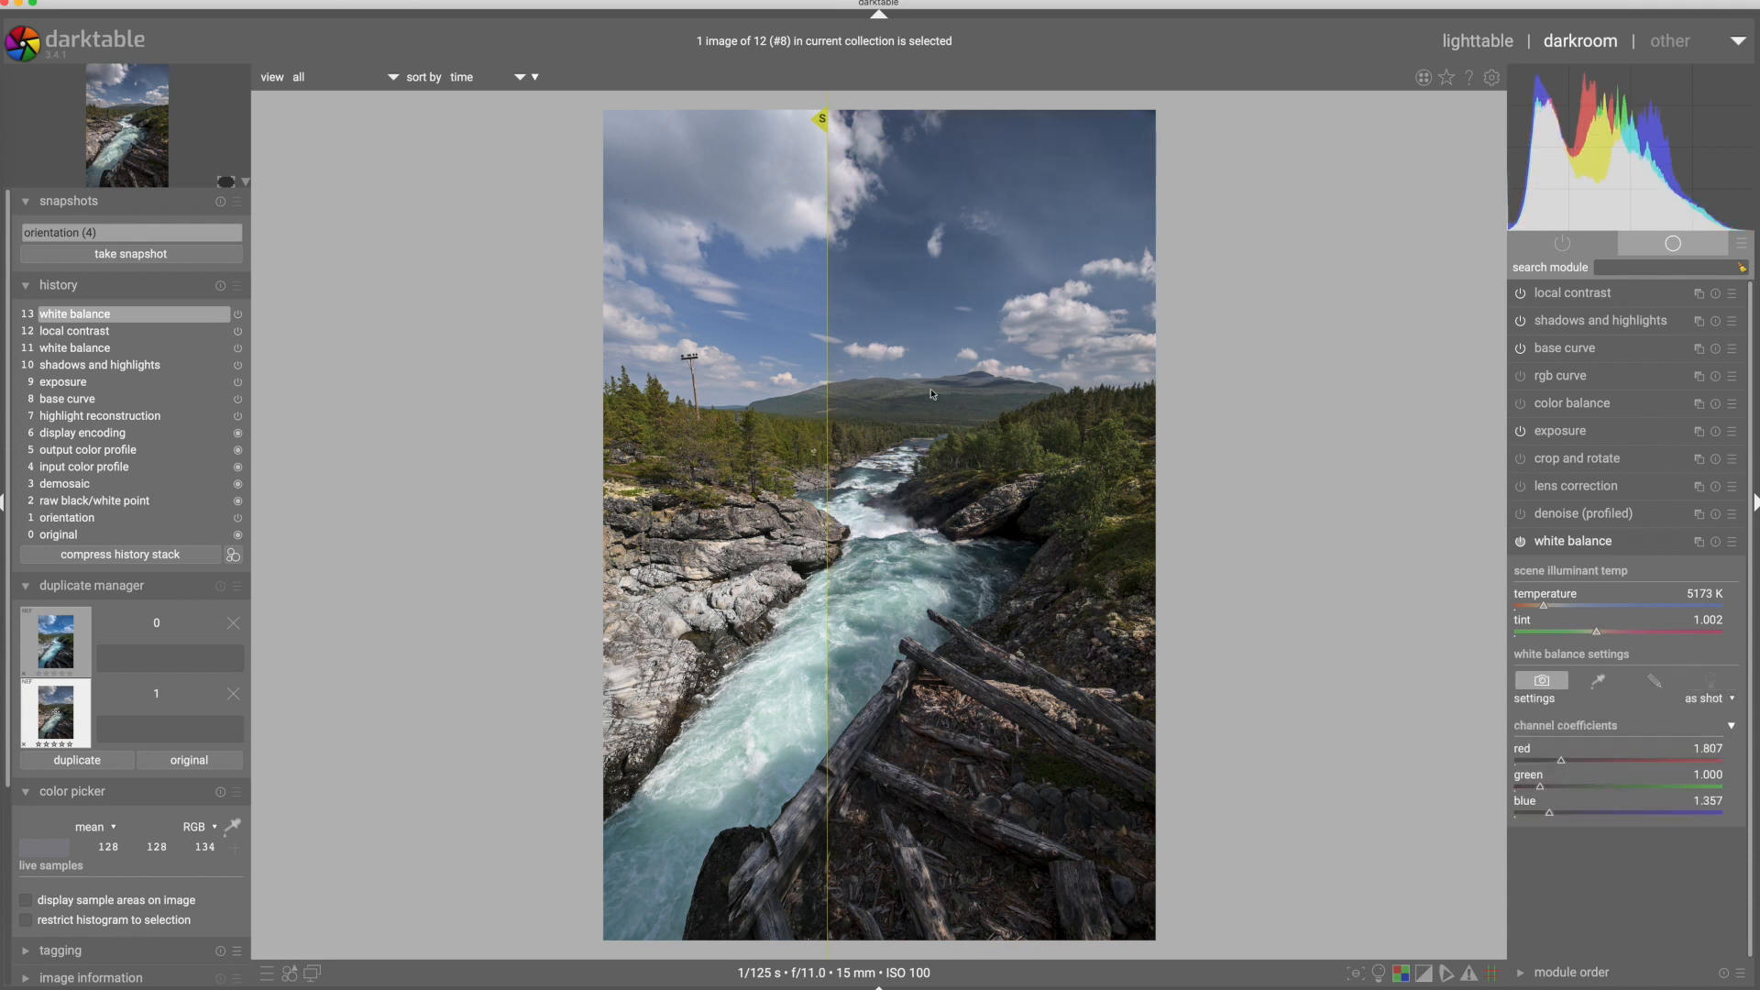
pyautogui.moveTo(830, 358); pyautogui.dragTo(850, 423)
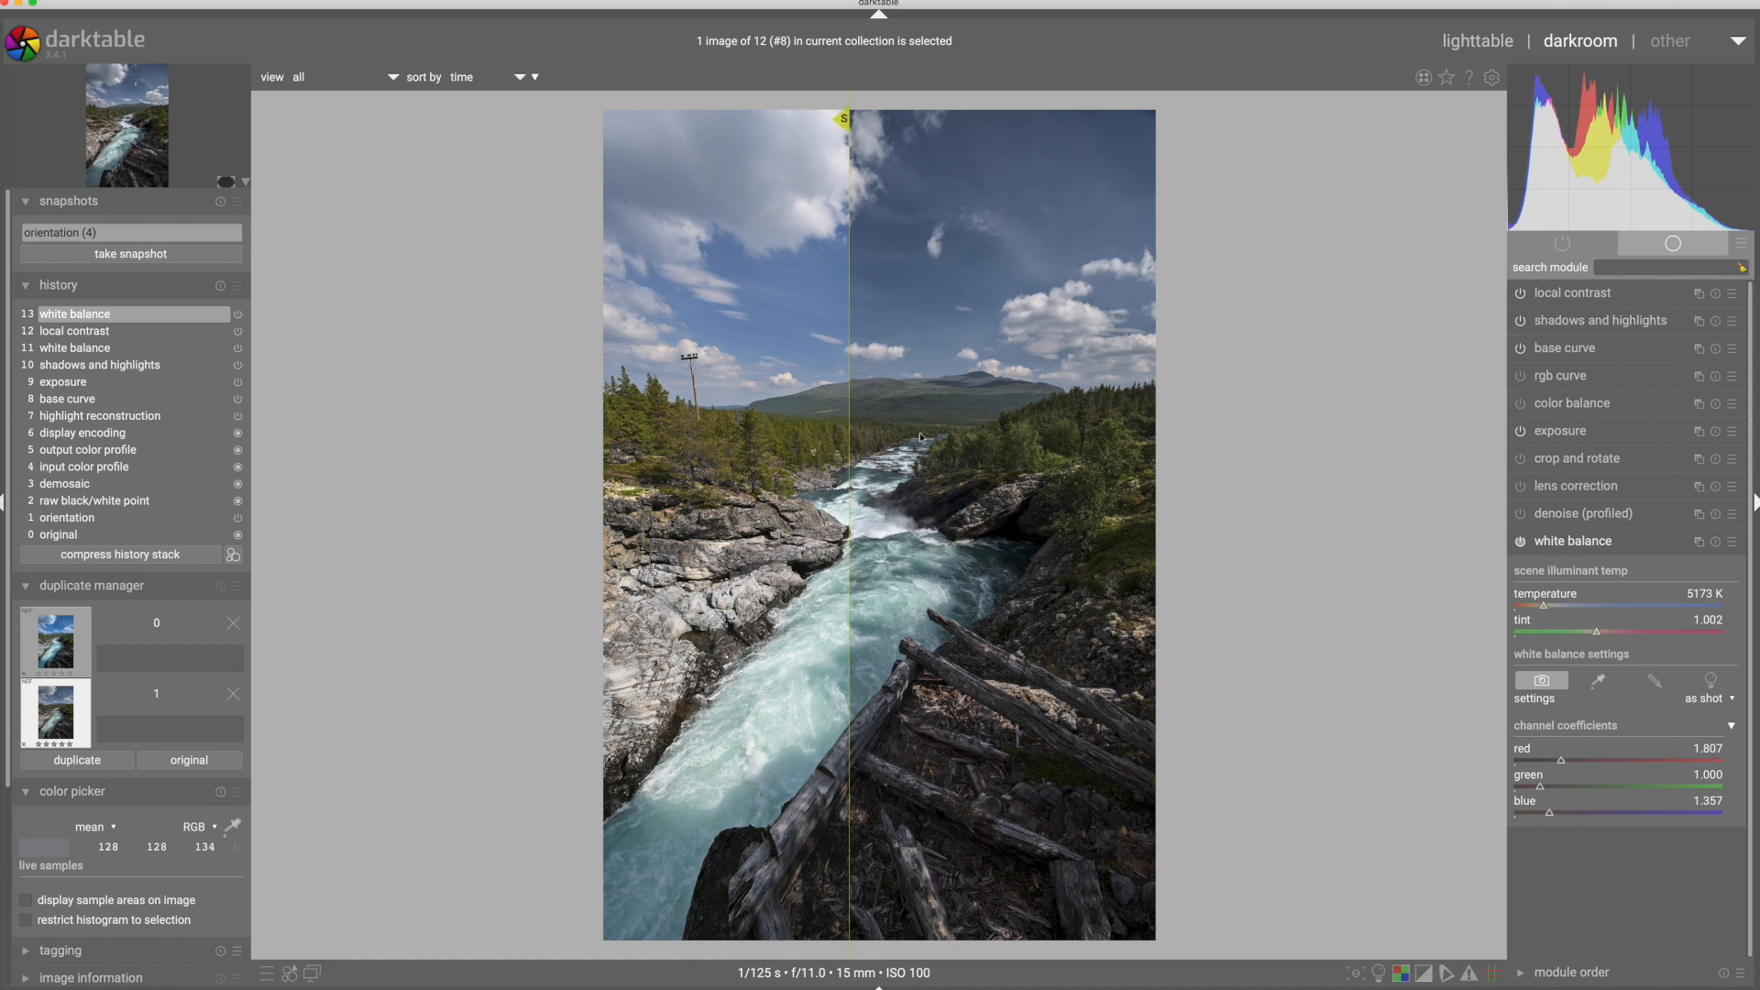
# - Set the exposure of the duplicate to 1.5 EV
pyautogui.click(1567, 436)
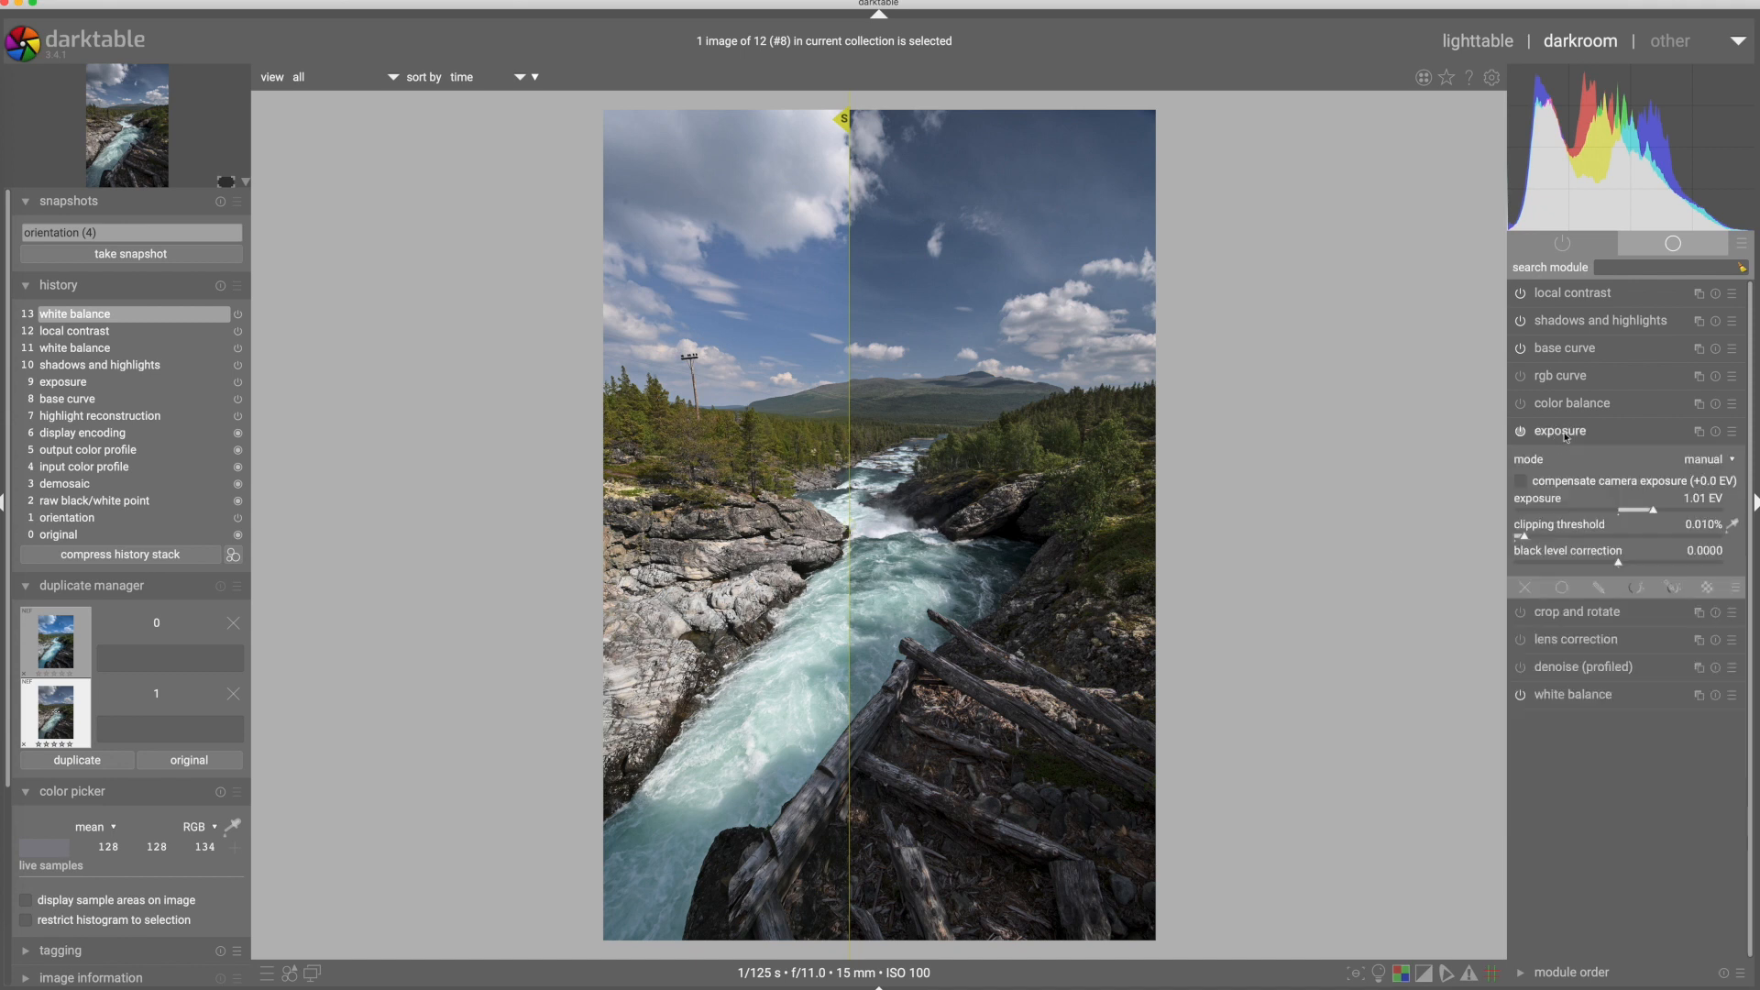
pyautogui.rightClick(1641, 513)
pyautogui.write('1.5')
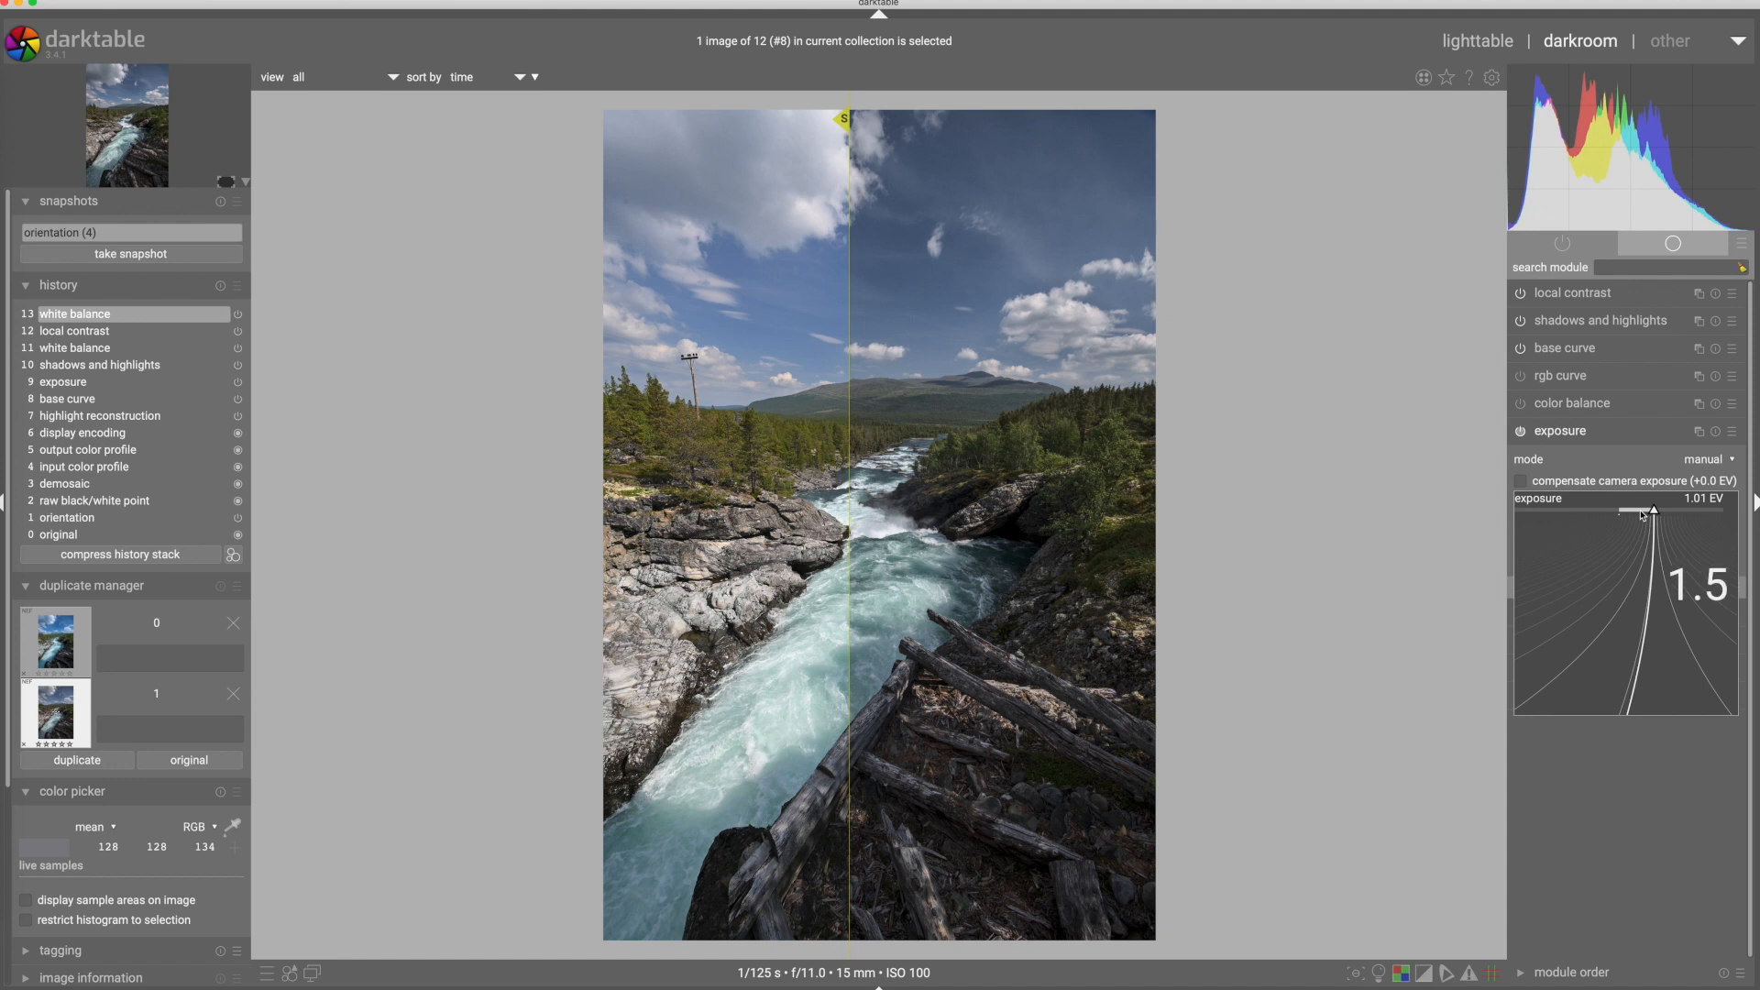
pyautogui.press('Return')
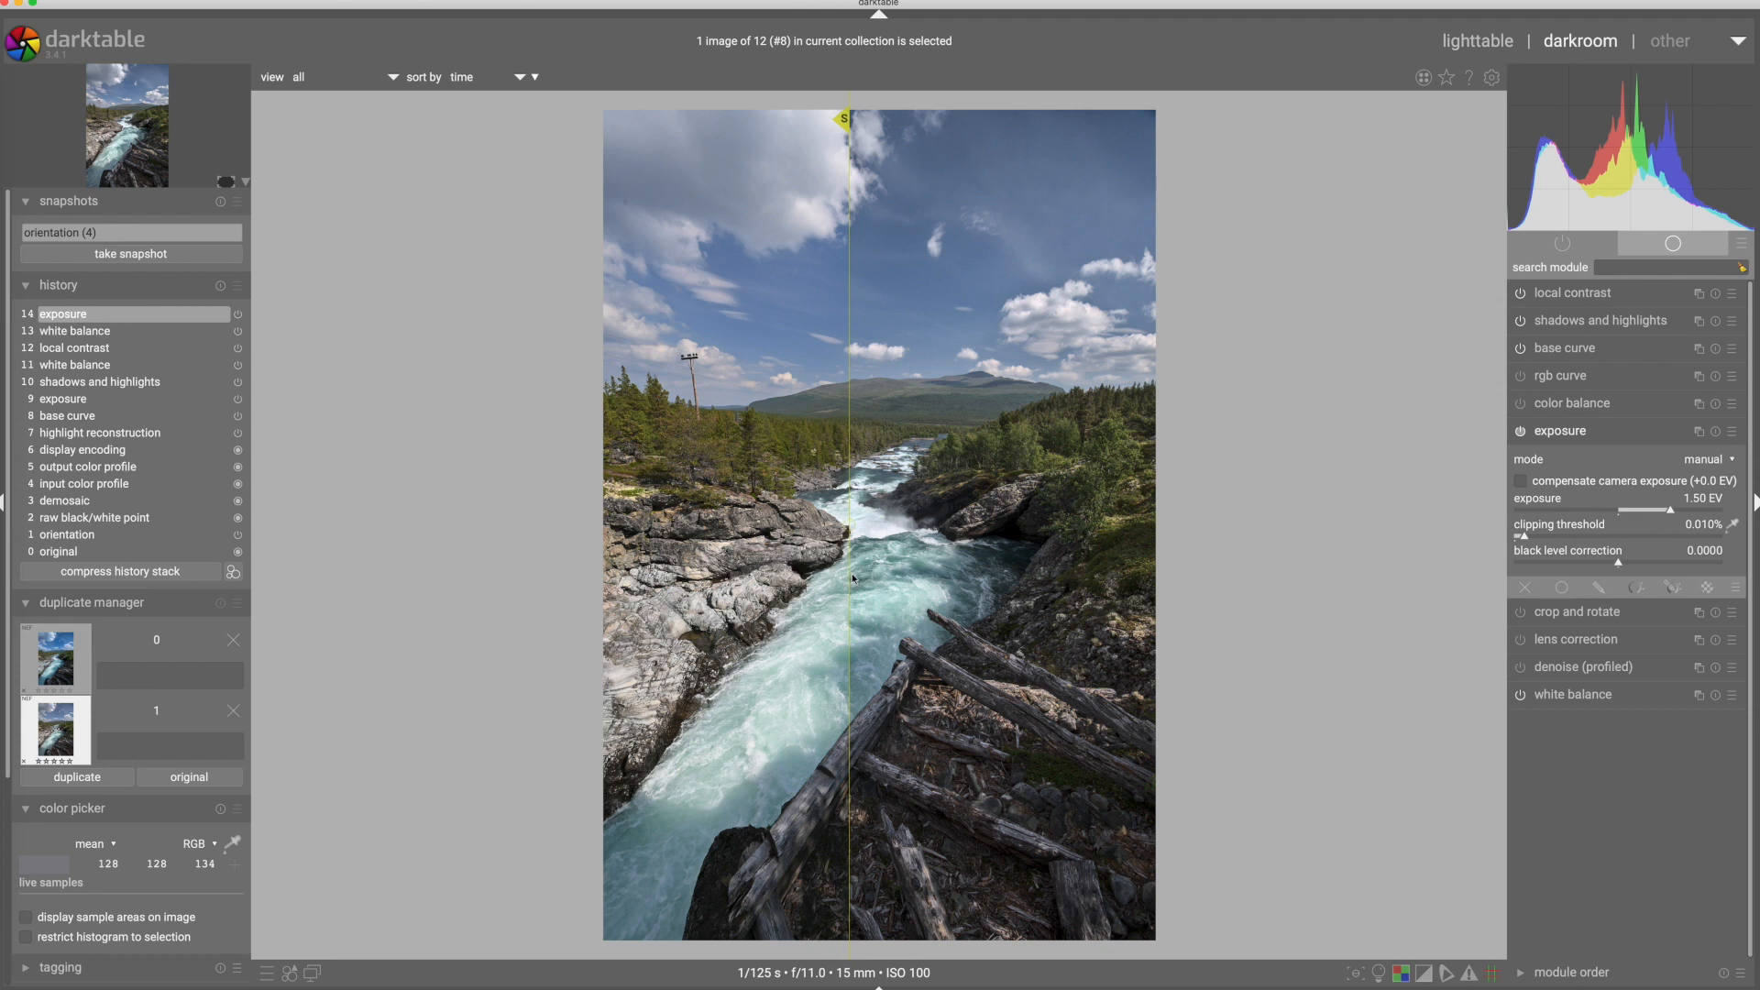
# - Lower the highlights in shadows and highlights to -59.32 and compare the sky against the snapshot with the split line
pyautogui.click(1569, 324)
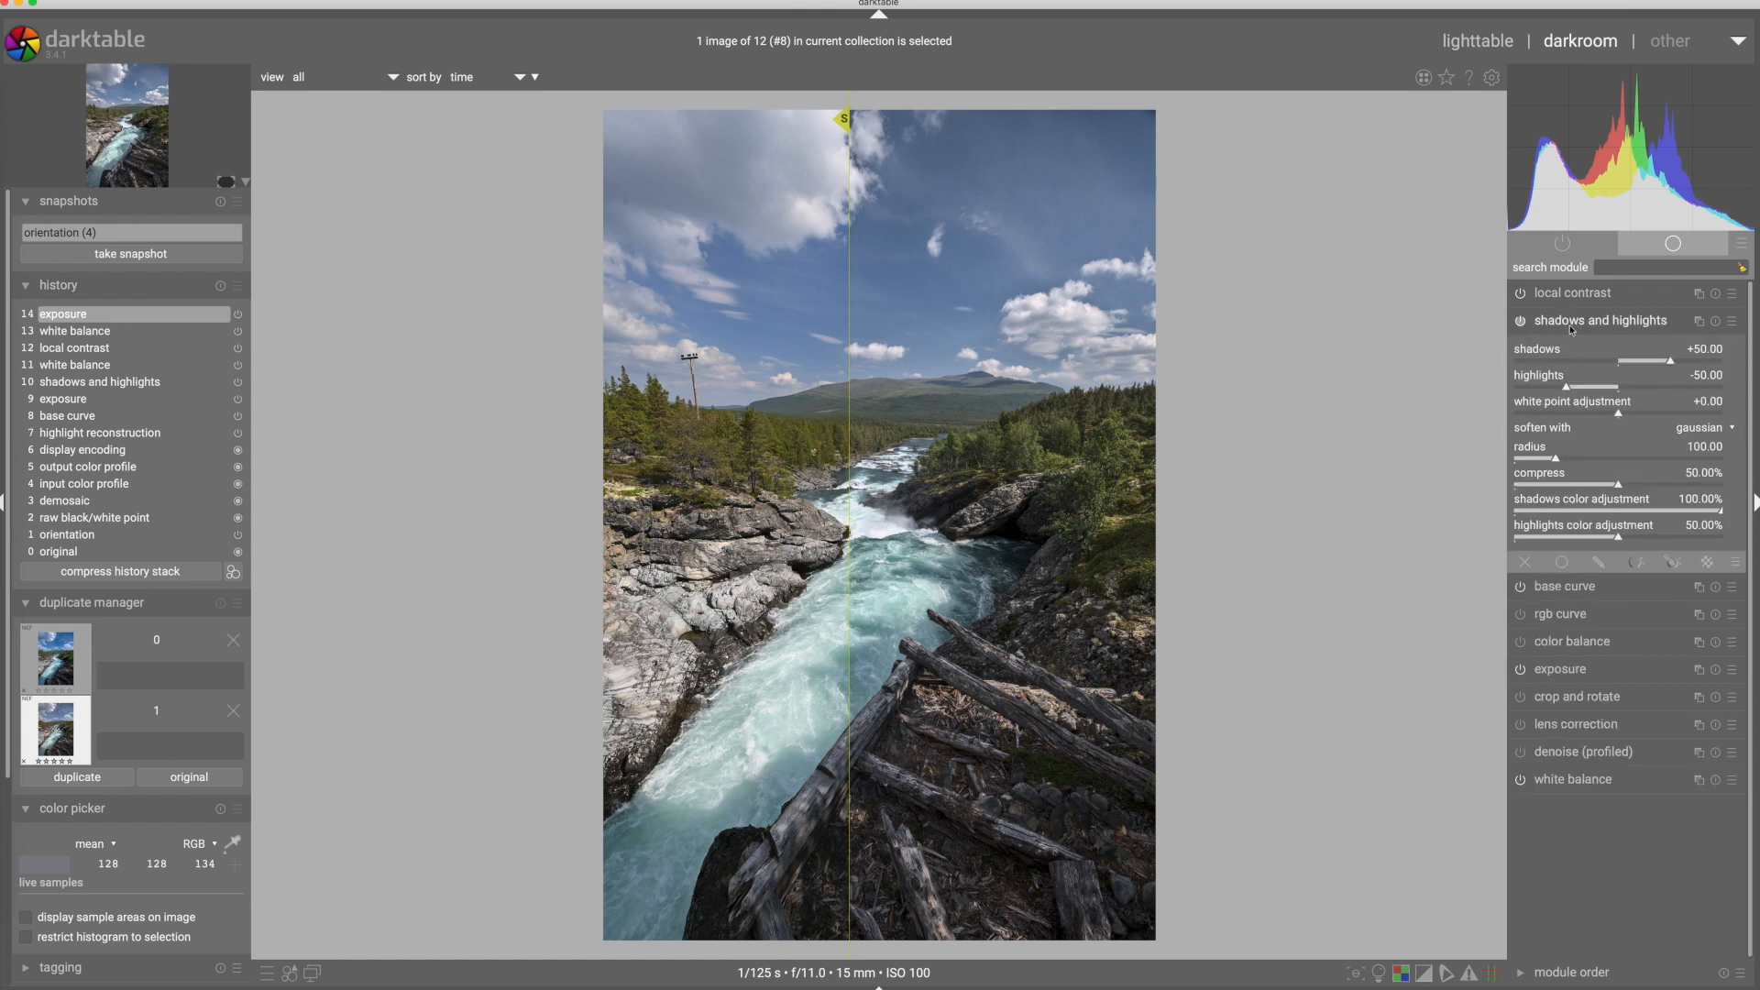
pyautogui.moveTo(1566, 385); pyautogui.dragTo(1559, 387)
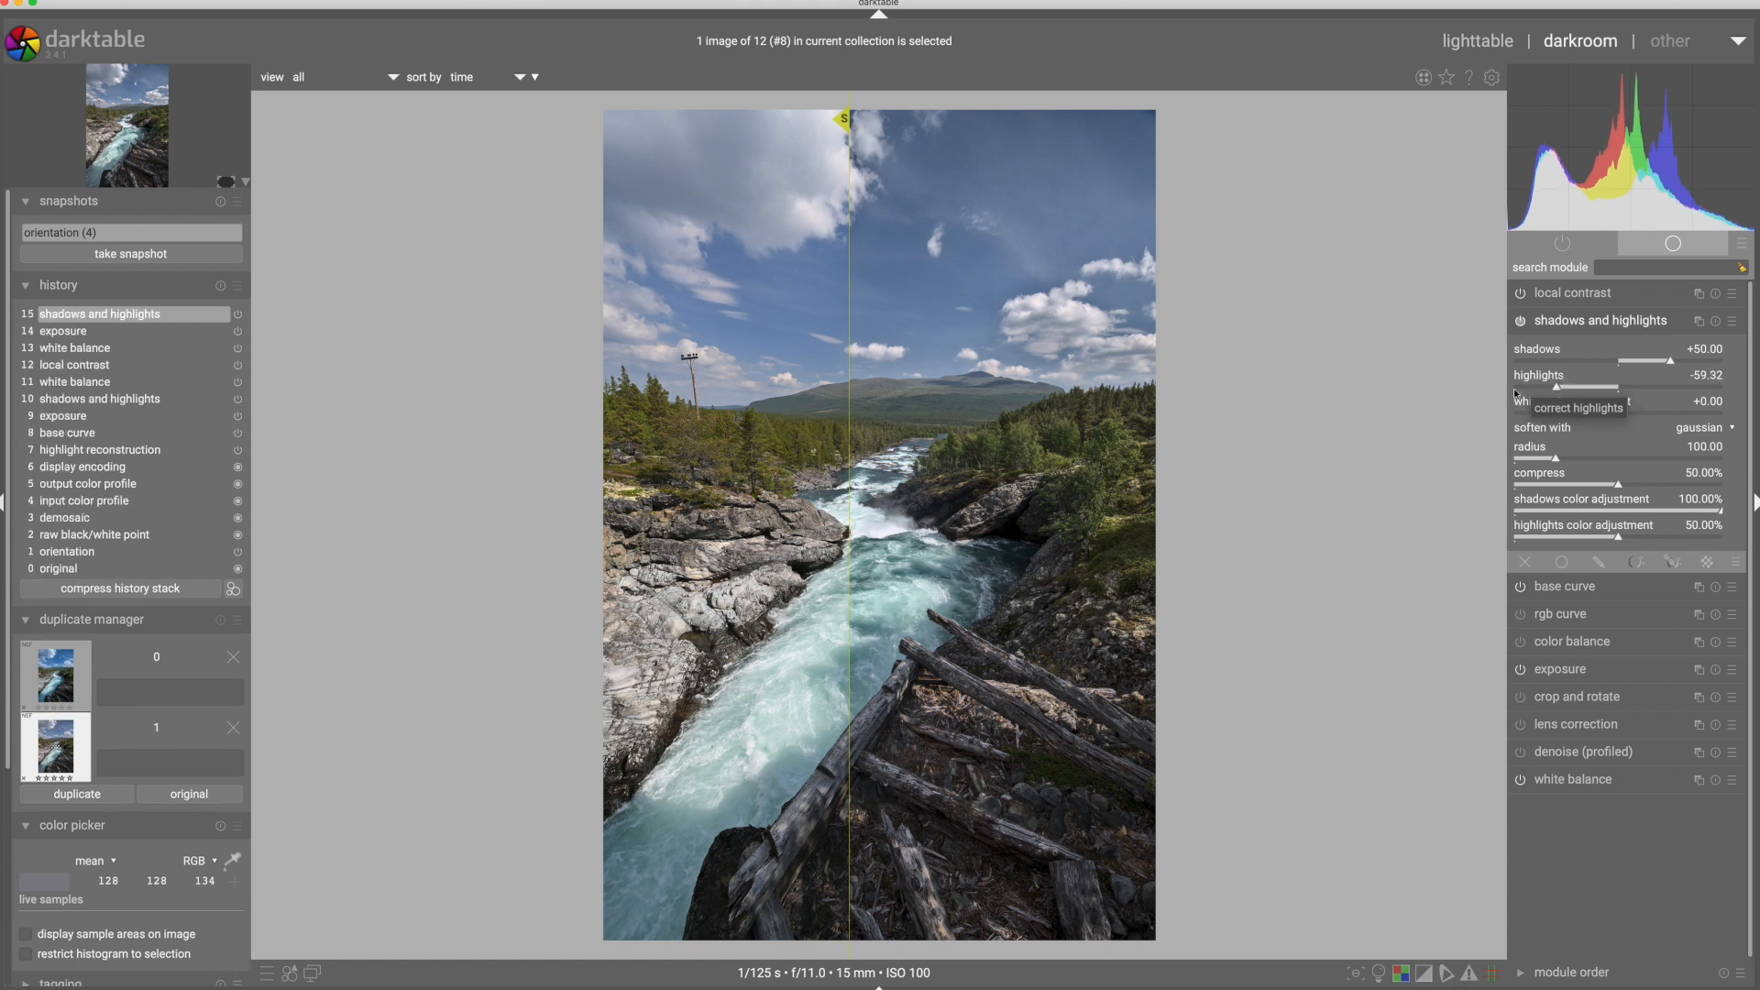
pyautogui.moveTo(984, 328); pyautogui.dragTo(712, 334)
pyautogui.moveTo(924, 337); pyautogui.dragTo(657, 339)
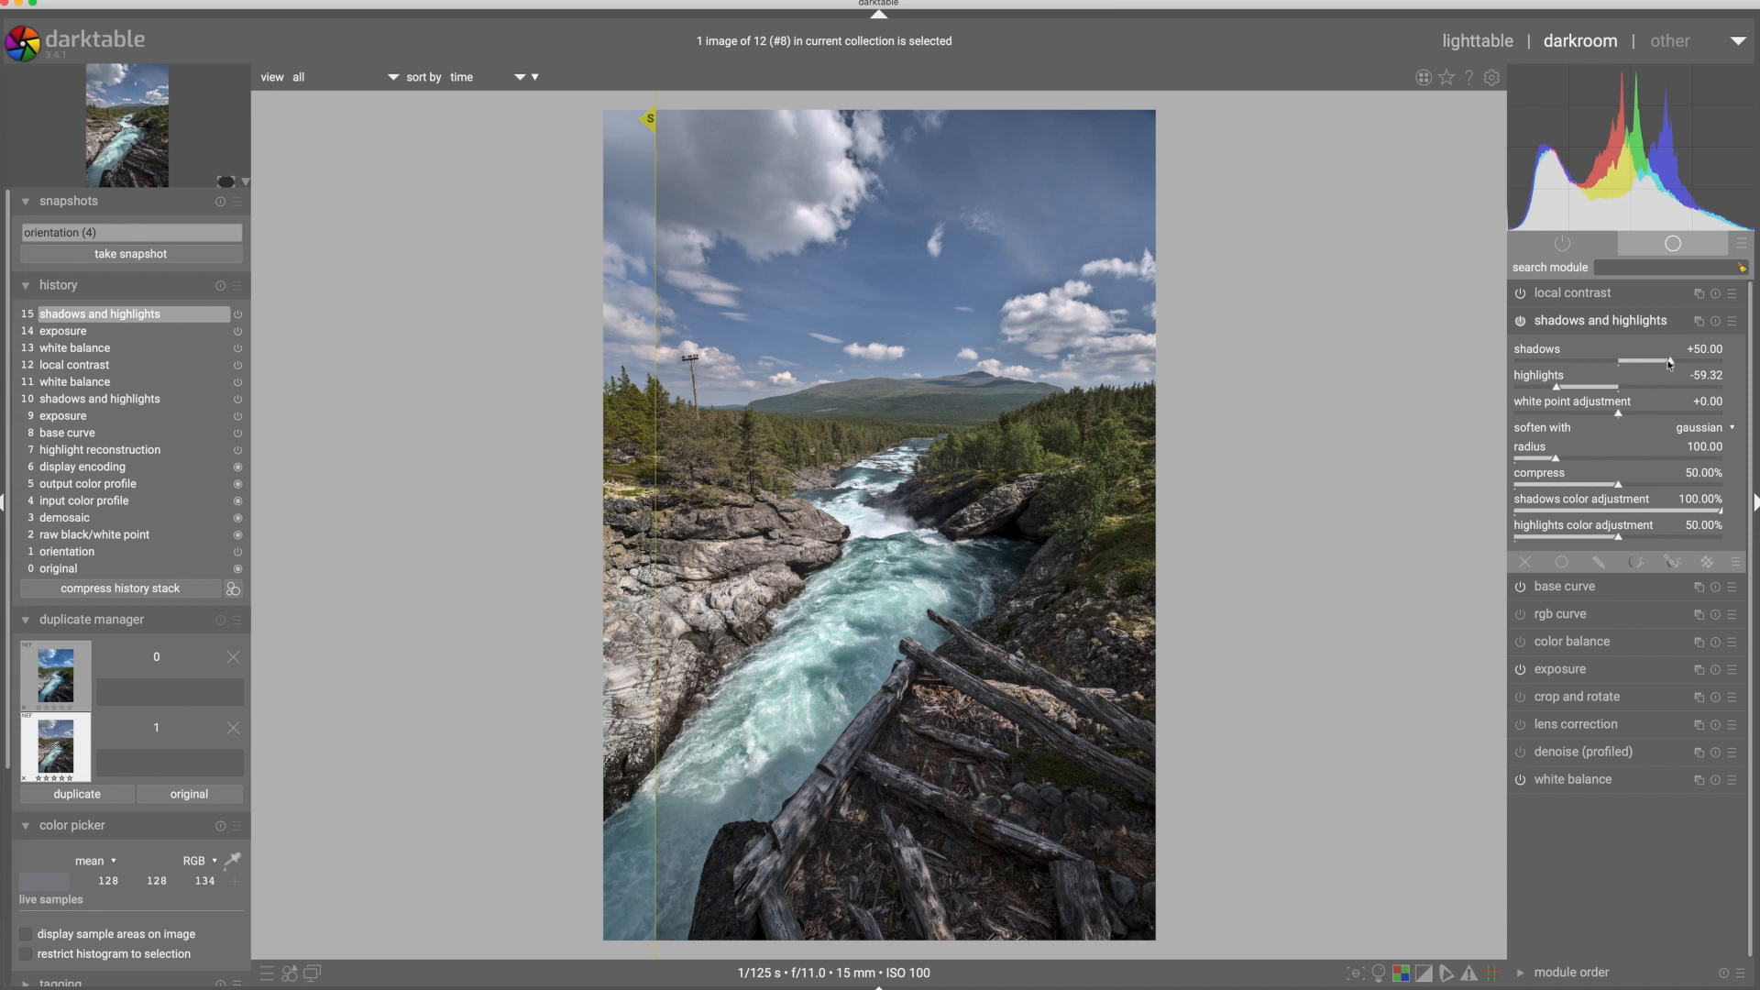
# - Set the shadows to 41.69 with bilateral filter softening and turn off the orientation snapshot comparison
pyautogui.moveTo(1670, 363); pyautogui.dragTo(1662, 364)
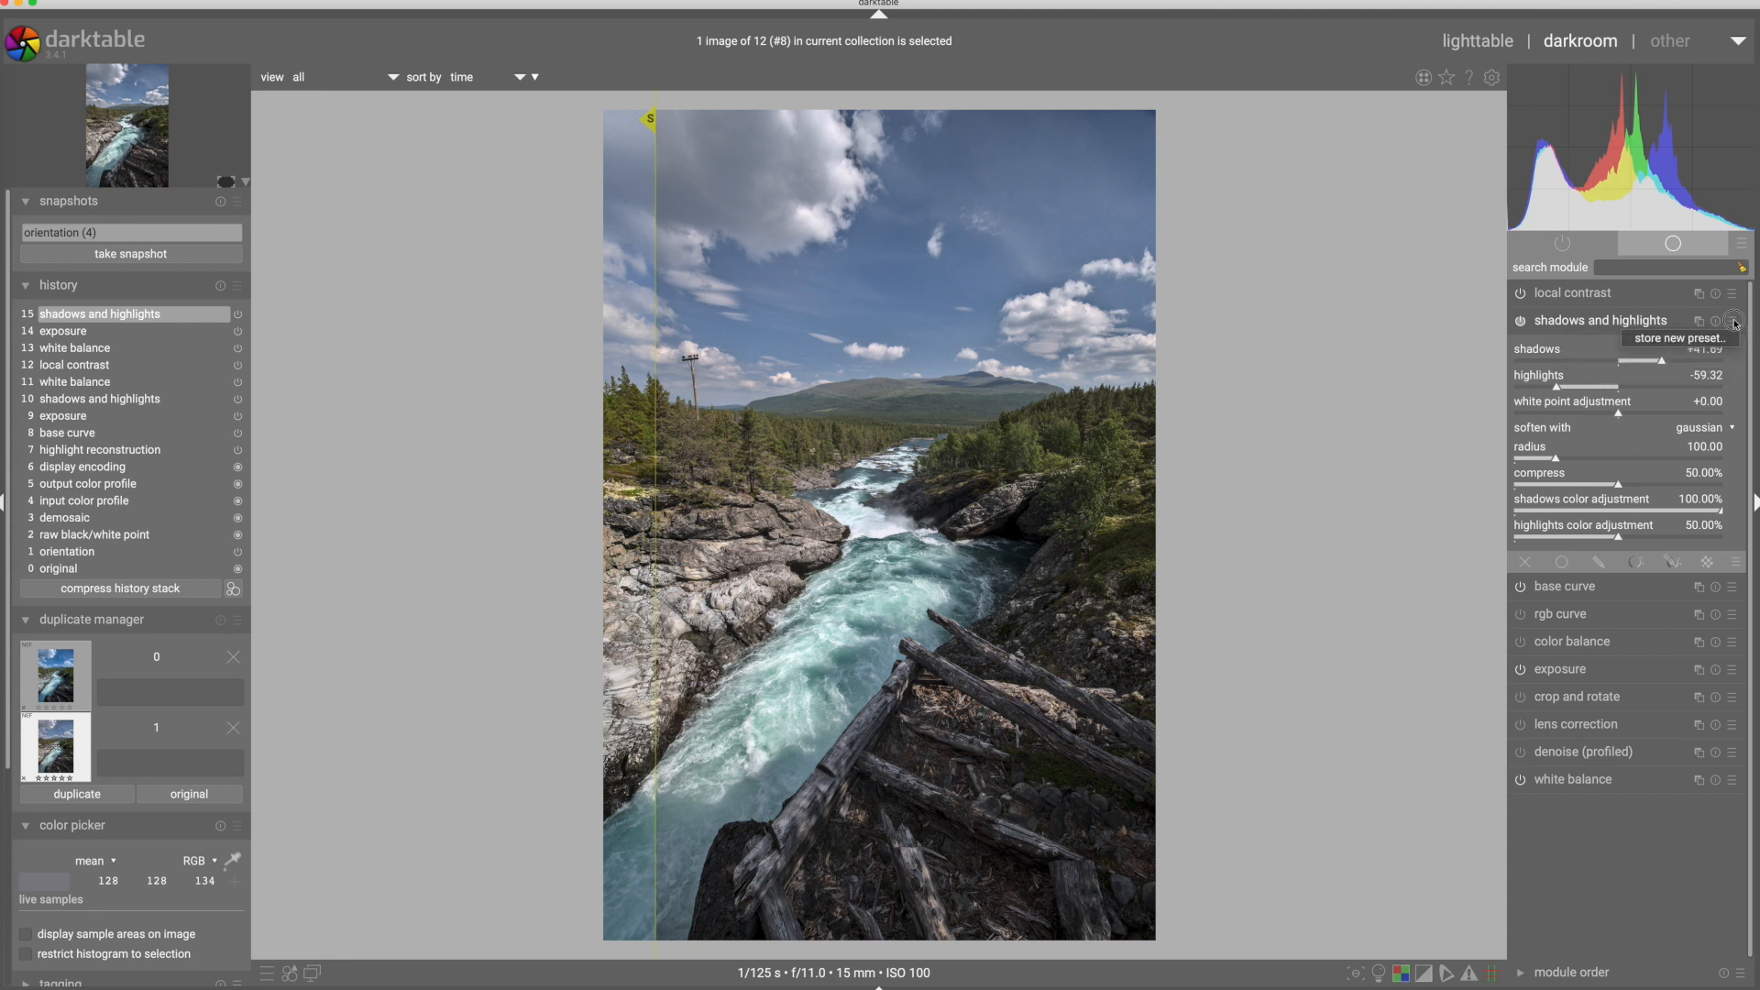
pyautogui.click(1703, 430)
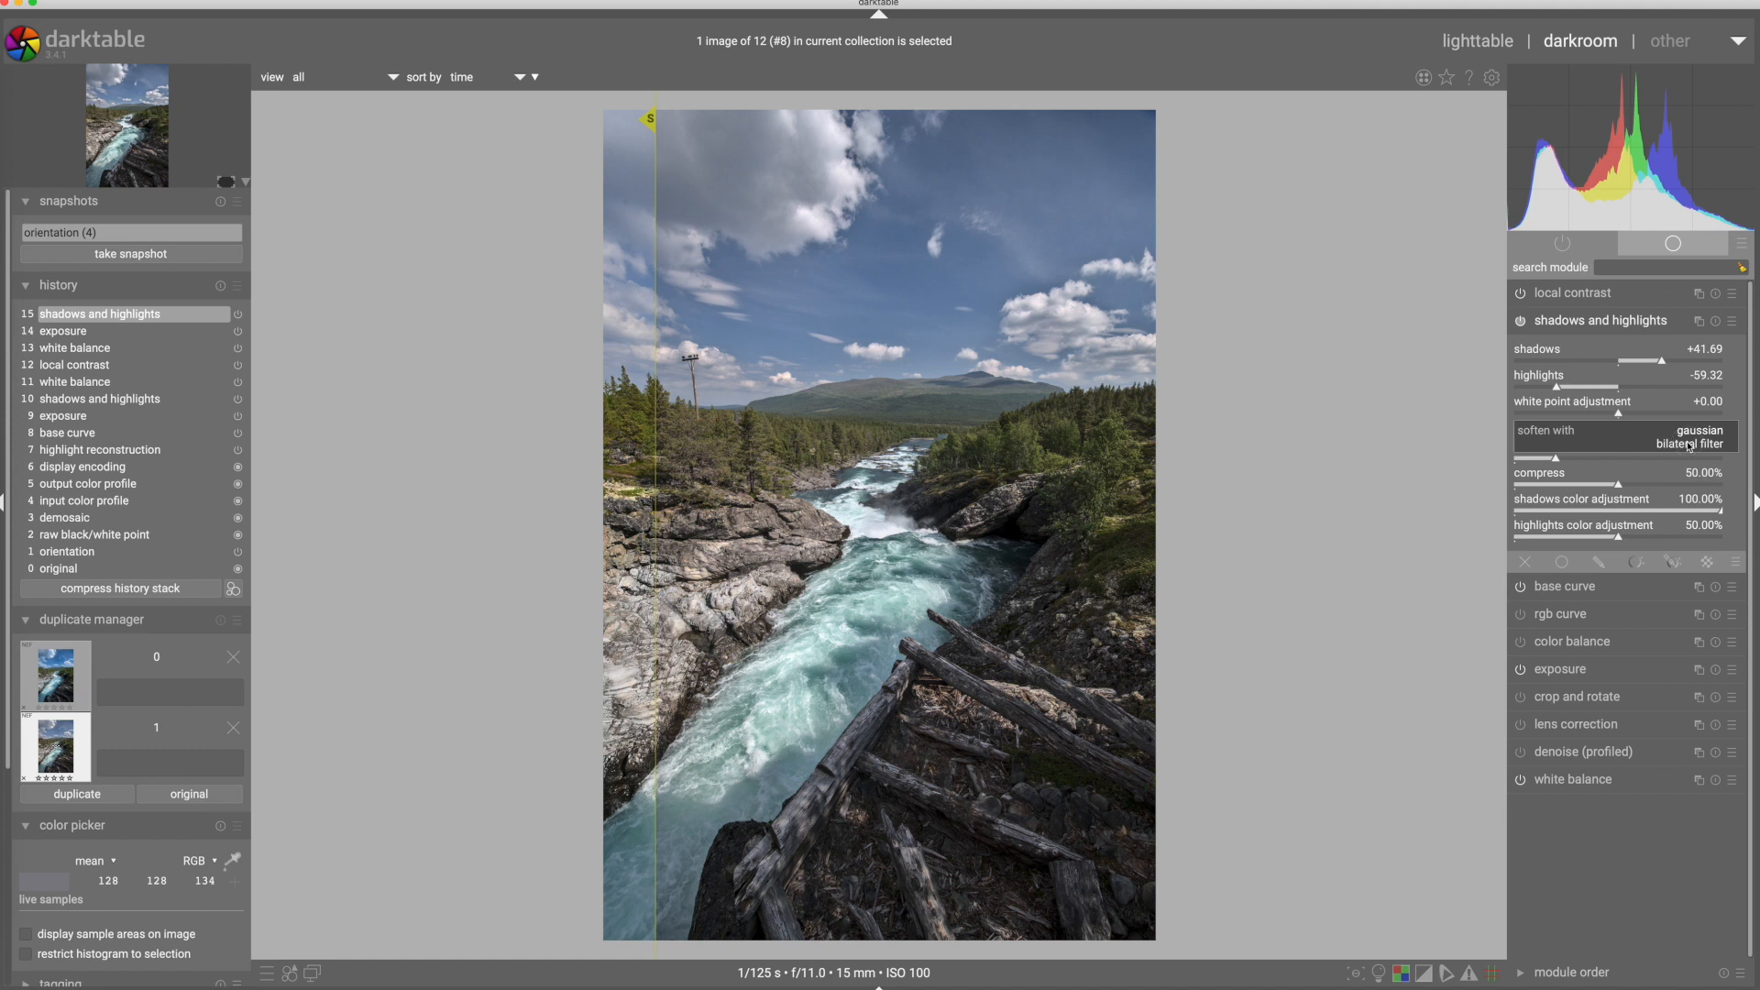
pyautogui.click(1689, 444)
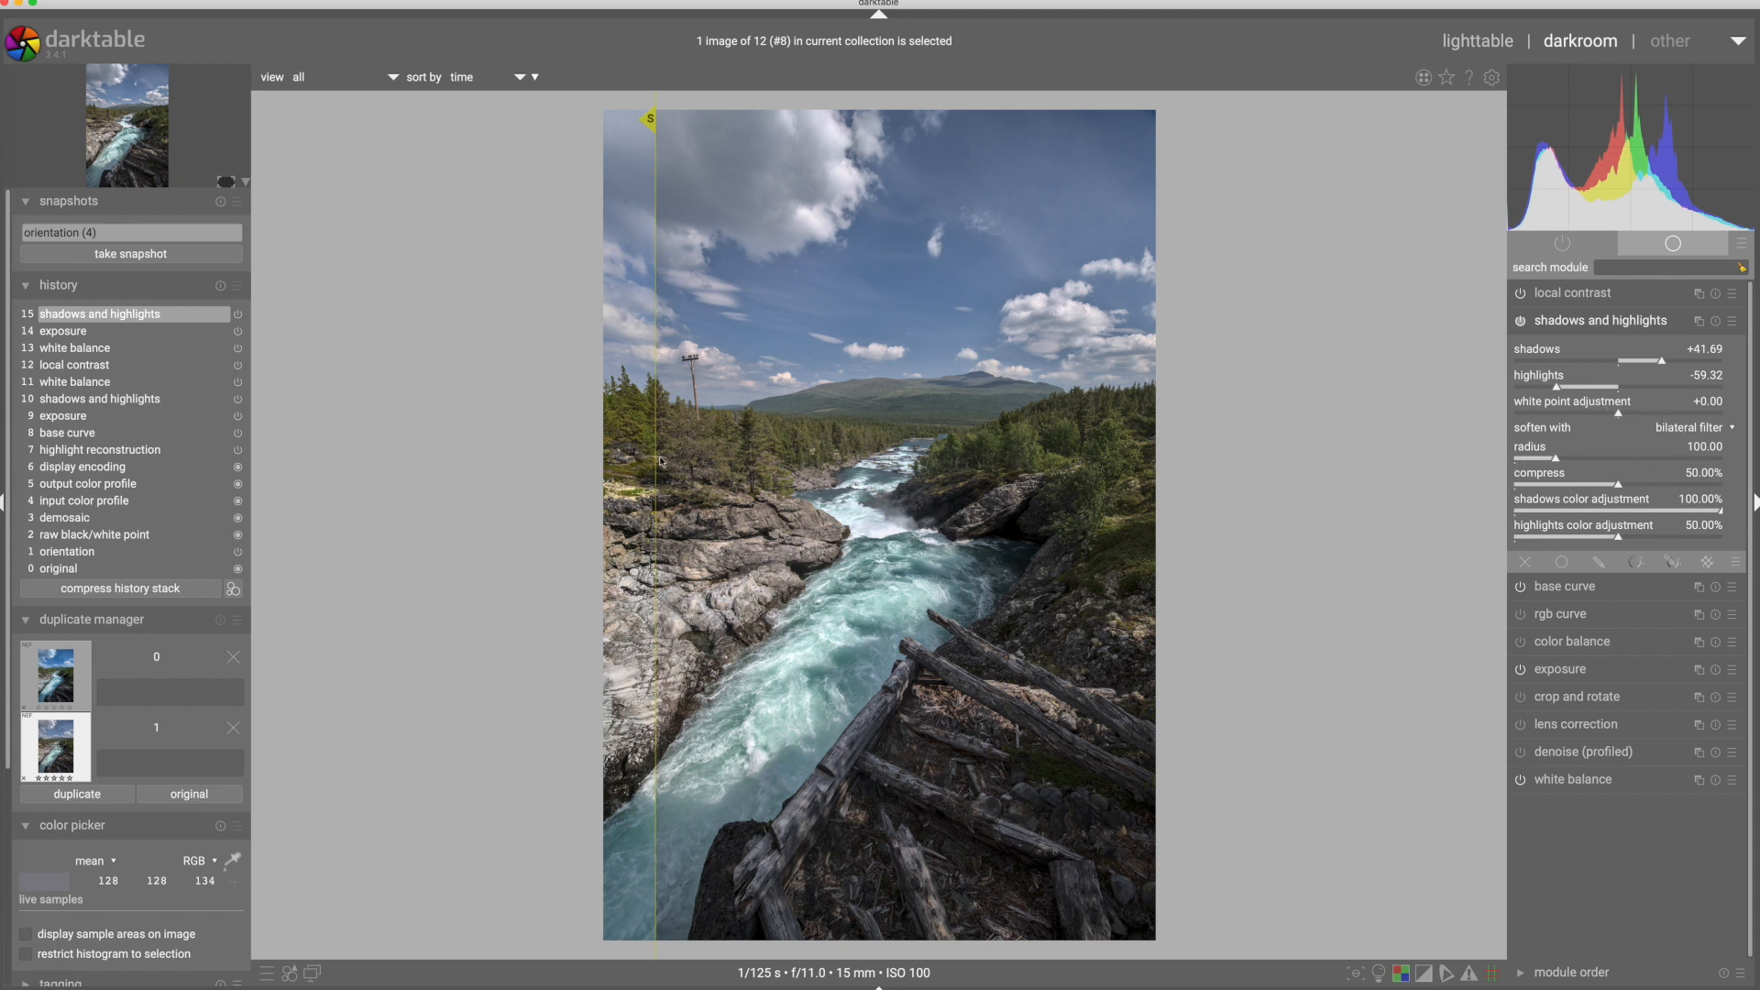
pyautogui.click(81, 232)
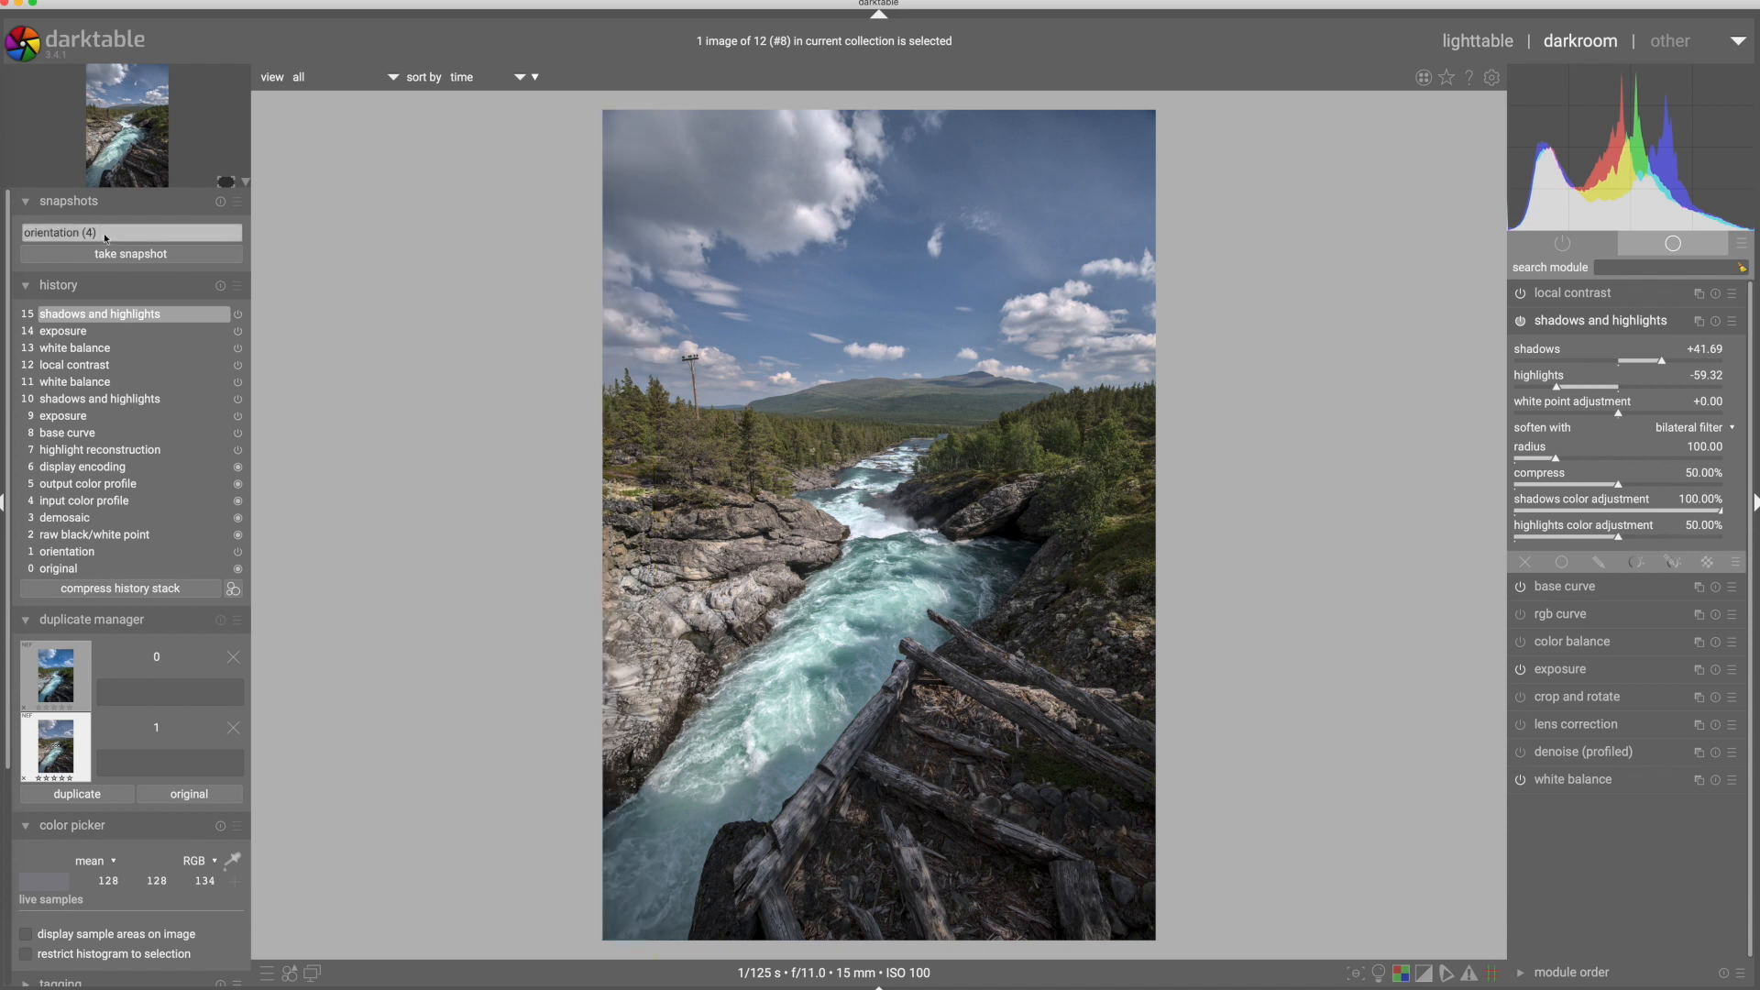
# - Try gaussian and bilateral softening with shadows at 100 and highlights at -89.15, and reset the shadows and highlights module
pyautogui.click(1699, 433)
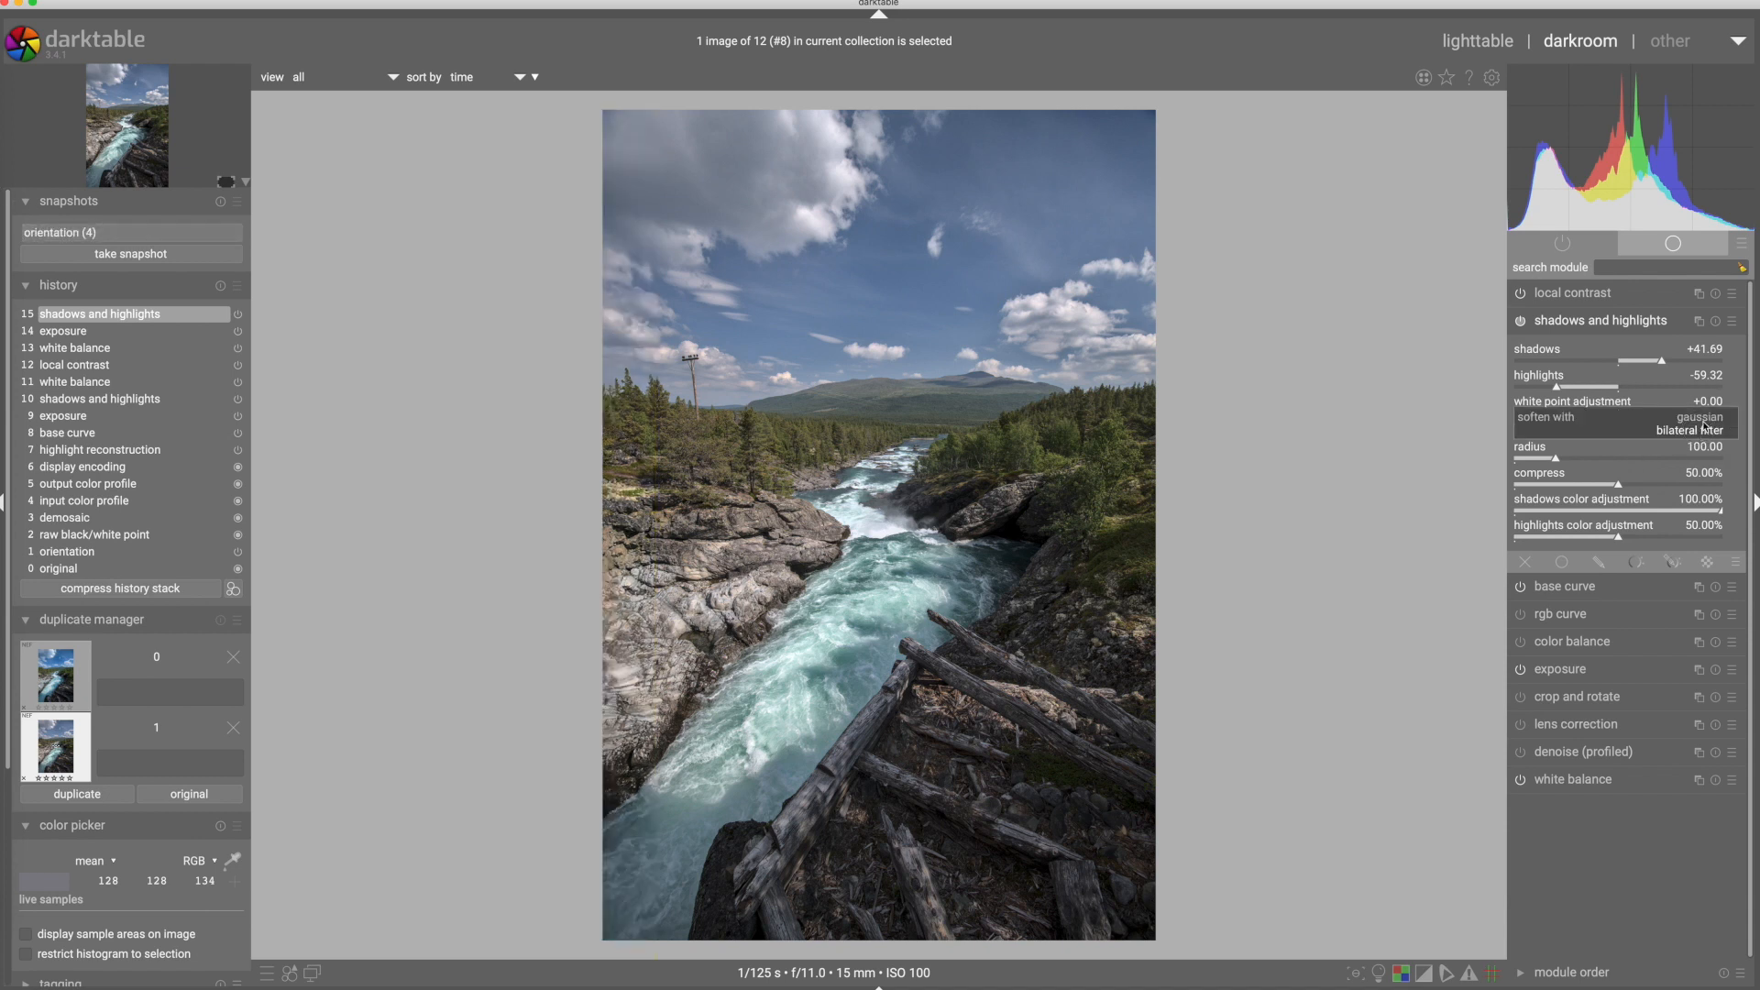
pyautogui.click(1699, 413)
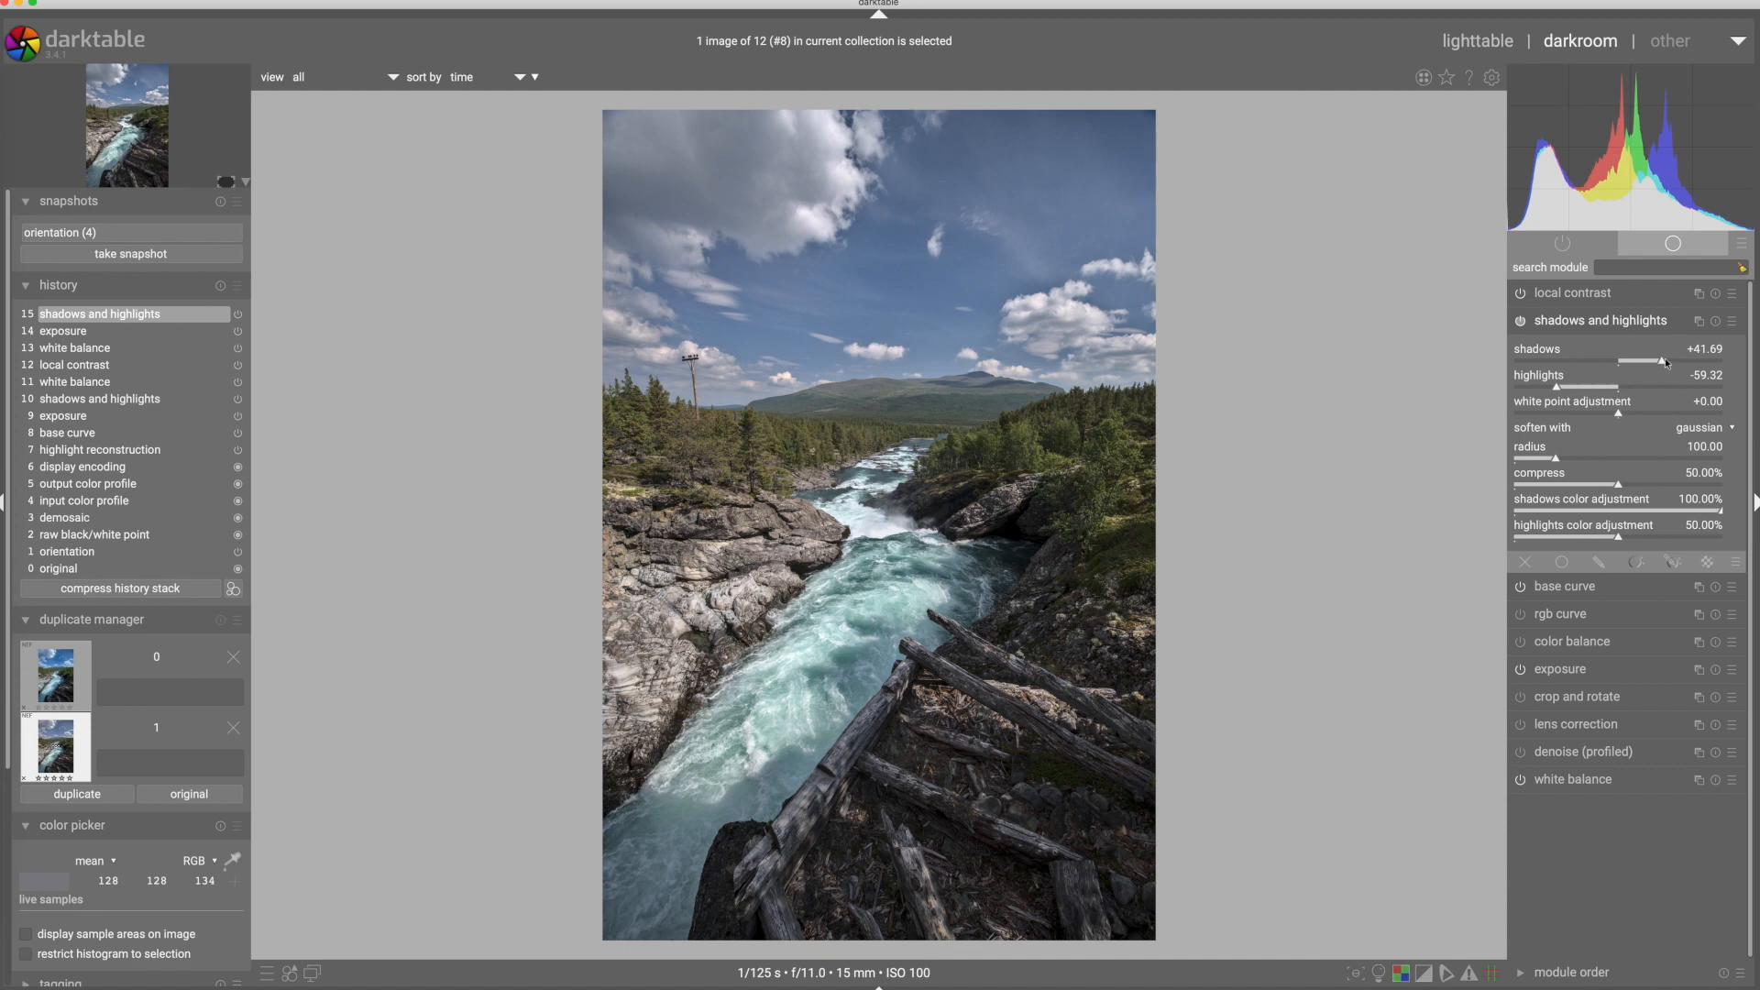
pyautogui.moveTo(1663, 362); pyautogui.dragTo(1737, 364)
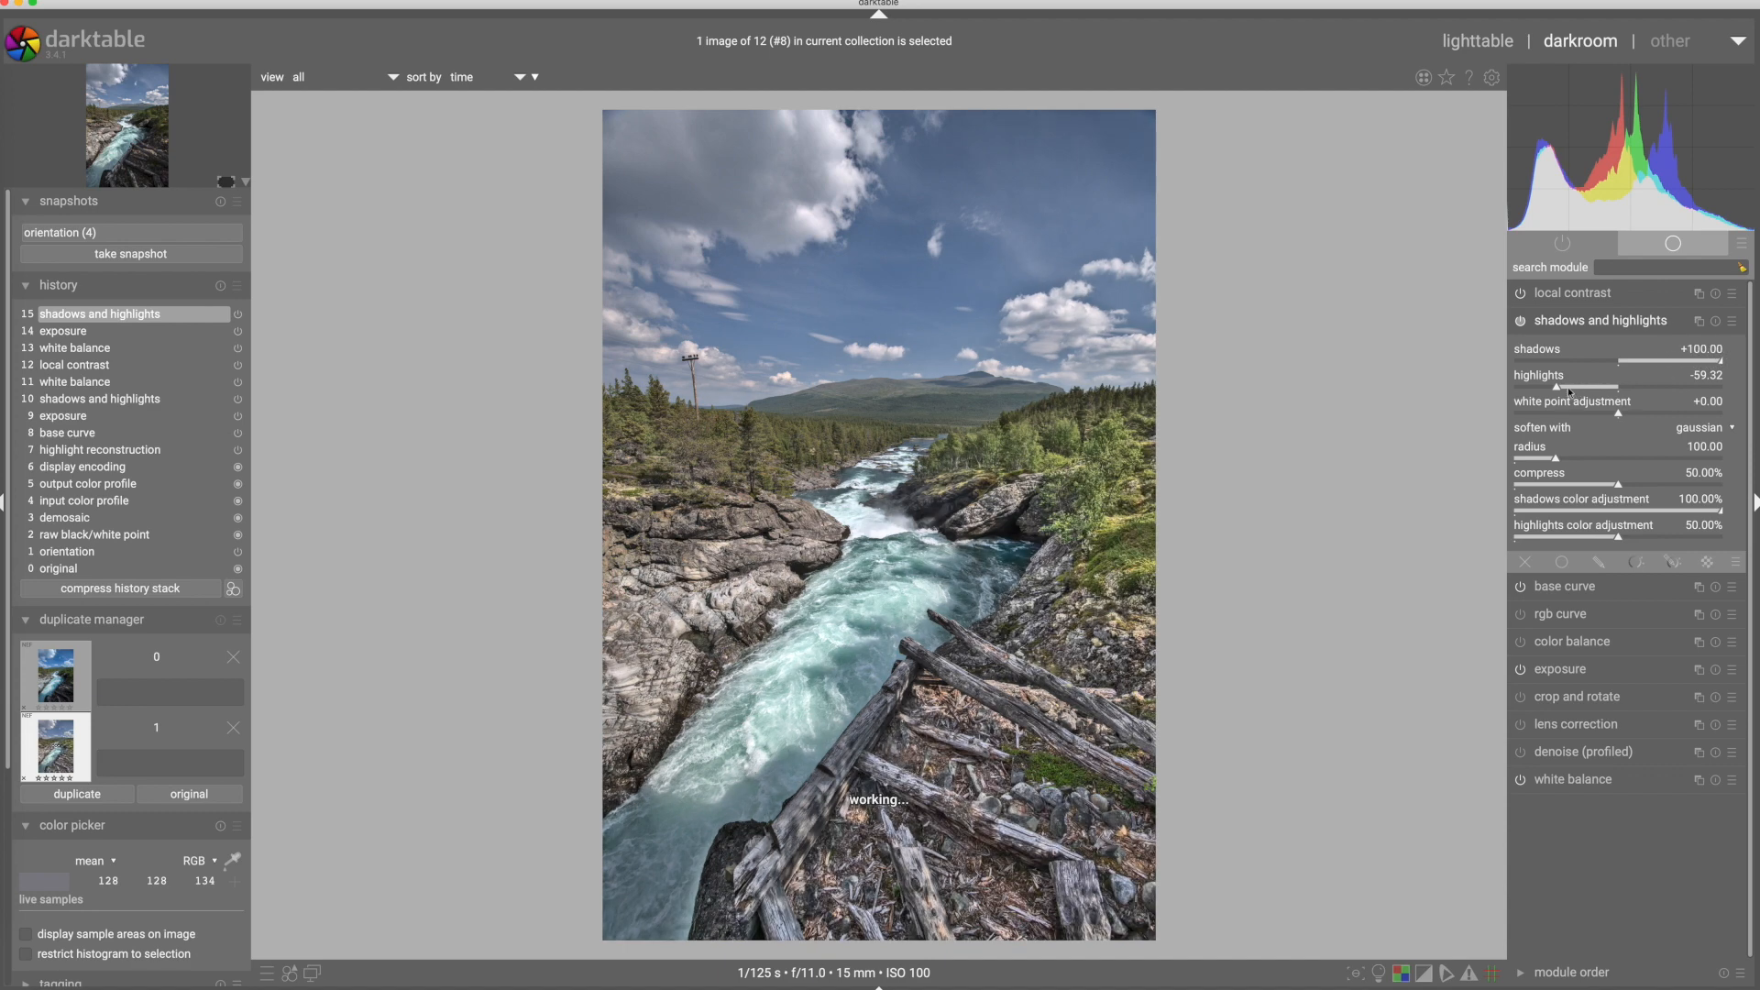
pyautogui.moveTo(1556, 389); pyautogui.dragTo(1511, 388)
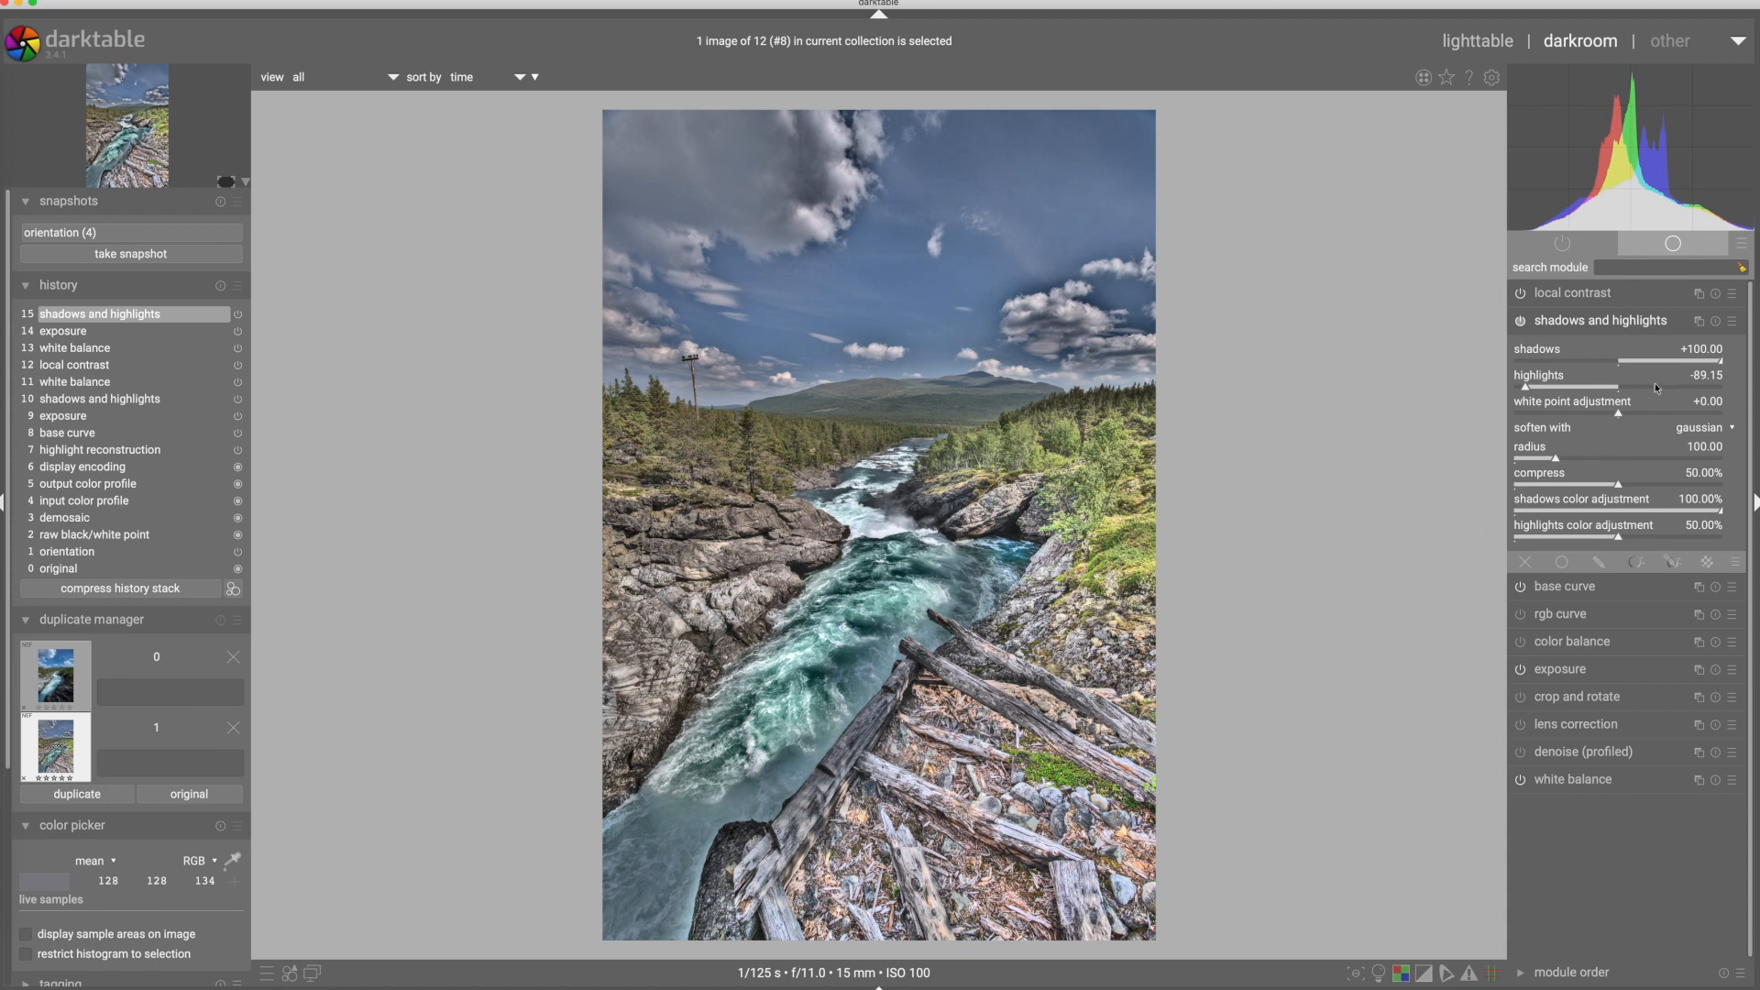
pyautogui.click(1692, 438)
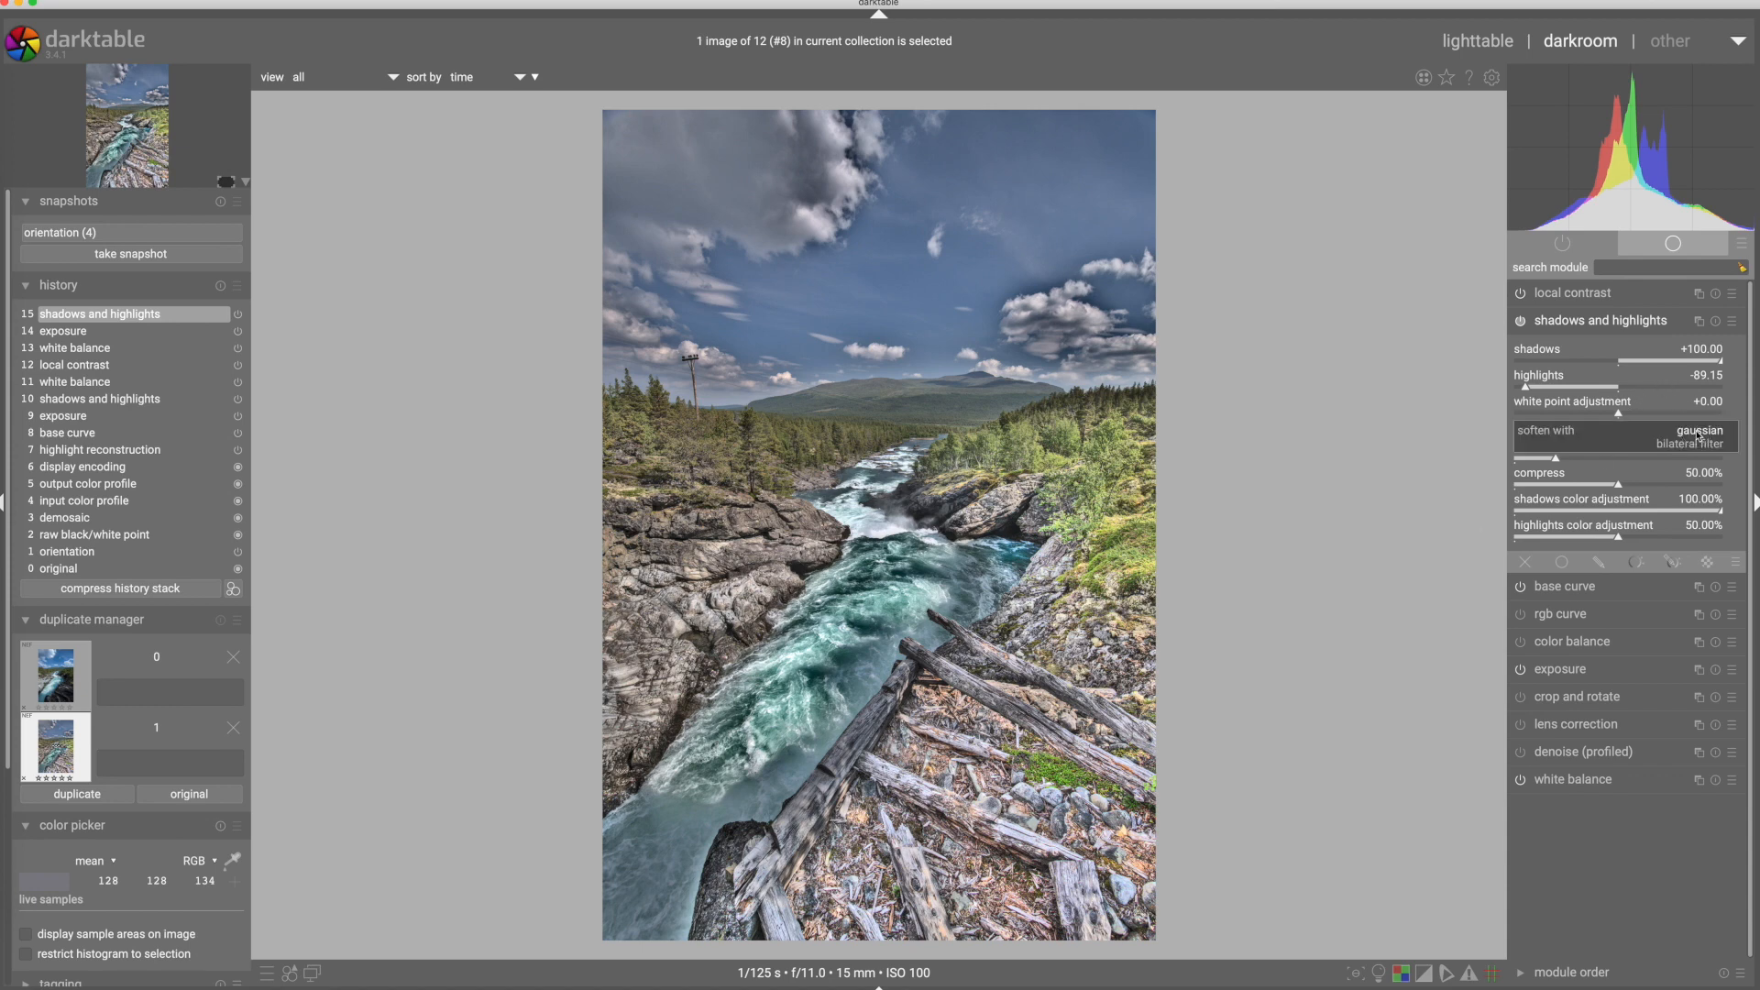
pyautogui.click(1698, 447)
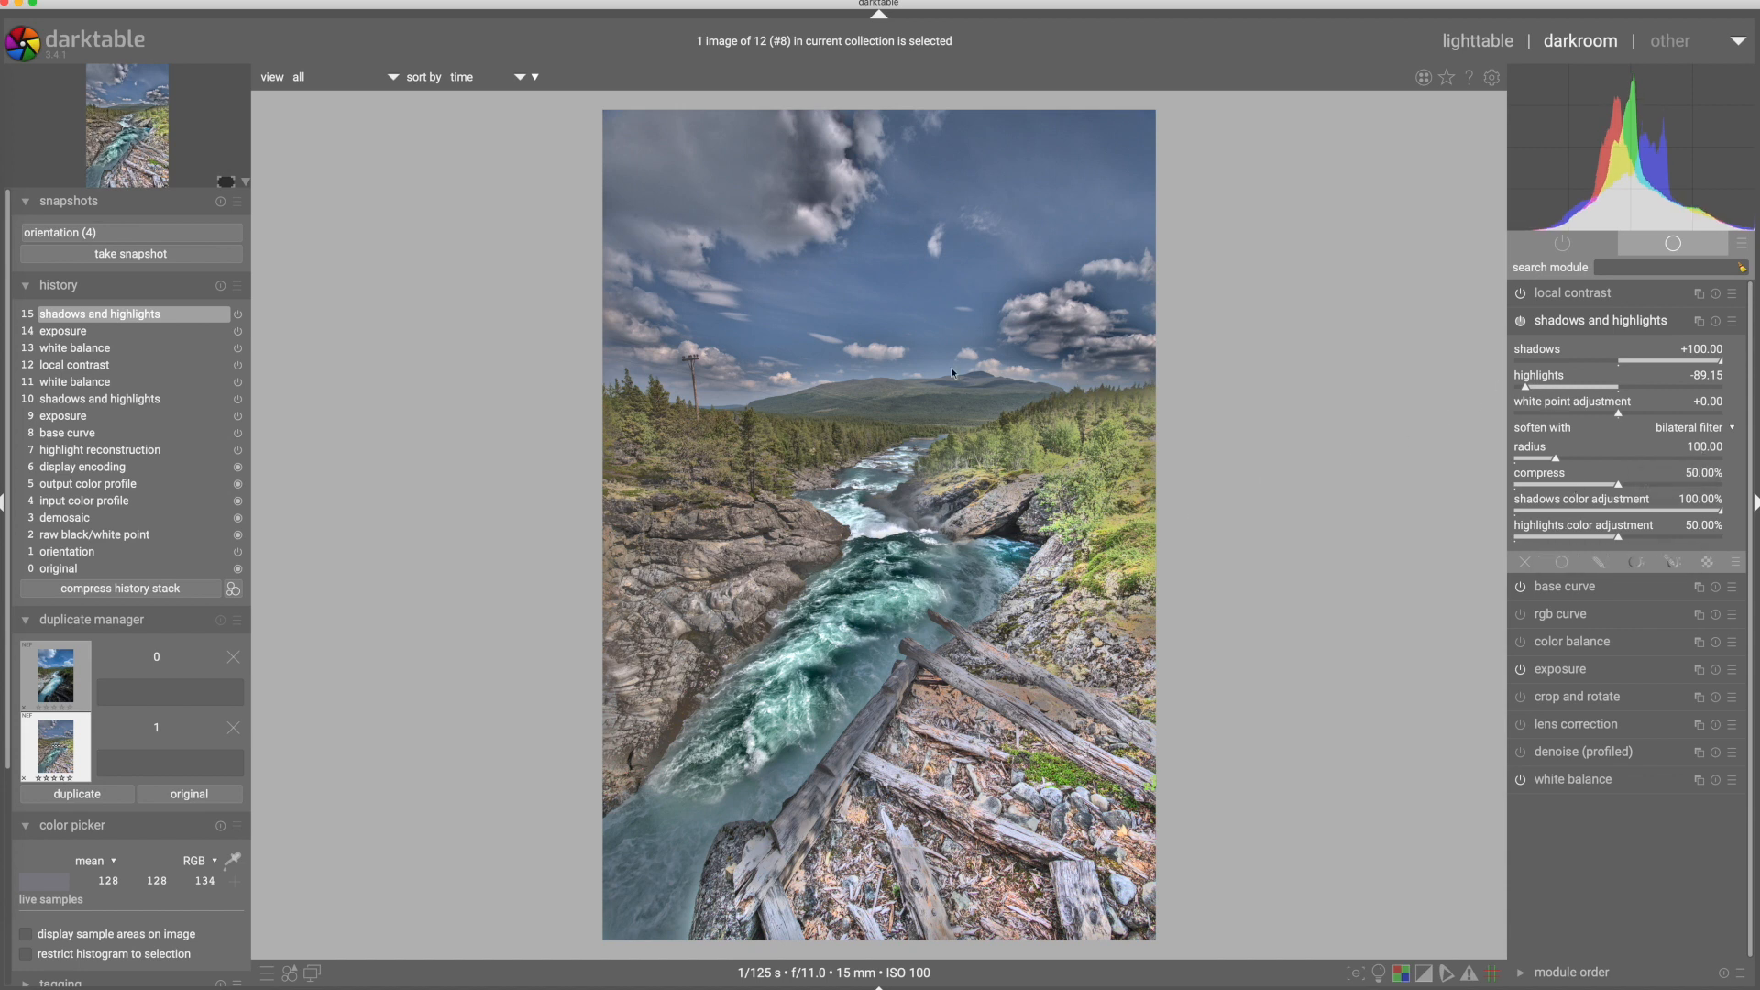
pyautogui.click(1578, 389)
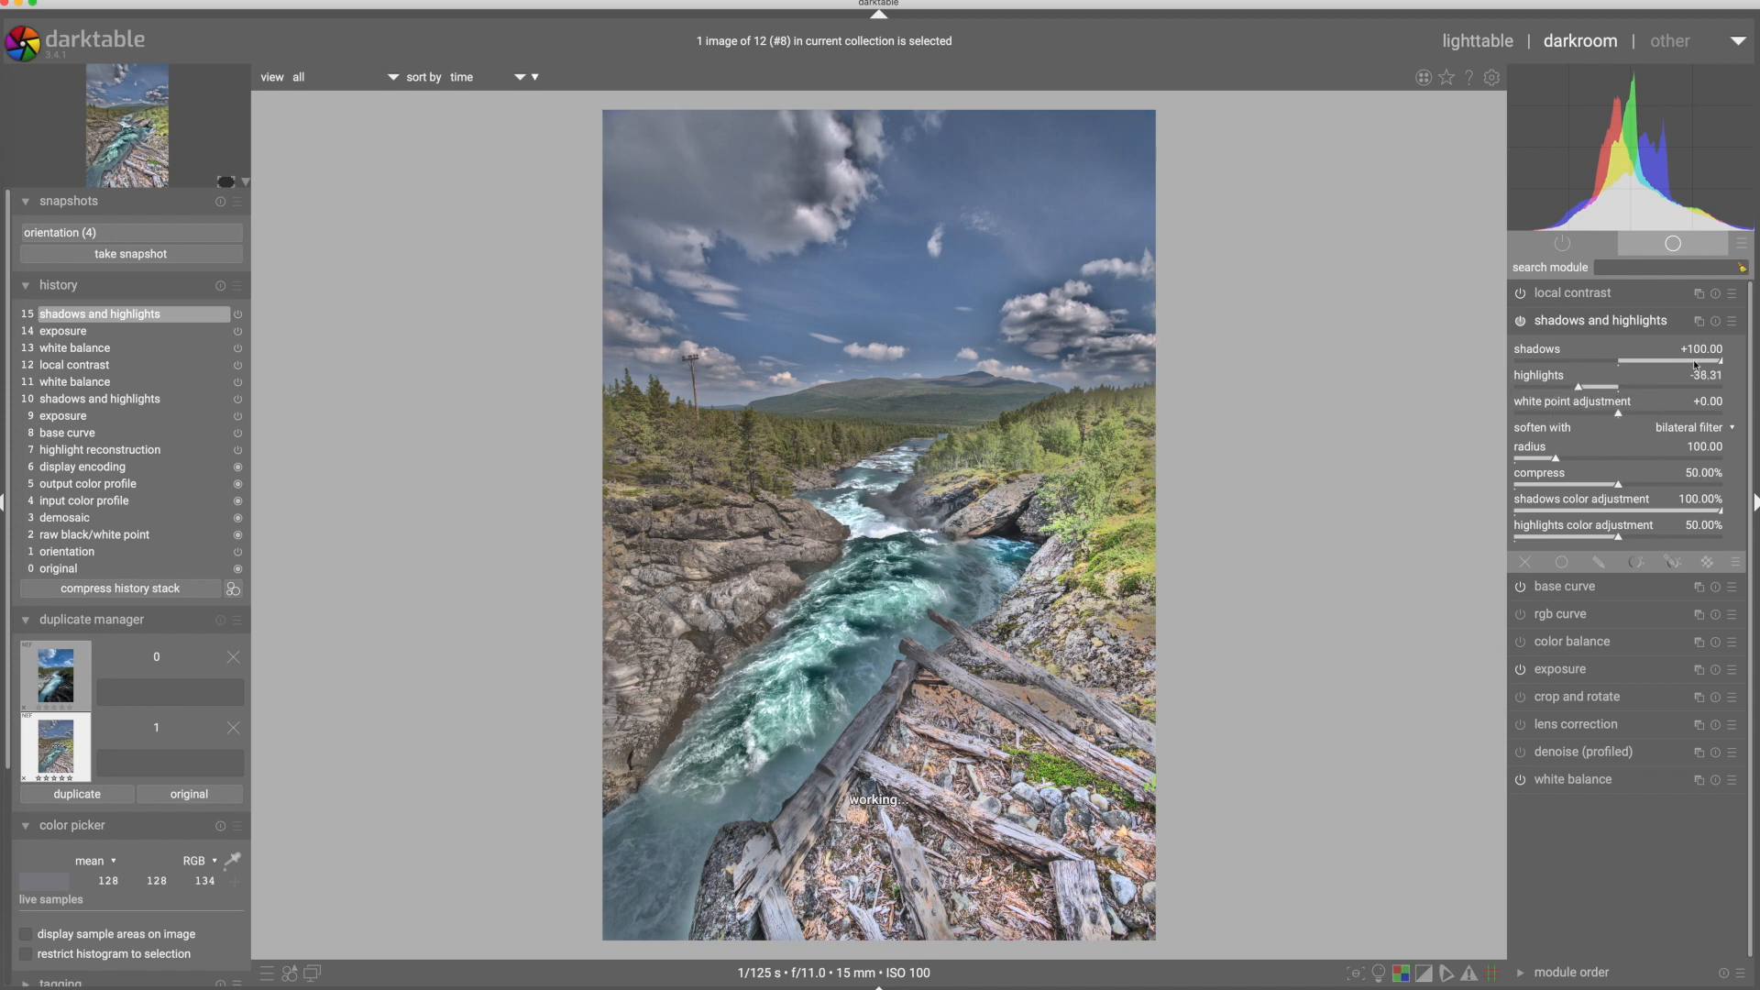
pyautogui.click(1689, 362)
pyautogui.click(1715, 321)
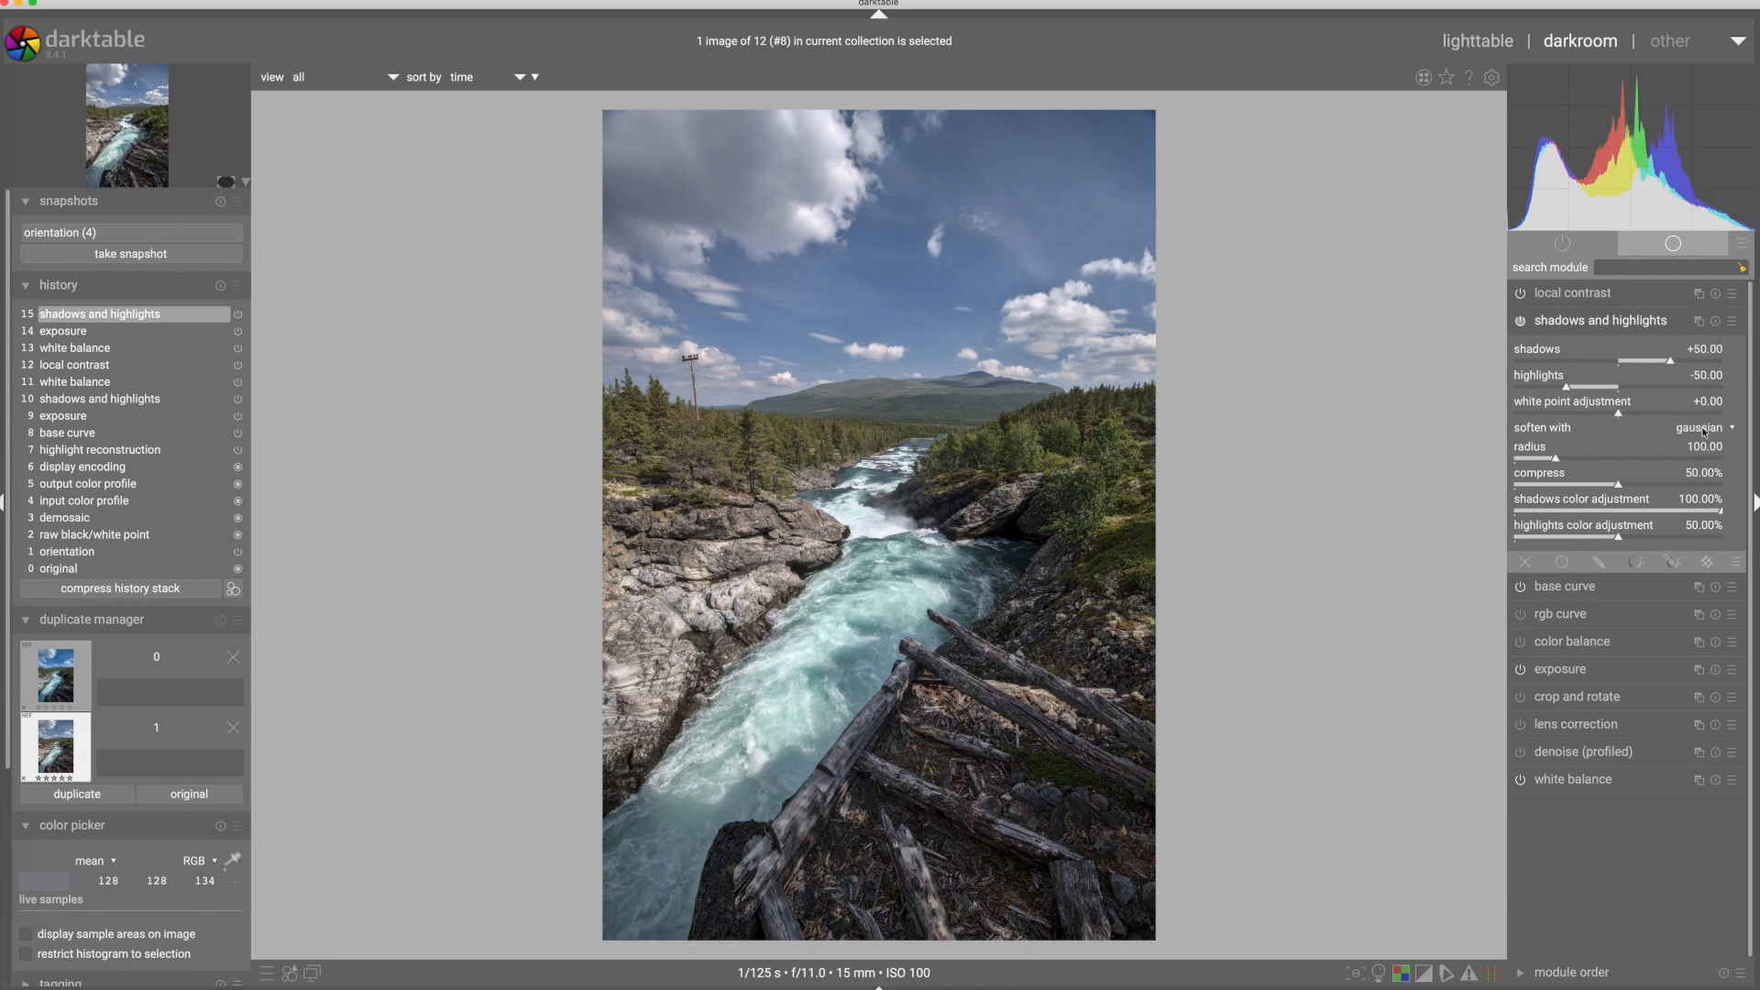
# - Compare bilateral filter and gaussian softening on the whole image with the default shadows and highlights values
pyautogui.click(1703, 432)
pyautogui.click(1702, 446)
pyautogui.click(1698, 431)
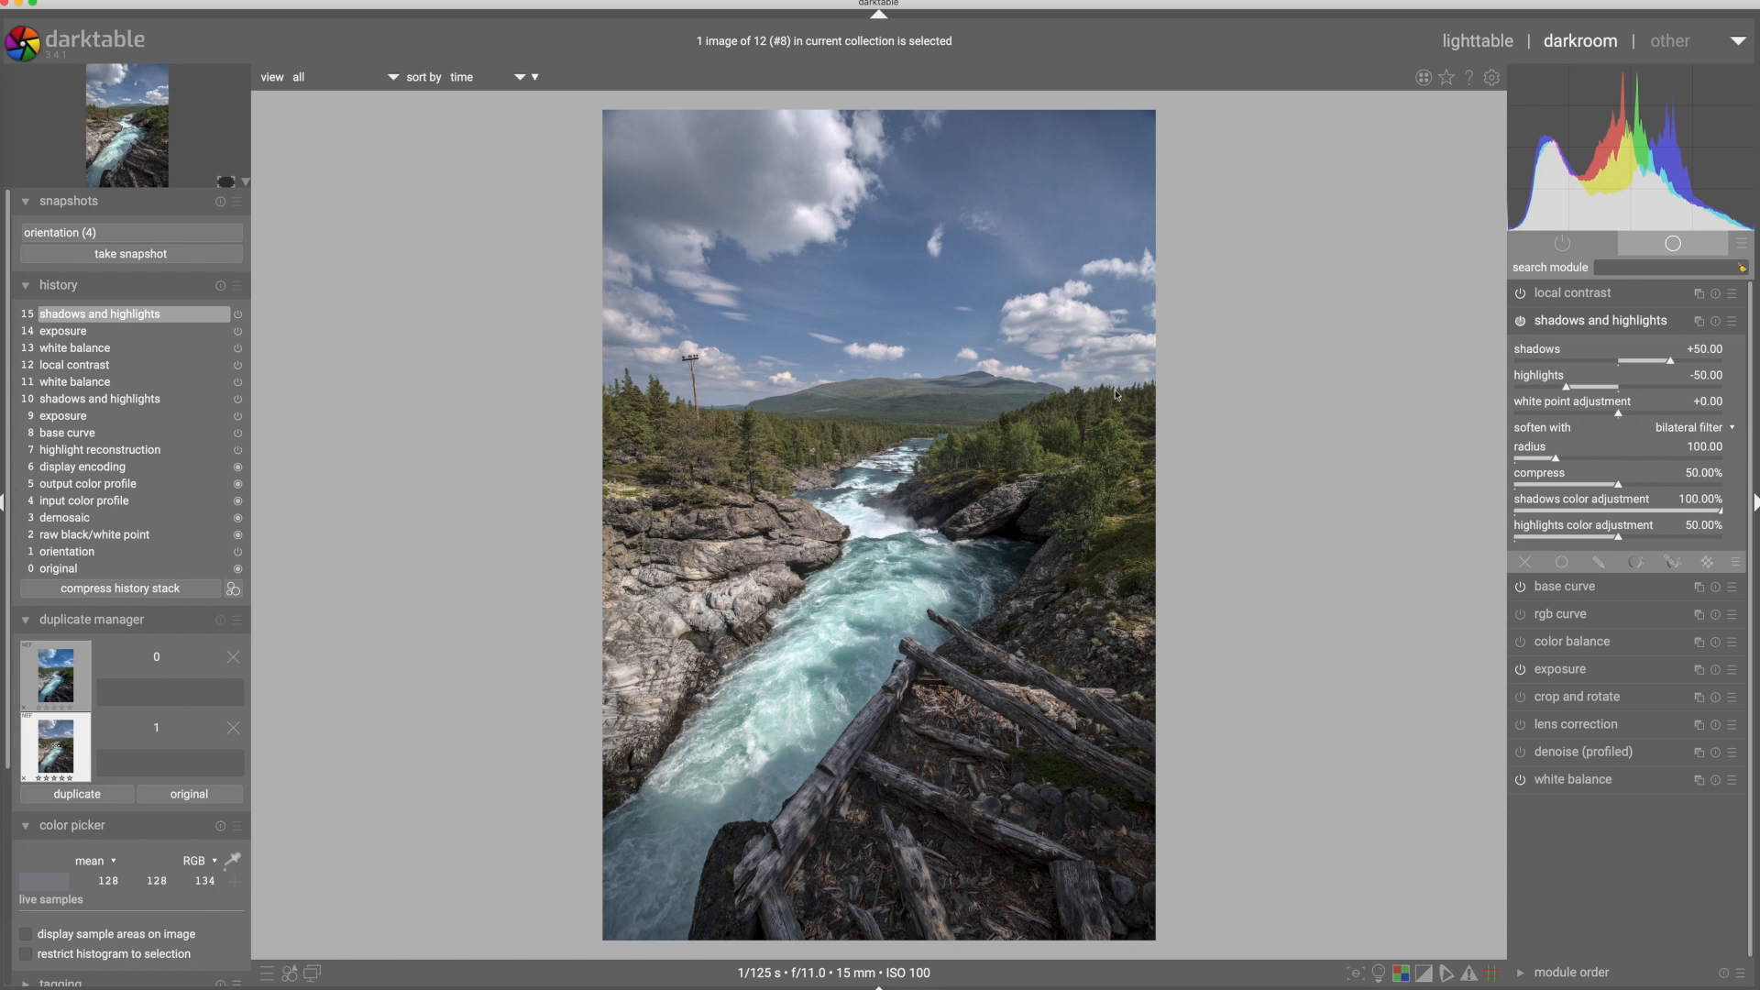
pyautogui.click(1702, 434)
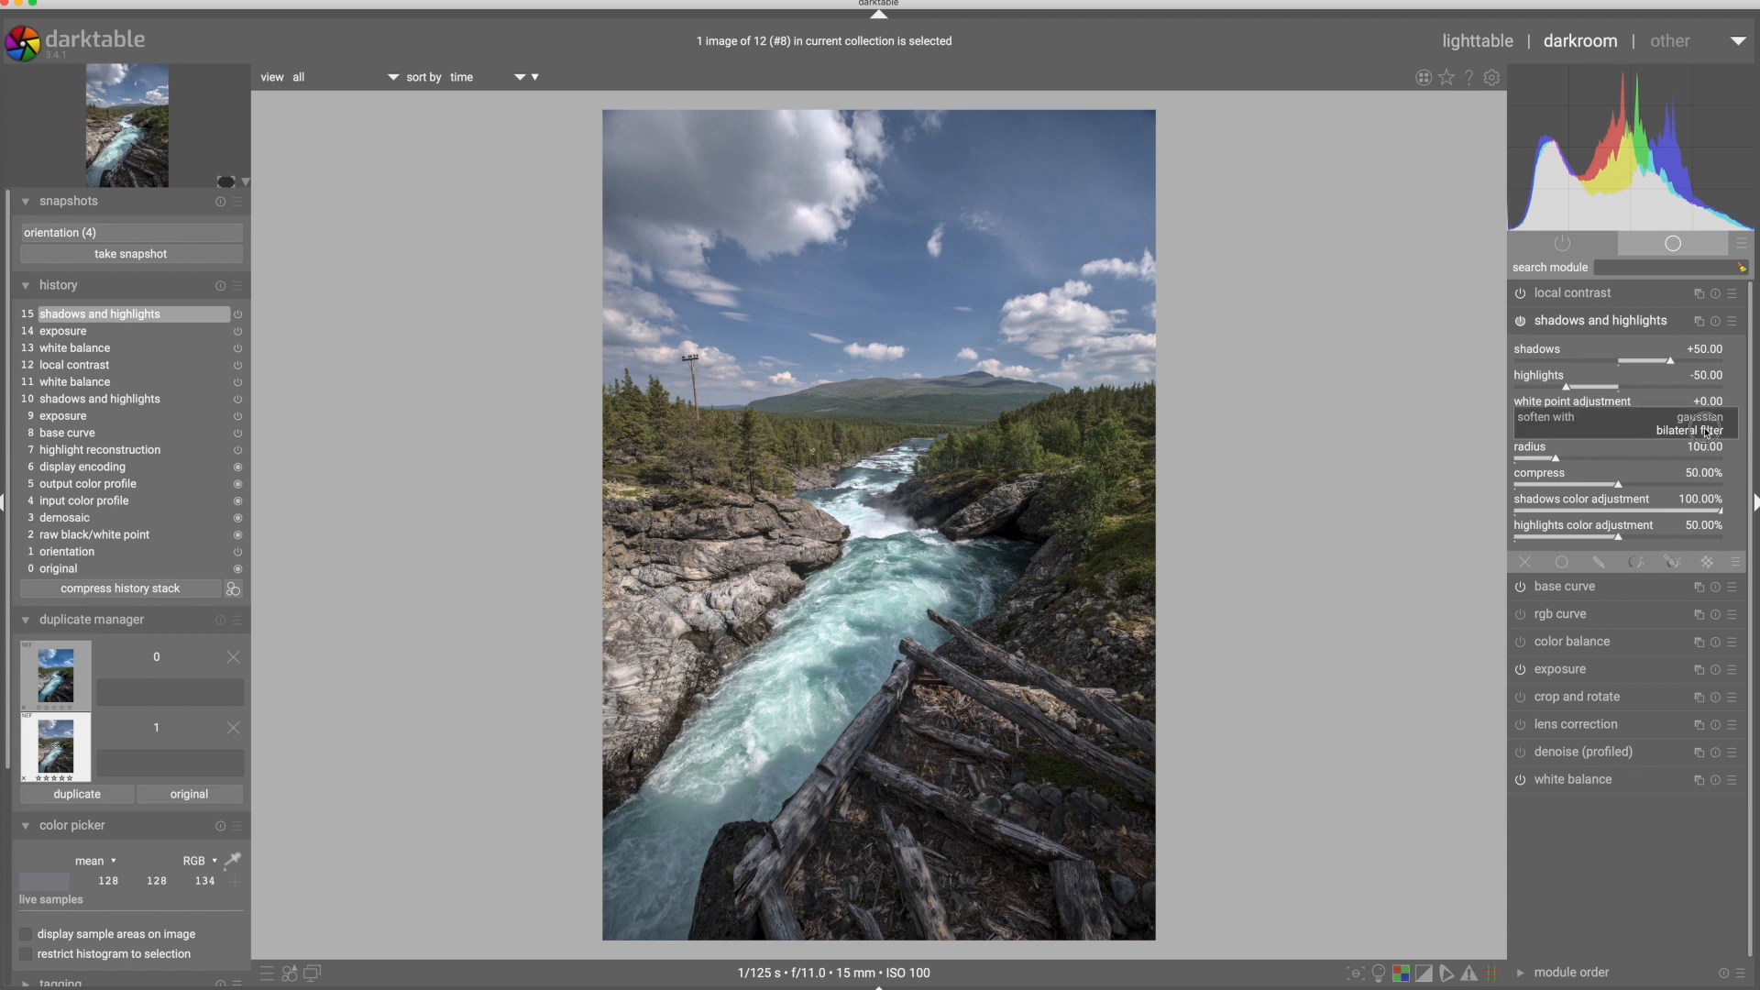
pyautogui.click(1710, 420)
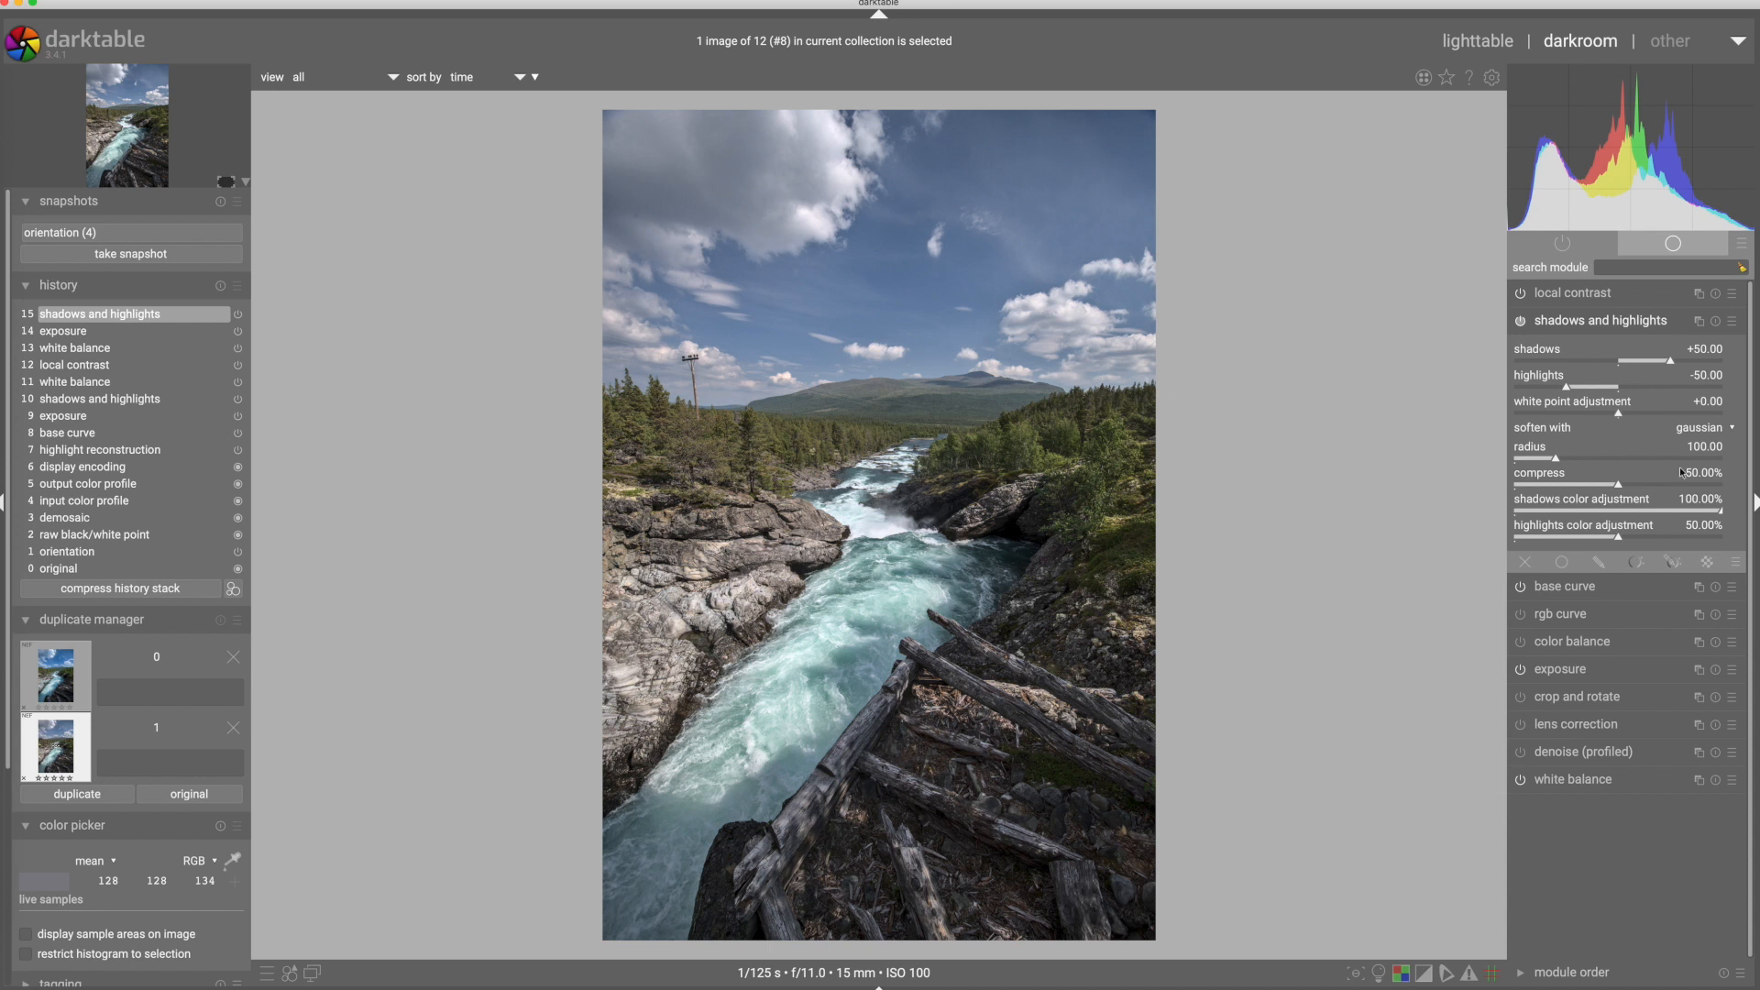
# - Compare the two softening methods on the treeline and mountain at 100% and choose the bilateral filter
pyautogui.click(1701, 428)
pyautogui.click(1702, 443)
pyautogui.scroll(4, 1118, 382)
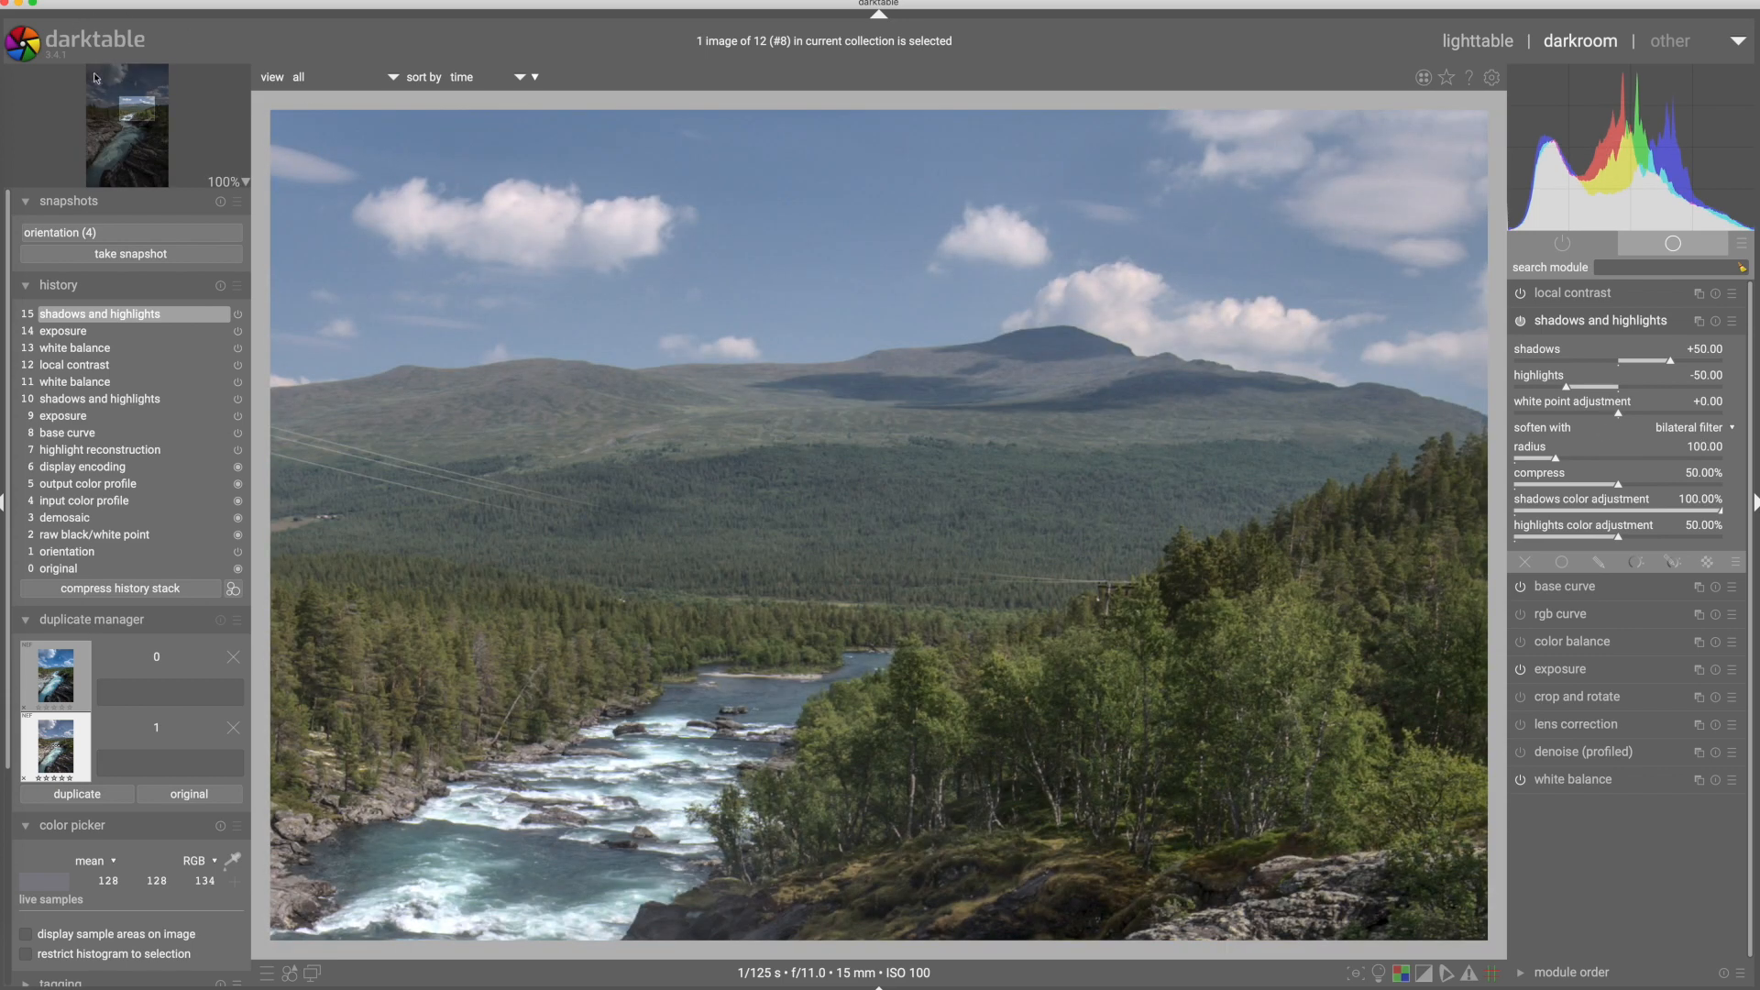
pyautogui.moveTo(156, 108); pyautogui.dragTo(170, 112)
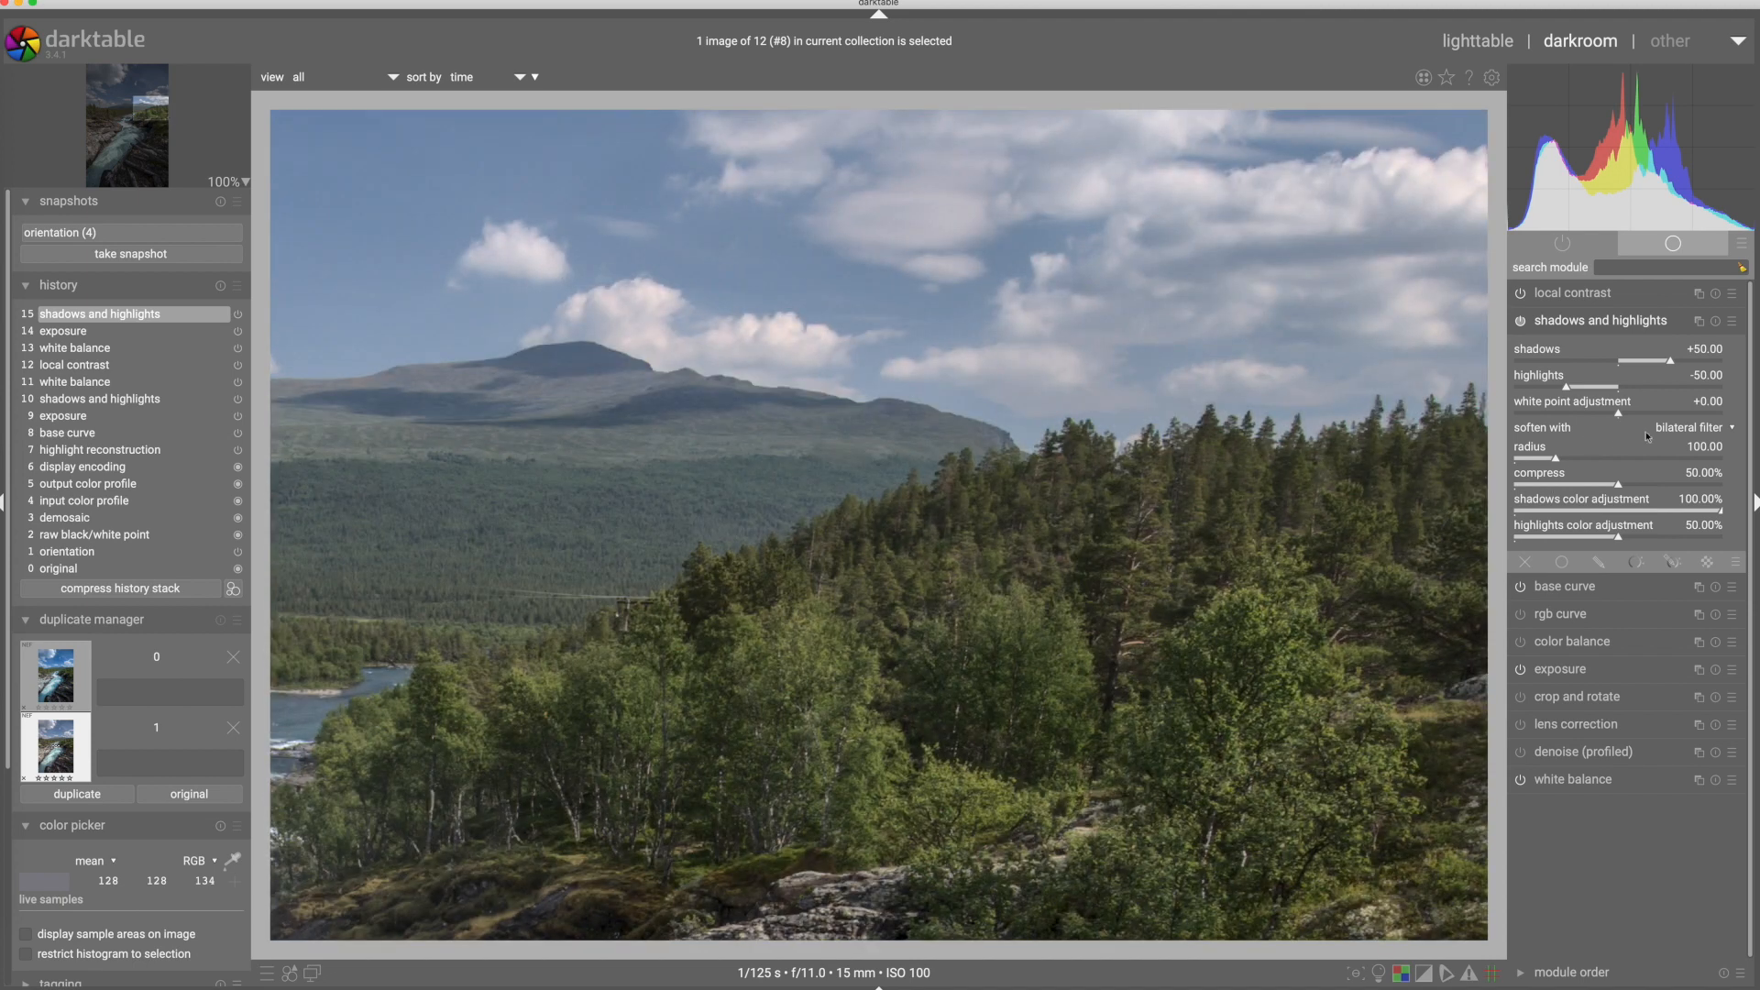
pyautogui.click(1686, 428)
pyautogui.click(1699, 424)
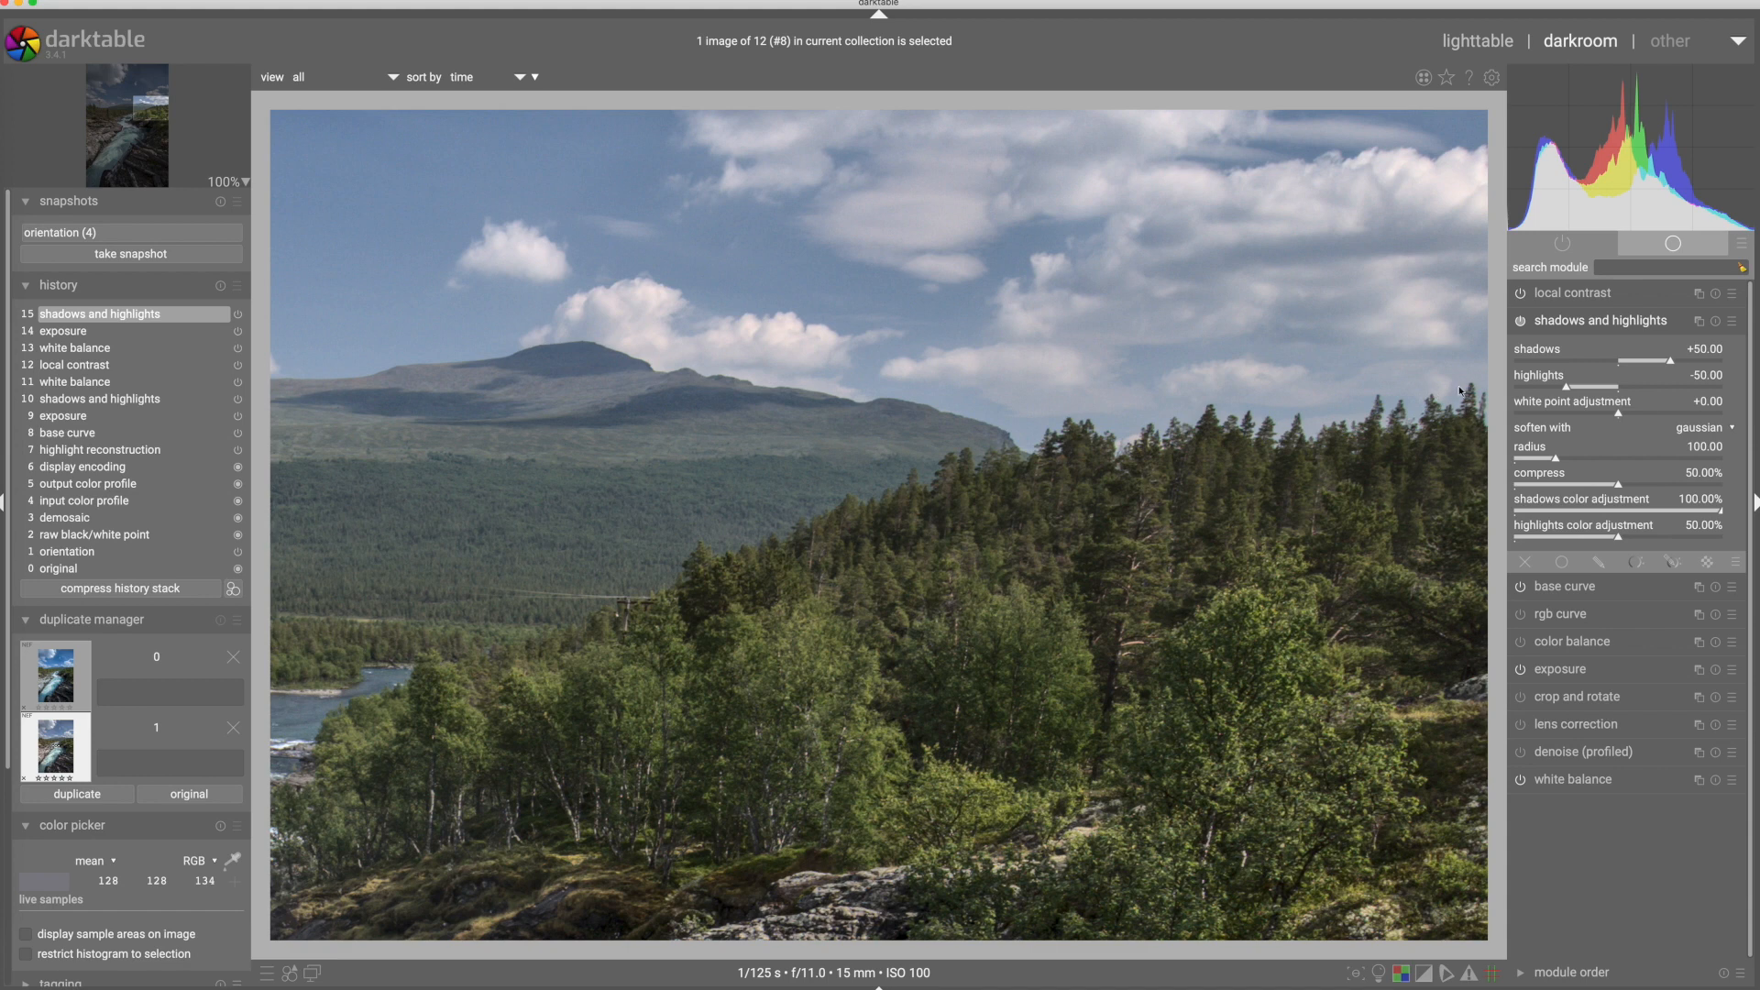
pyautogui.click(1702, 426)
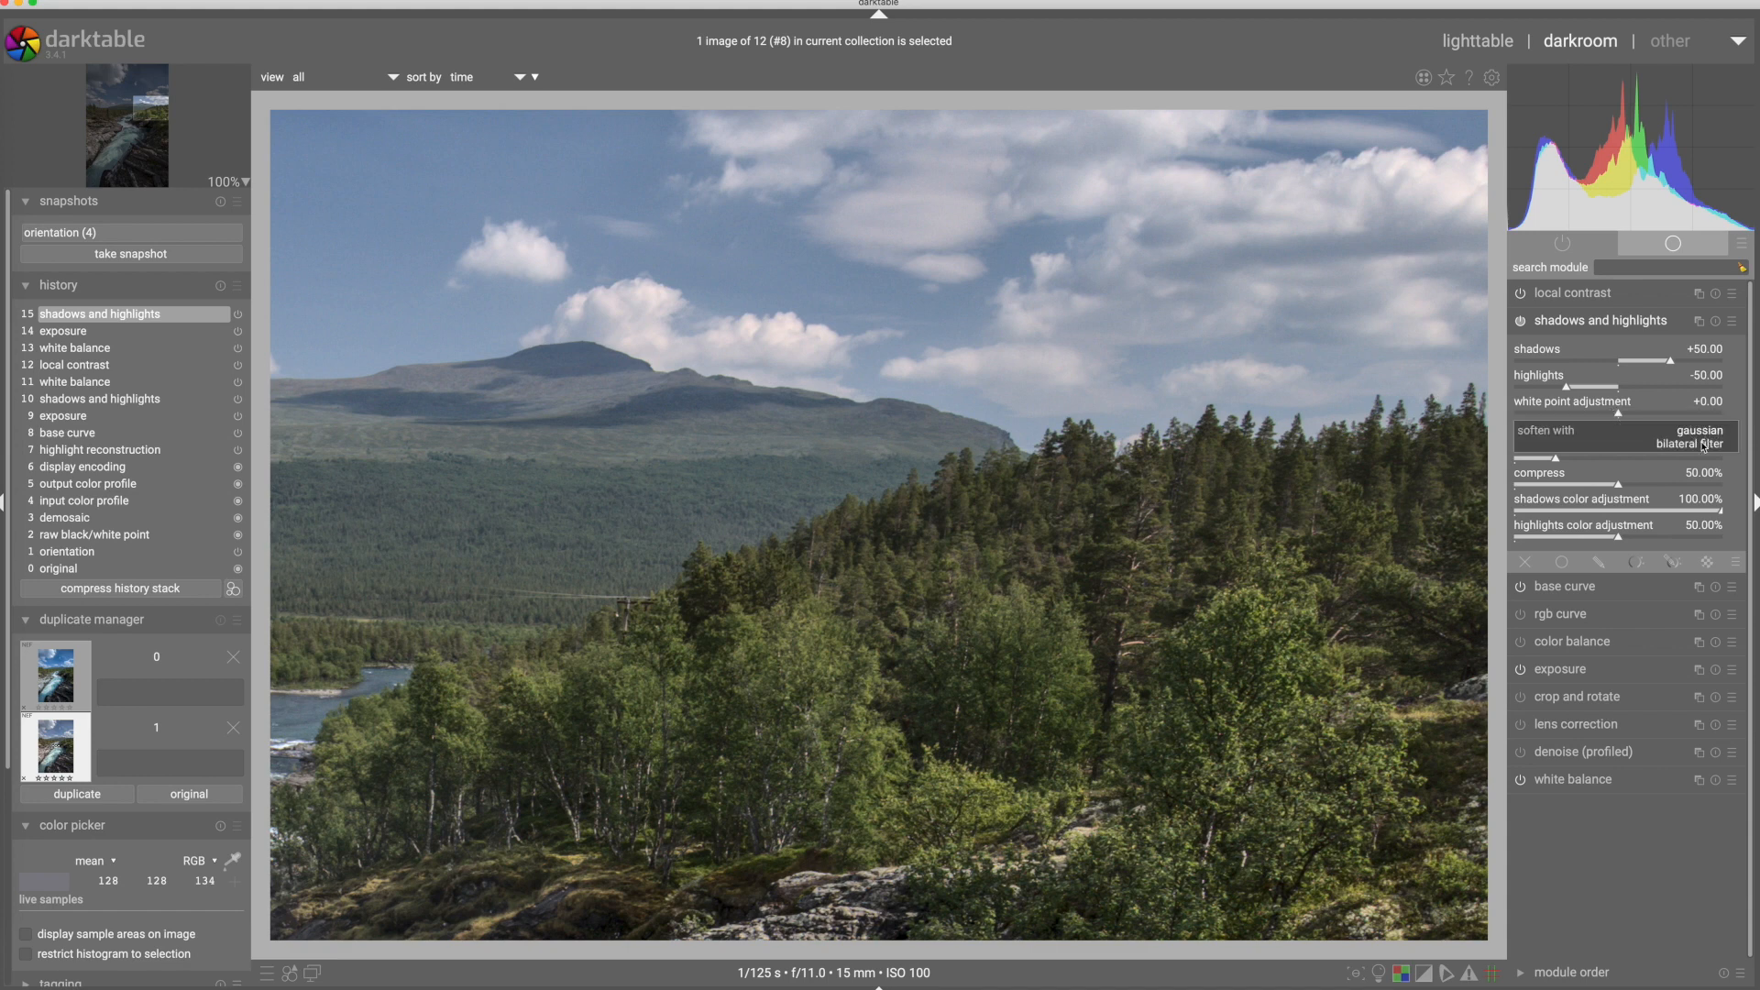
pyautogui.click(1703, 444)
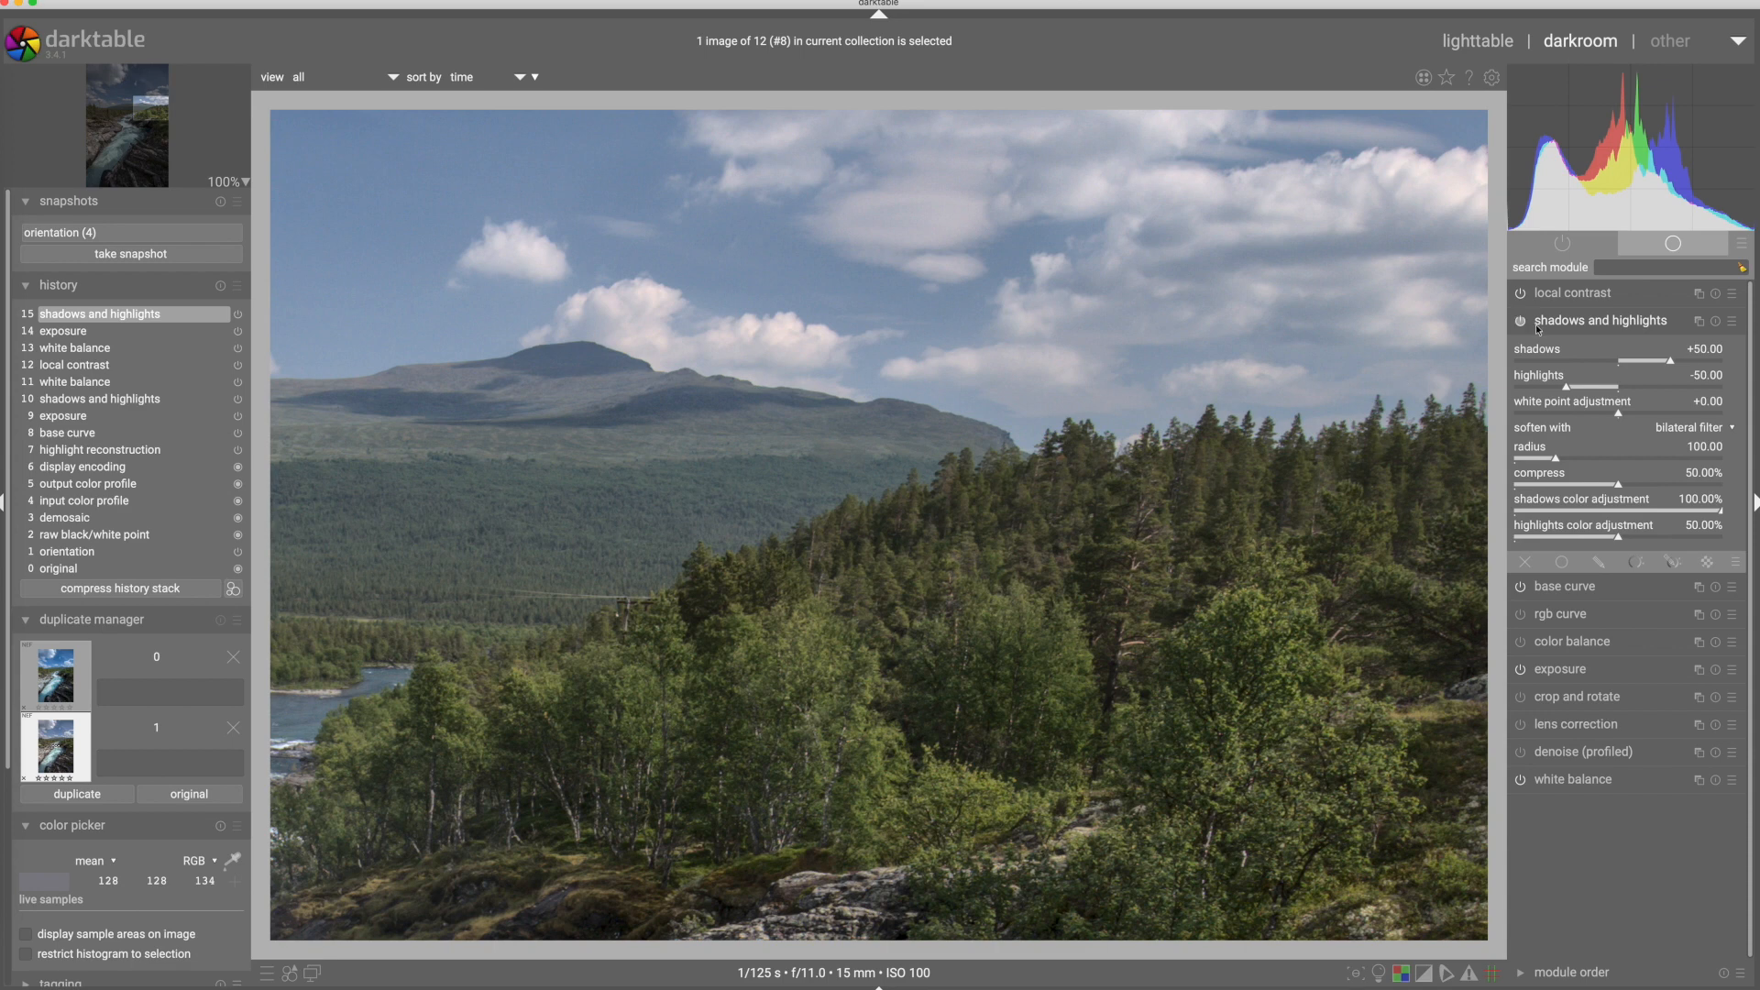
# - Set the highlights to -60.68 and the shadows to 41.02 in the shadows and highlights module
pyautogui.moveTo(1567, 325)
pyautogui.scroll(-3, 1196, 541)
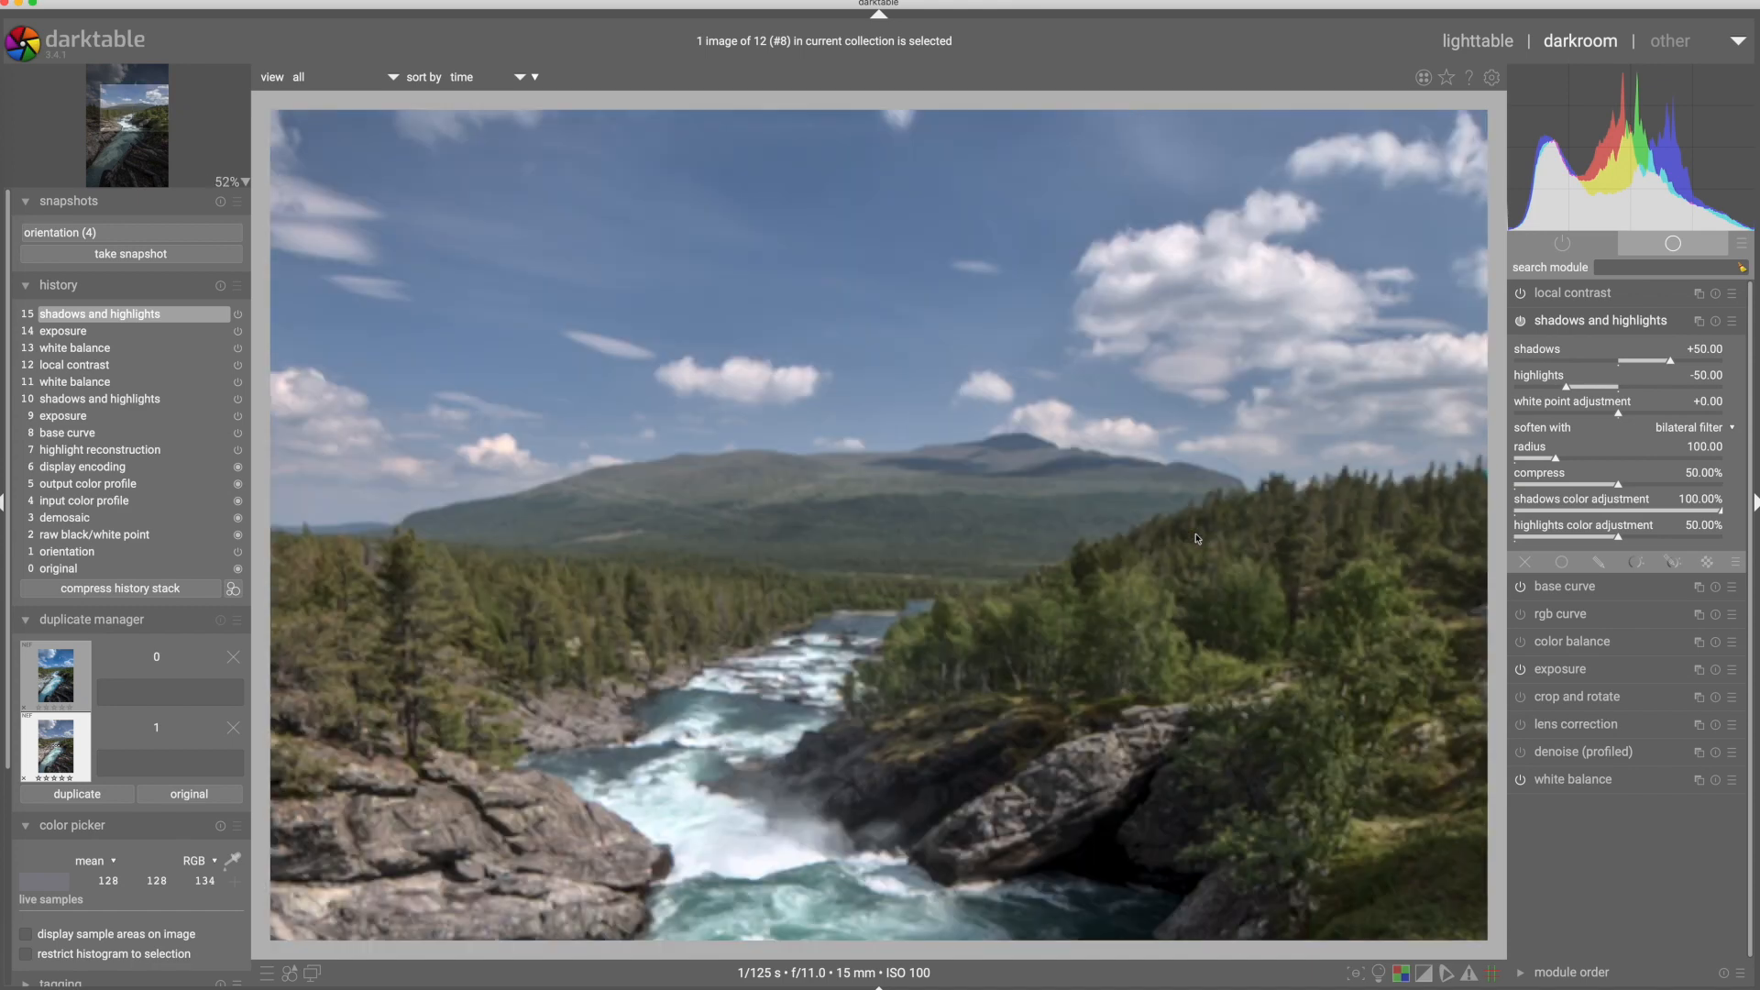
pyautogui.scroll(-3, 1197, 539)
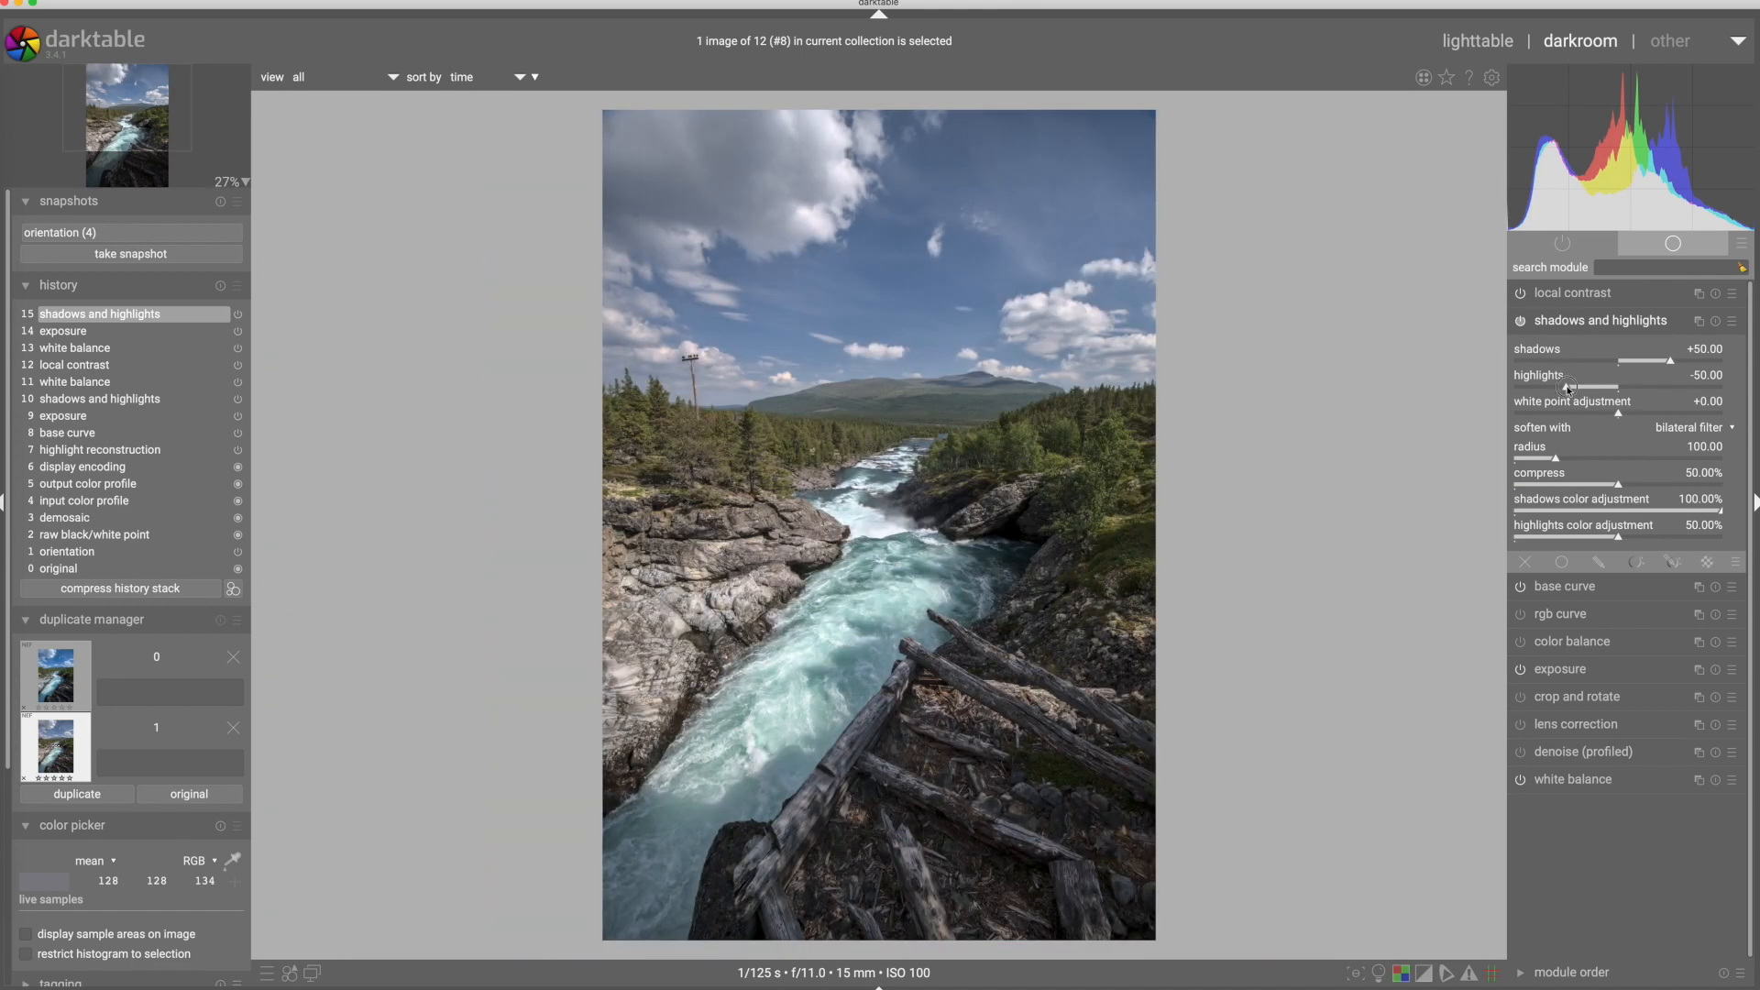
pyautogui.moveTo(1567, 387); pyautogui.dragTo(1570, 388)
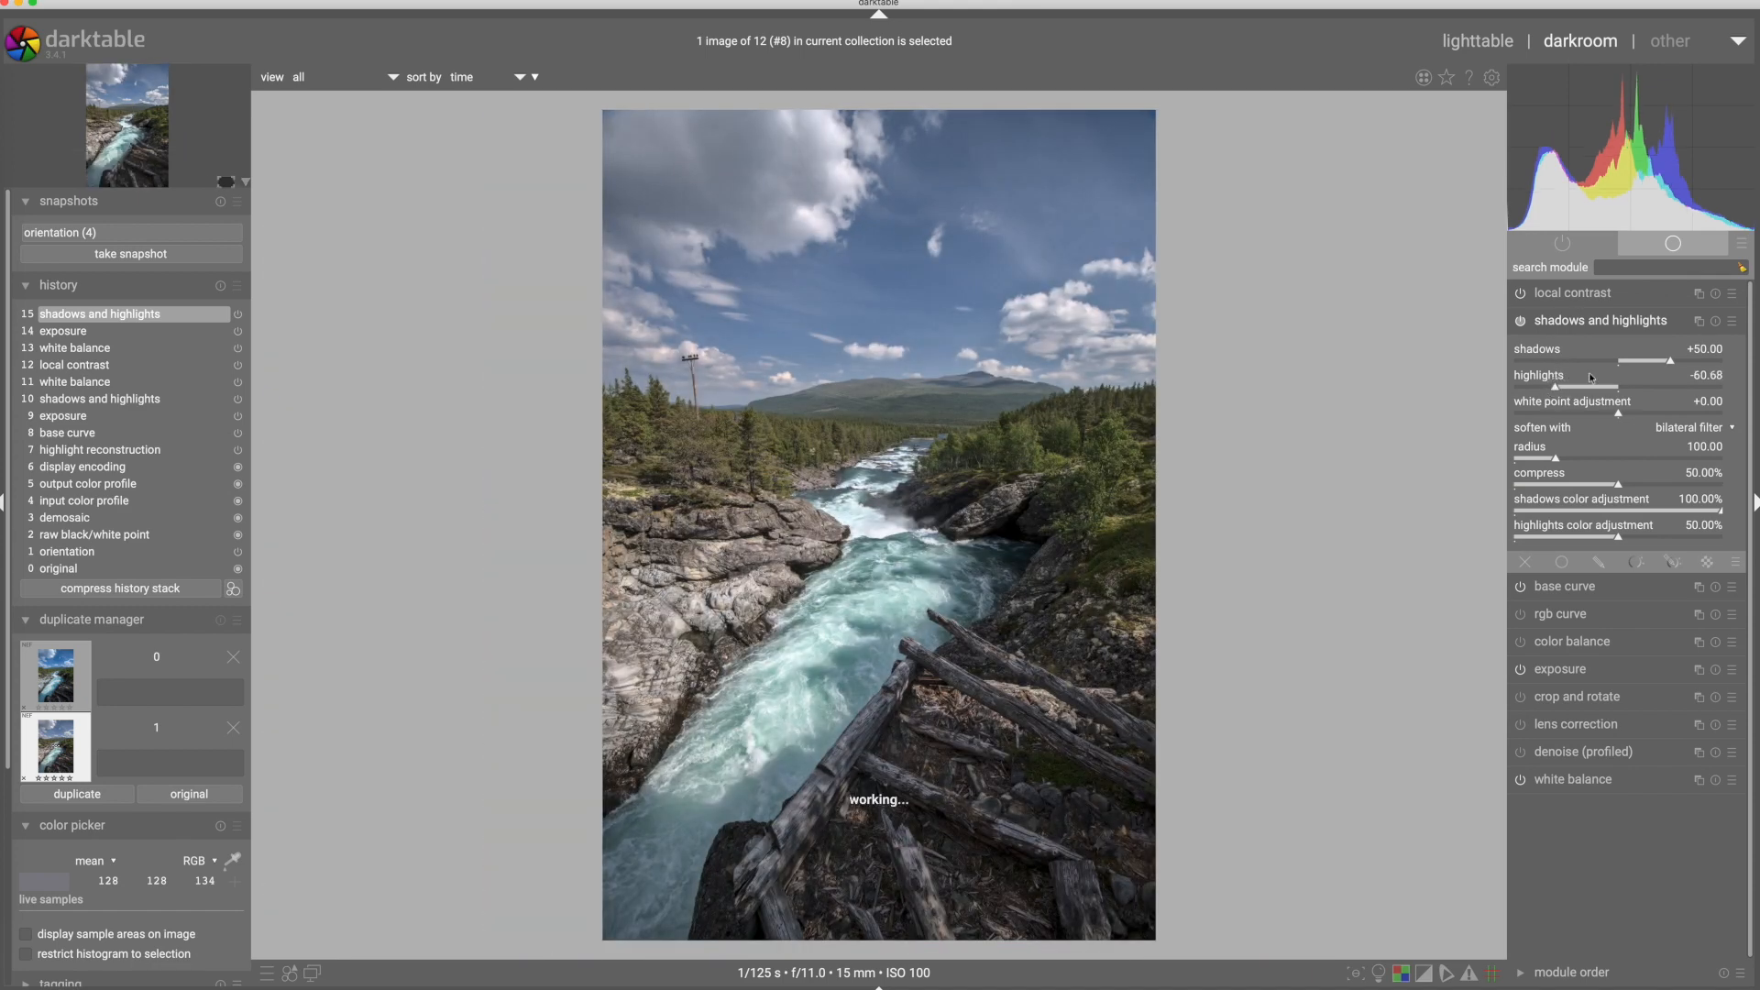
pyautogui.moveTo(1670, 363); pyautogui.dragTo(1660, 361)
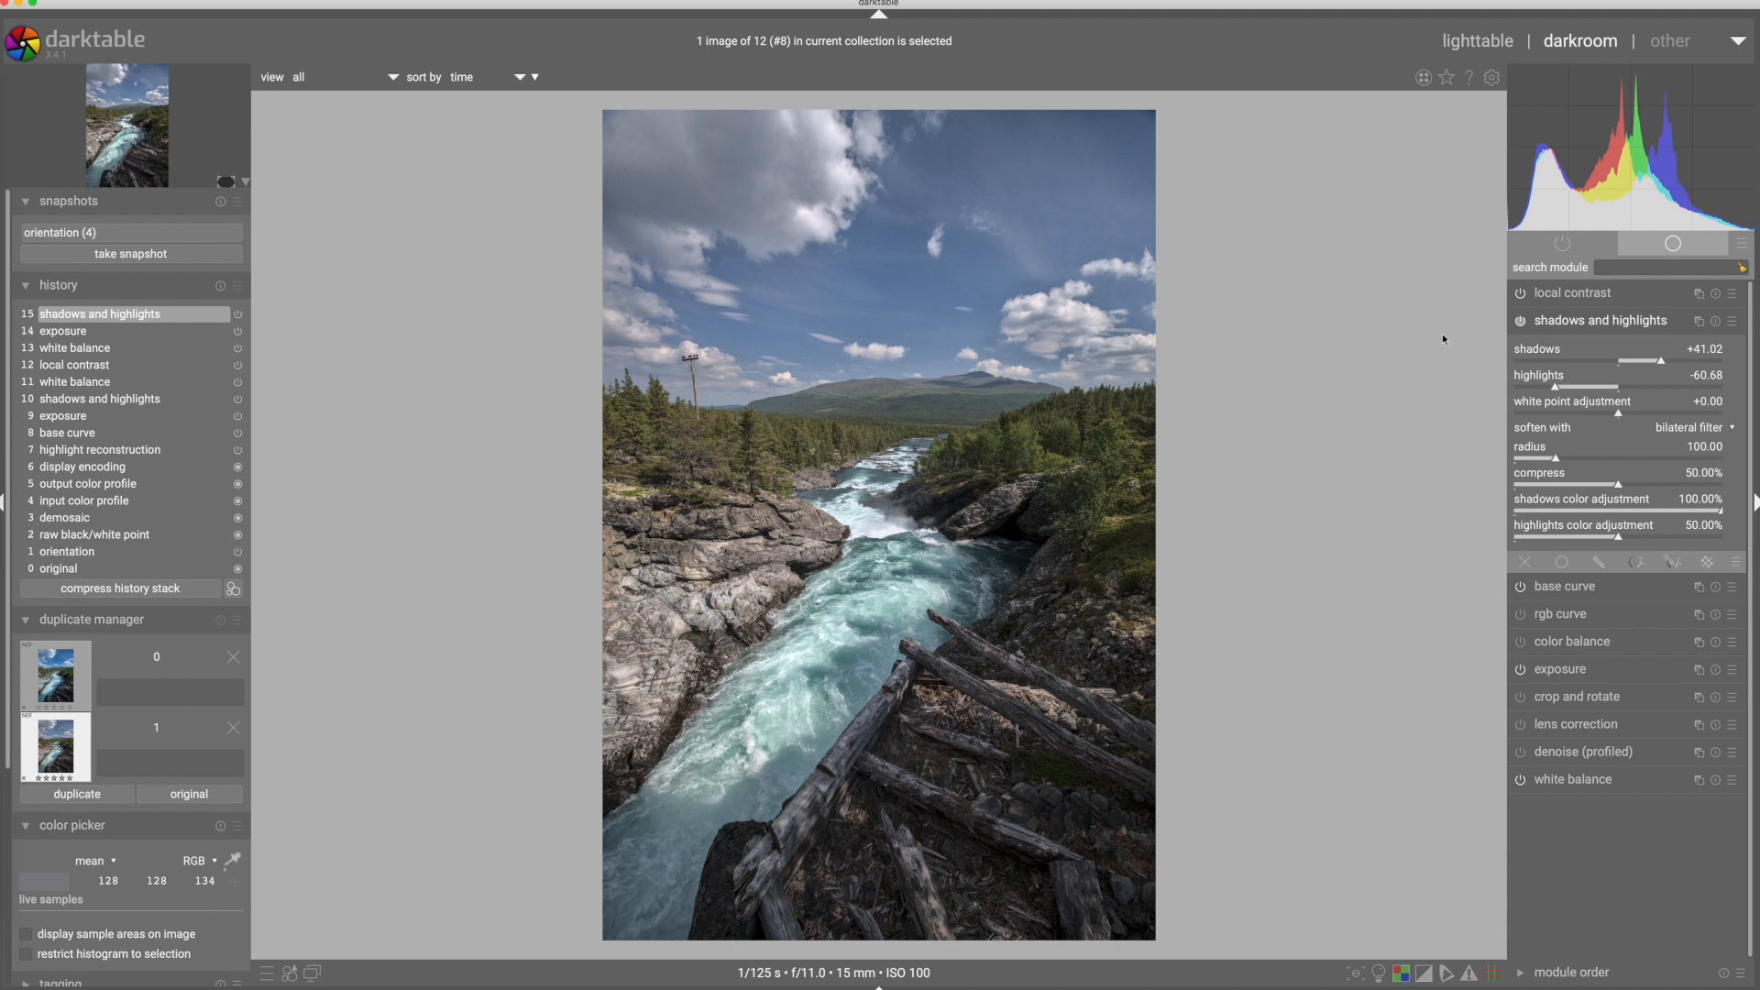
pyautogui.click(1560, 320)
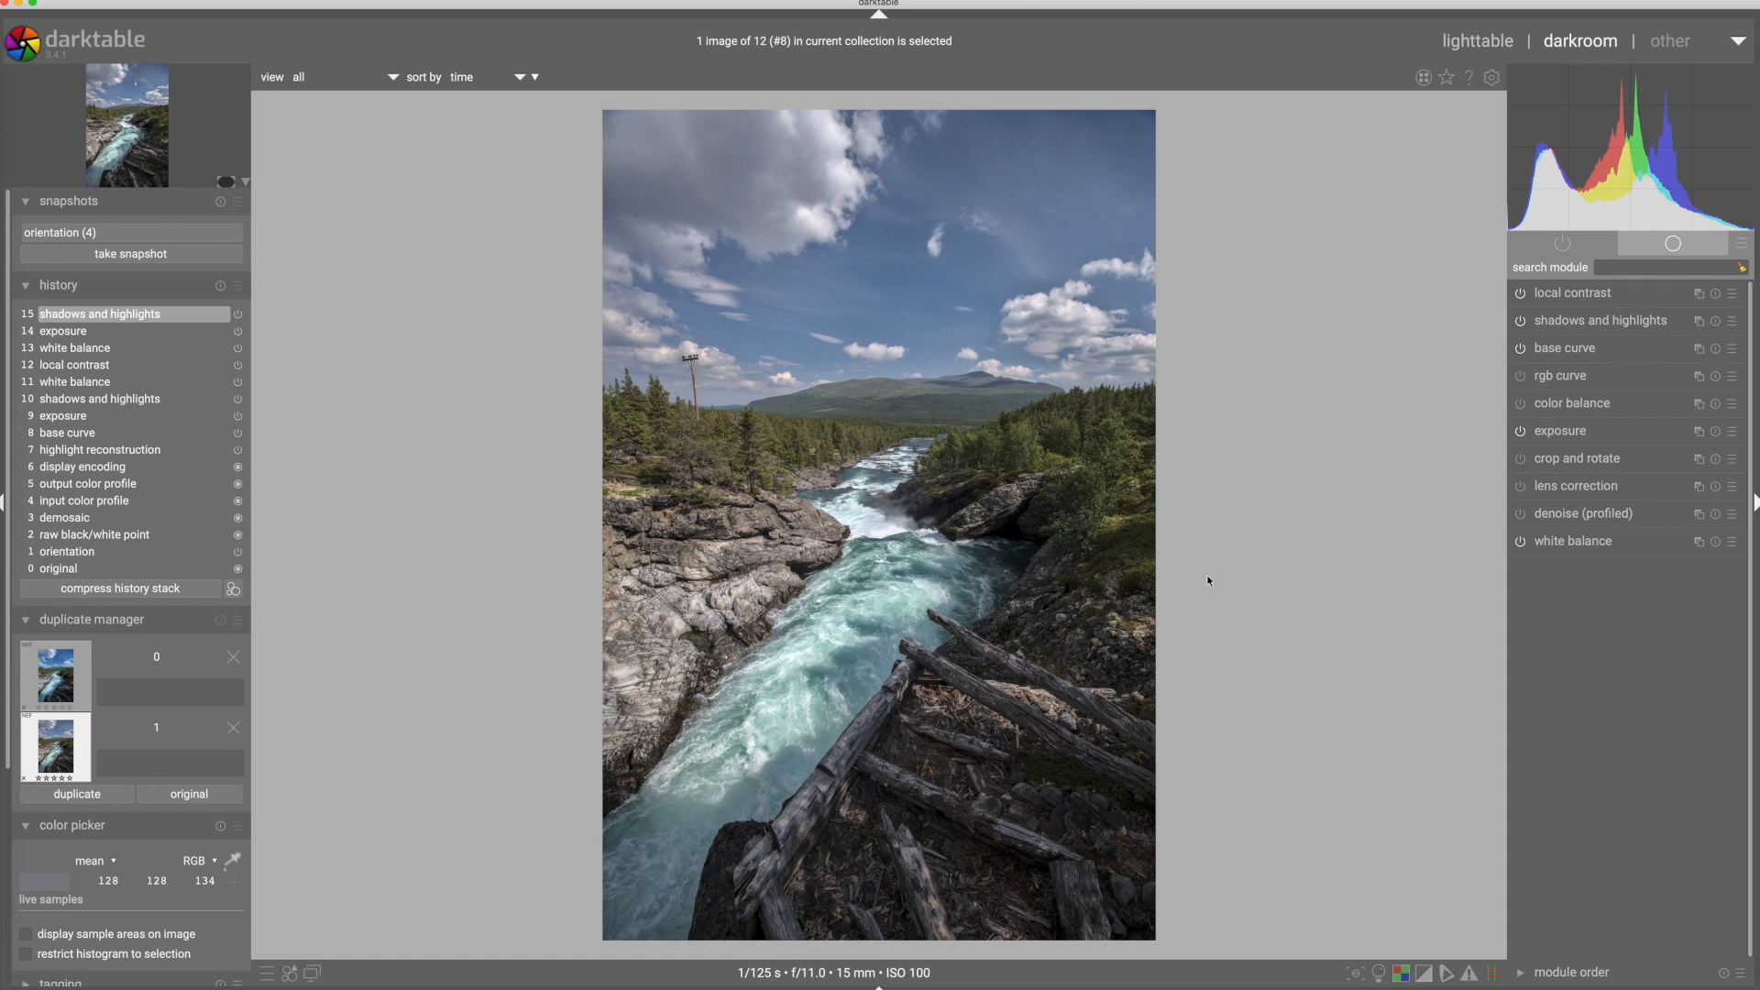
# - Compare both NEF versions of the river landscape with the camera JPEG in the lighttable's culling view
pyautogui.click(1478, 41)
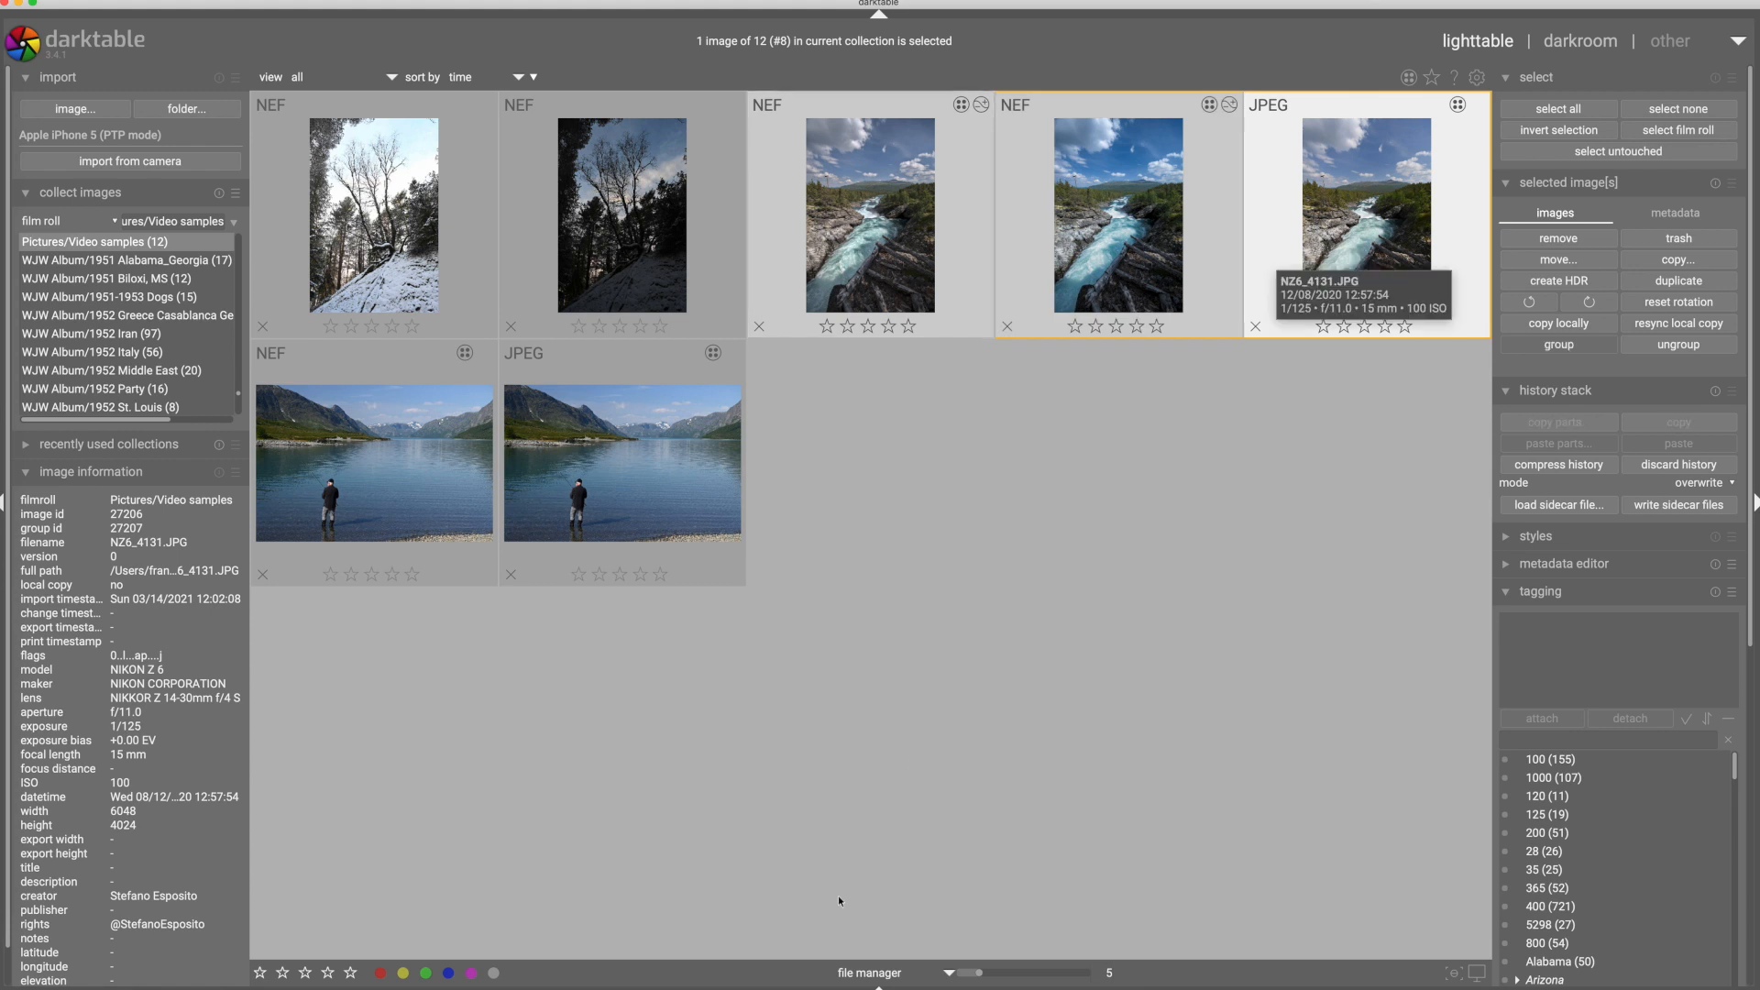
pyautogui.click(949, 974)
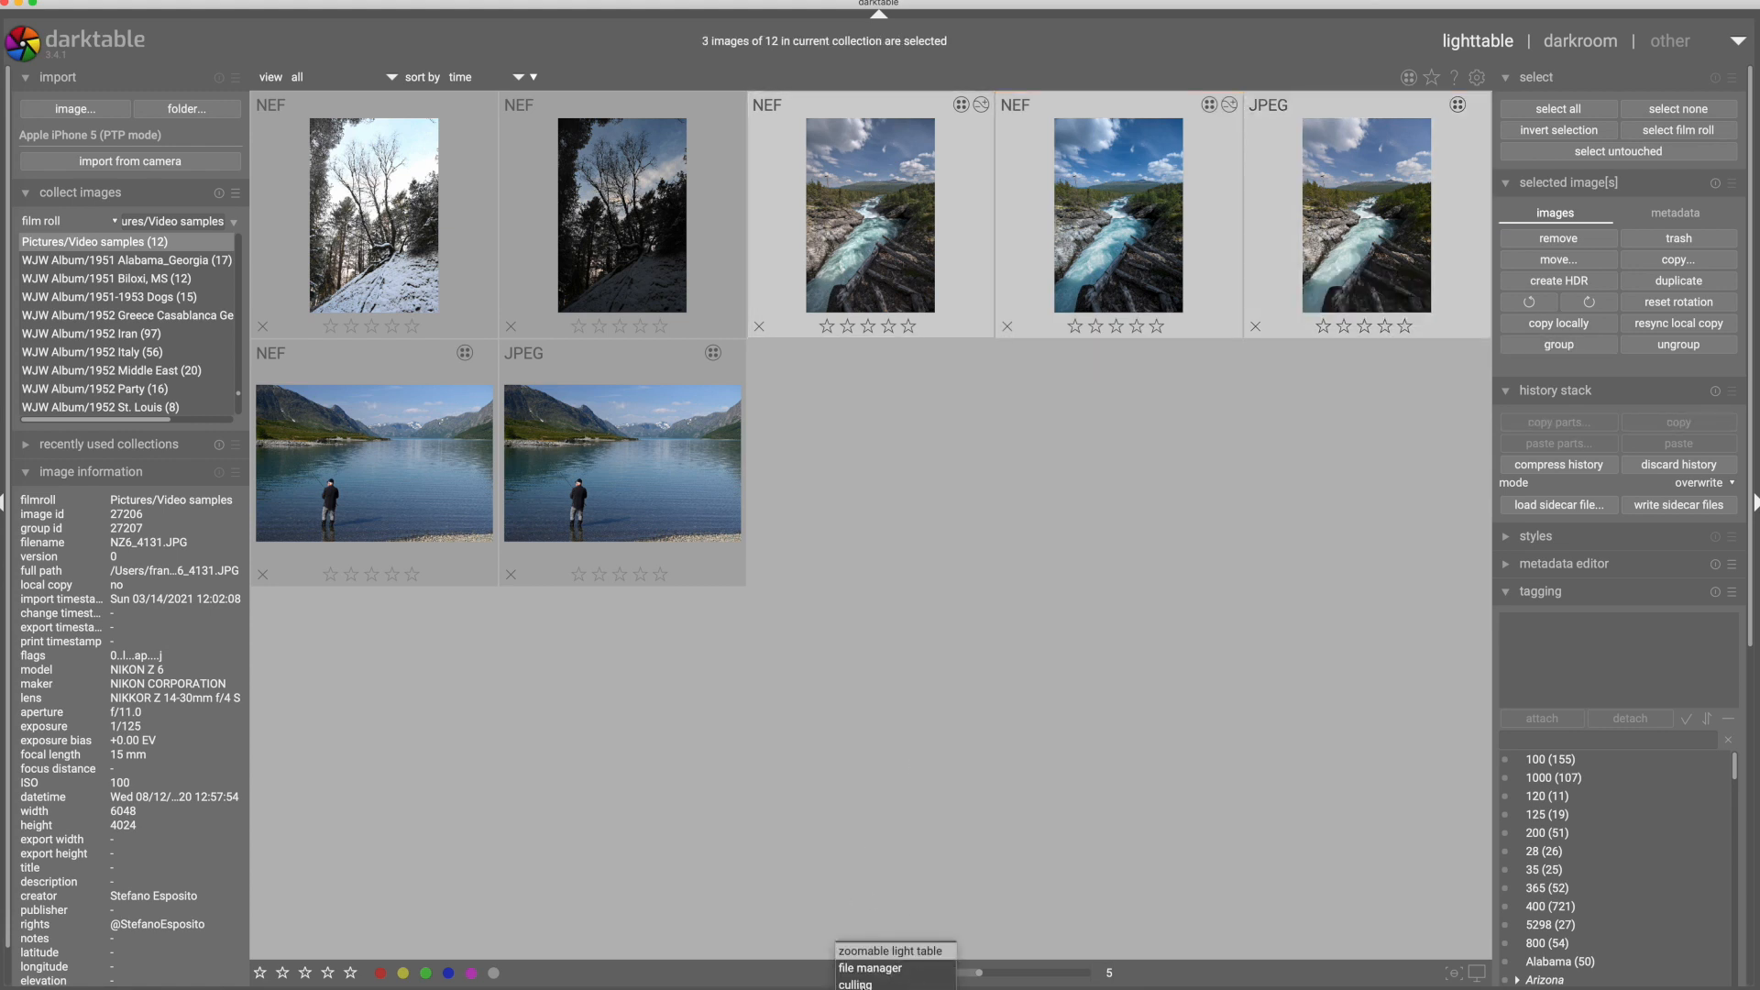
pyautogui.click(860, 984)
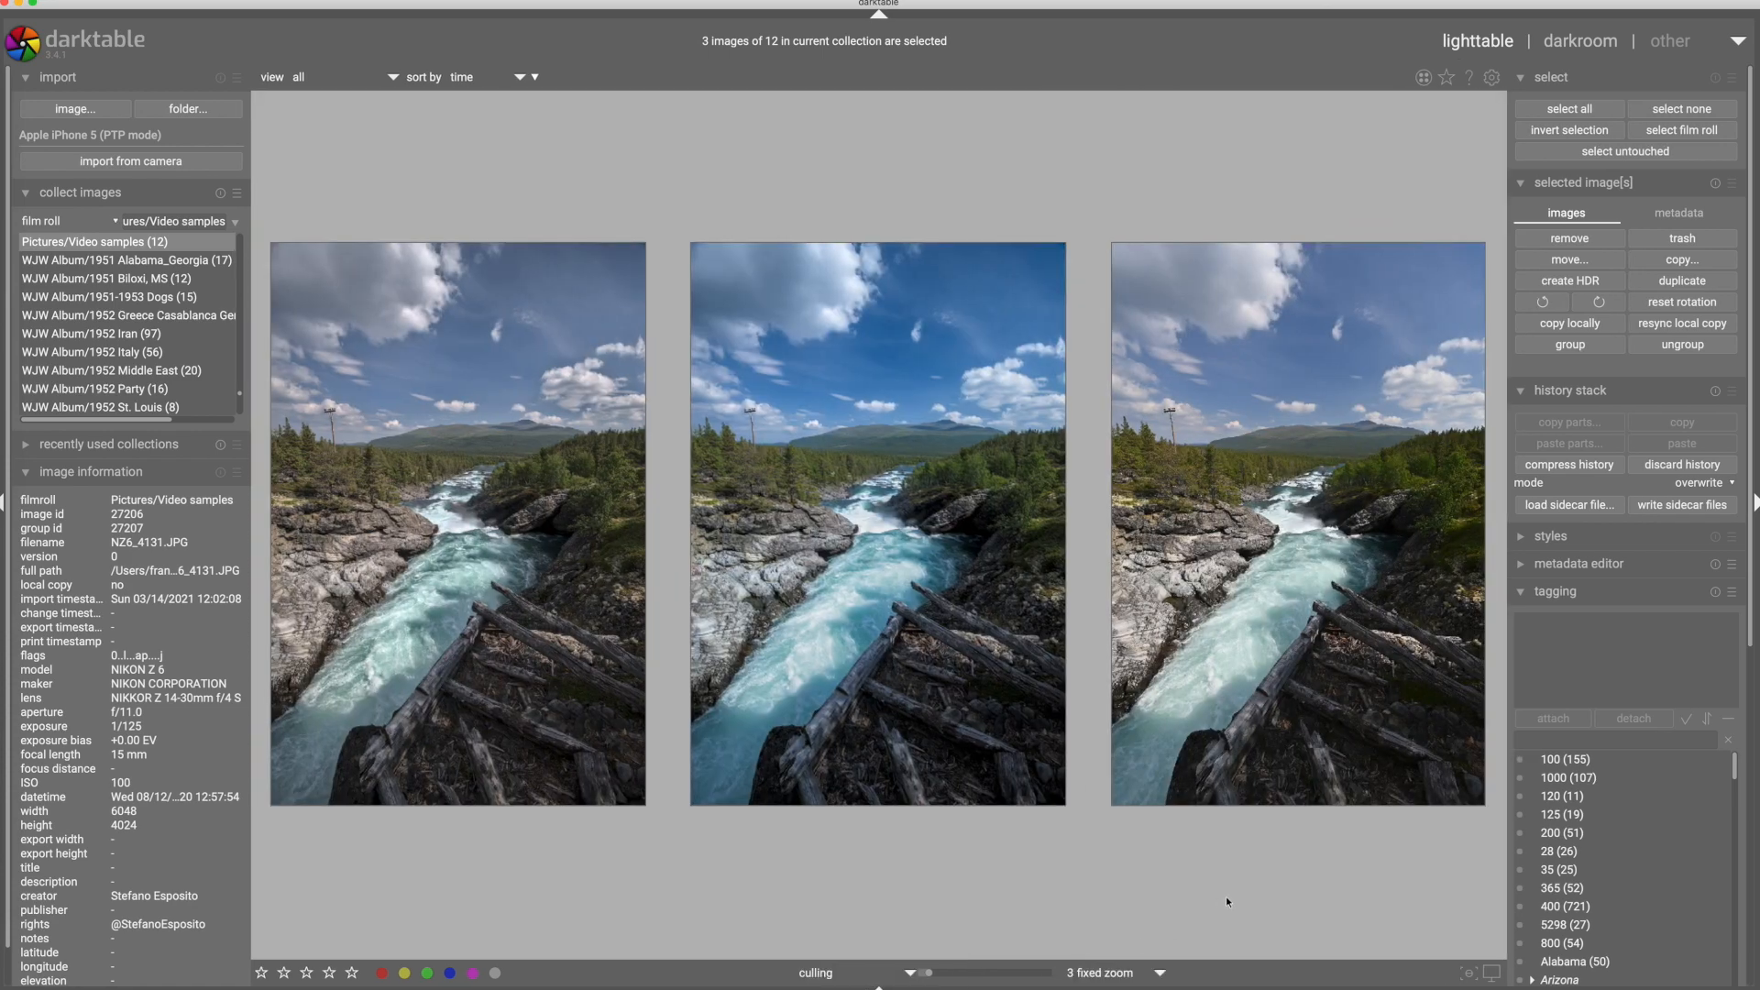
pyautogui.moveTo(1409, 643)
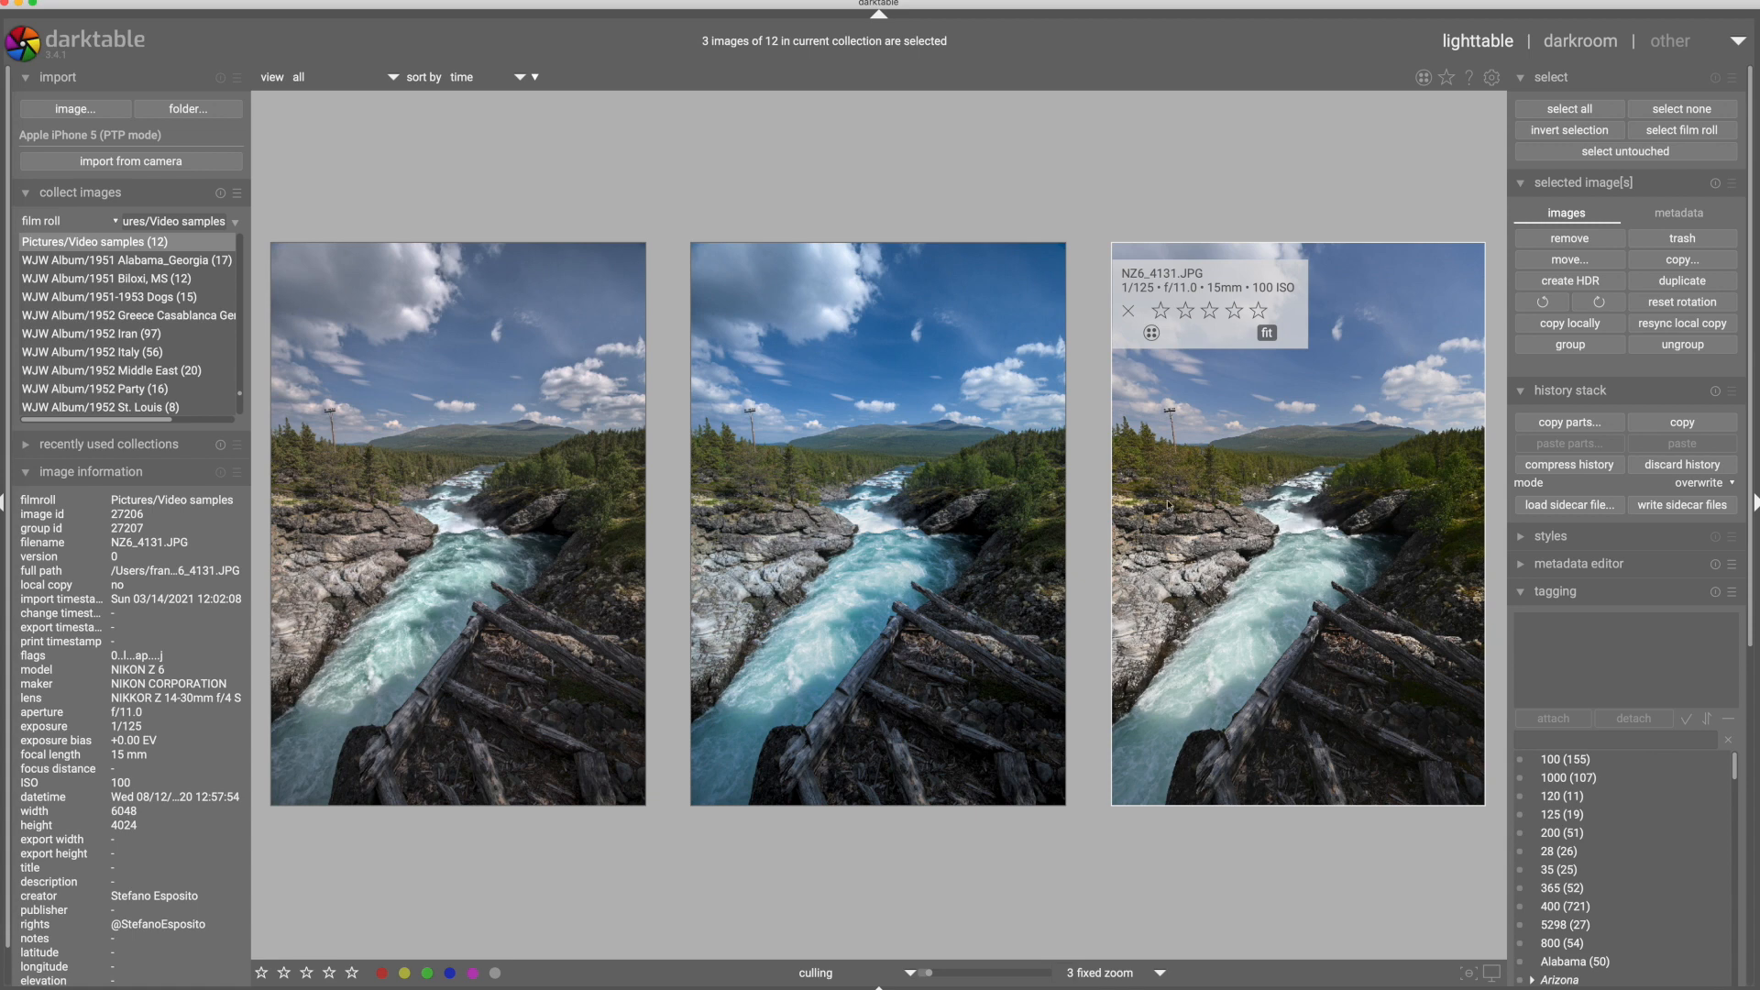
pyautogui.moveTo(832, 486)
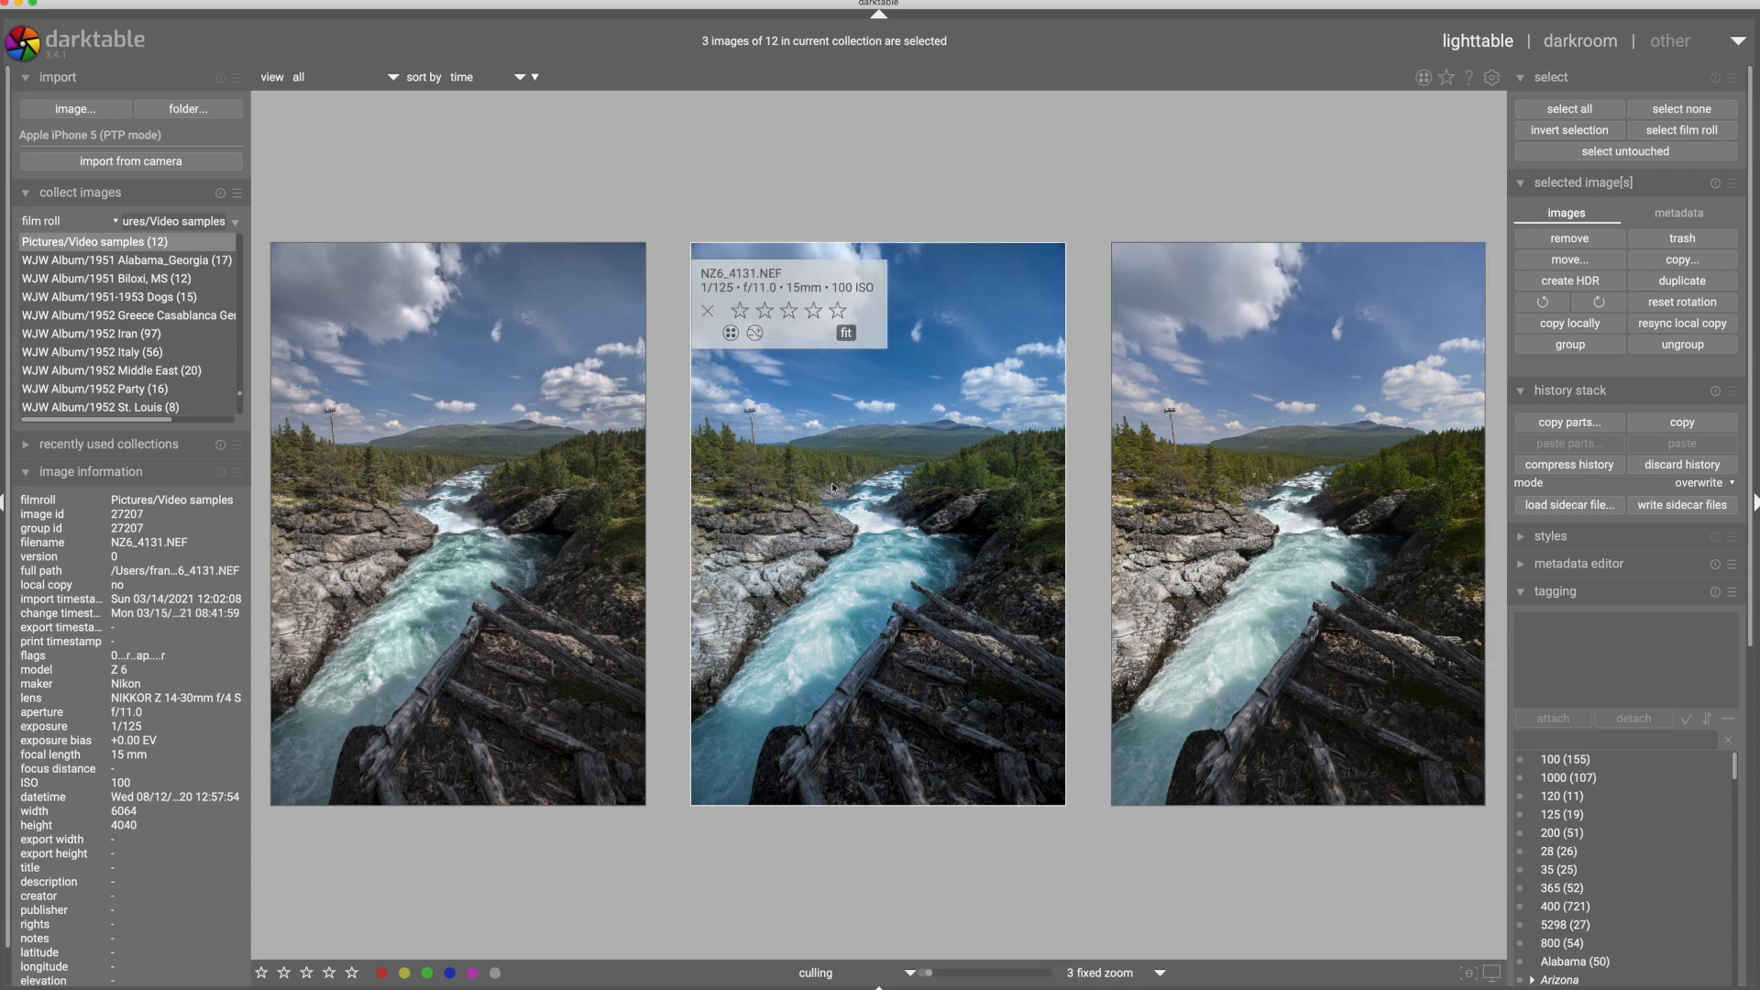
pyautogui.moveTo(510, 470)
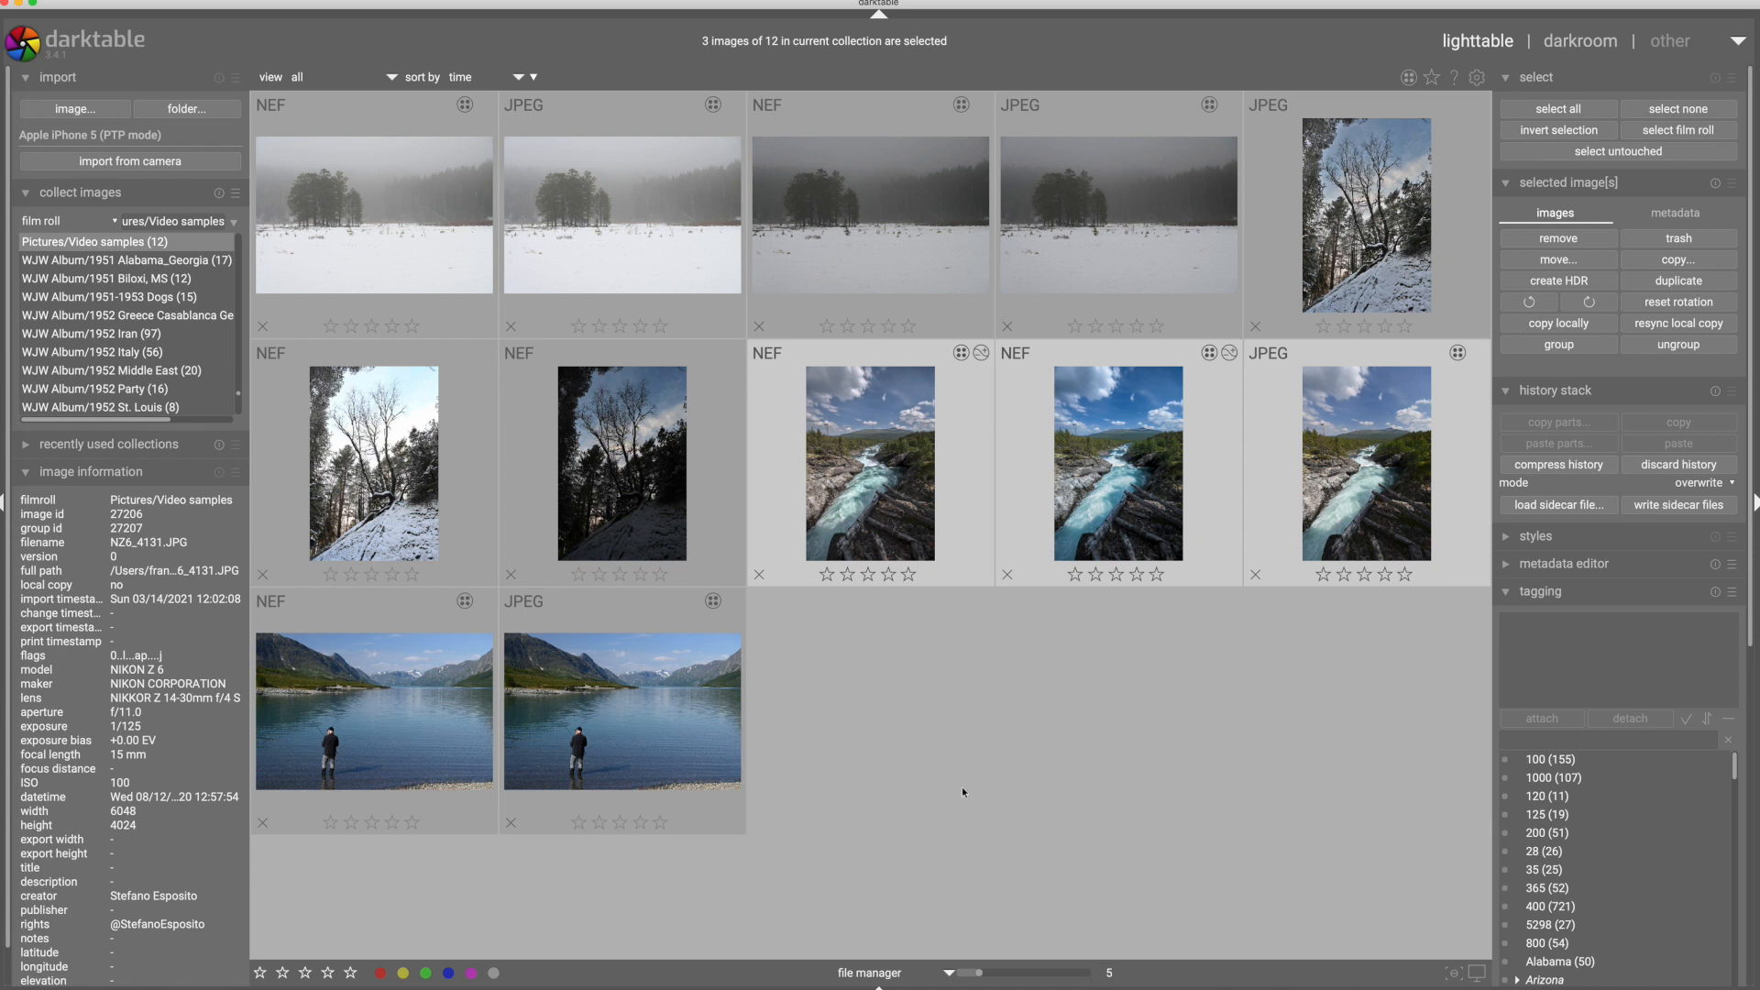
# - Open the first foggy snow landscape NEF in the darkroom and turn off its color calibration
pyautogui.click(367, 213)
pyautogui.doubleClick(367, 207)
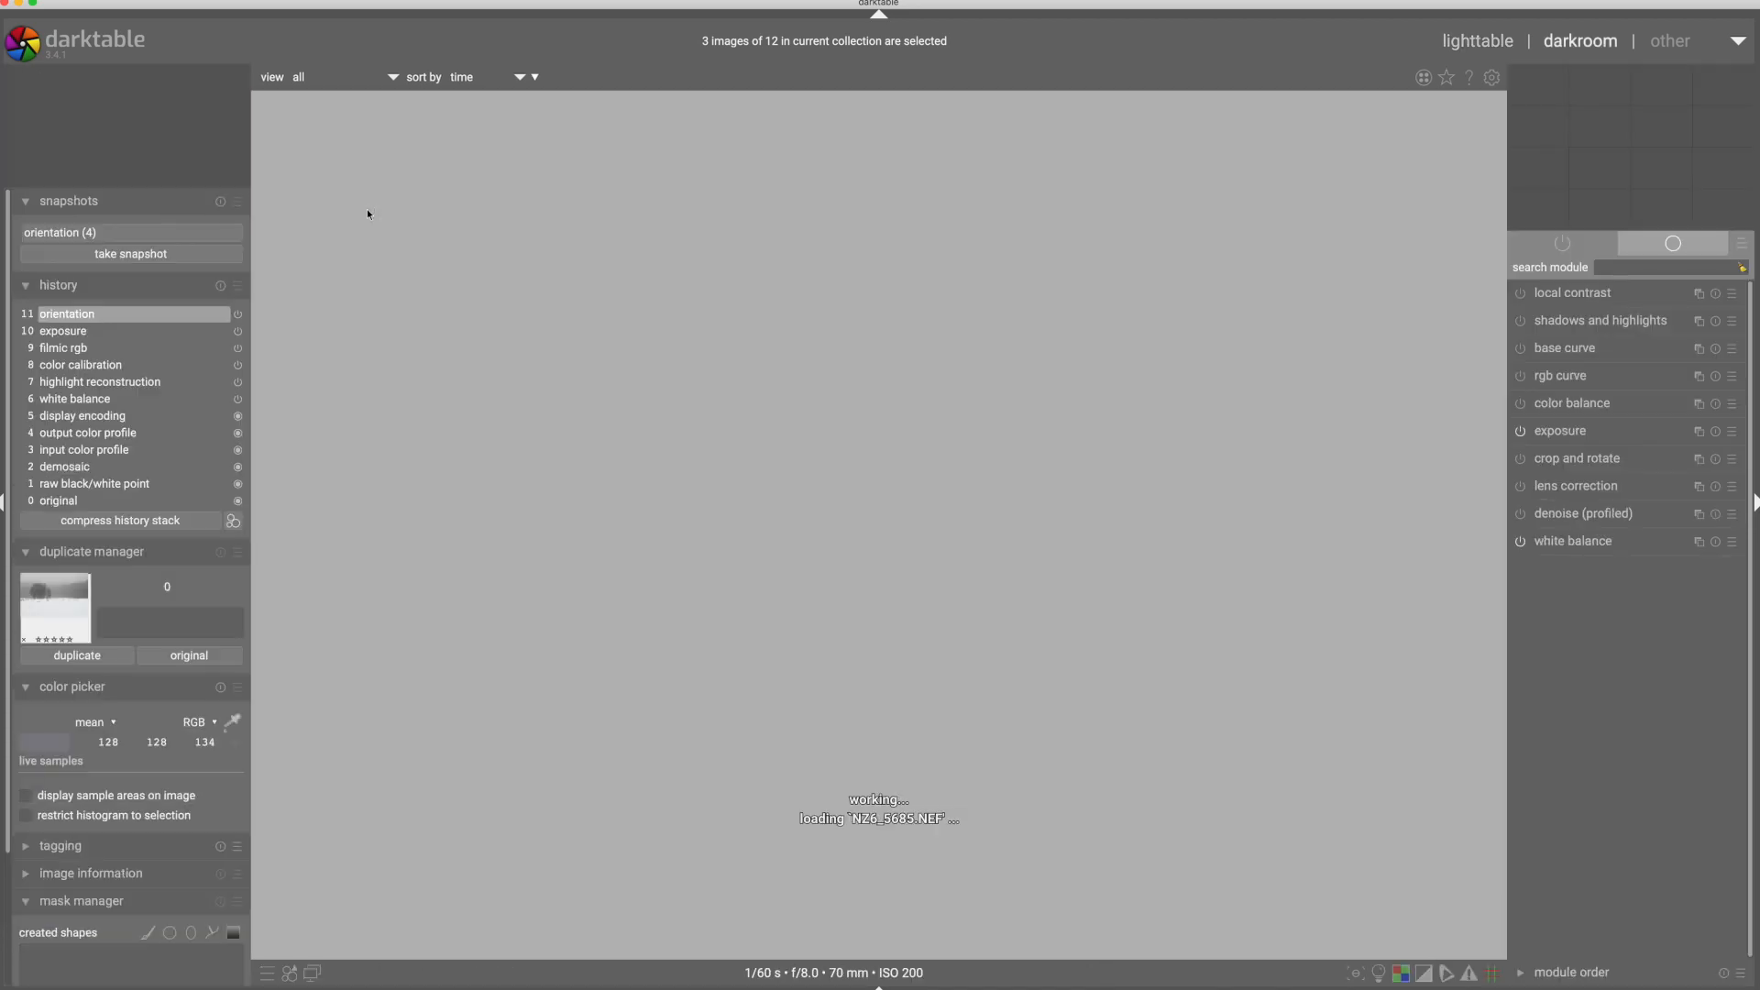
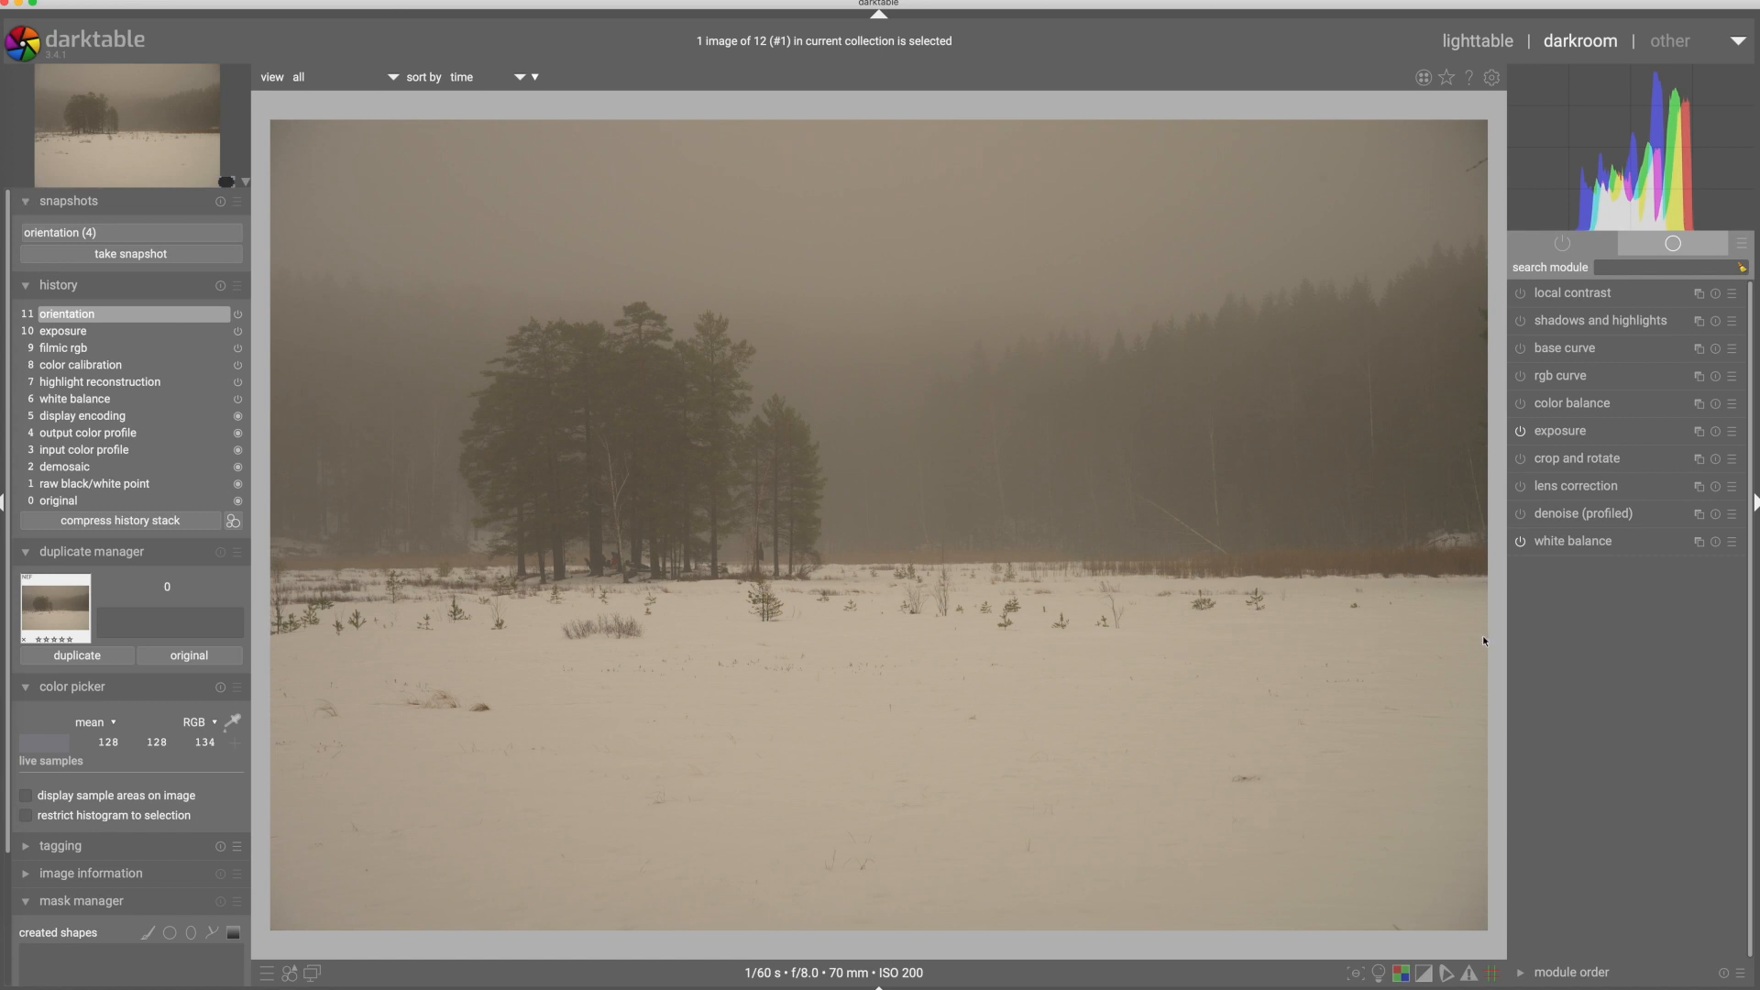
pyautogui.click(1564, 245)
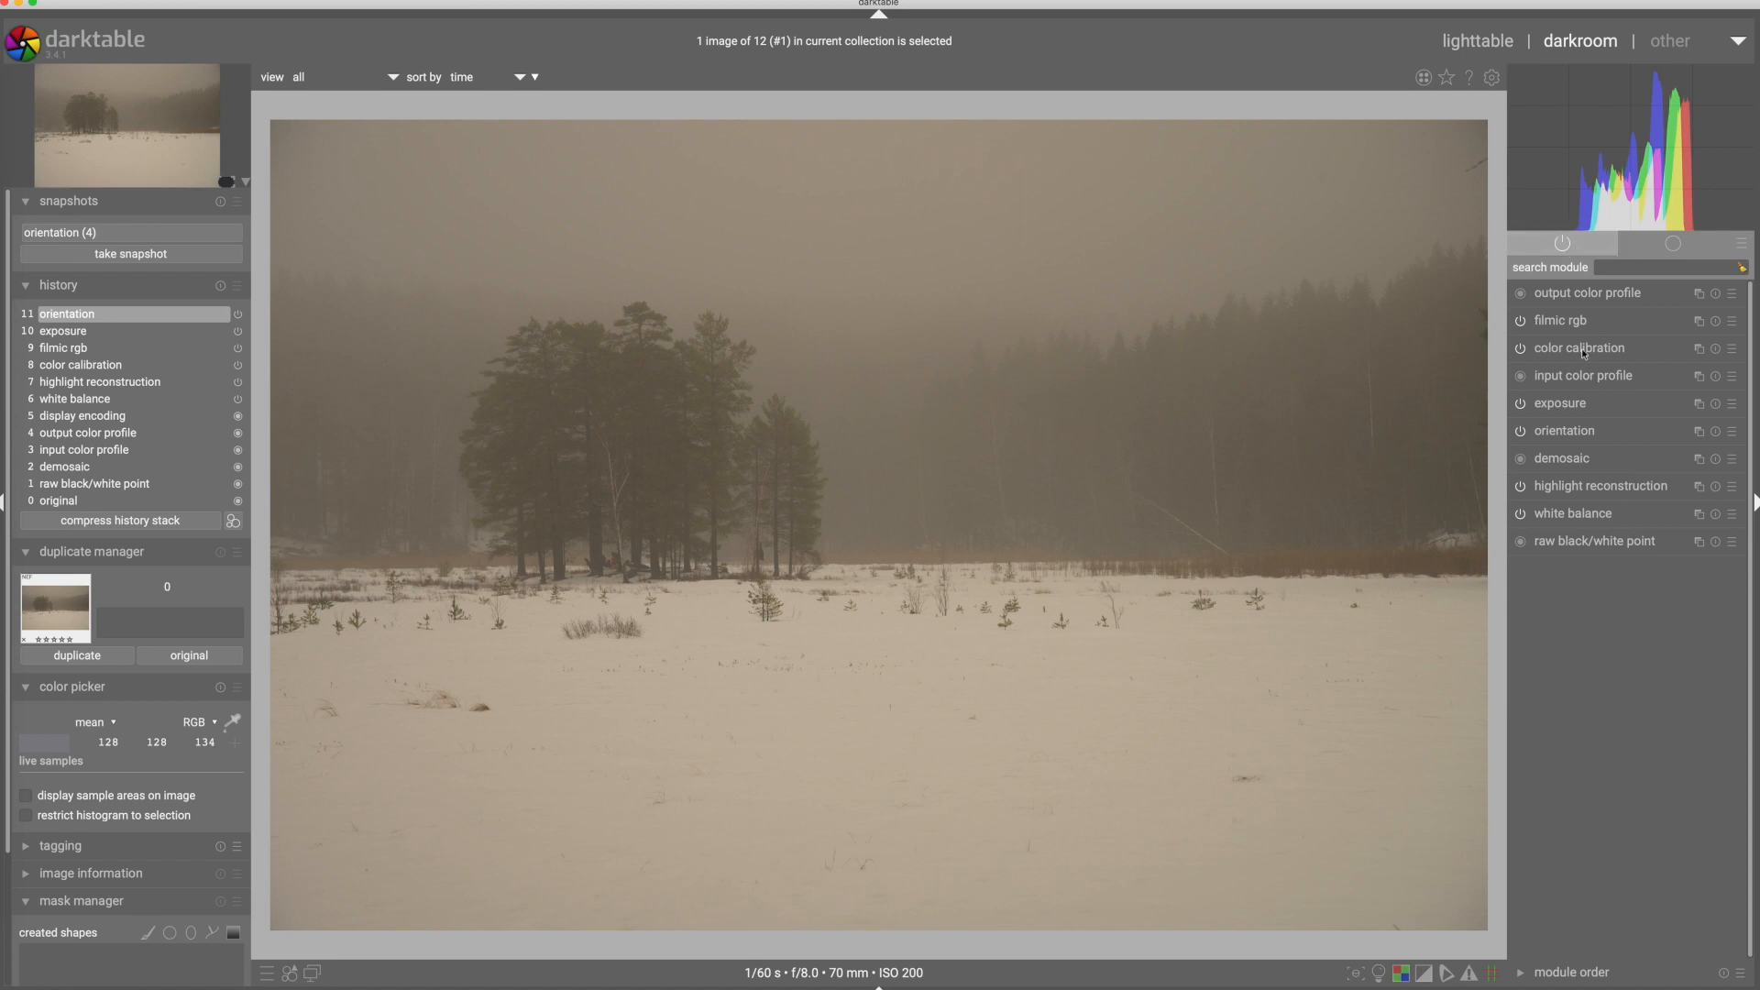
pyautogui.click(1619, 354)
pyautogui.click(1521, 349)
pyautogui.click(1651, 244)
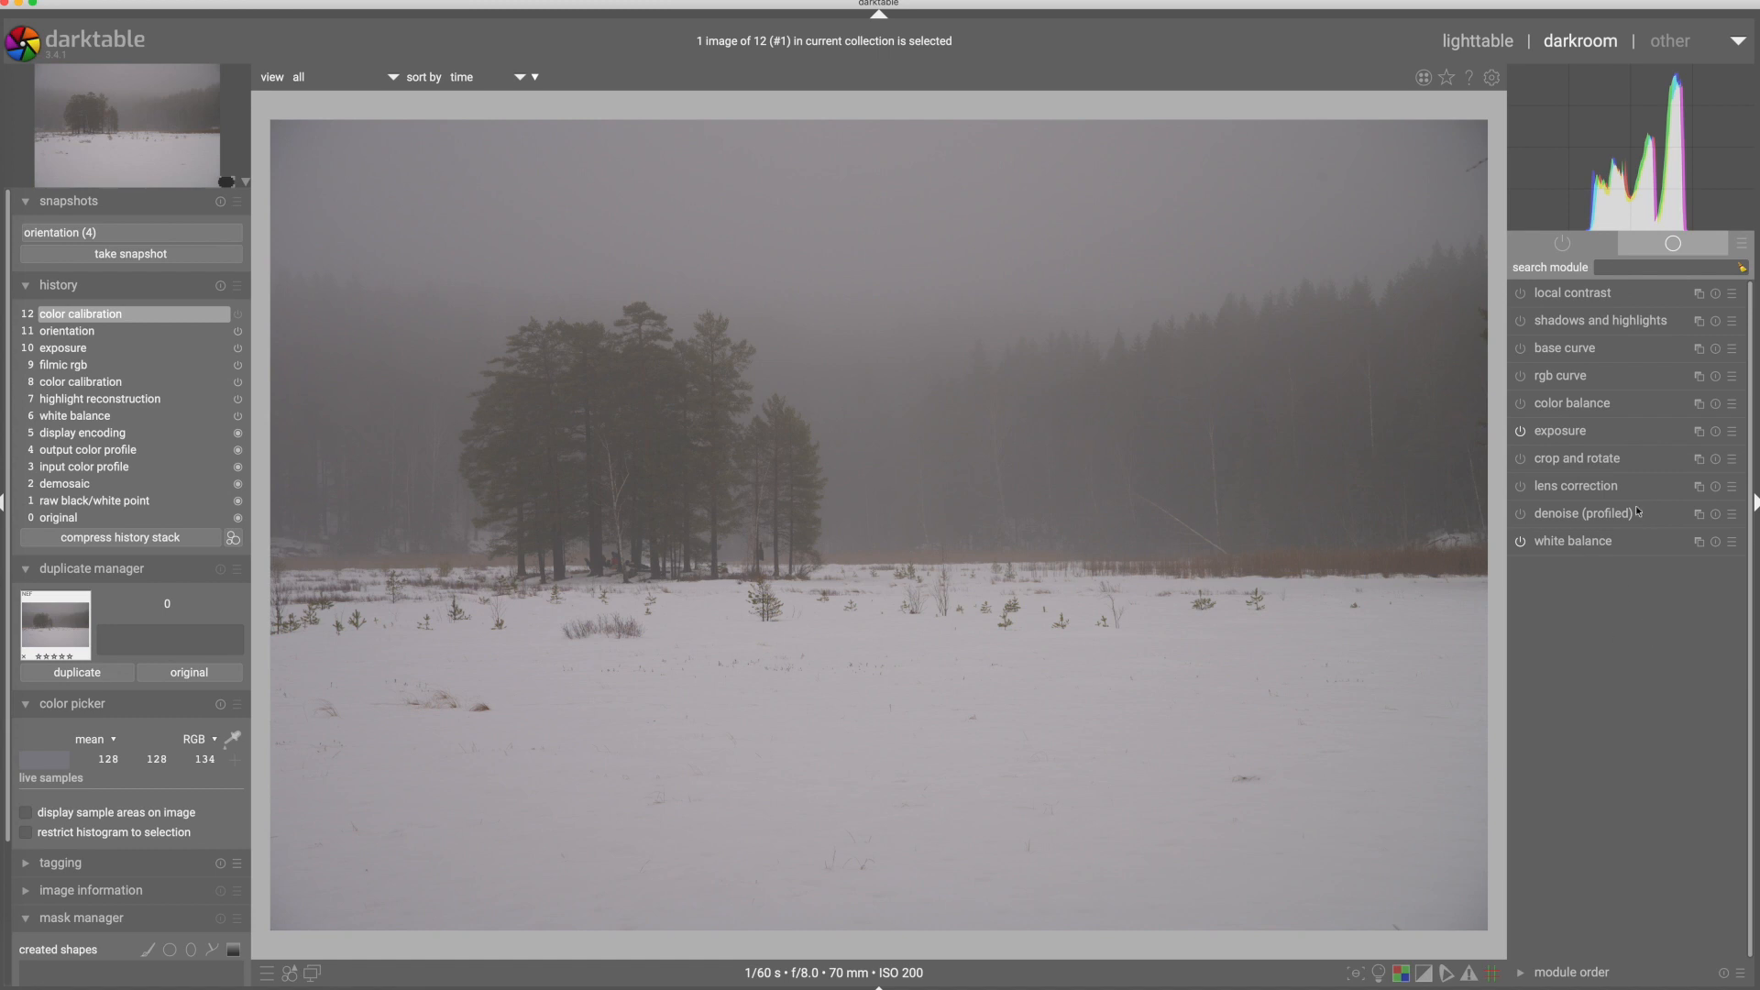
# - Balance the white from the whole image area, then cool the white balance temperature to 5816 K
pyautogui.click(1555, 543)
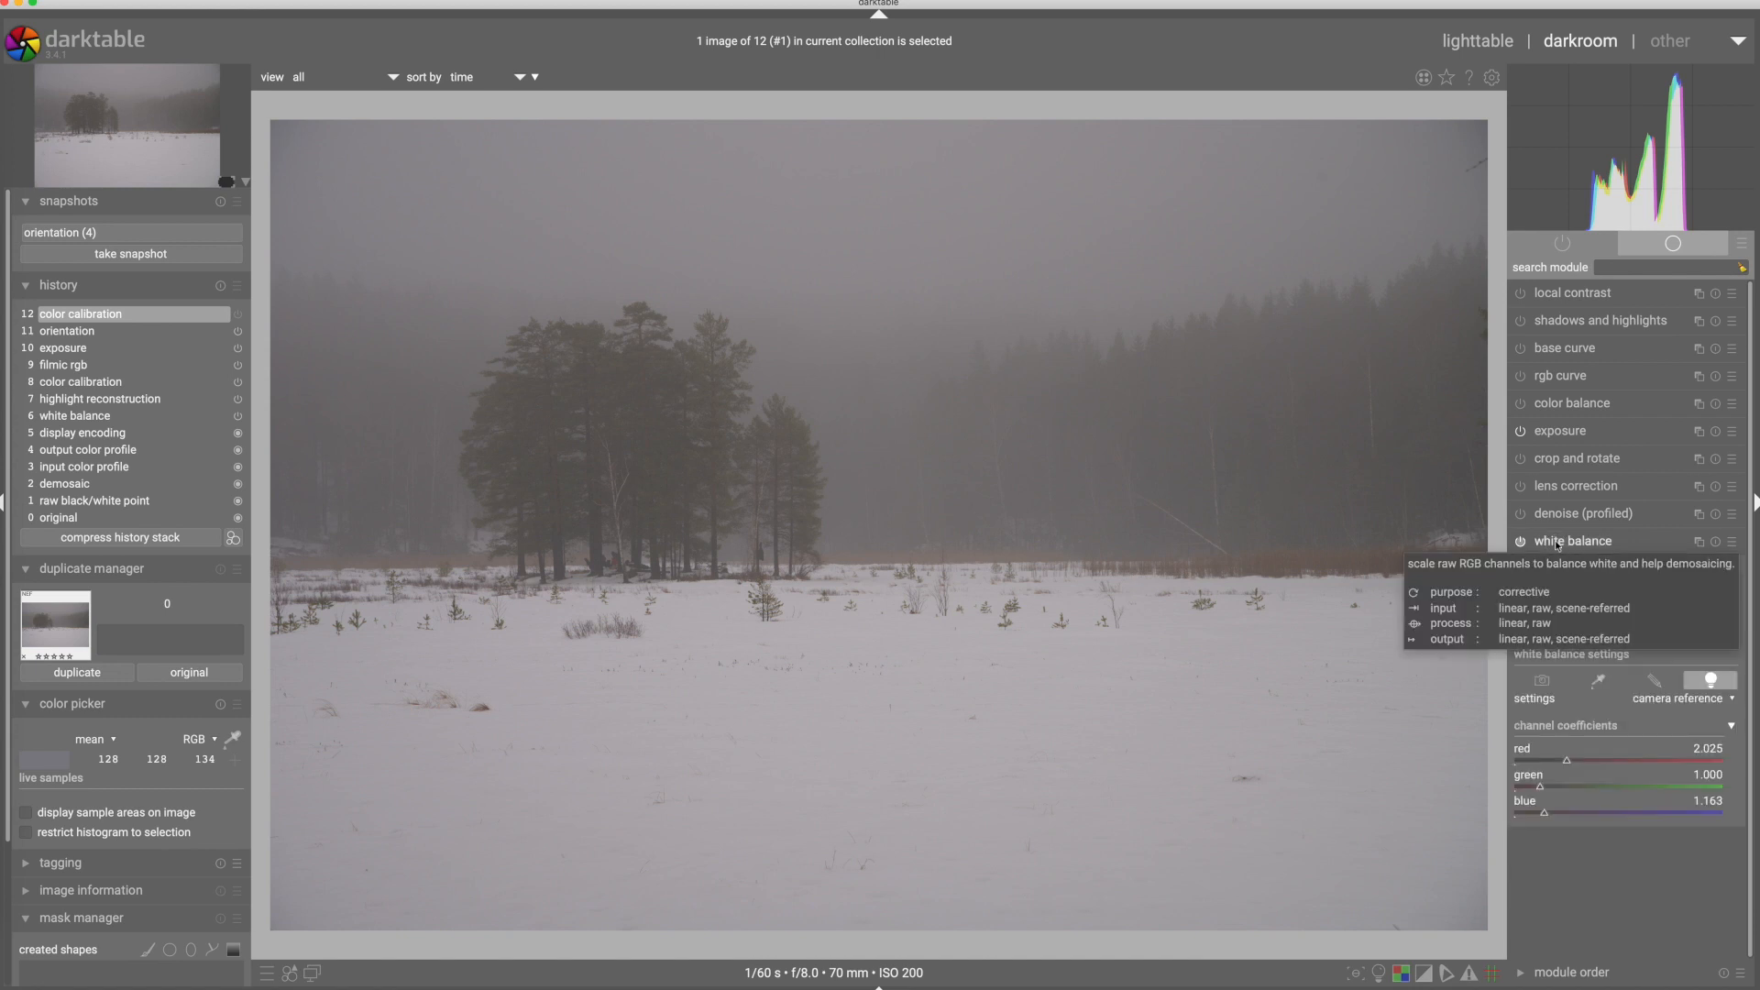
pyautogui.click(1685, 699)
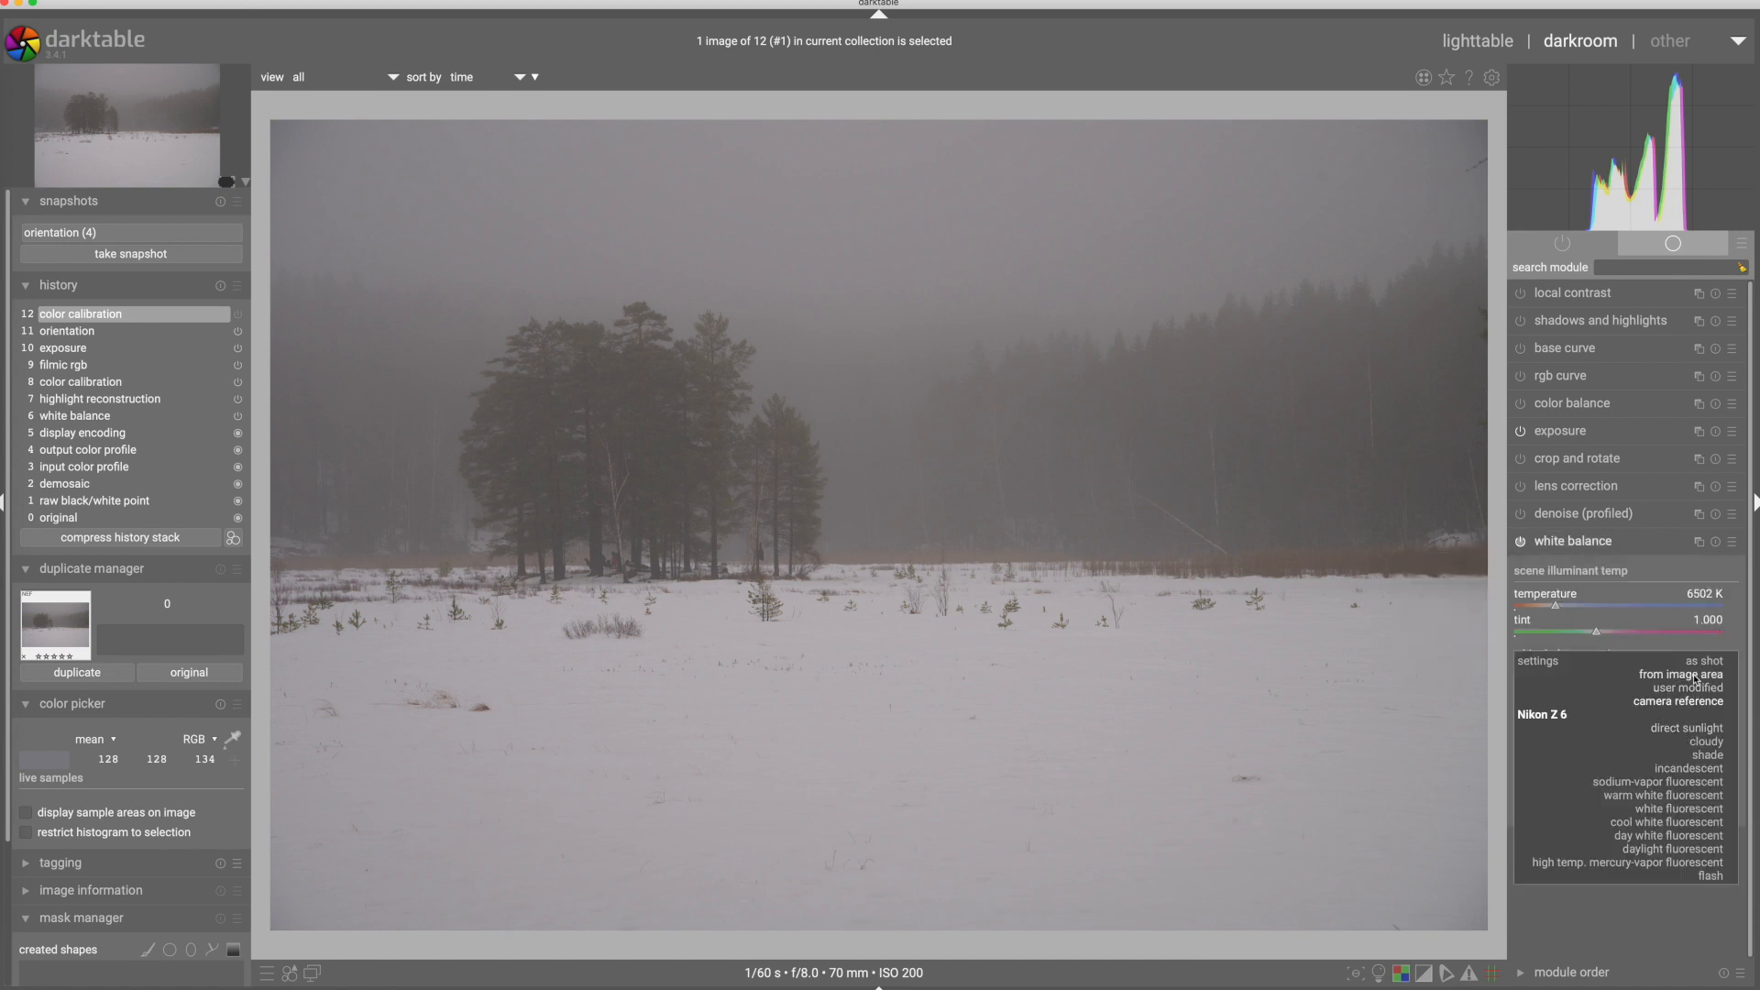
pyautogui.click(1696, 675)
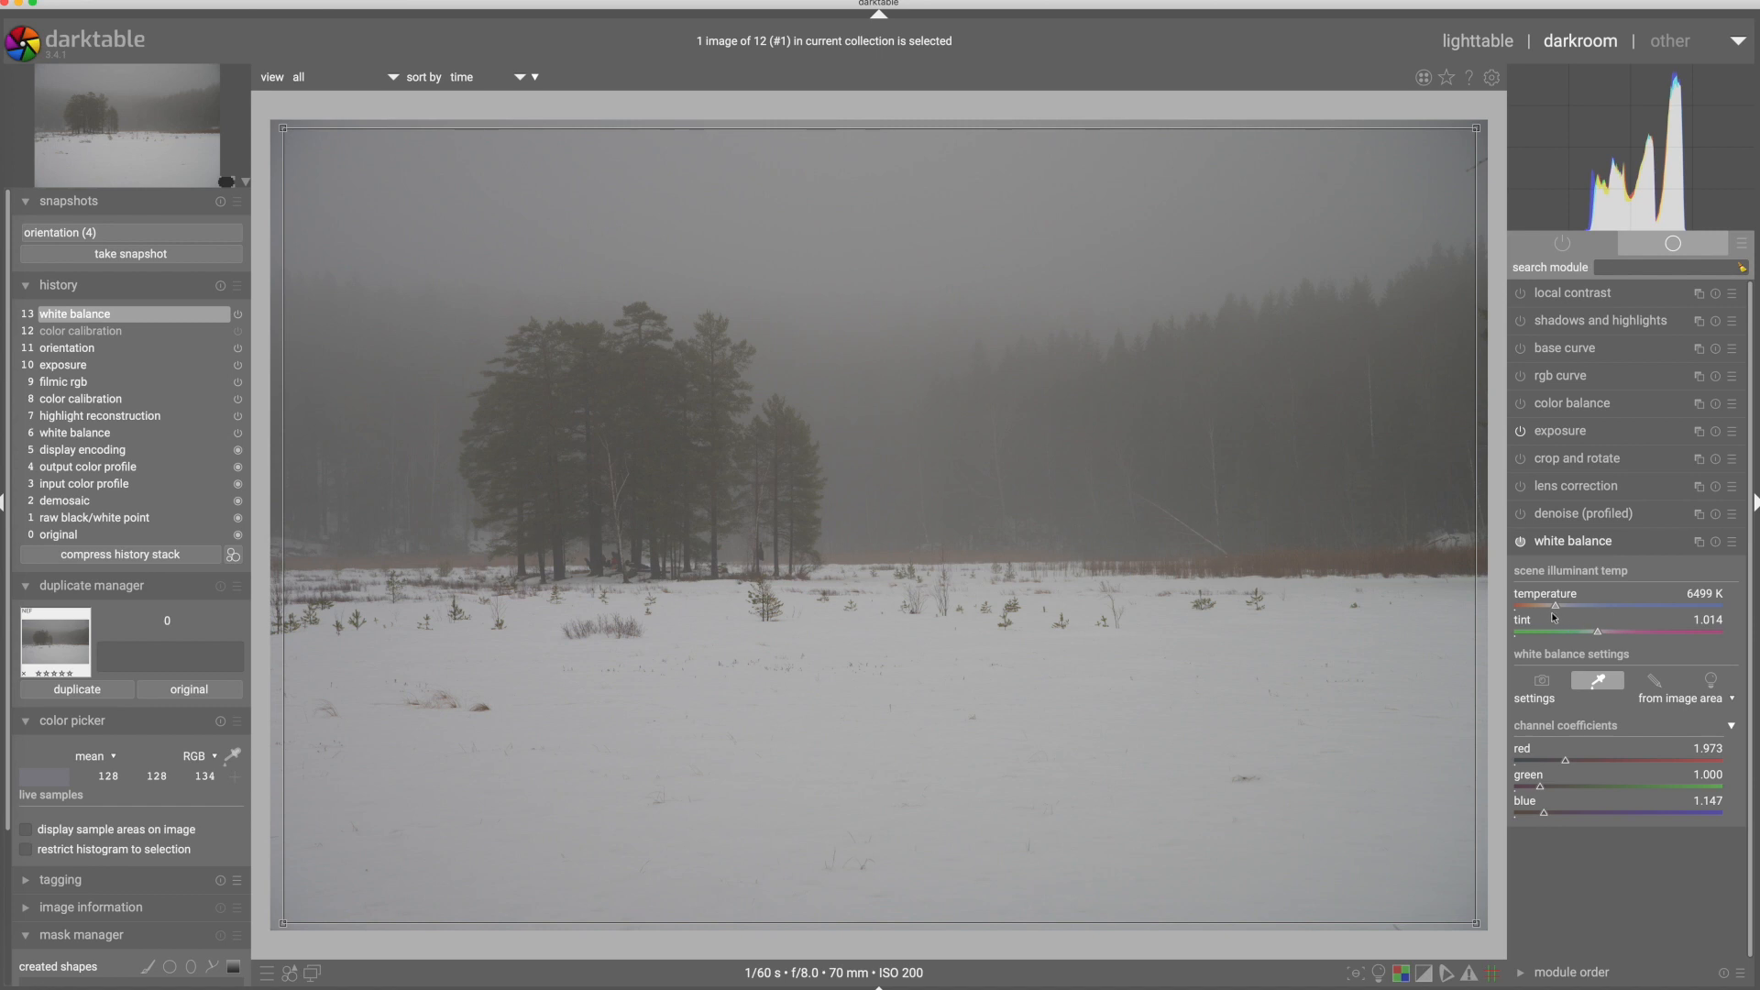
pyautogui.moveTo(1554, 603); pyautogui.dragTo(1549, 605)
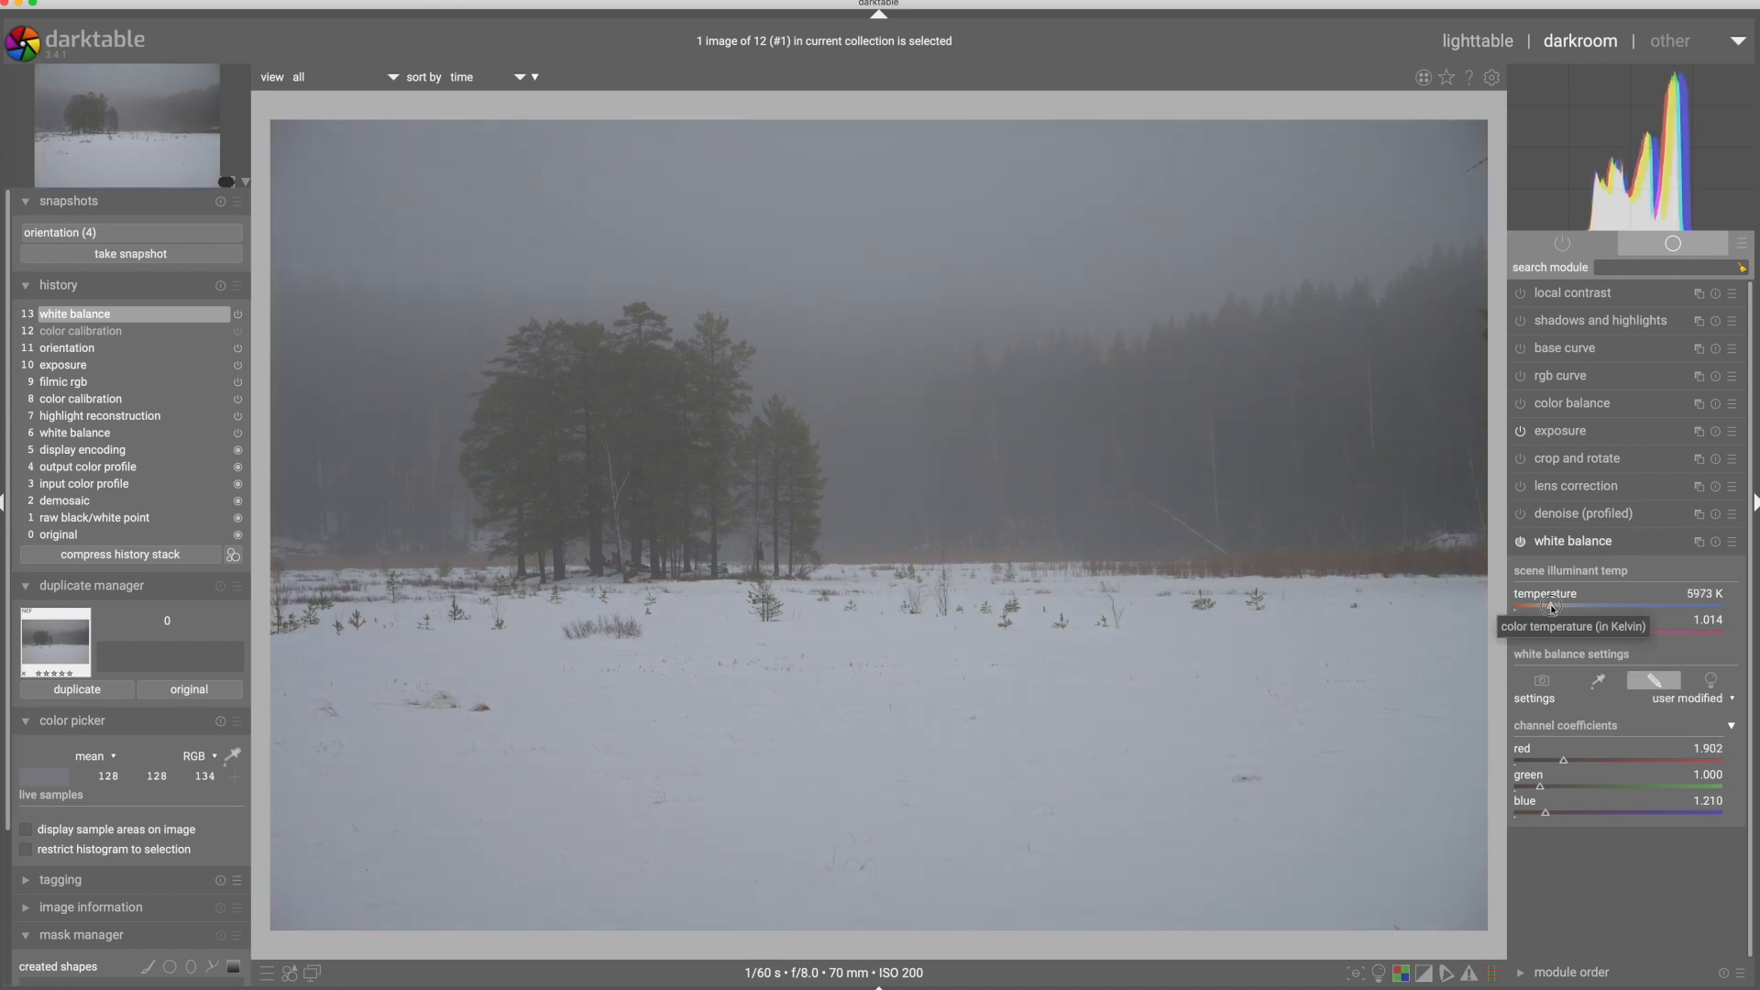
pyautogui.scroll(-3, 1549, 605)
pyautogui.scroll(1, 1550, 605)
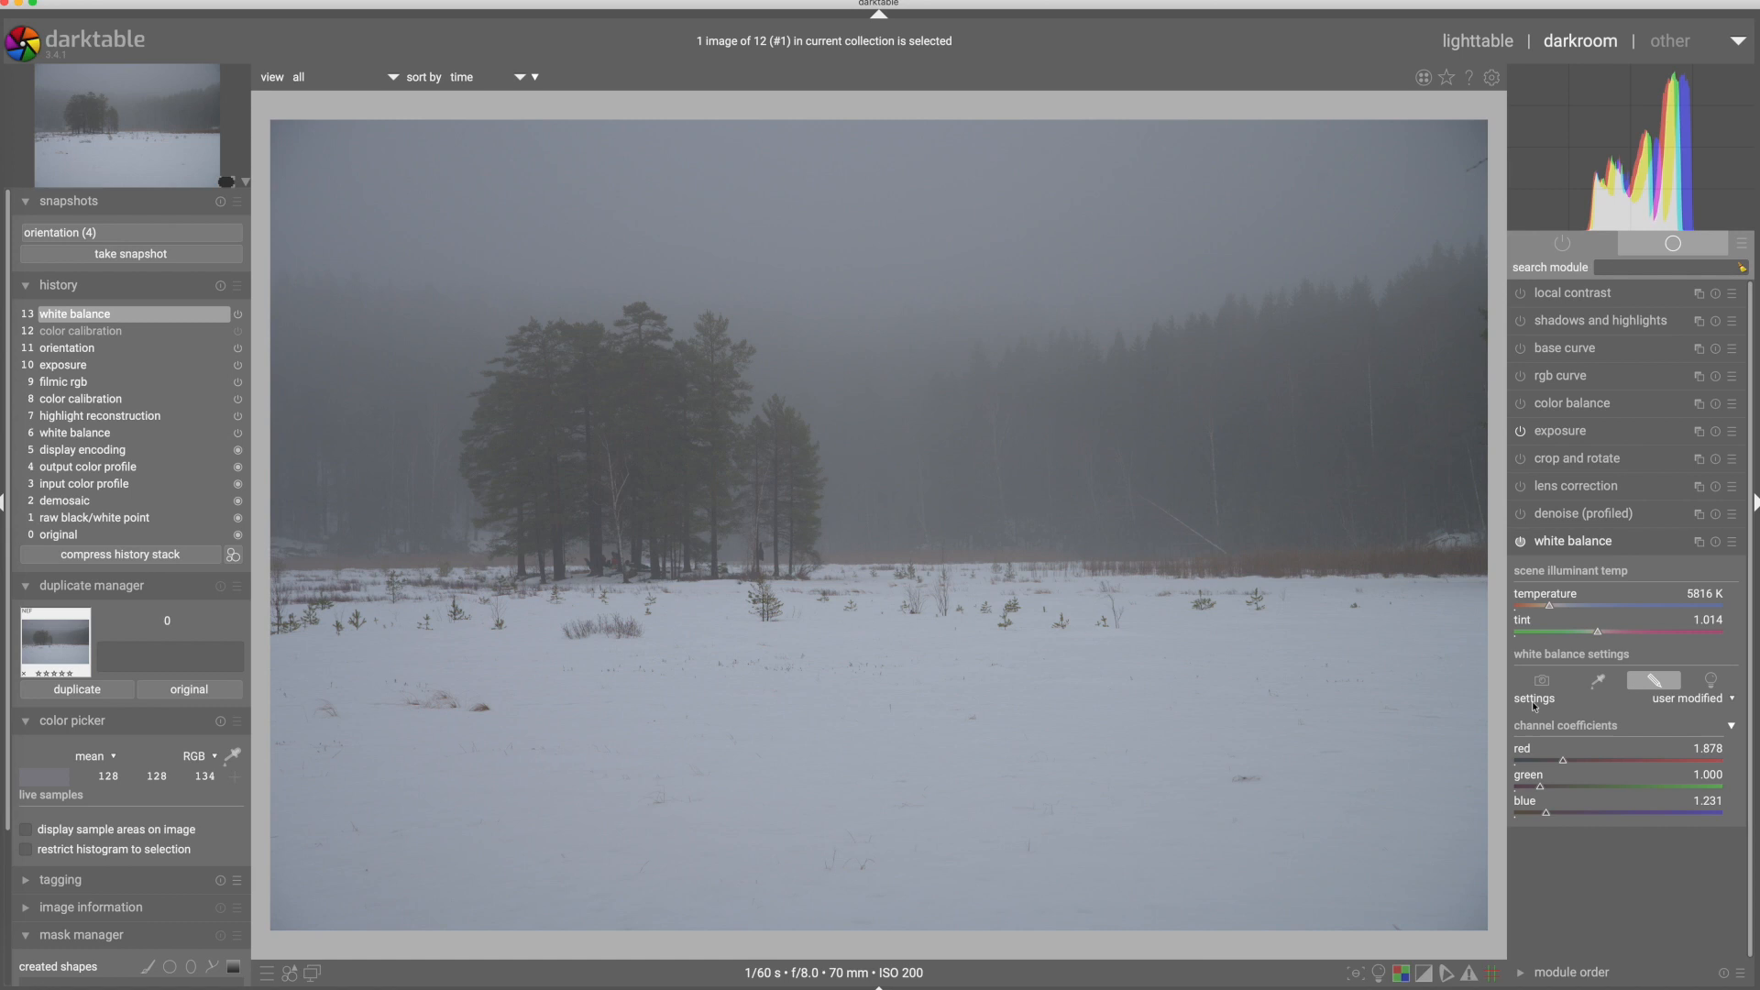
pyautogui.click(1572, 542)
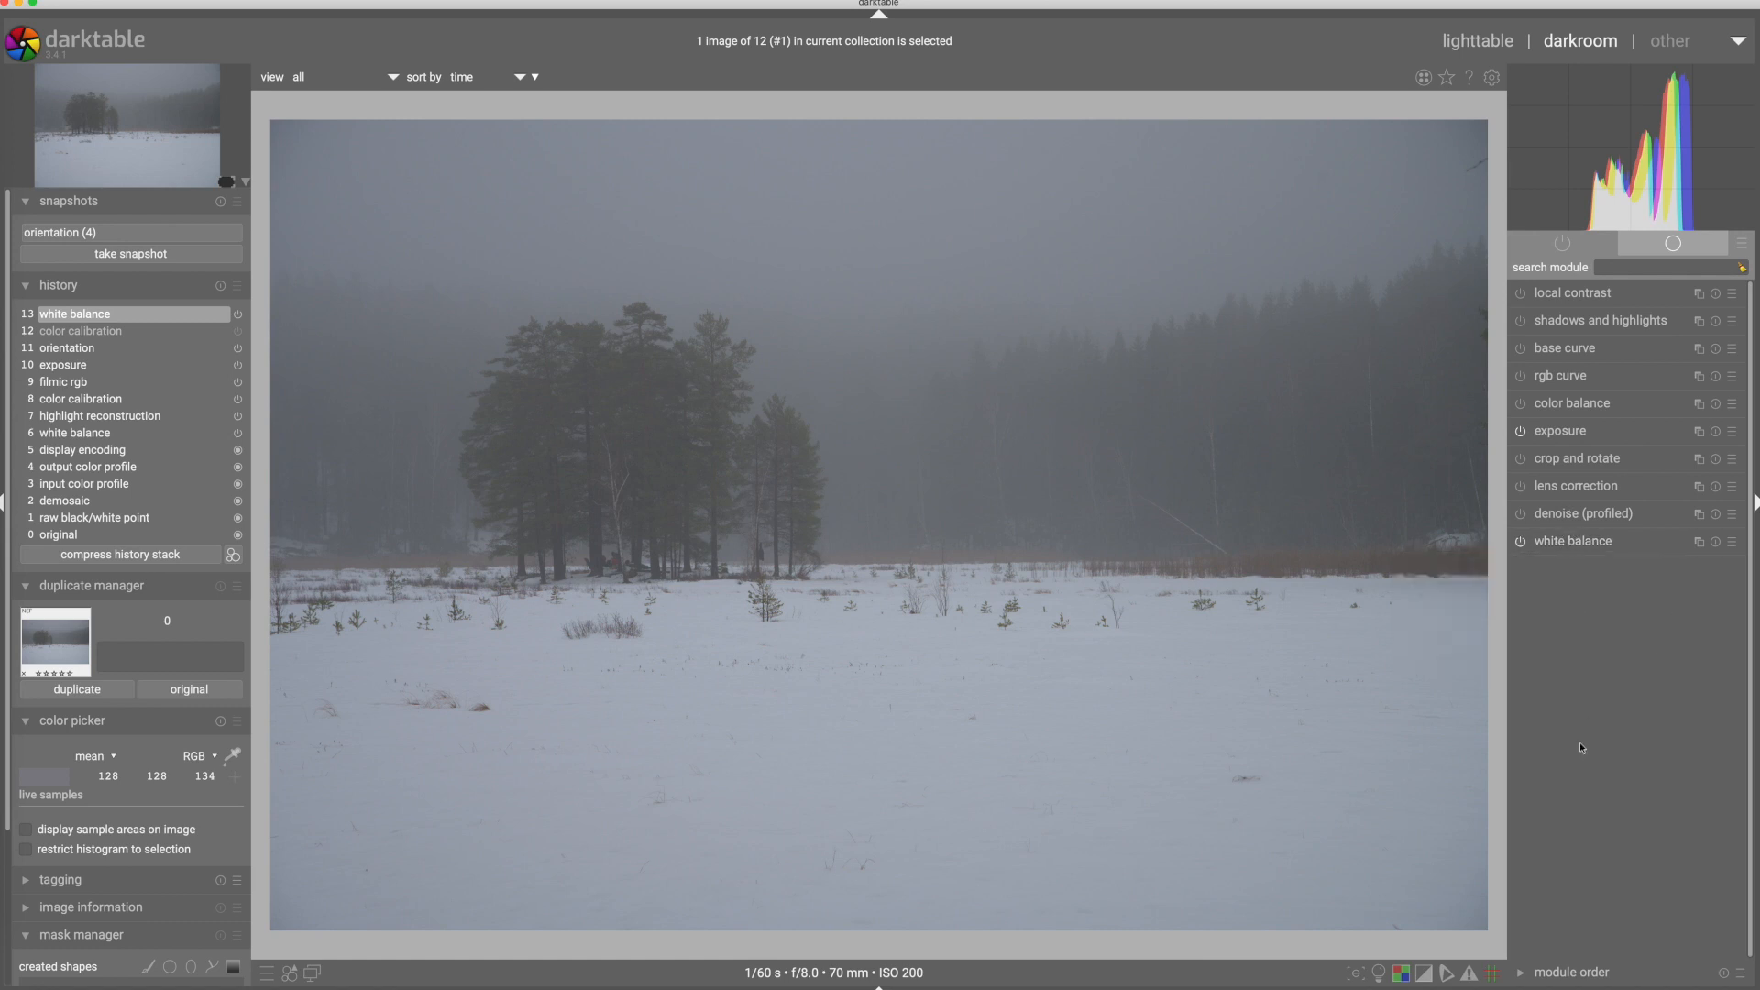
# - Brighten the foggy snow landscape by setting the exposure to 1.35 EV
pyautogui.click(1549, 431)
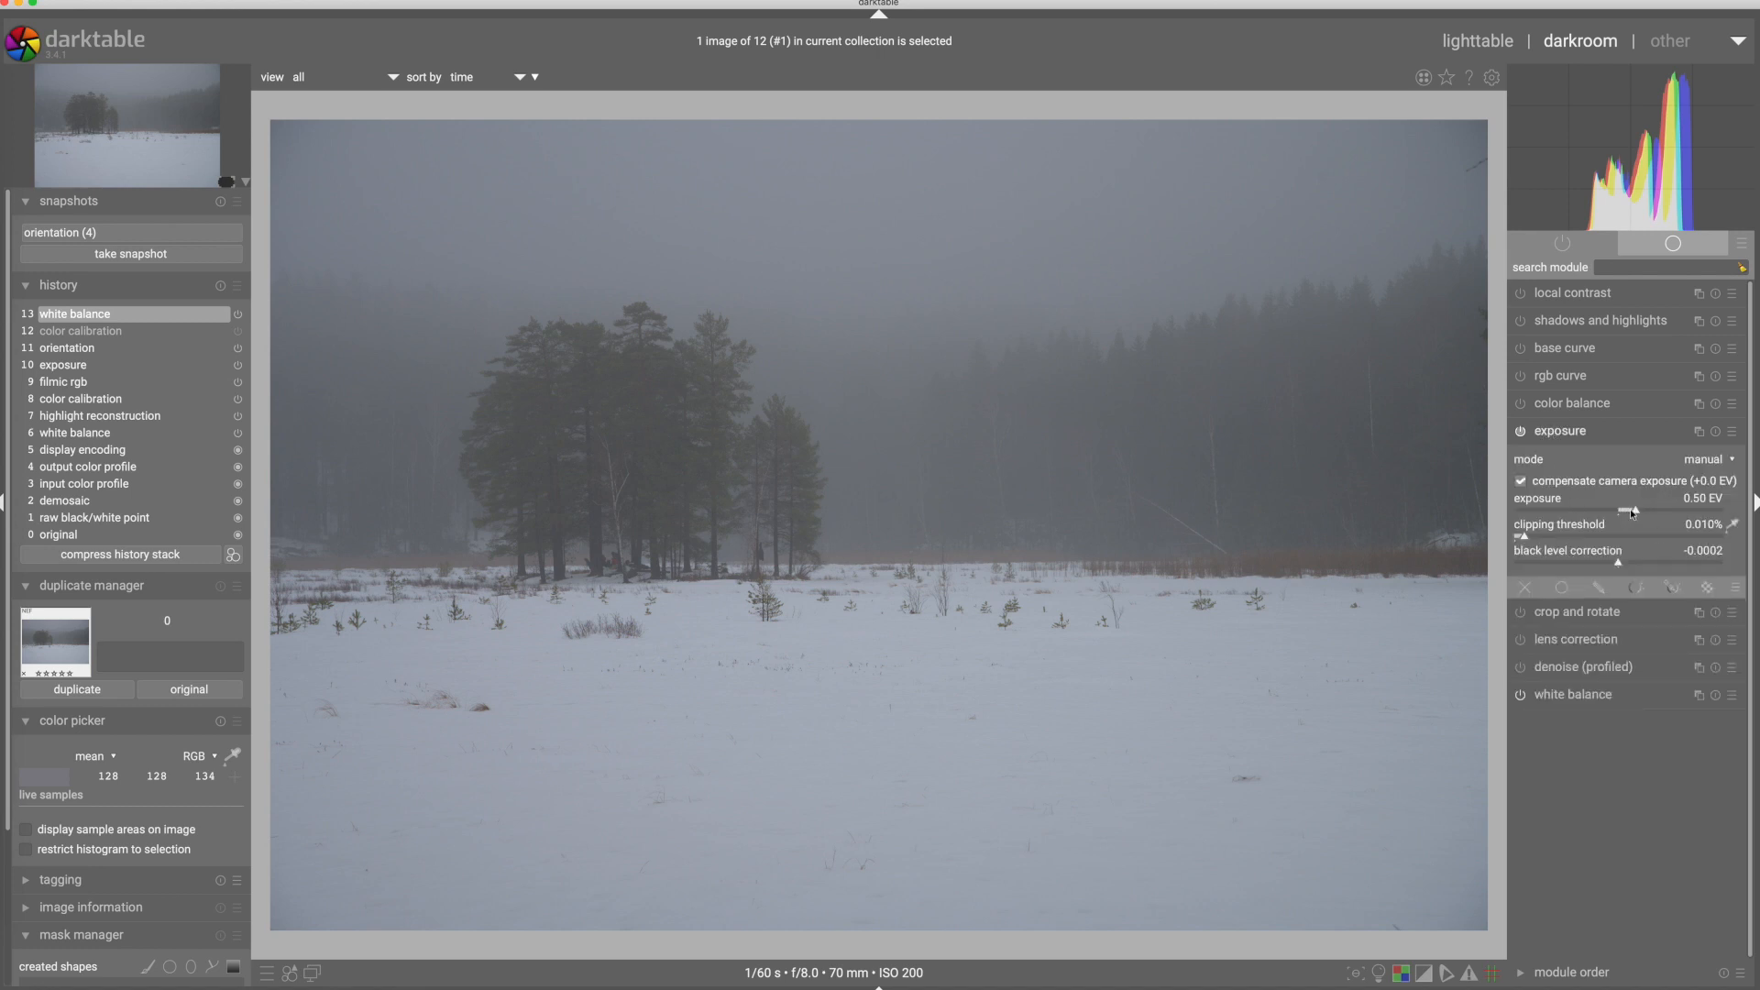
pyautogui.moveTo(1635, 512); pyautogui.dragTo(1662, 514)
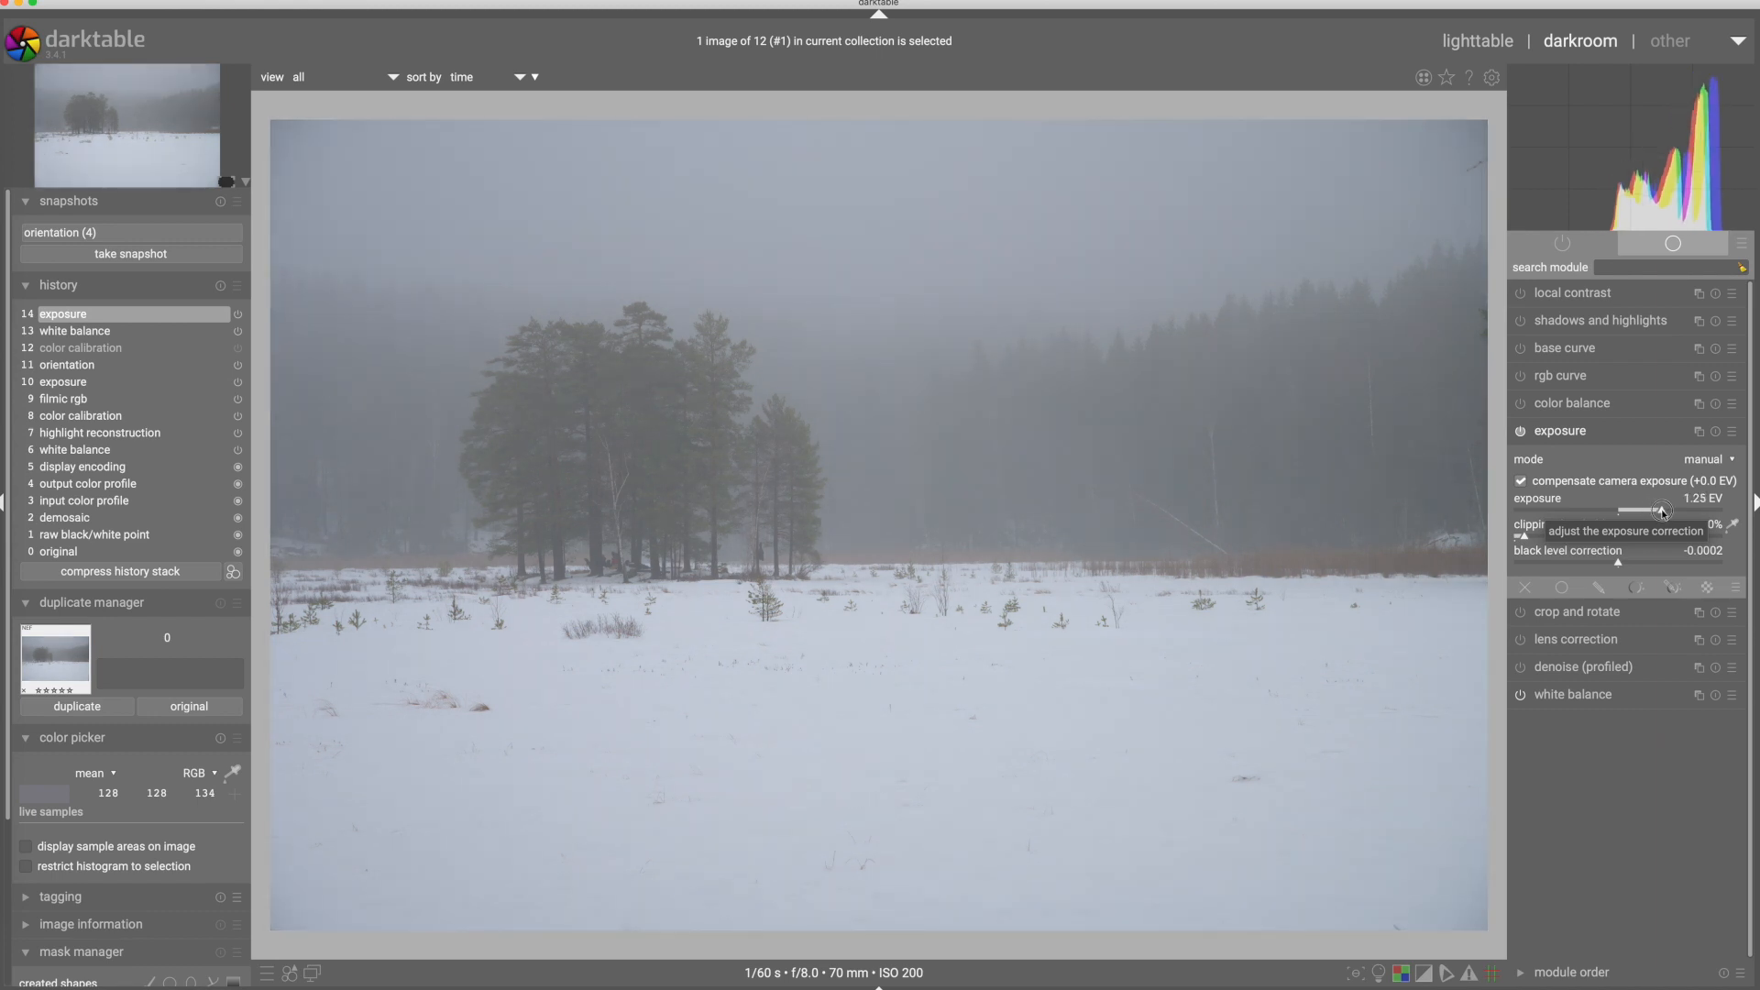
pyautogui.moveTo(1662, 512); pyautogui.dragTo(1674, 513)
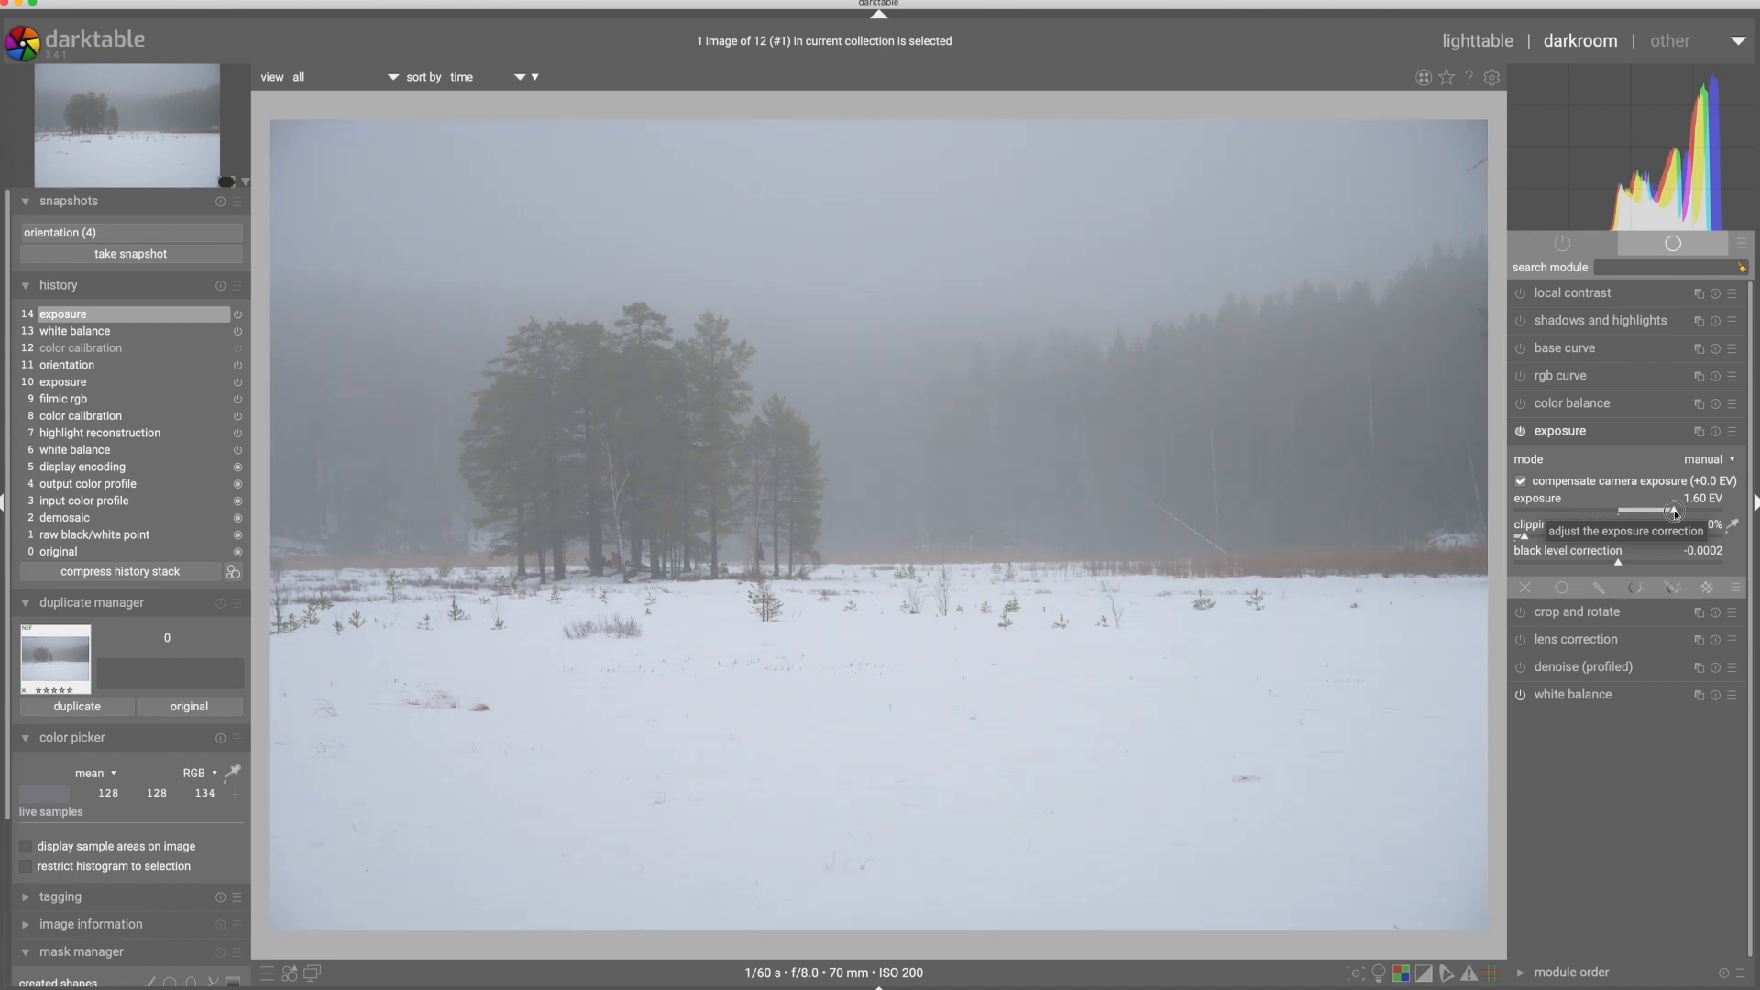
pyautogui.moveTo(1674, 513); pyautogui.dragTo(1673, 514)
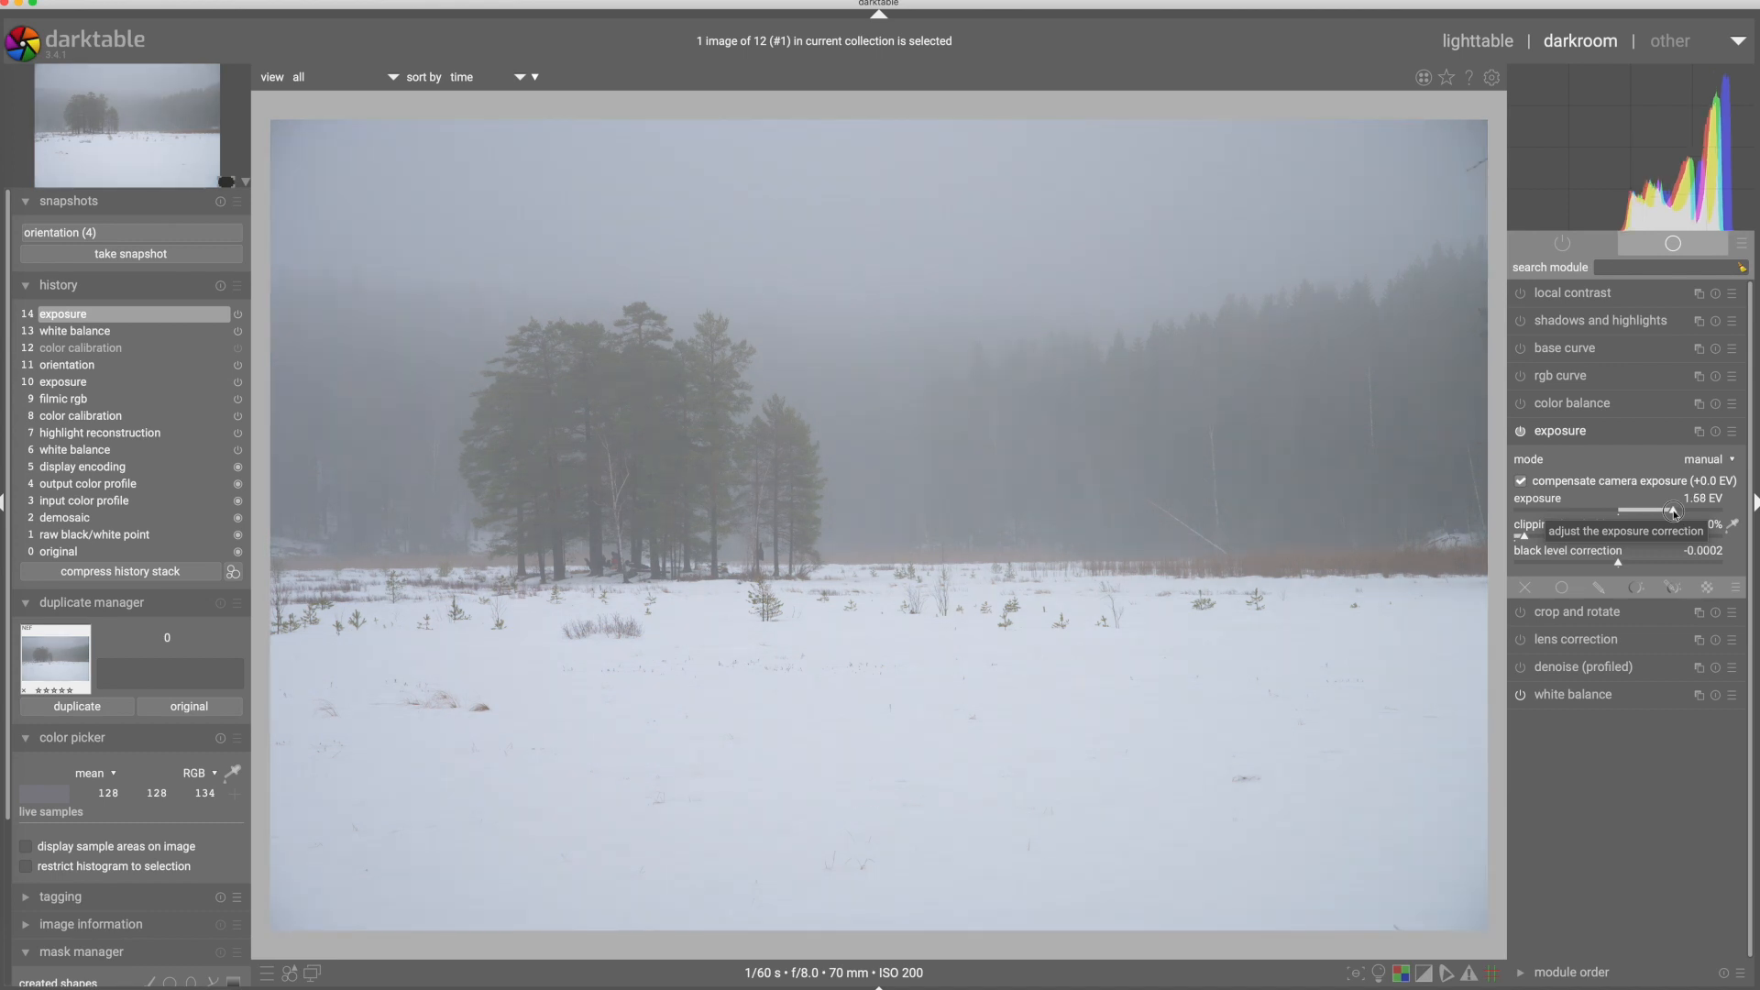
pyautogui.moveTo(1673, 513); pyautogui.dragTo(1618, 515)
pyautogui.scroll(-15, 1606, 515)
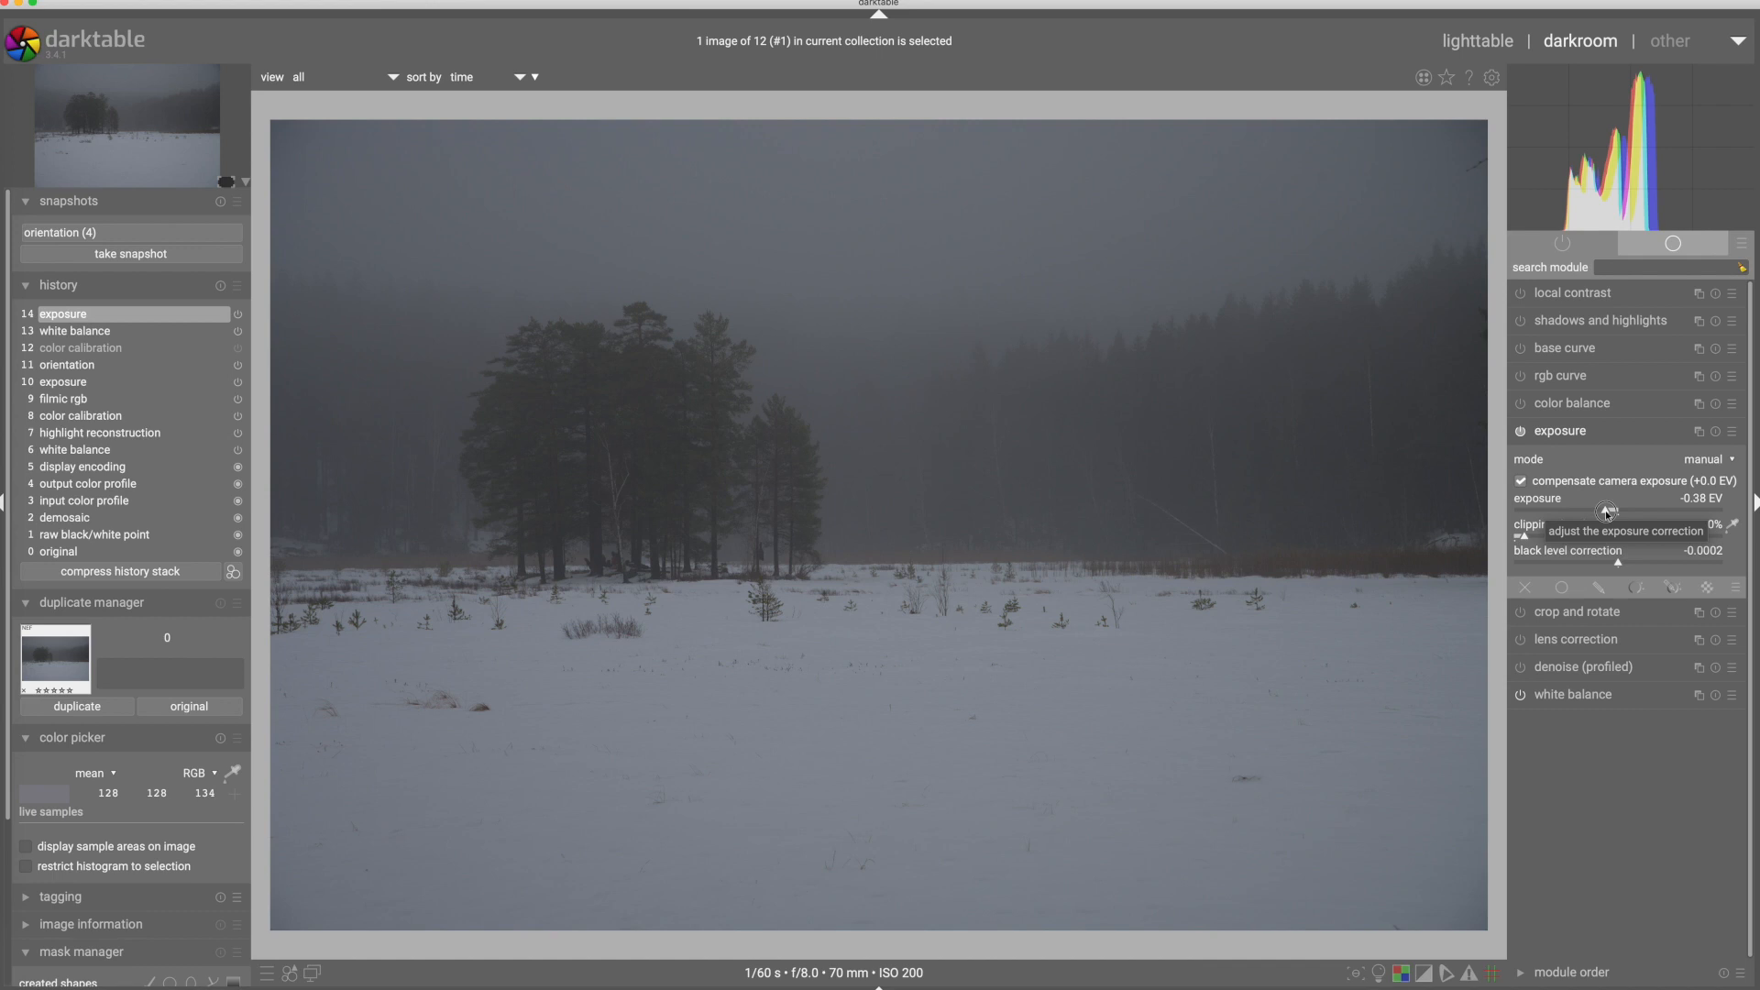
pyautogui.moveTo(1606, 513); pyautogui.dragTo(1660, 512)
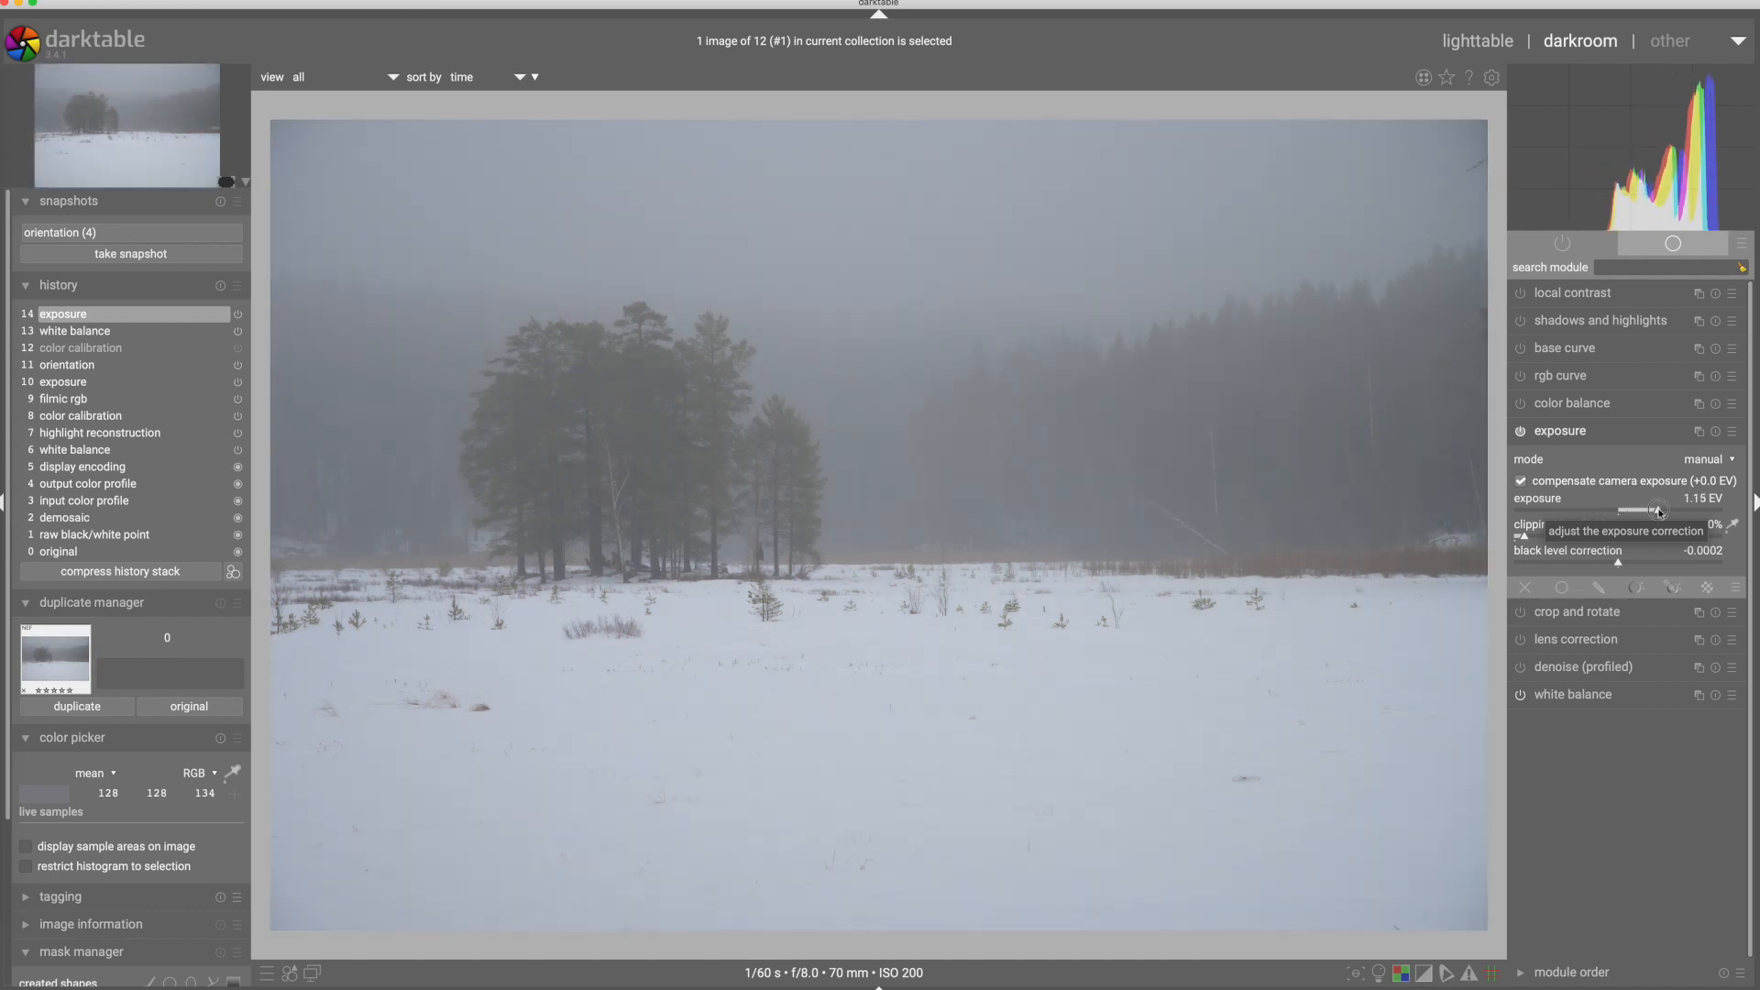
pyautogui.moveTo(1660, 512); pyautogui.dragTo(1667, 511)
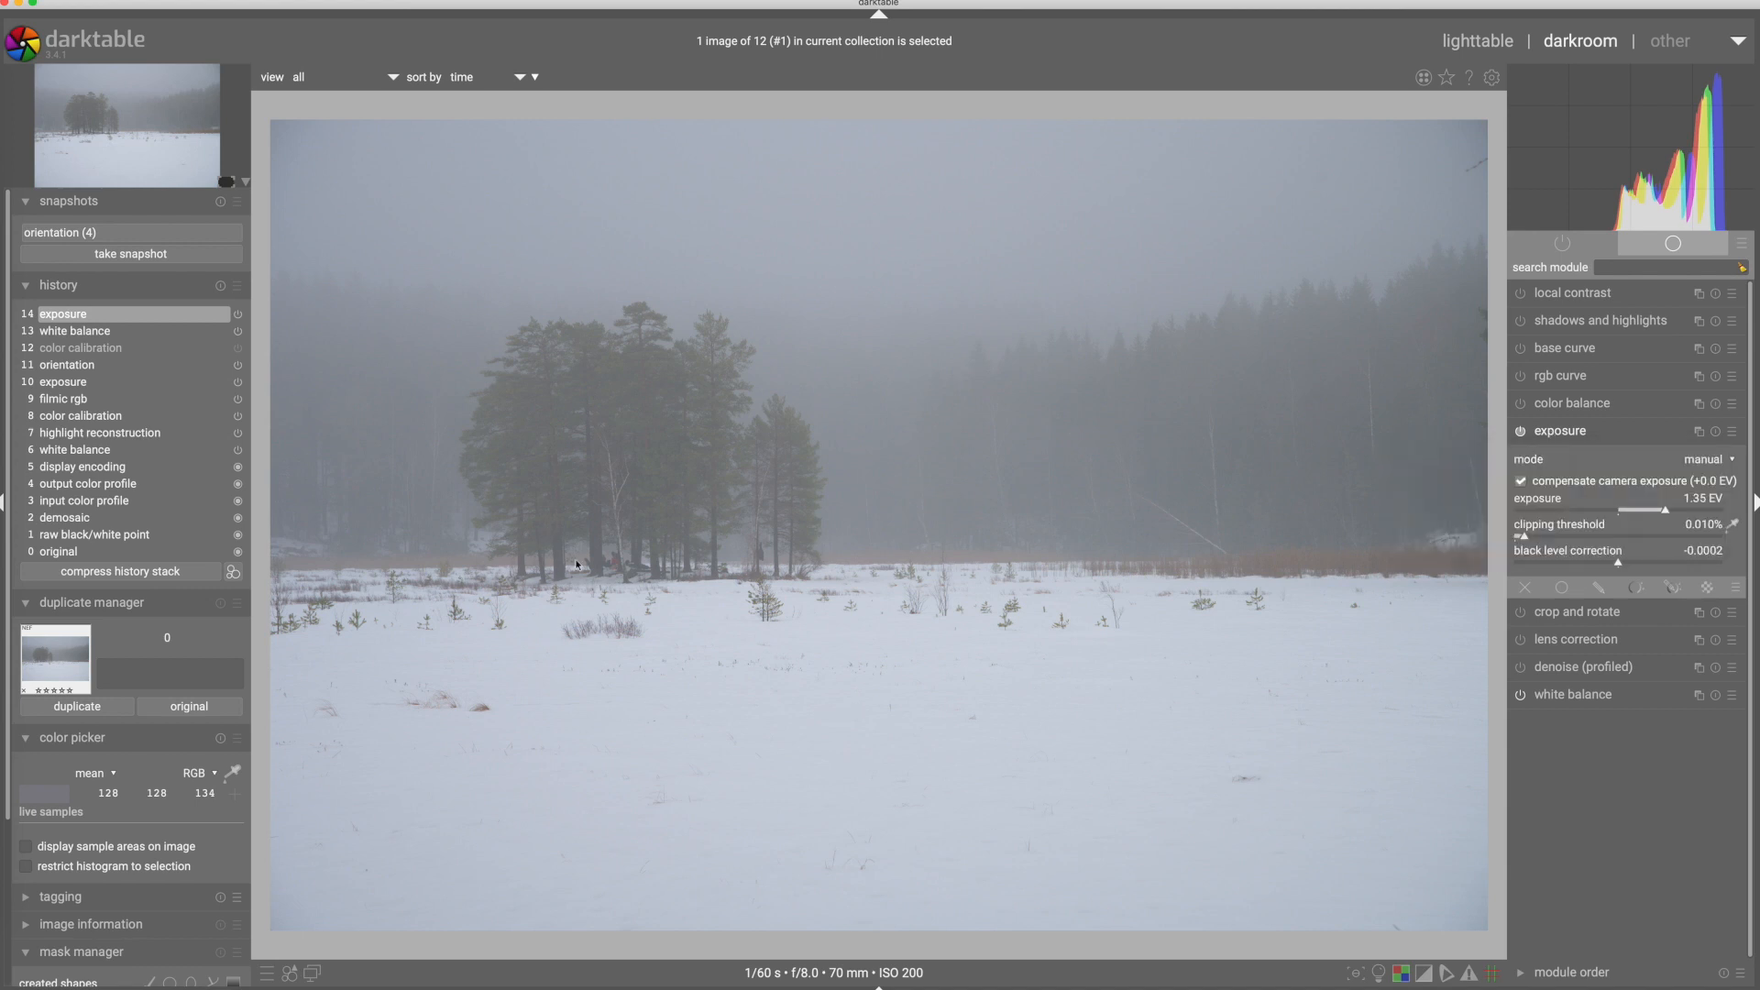
pyautogui.click(1559, 431)
# - Switch the module layout to the Demo: scene-referred_MIN preset and open the filmic rgb settings
pyautogui.click(1673, 243)
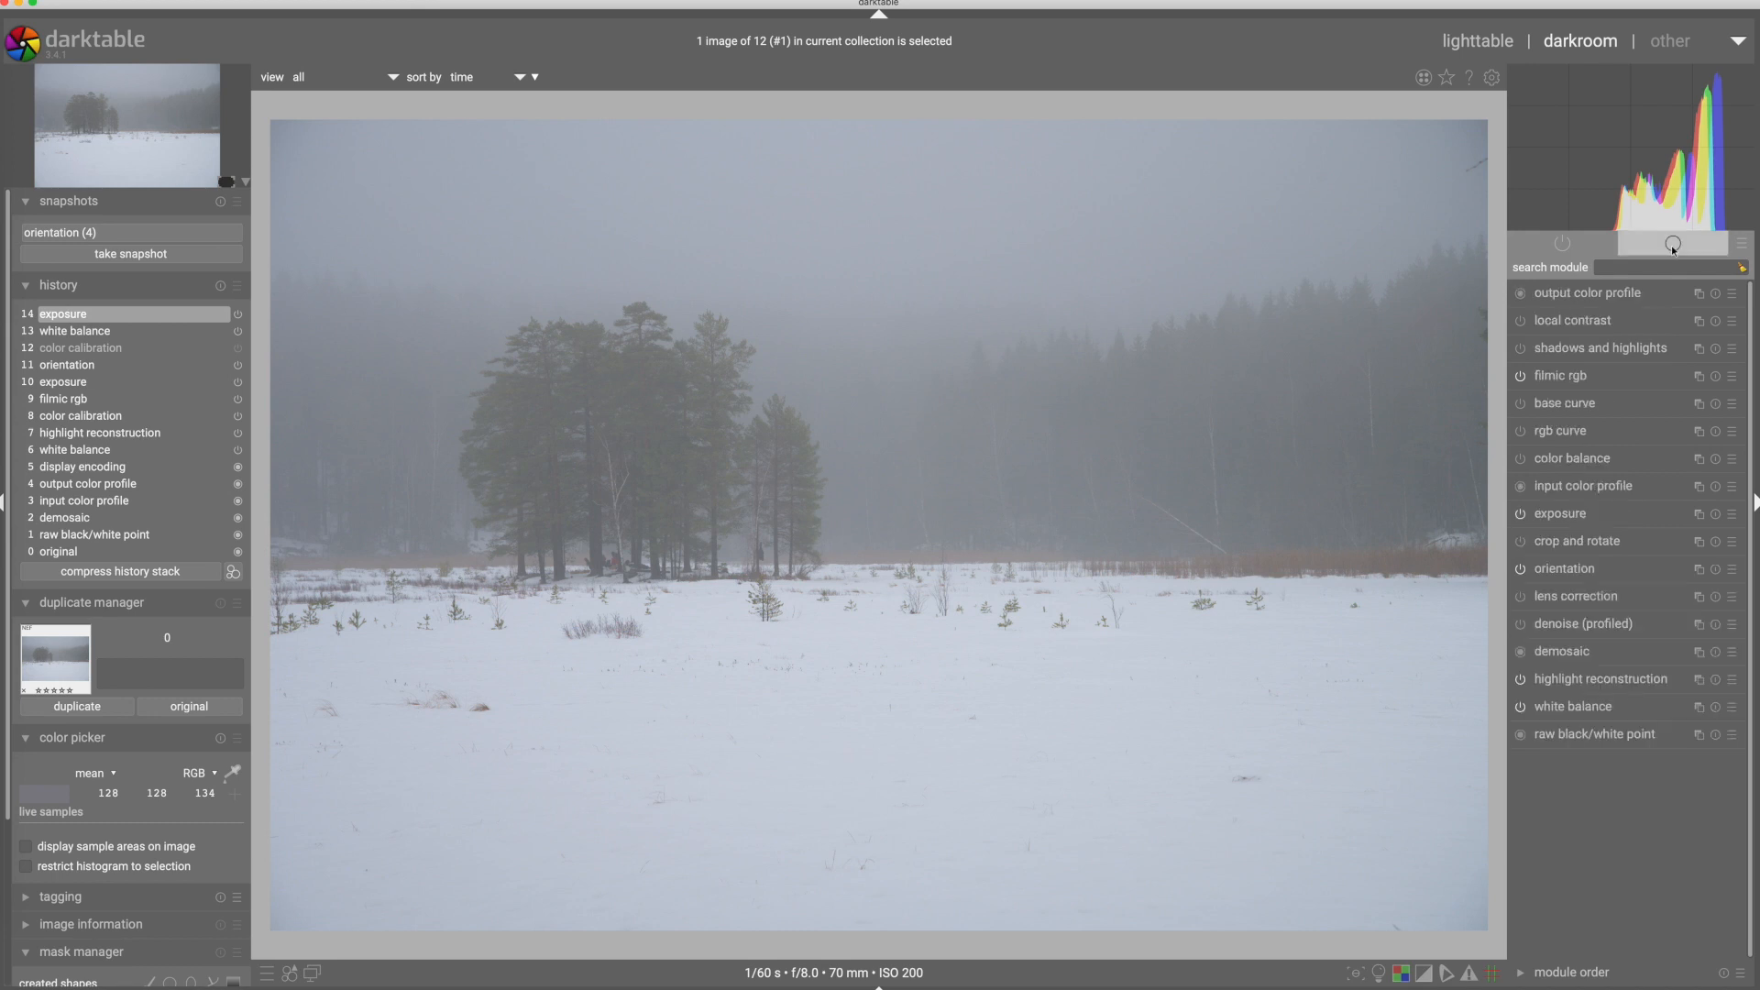
pyautogui.click(1735, 246)
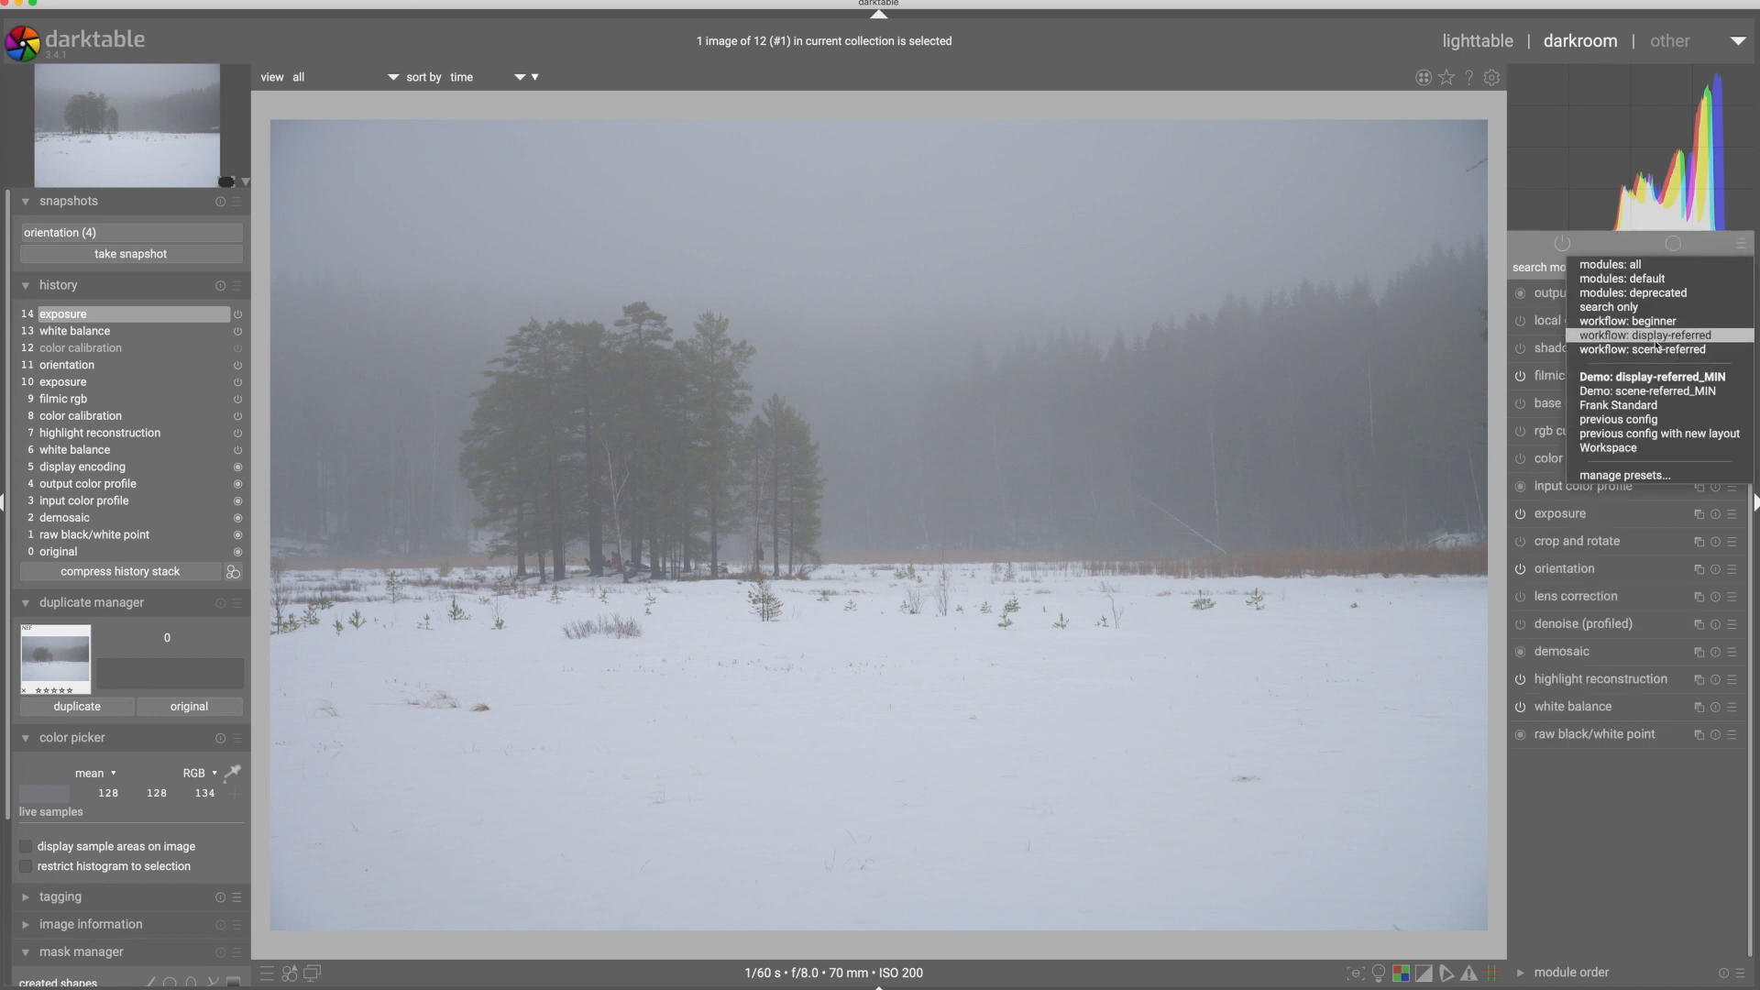
pyautogui.click(1615, 392)
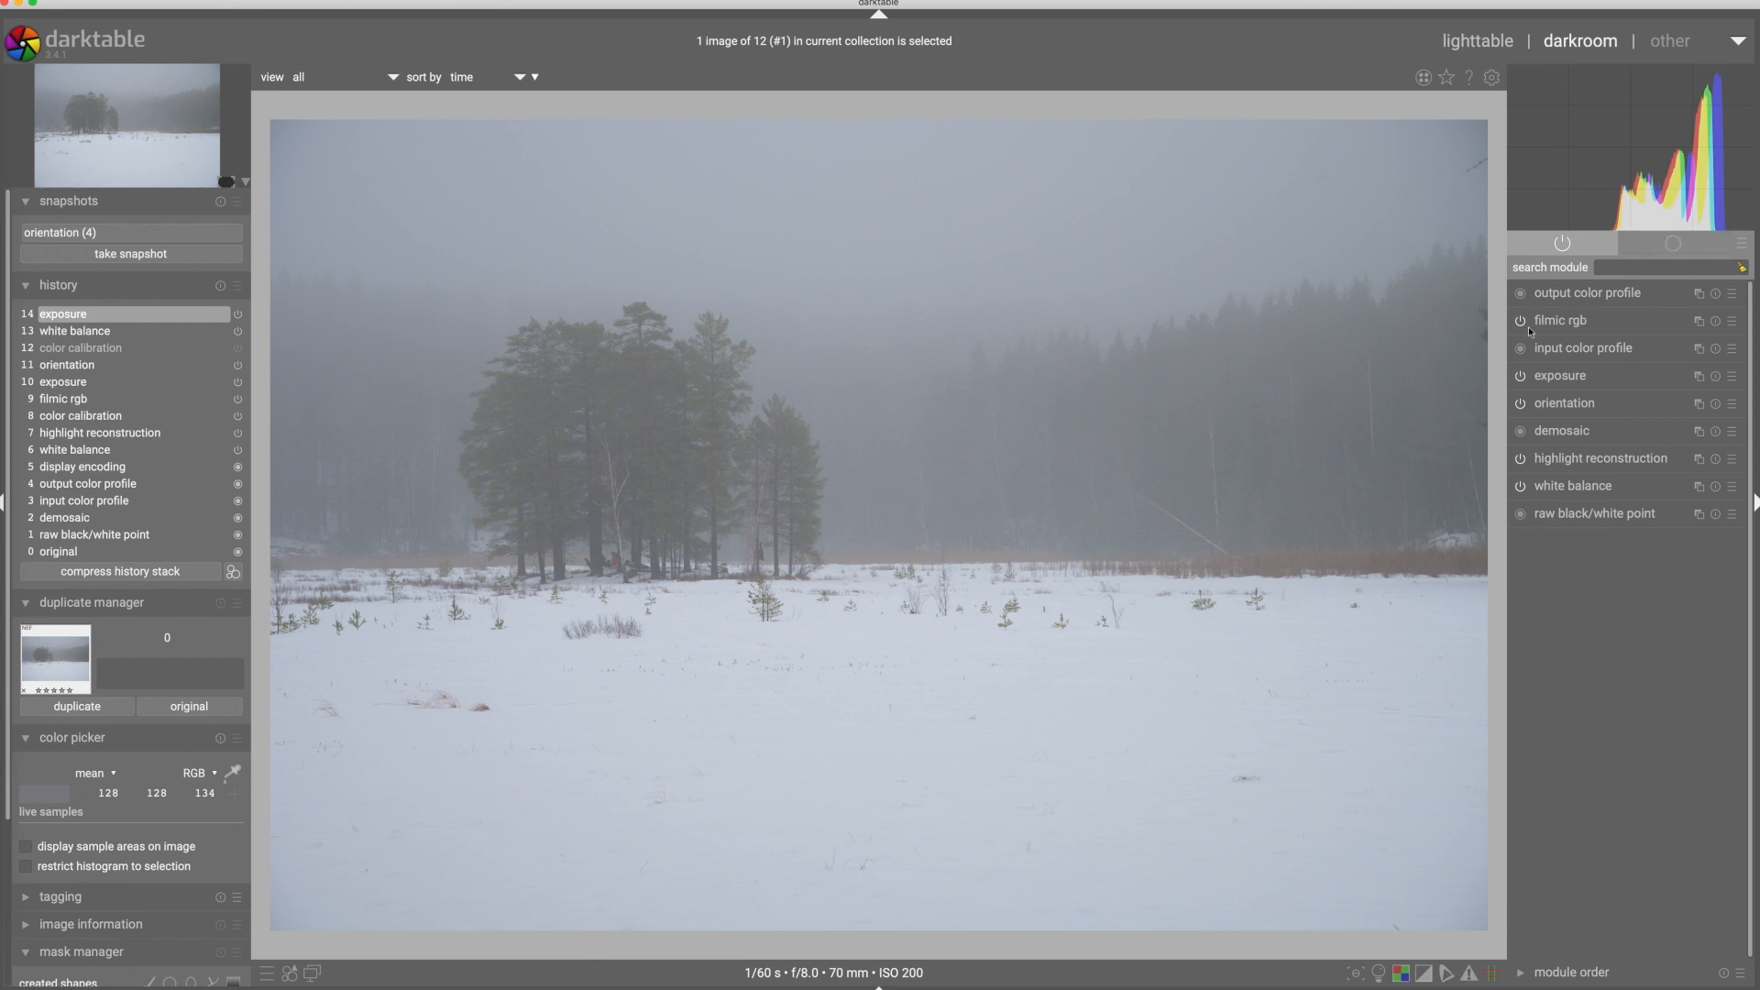
pyautogui.click(1560, 321)
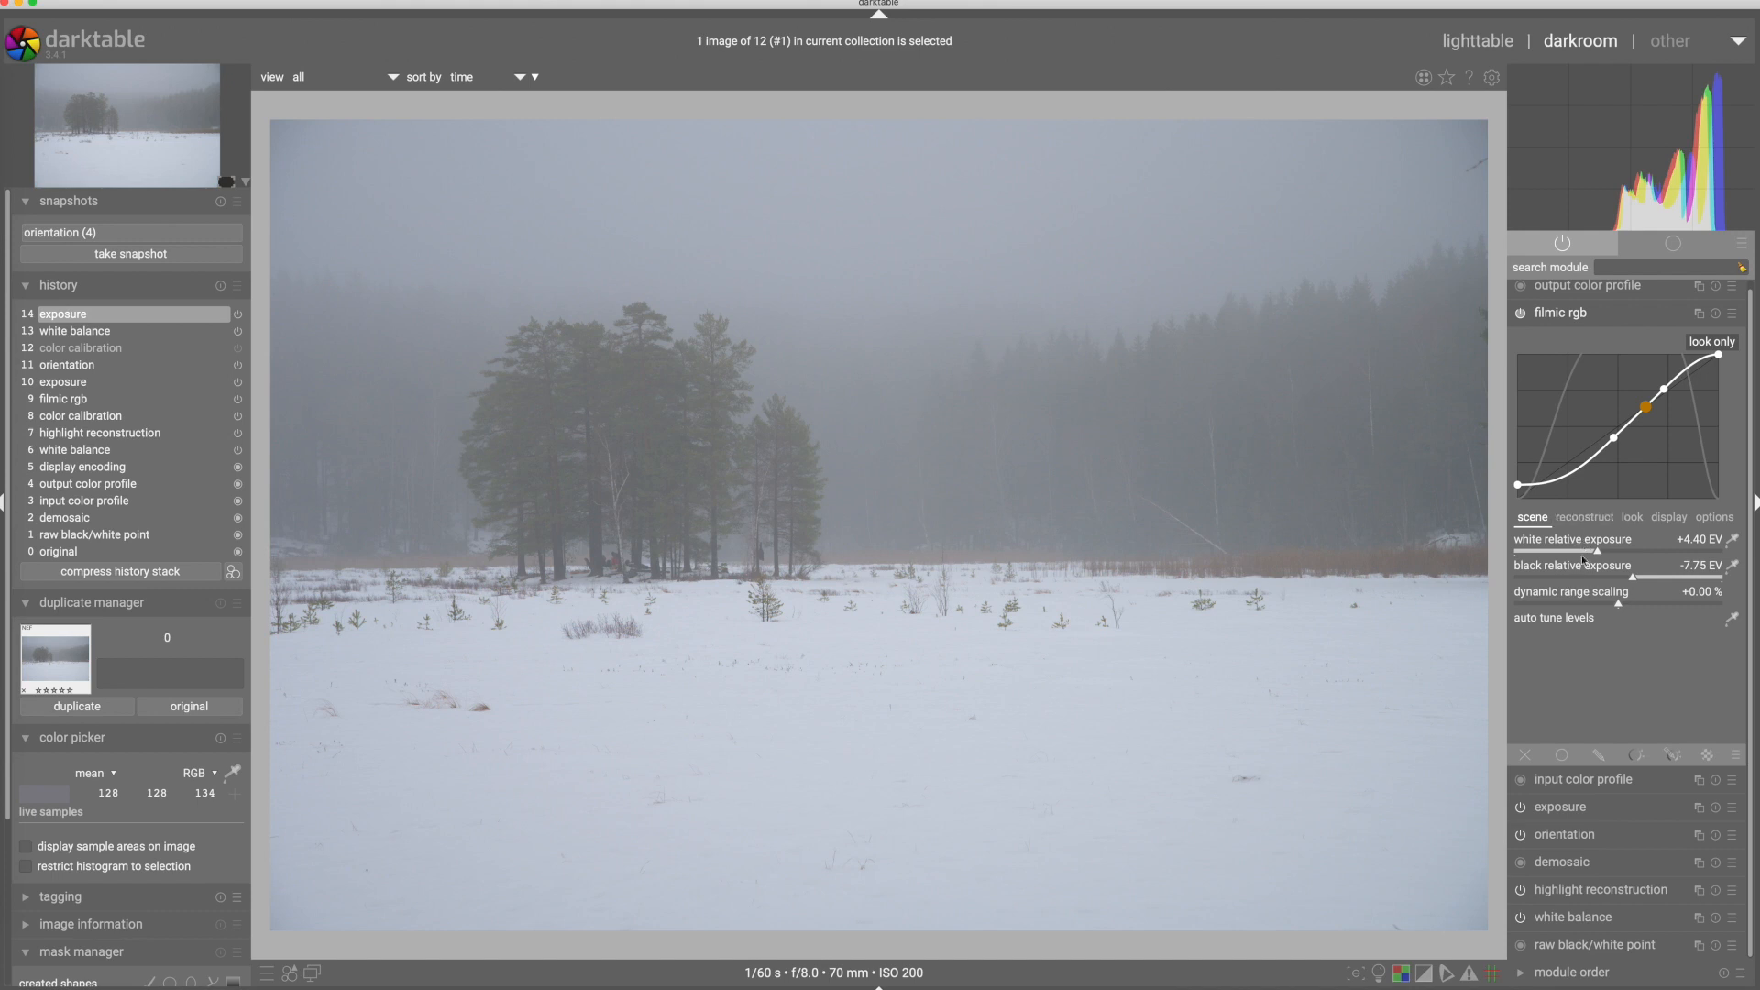
pyautogui.click(1733, 540)
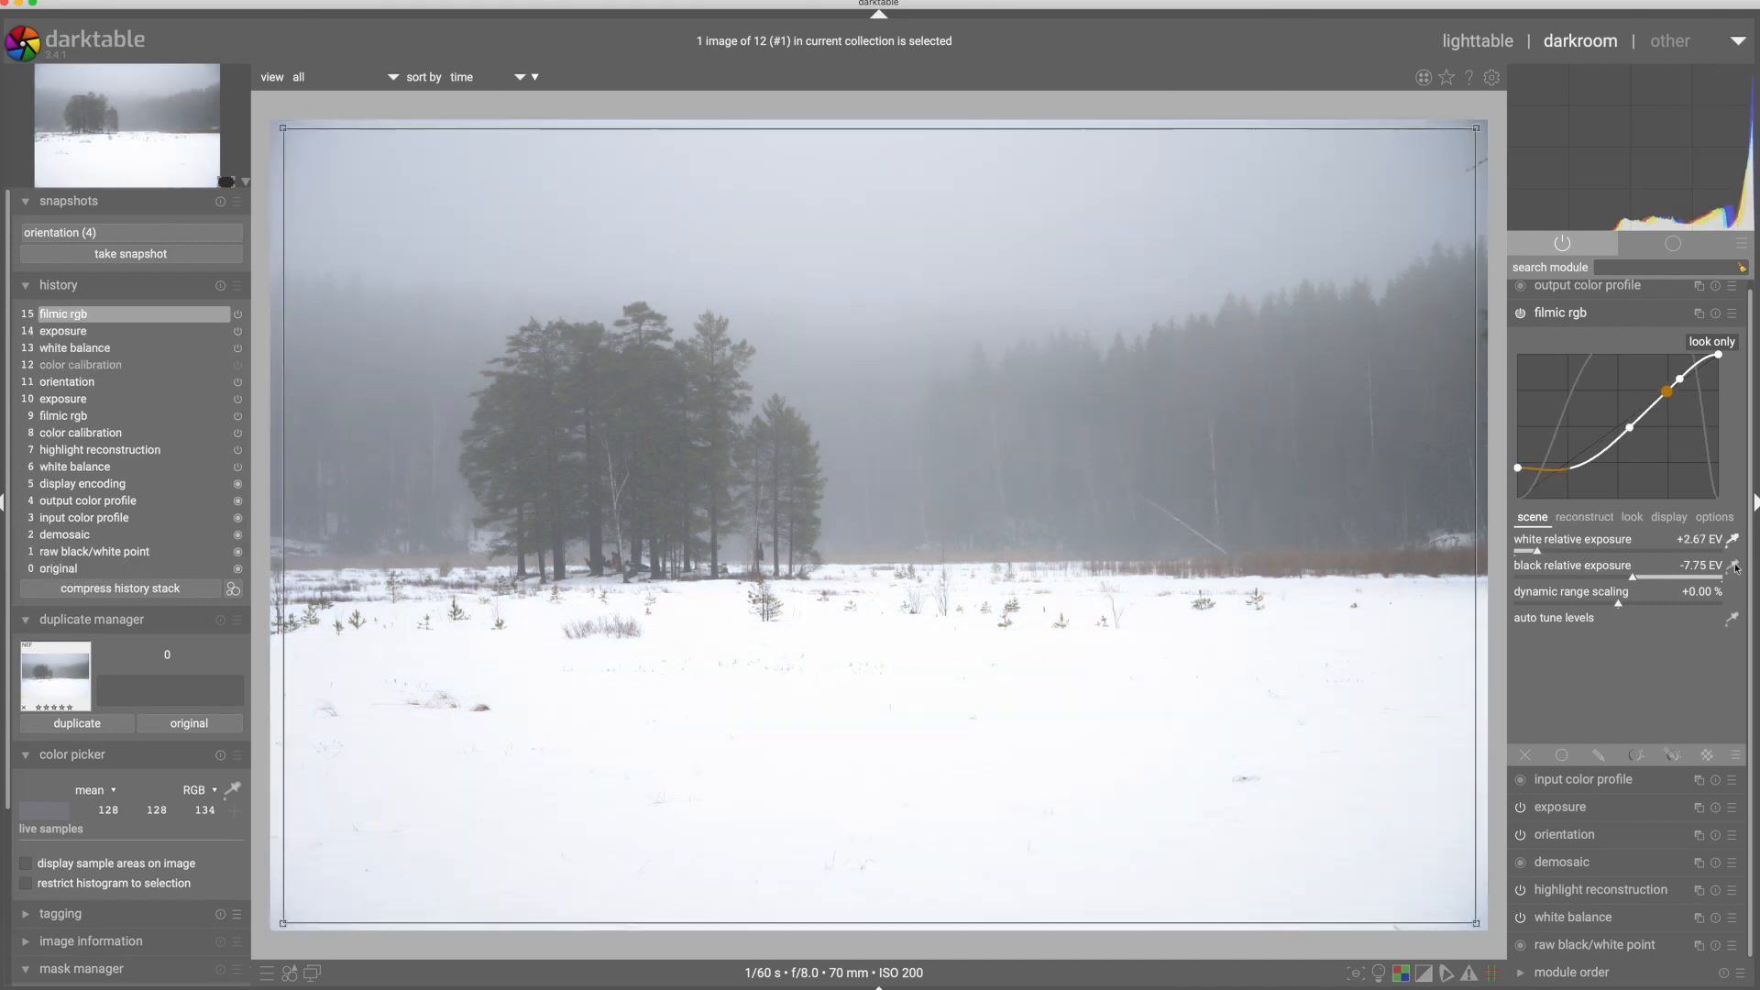
pyautogui.click(1733, 566)
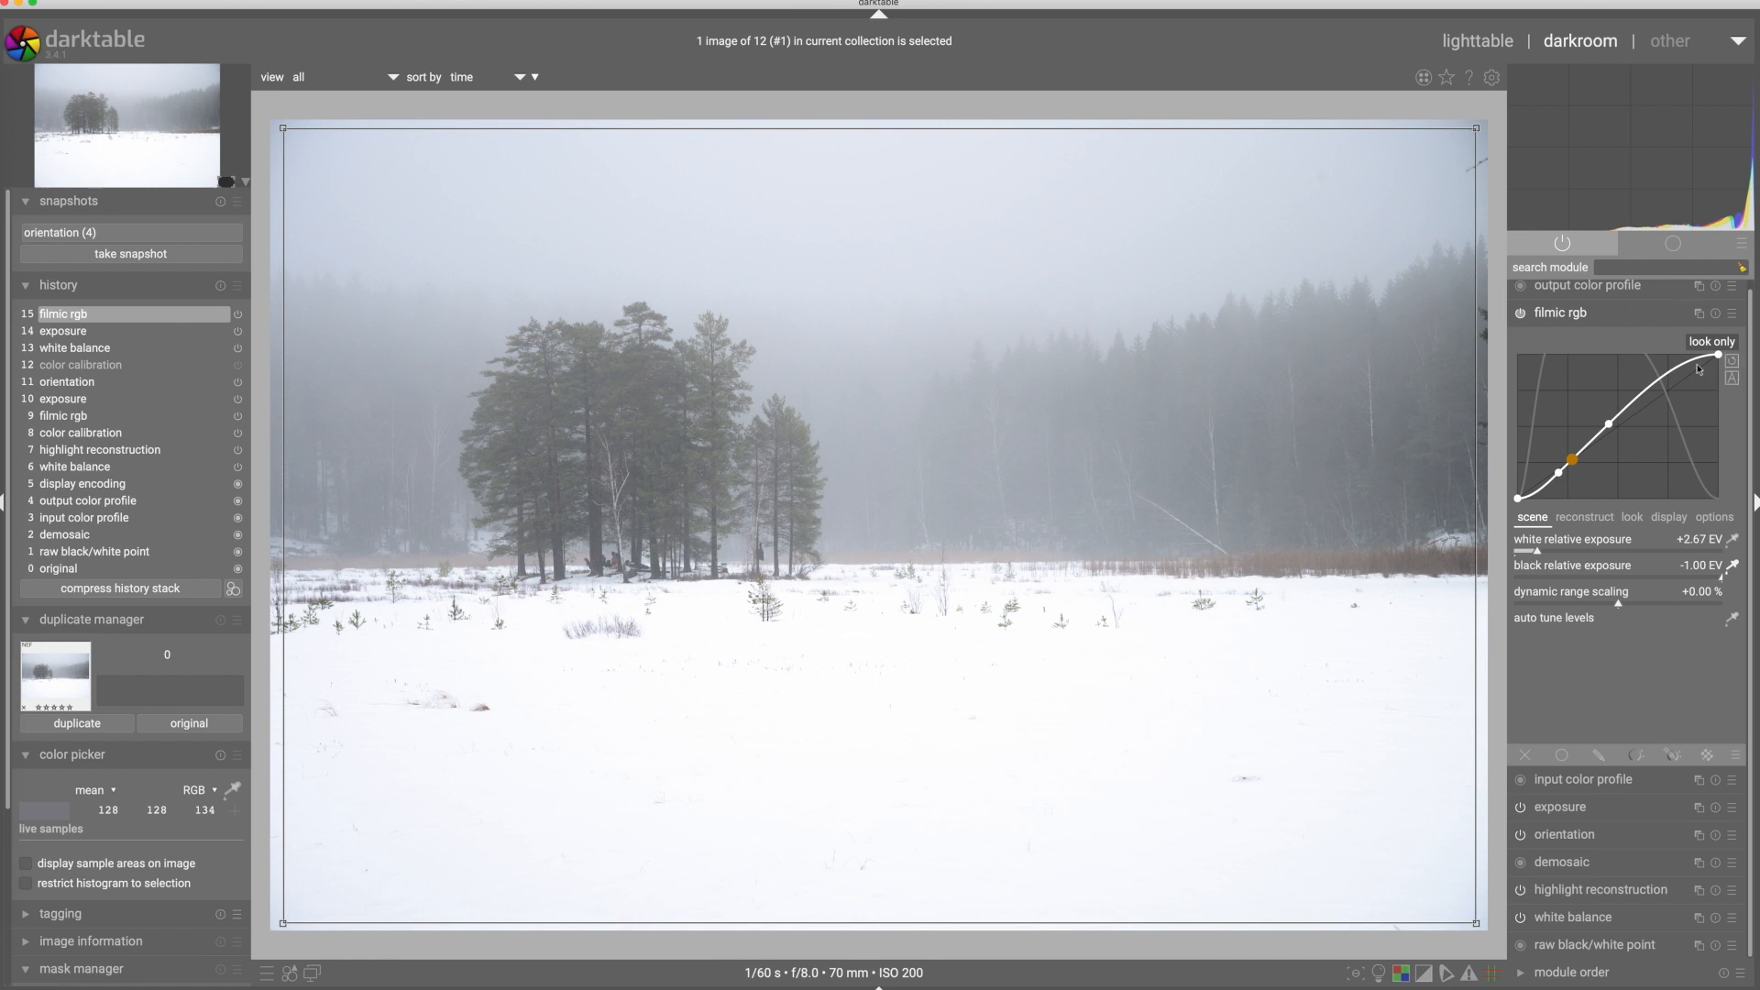
pyautogui.click(1716, 315)
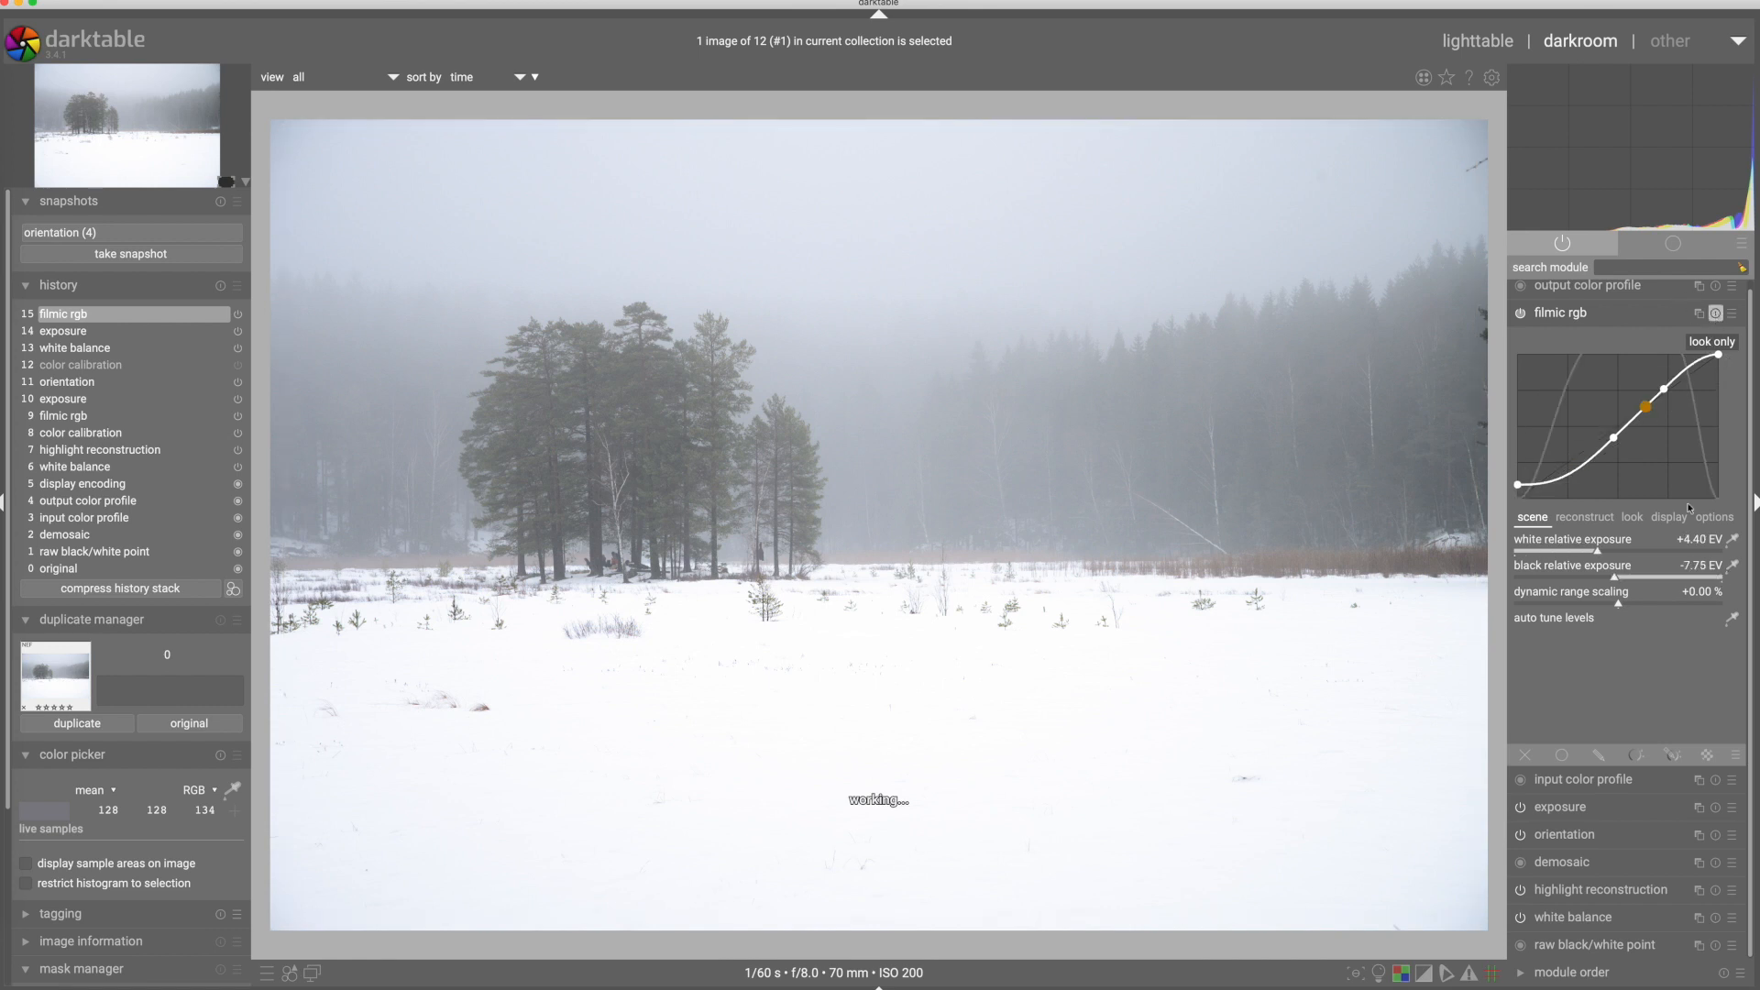
# - Reduce the filmic rgb dynamic range scaling to about -25%
pyautogui.moveTo(1620, 605); pyautogui.dragTo(1579, 605)
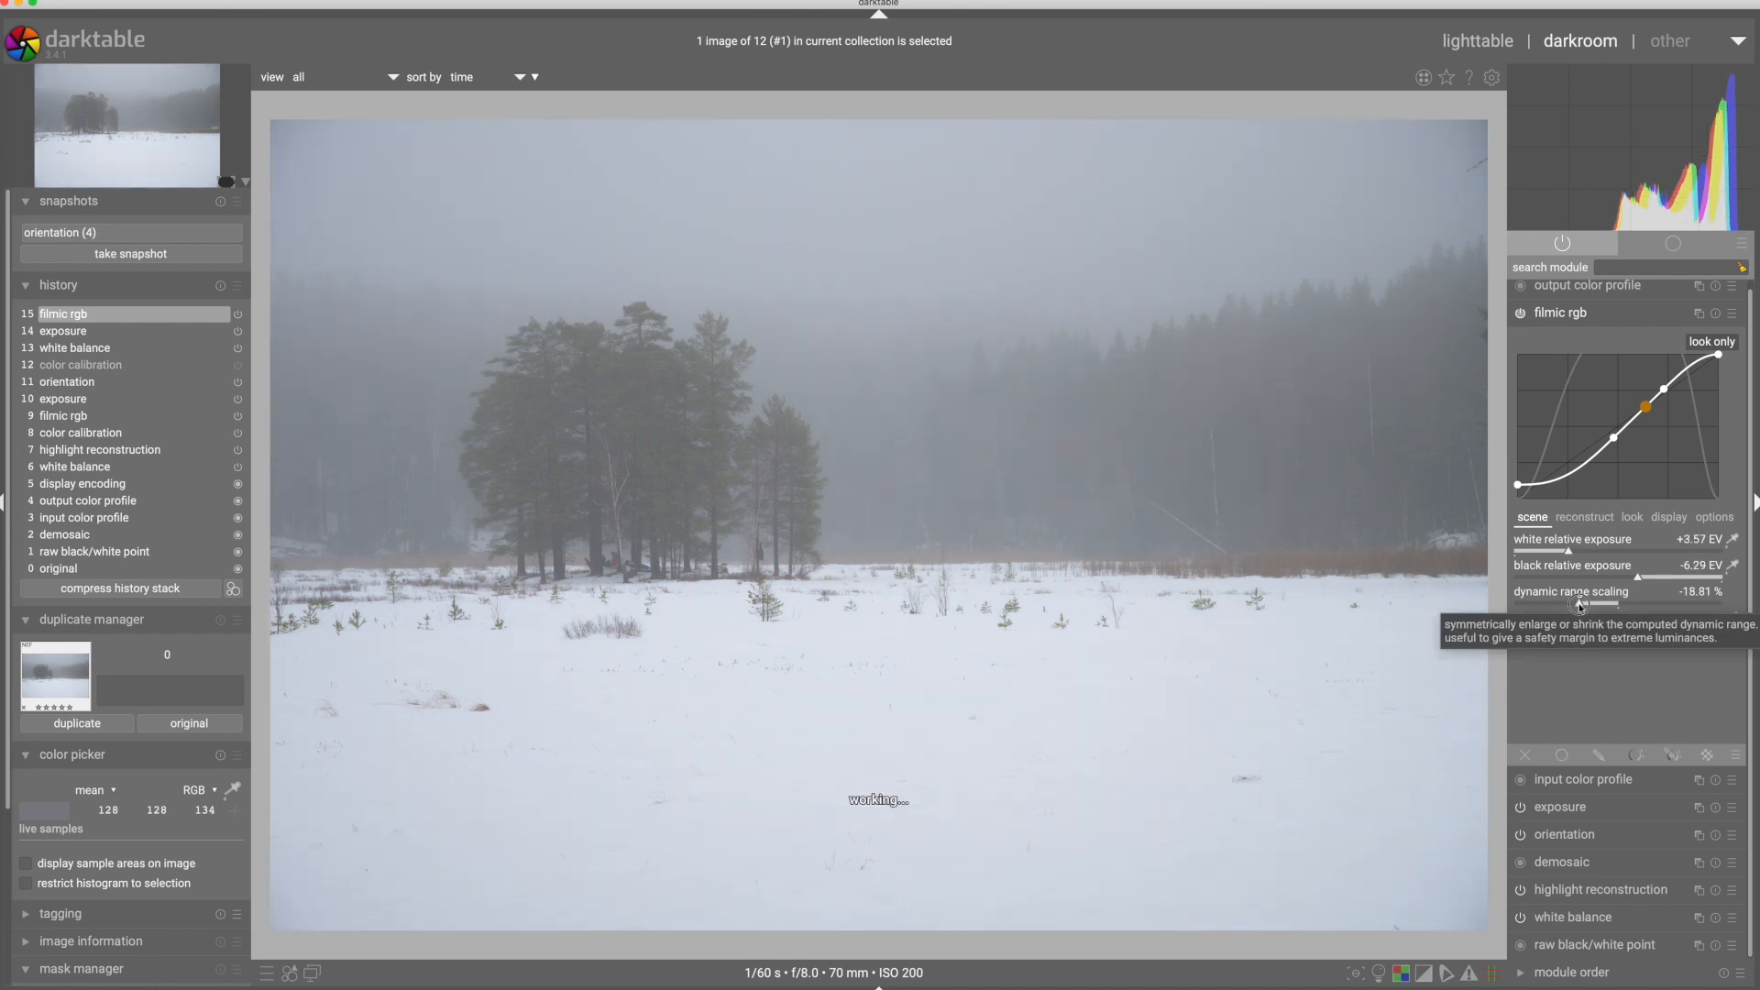
pyautogui.moveTo(1580, 605); pyautogui.dragTo(1567, 606)
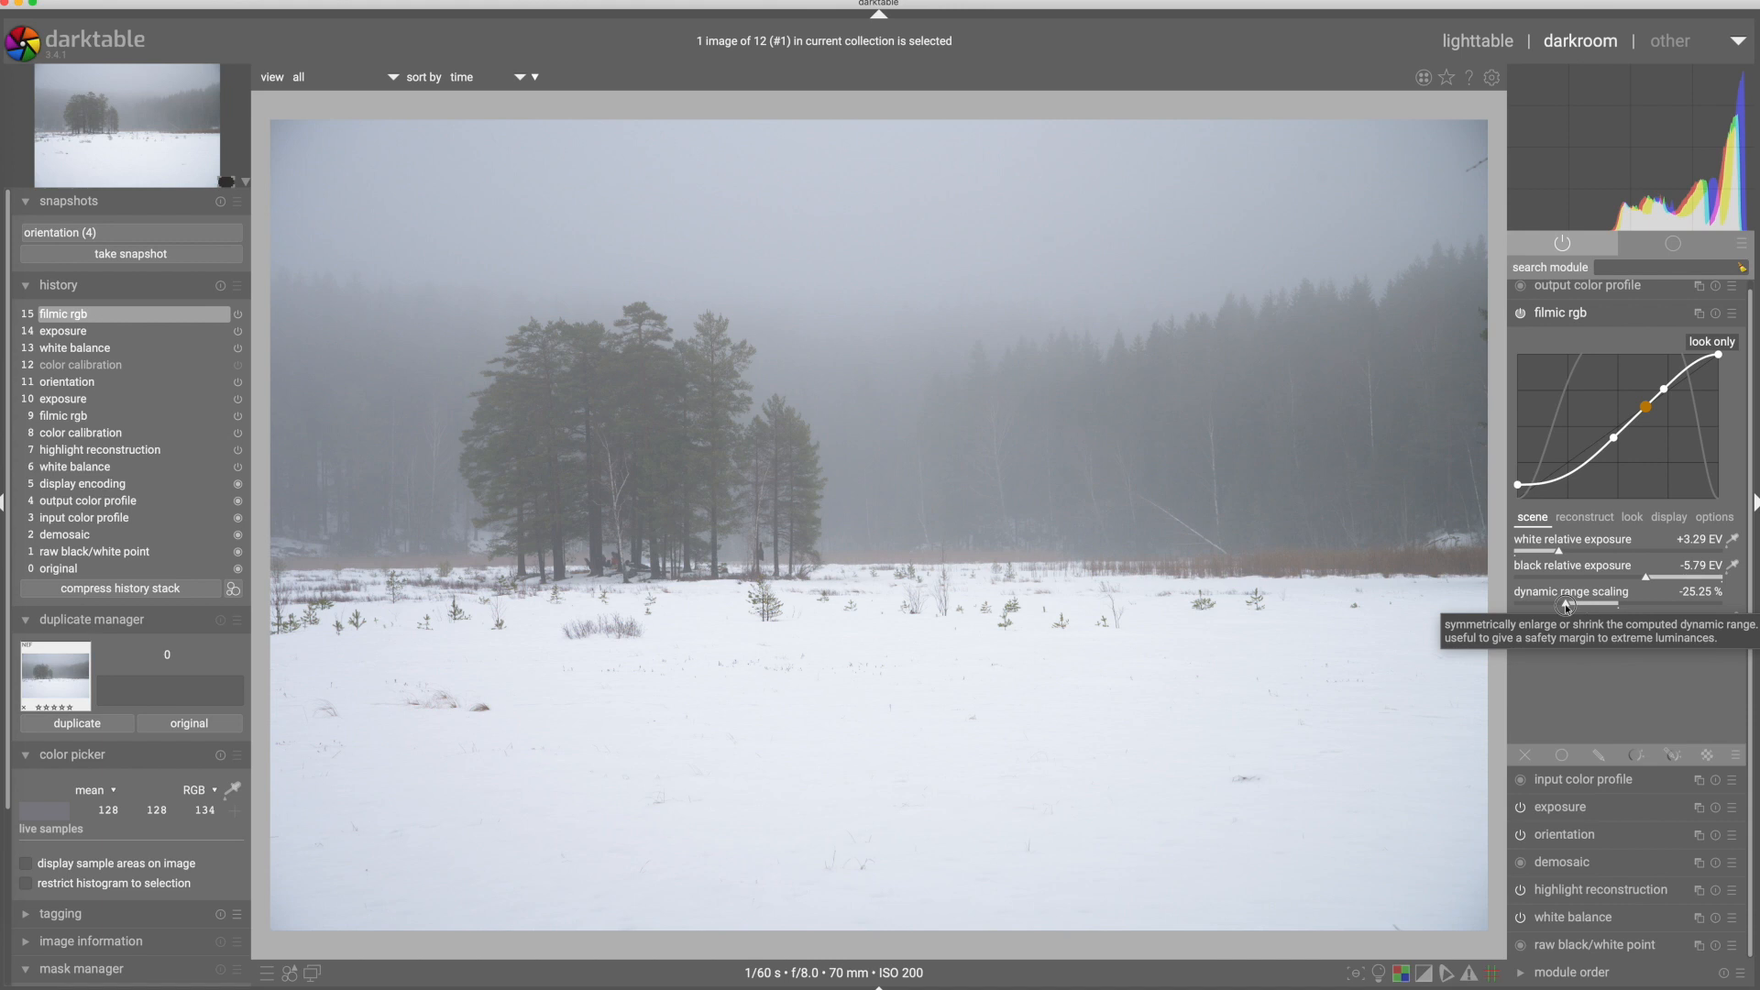
pyautogui.moveTo(1567, 606); pyautogui.dragTo(1569, 606)
# - Set the filmic rgb look to a contrast of 1.373 and a middle tones saturation of 2.54%
pyautogui.click(1633, 516)
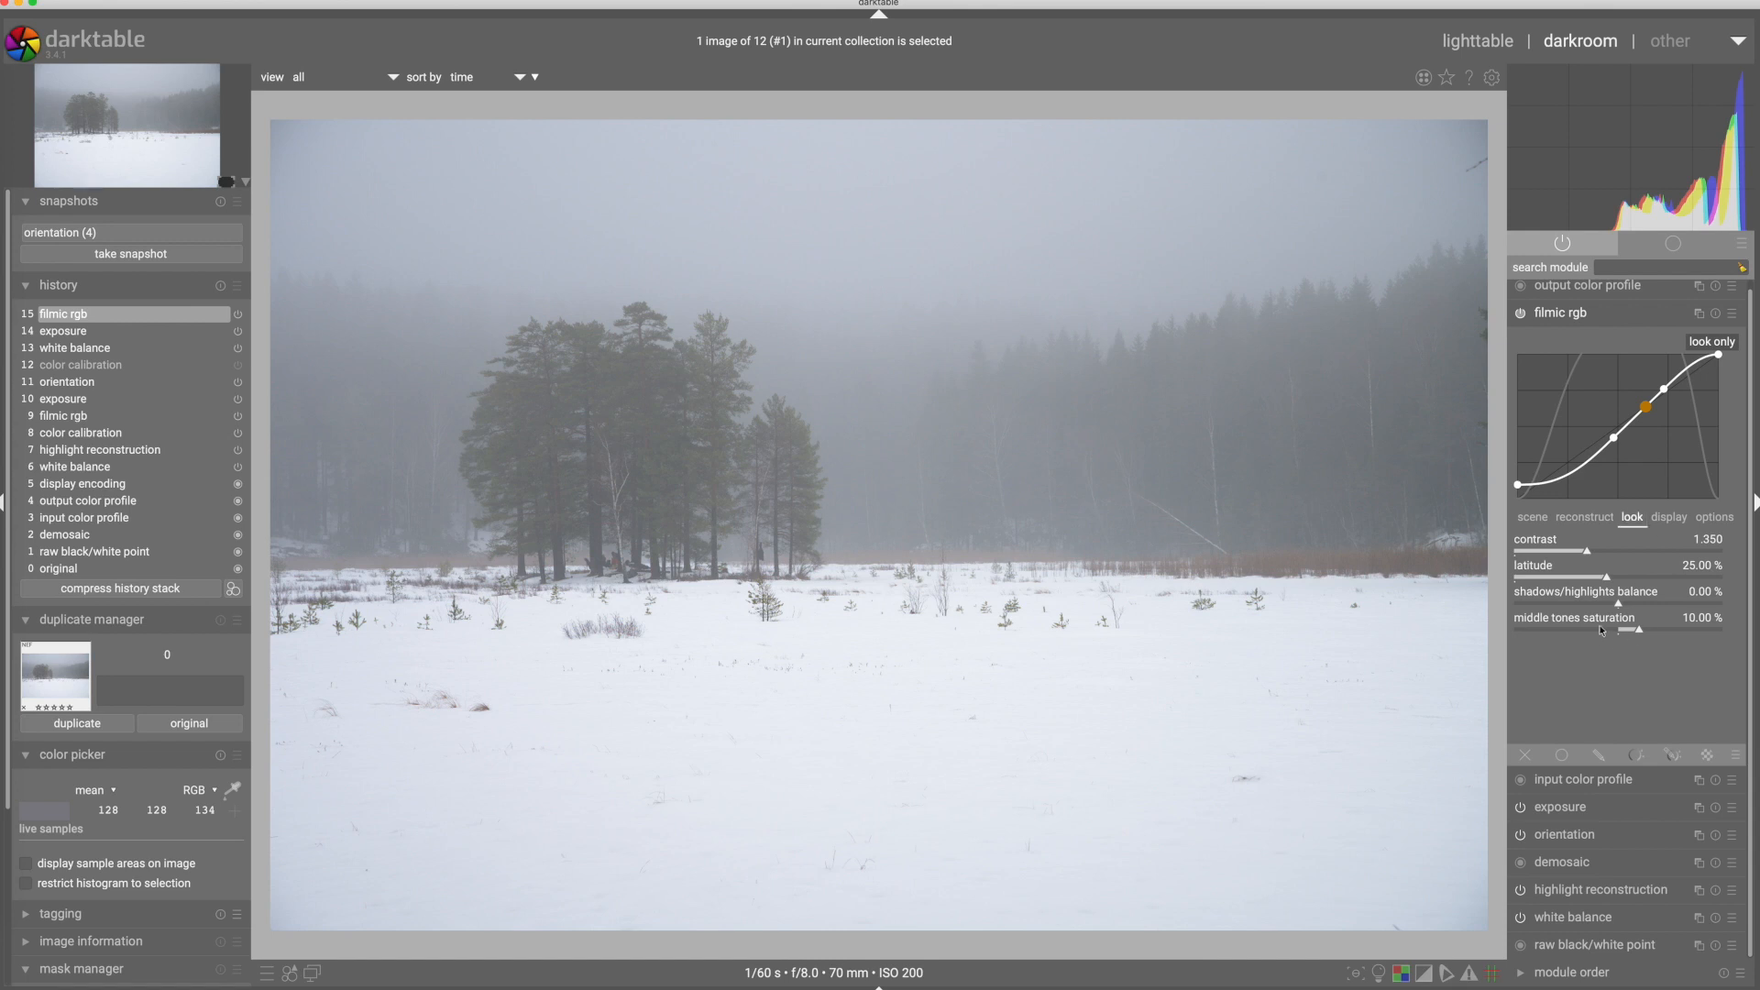
pyautogui.moveTo(1589, 555); pyautogui.dragTo(1673, 554)
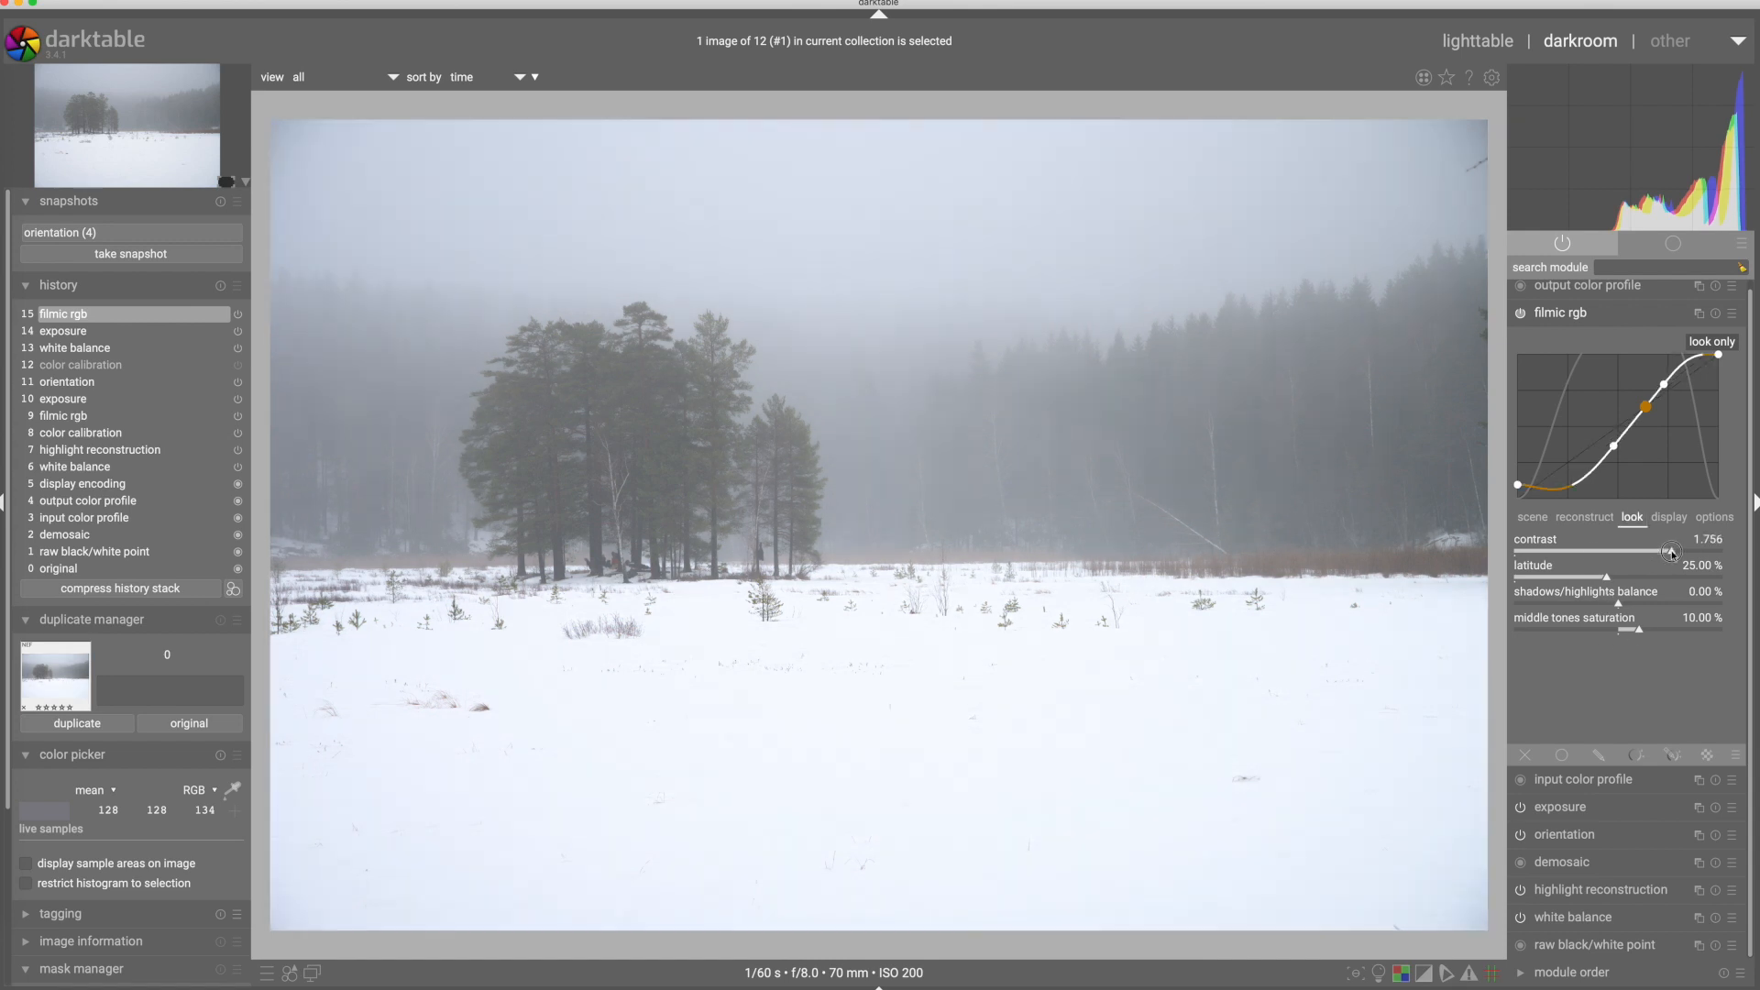
pyautogui.moveTo(1672, 554); pyautogui.dragTo(1590, 551)
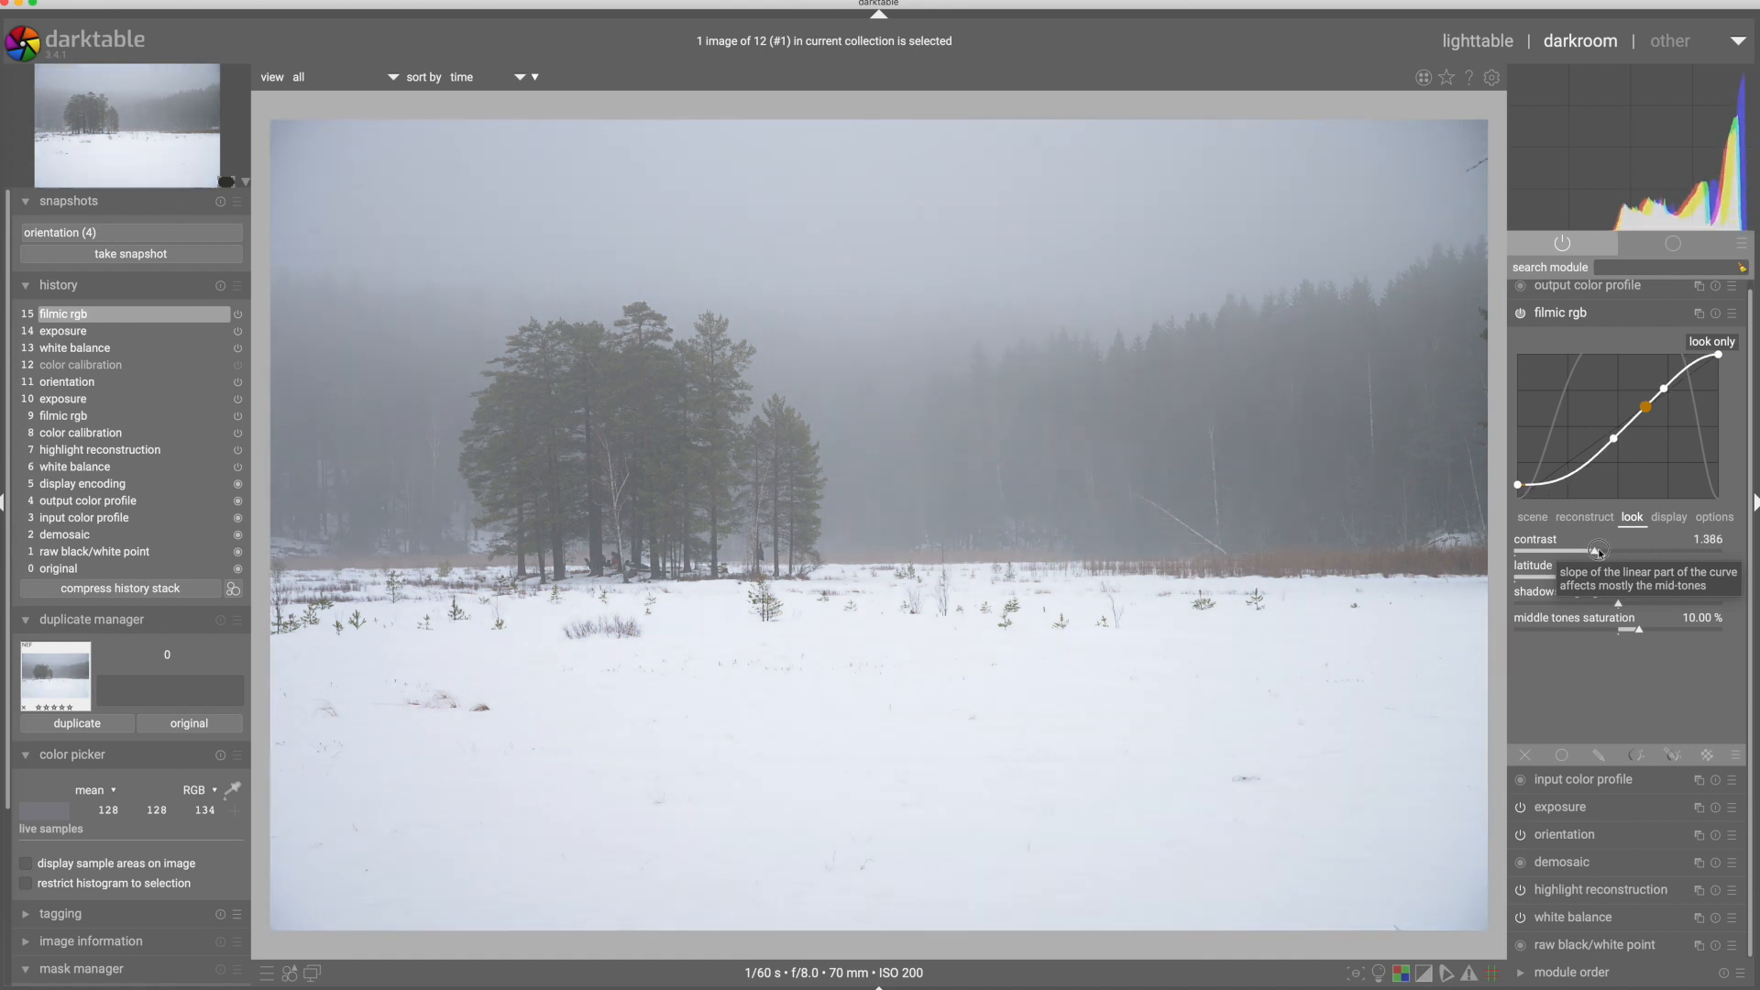
pyautogui.moveTo(1599, 551); pyautogui.dragTo(1591, 553)
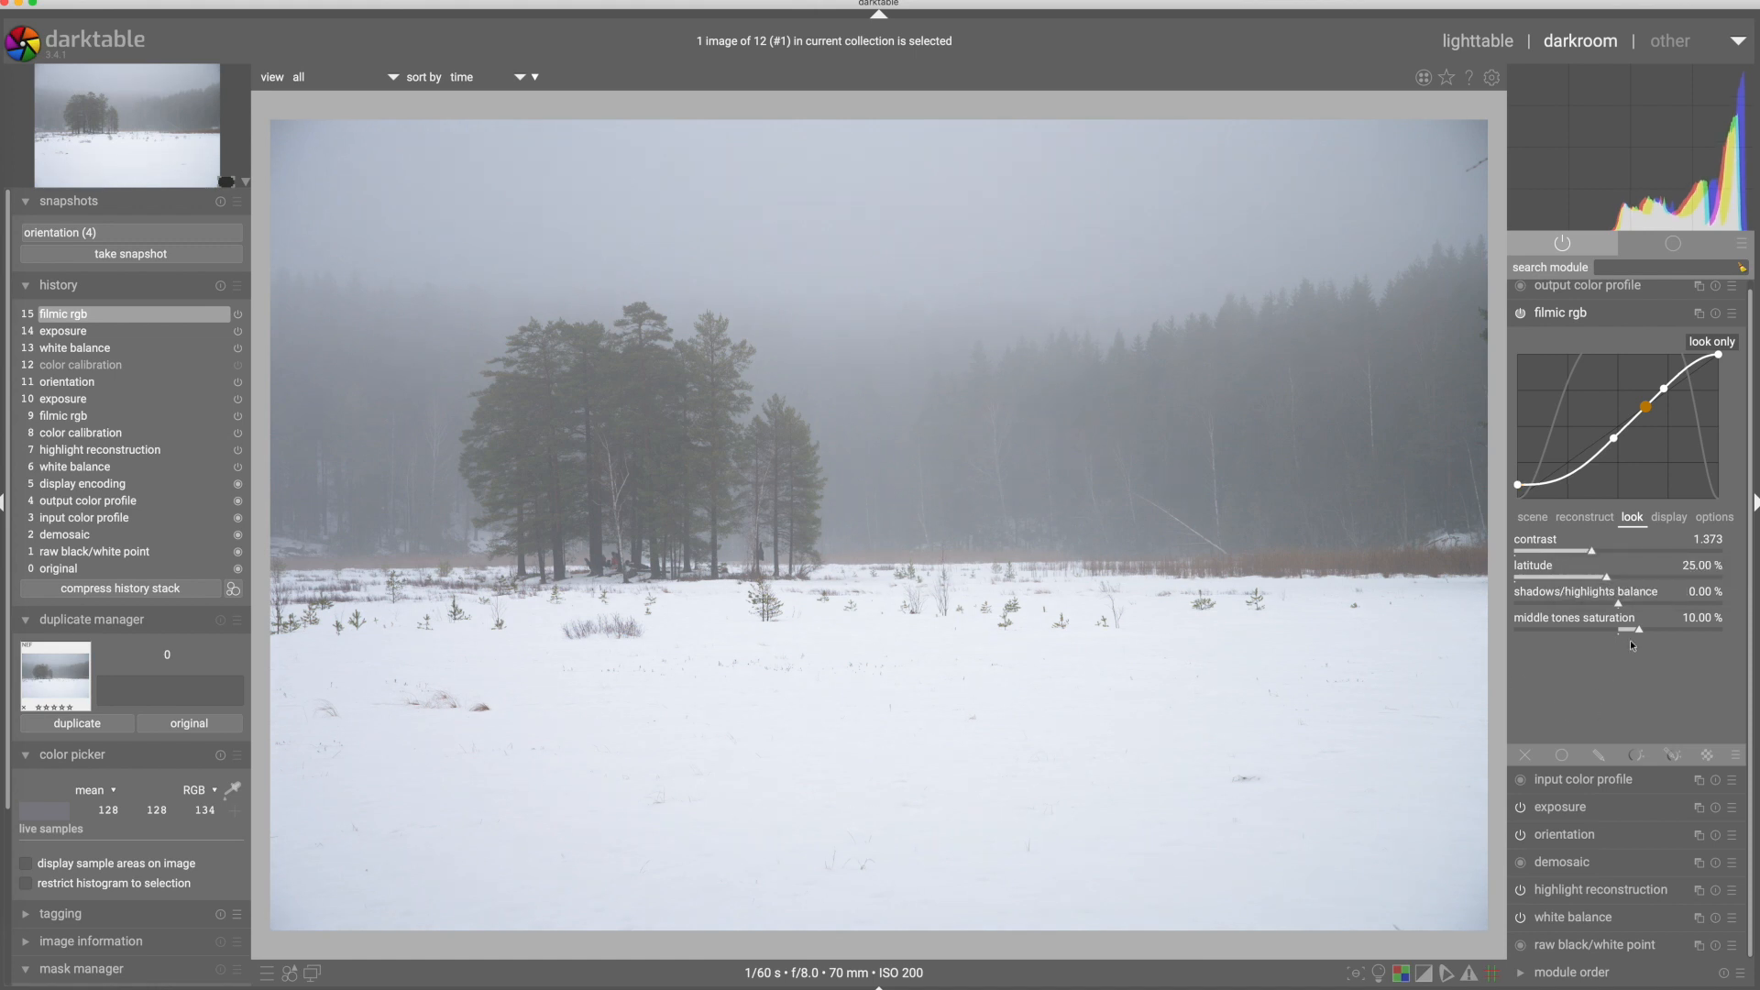
pyautogui.moveTo(1640, 632); pyautogui.dragTo(1634, 630)
pyautogui.moveTo(1635, 632); pyautogui.dragTo(1589, 630)
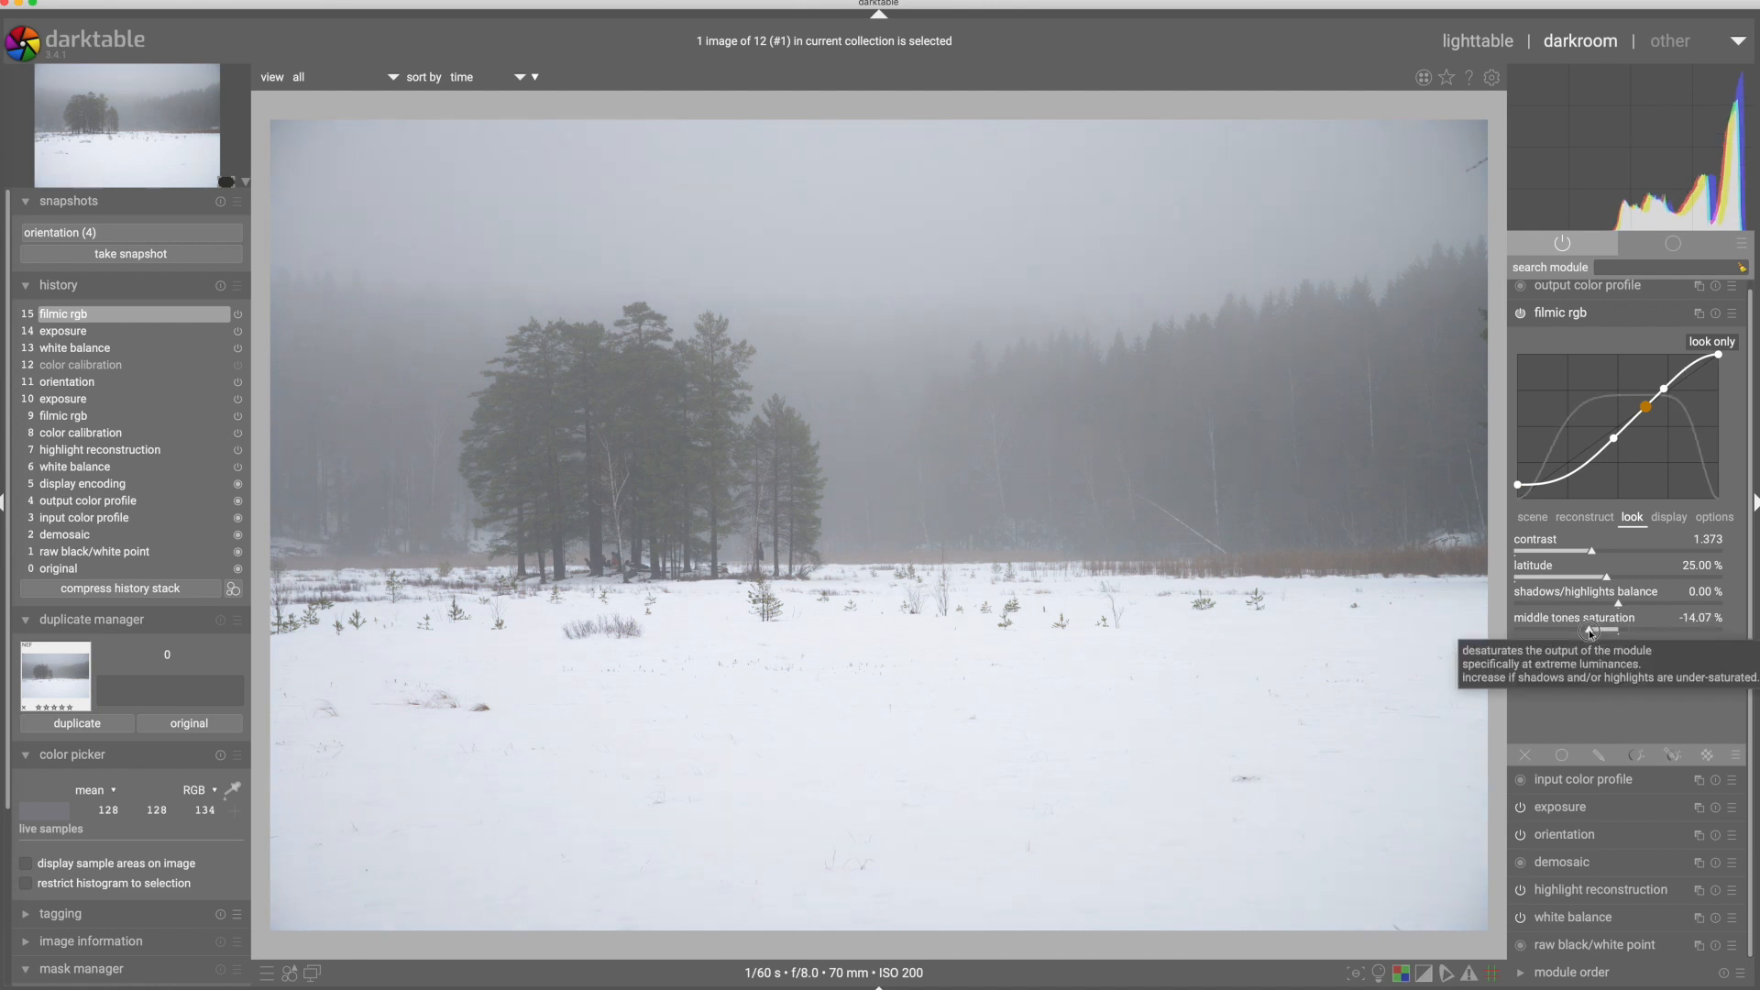
pyautogui.moveTo(1589, 630); pyautogui.dragTo(1625, 631)
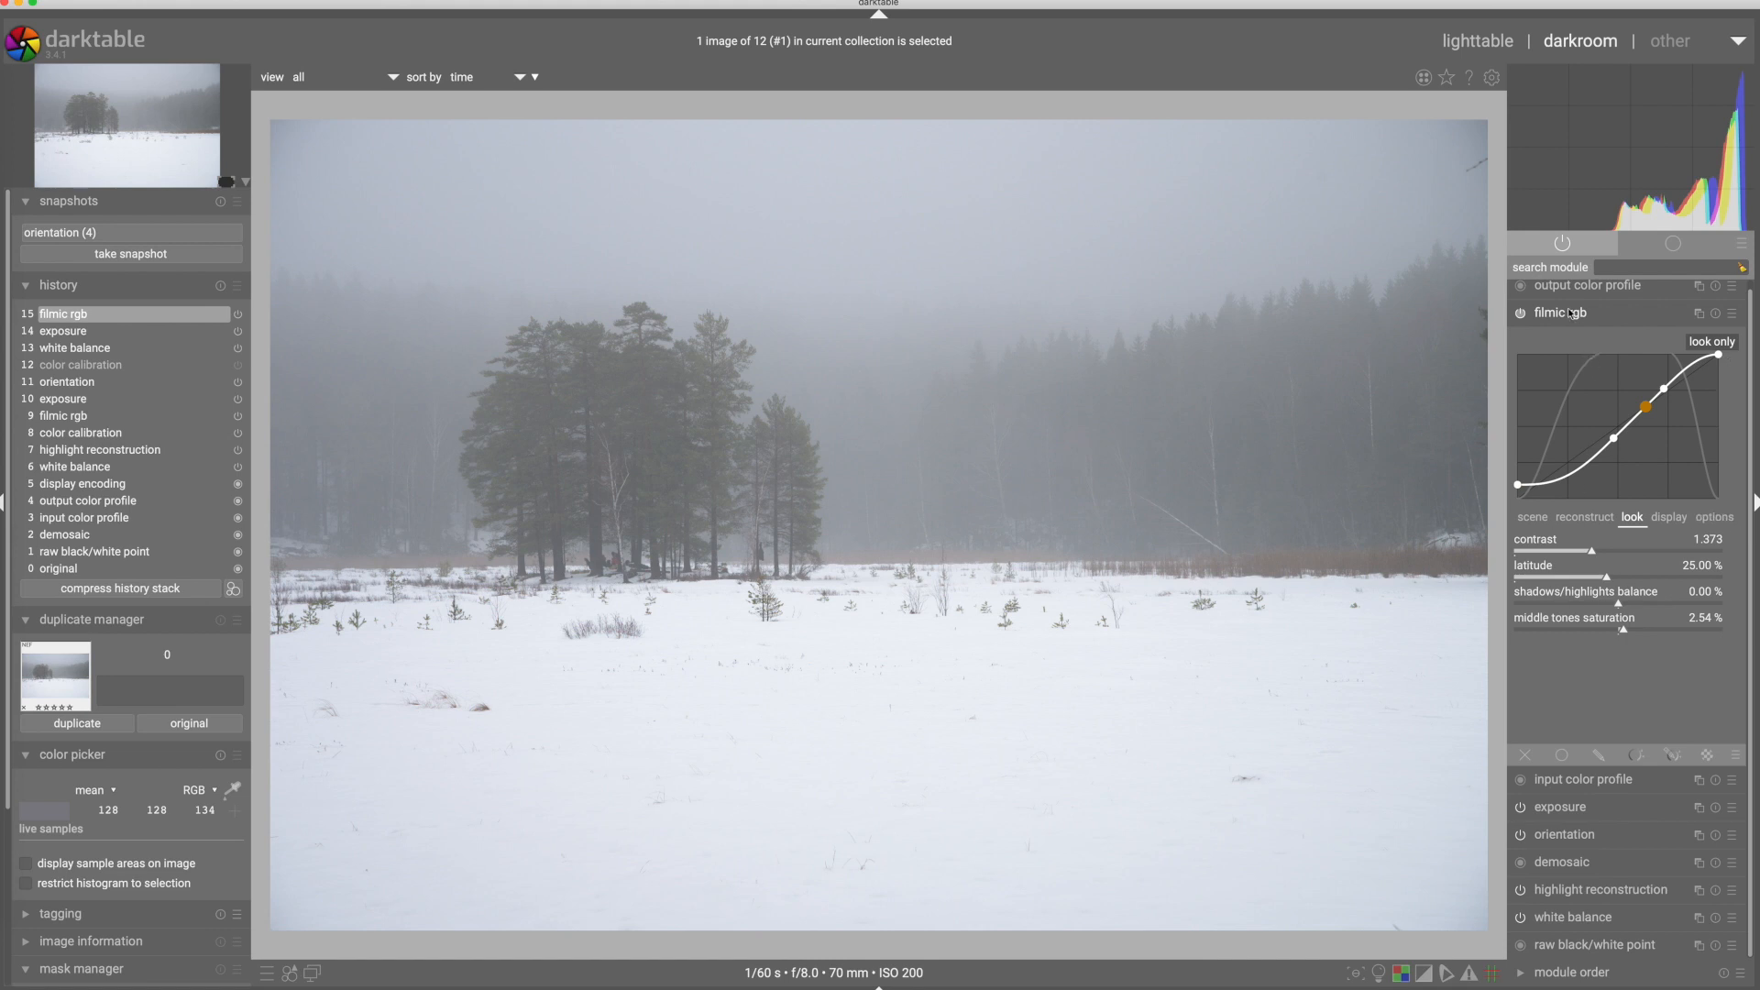
pyautogui.click(1735, 309)
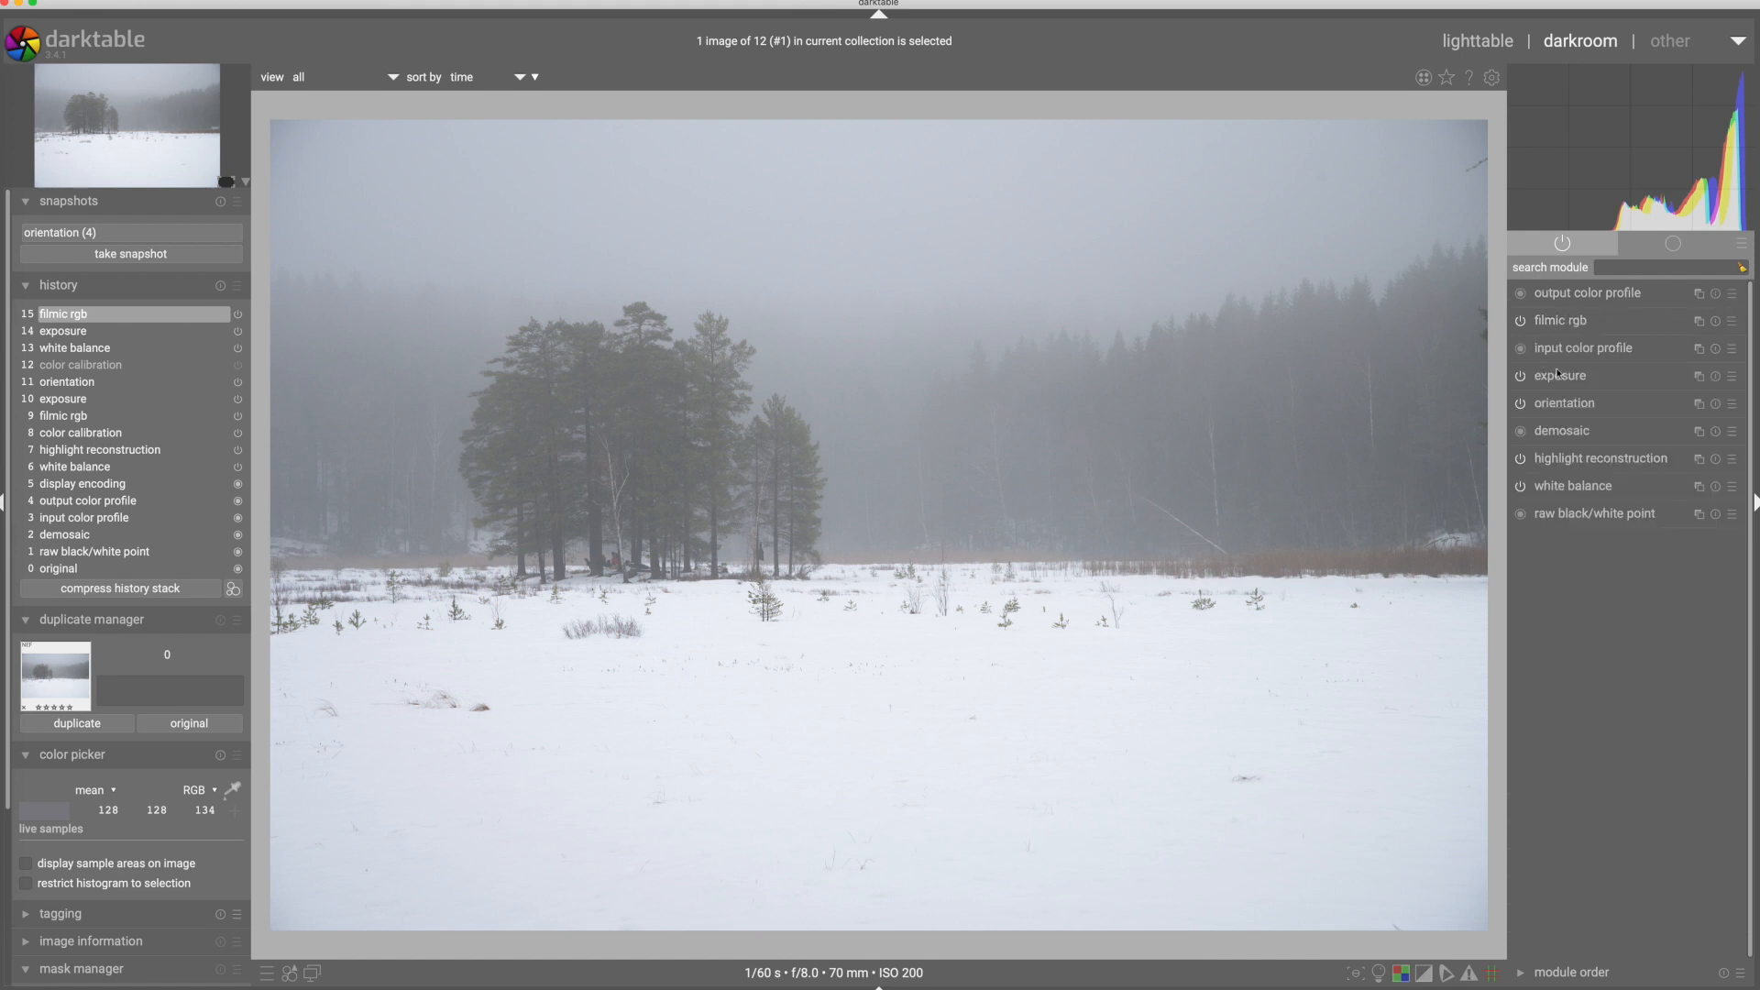
# - Turn on local contrast with detail at 107% and midtone range at 0.407
pyautogui.click(1663, 247)
pyautogui.click(1555, 295)
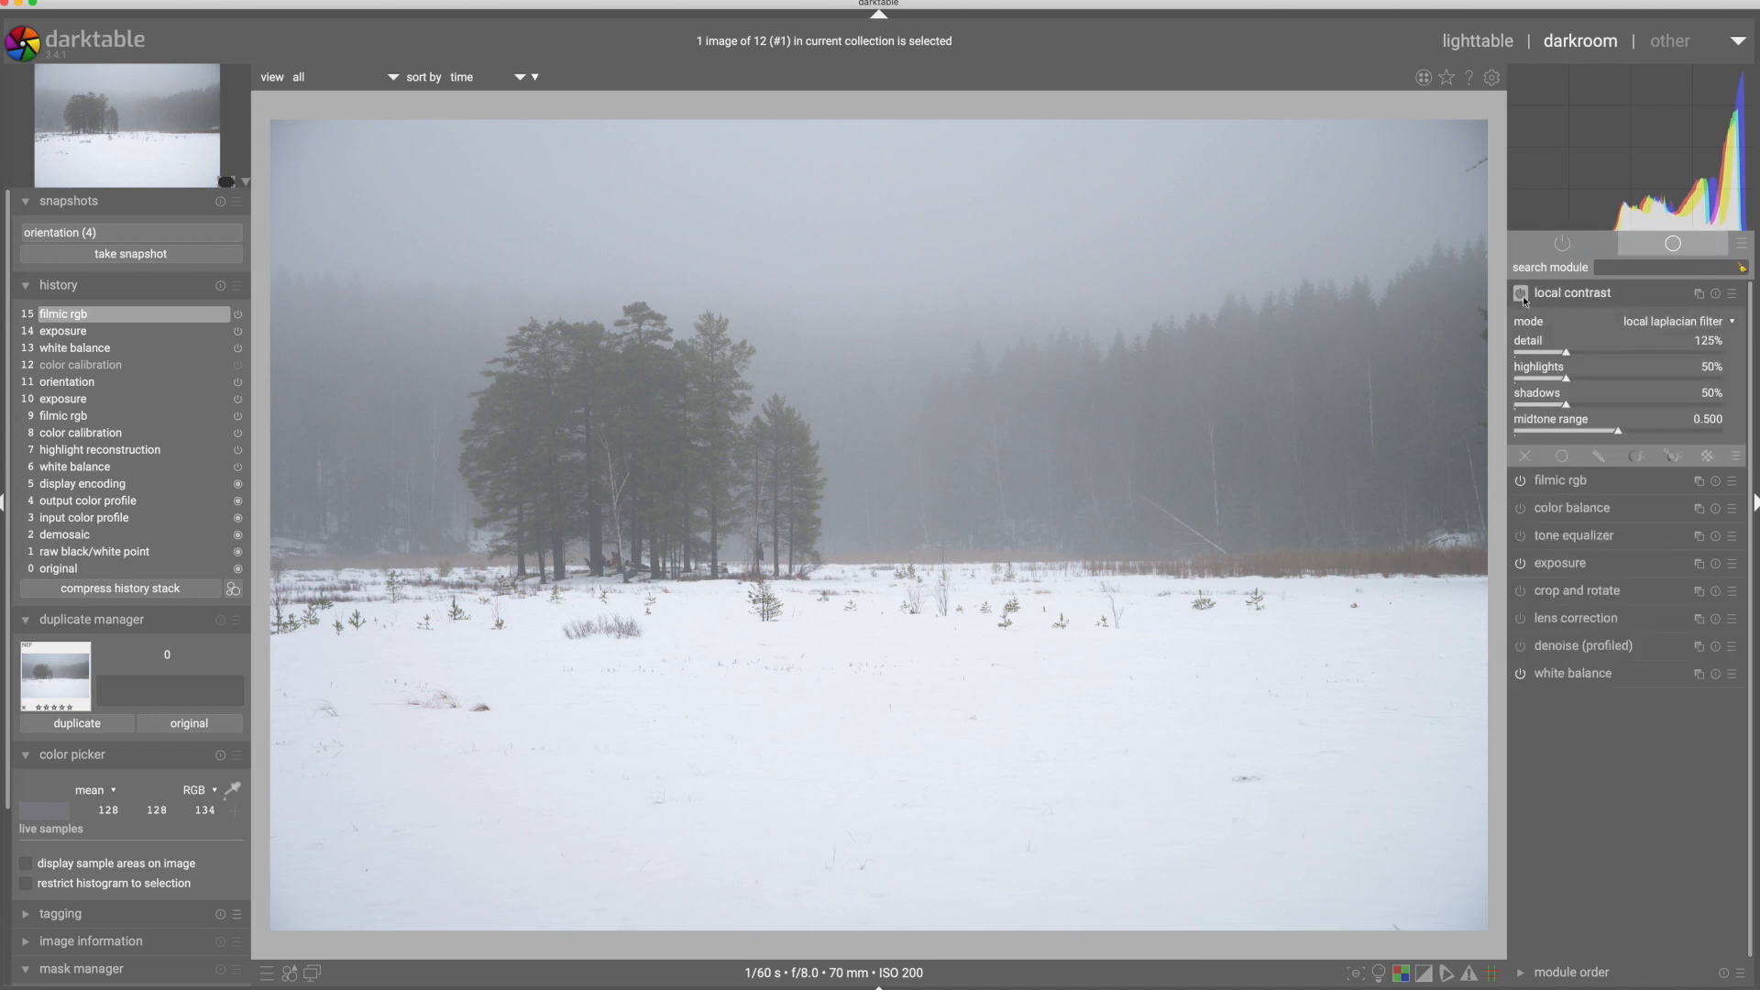
pyautogui.click(1521, 295)
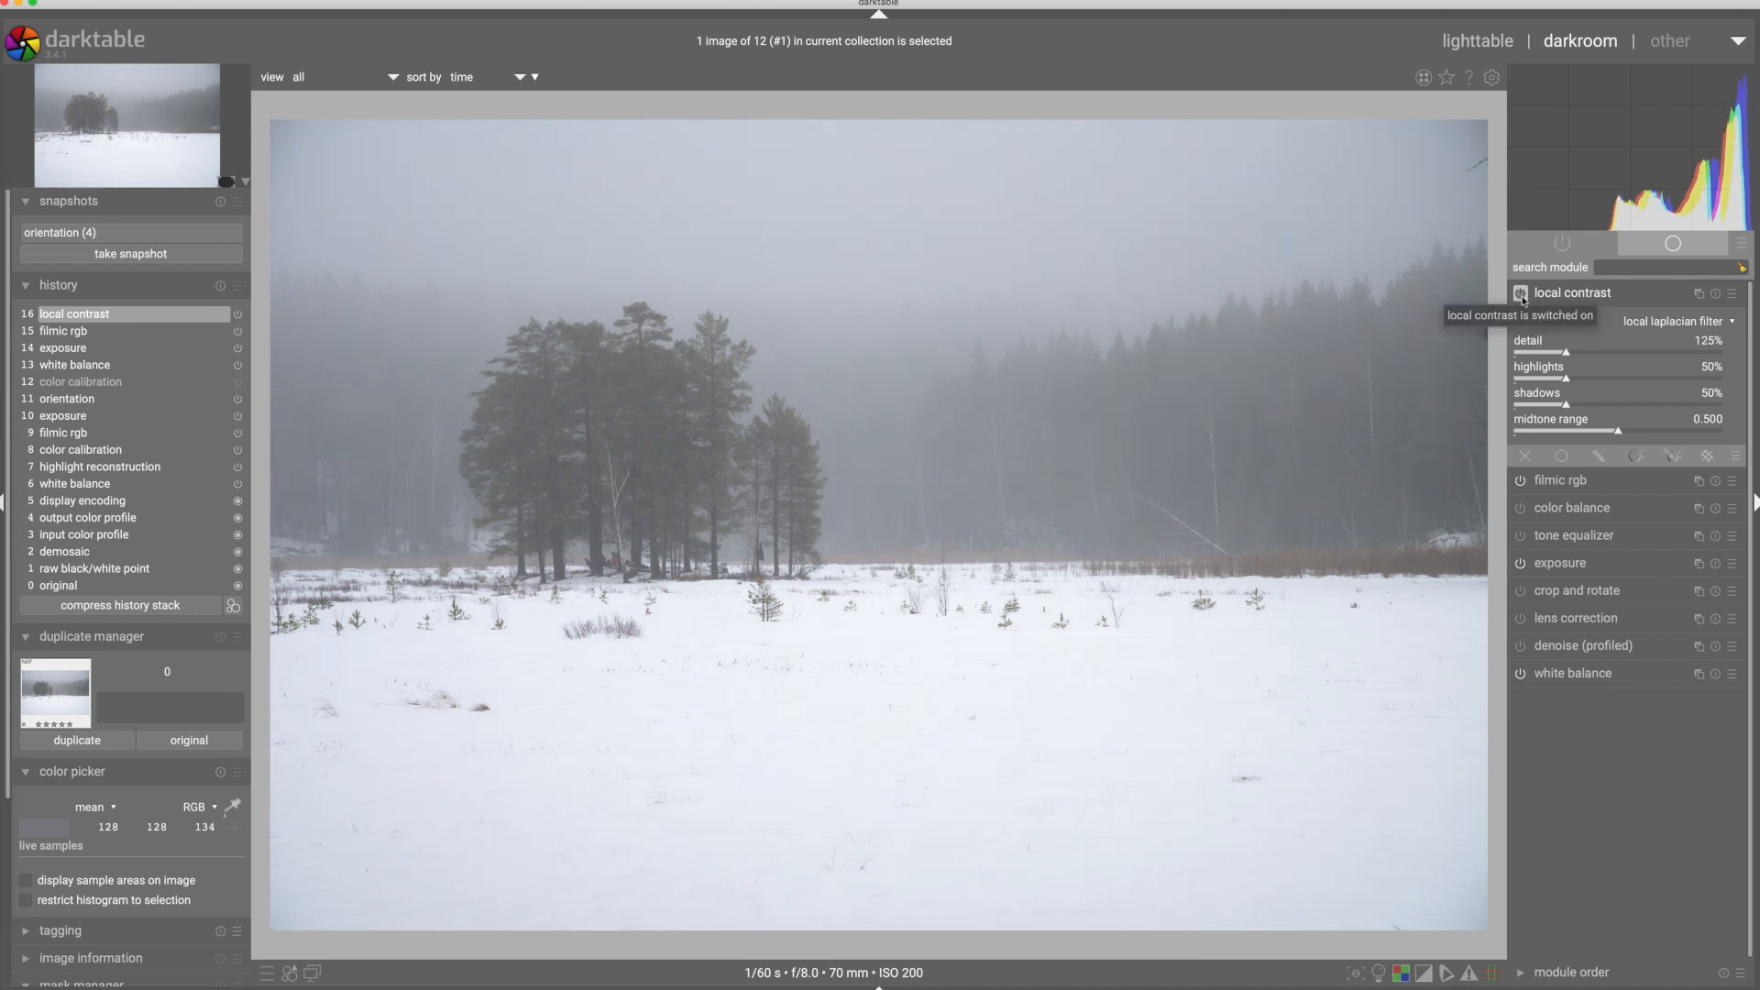
pyautogui.moveTo(1565, 354); pyautogui.dragTo(1554, 356)
pyautogui.click(1558, 354)
pyautogui.moveTo(1559, 354); pyautogui.dragTo(1560, 355)
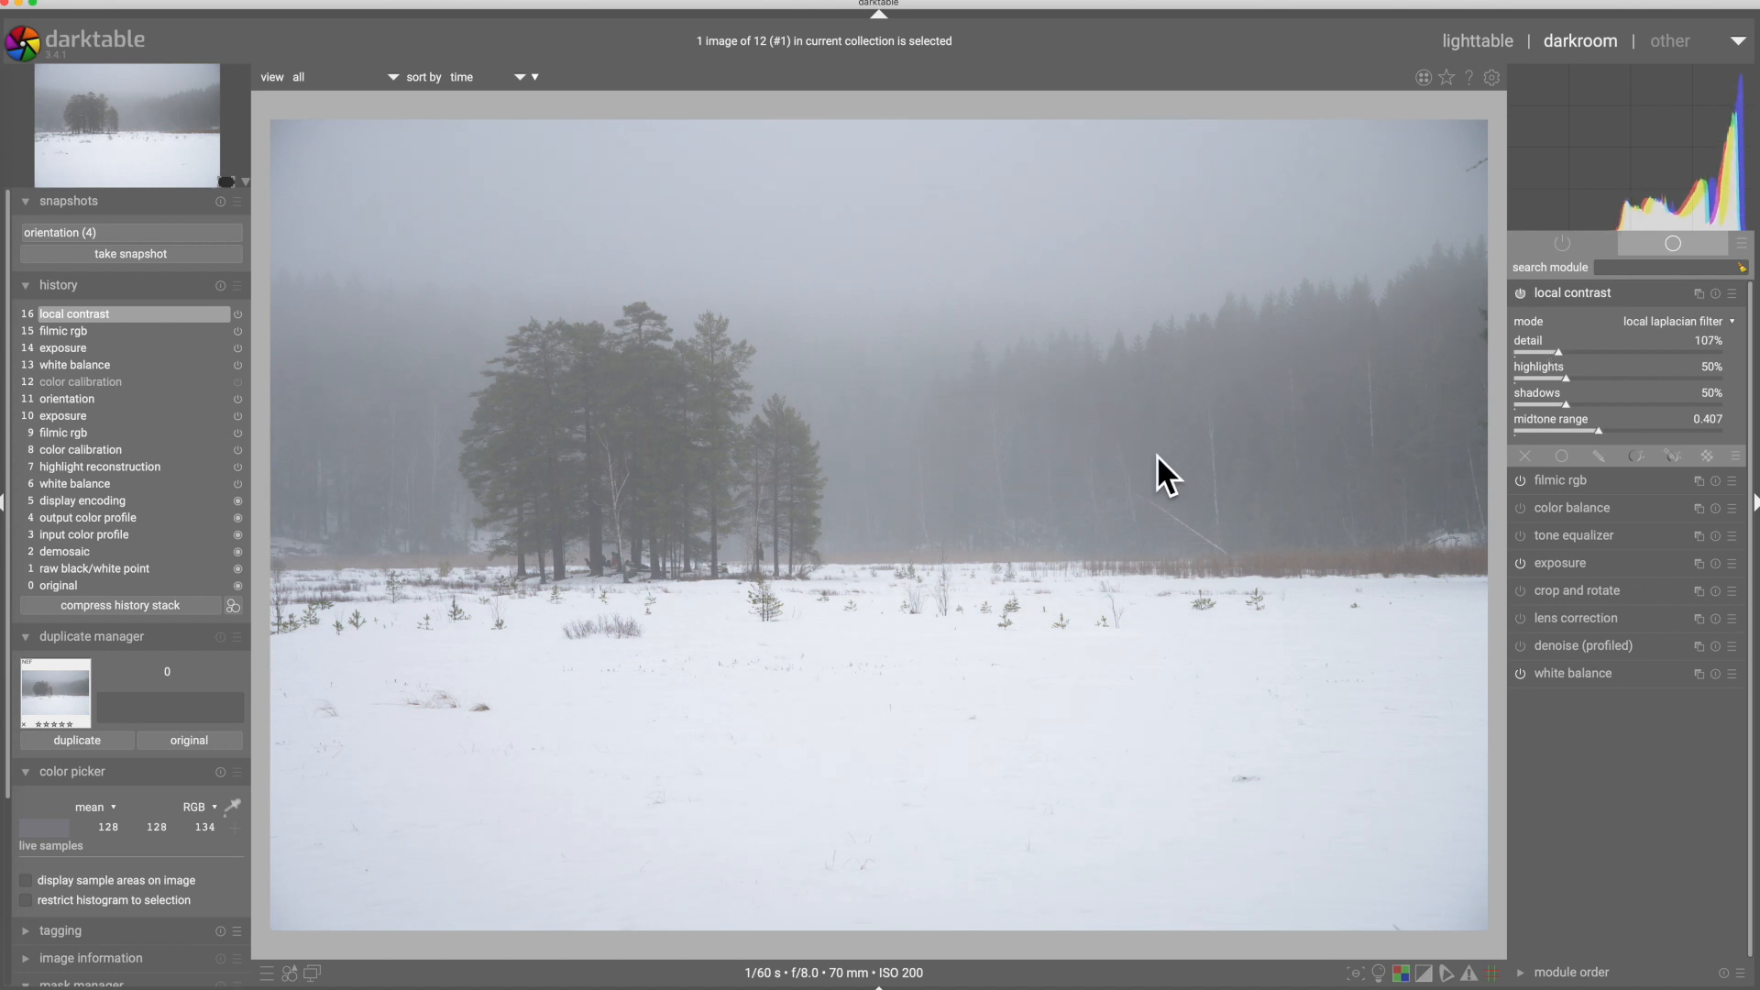
pyautogui.click(1553, 295)
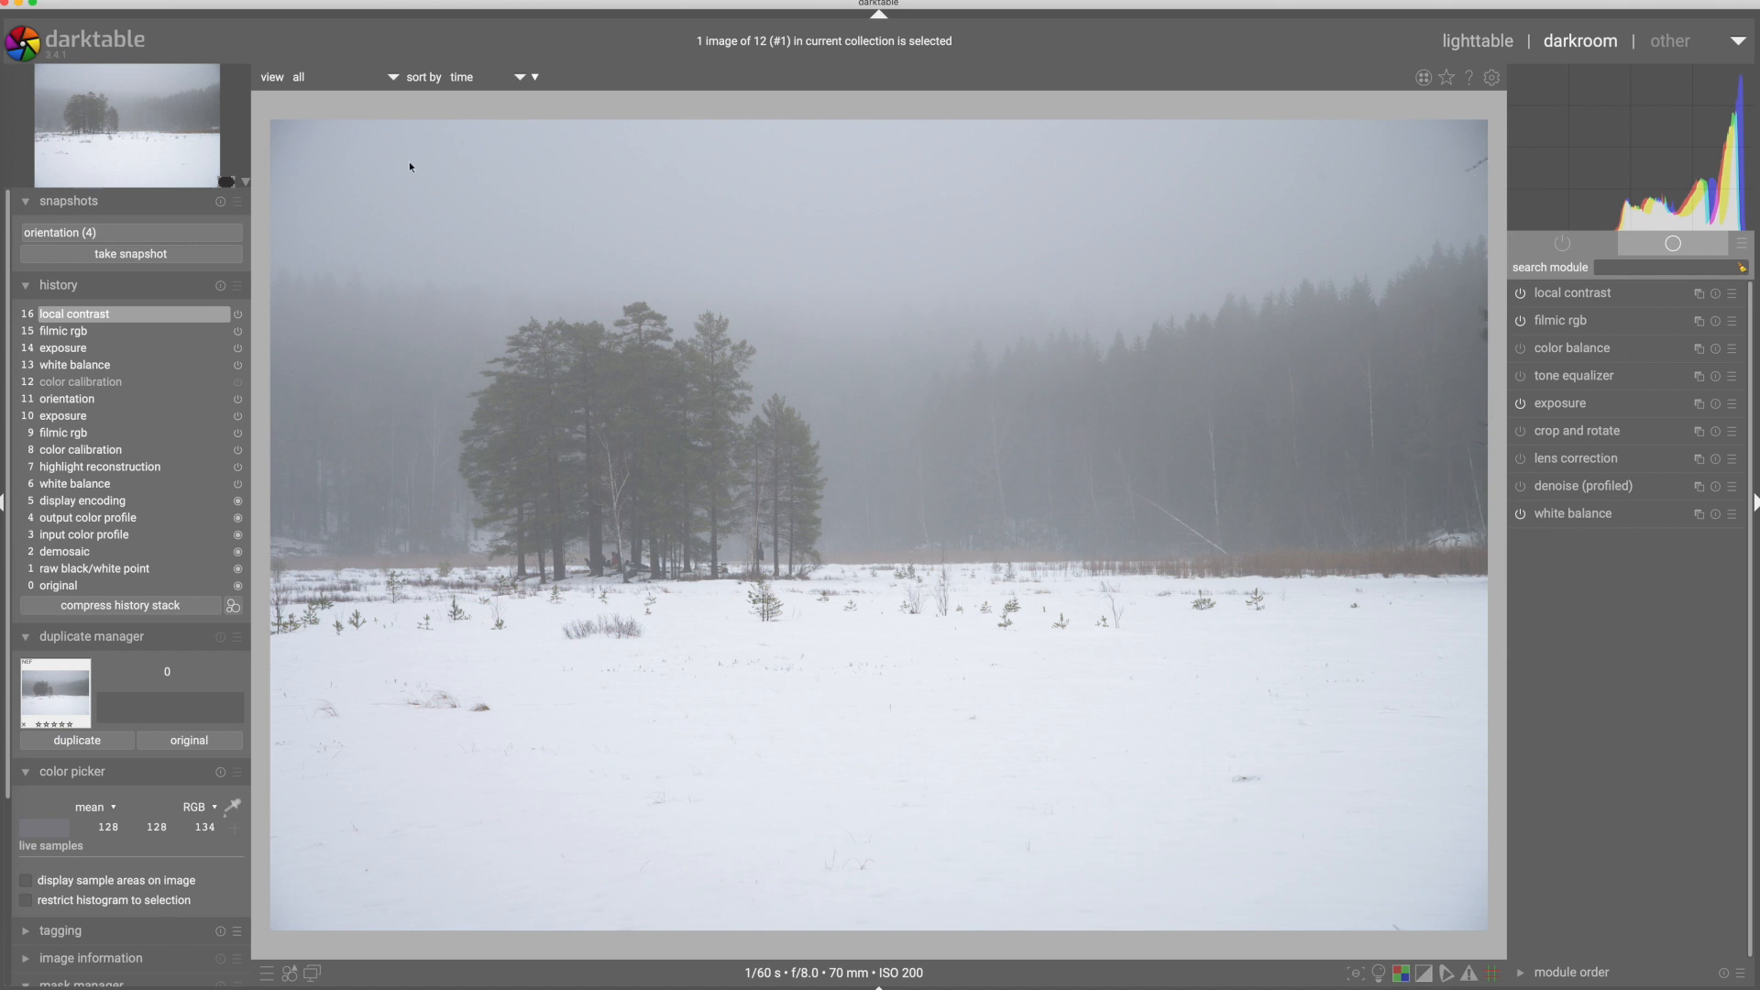
# - Crop the photo slightly from its right side, keeping the original image aspect, and turn on lens correction
pyautogui.click(1558, 436)
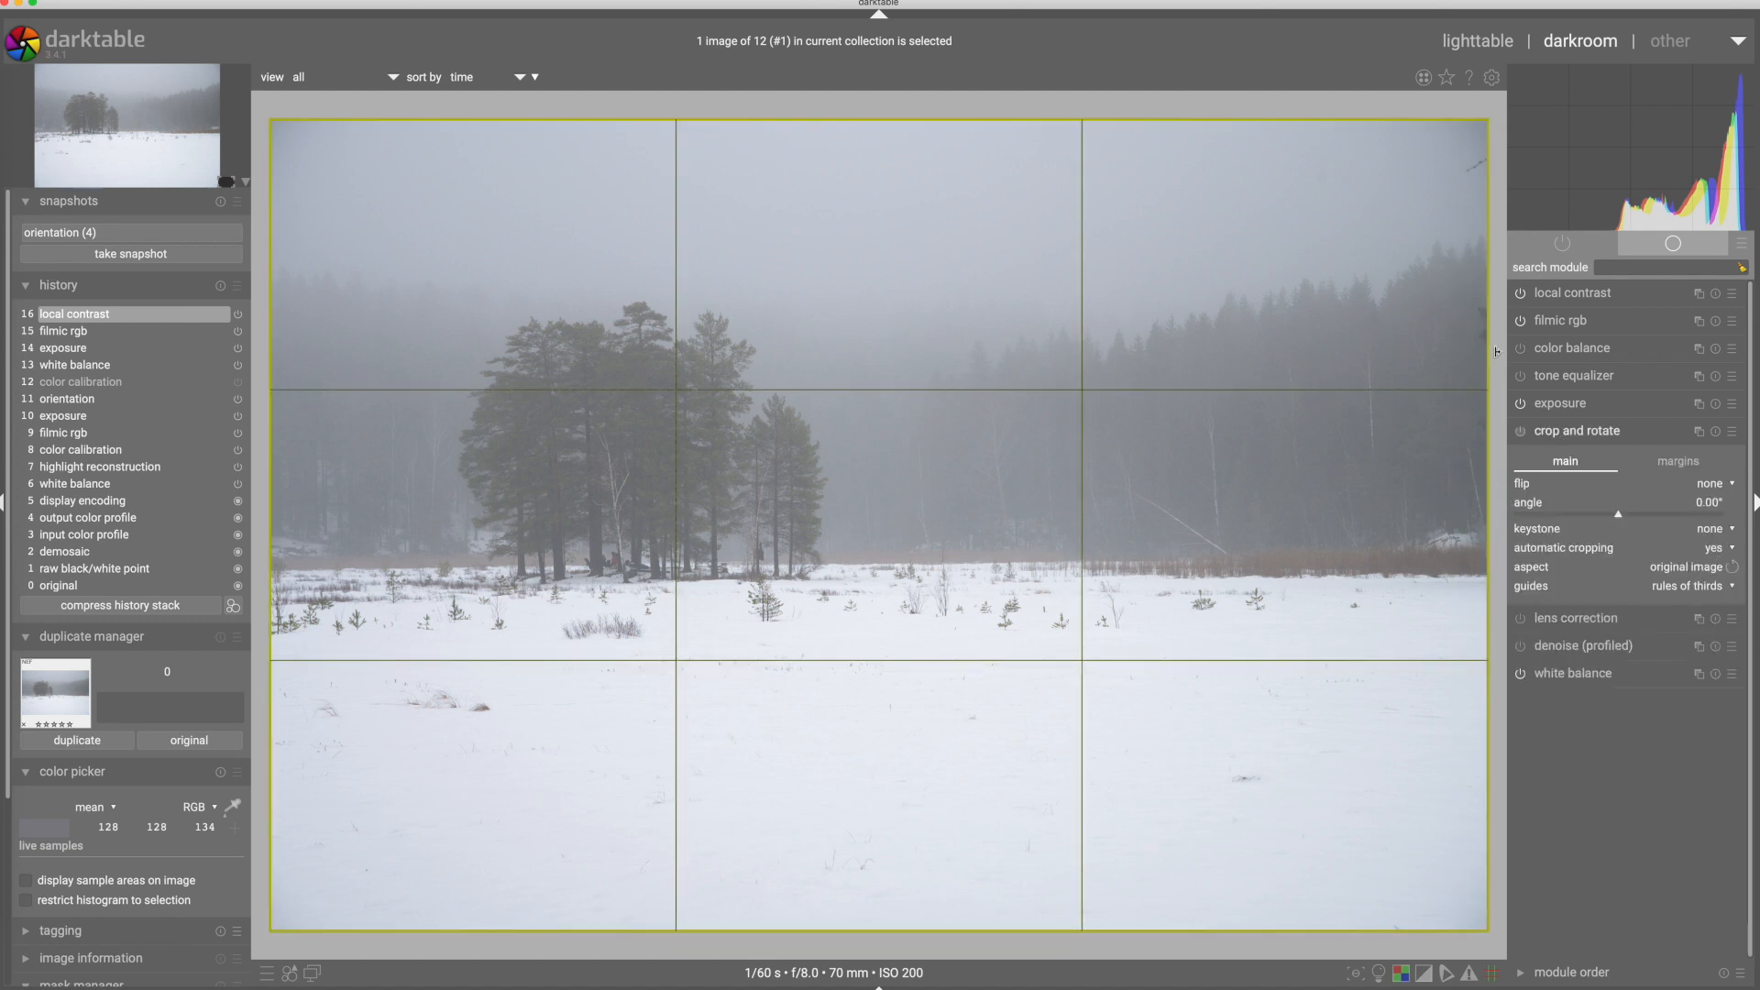
pyautogui.moveTo(1489, 404); pyautogui.dragTo(1459, 406)
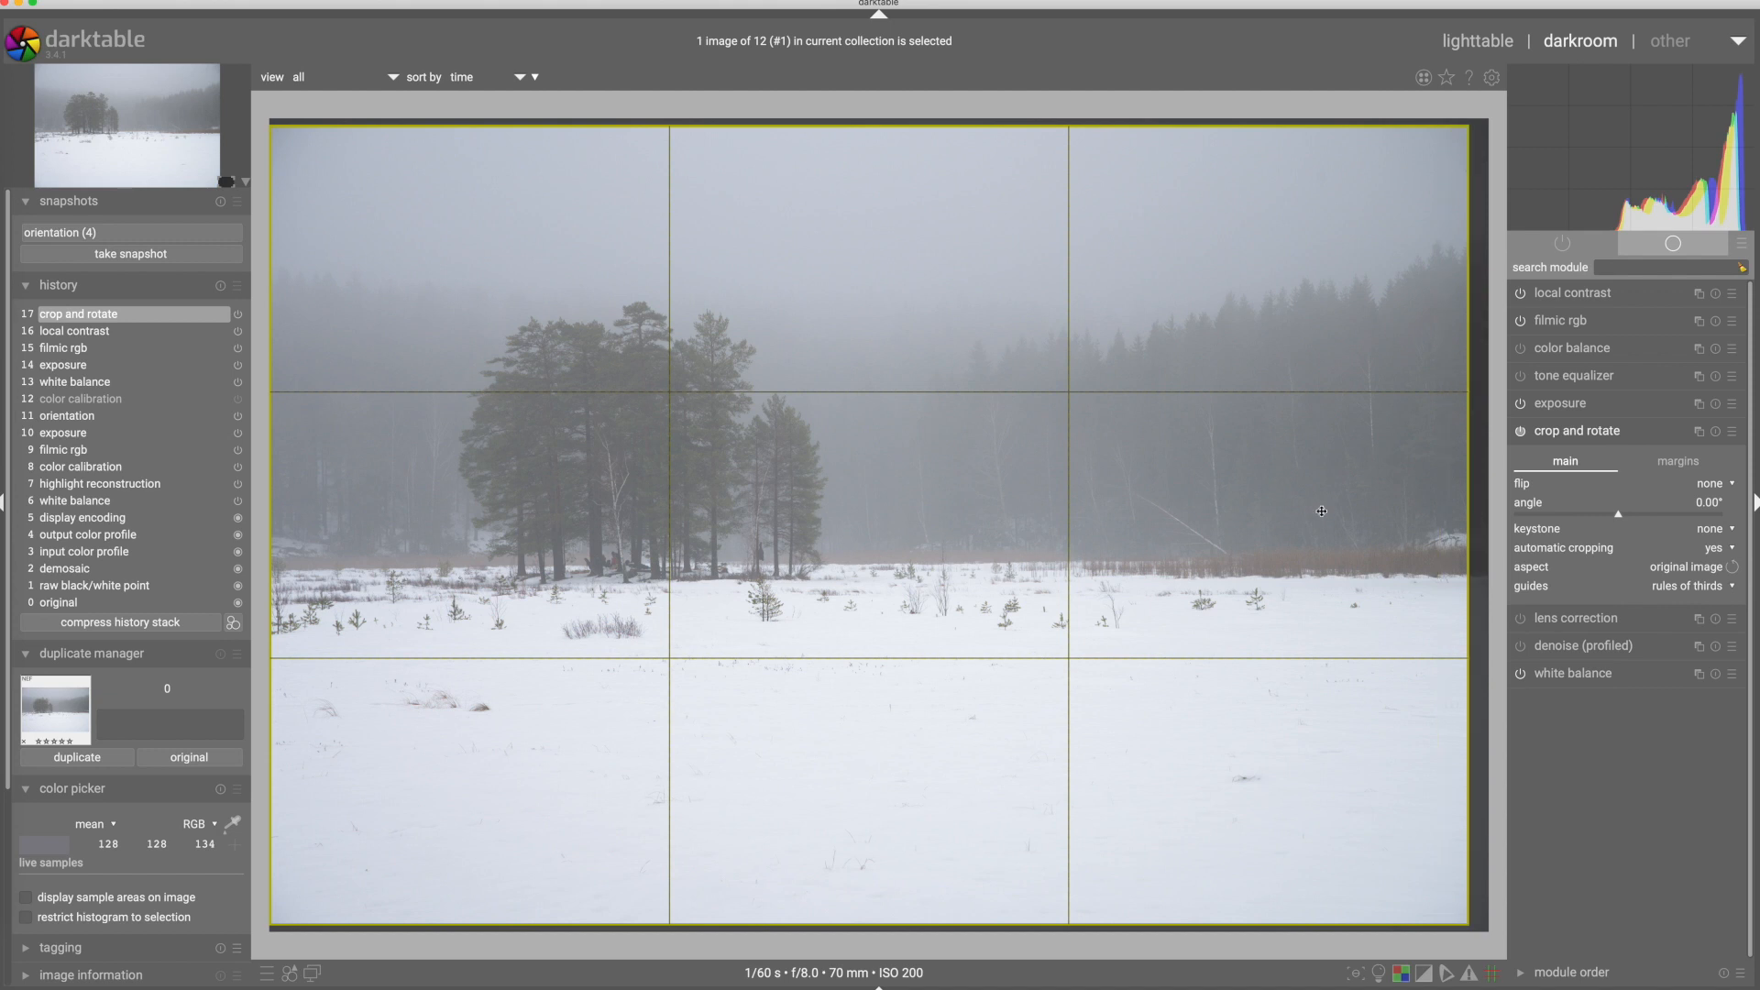
pyautogui.click(1554, 433)
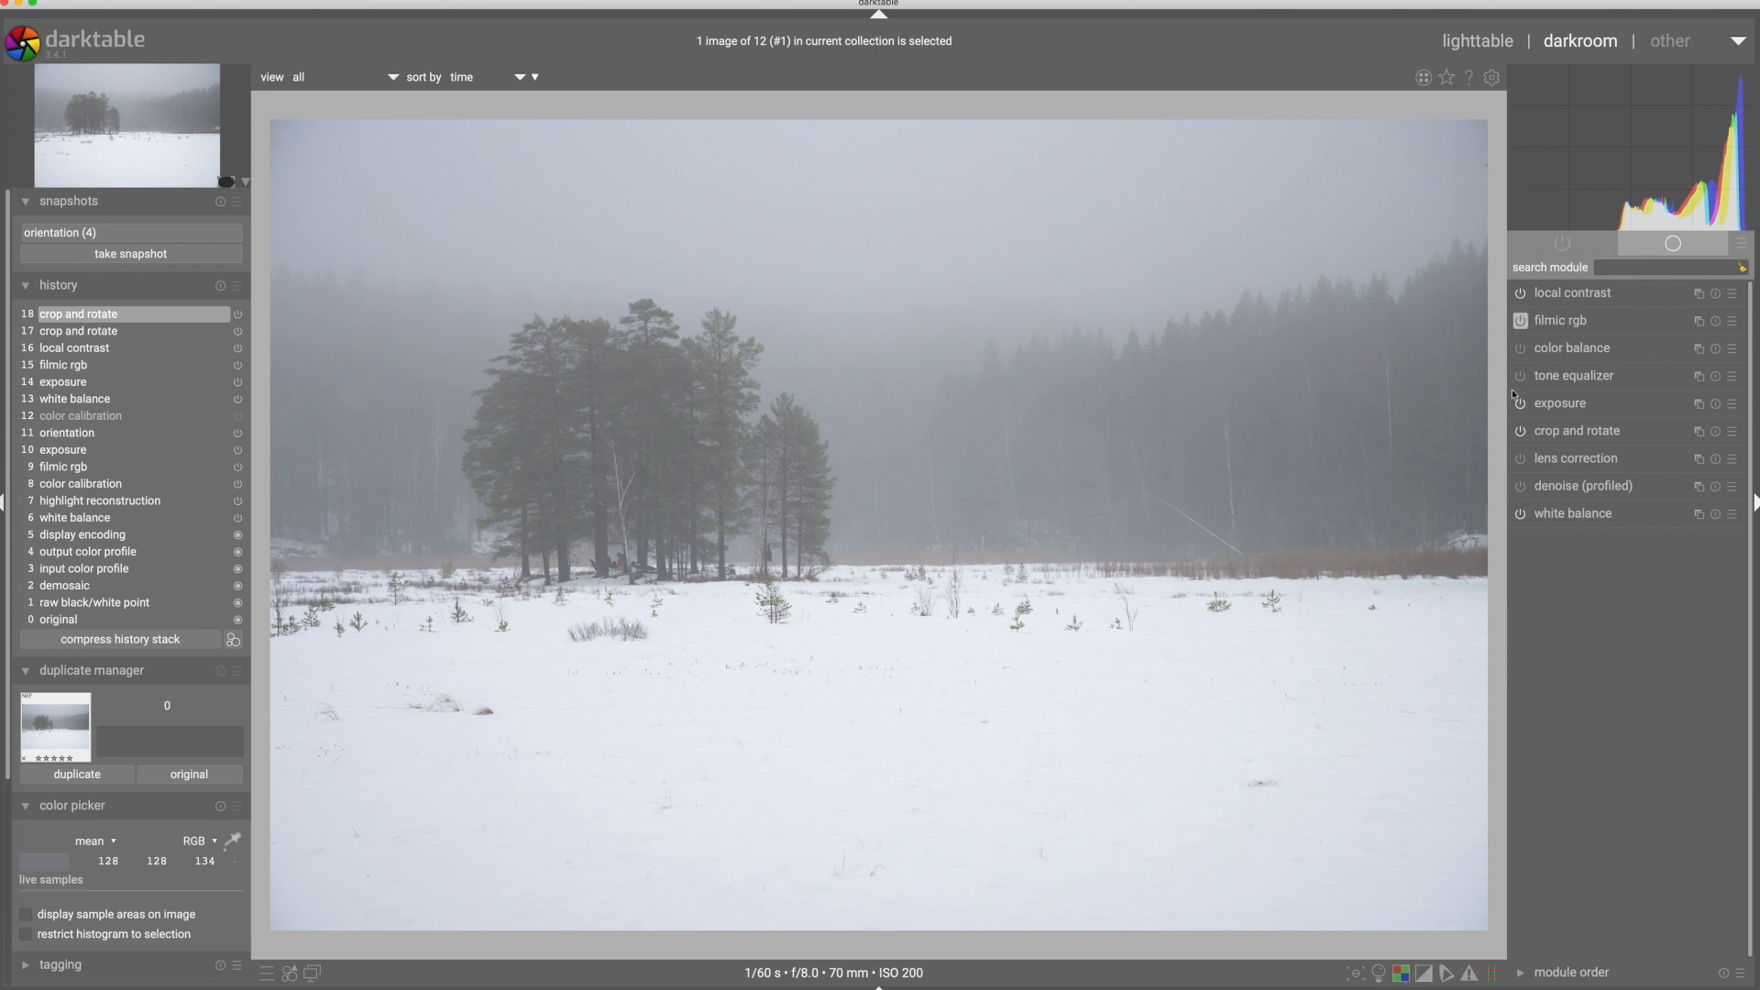
pyautogui.click(1520, 459)
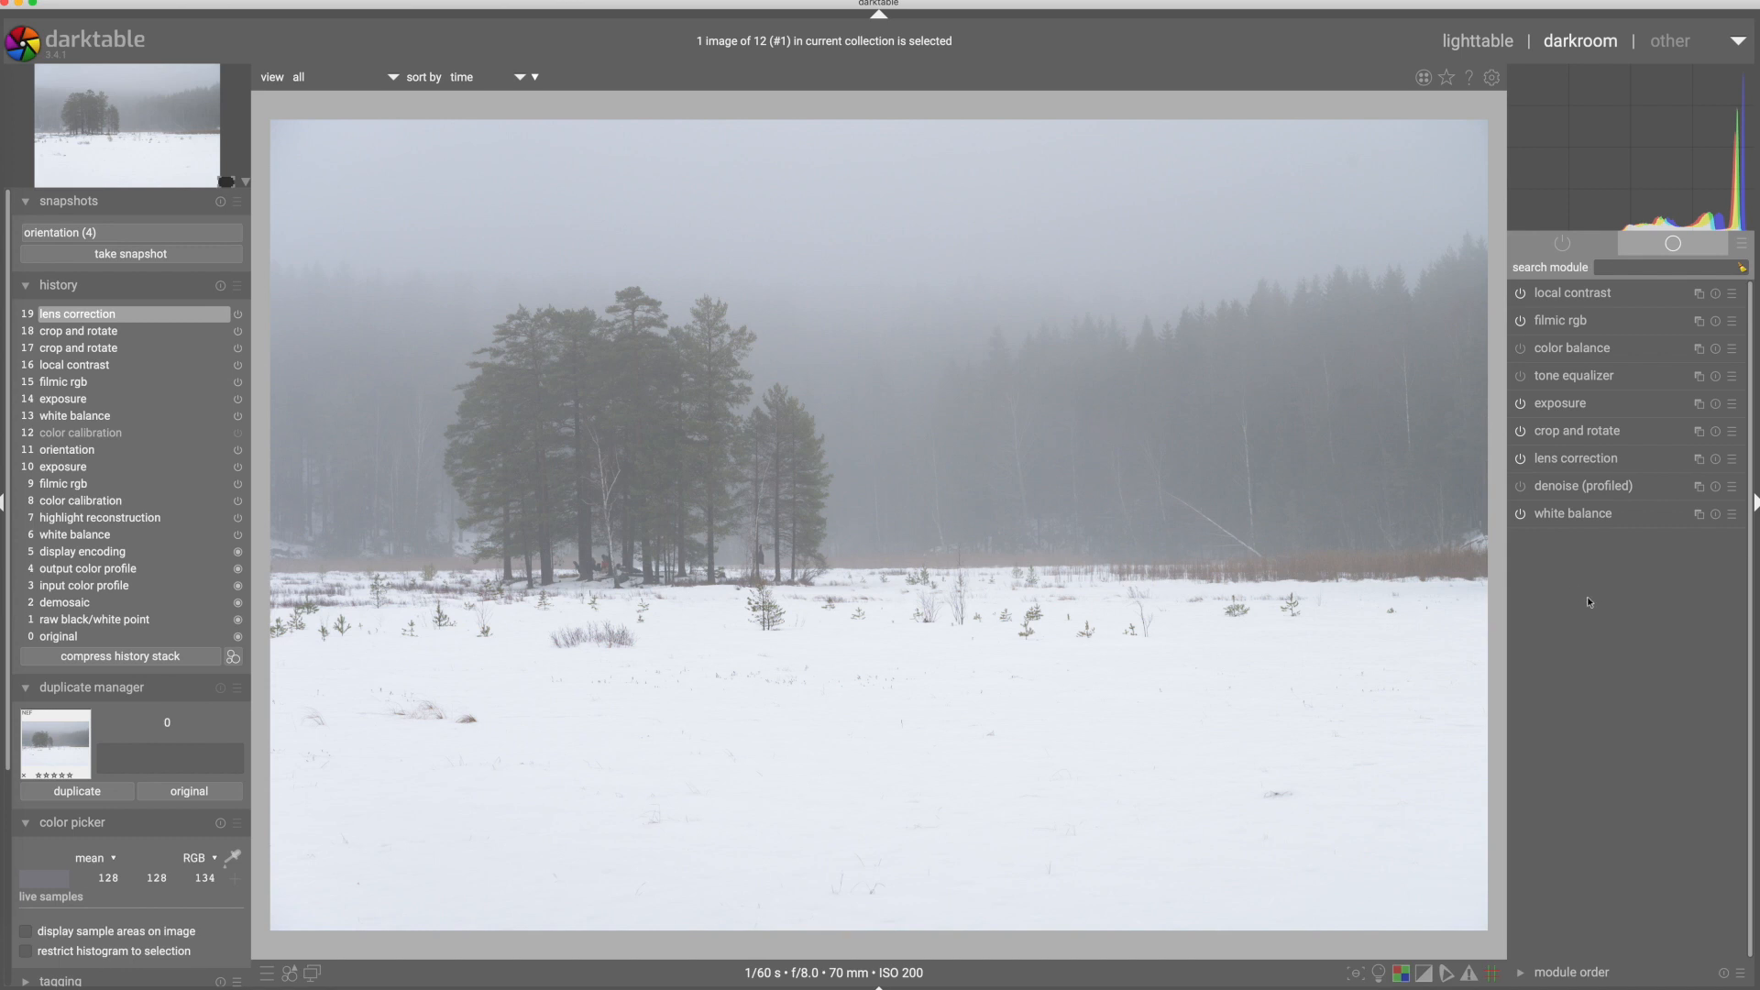
# - Set the exposure to 1.25 EV
pyautogui.click(1567, 404)
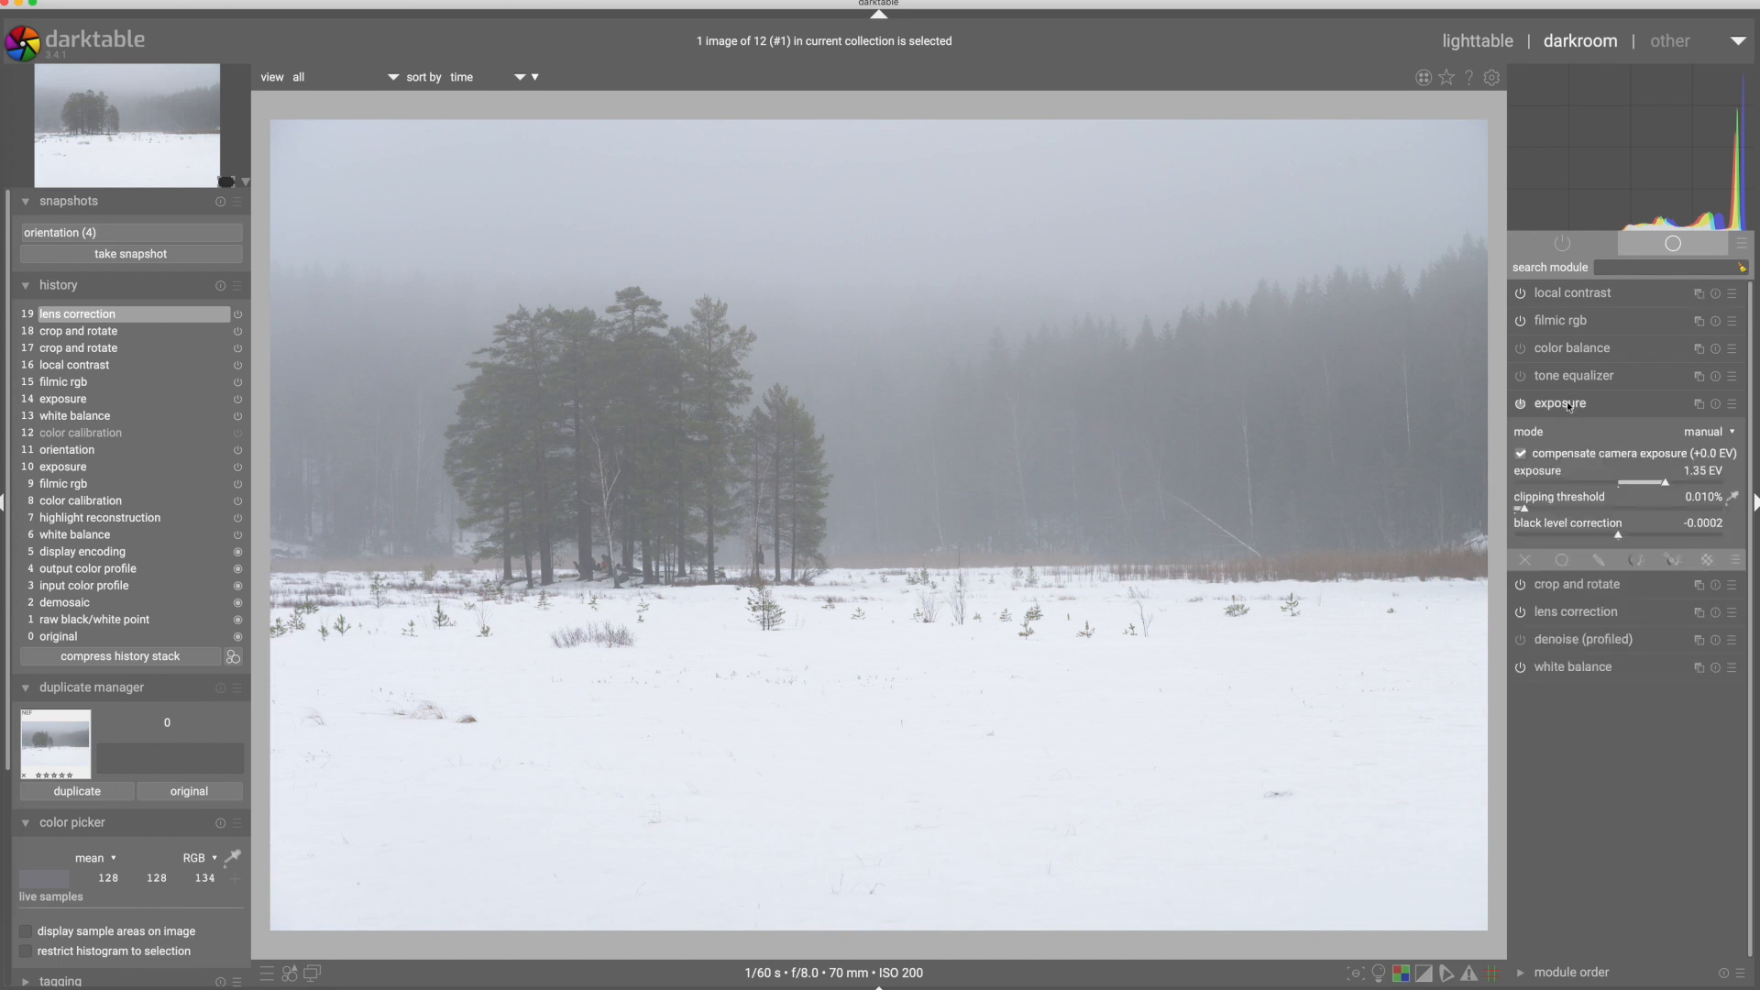
pyautogui.rightClick(1650, 486)
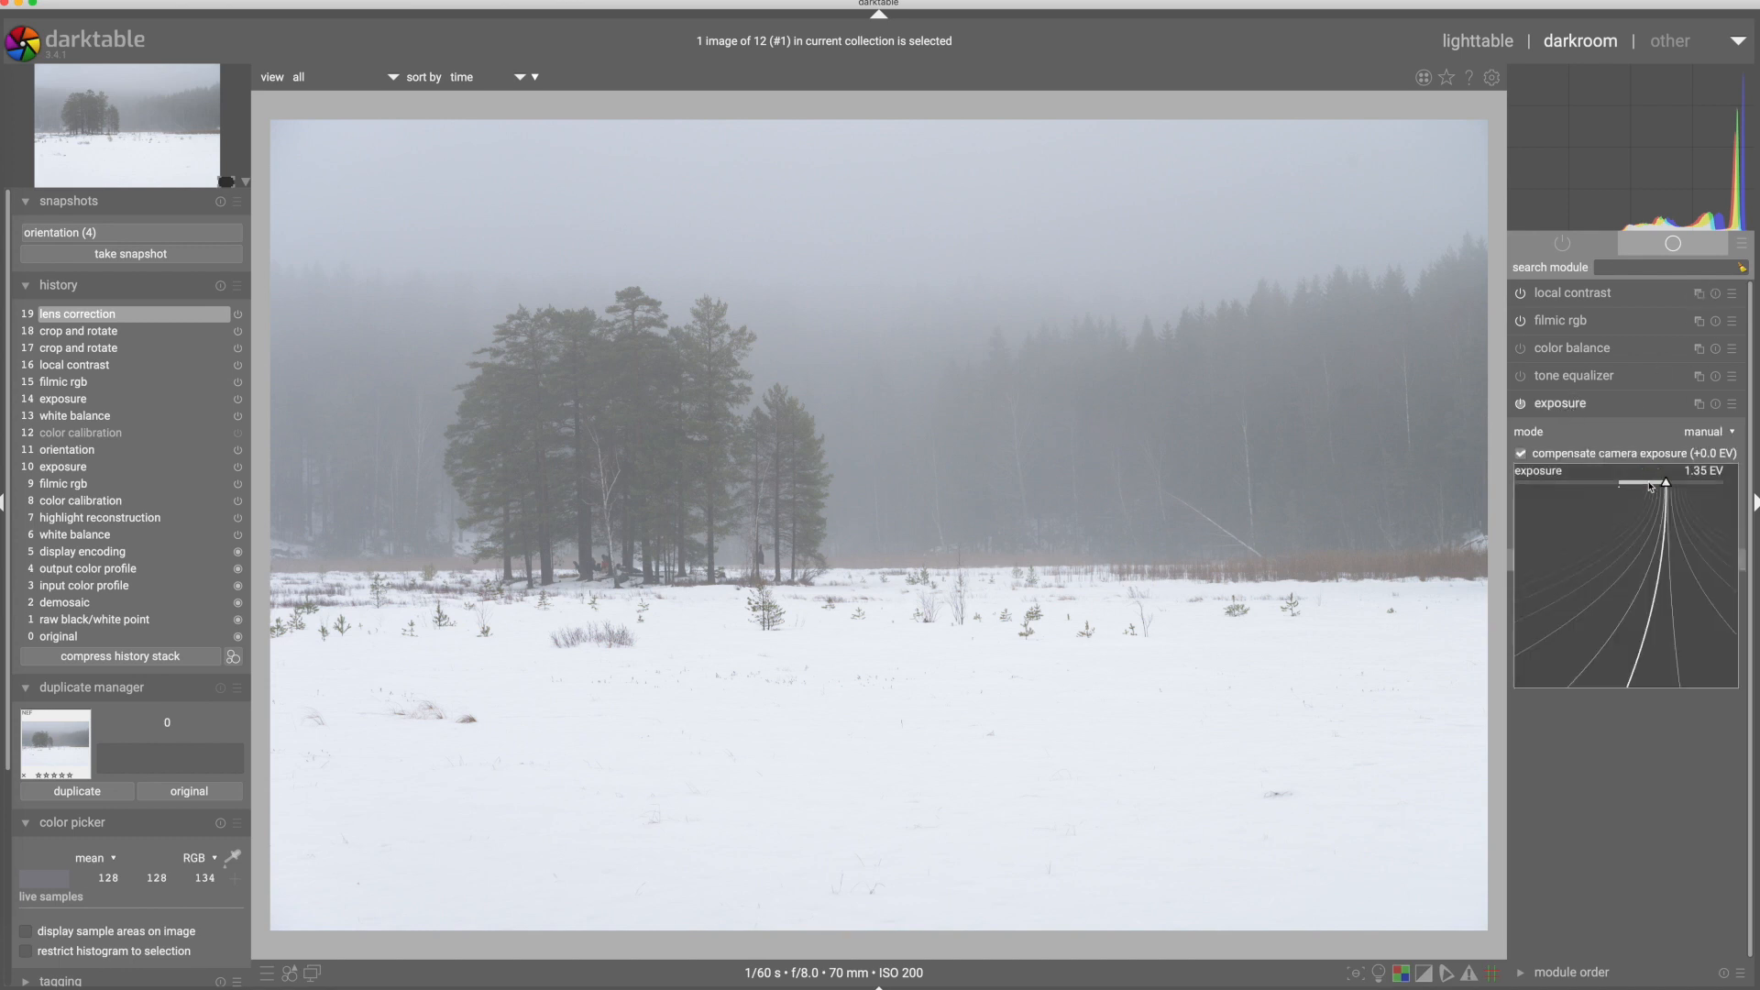
pyautogui.write('1.25')
pyautogui.press('Return')
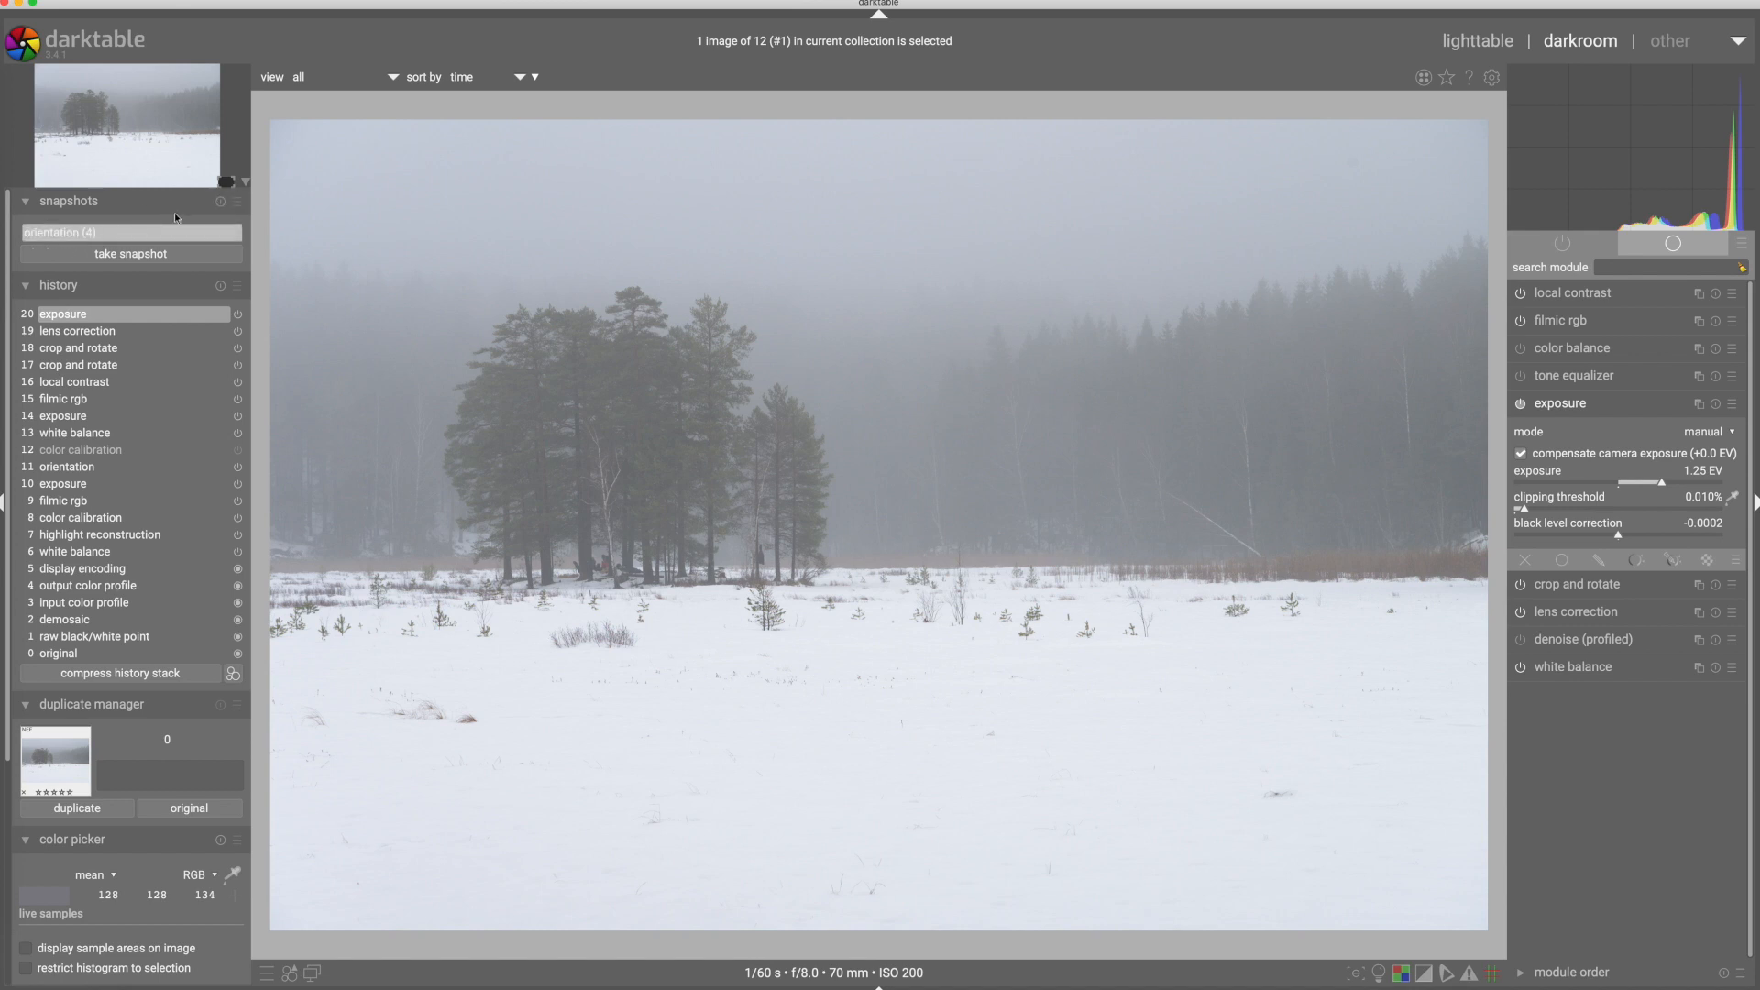
# - Compare the edit with the orientation (4) snapshot by sweeping the split line back and forth across the trees and fog
pyautogui.click(220, 202)
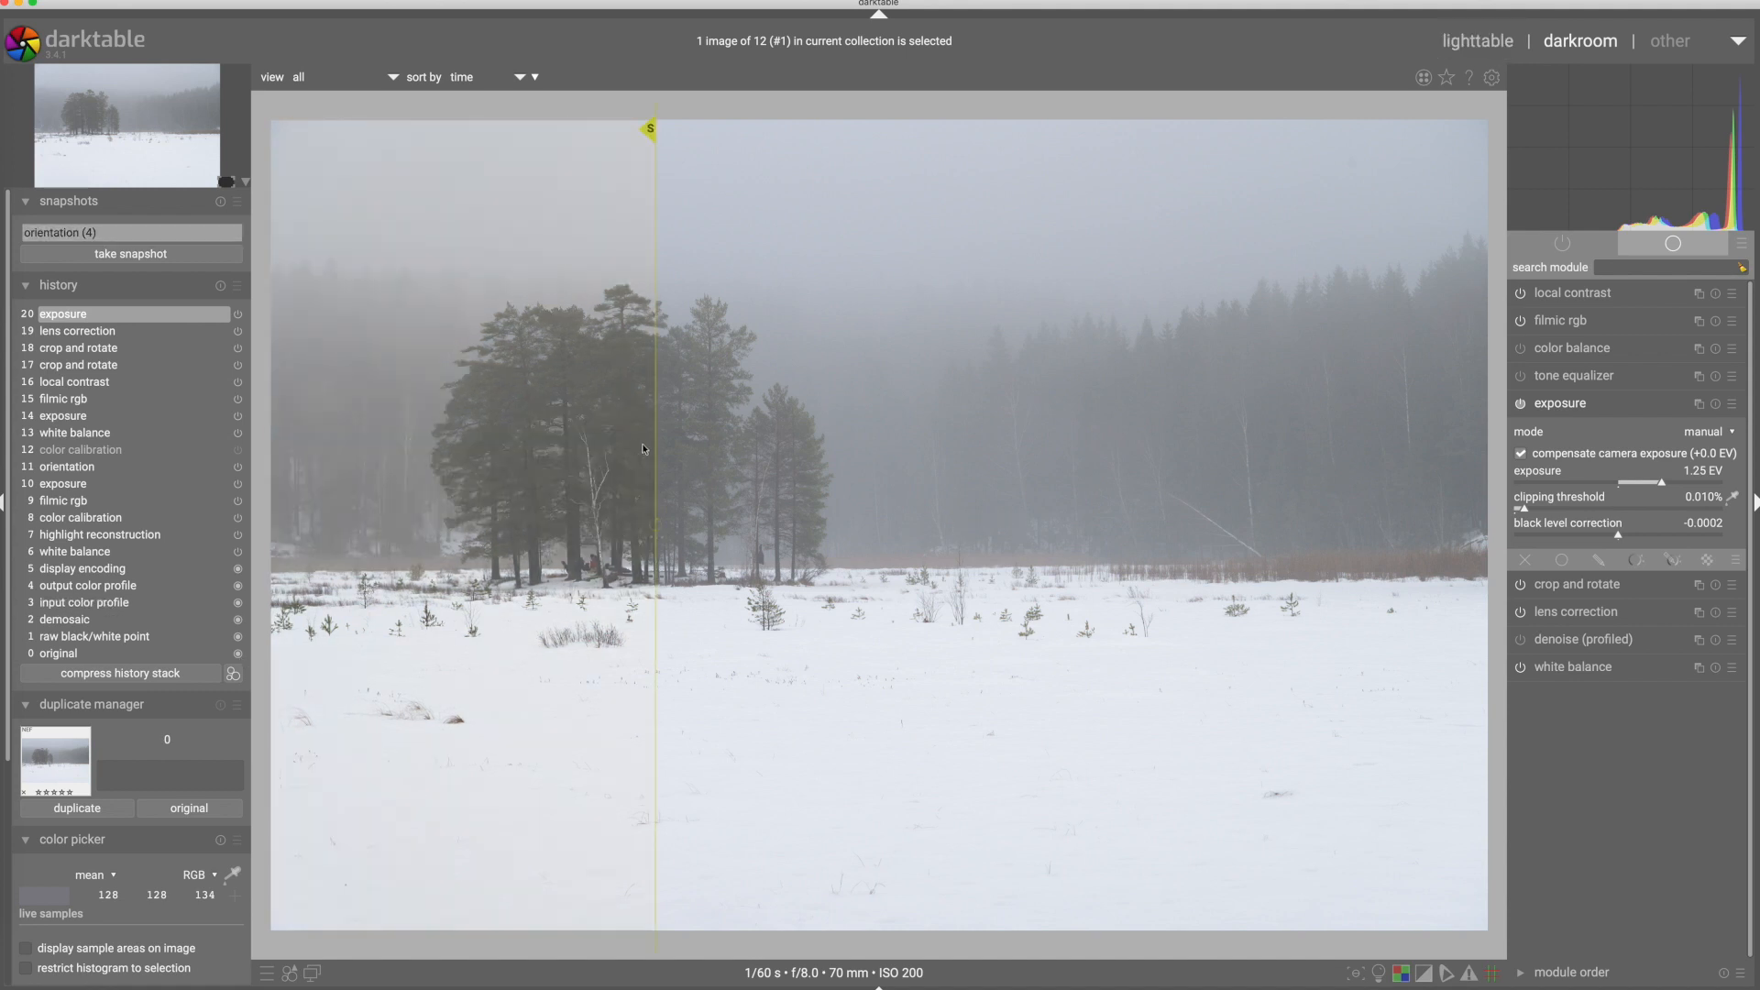
pyautogui.moveTo(967, 460); pyautogui.dragTo(1002, 458)
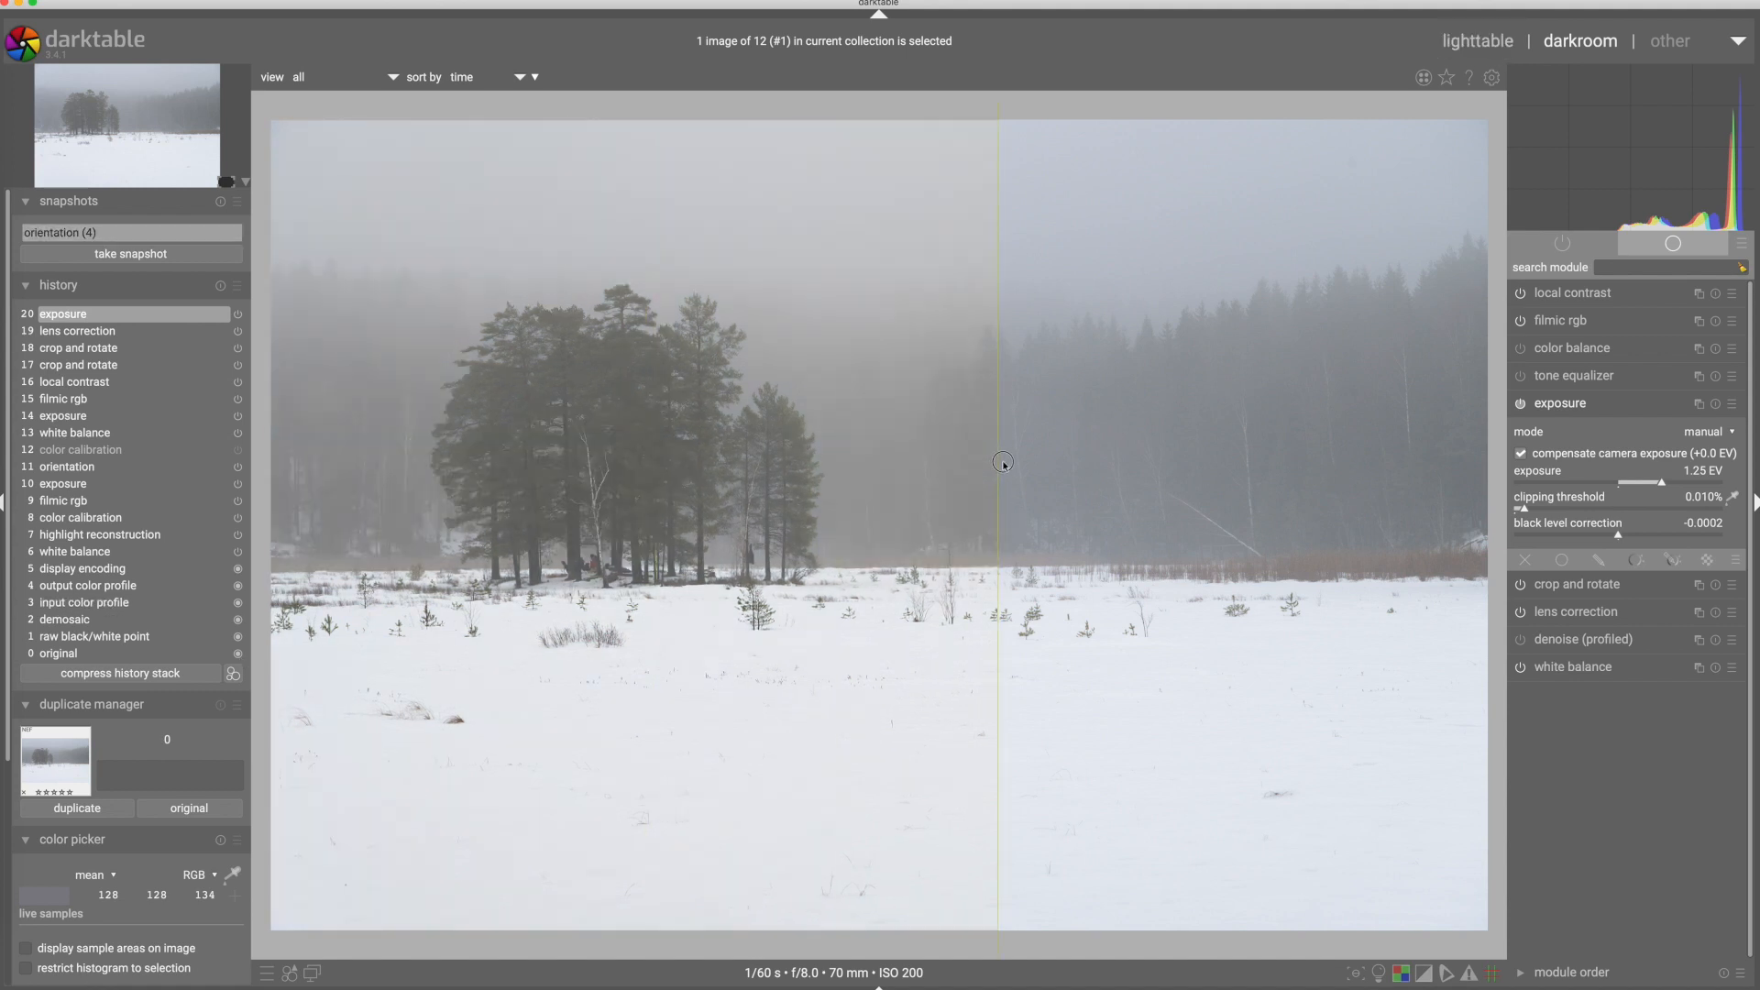
pyautogui.click(1311, 470)
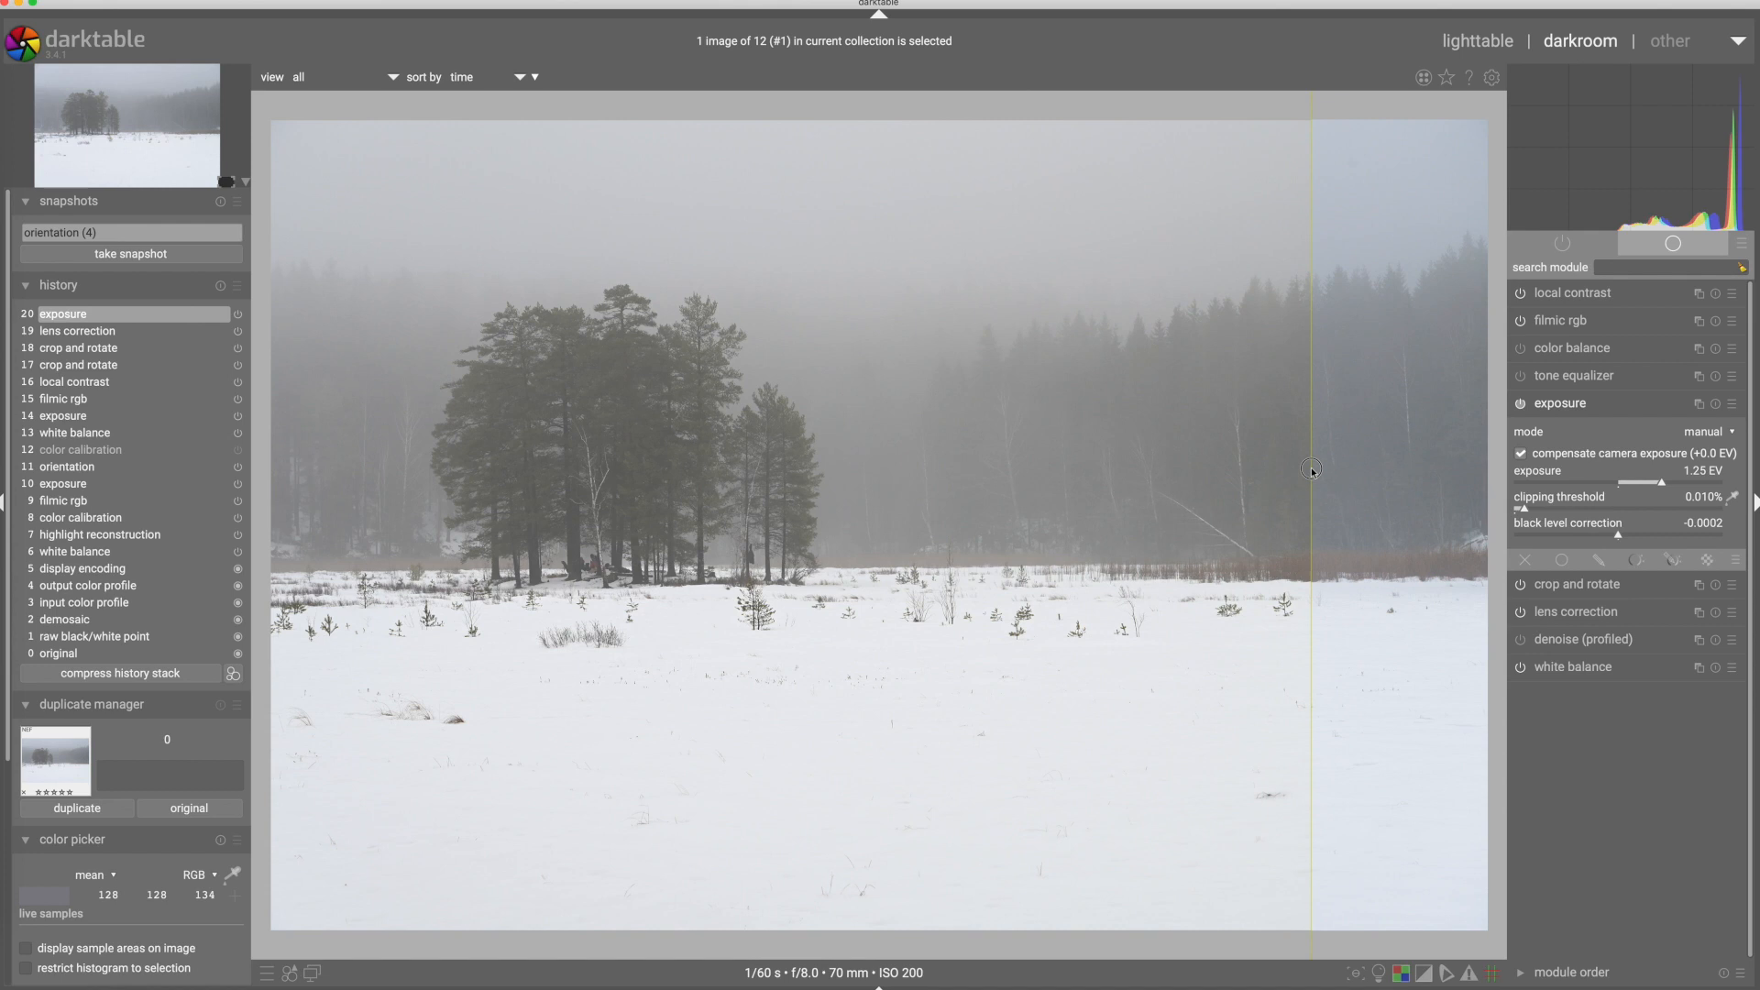
pyautogui.moveTo(679, 446); pyautogui.dragTo(462, 432)
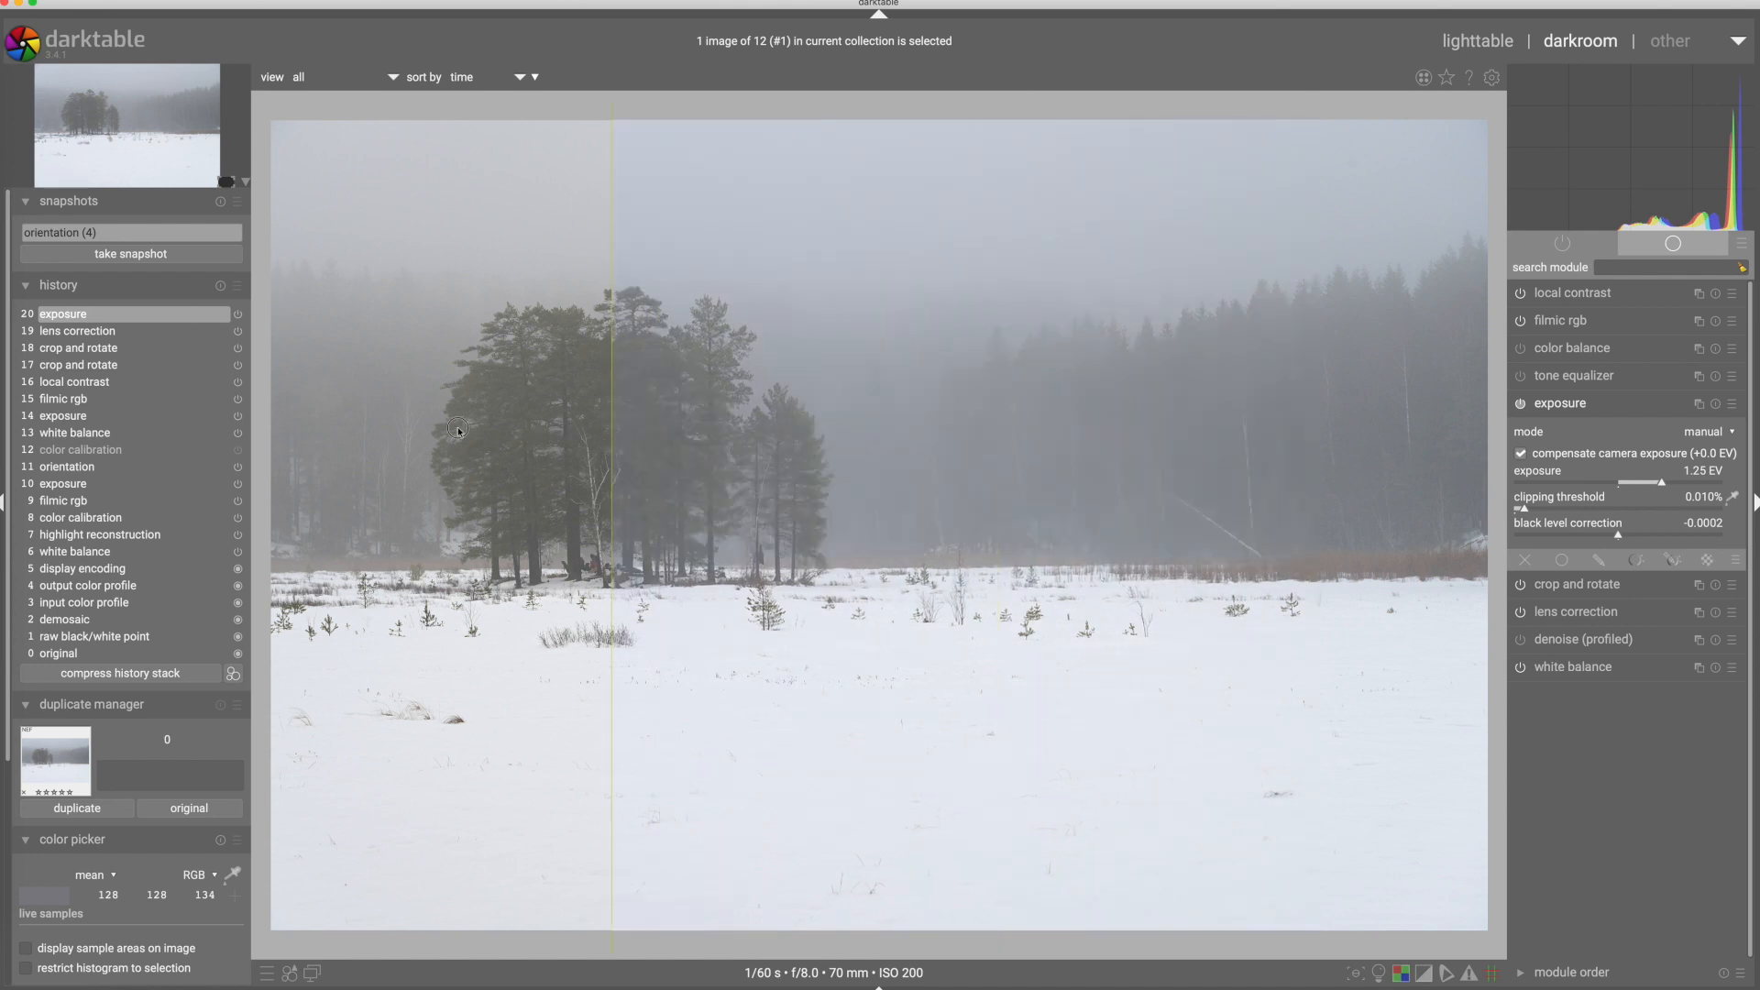
pyautogui.click(578, 427)
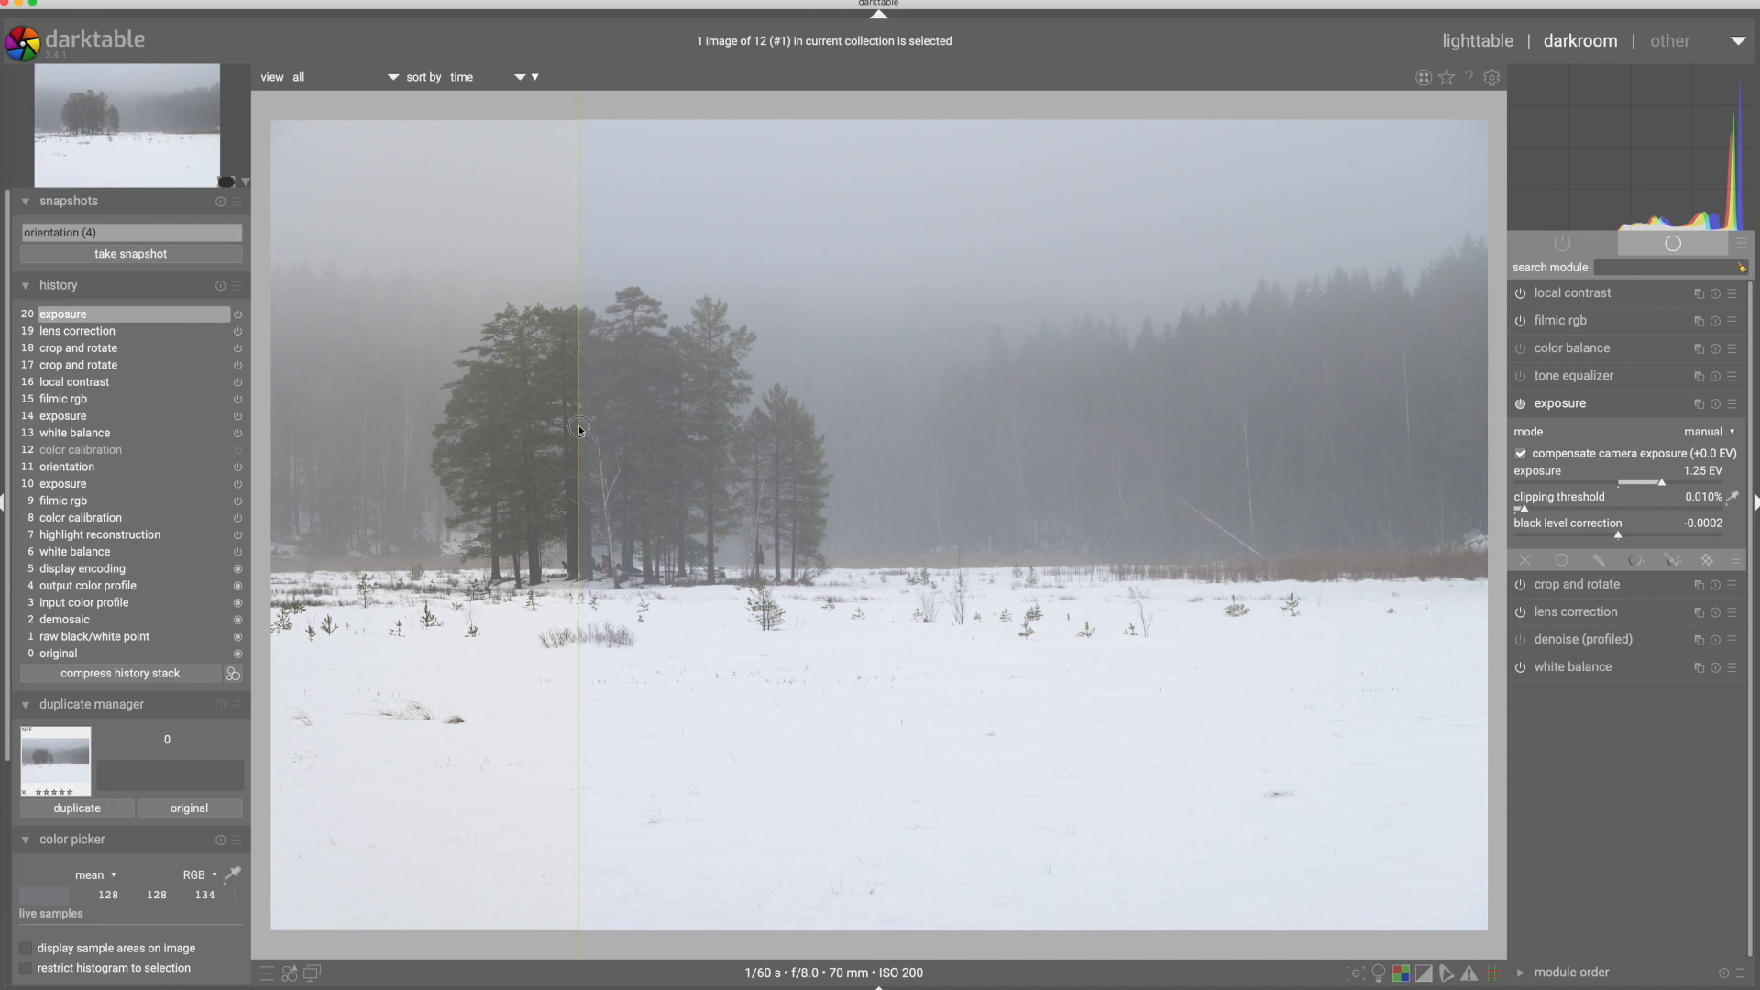
pyautogui.moveTo(579, 428); pyautogui.dragTo(835, 438)
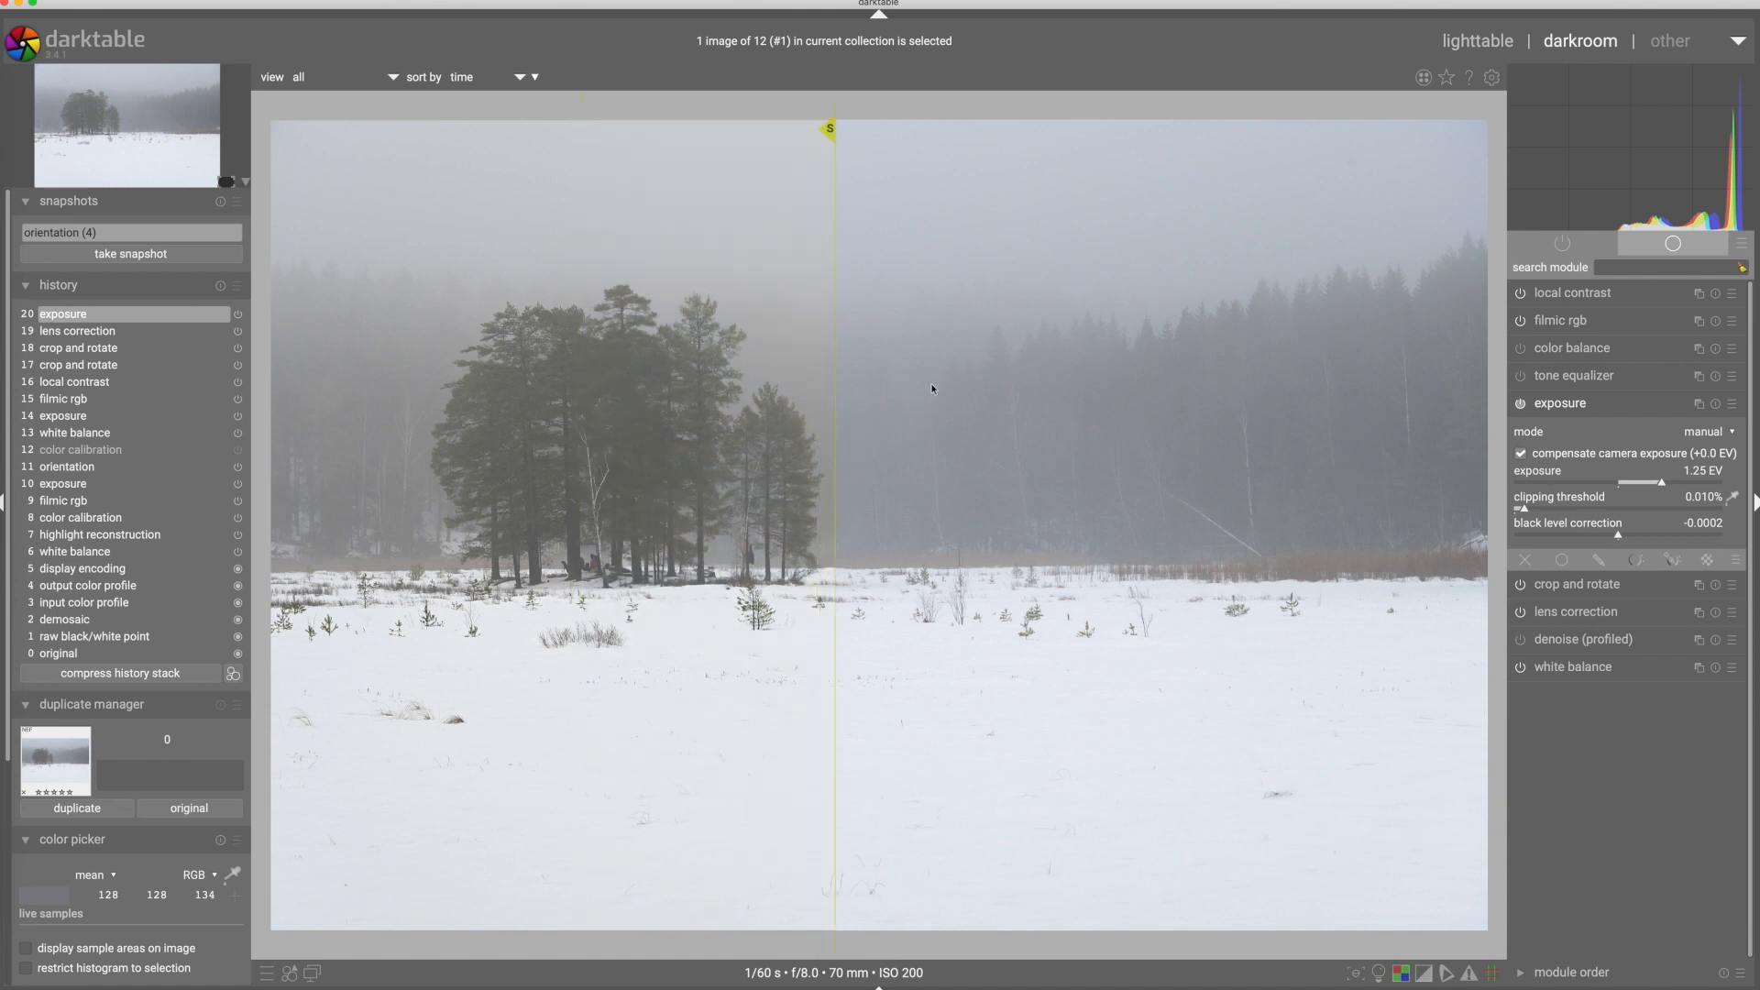
pyautogui.moveTo(835, 386); pyautogui.dragTo(617, 383)
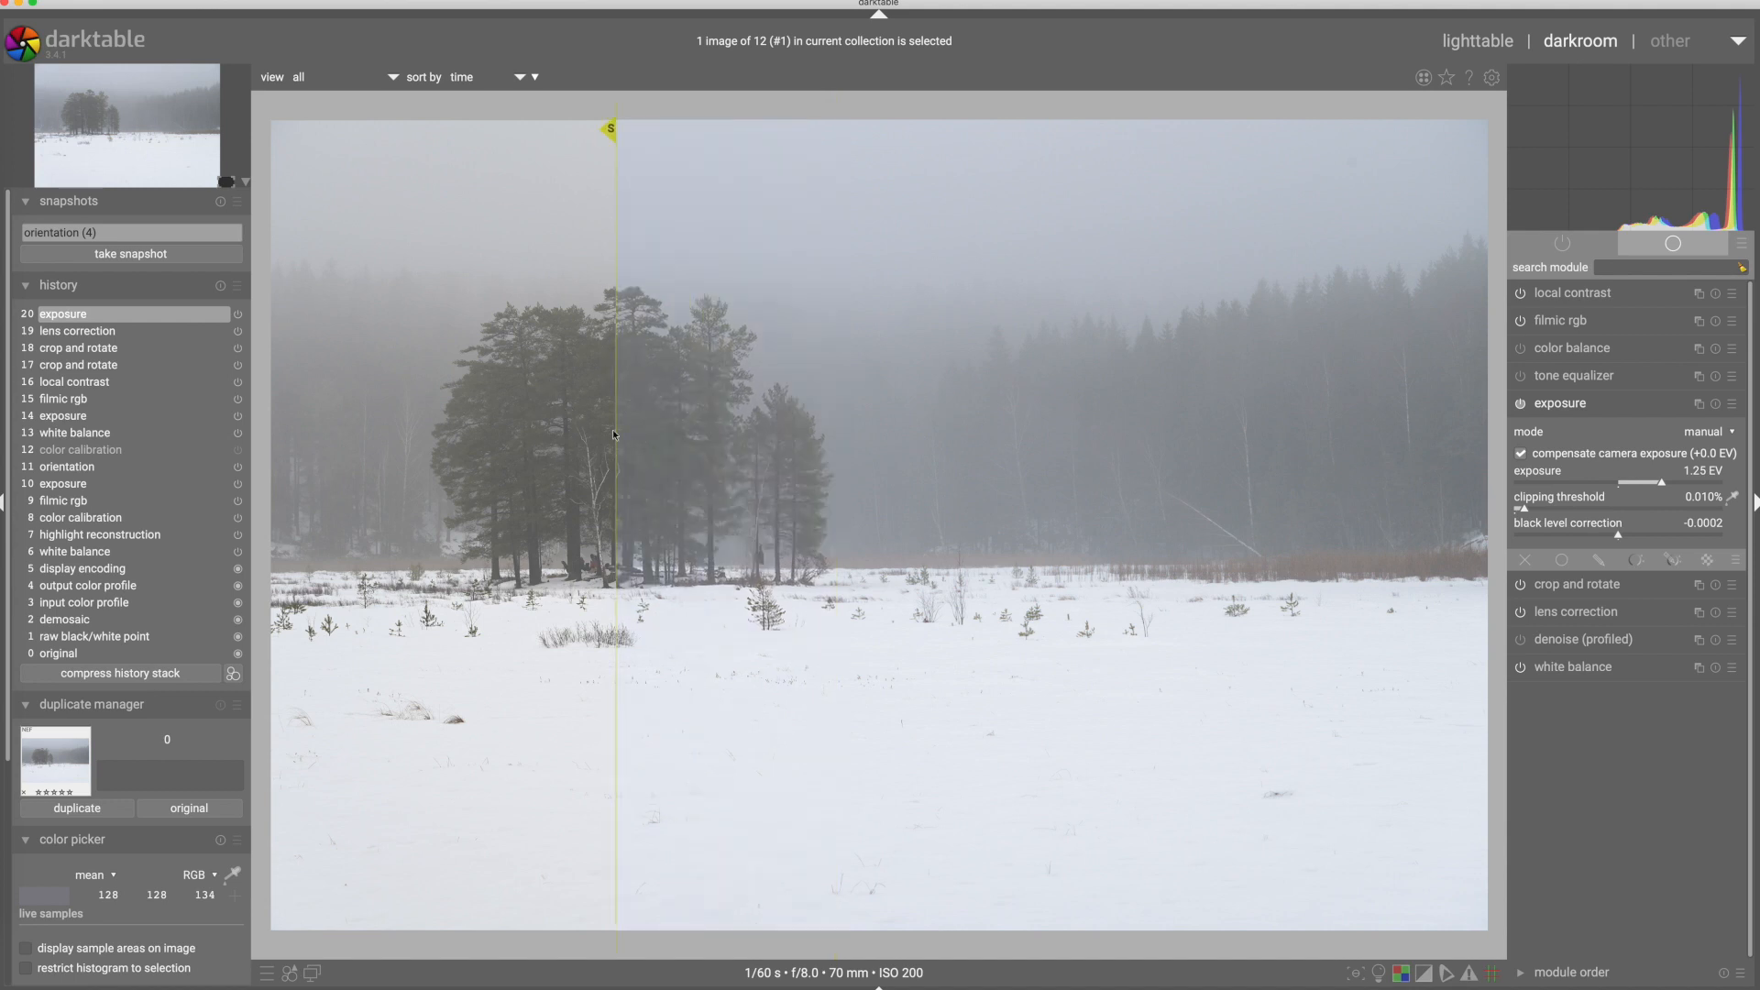
pyautogui.moveTo(617, 384); pyautogui.dragTo(1045, 411)
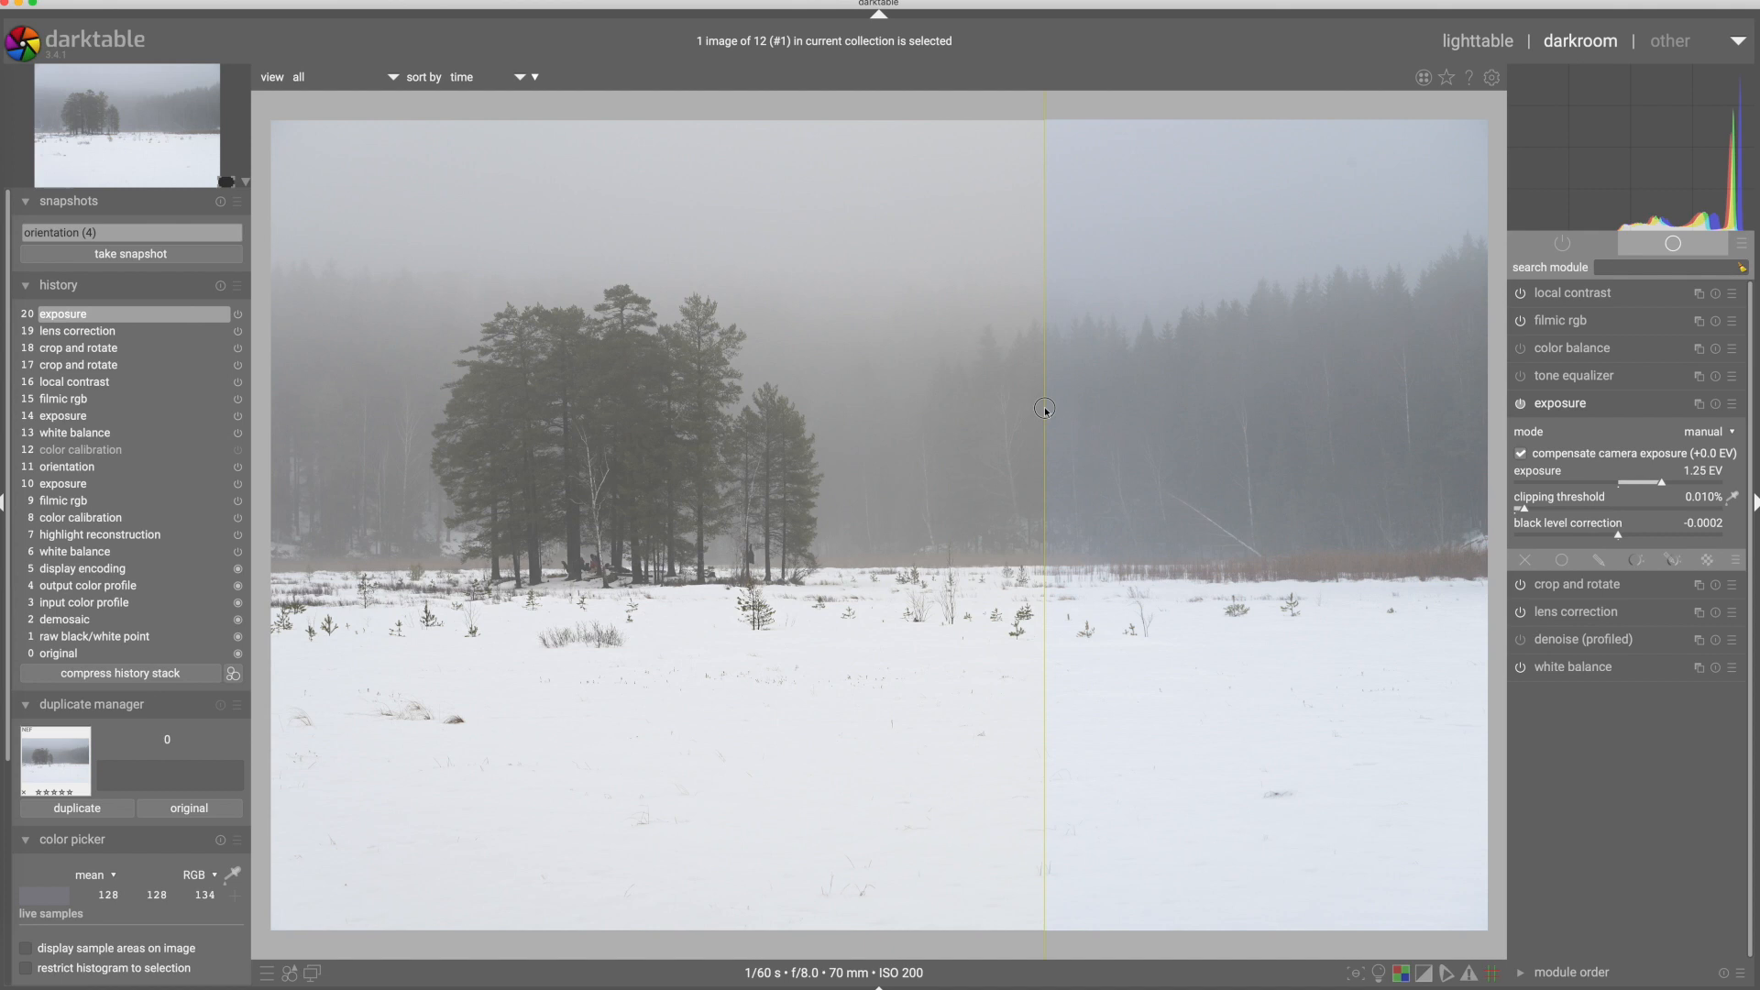
pyautogui.moveTo(1045, 411); pyautogui.dragTo(589, 394)
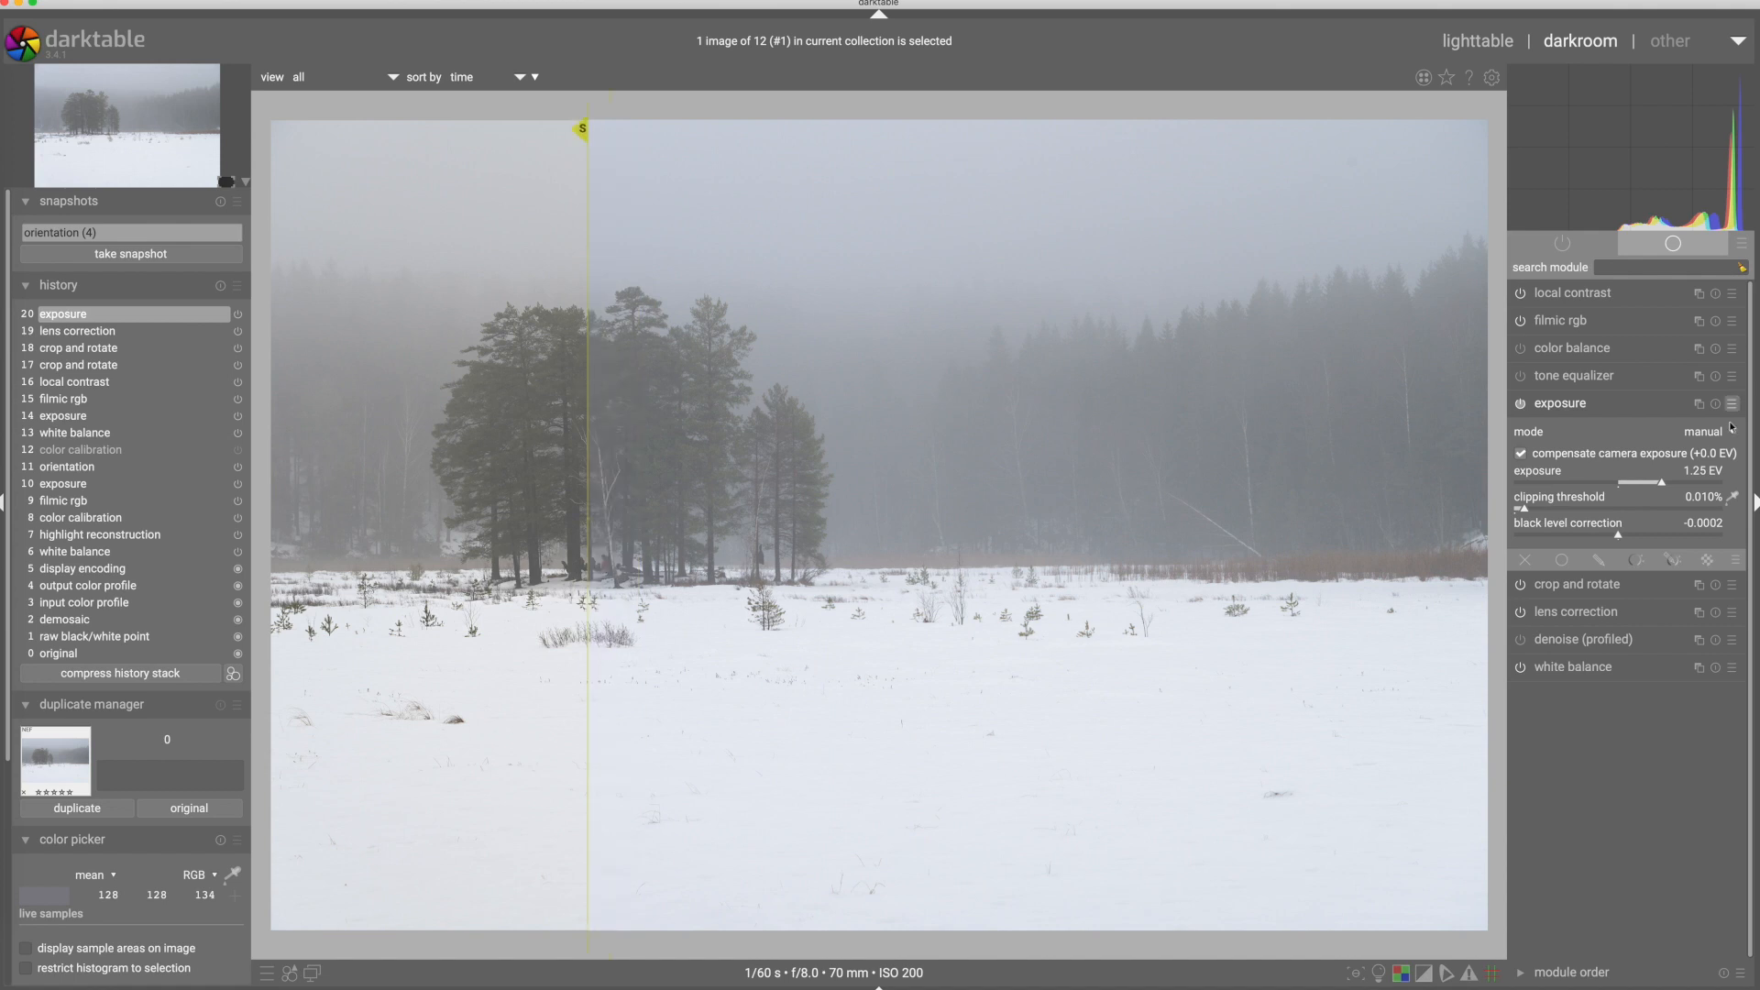
# - Pick the color balance contrast fulcrum from the image, raise contrast to +11.36%, and hide the snapshot comparison
pyautogui.click(1565, 348)
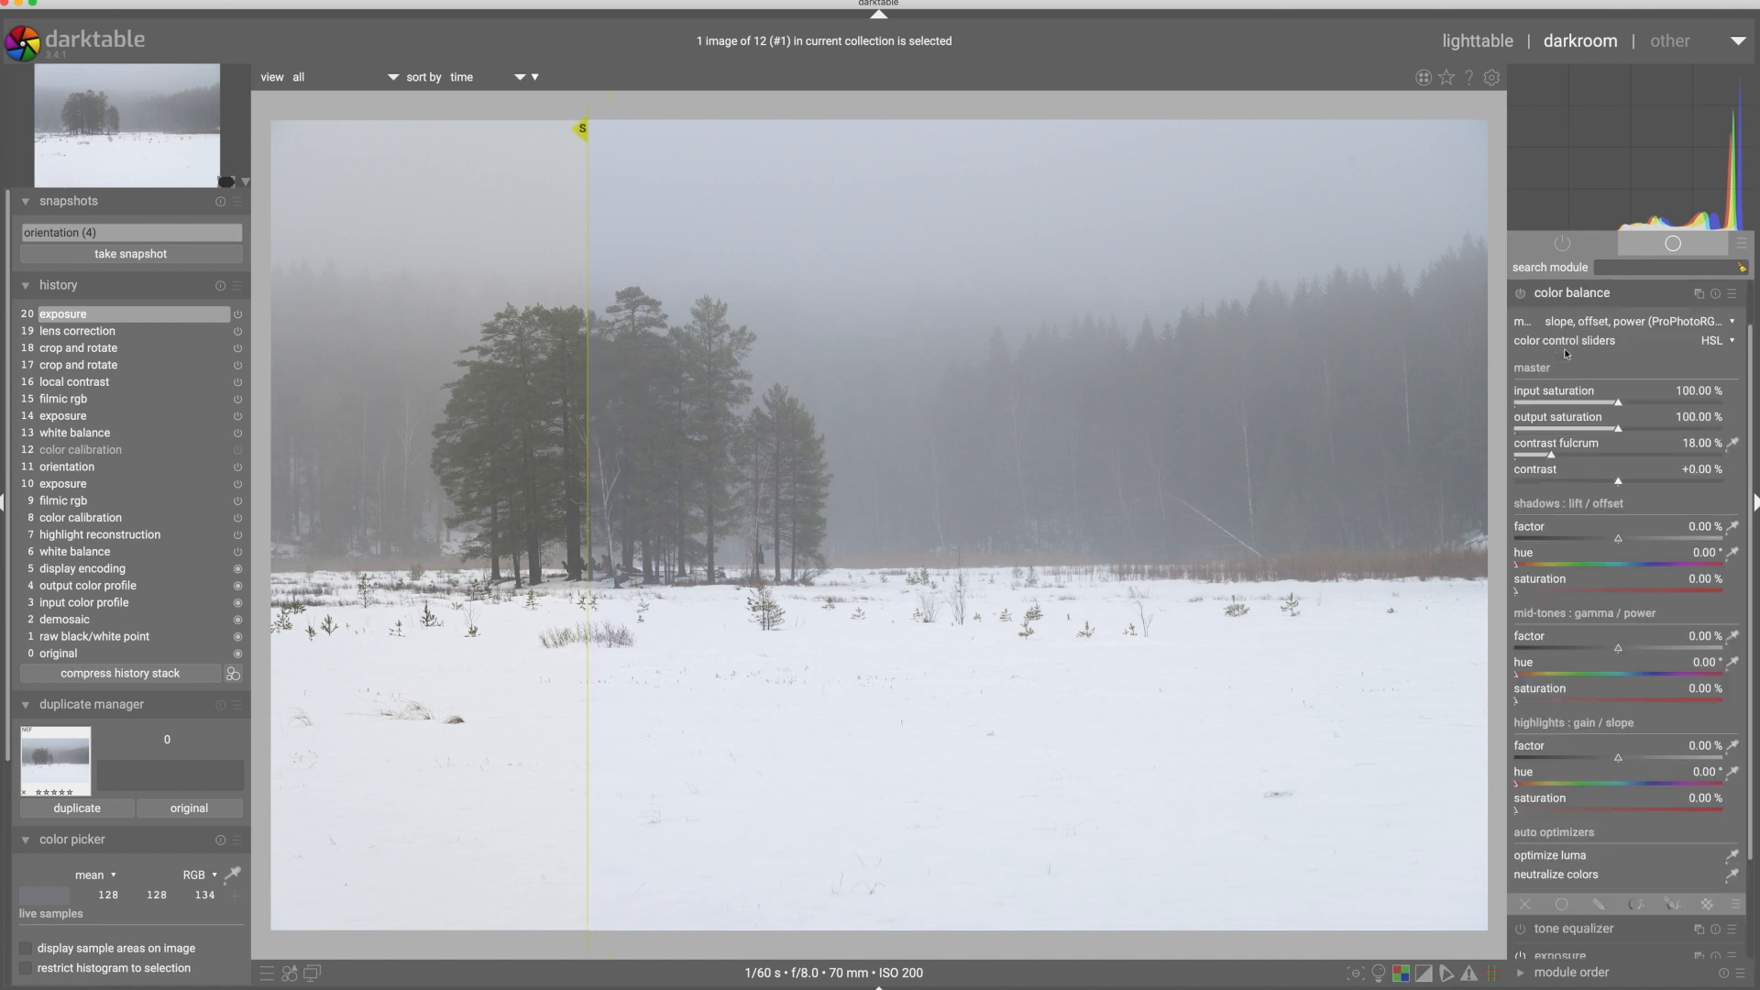
pyautogui.click(1732, 445)
pyautogui.moveTo(1618, 483); pyautogui.dragTo(1636, 481)
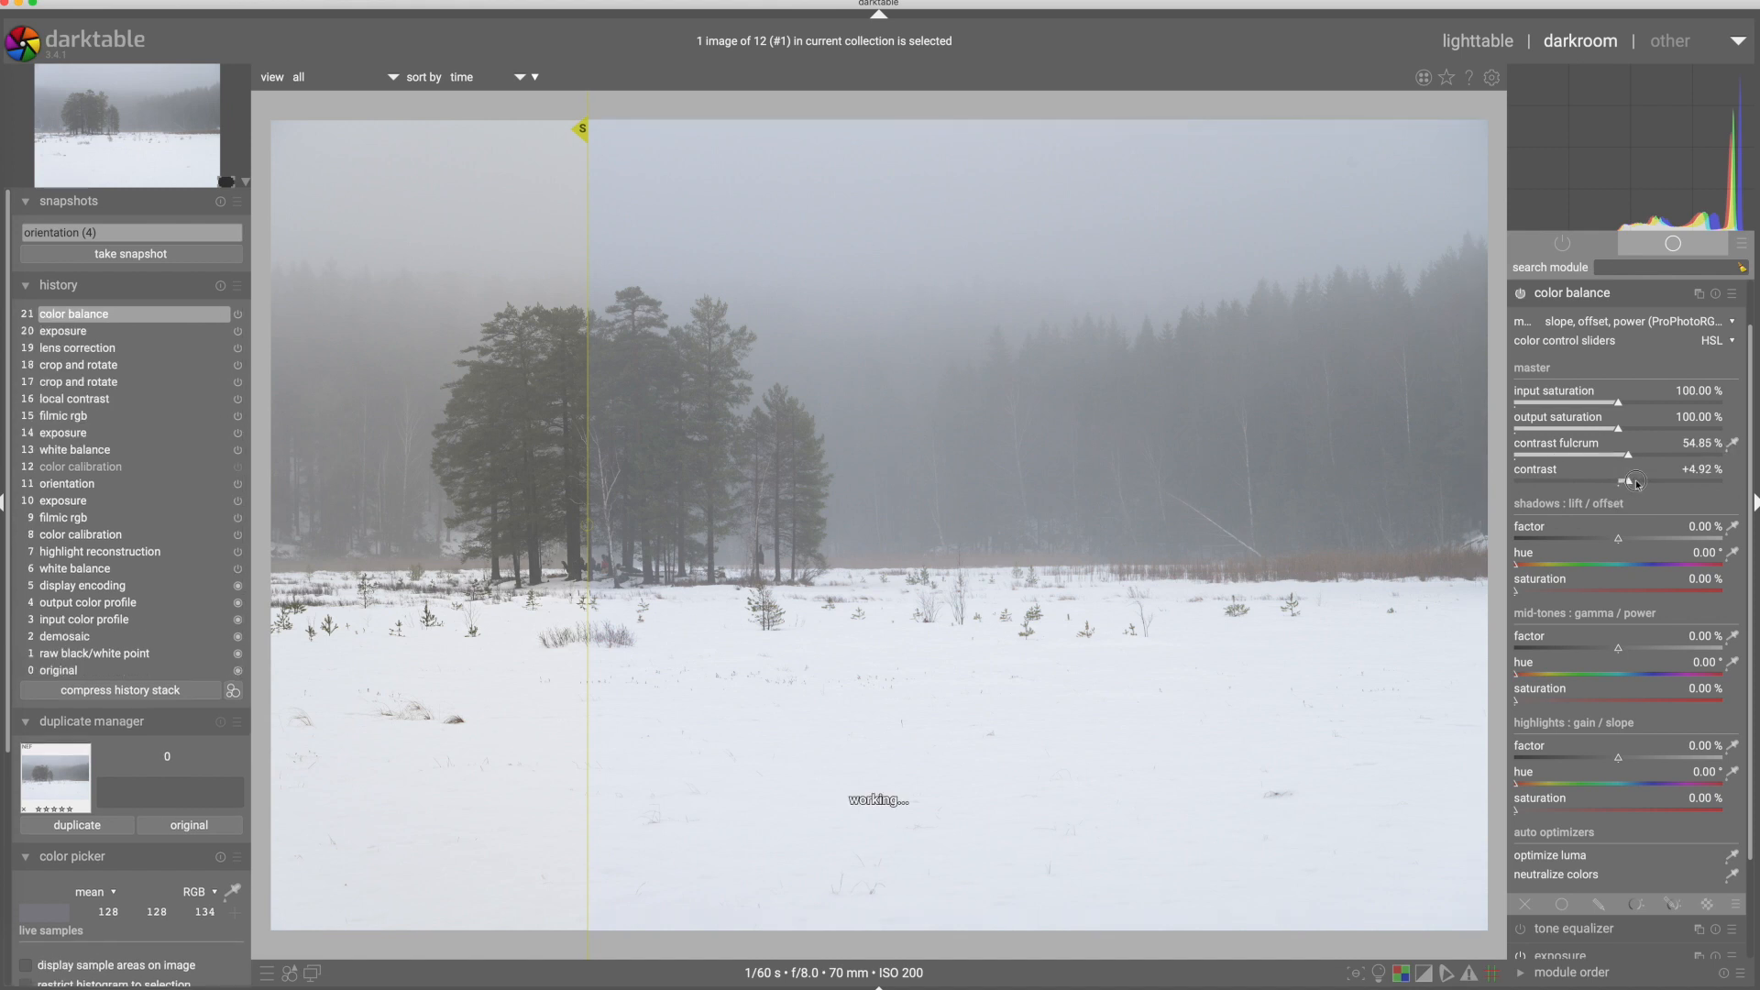
pyautogui.moveTo(1636, 481); pyautogui.dragTo(1641, 482)
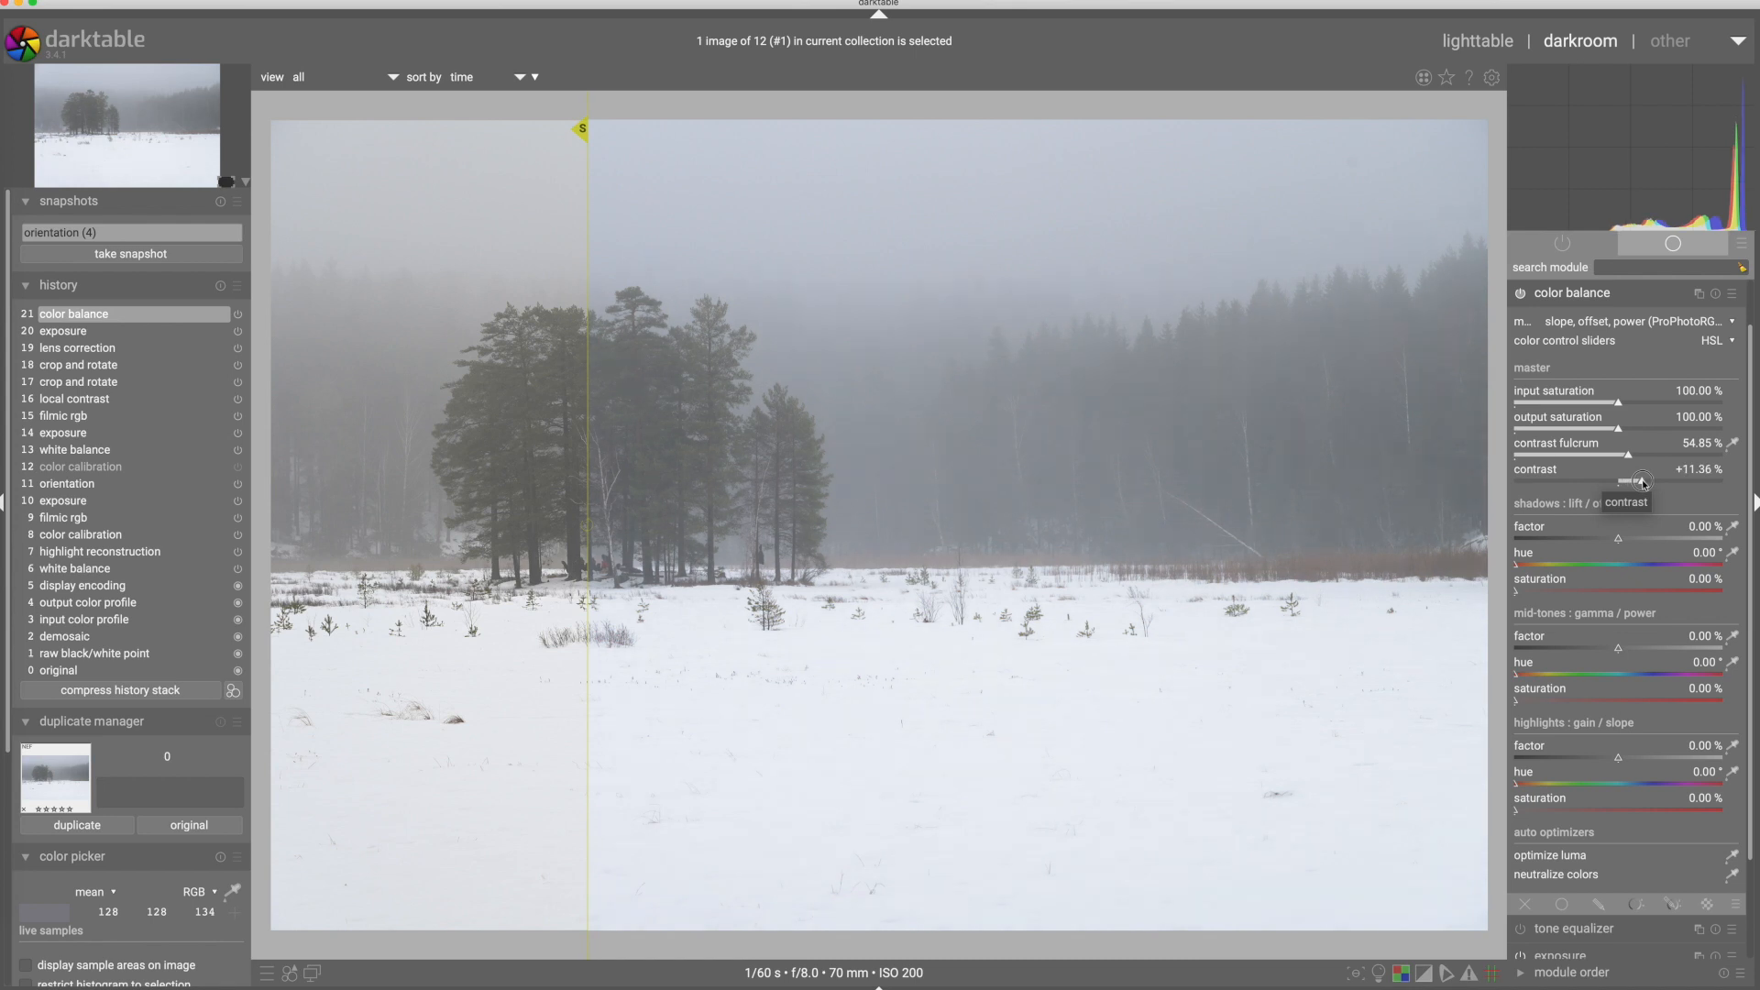
pyautogui.click(131, 233)
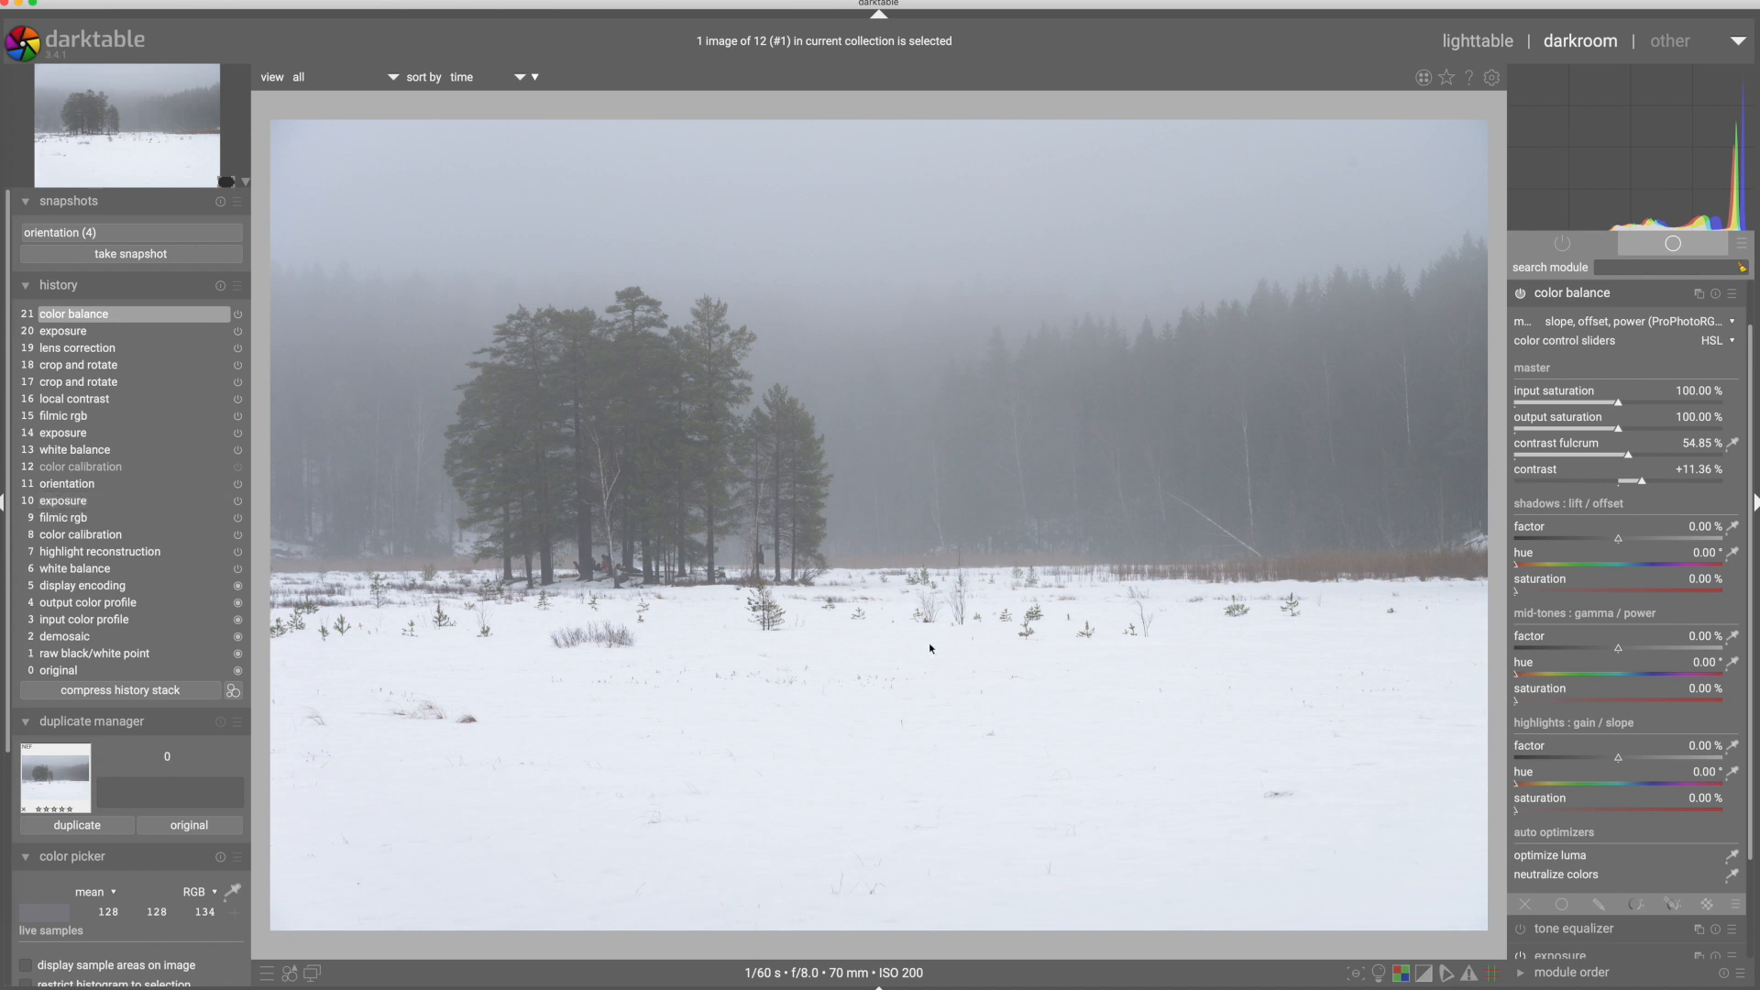
# - Compress the history stack and review its entries, checking the orientation state before restoring the final color balance state
pyautogui.click(120, 690)
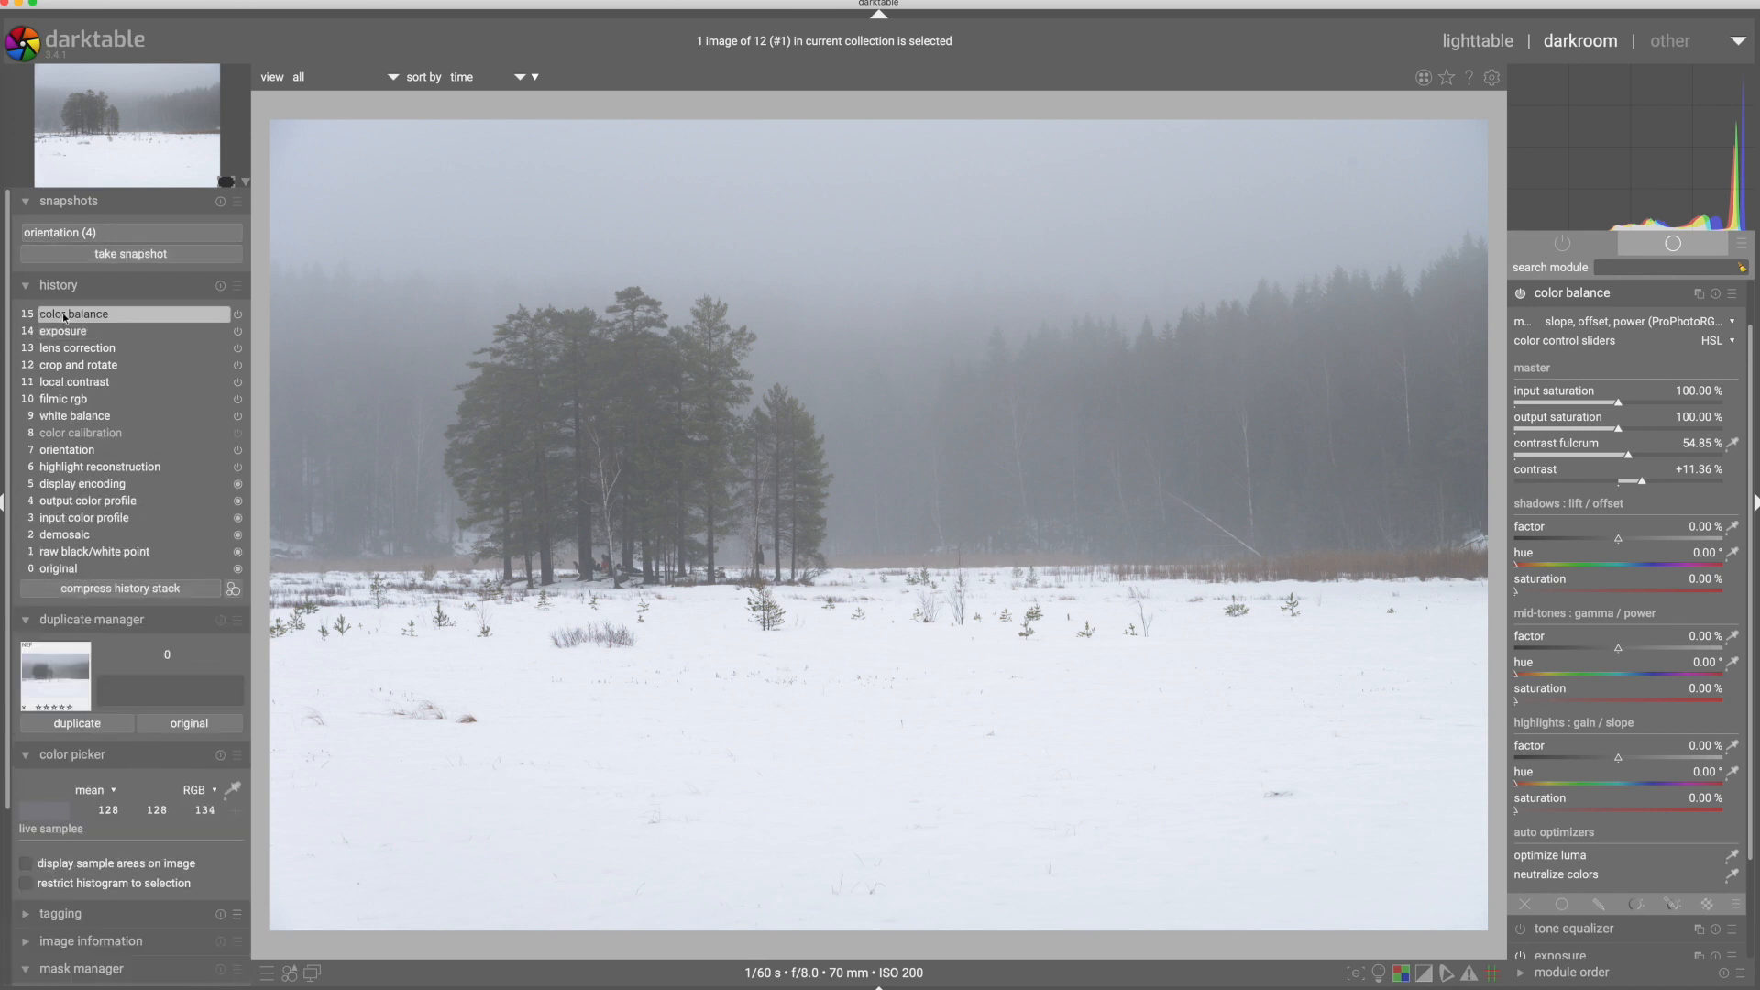
pyautogui.moveTo(67, 321)
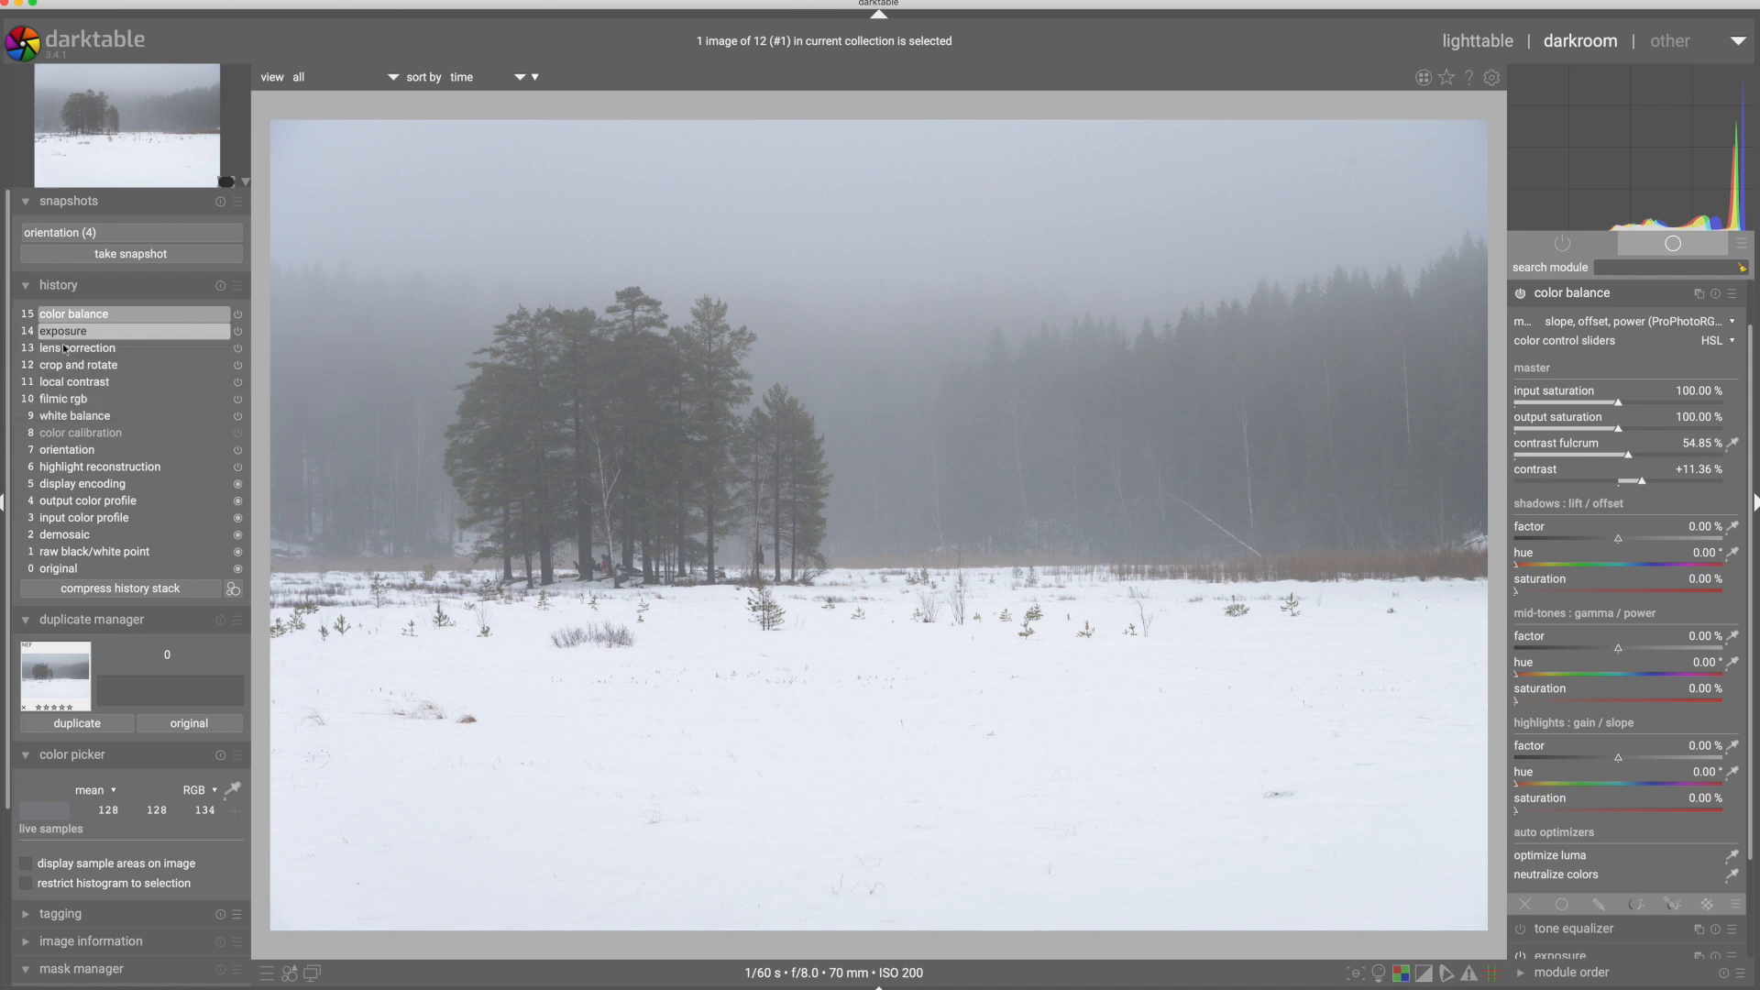
pyautogui.moveTo(63, 352)
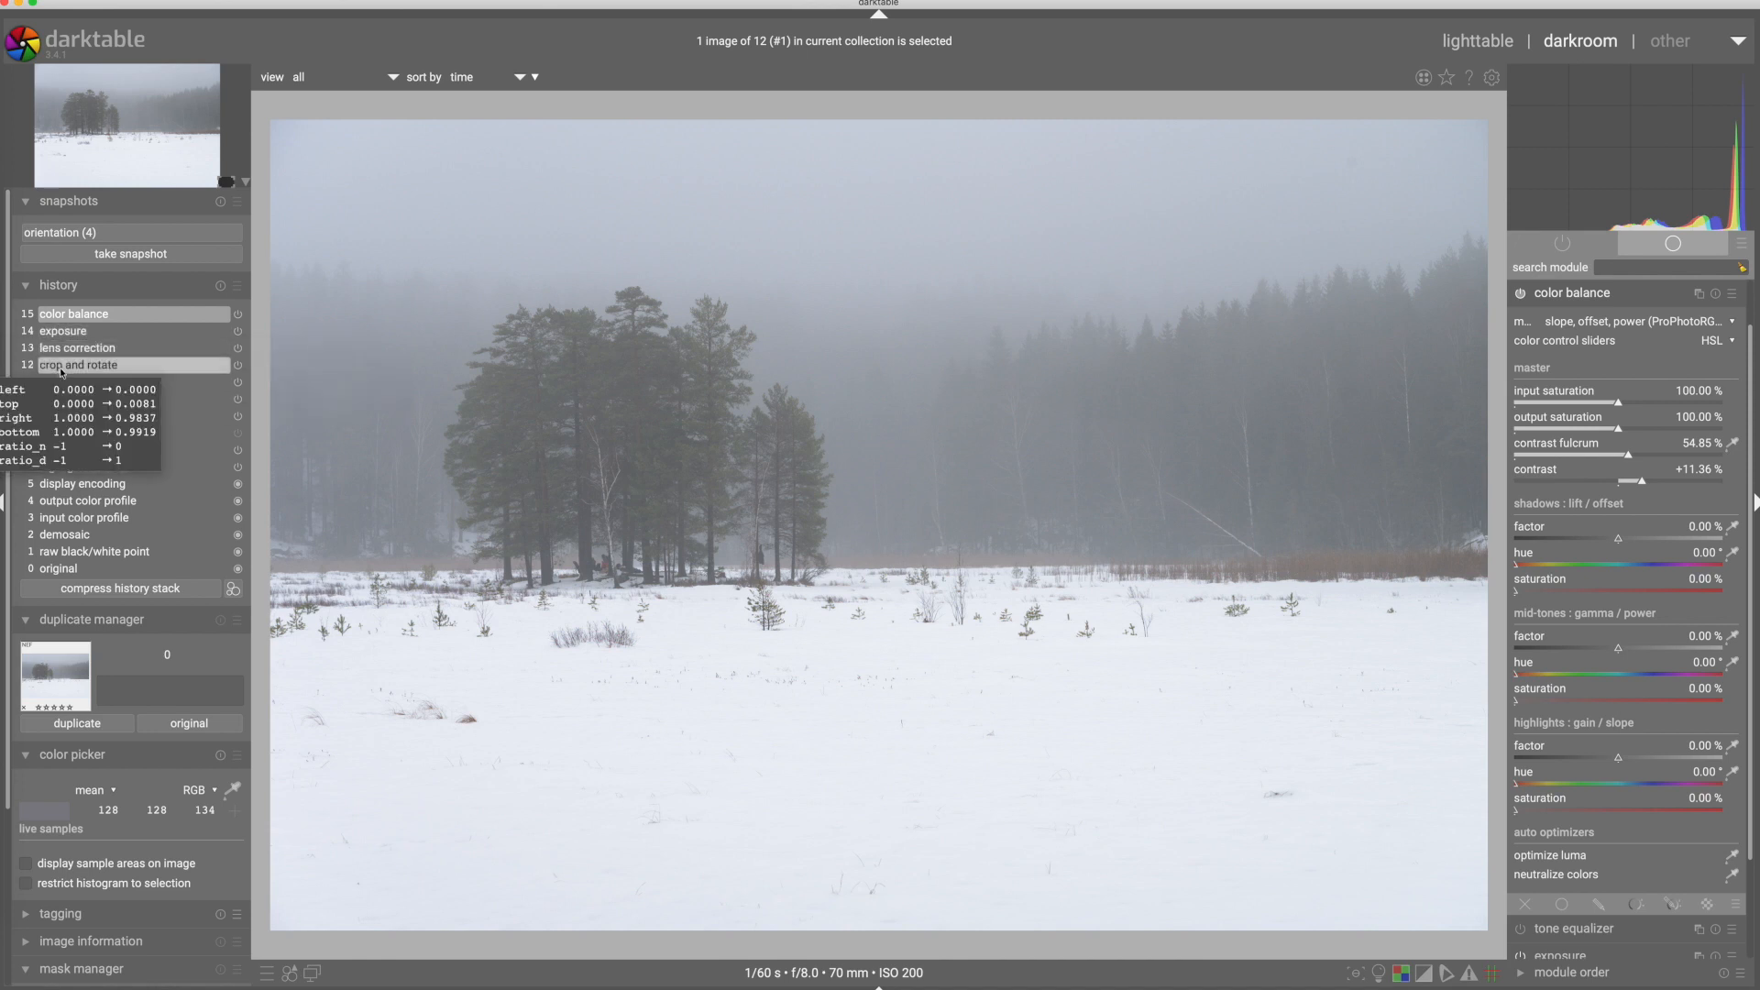
pyautogui.moveTo(65, 389)
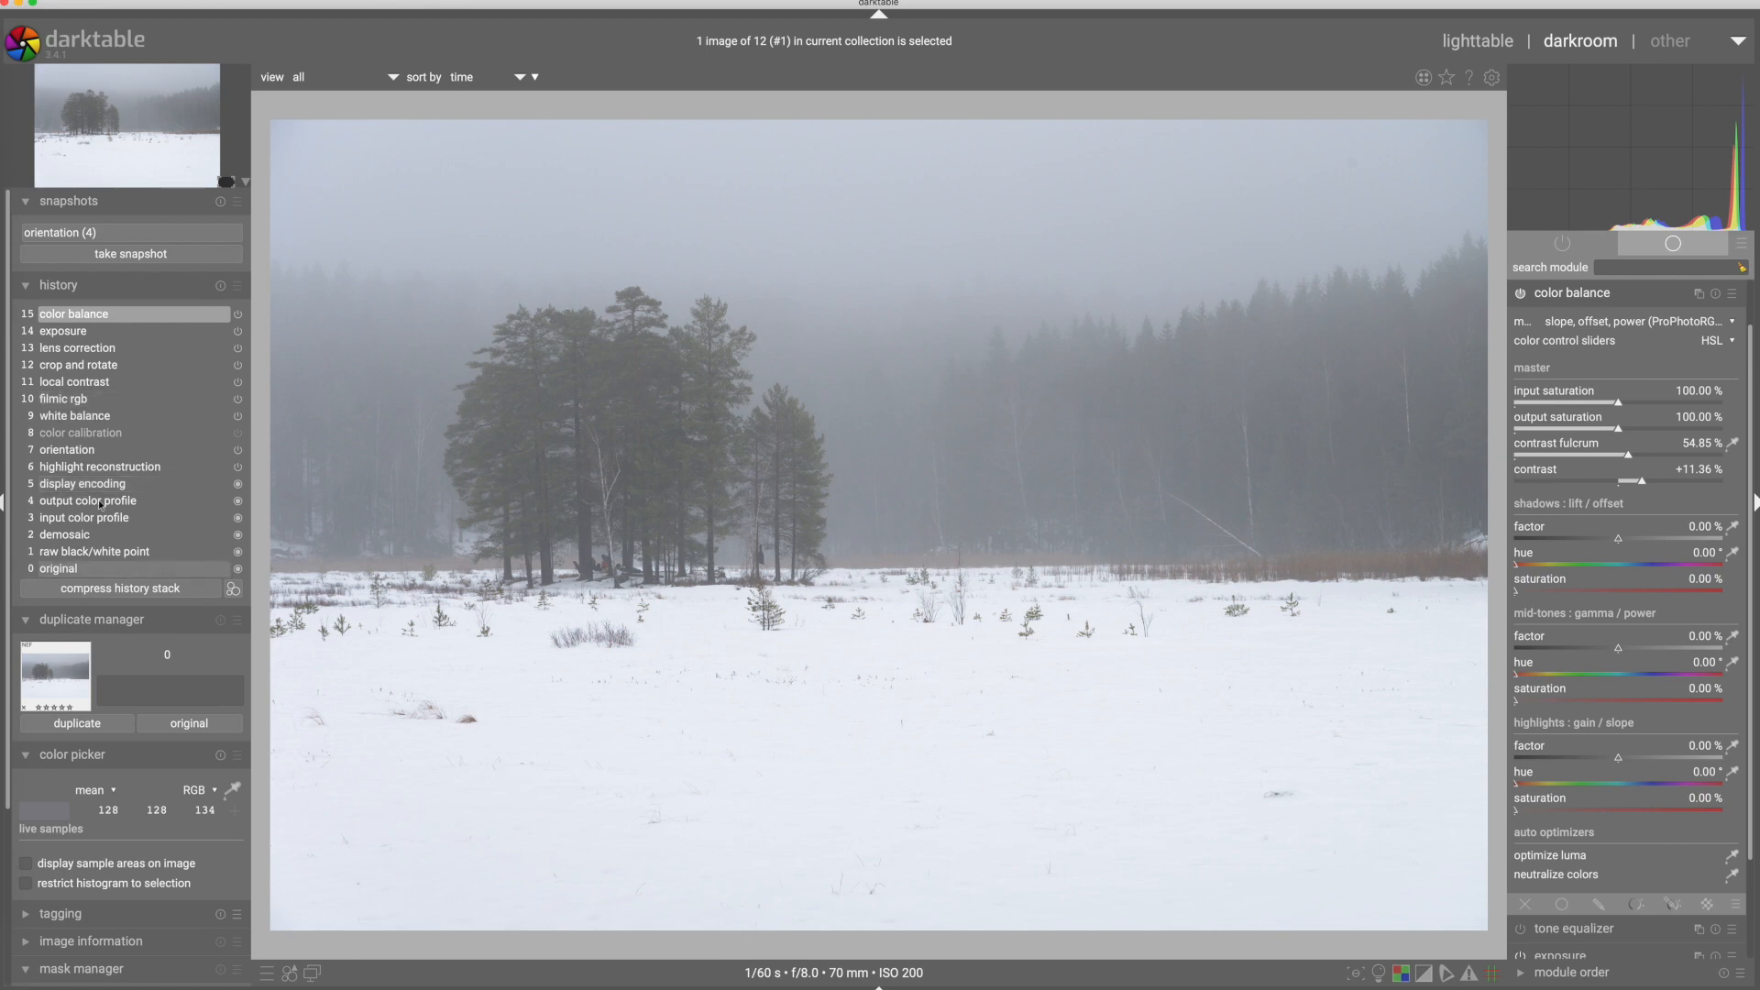
pyautogui.click(79, 450)
pyautogui.click(82, 315)
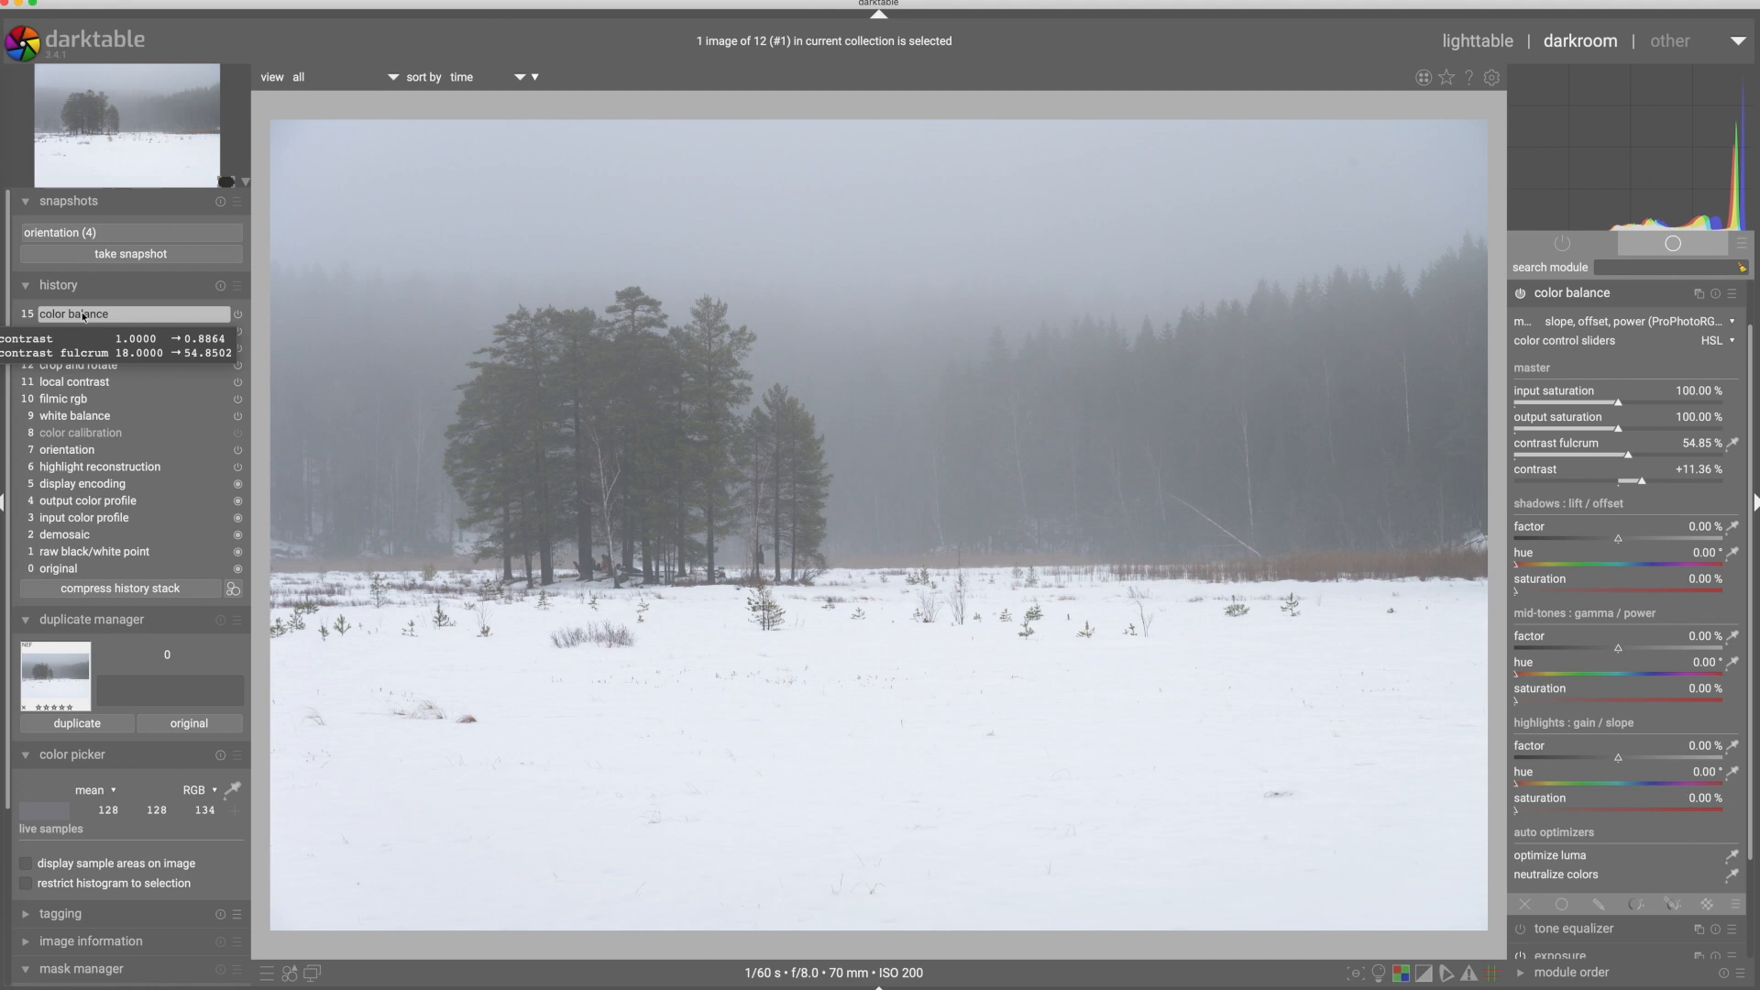
# - Open the NEF of the fisherman at the lake for editing and turn on lens correction
pyautogui.press('l')
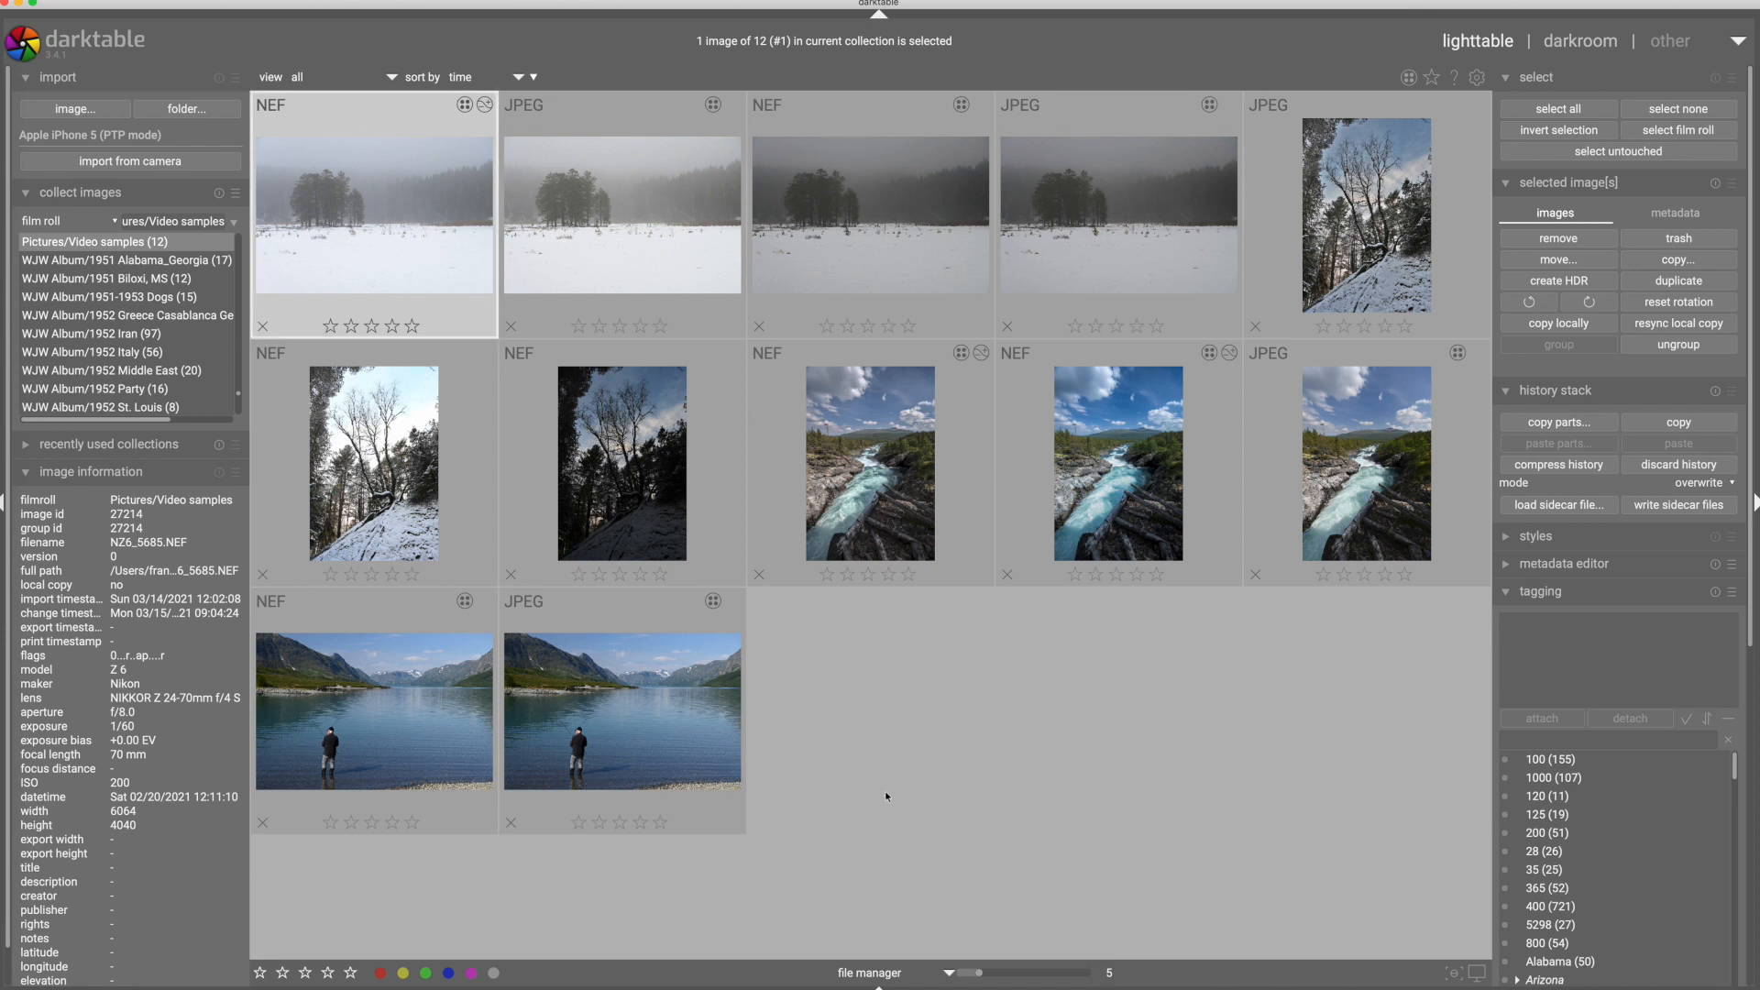
pyautogui.doubleClick(391, 713)
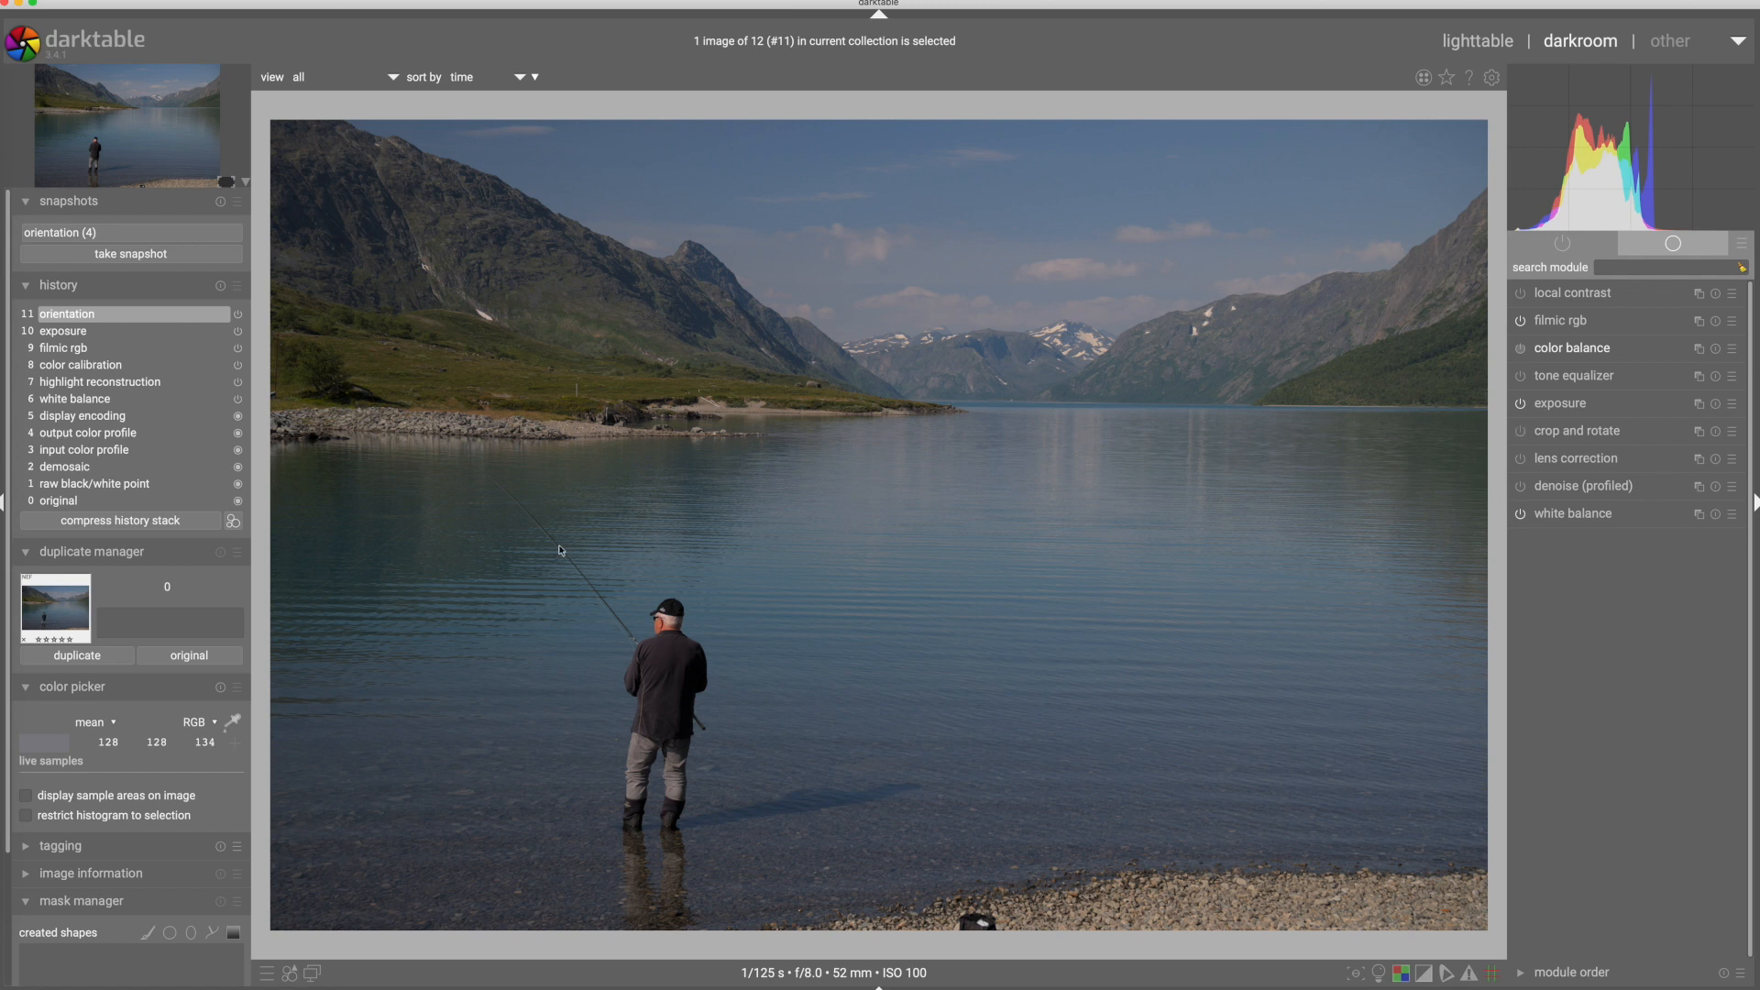
pyautogui.click(1520, 458)
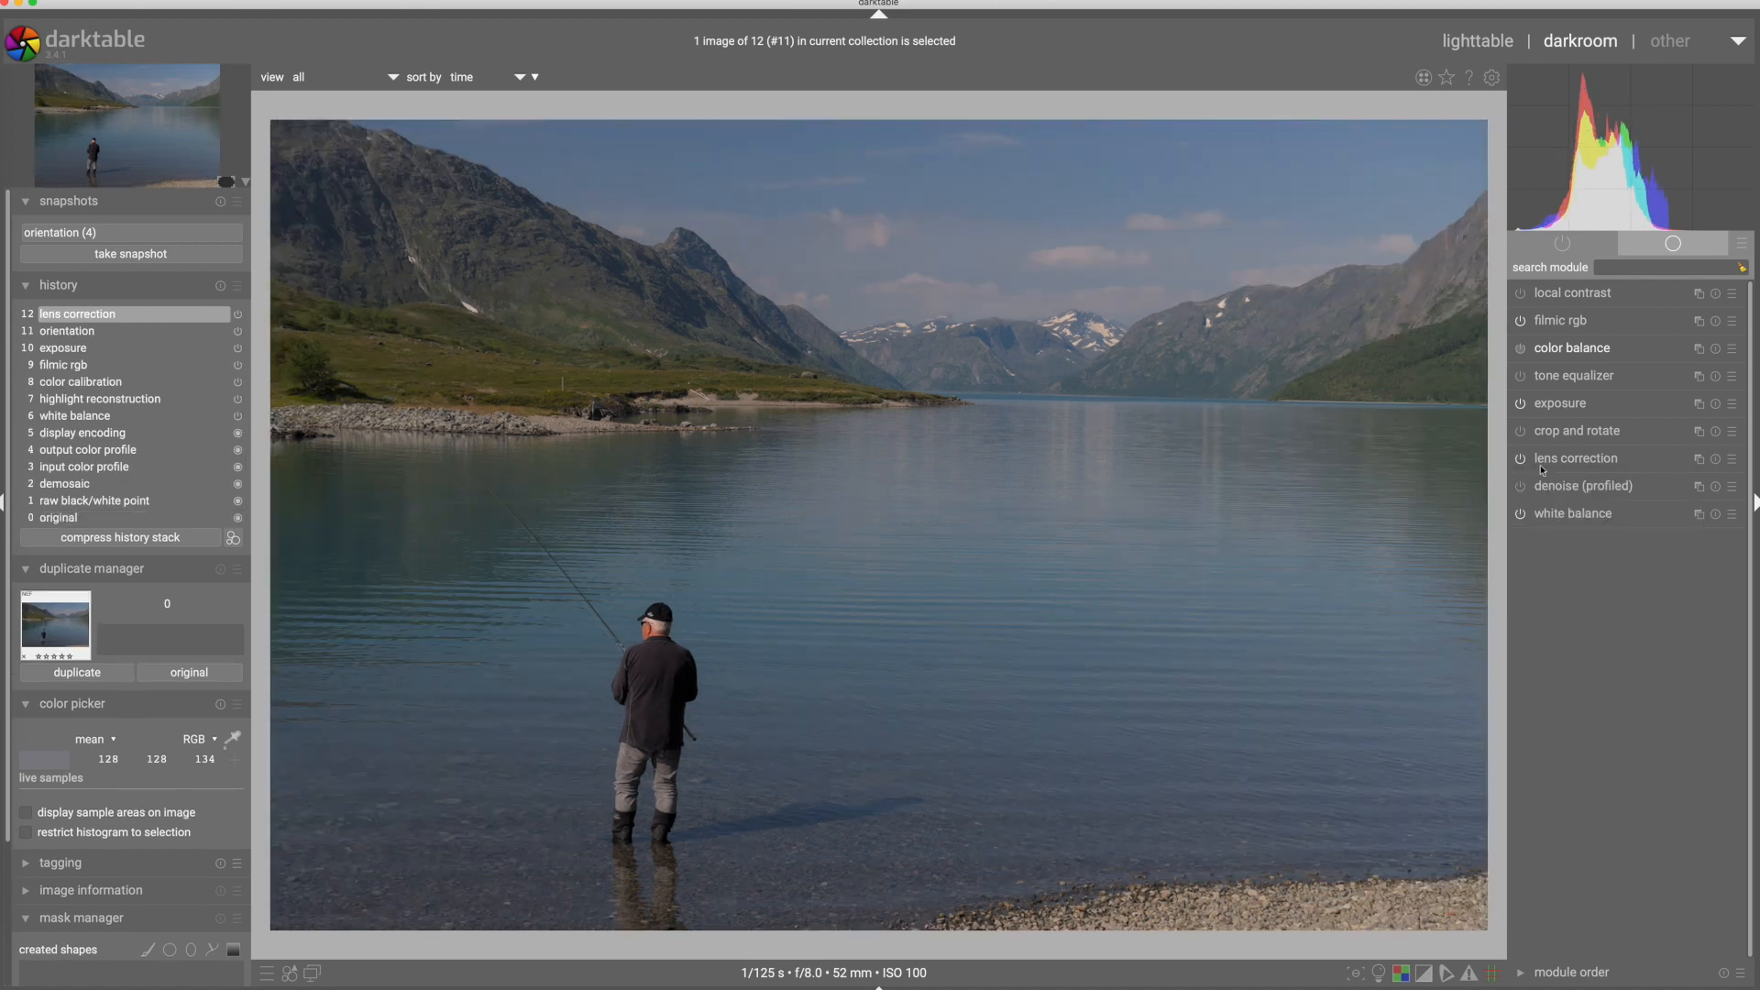
# - Straighten the photo along the far shoreline with a rotation of about 1.36°
pyautogui.click(1521, 431)
pyautogui.click(1553, 431)
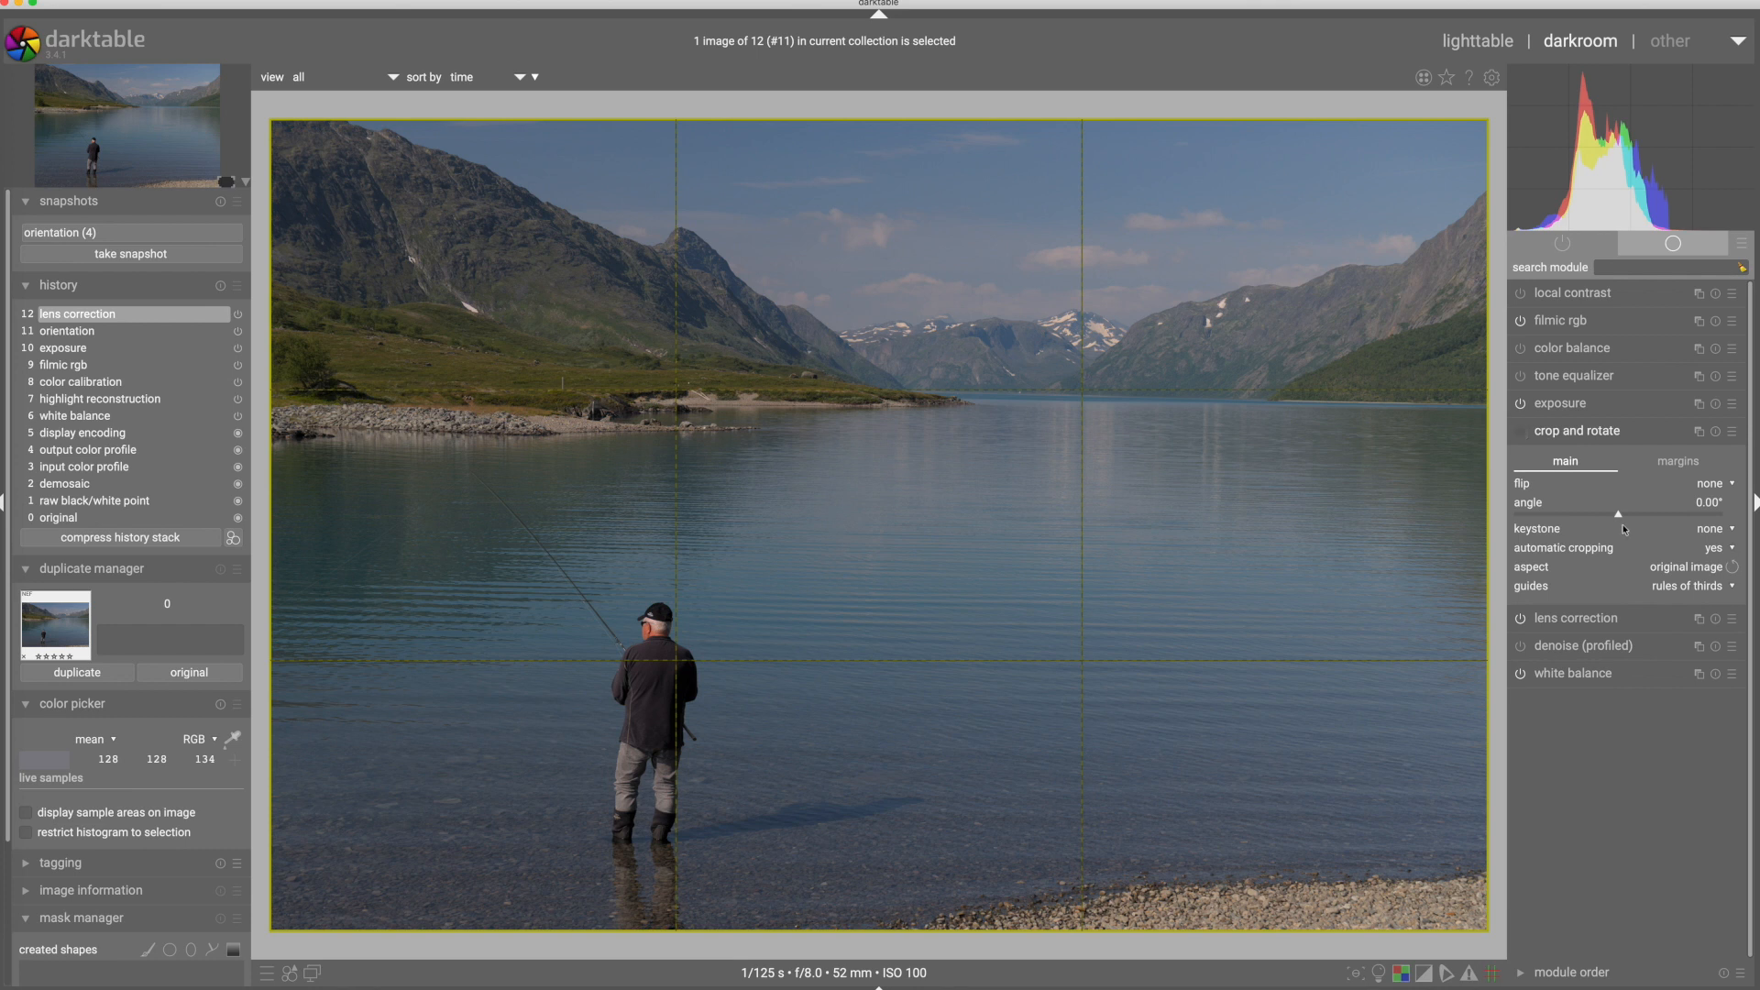
pyautogui.moveTo(933, 392); pyautogui.dragTo(1436, 404)
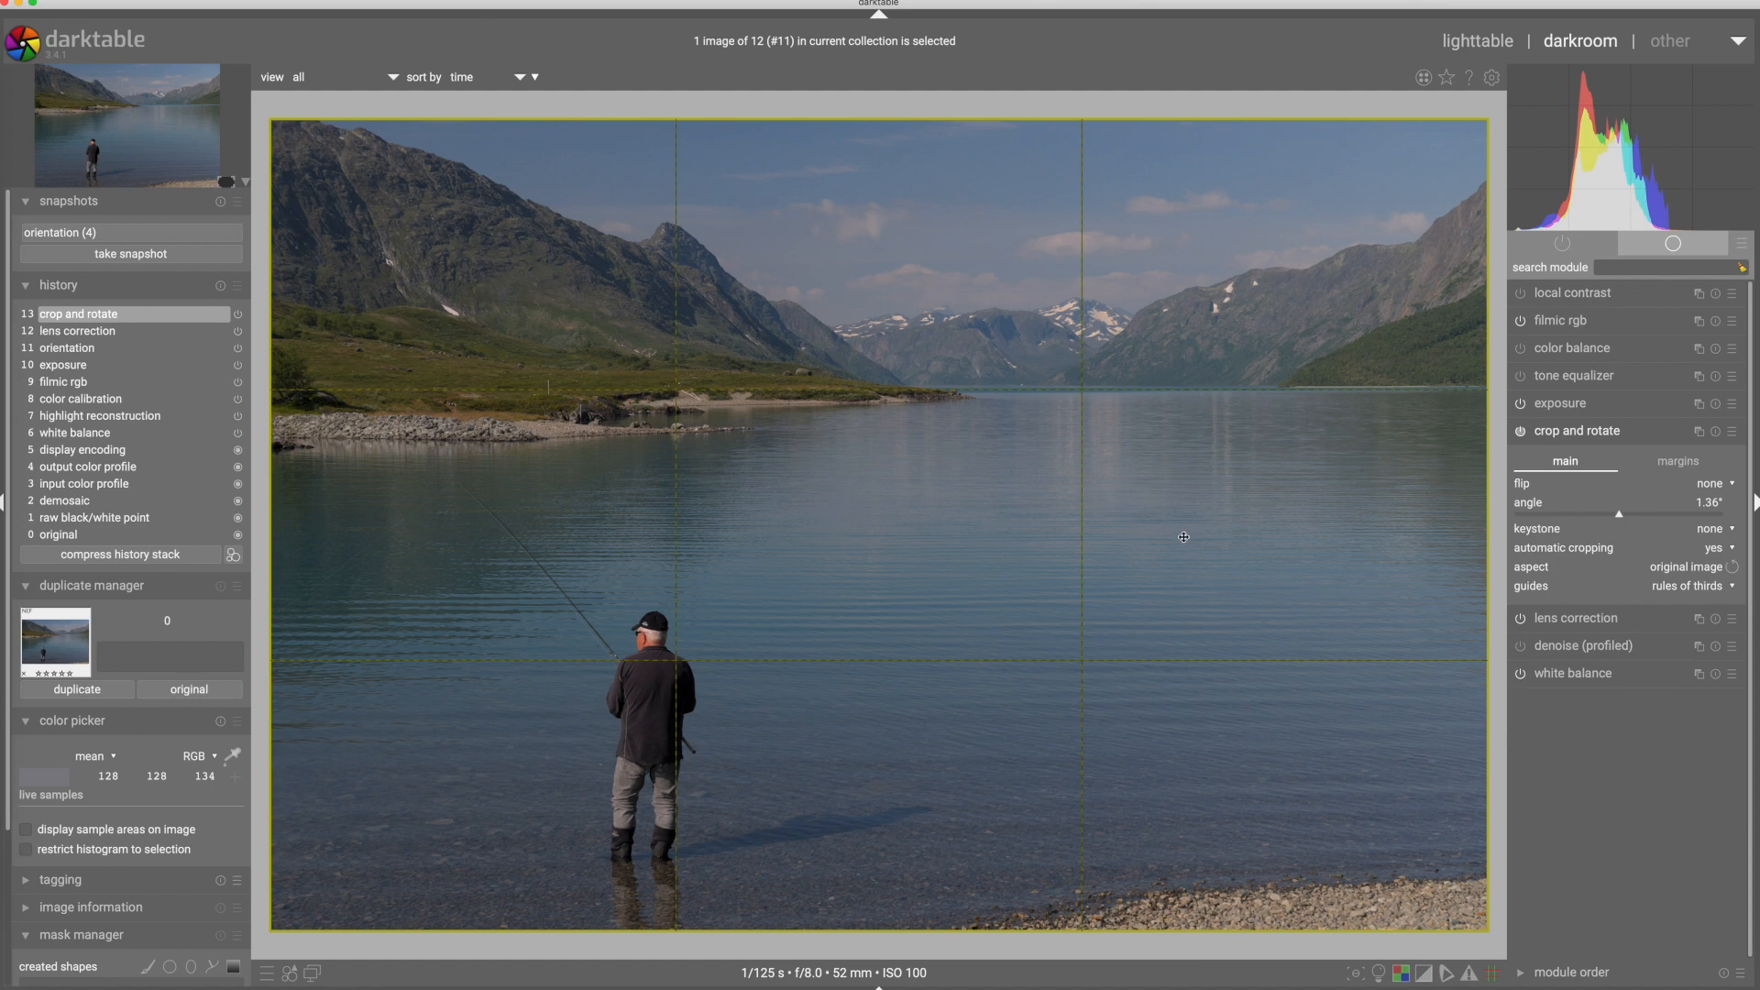
pyautogui.click(1597, 432)
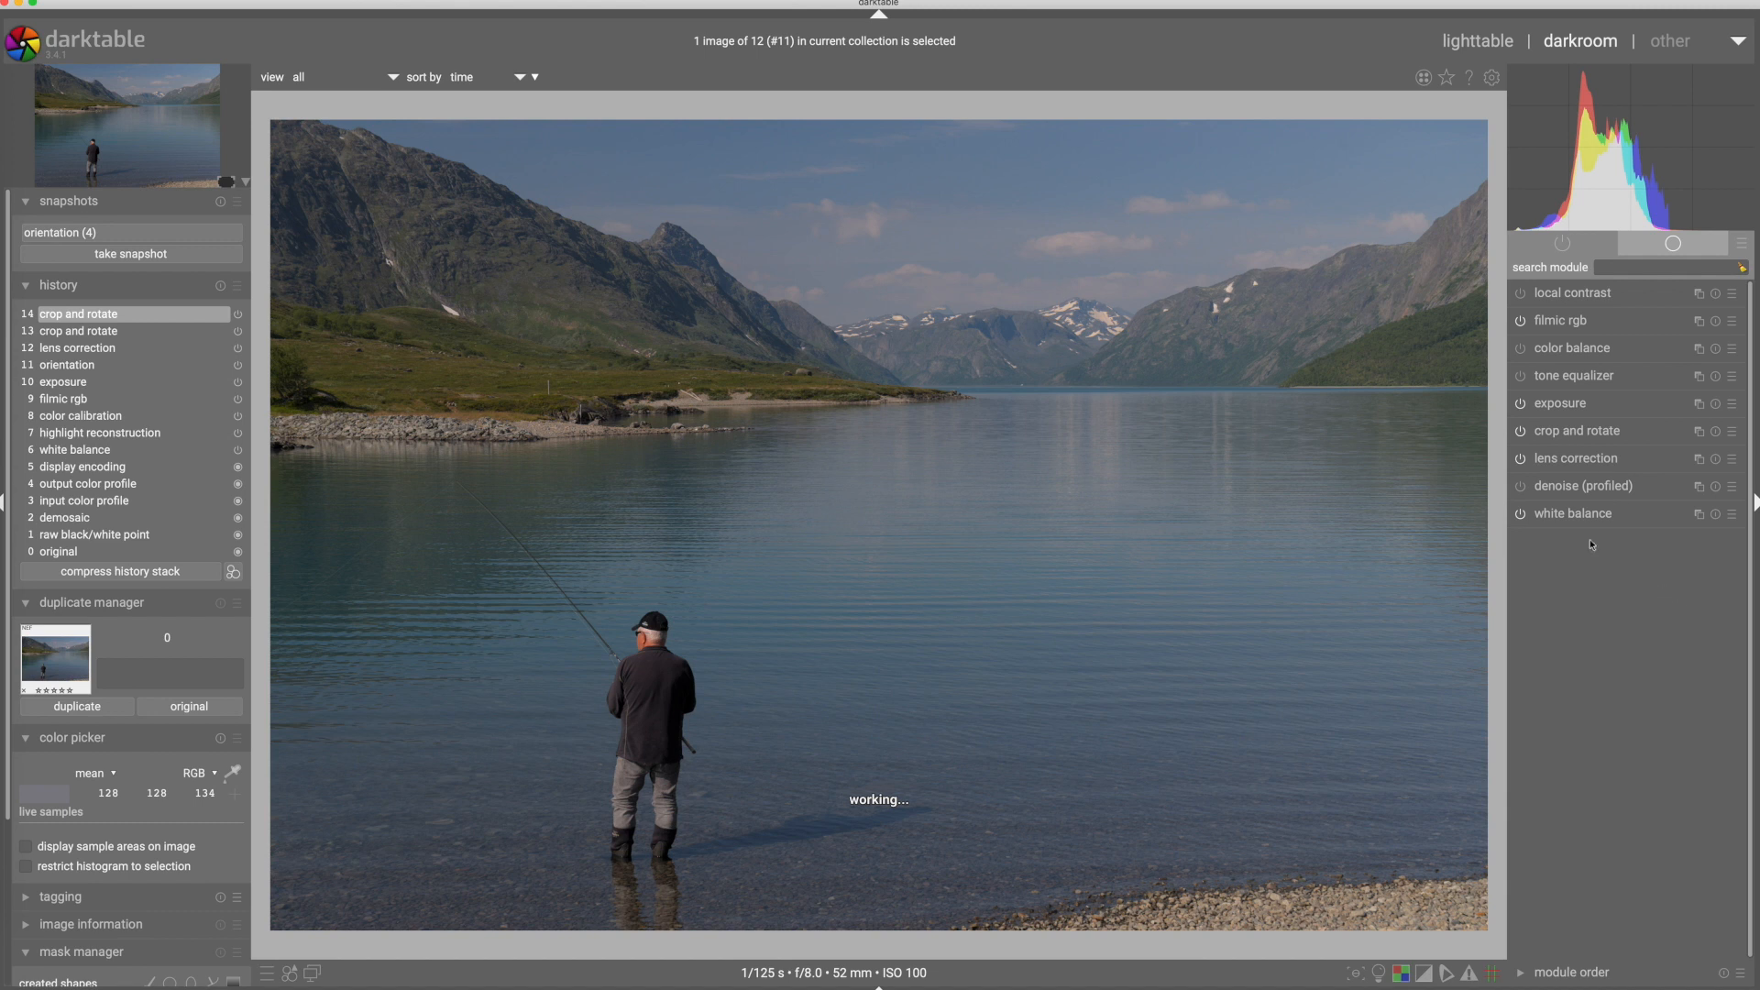
# - Turn off color calibration for the fisherman photo
pyautogui.click(1562, 241)
pyautogui.click(1520, 348)
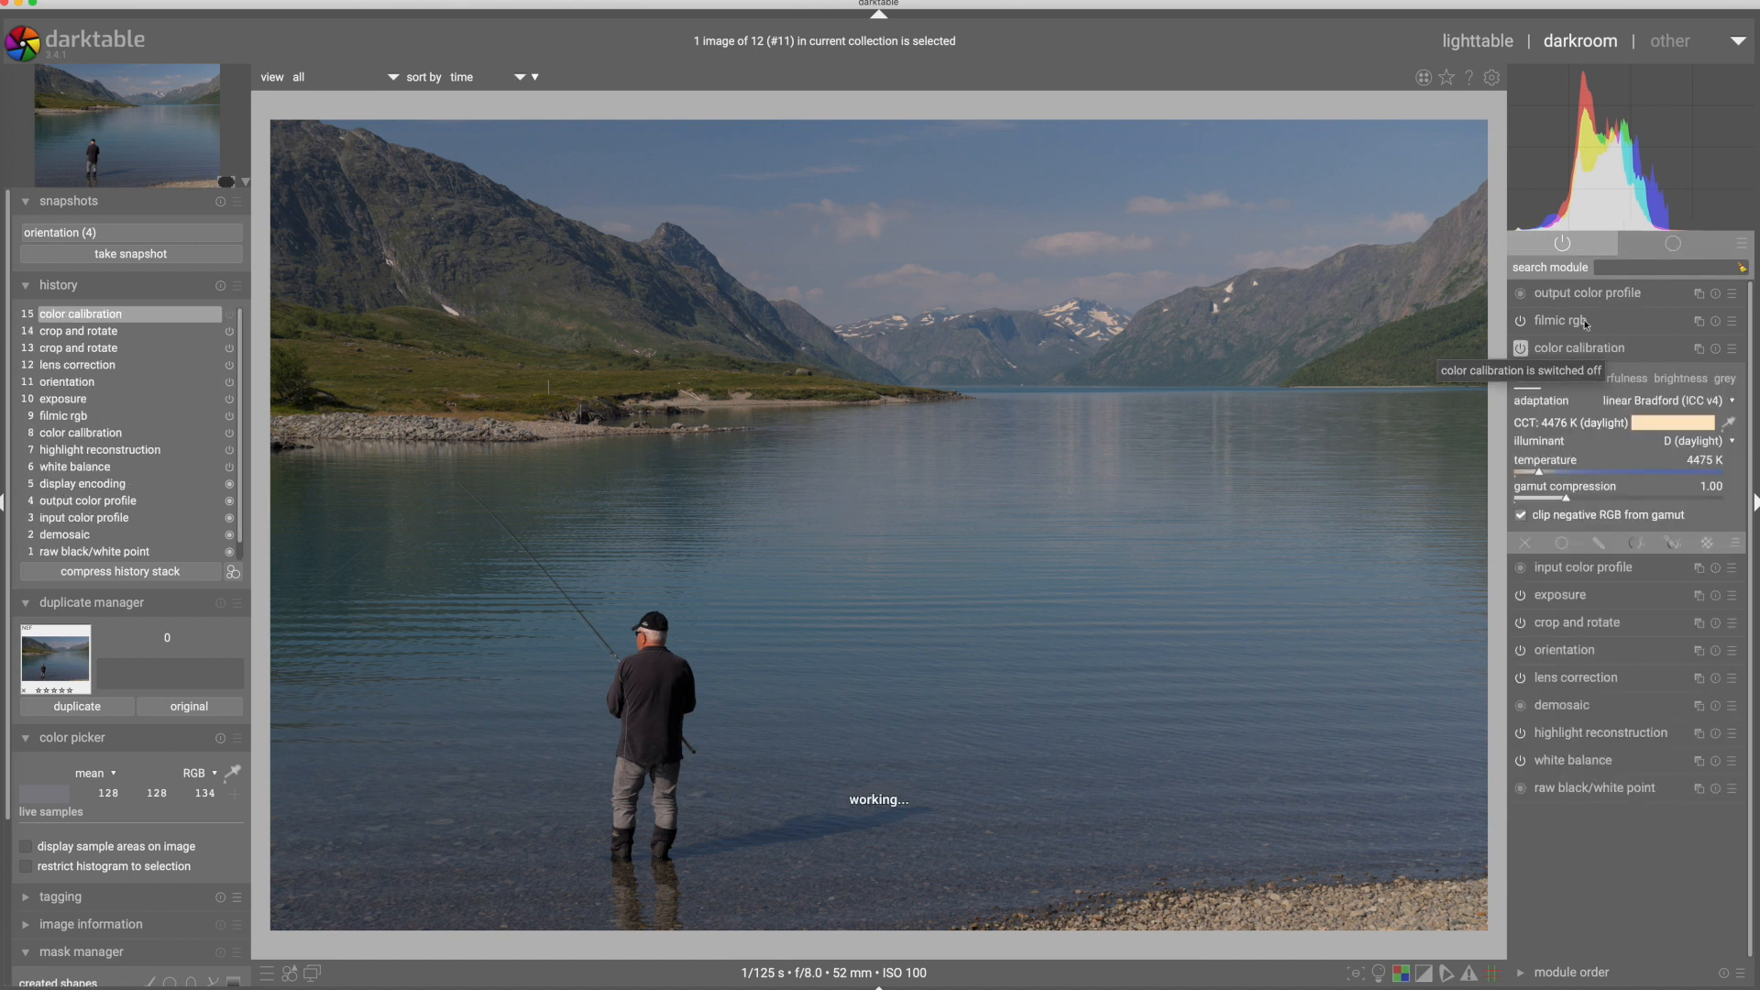
pyautogui.click(1652, 250)
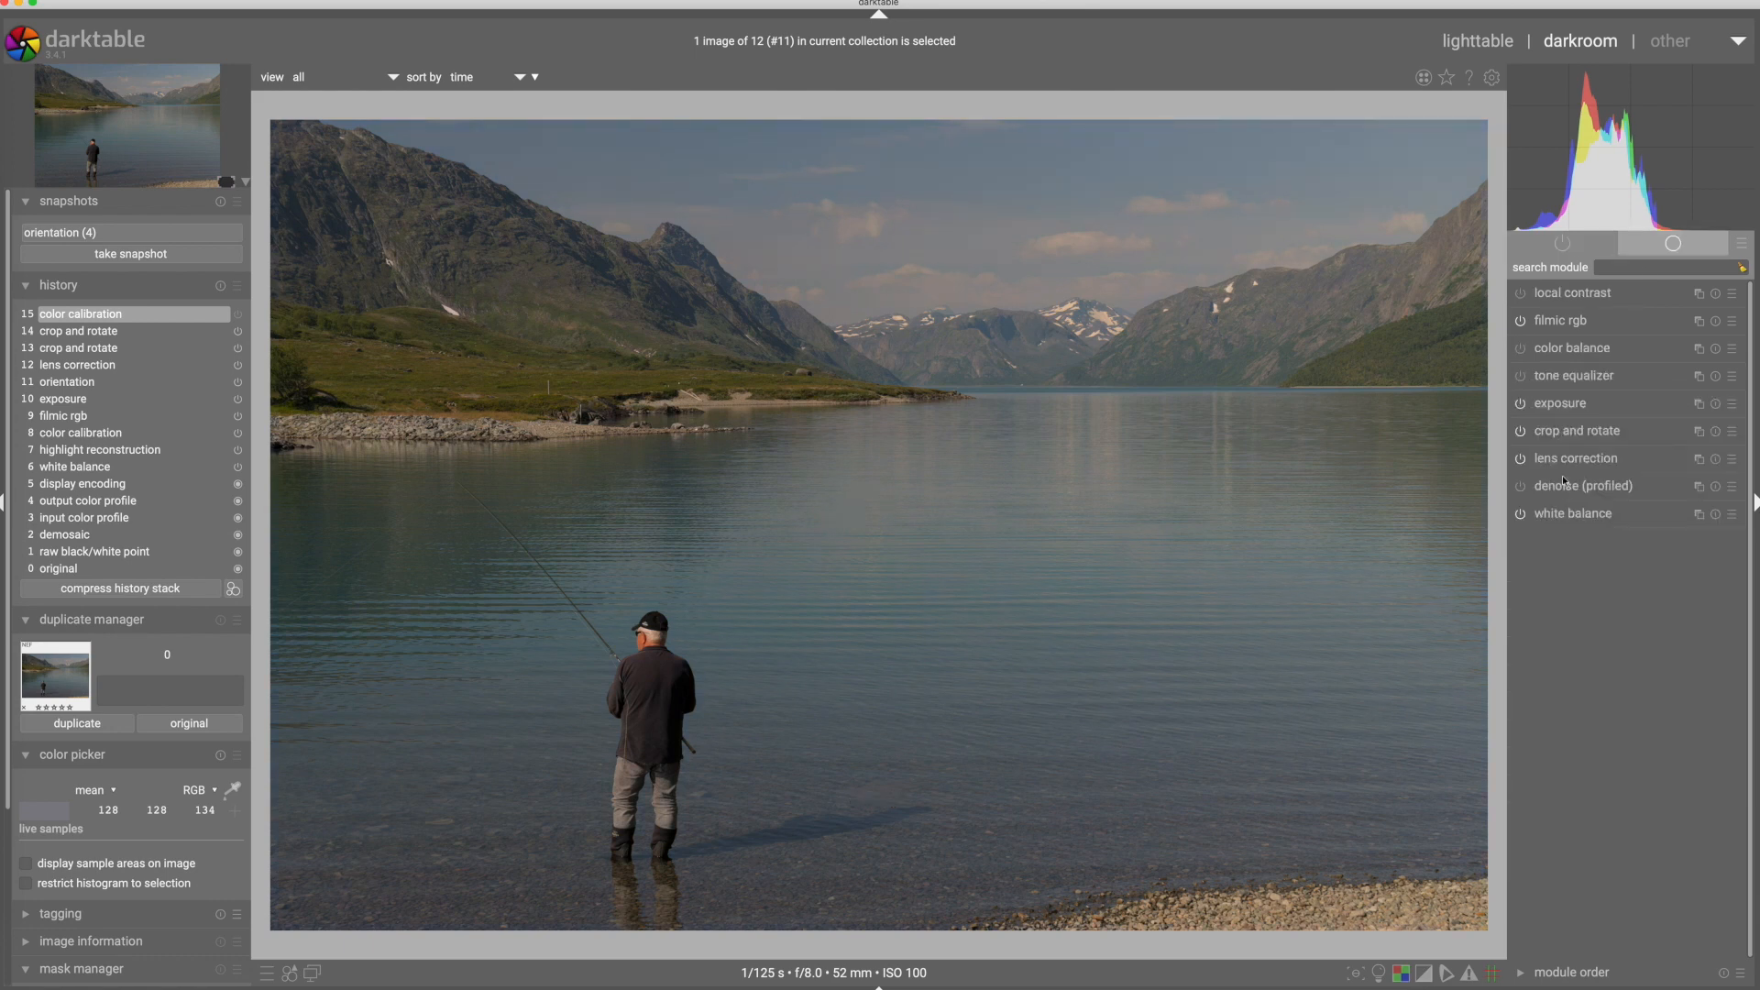
# - Set the fisherman photo's white balance to the as shot setting
pyautogui.click(1553, 516)
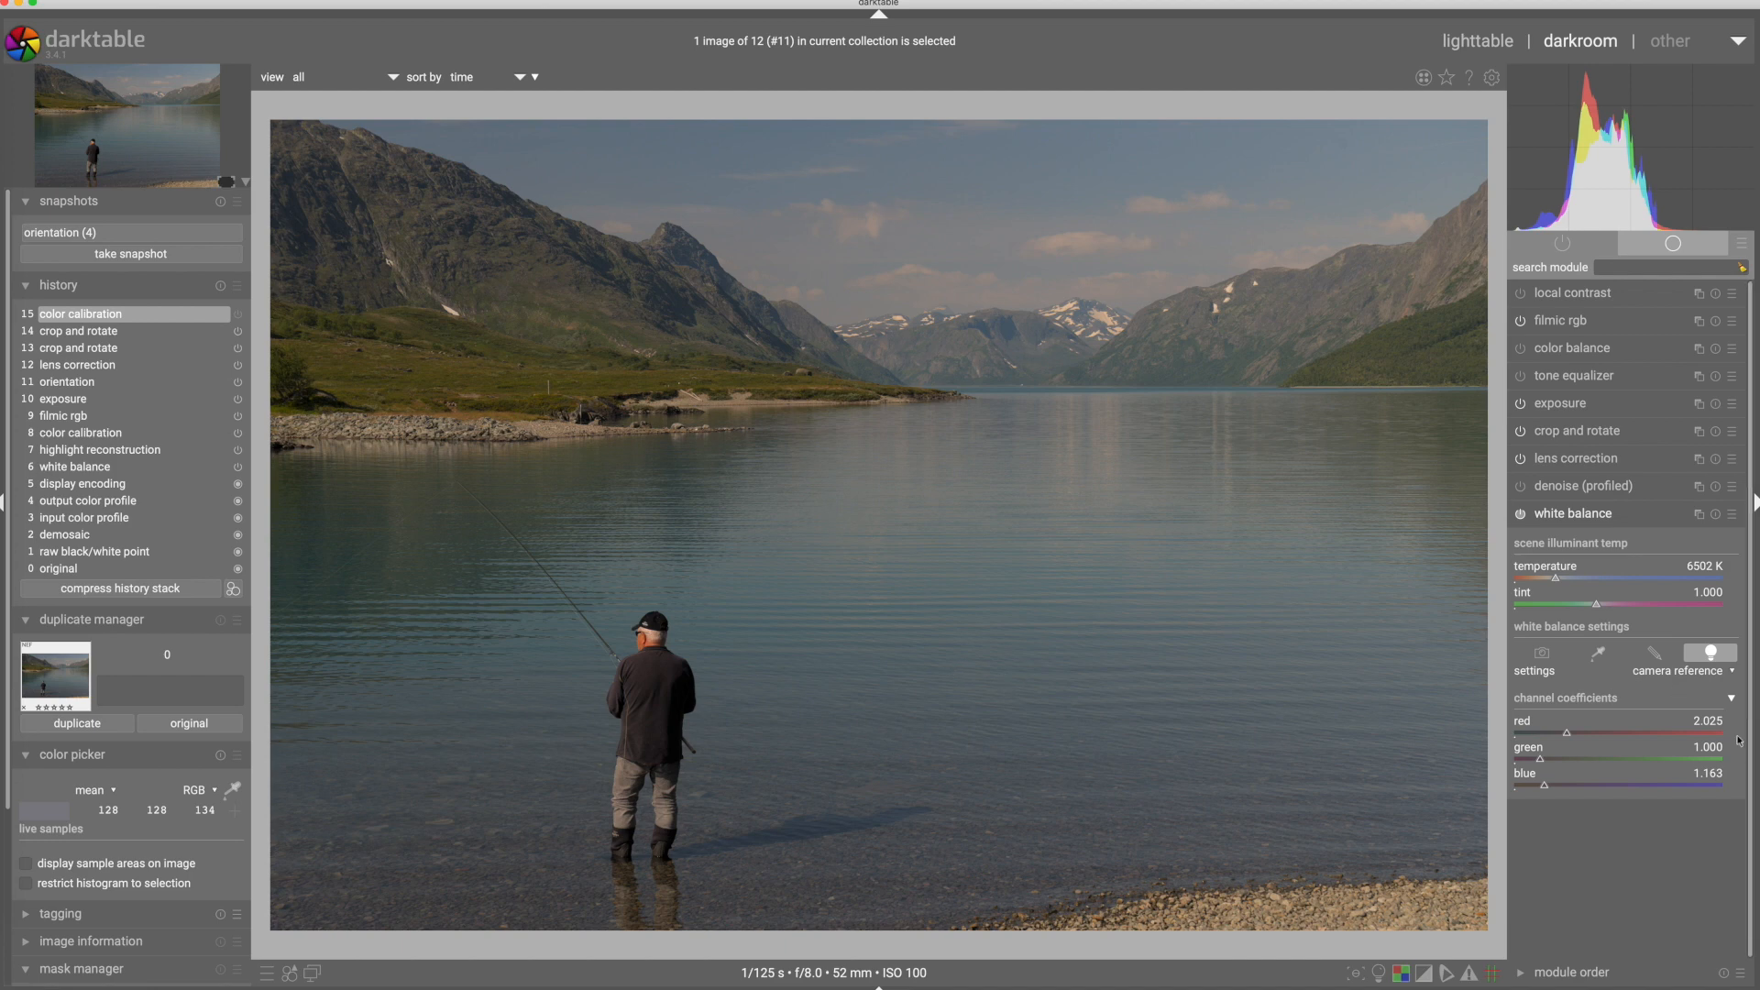
pyautogui.click(1731, 672)
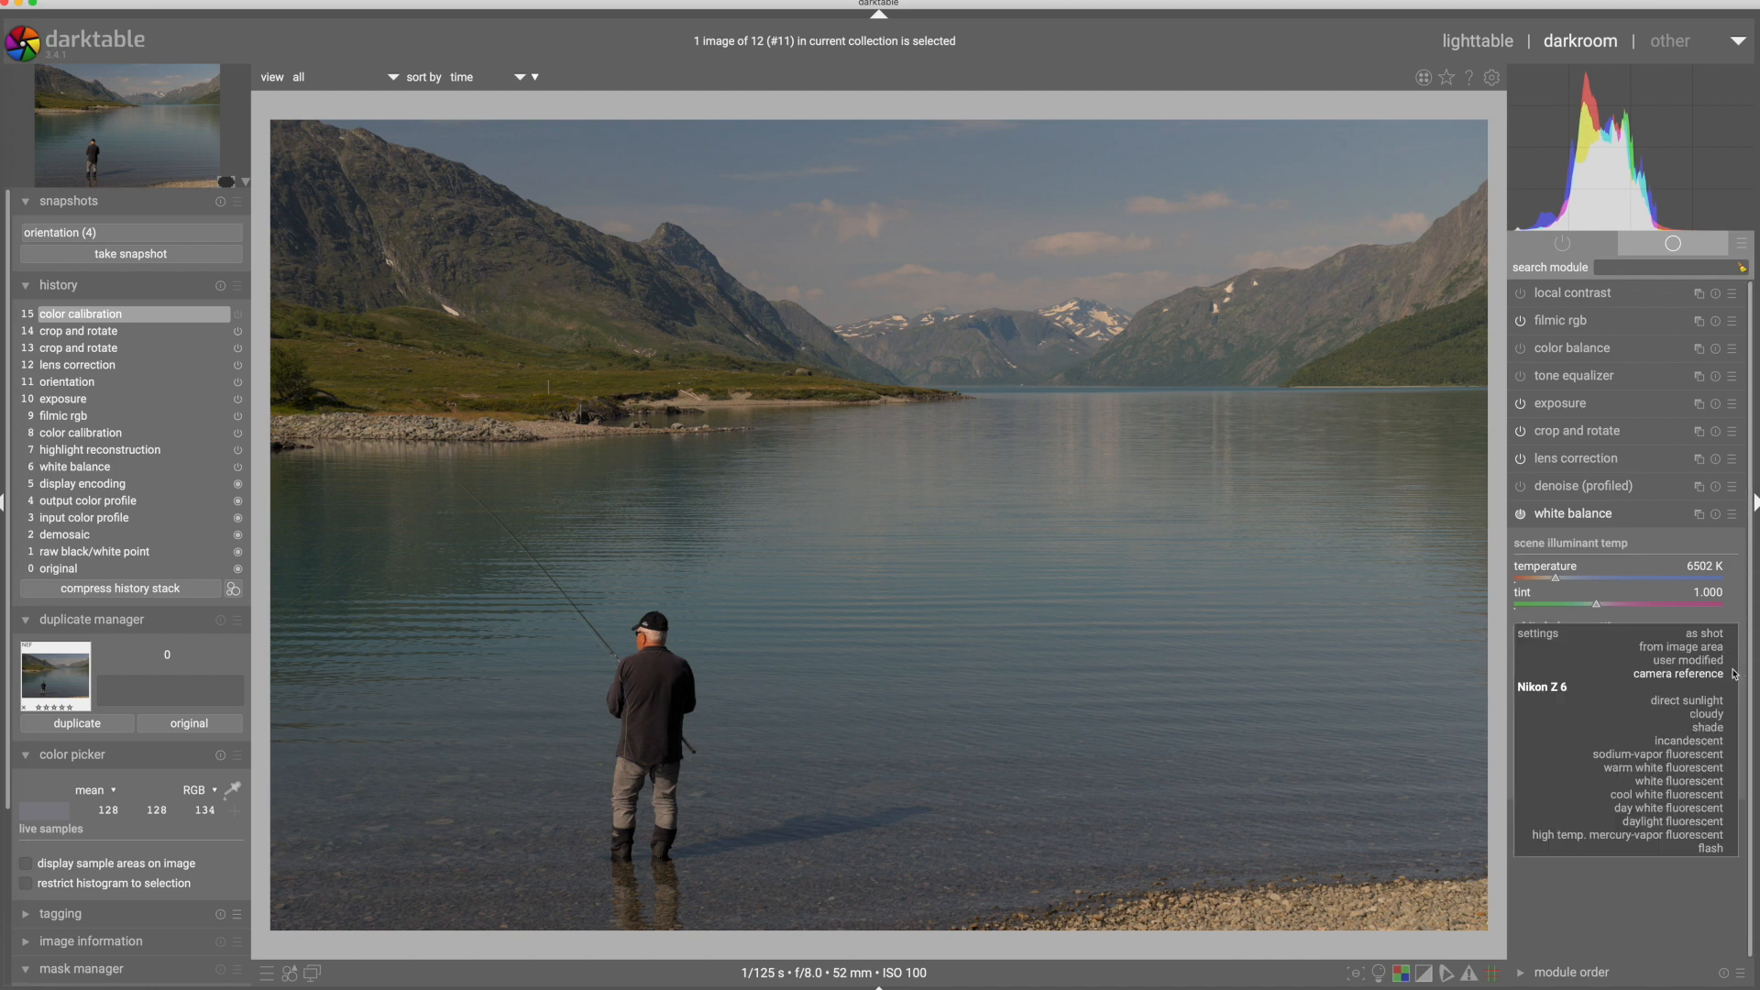
pyautogui.click(1714, 635)
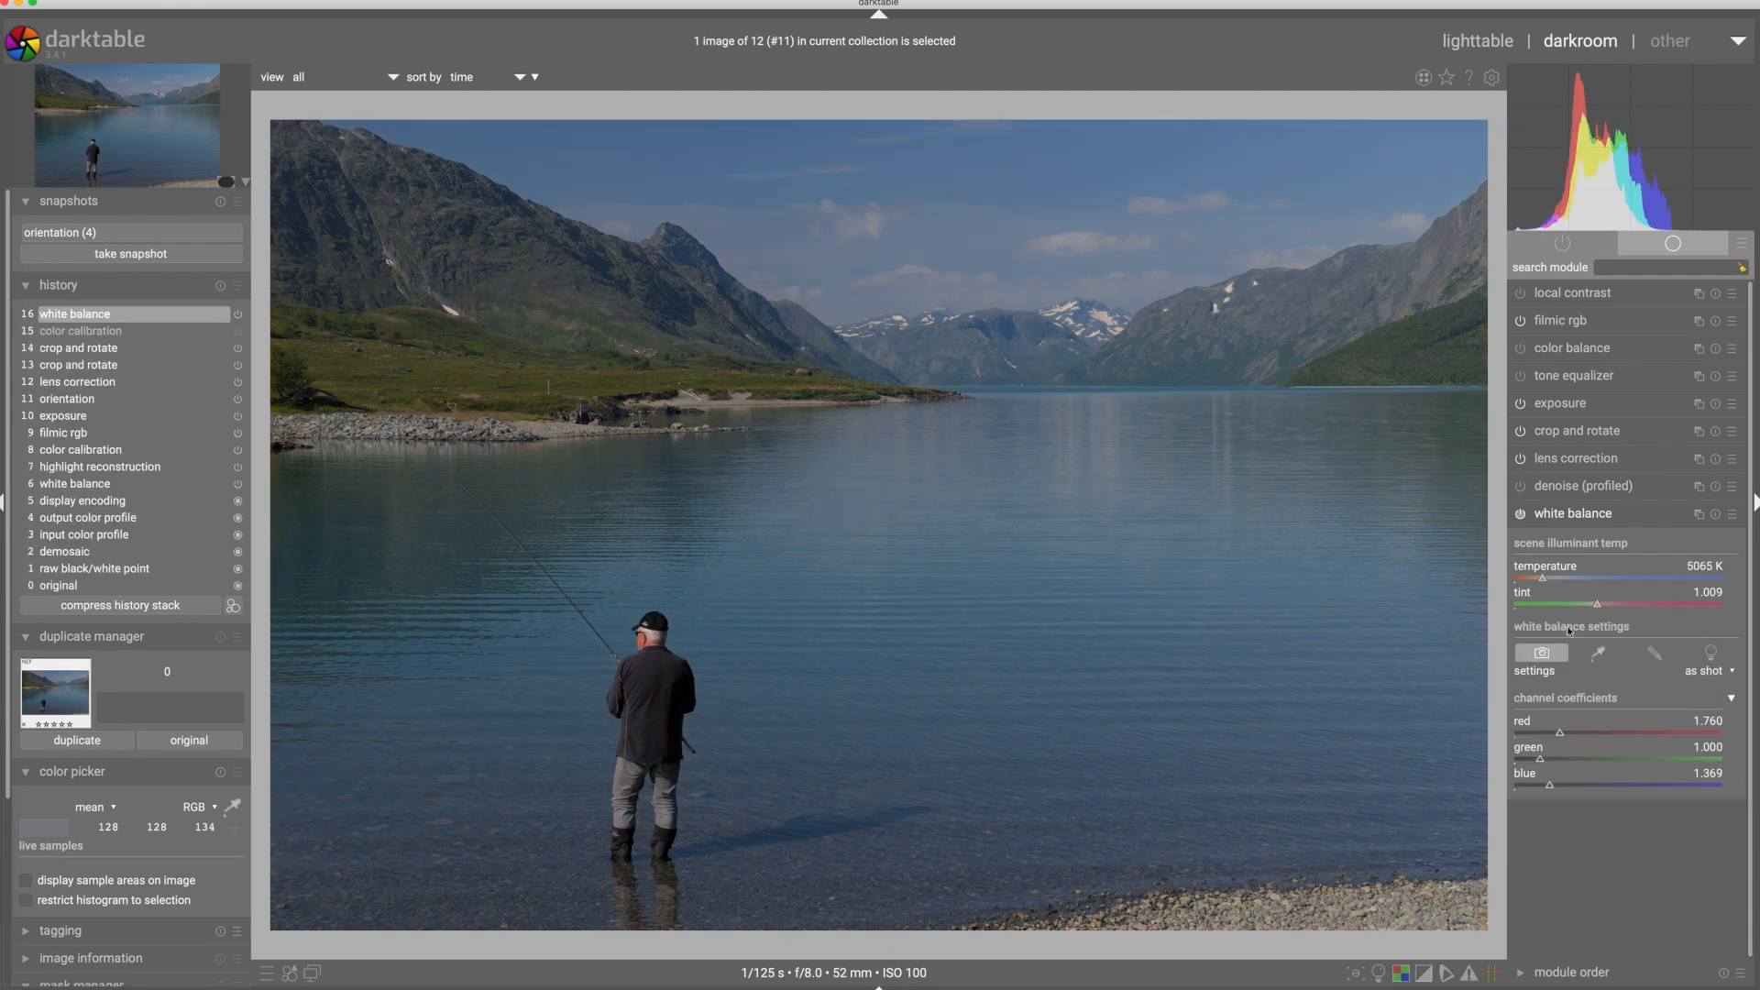
# - Try the from image area and direct sunlight white balance settings, and return to as shot
pyautogui.click(1705, 670)
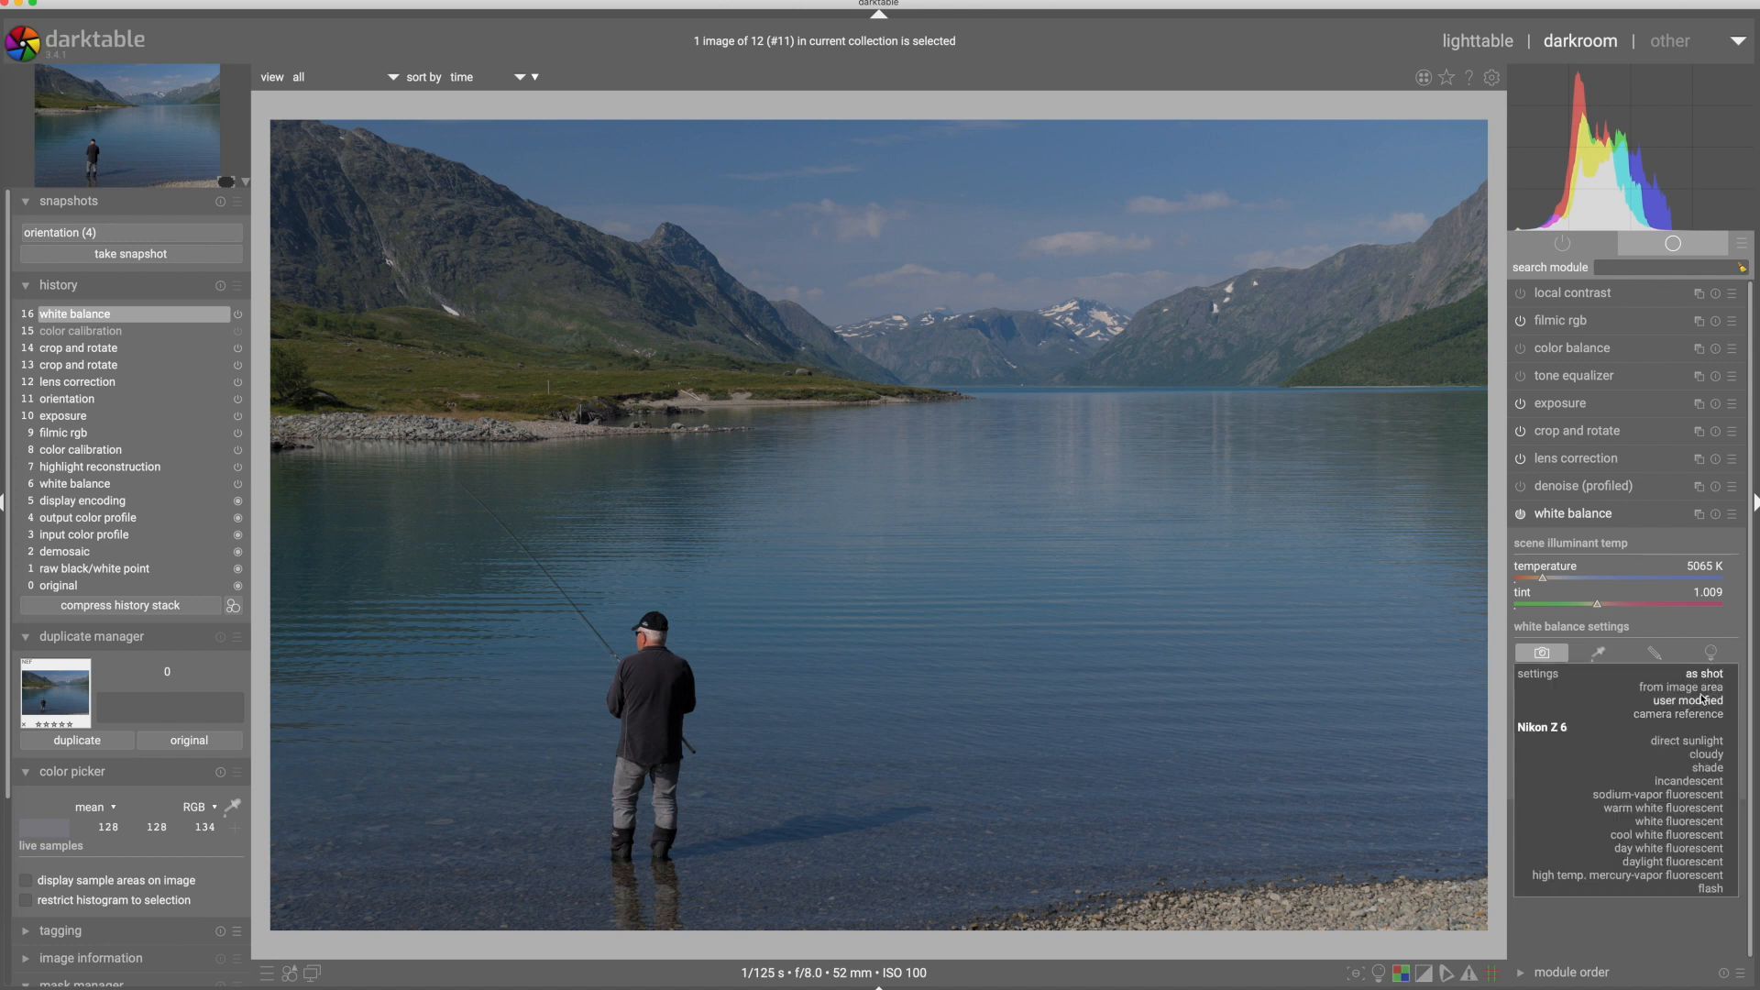
pyautogui.click(1702, 687)
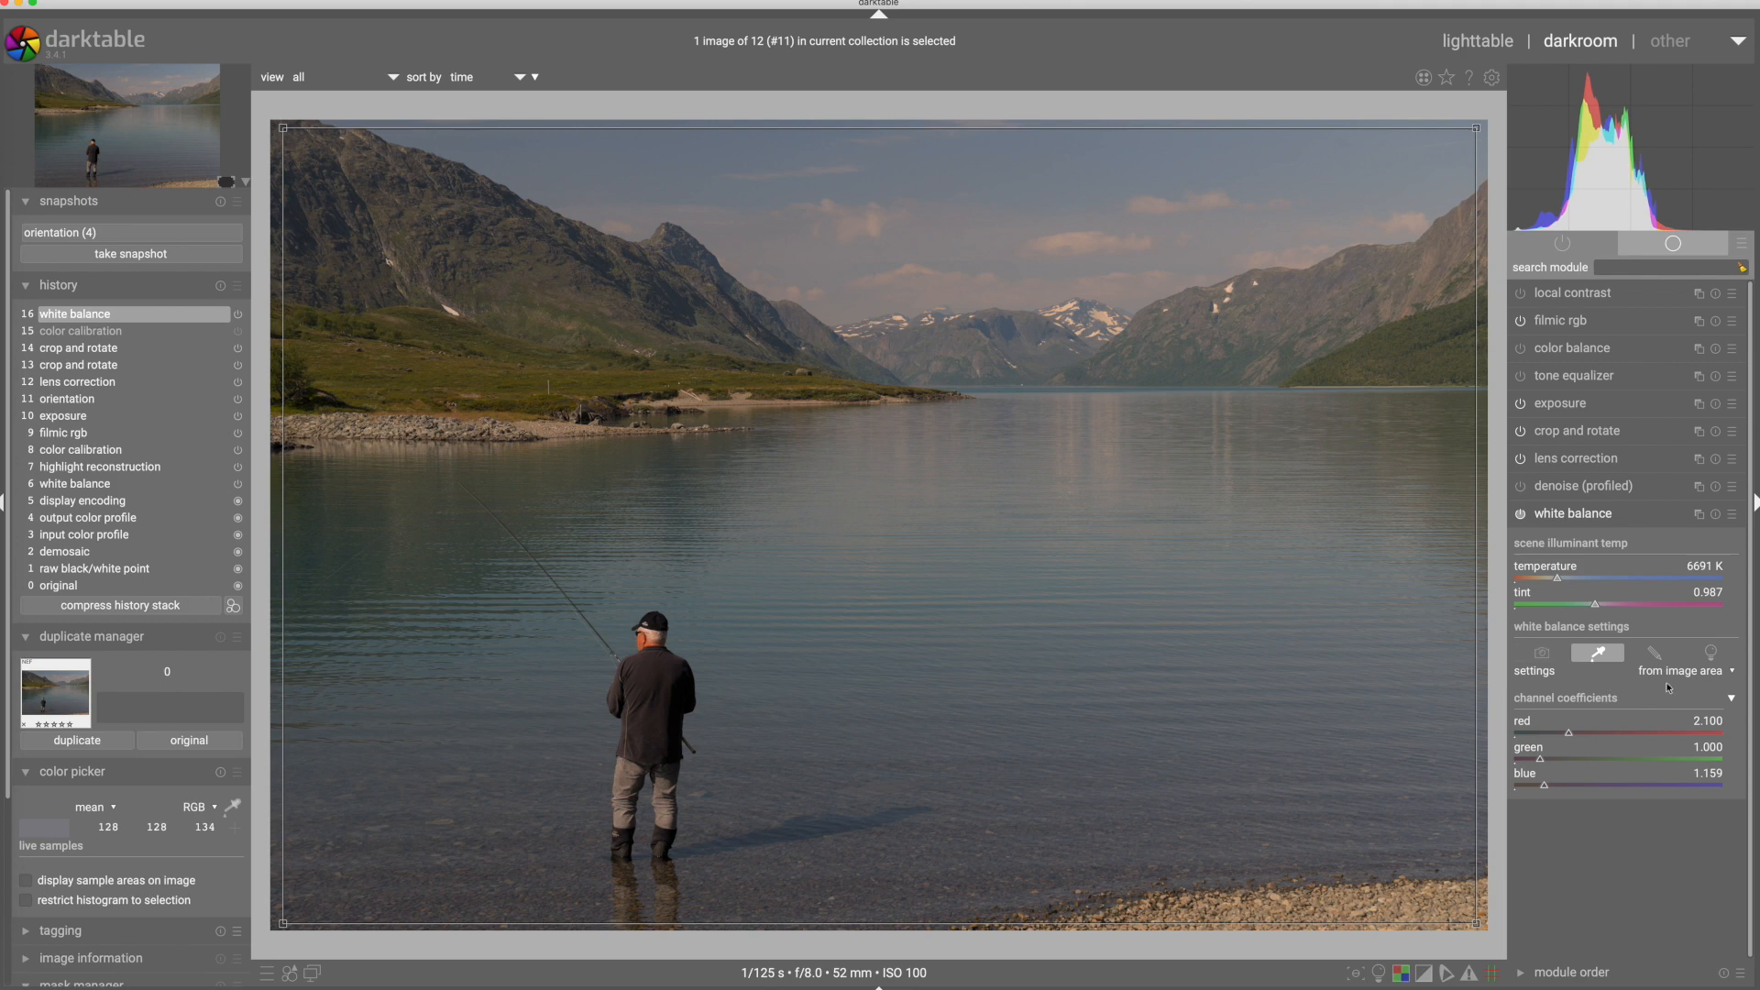
pyautogui.click(1695, 676)
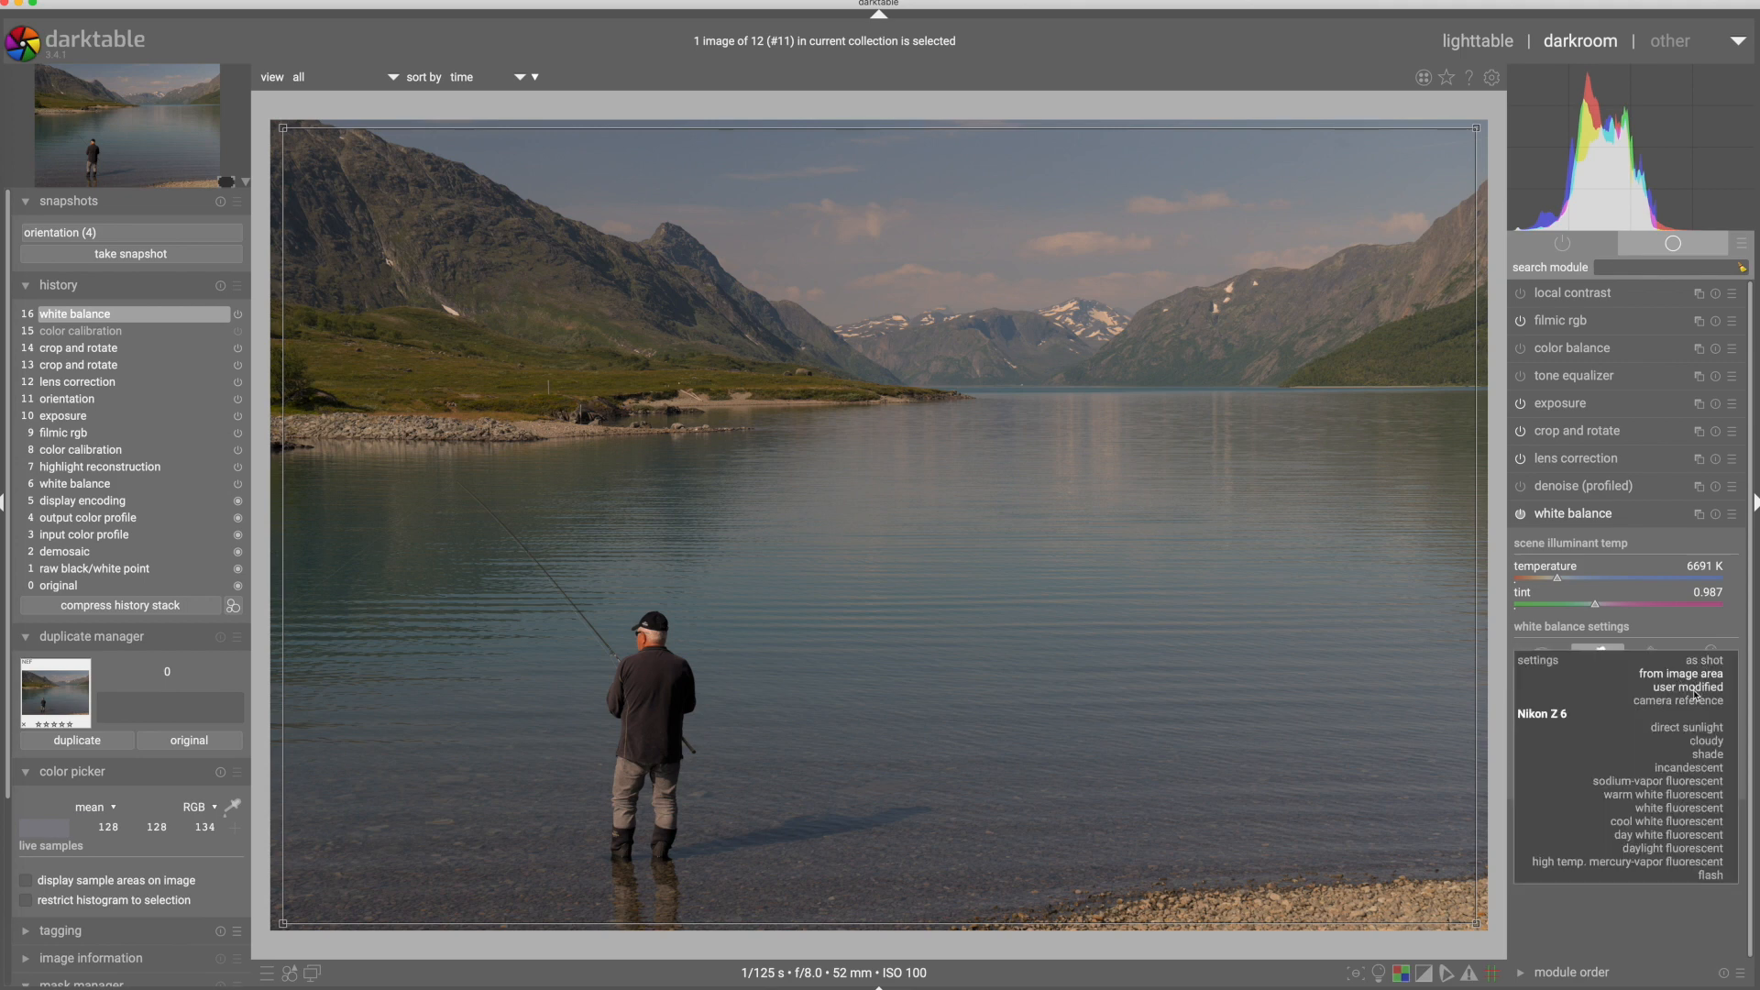
pyautogui.click(1703, 662)
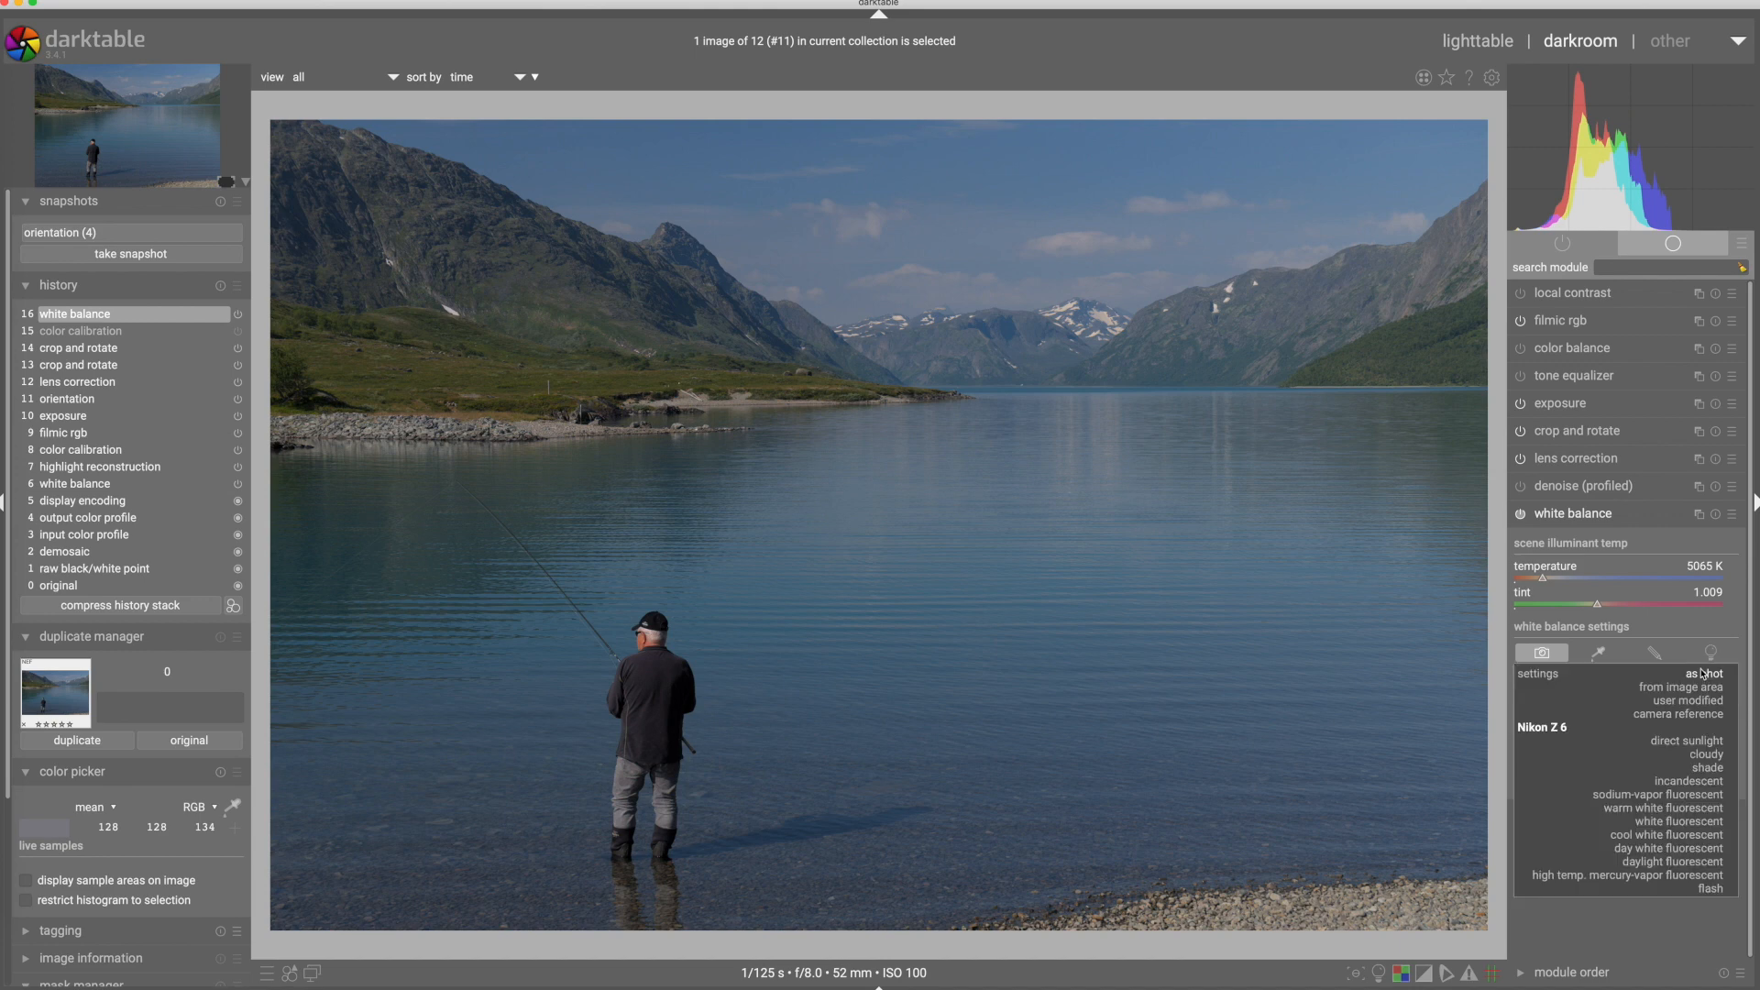
pyautogui.click(1698, 741)
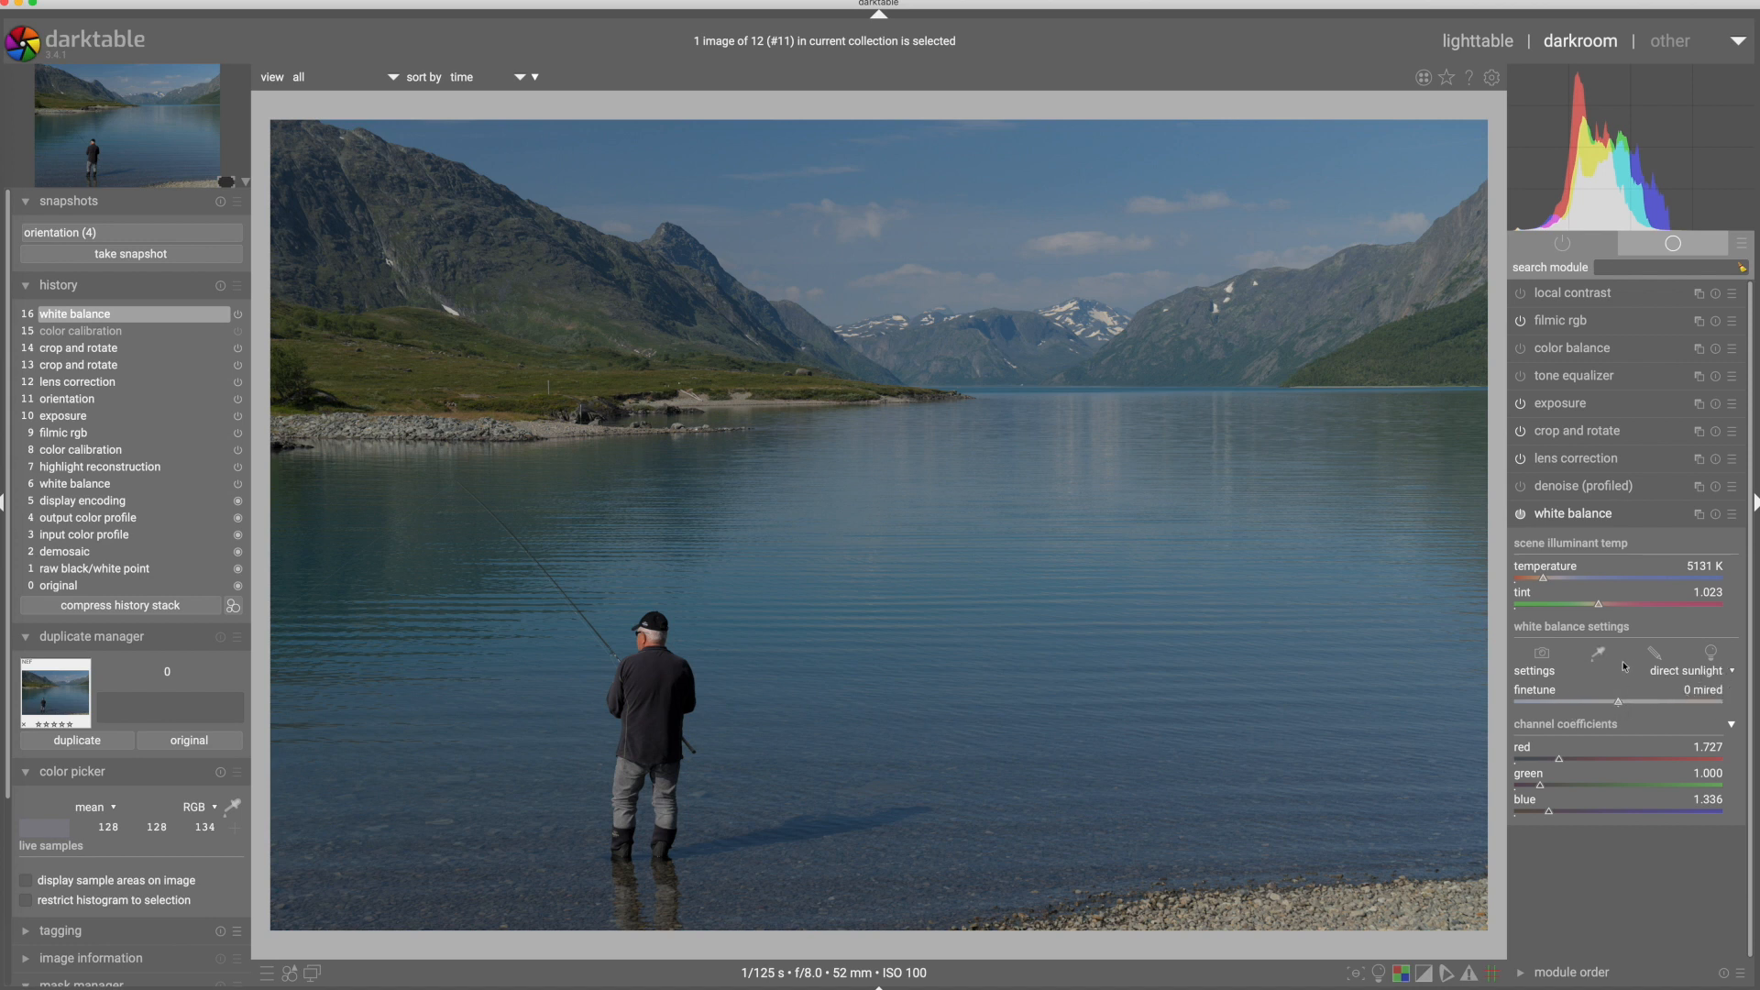
pyautogui.click(1683, 673)
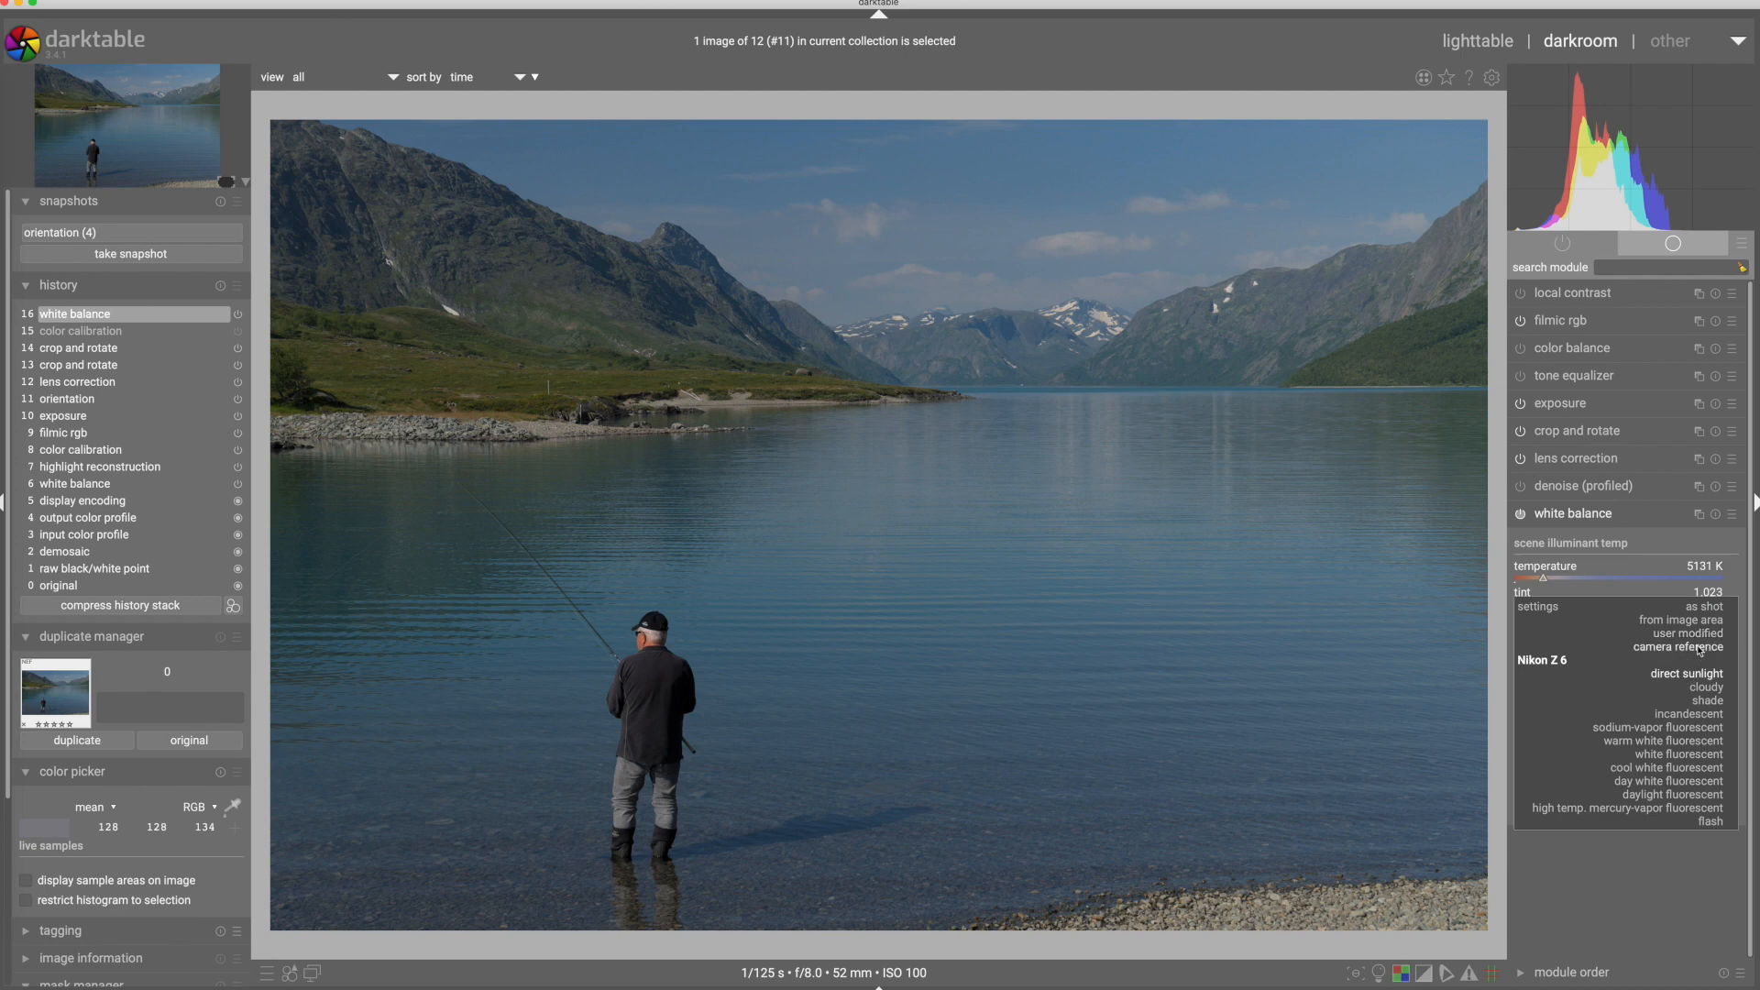
pyautogui.click(1706, 608)
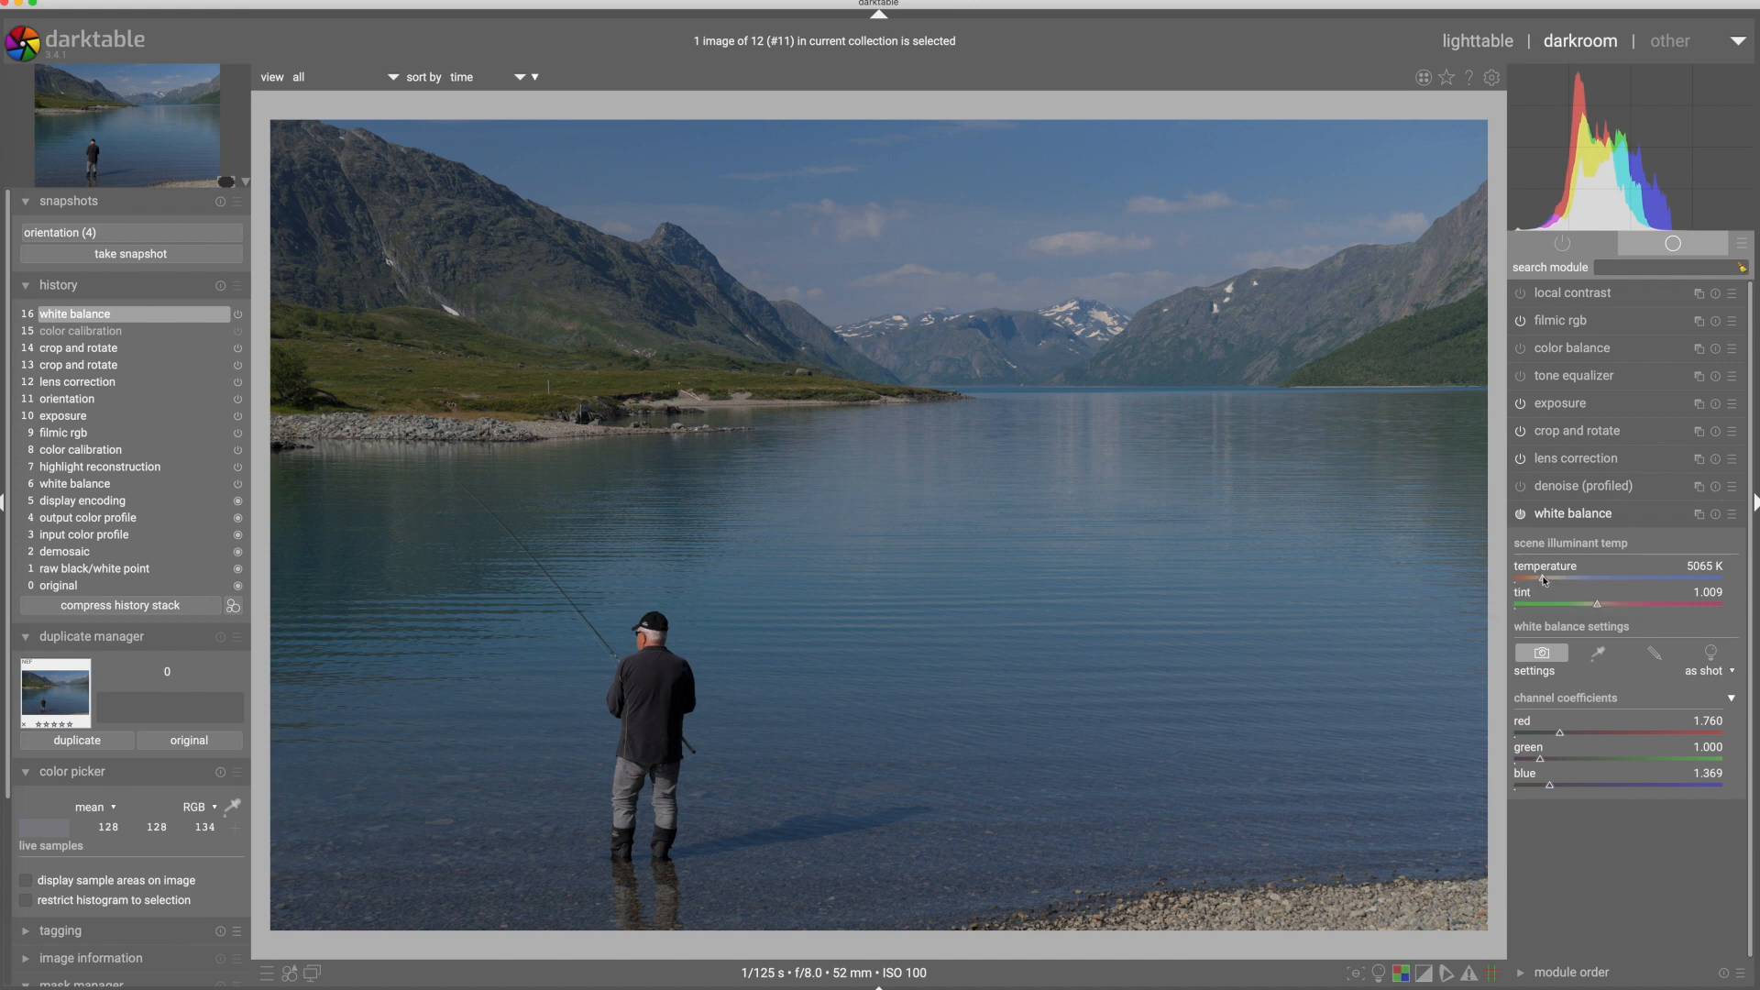
# - Warm the photo slightly by fine-tuning the white balance temperature above the as shot value
pyautogui.scroll(1, 1544, 579)
pyautogui.scroll(20, 1544, 579)
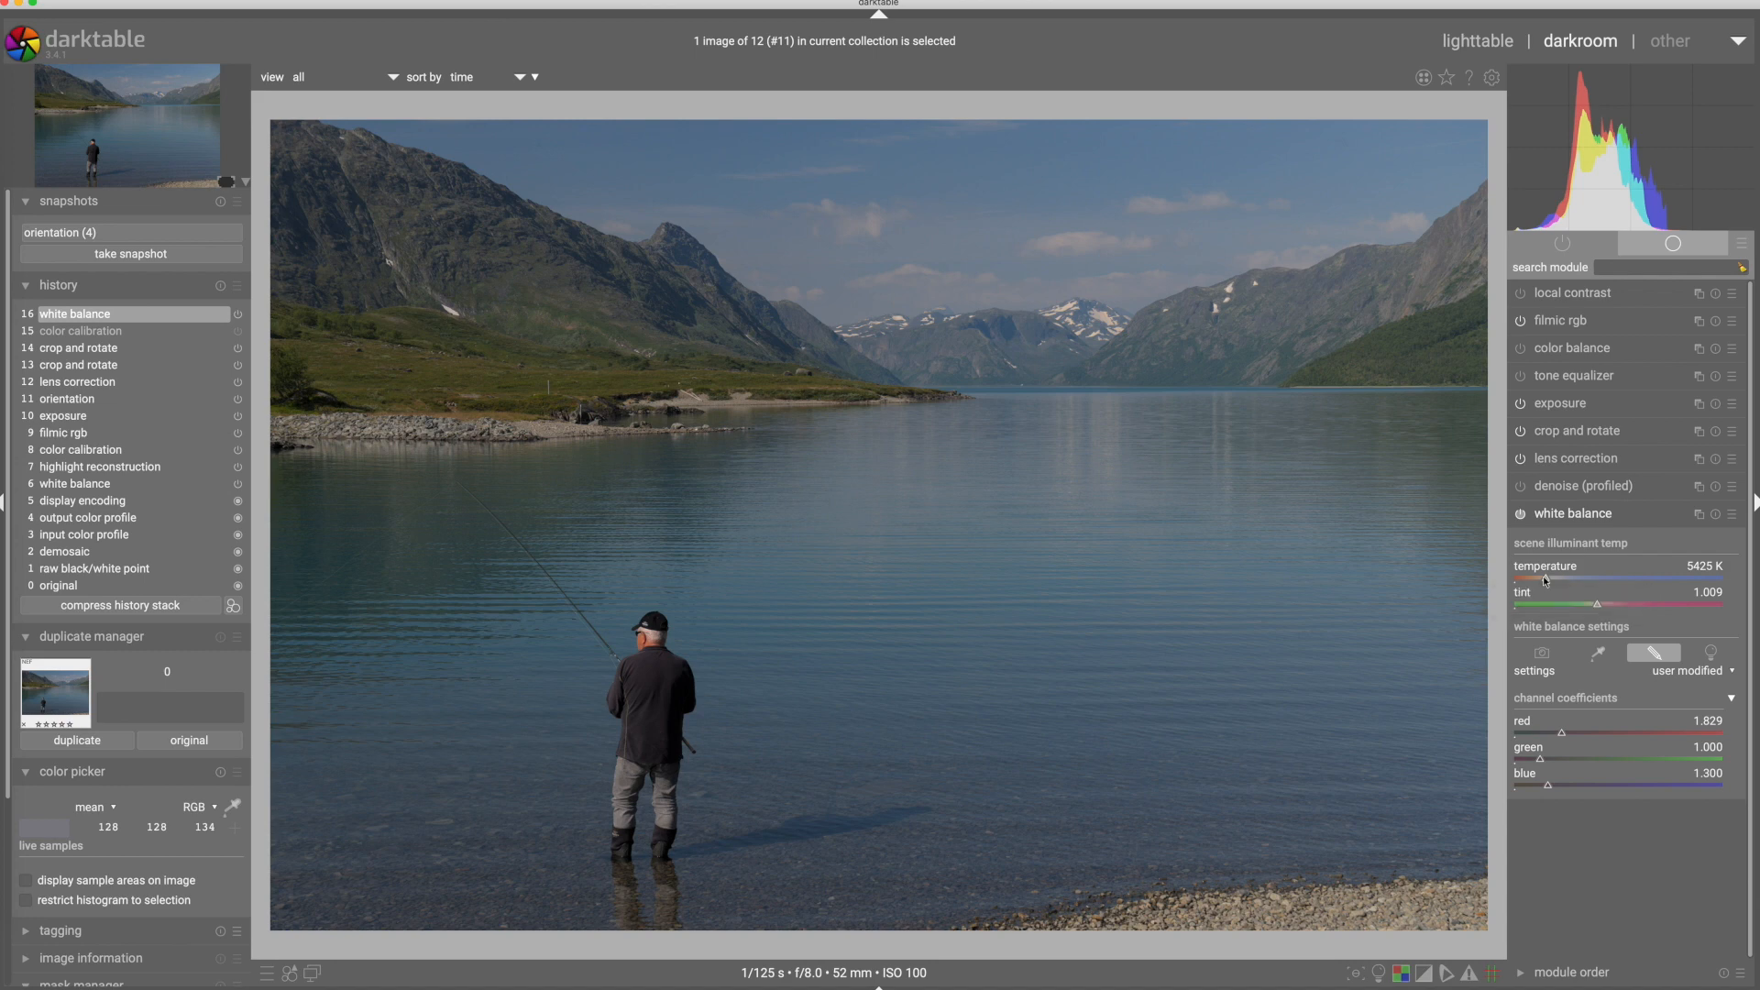
pyautogui.scroll(-1, 1543, 576)
pyautogui.scroll(-3, 1543, 575)
# - Brighten the photo by setting the exposure to 1.30 EV
pyautogui.click(1559, 404)
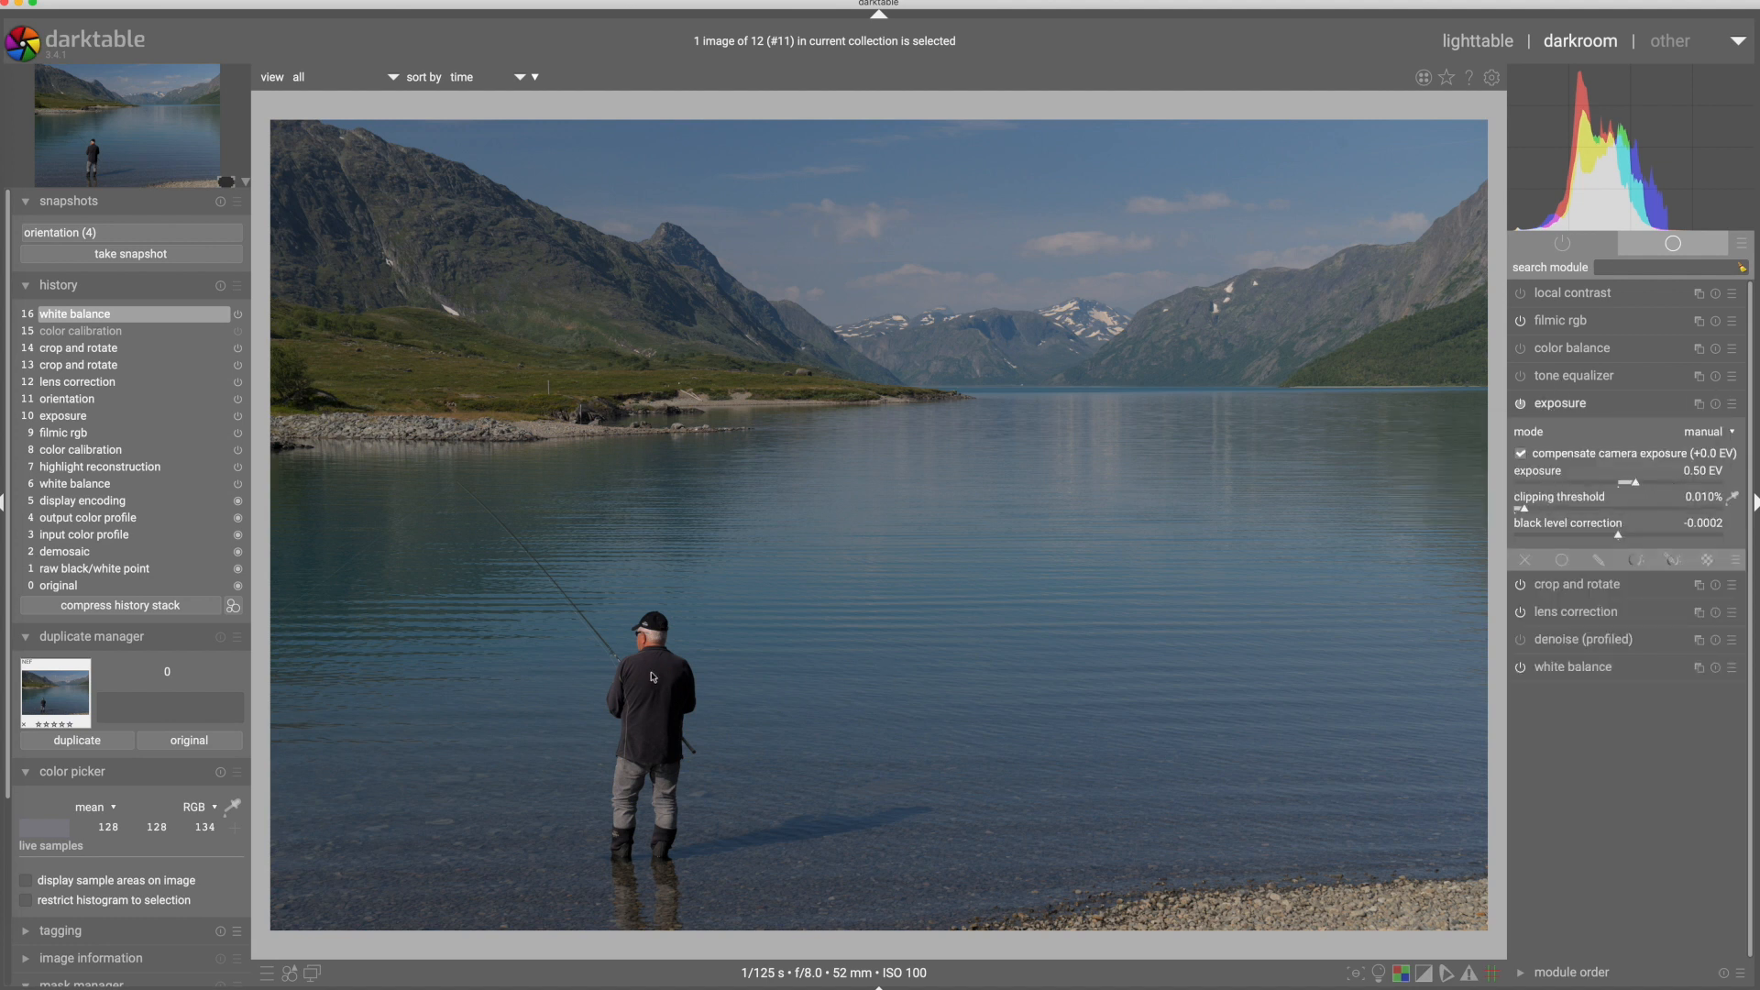
pyautogui.moveTo(1637, 483); pyautogui.dragTo(1664, 486)
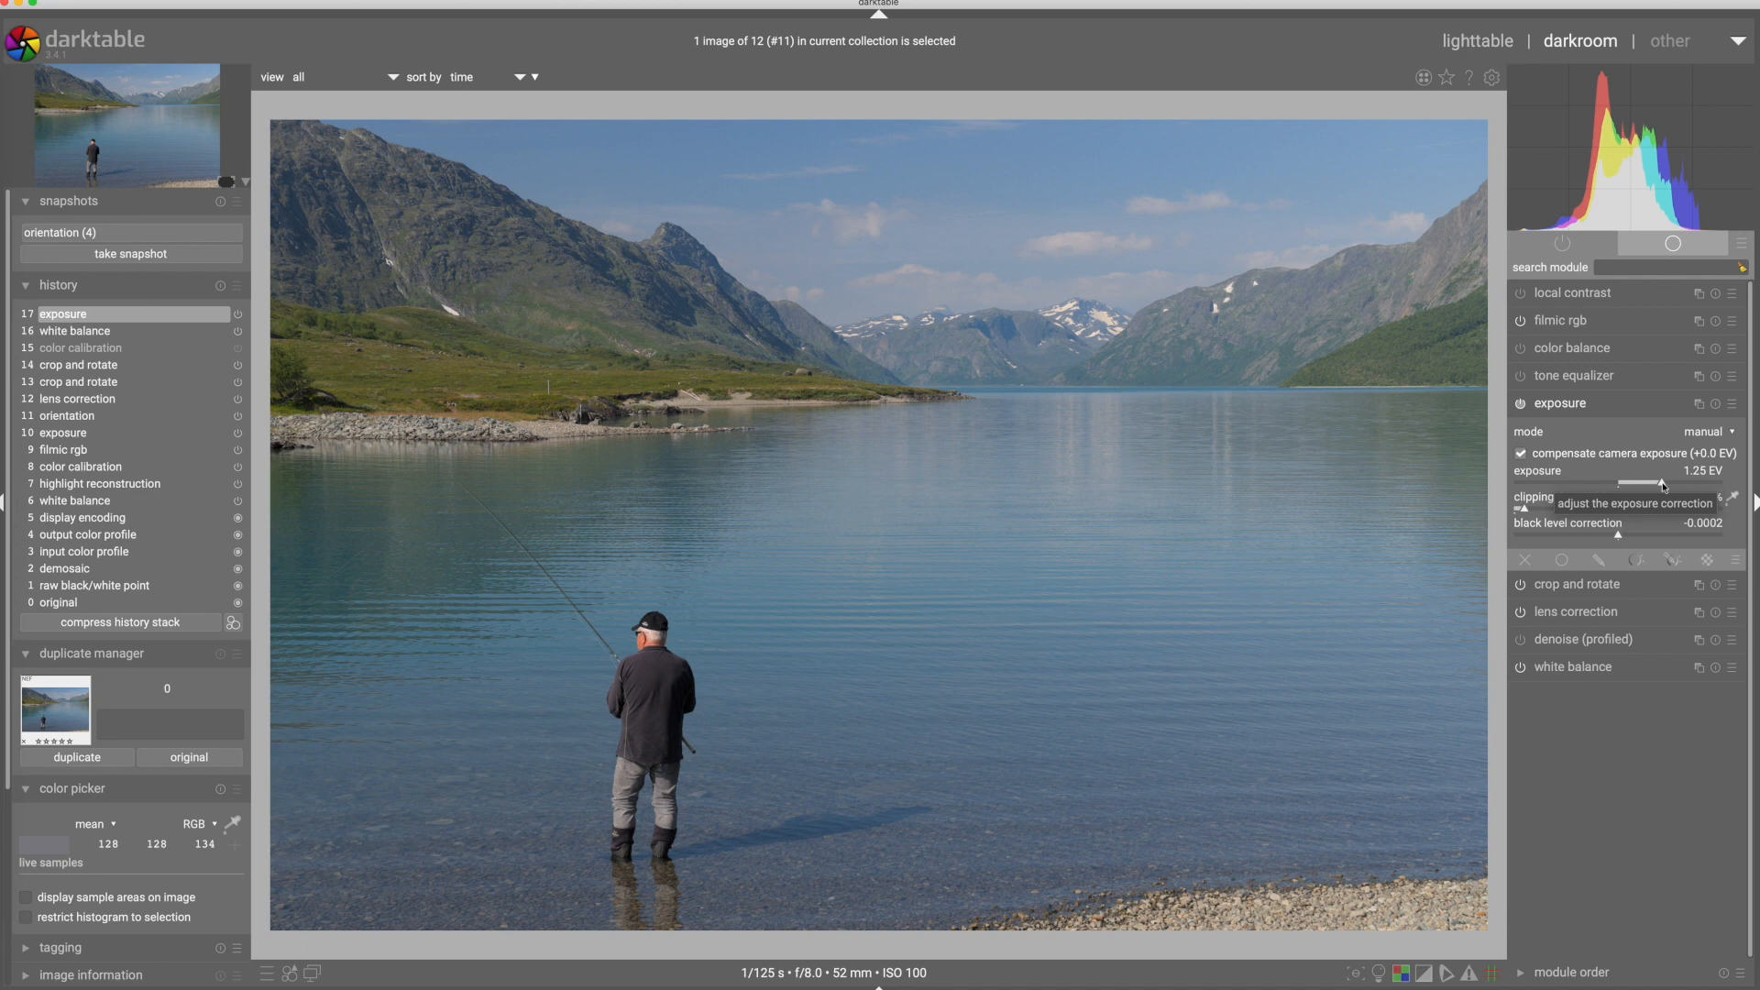
pyautogui.rightClick(1663, 486)
pyautogui.write('1.3')
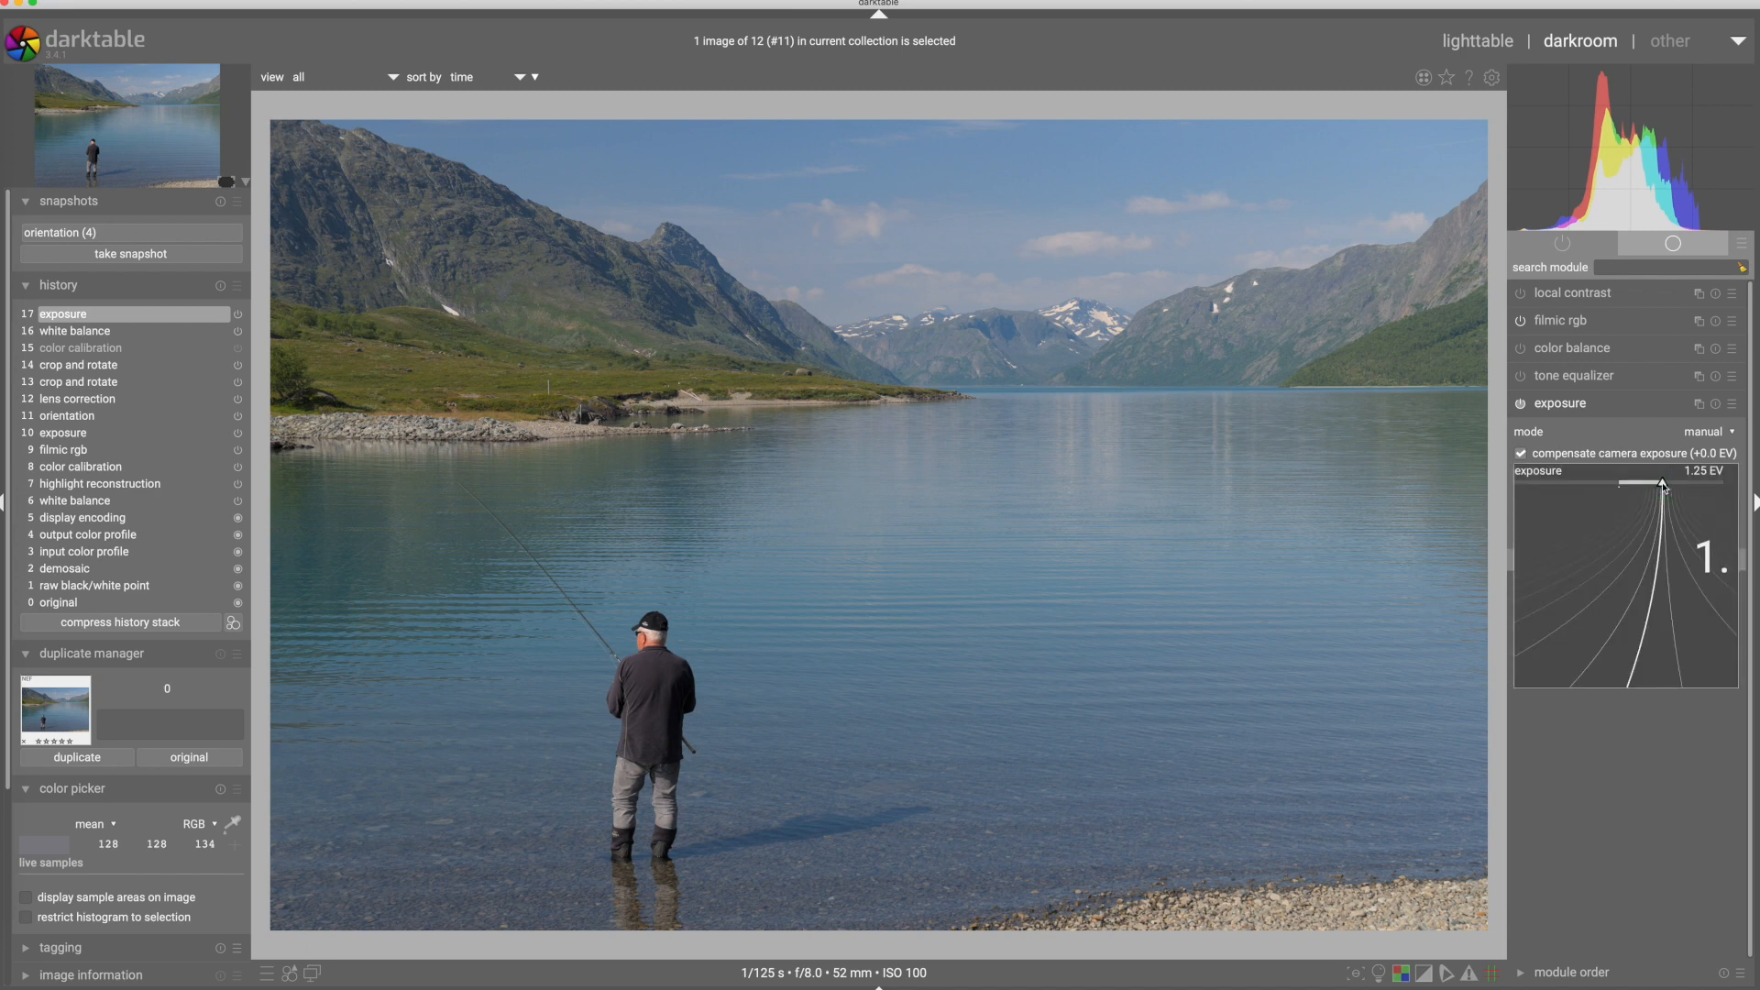
pyautogui.press('Return')
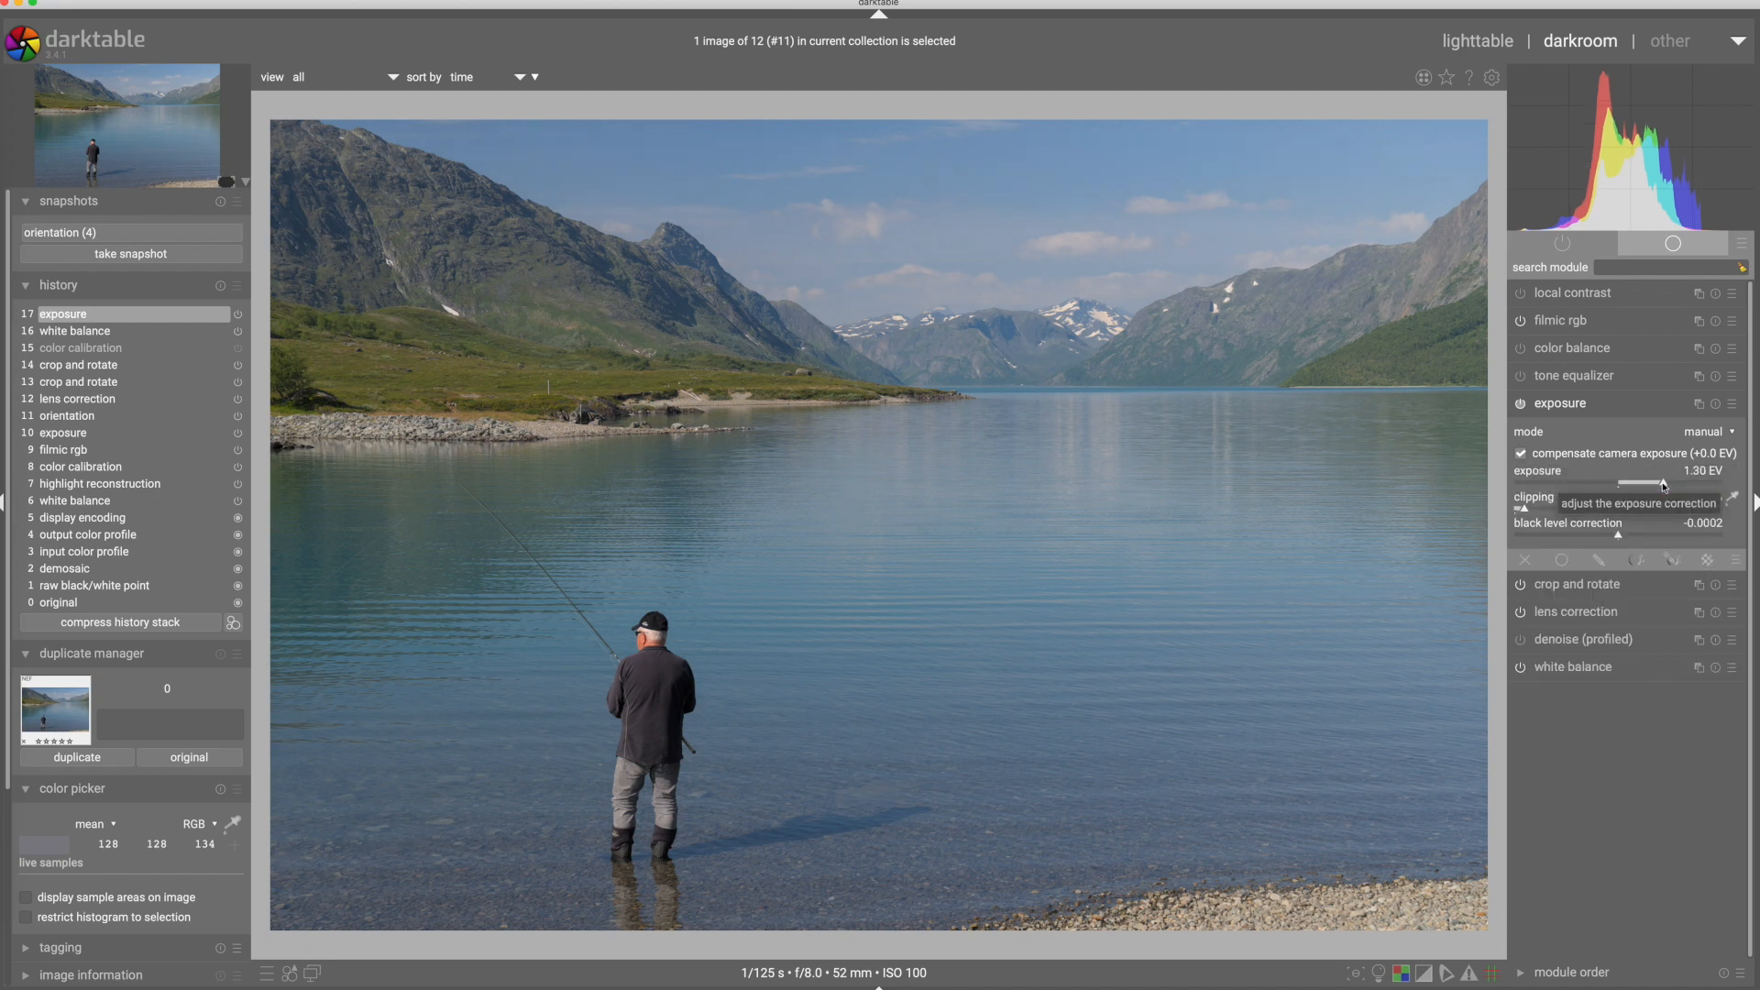
# - In filmic rgb, auto-pick the white and black relative exposures from the whole image and set dynamic range scaling to about +5.25%
pyautogui.click(1558, 320)
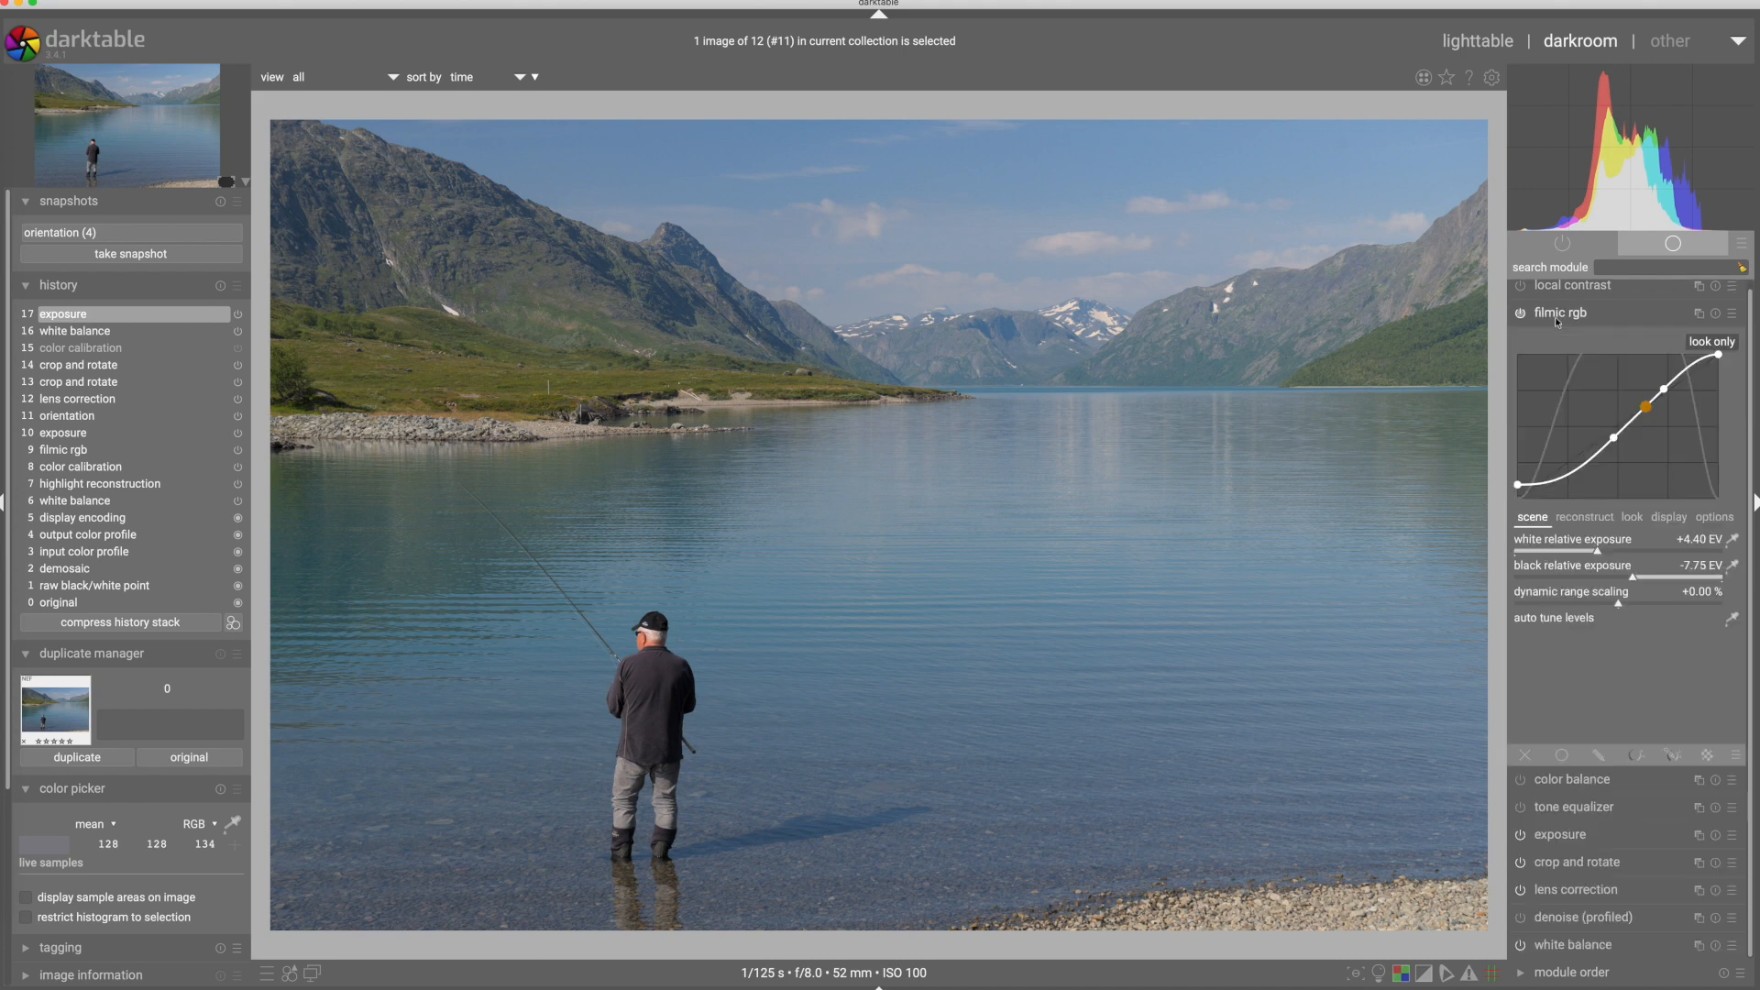
pyautogui.click(1732, 543)
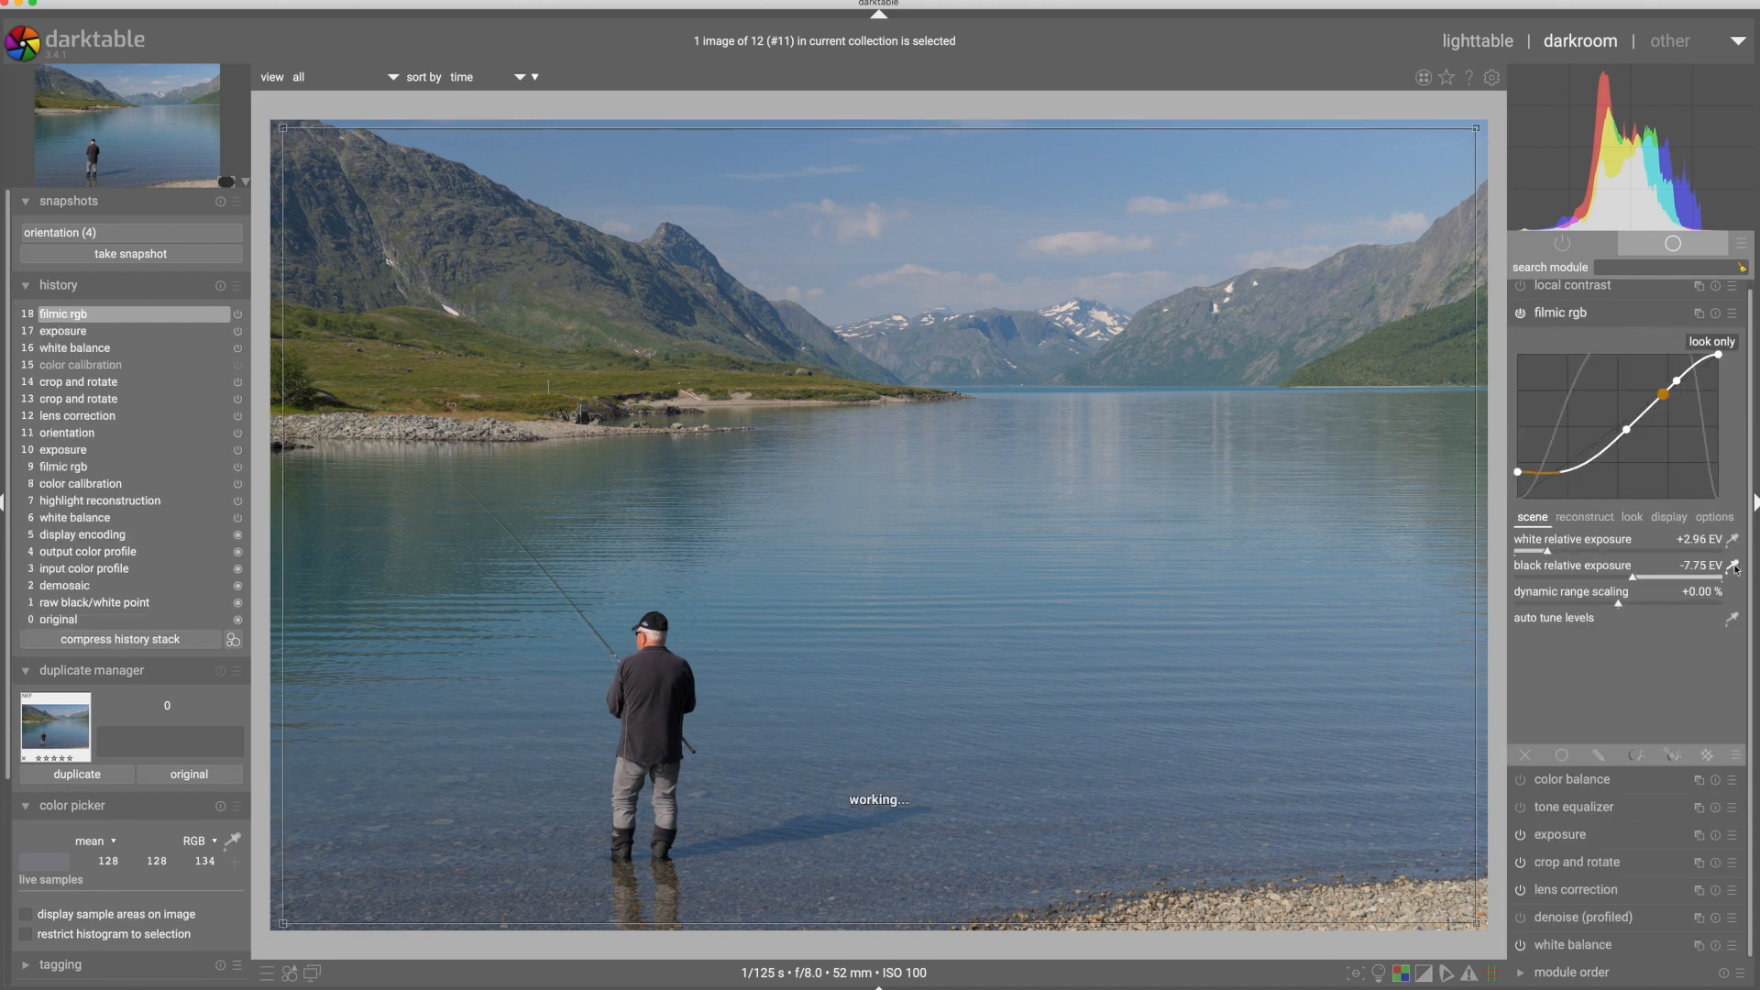
pyautogui.click(1733, 565)
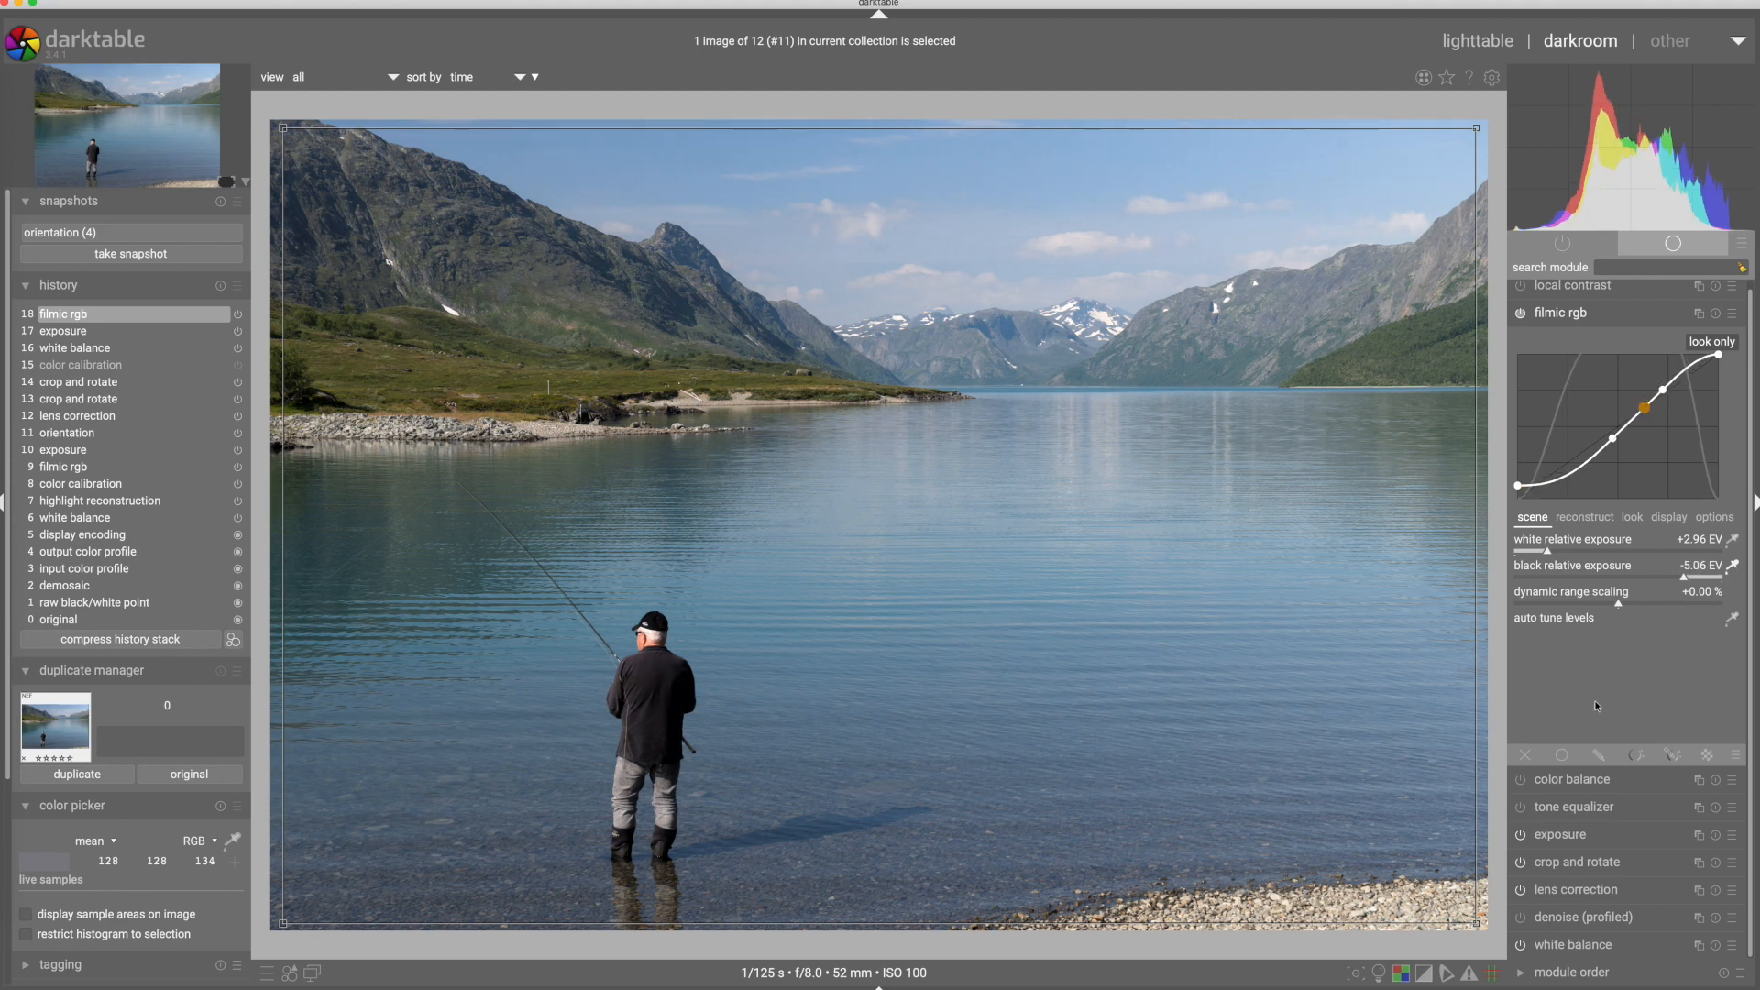
pyautogui.click(1602, 601)
pyautogui.moveTo(1605, 604); pyautogui.dragTo(1629, 605)
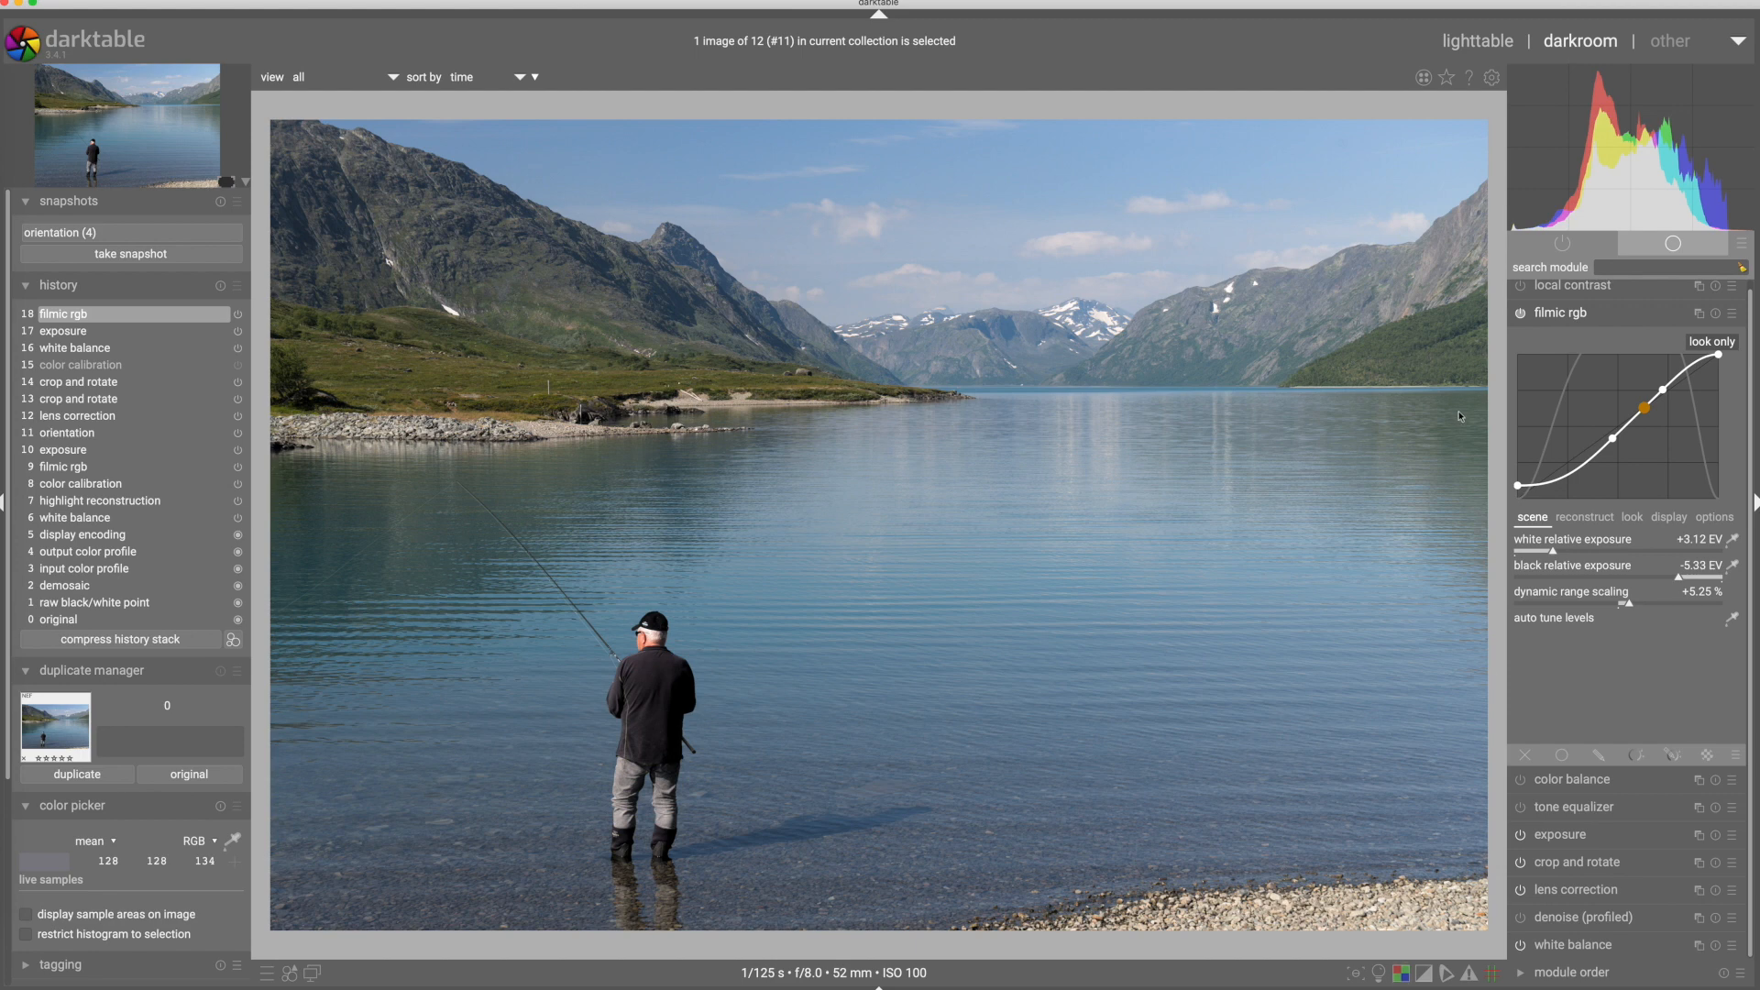
pyautogui.click(1575, 321)
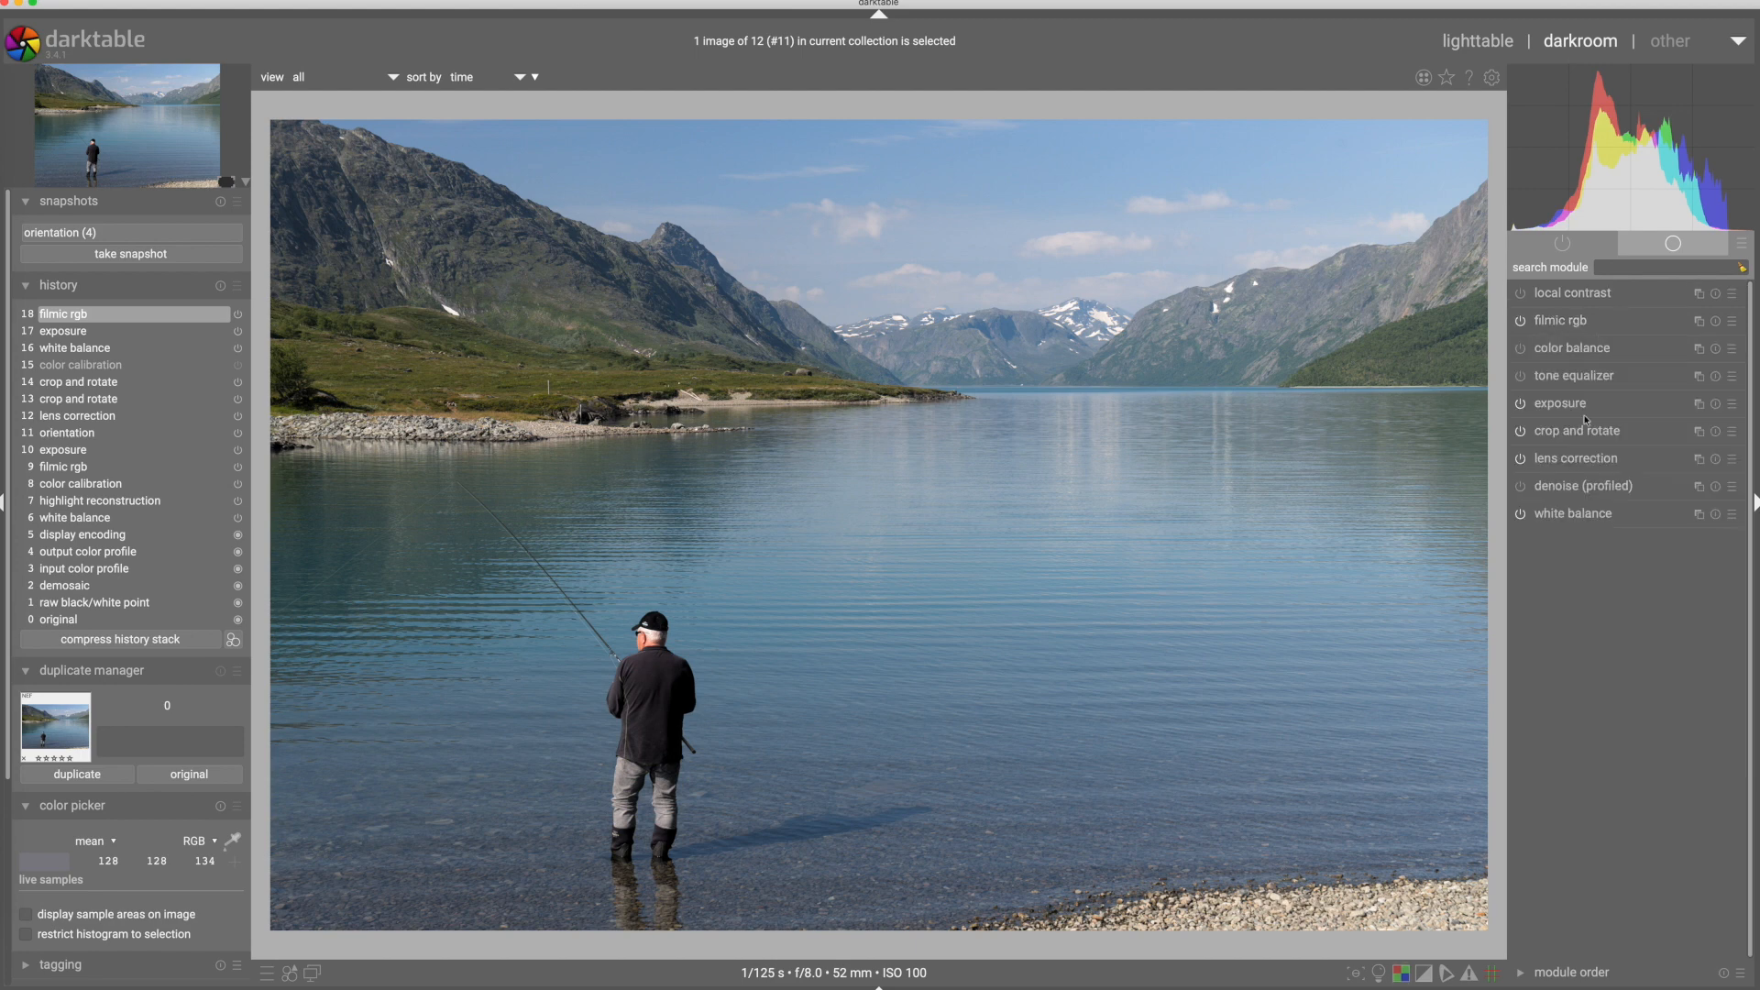
# - Turn on local contrast with the local laplacian filter at 125% detail
pyautogui.click(1553, 294)
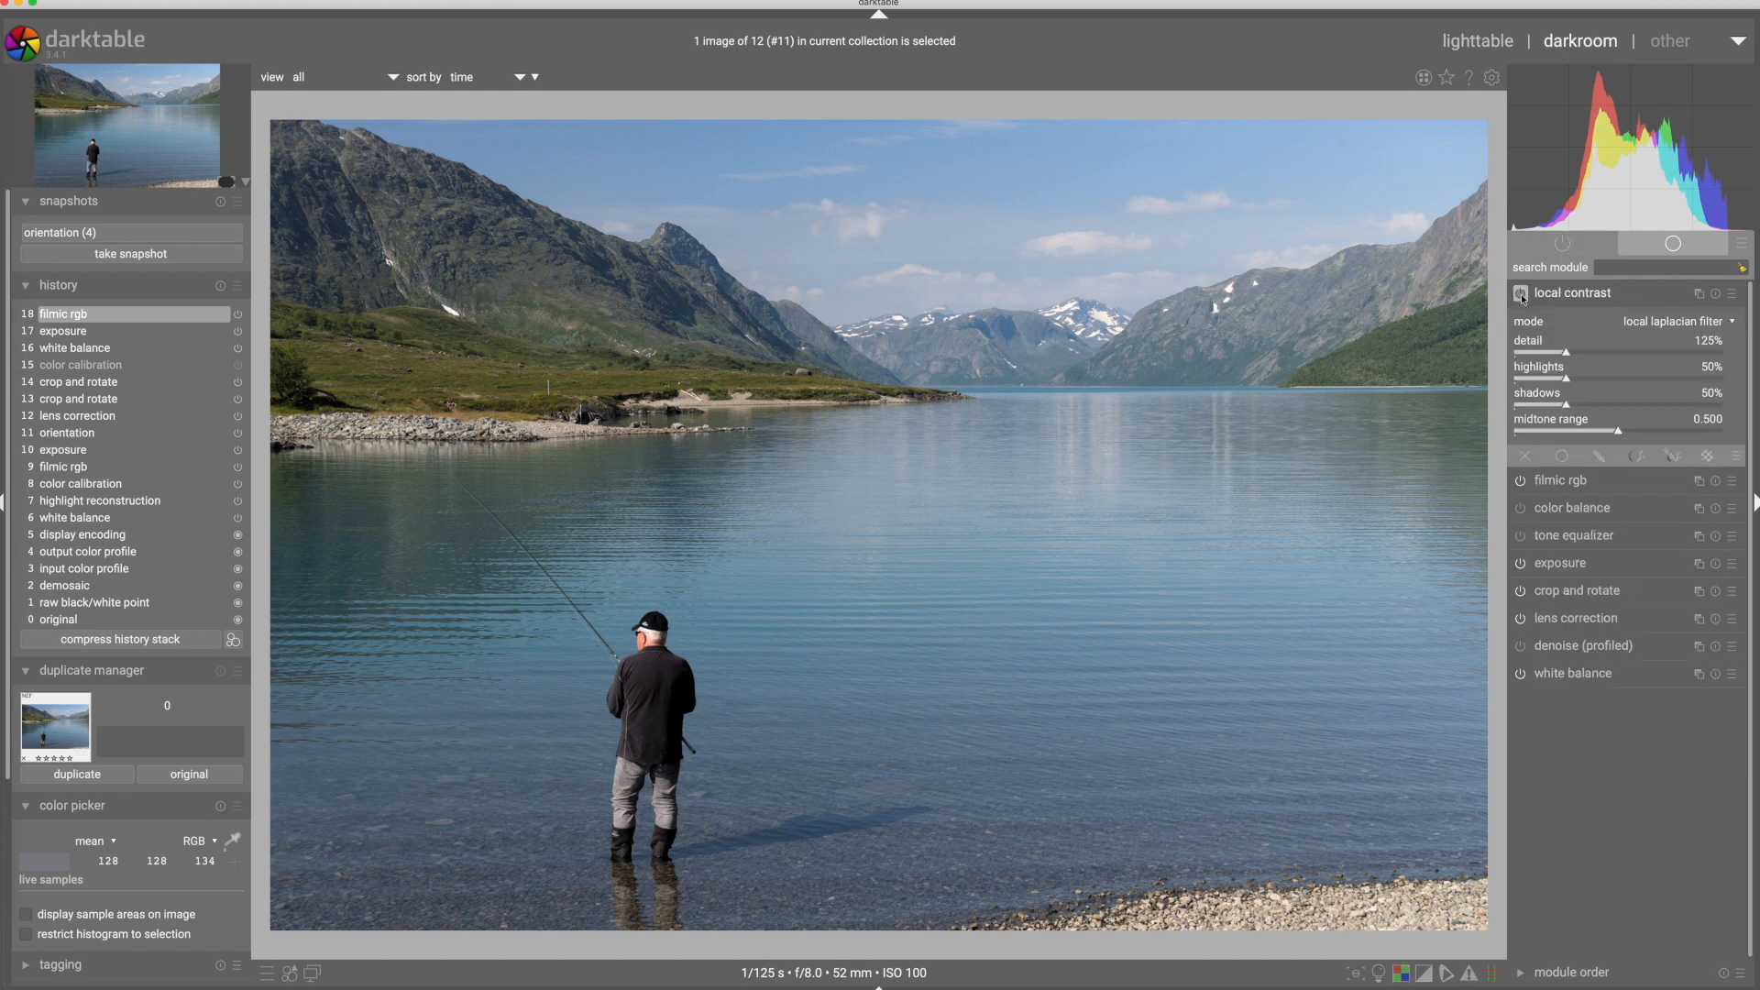
pyautogui.click(1520, 295)
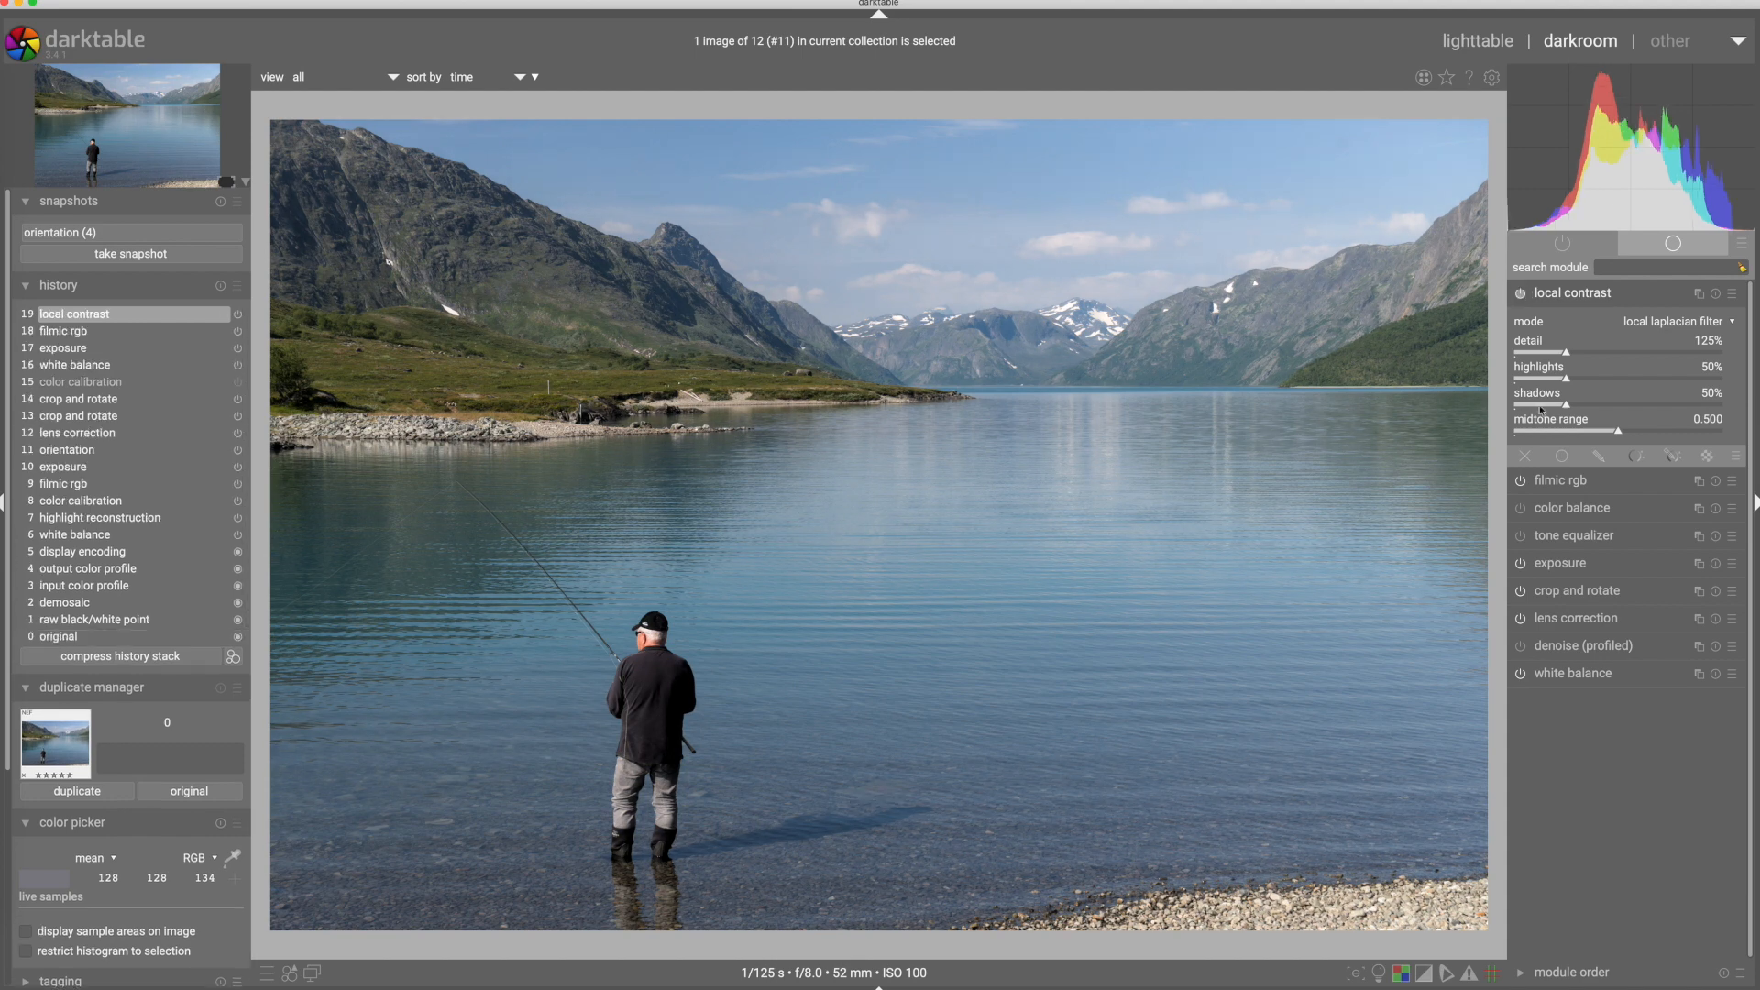
pyautogui.scroll(-1, 1603, 431)
pyautogui.click(1561, 295)
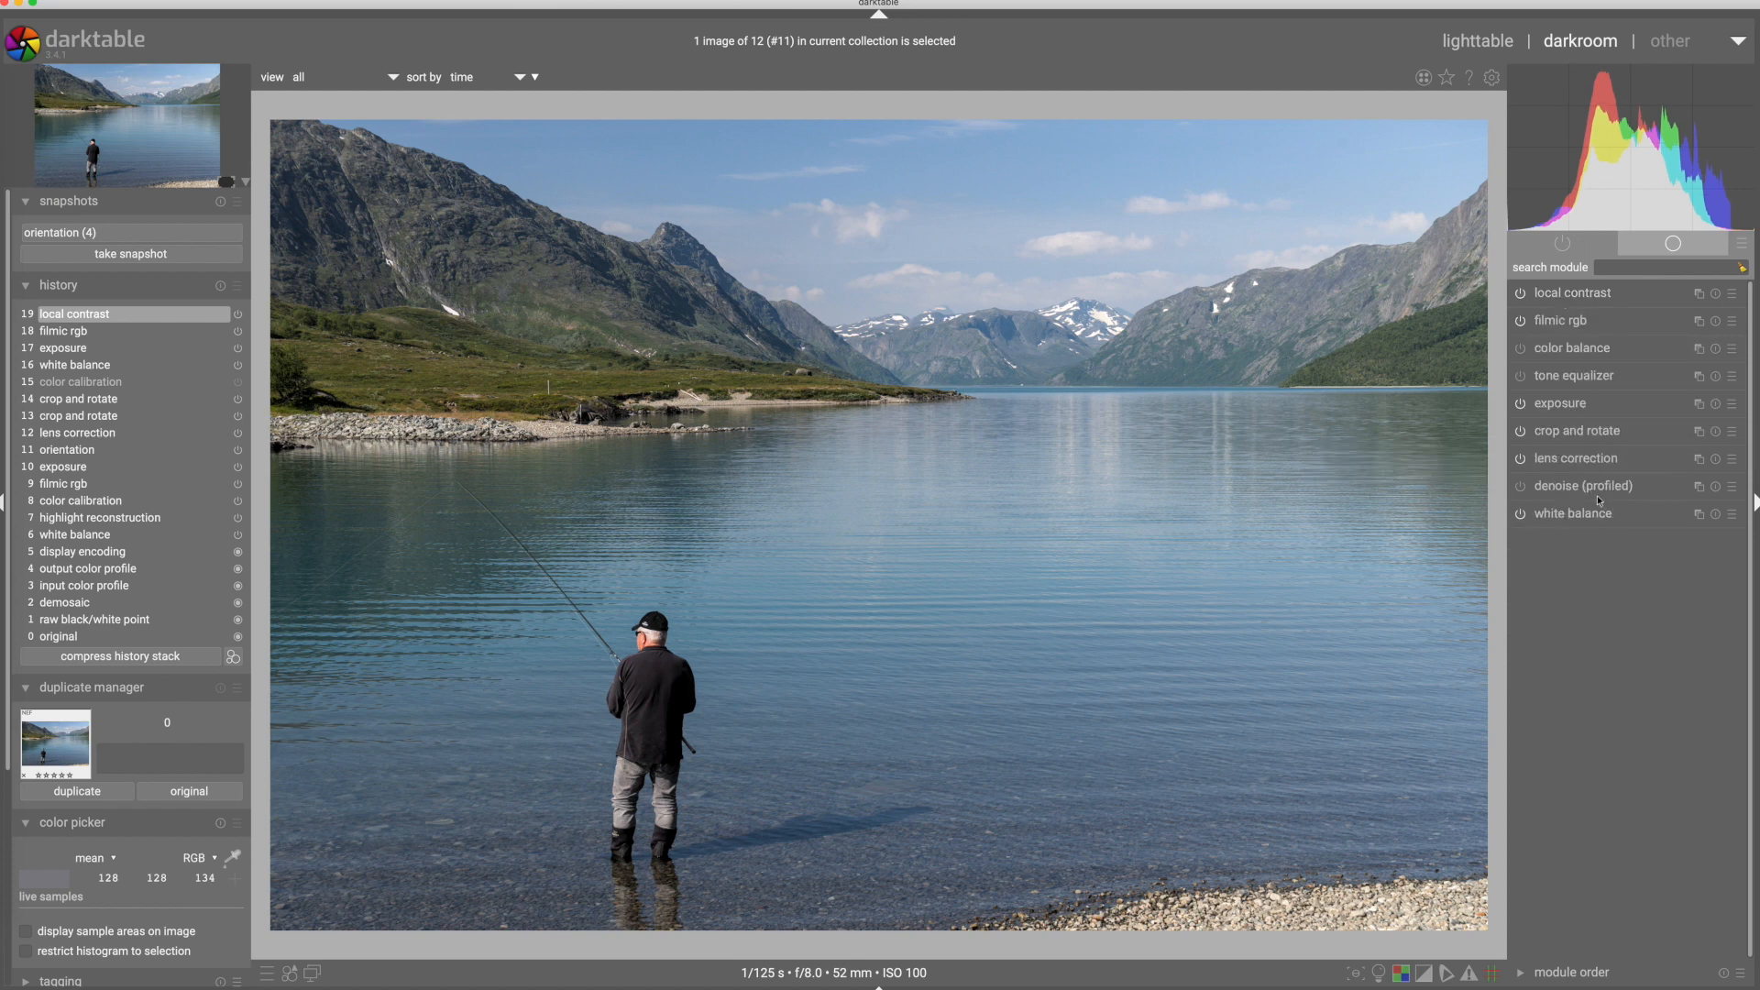
# - In color balance, raise the shadows factor to about 0.53% and lower the highlights factor to about -4.58%
pyautogui.click(1568, 348)
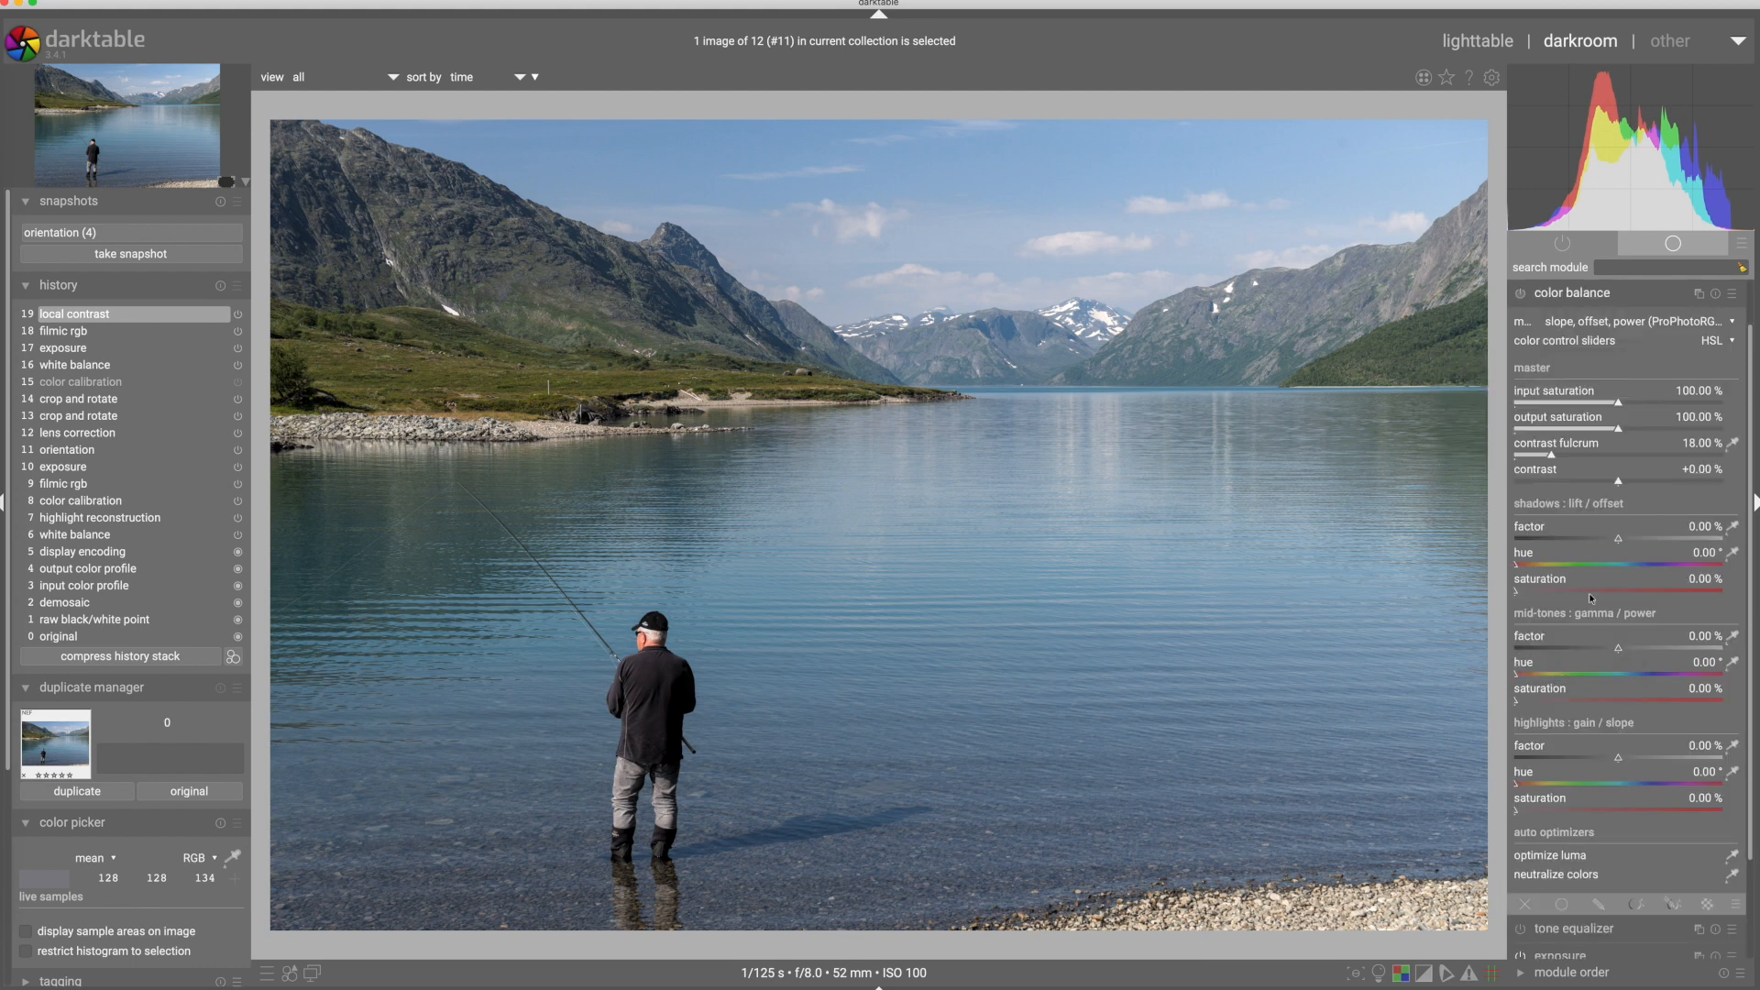
pyautogui.moveTo(1619, 540); pyautogui.dragTo(1624, 540)
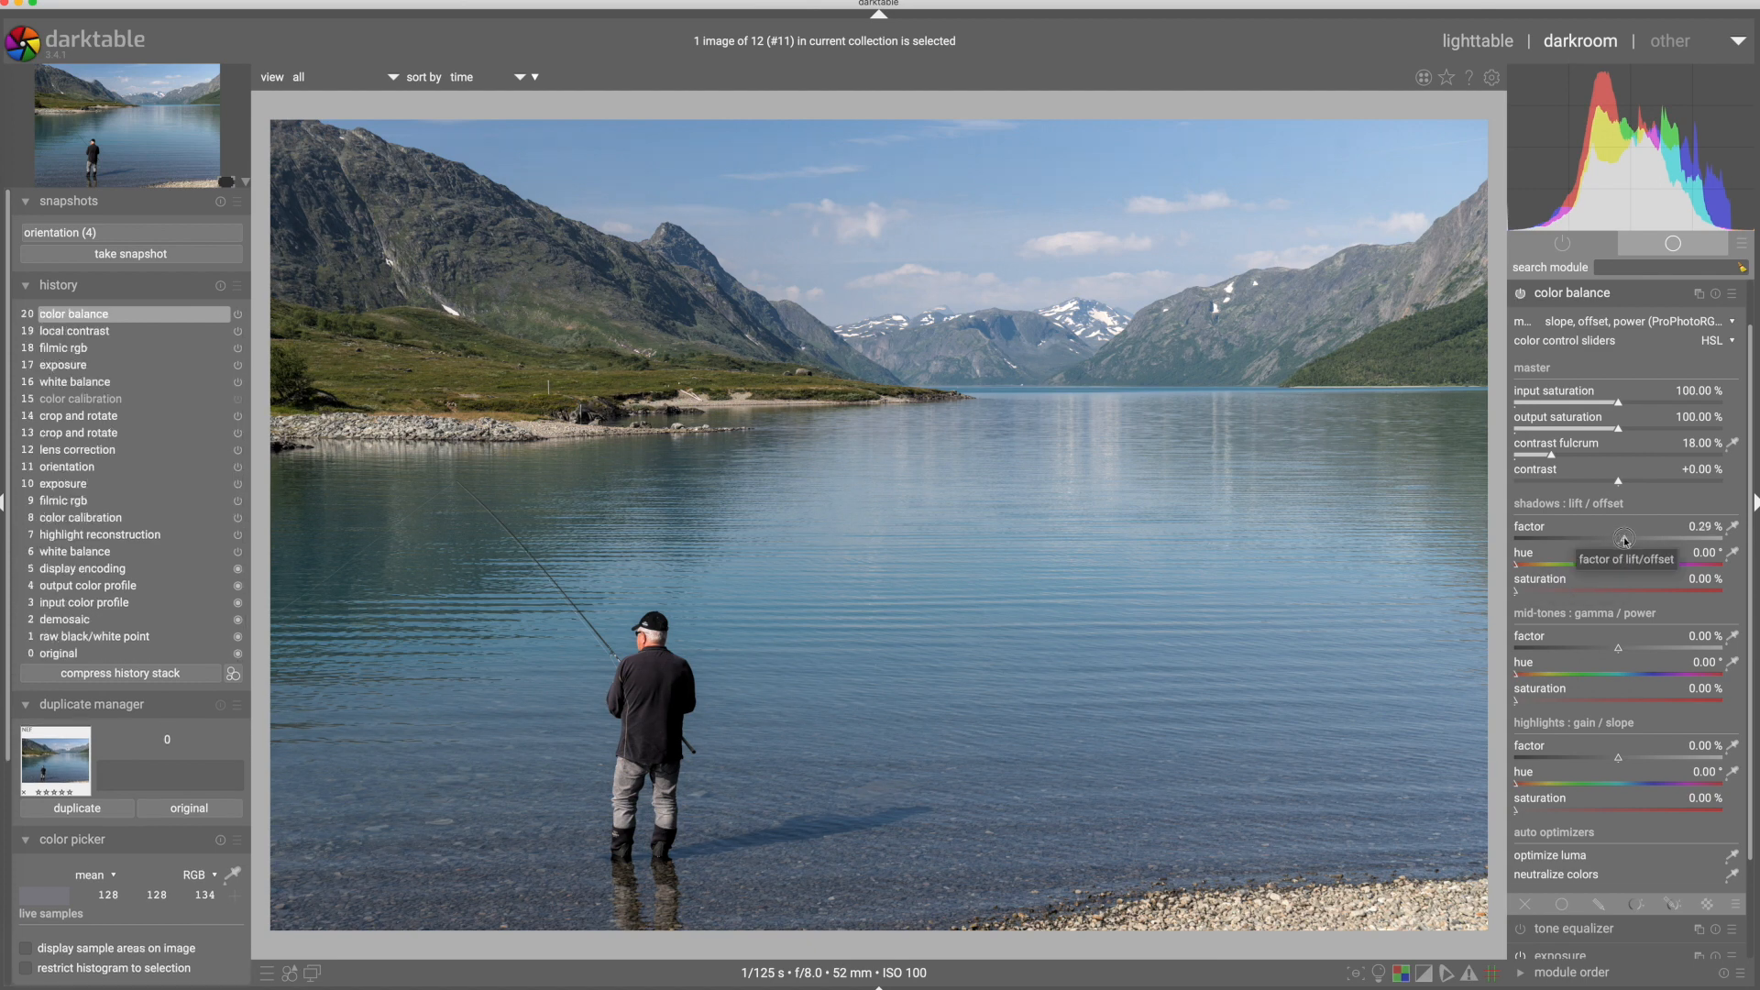
pyautogui.moveTo(1624, 540); pyautogui.dragTo(1629, 540)
pyautogui.moveTo(1619, 759); pyautogui.dragTo(1610, 759)
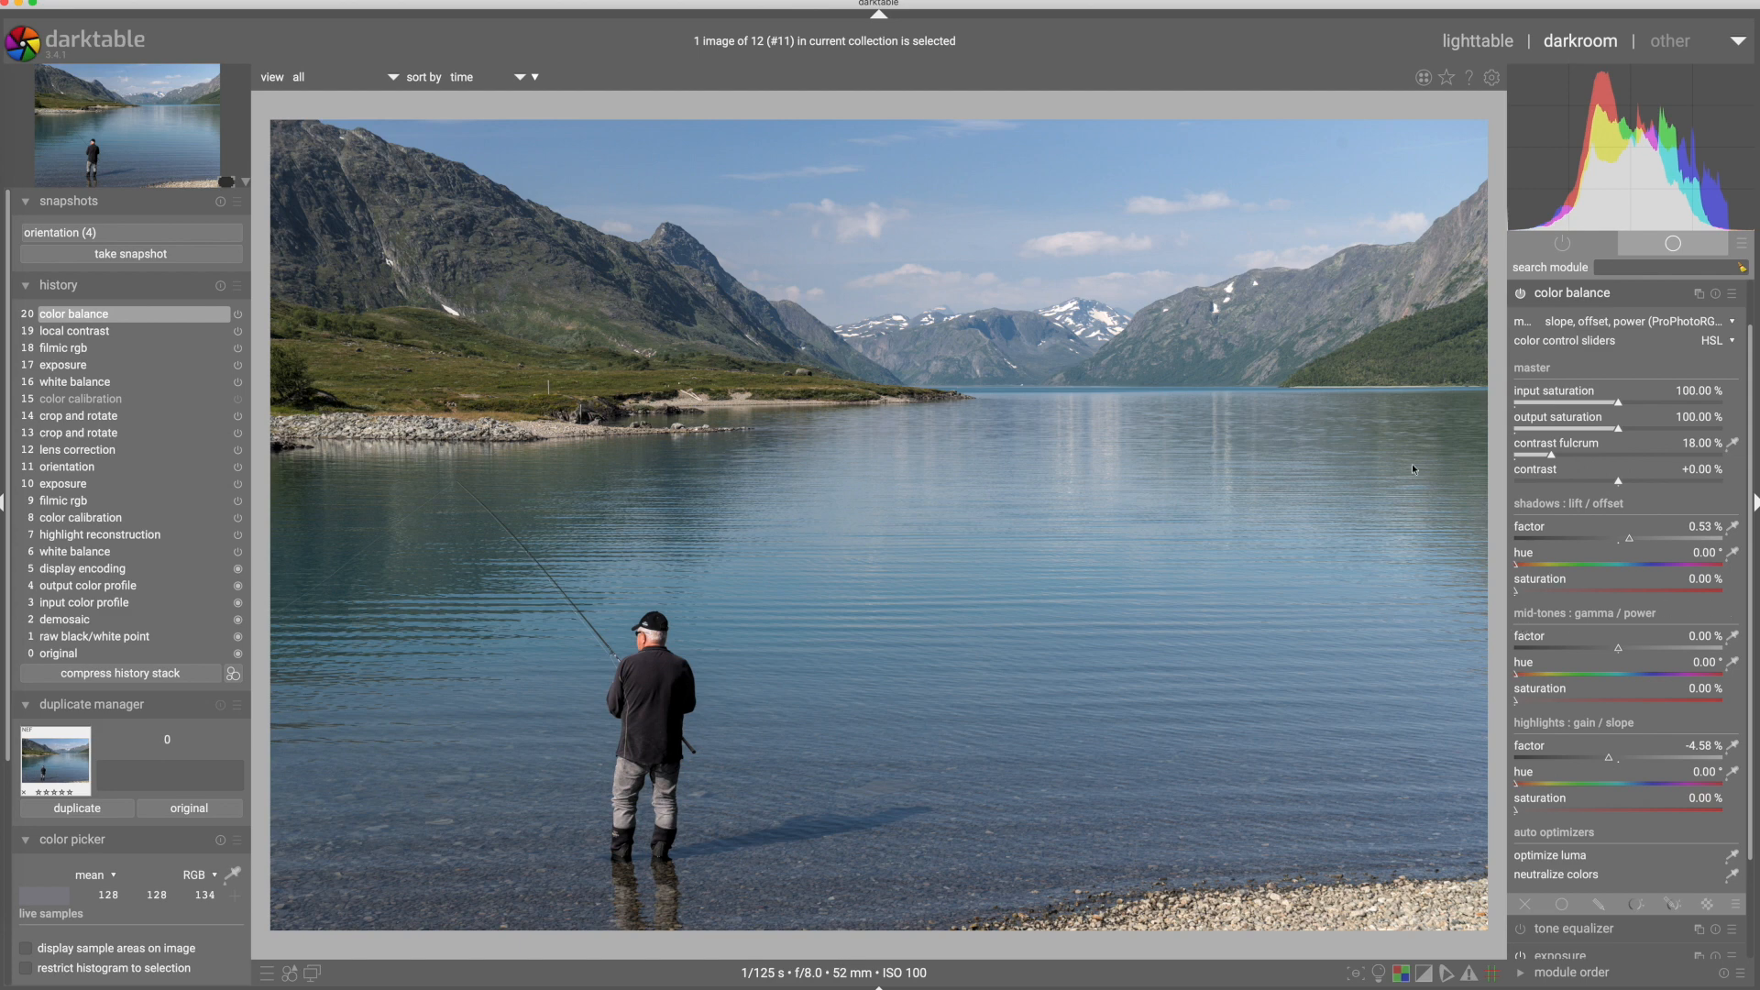
pyautogui.click(1559, 295)
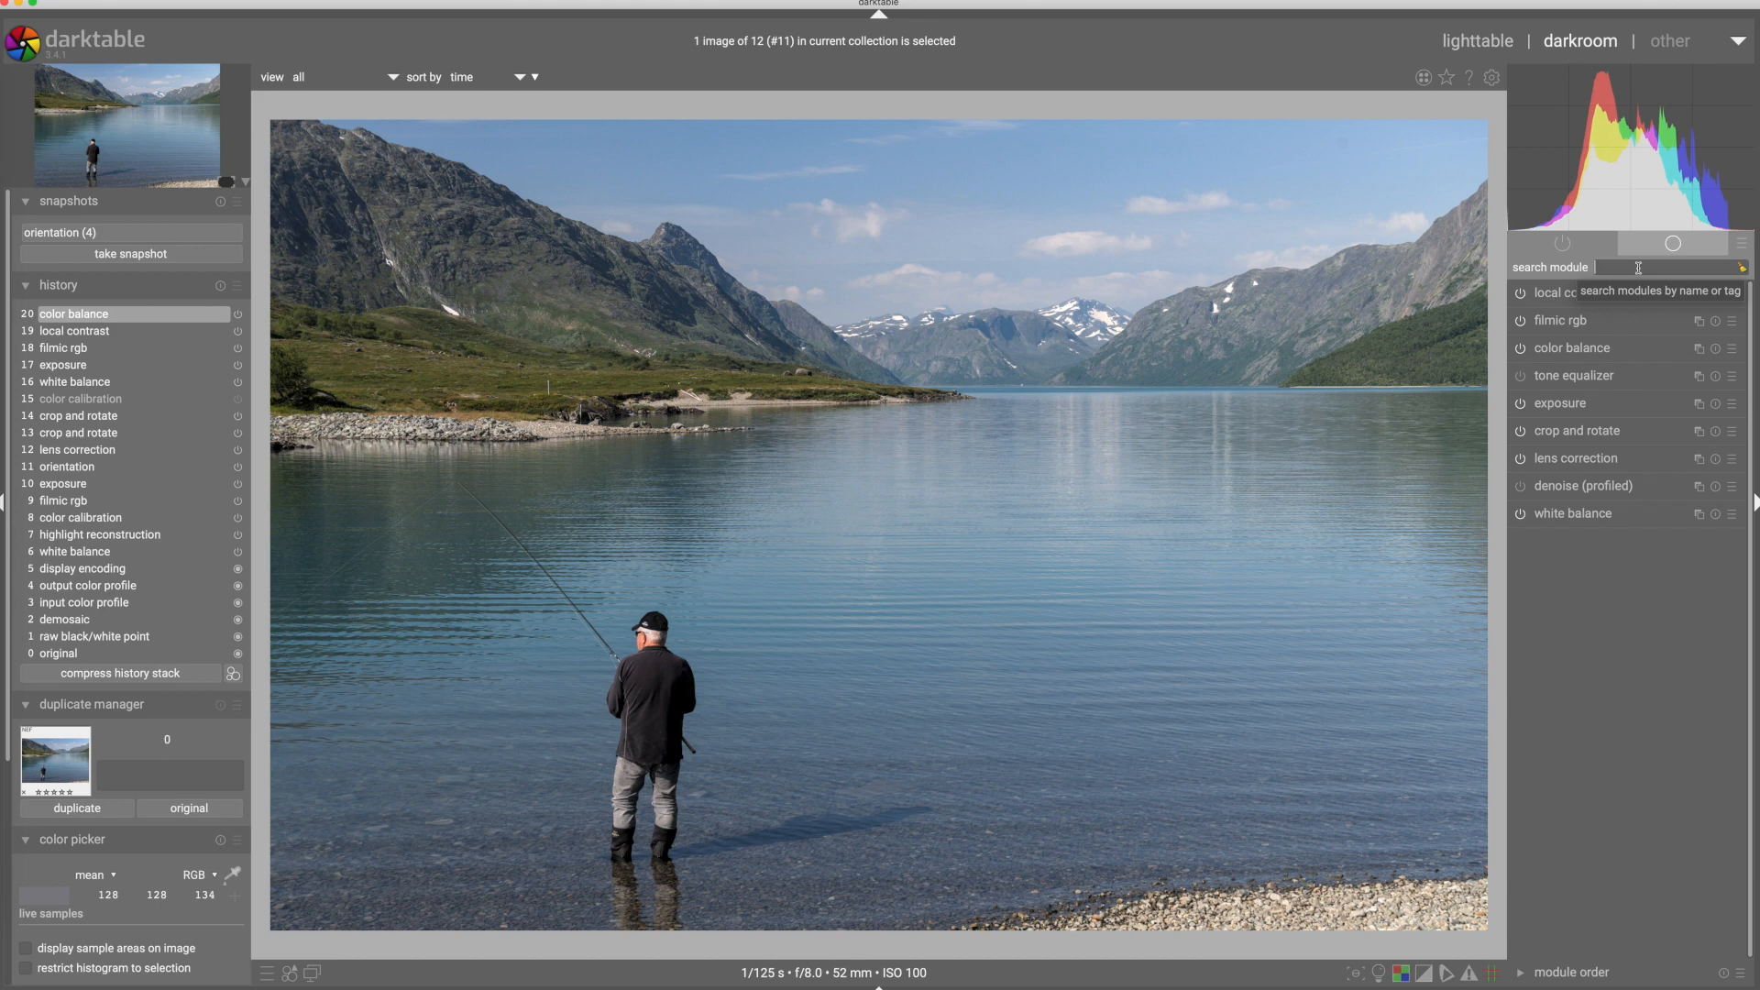
# - Find the haze removal module with "dehaze", apply it at strength +0.20 and distance 0.200, and toggle it to compare the effect
pyautogui.write('dehaze')
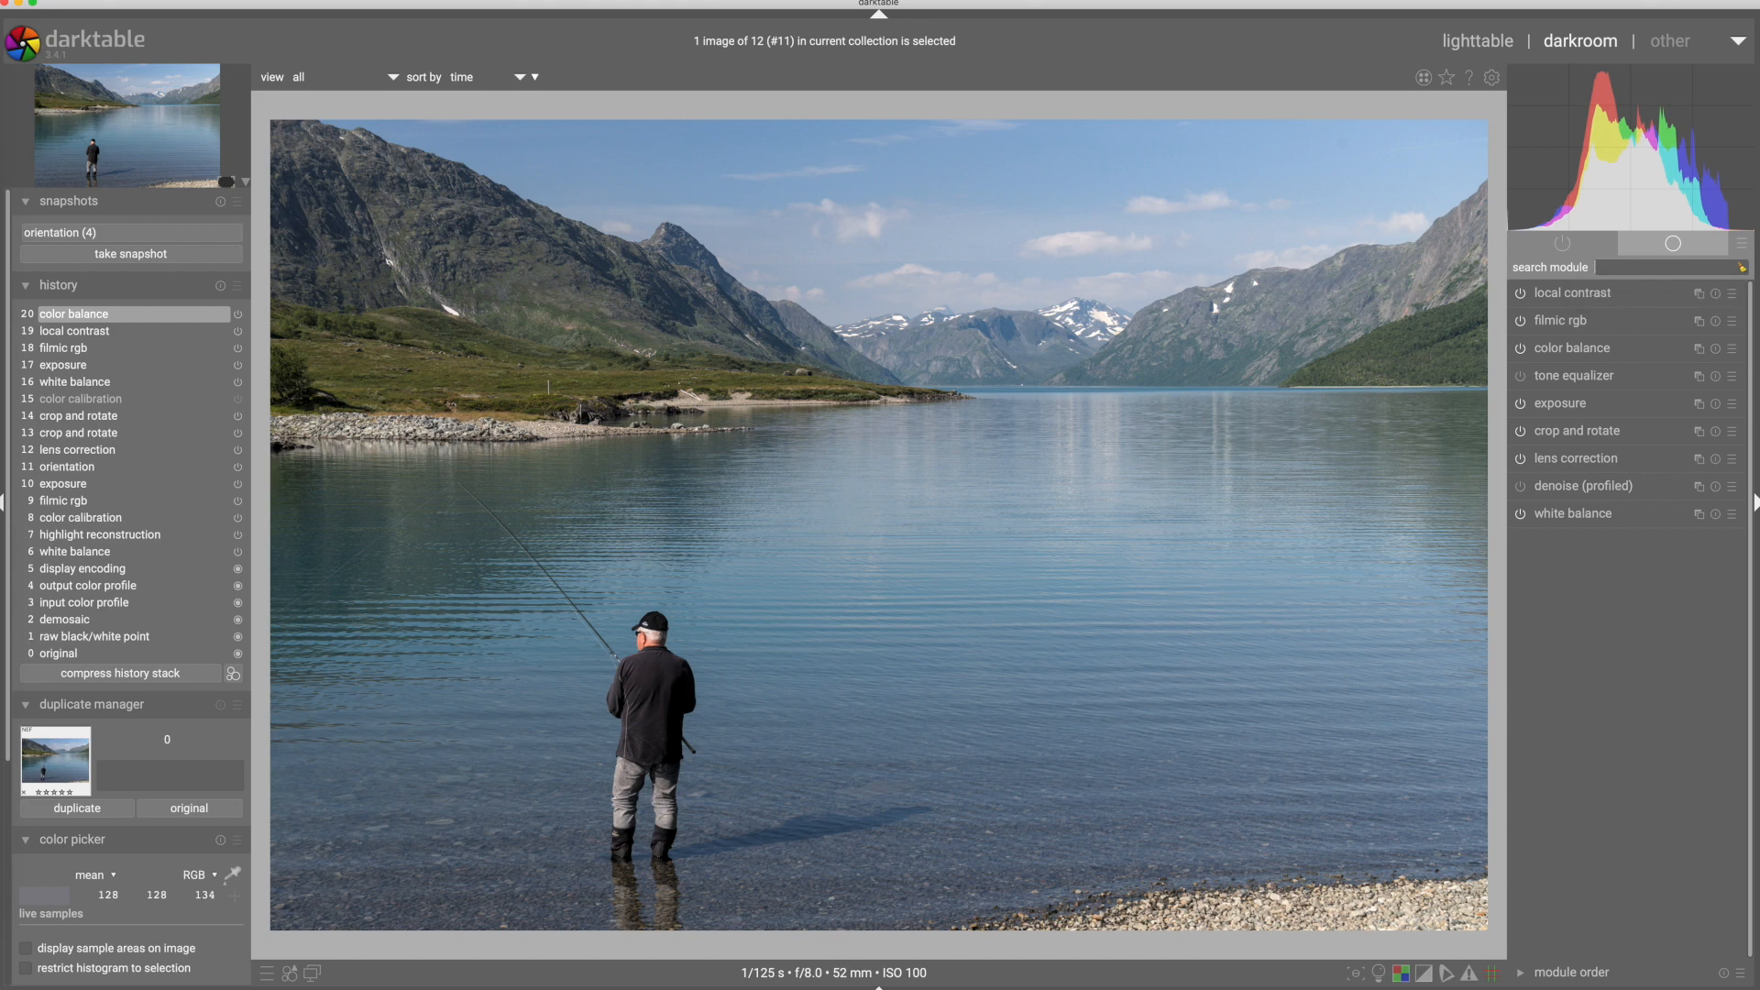
pyautogui.click(1554, 295)
pyautogui.click(1520, 293)
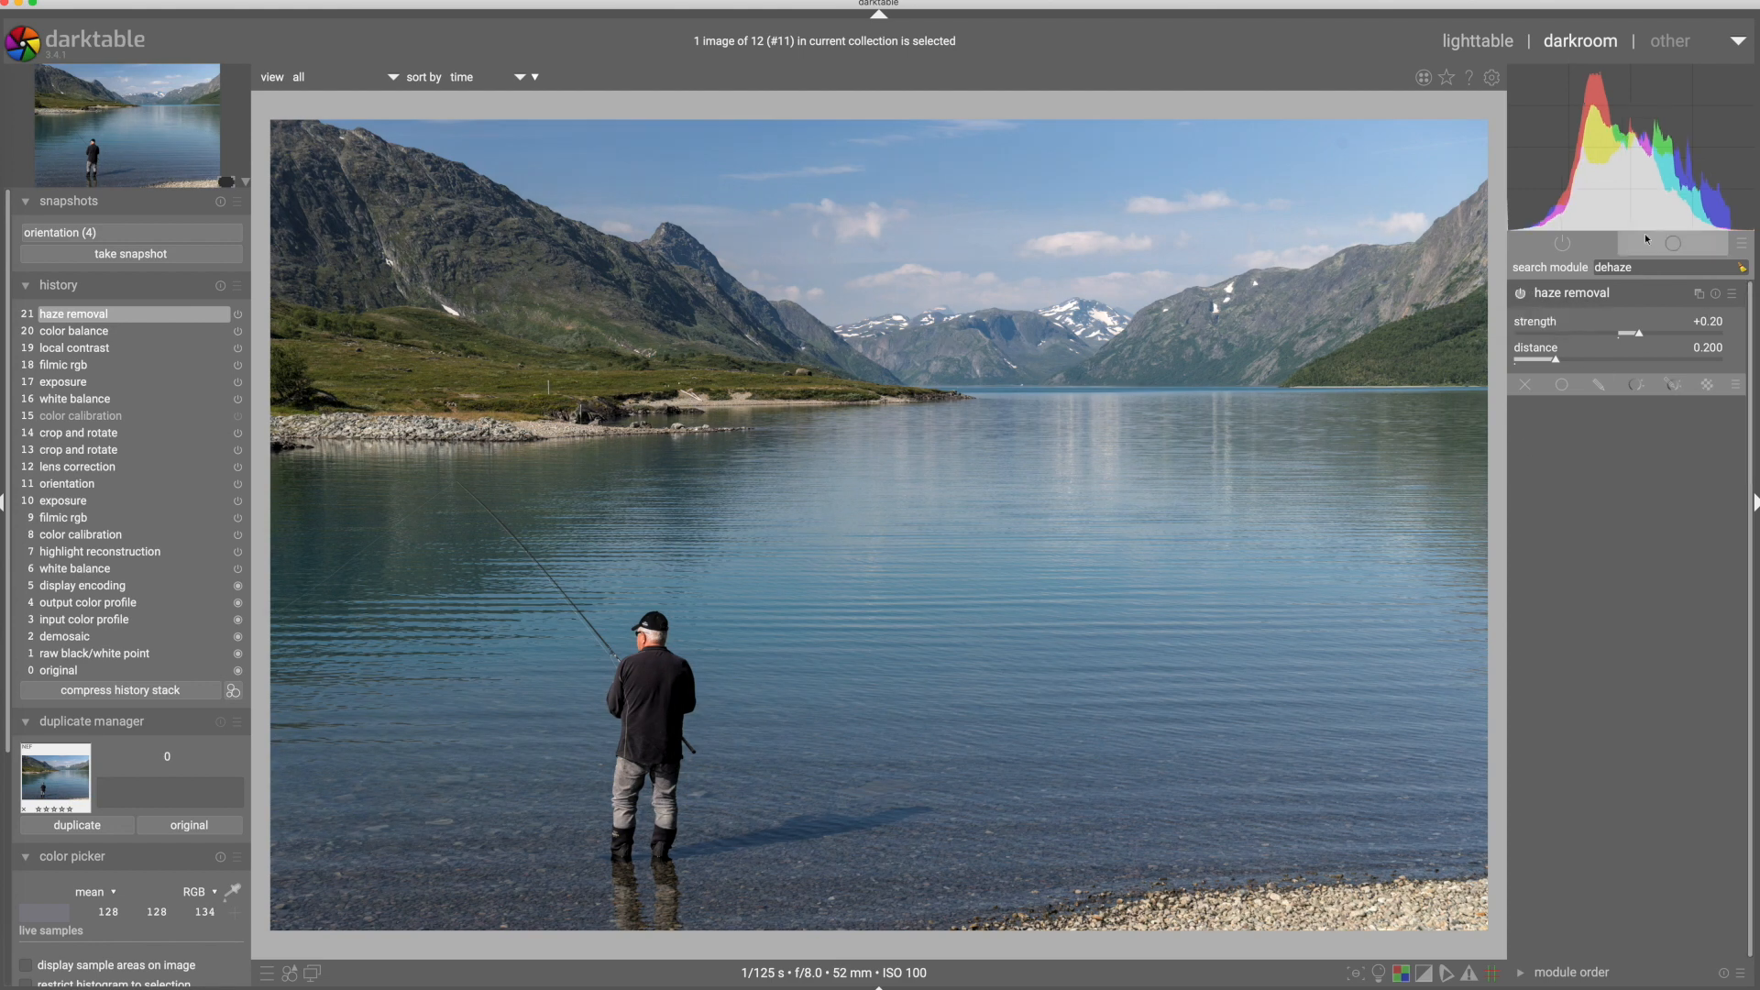
pyautogui.click(1521, 295)
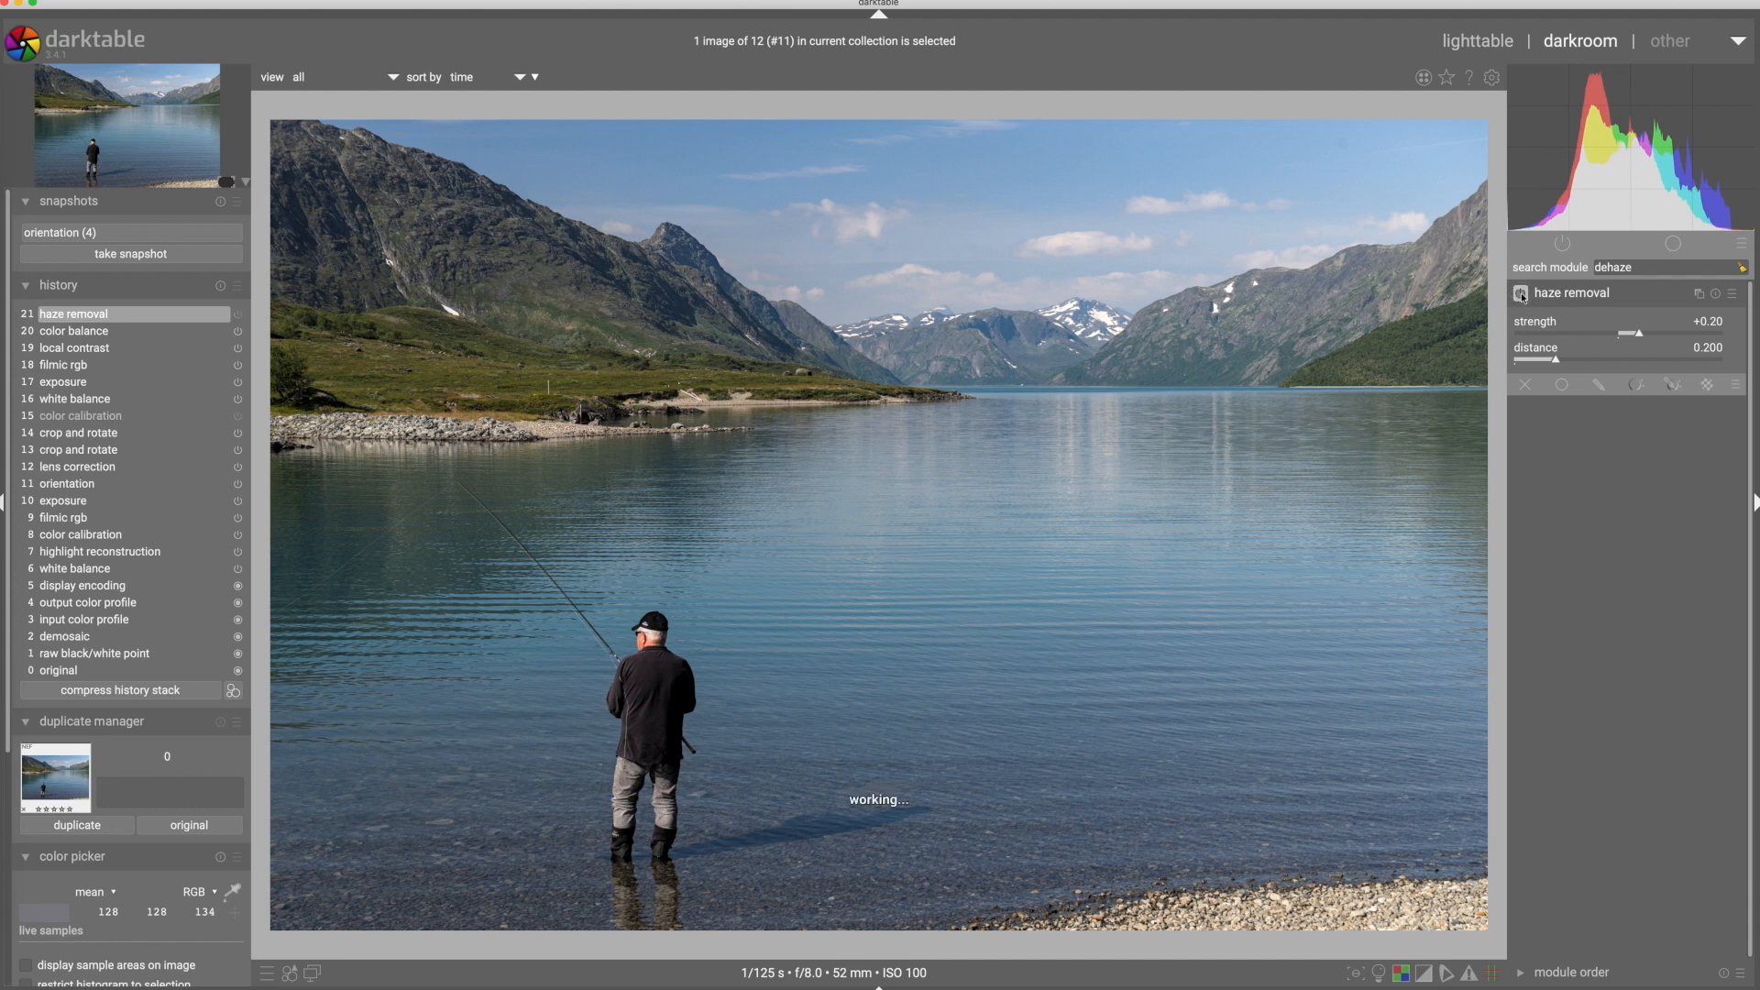
pyautogui.click(1521, 294)
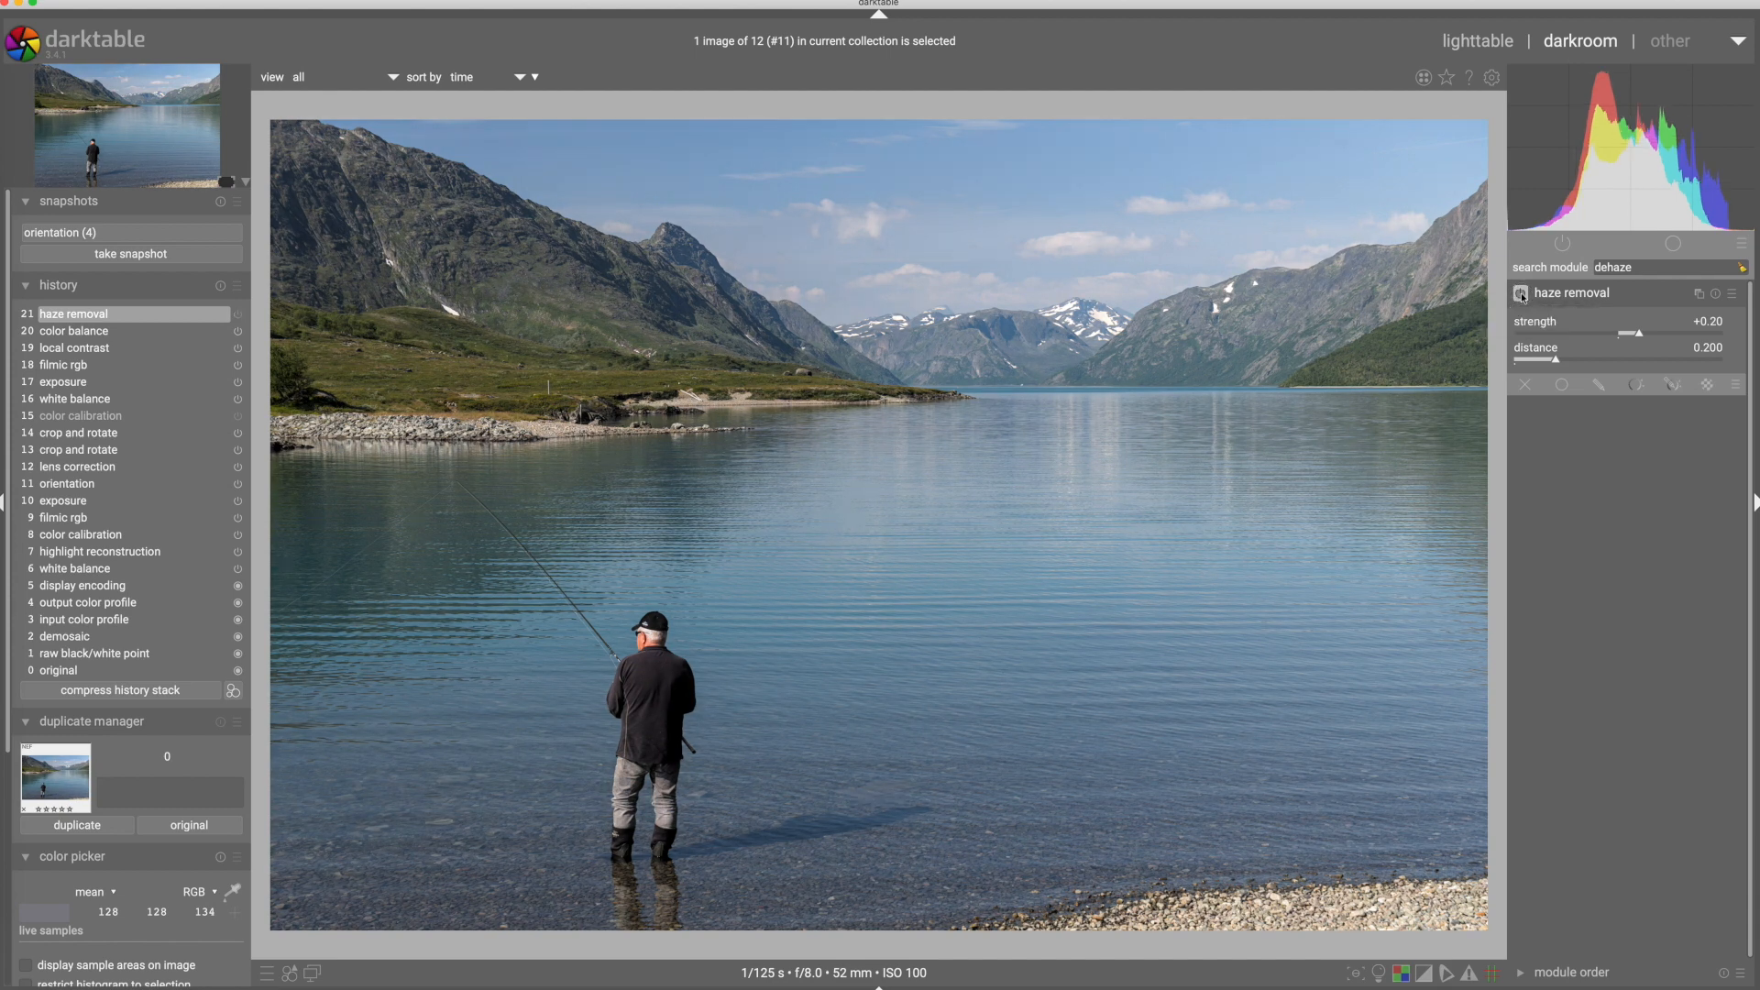